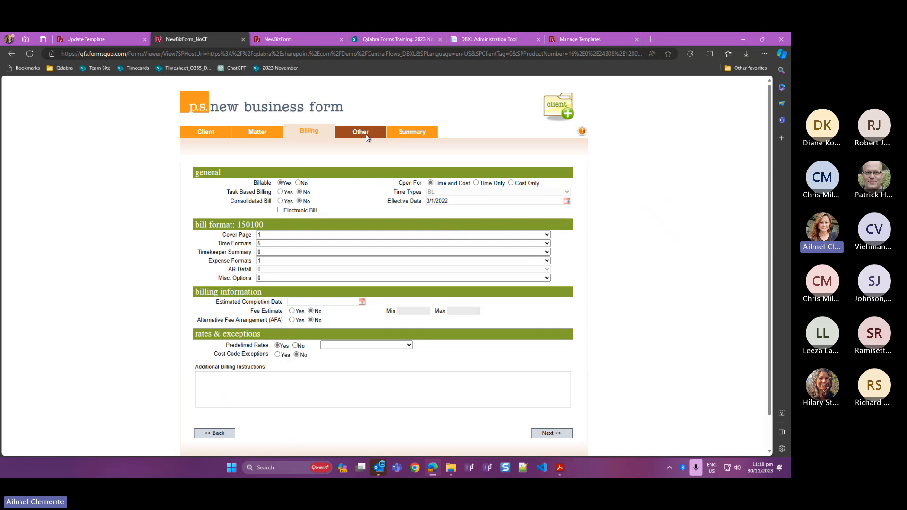
# View the form's Other page, then open the NewBizForm_NoCF template in the designer
pyautogui.click(365, 134)
pyautogui.click(111, 43)
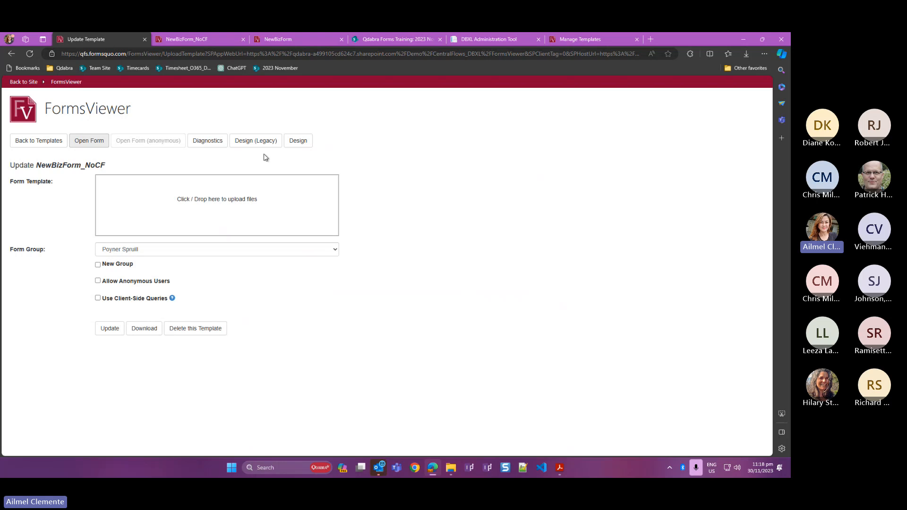
pyautogui.click(310, 144)
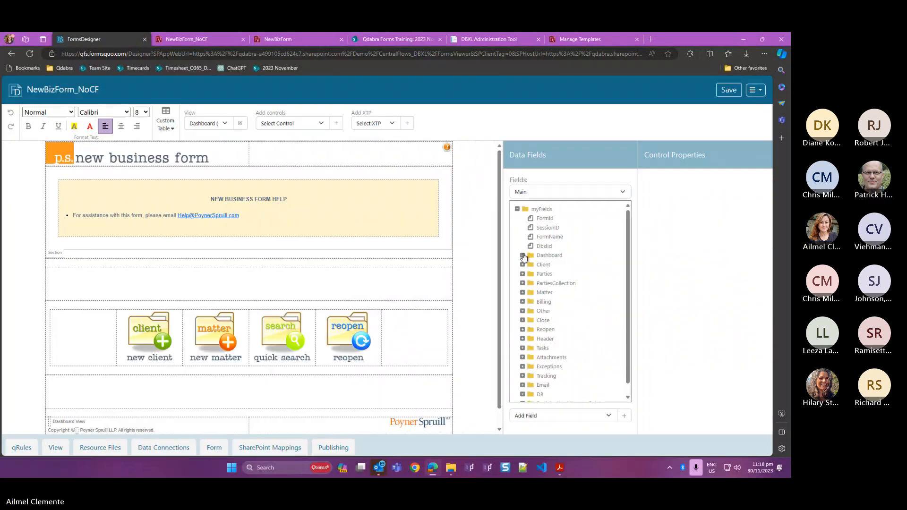
# Switch the designer's View dropdown to the Client view
pyautogui.scroll(-1, 294, 285)
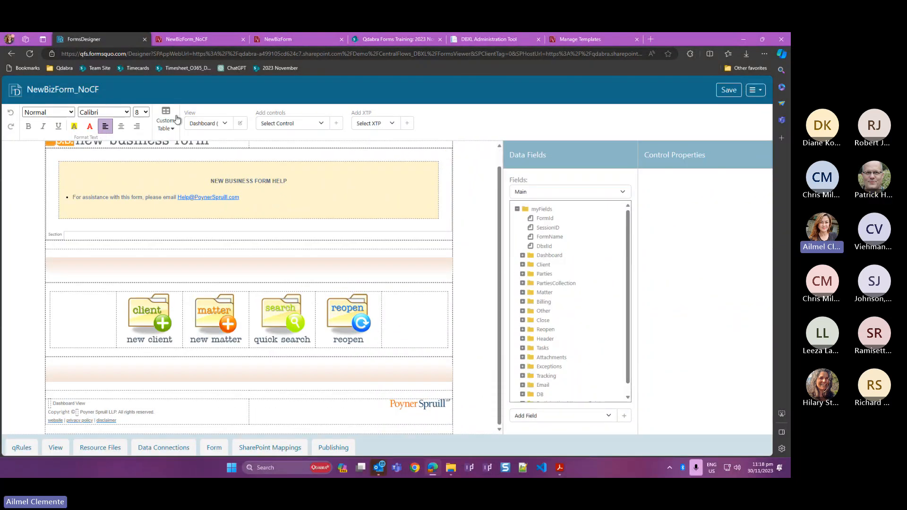
pyautogui.click(202, 124)
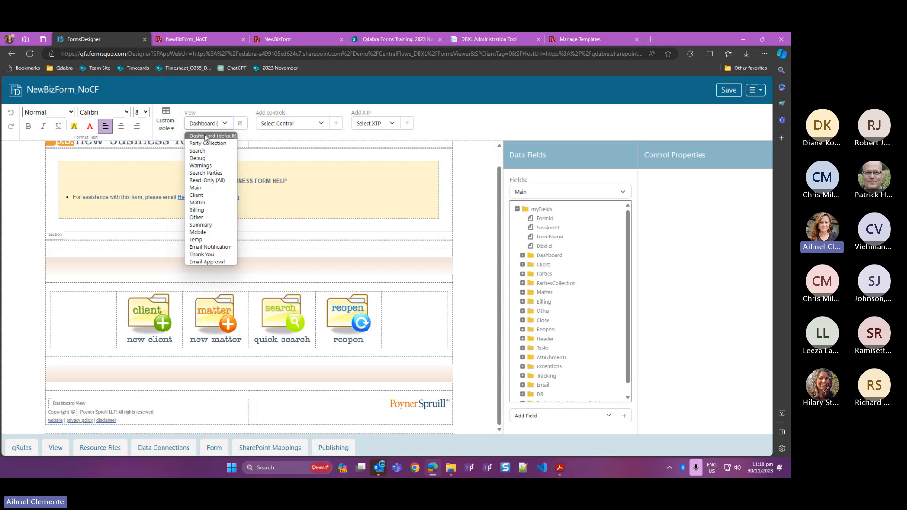
pyautogui.click(206, 195)
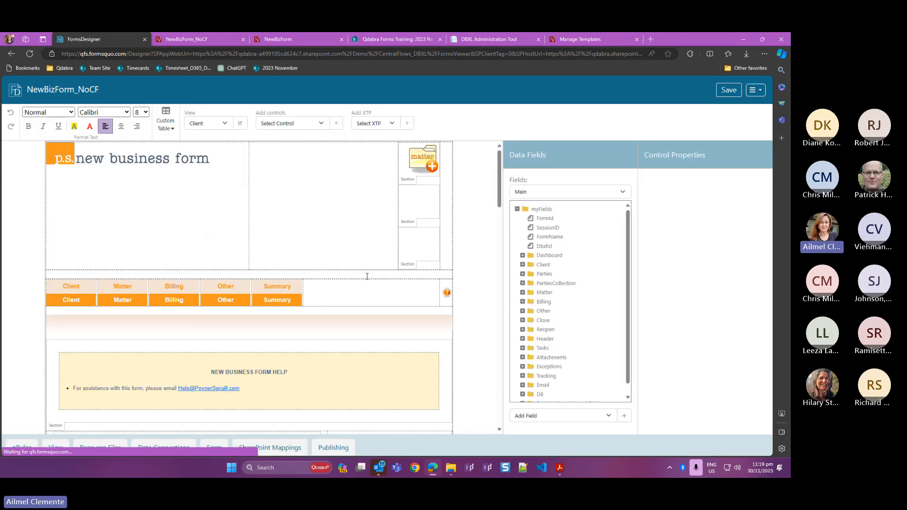
pyautogui.scroll(-10, 358, 269)
pyautogui.scroll(-5, 366, 277)
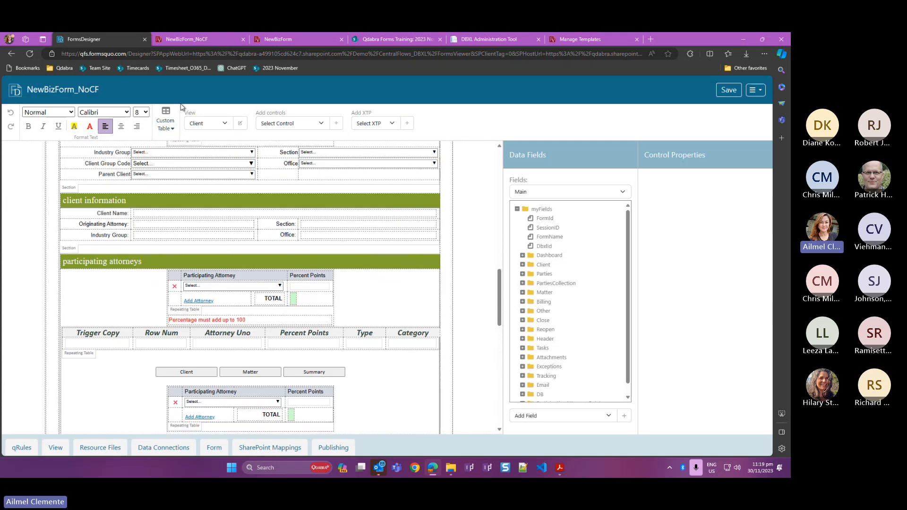
pyautogui.click(197, 124)
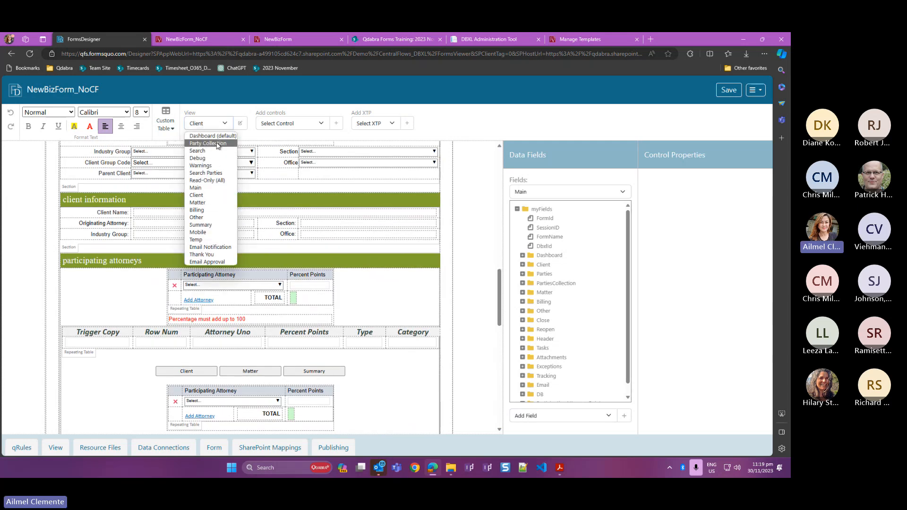
pyautogui.click(477, 229)
pyautogui.scroll(-10, 477, 230)
pyautogui.scroll(2, 476, 231)
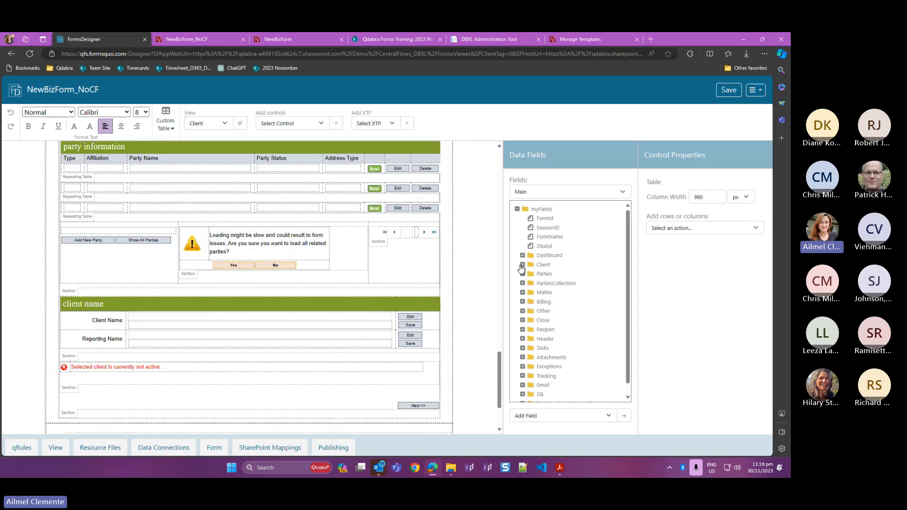
# Expand the Client and PartiesCollection data field groups, then return to the NewBizForm_NoCF form
pyautogui.click(521, 265)
pyautogui.scroll(-8, 529, 302)
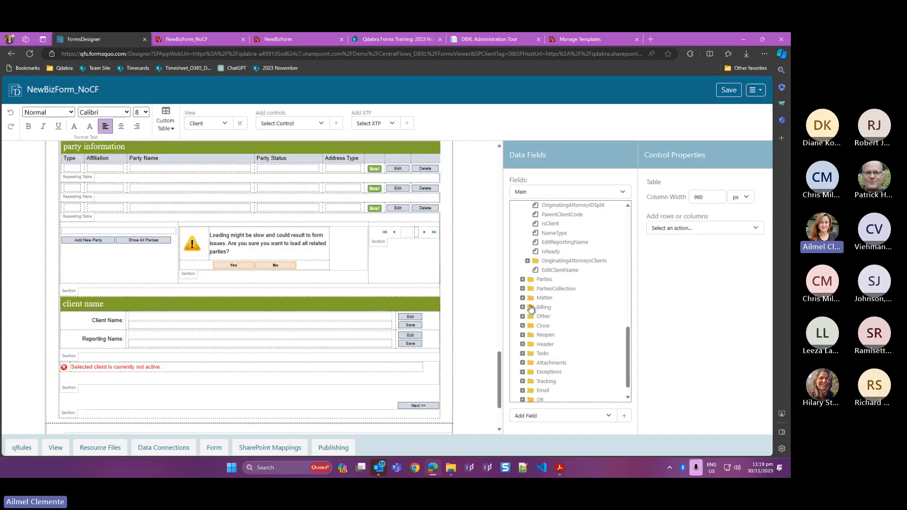
pyautogui.click(522, 279)
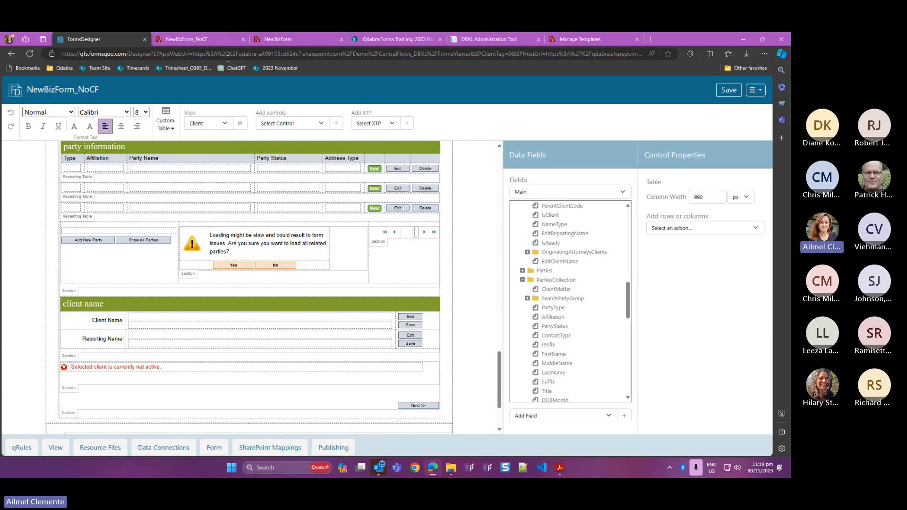
pyautogui.click(217, 39)
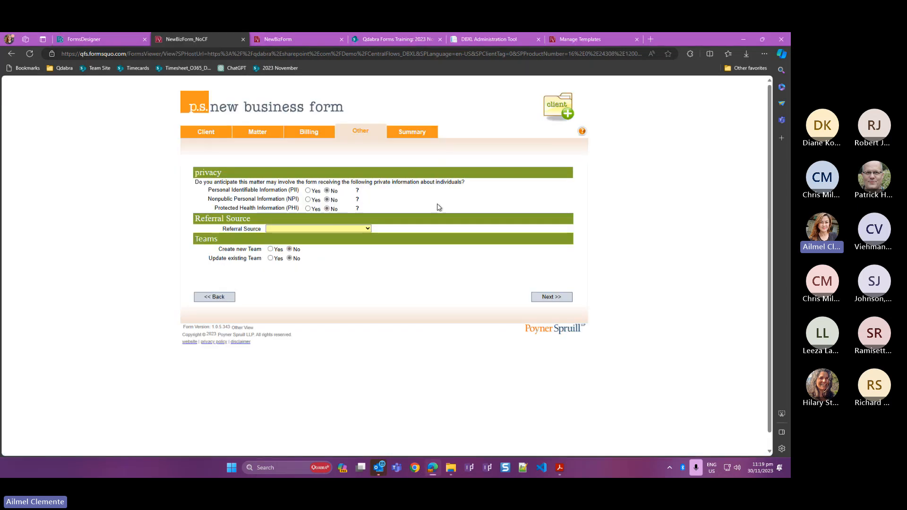
# Scroll through NewBizForm_NoCF's Summary page, then bring up NewBizForm with its Form Review panel
pyautogui.click(411, 132)
pyautogui.scroll(-4, 385, 386)
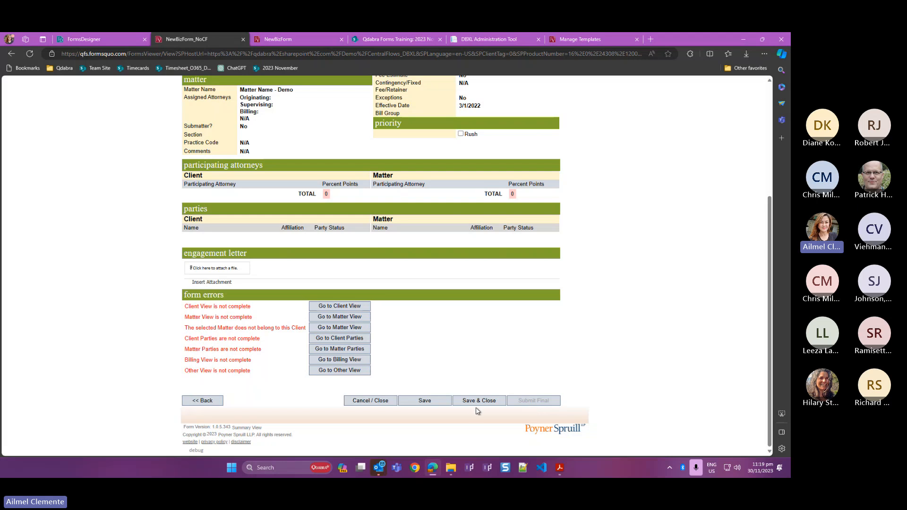
pyautogui.scroll(4, 482, 353)
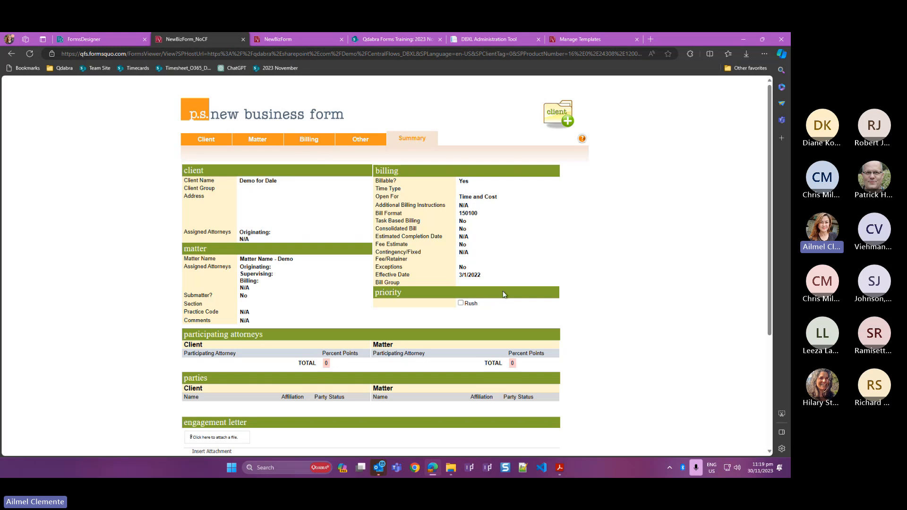
pyautogui.click(307, 41)
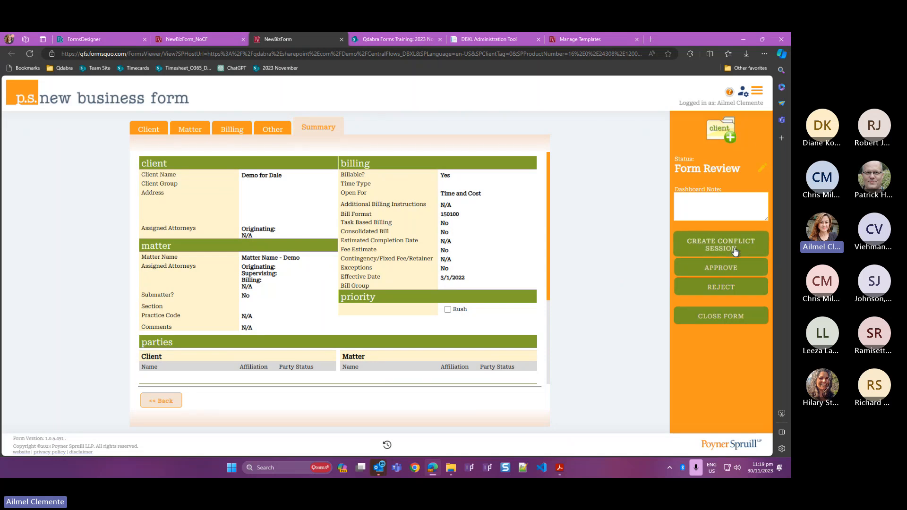
# Toggle the Form Review panel and step through the Client, Matter and Summary pages
pyautogui.click(758, 92)
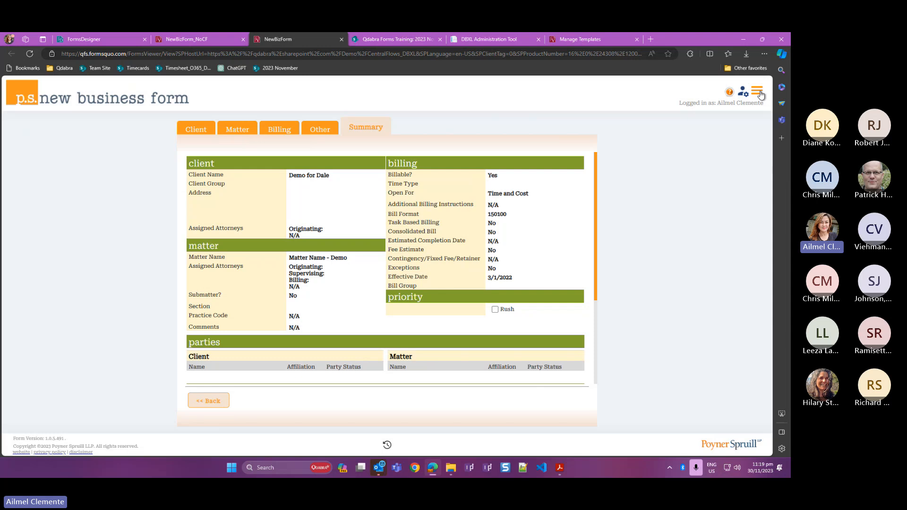
pyautogui.click(758, 93)
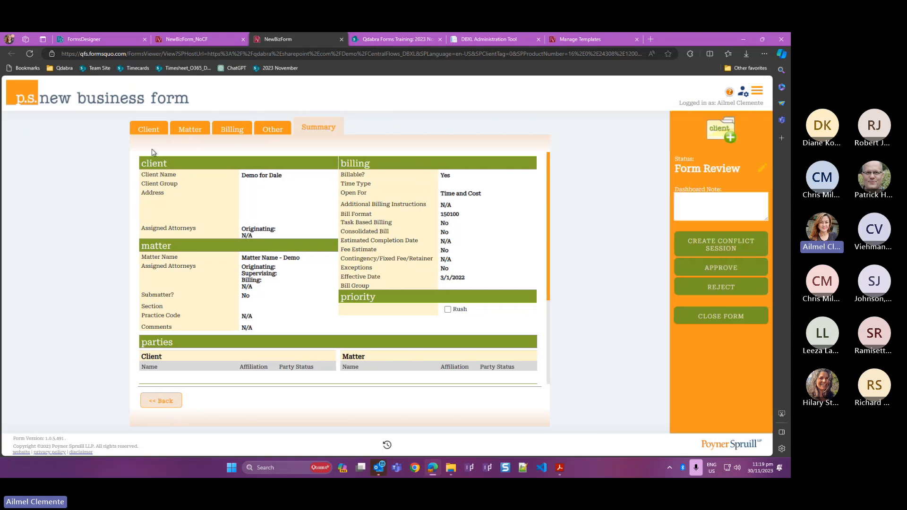
pyautogui.click(132, 137)
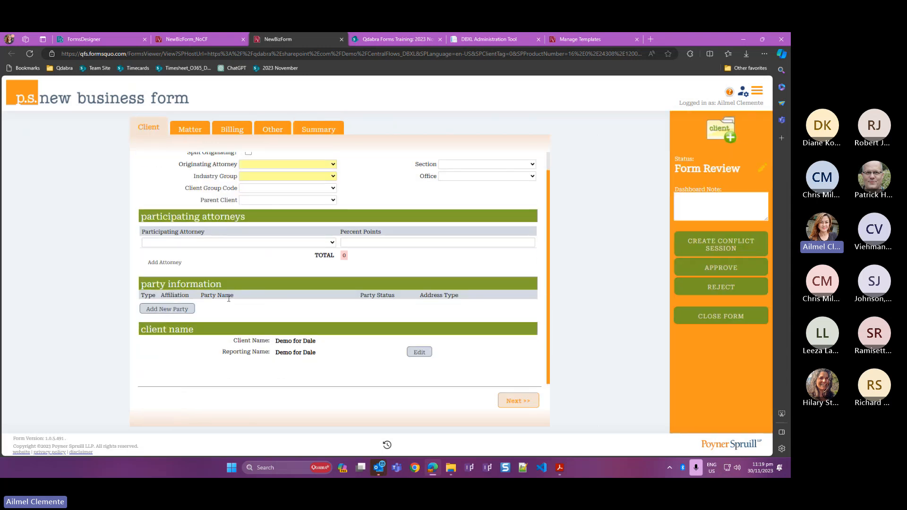
pyautogui.scroll(1, 228, 299)
pyautogui.click(206, 130)
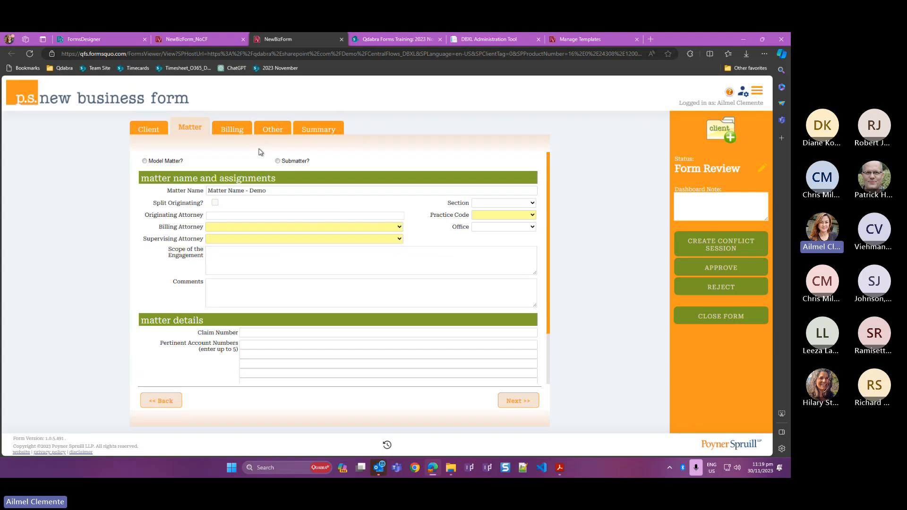
pyautogui.scroll(-2, 477, 280)
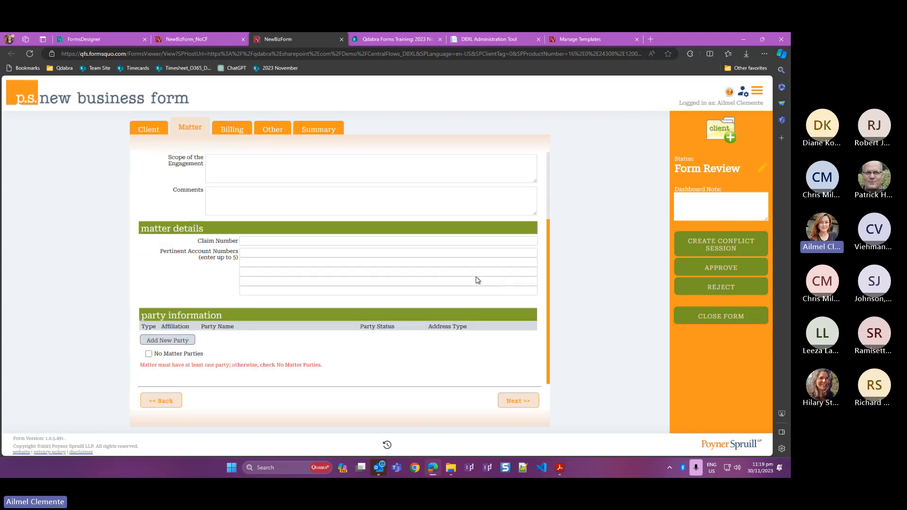
pyautogui.click(335, 136)
pyautogui.scroll(-3, 461, 332)
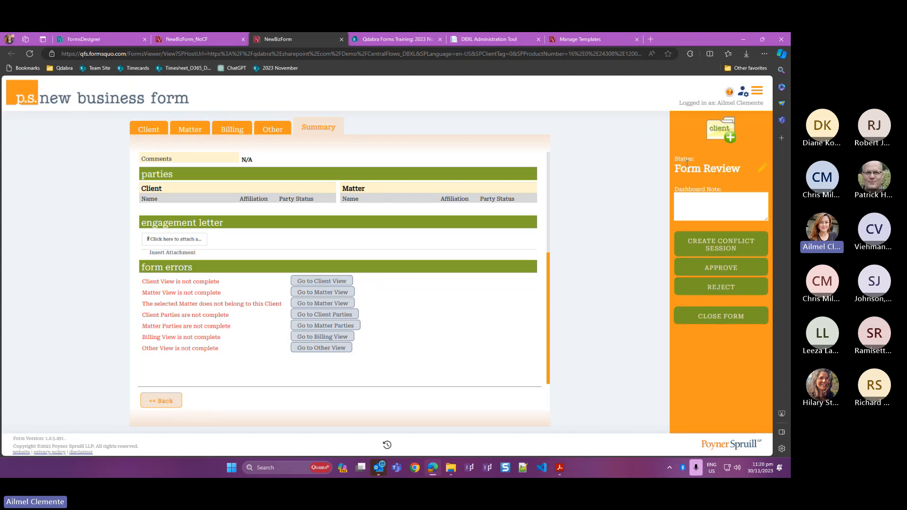
# Highlight the Form Review status text, then open the Central Flows configuration
pyautogui.moveTo(687, 163); pyautogui.dragTo(734, 165)
pyautogui.click(681, 173)
pyautogui.click(745, 92)
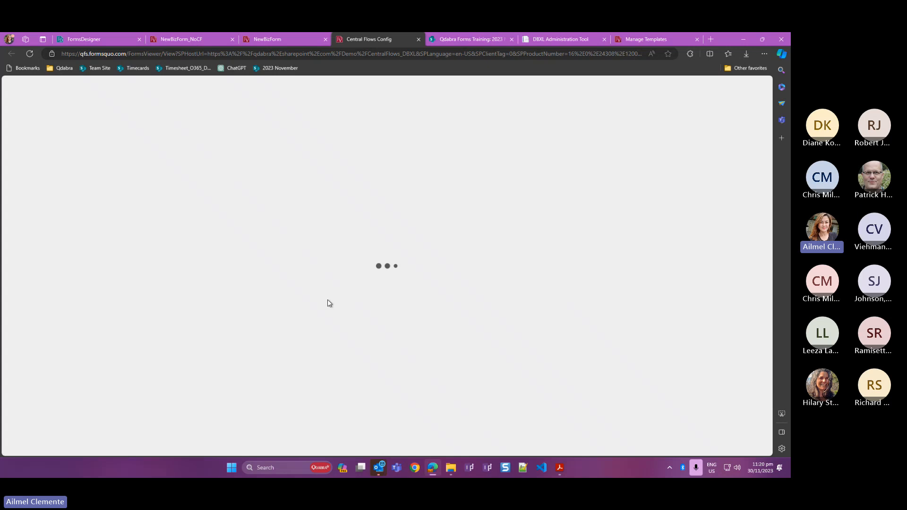
# Collapse the Setup Accounting step and glance back at the NewBizForm form
pyautogui.click(135, 388)
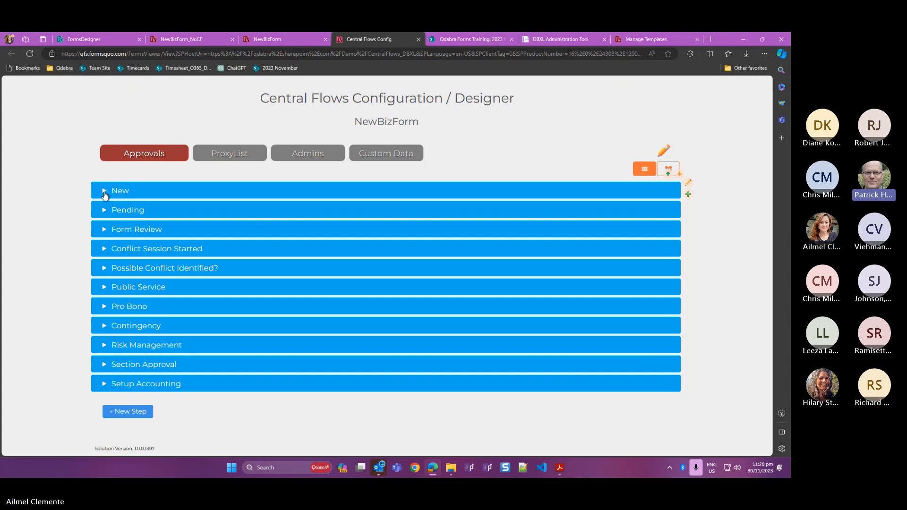
pyautogui.click(262, 38)
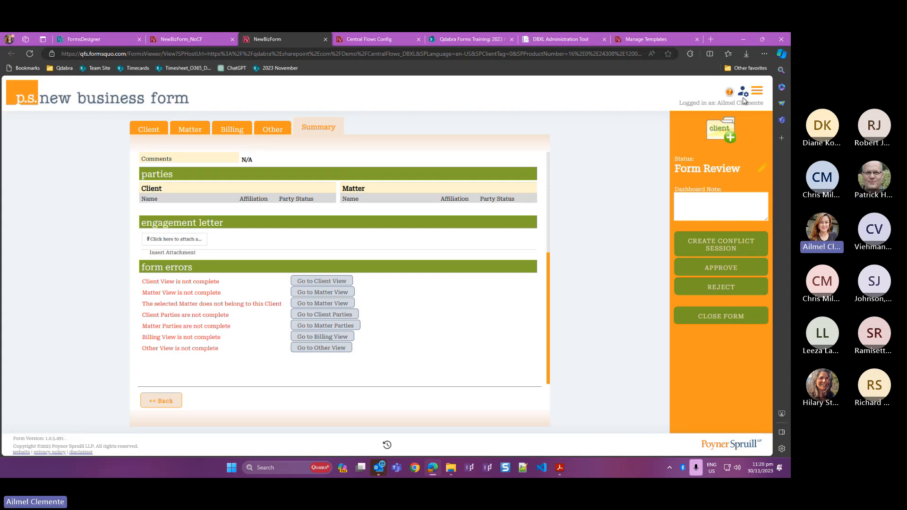
pyautogui.click(352, 41)
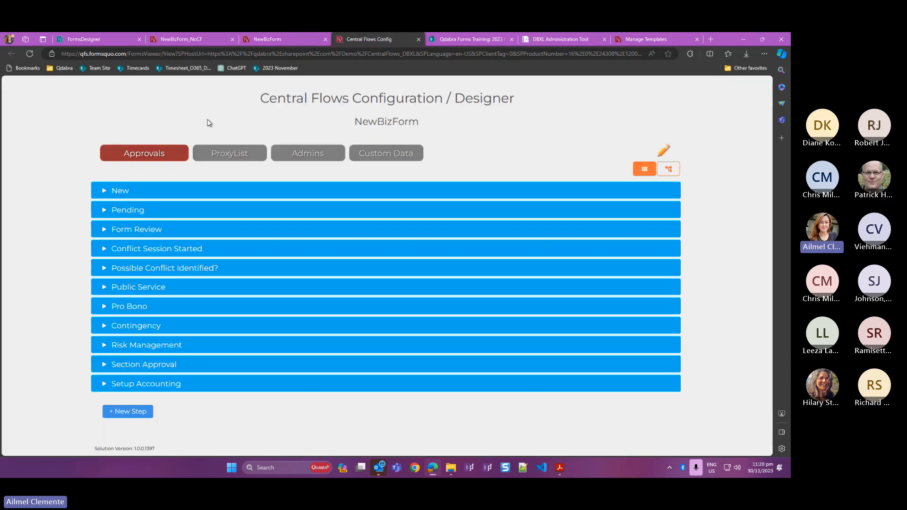
# Expand the New, Pending and Form Review steps to review their transitions
pyautogui.click(130, 196)
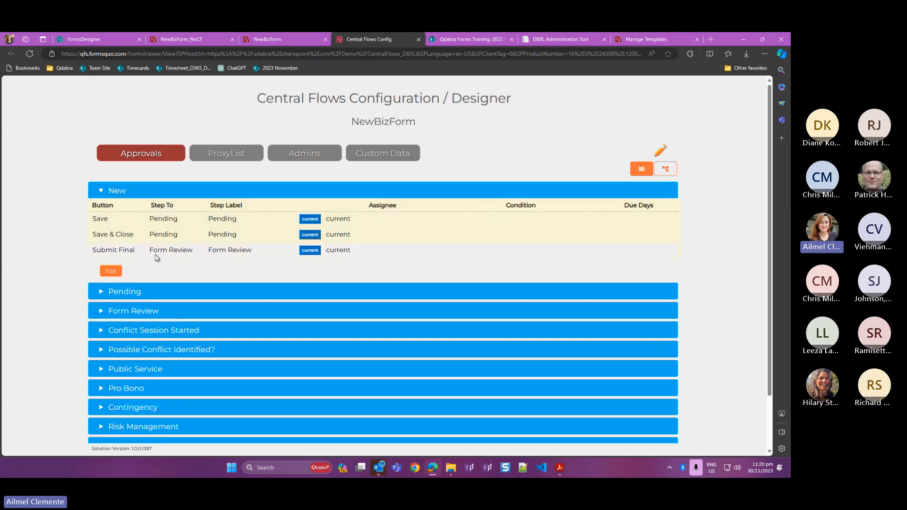
pyautogui.click(161, 291)
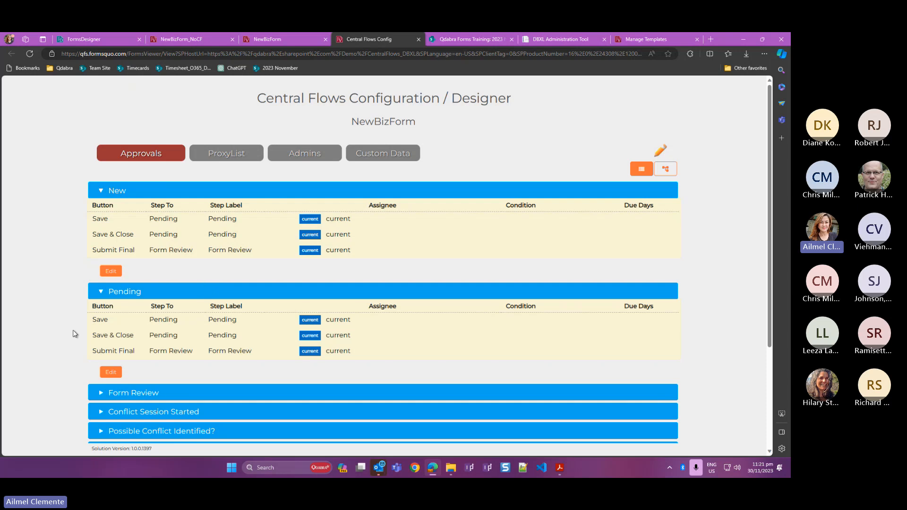
pyautogui.scroll(-3, 176, 321)
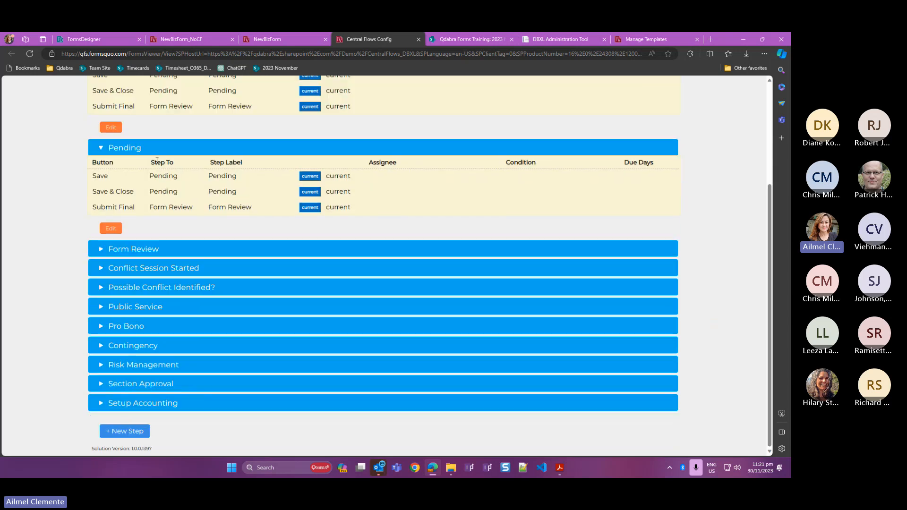
pyautogui.click(178, 255)
pyautogui.scroll(-4, 238, 347)
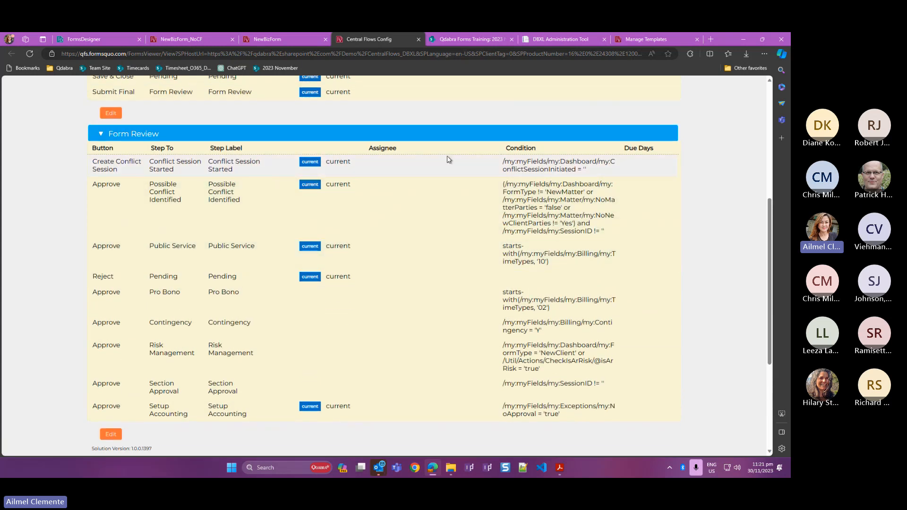
# Collapse the Form Review, New and Pending steps again
pyautogui.click(152, 142)
pyautogui.scroll(3, 152, 189)
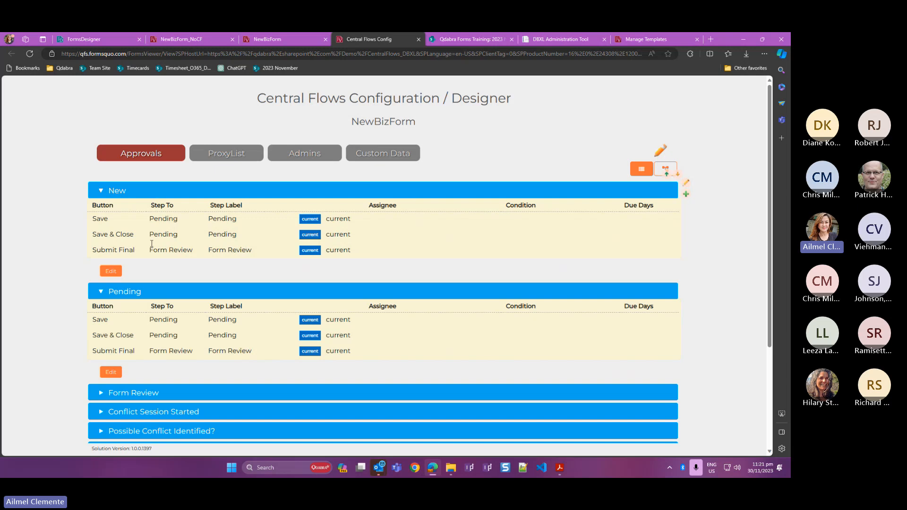
pyautogui.click(152, 193)
pyautogui.click(166, 210)
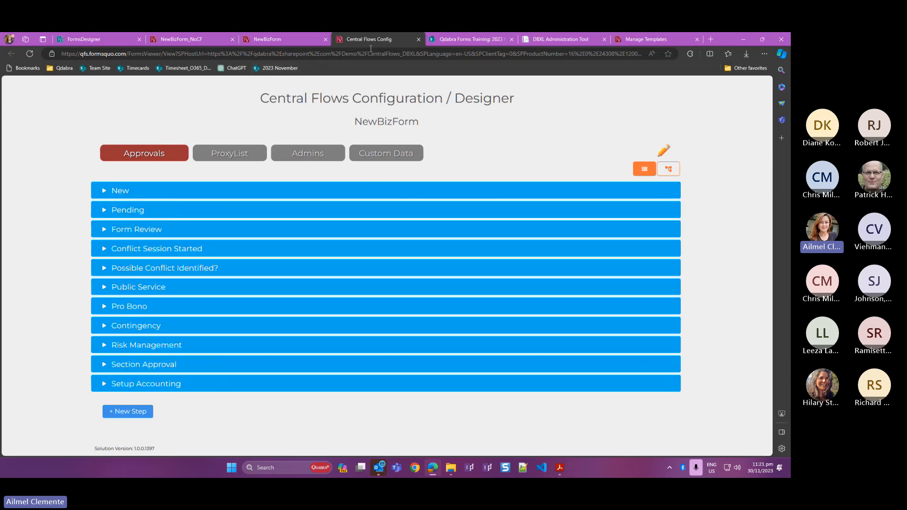
# Expand the Central Flows (3) template group and open the Central Flows Dashboard
pyautogui.click(641, 42)
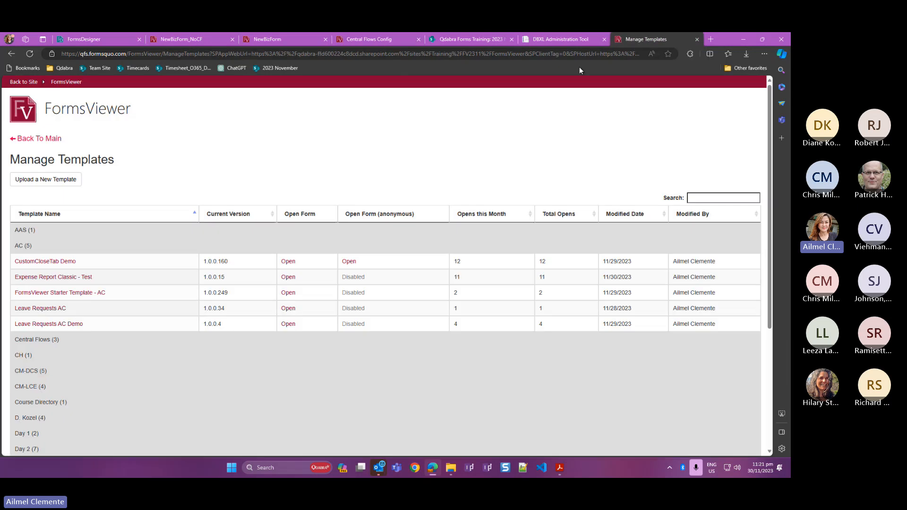
pyautogui.click(55, 340)
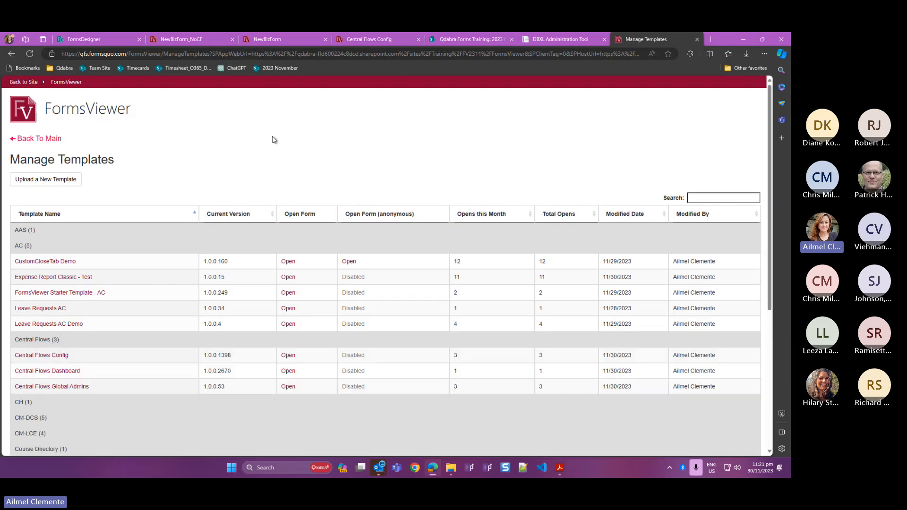
pyautogui.scroll(-3, 249, 146)
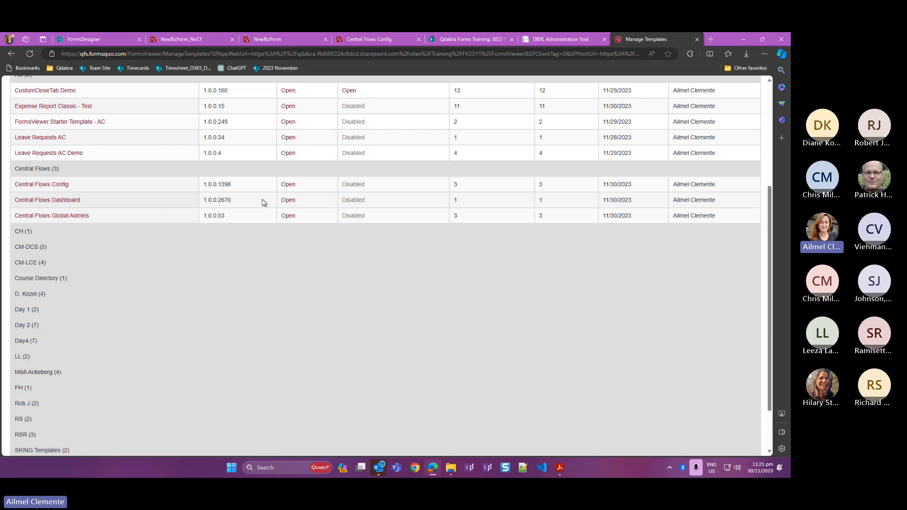
pyautogui.click(290, 200)
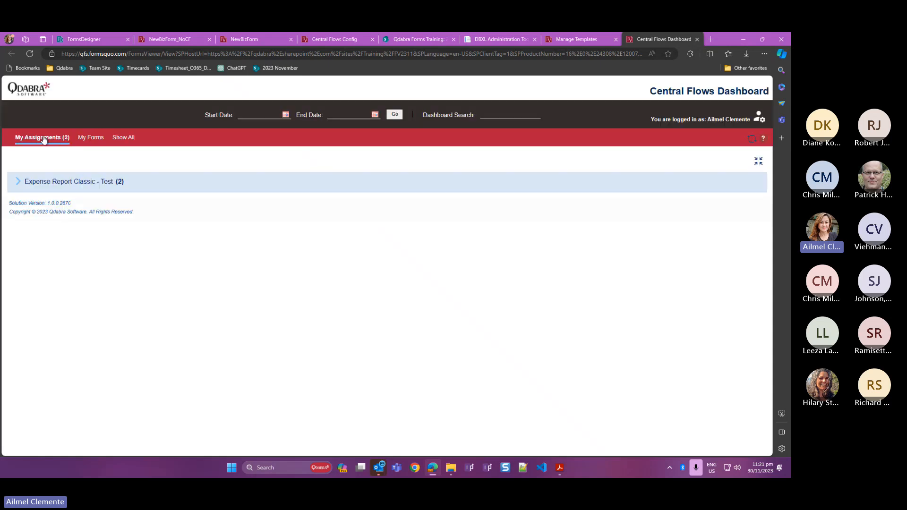
pyautogui.click(18, 182)
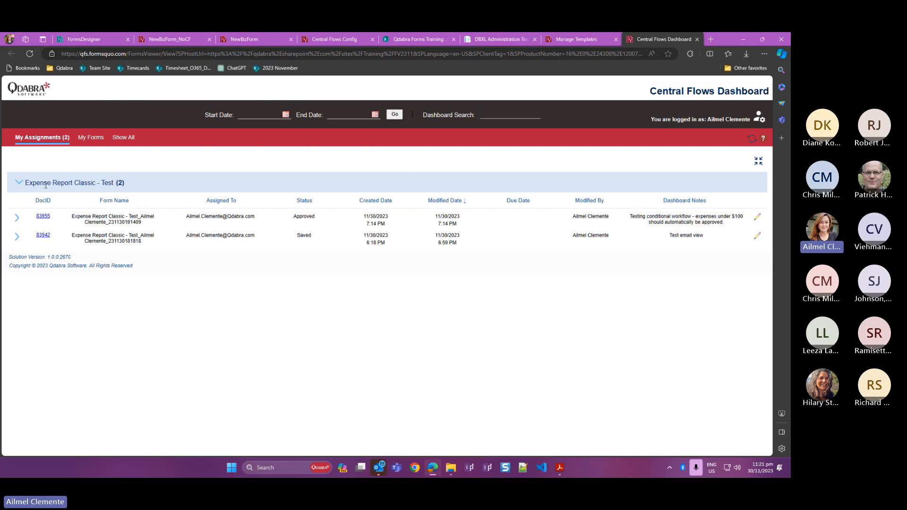
pyautogui.moveTo(41, 183); pyautogui.dragTo(125, 184)
pyautogui.click(132, 186)
pyautogui.click(20, 186)
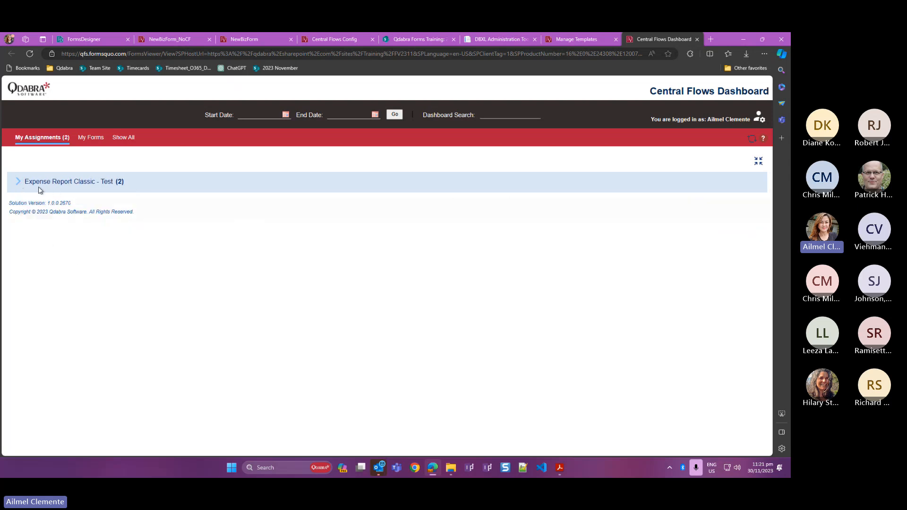
pyautogui.click(18, 181)
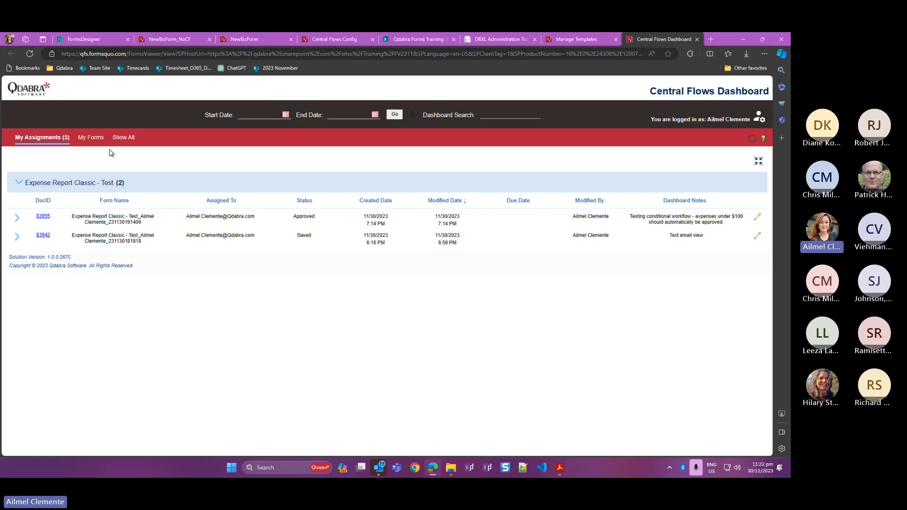
pyautogui.click(91, 137)
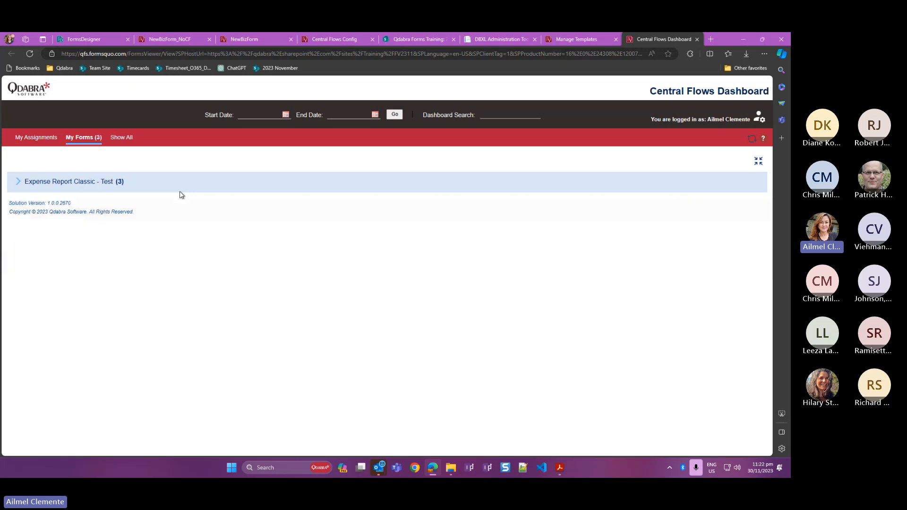
pyautogui.click(19, 185)
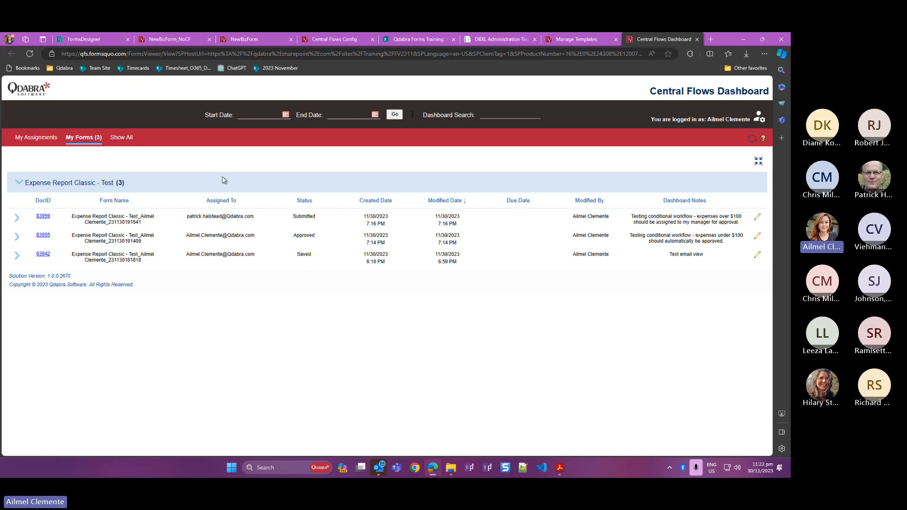
pyautogui.click(191, 172)
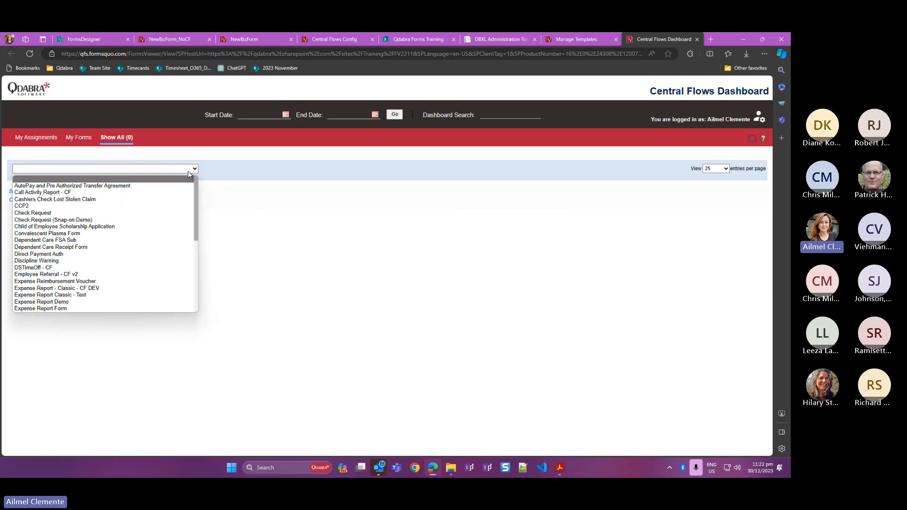
pyautogui.scroll(-3, 142, 241)
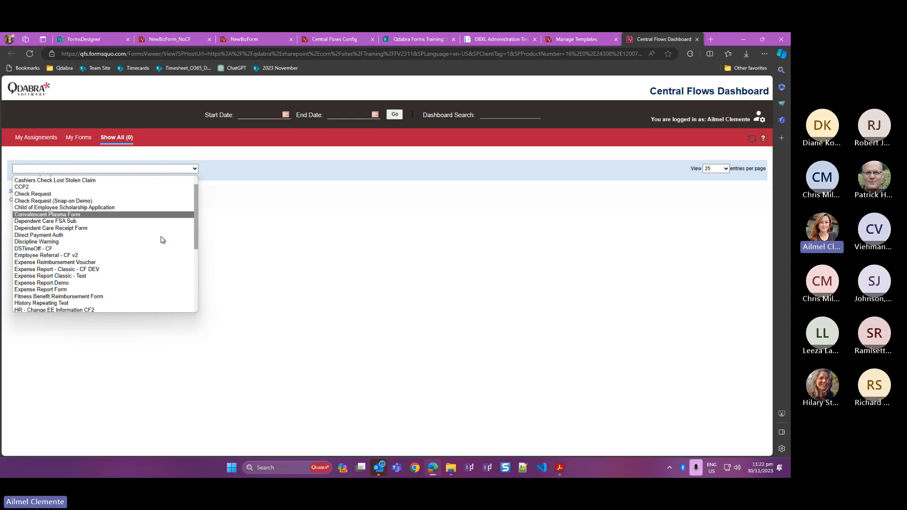
pyautogui.scroll(-1, 132, 241)
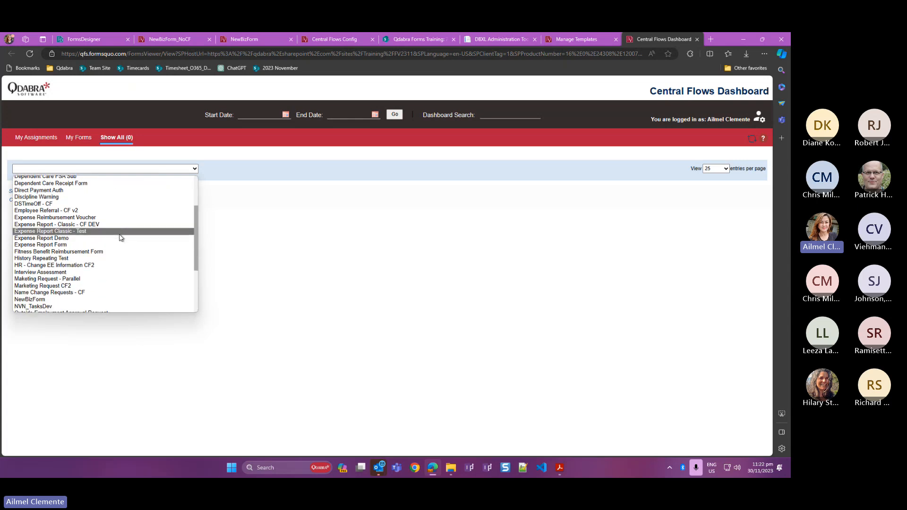
pyautogui.scroll(-2, 128, 243)
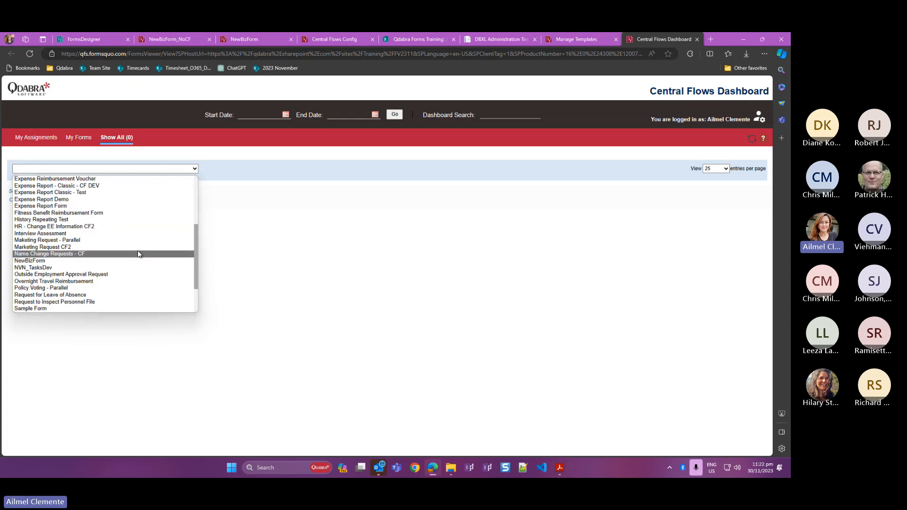
pyautogui.scroll(-2, 138, 252)
pyautogui.click(237, 239)
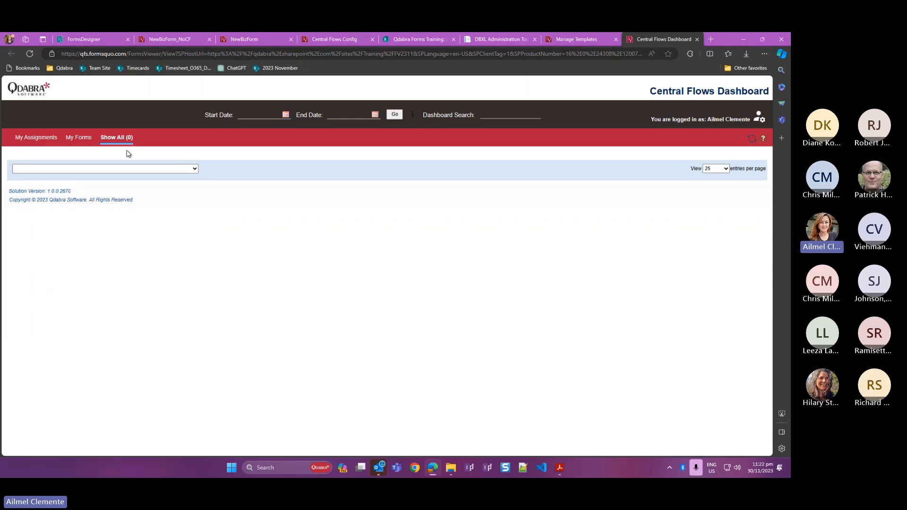
pyautogui.click(54, 139)
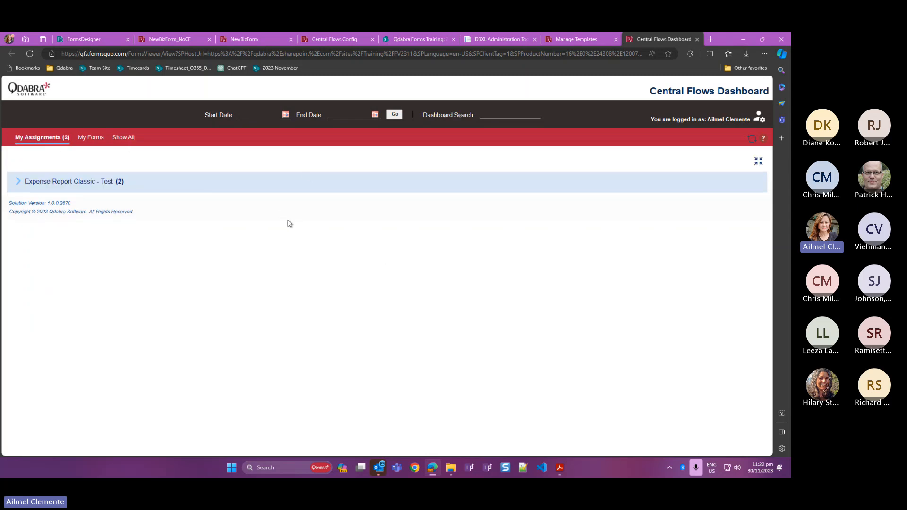
# Show NewBizForm's flow as a diagram and enlarge Form Review's Approve condition to read its XPath
pyautogui.click(350, 41)
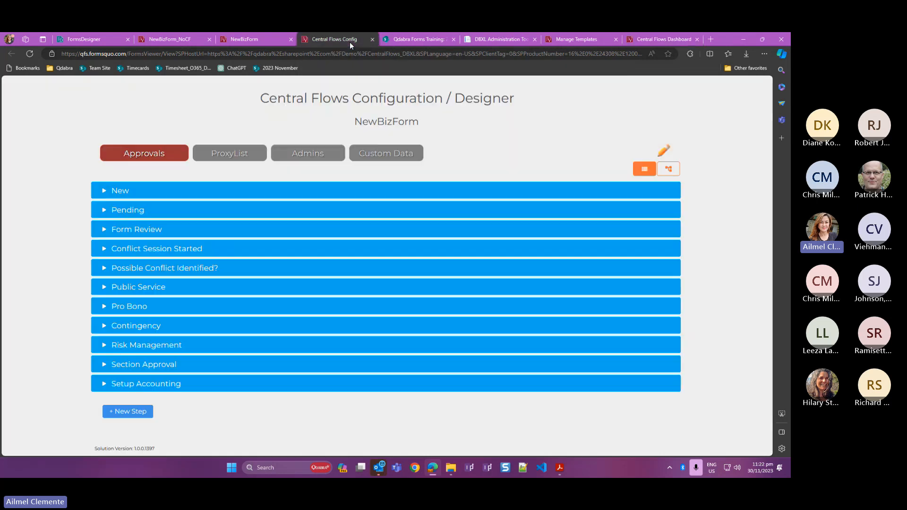
pyautogui.click(668, 170)
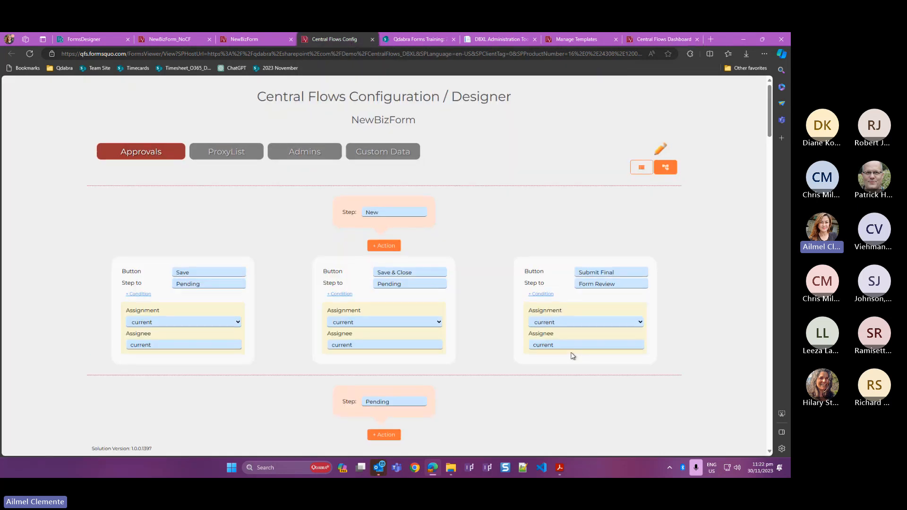
pyautogui.scroll(-2, 572, 355)
pyautogui.scroll(1, 509, 305)
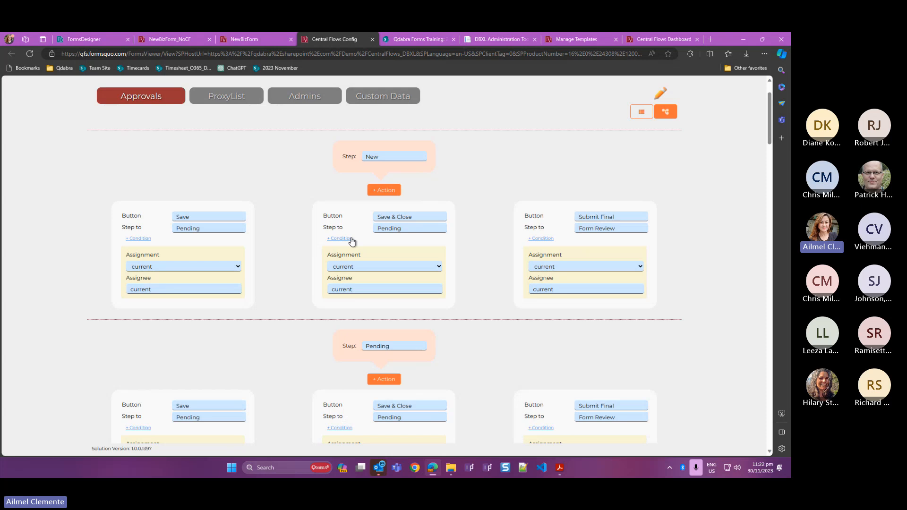
pyautogui.scroll(1, 490, 290)
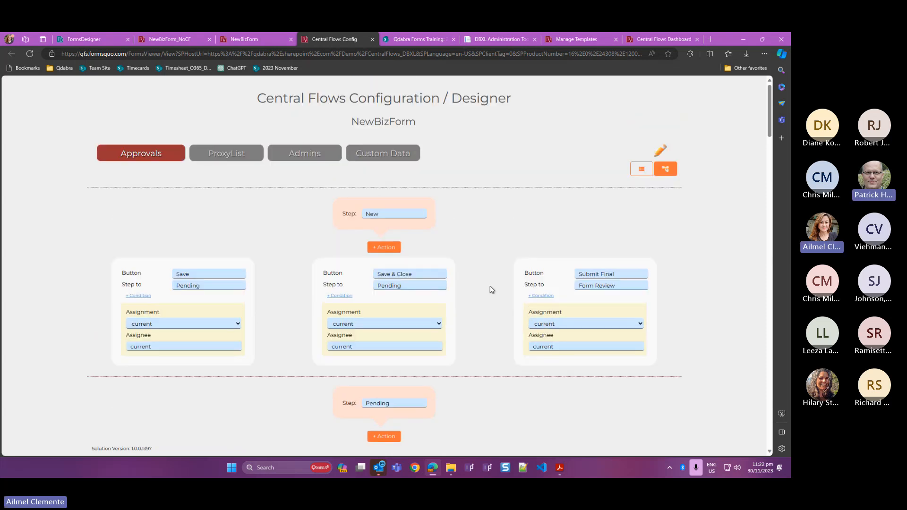
pyautogui.scroll(-2, 490, 289)
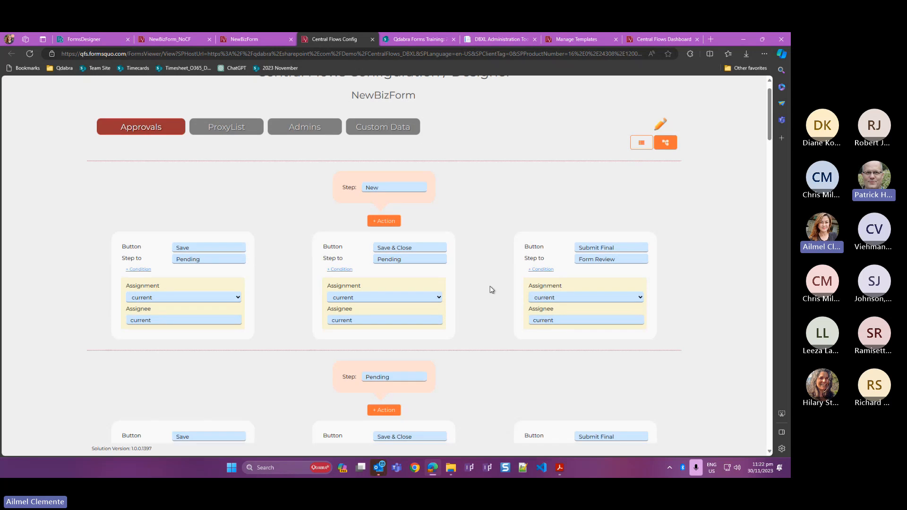
pyautogui.scroll(-2, 491, 290)
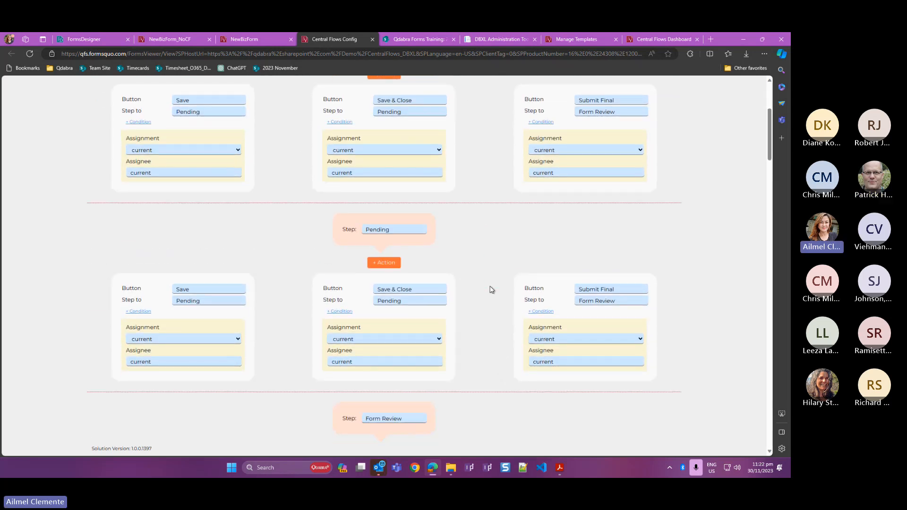
pyautogui.scroll(-4, 490, 289)
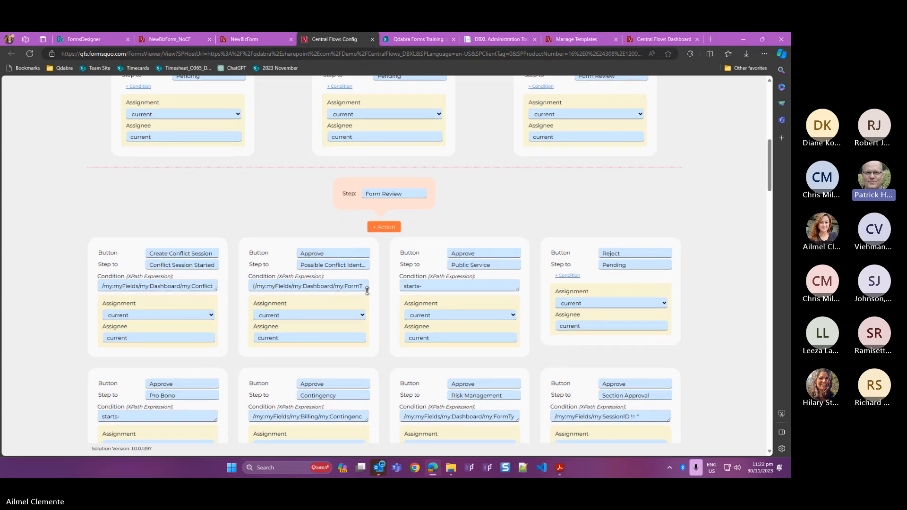
pyautogui.moveTo(367, 290); pyautogui.dragTo(367, 324)
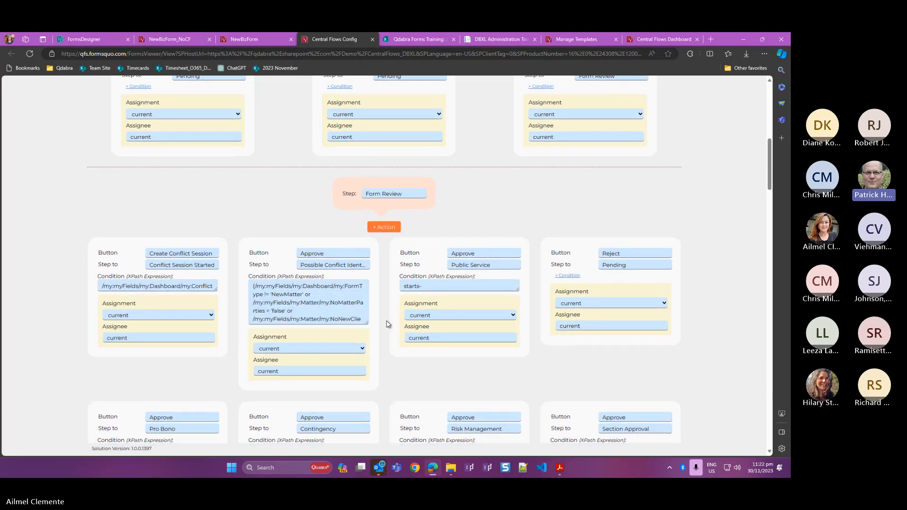
pyautogui.scroll(-2, 386, 324)
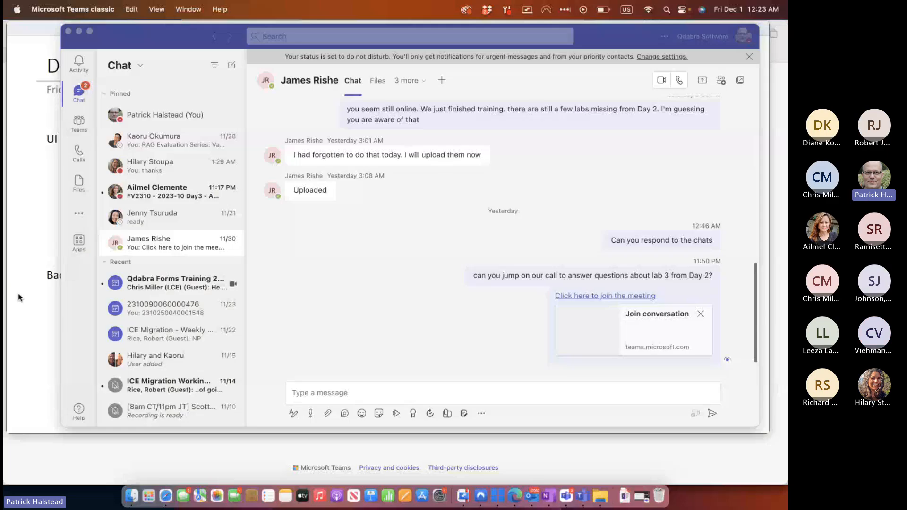
# Leave the OneNote notes and play the Day 3 Slides deck full screen at 'Why Central Flow?'
pyautogui.click(18, 295)
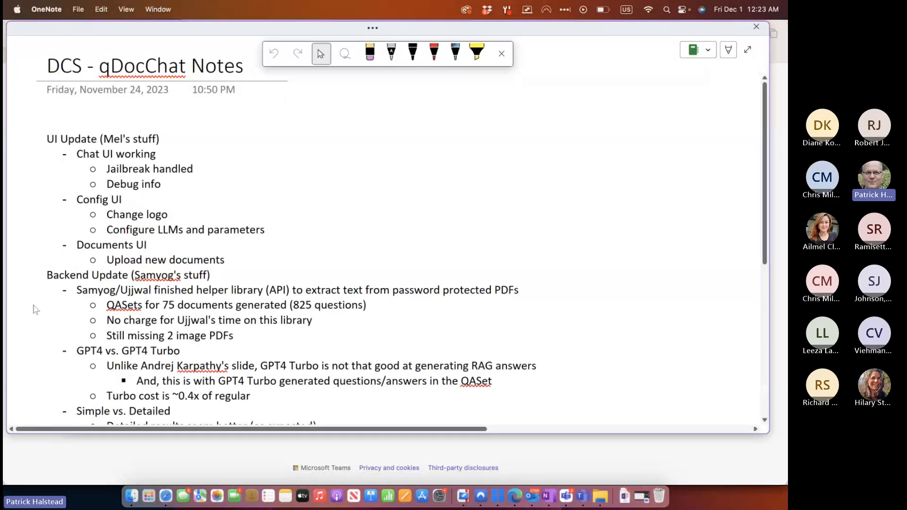
pyautogui.press('super+Tab')
pyautogui.press('super+Tab')
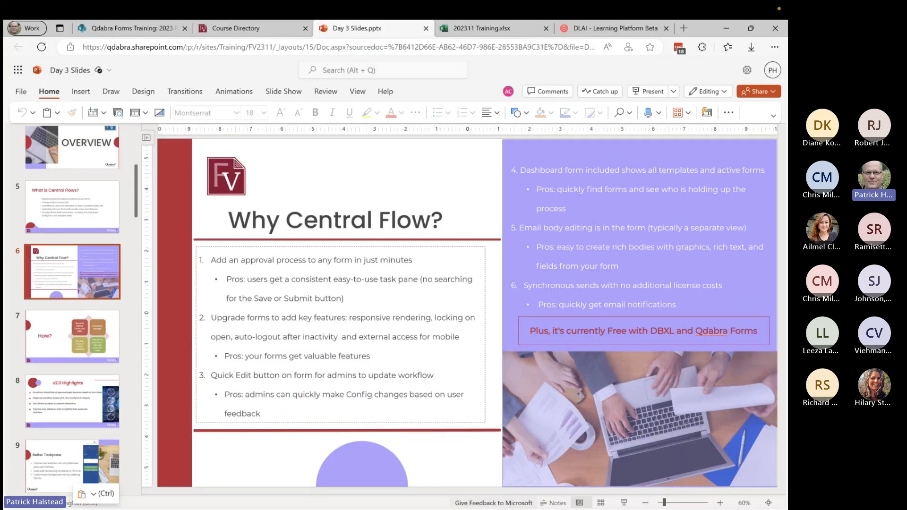
pyautogui.click(624, 505)
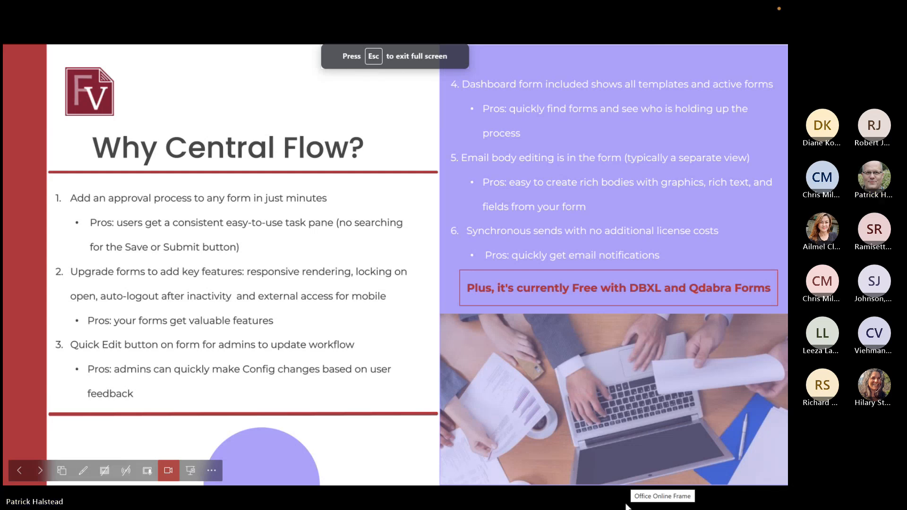
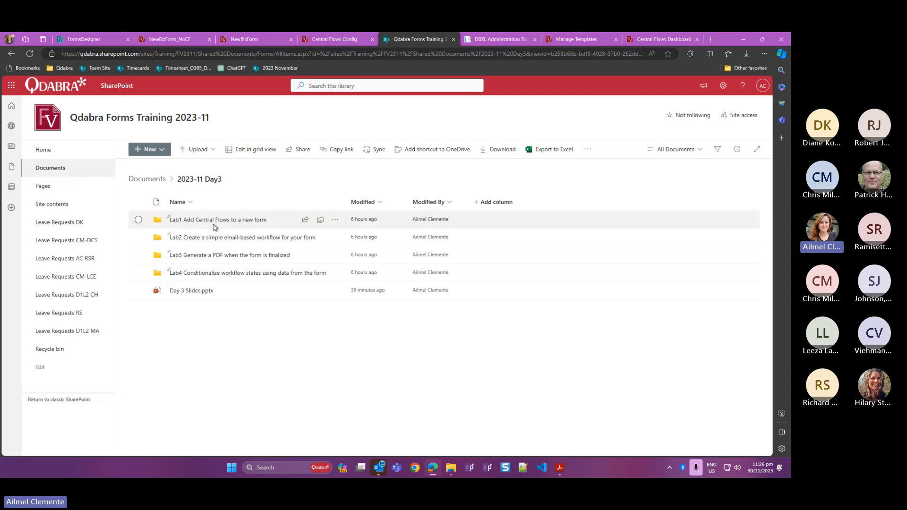
# Open the Lab1 Add Central Flows folder's three lab files and switch to the D3-1 lab guide PDF
pyautogui.click(258, 220)
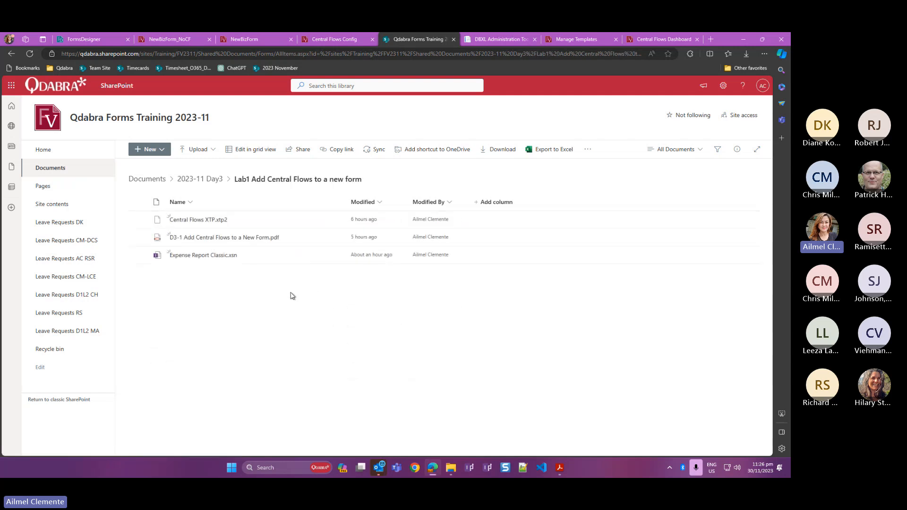
pyautogui.moveTo(218, 228)
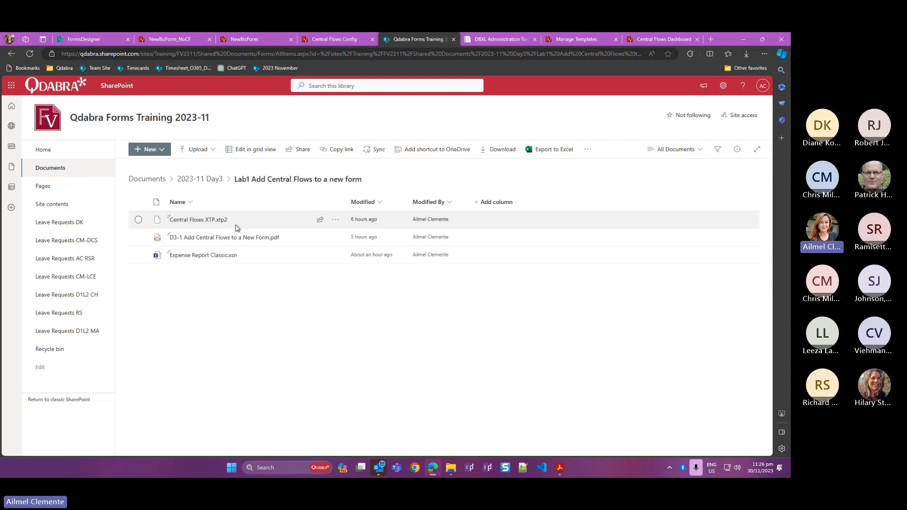
pyautogui.moveTo(246, 261)
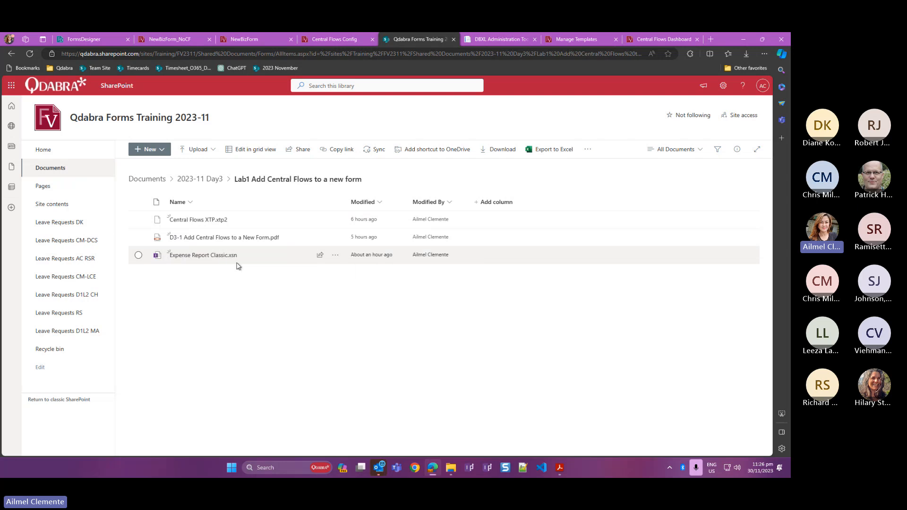
pyautogui.moveTo(282, 241)
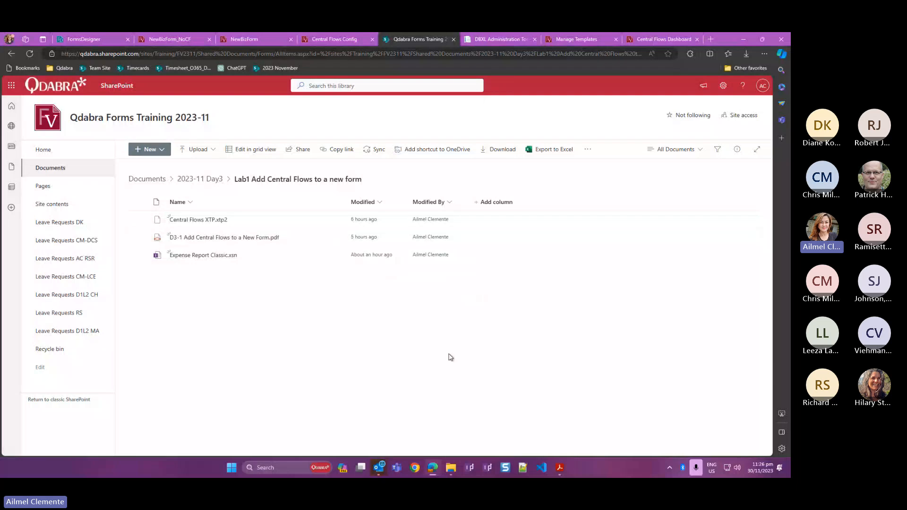
pyautogui.click(559, 468)
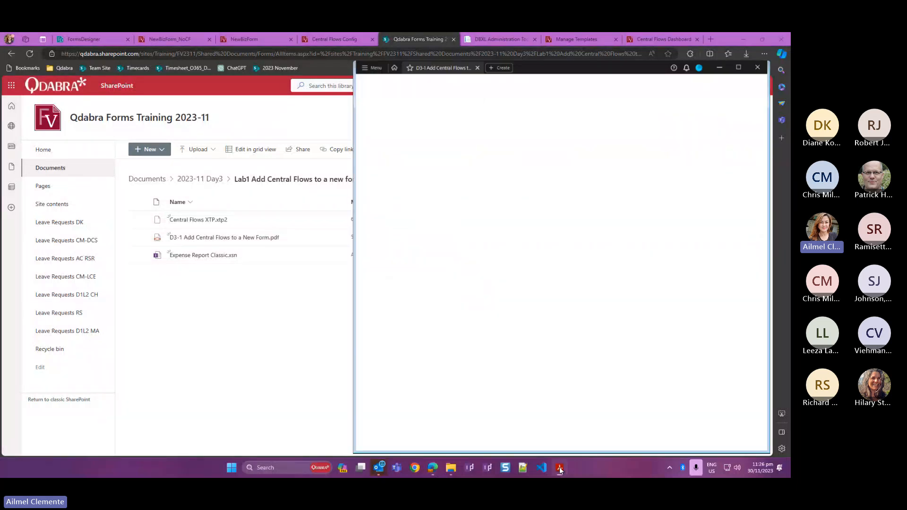
# Scroll the lab guide to page 2 and highlight the 'Add the XTP as a Custom Control' heading
pyautogui.scroll(-5, 546, 245)
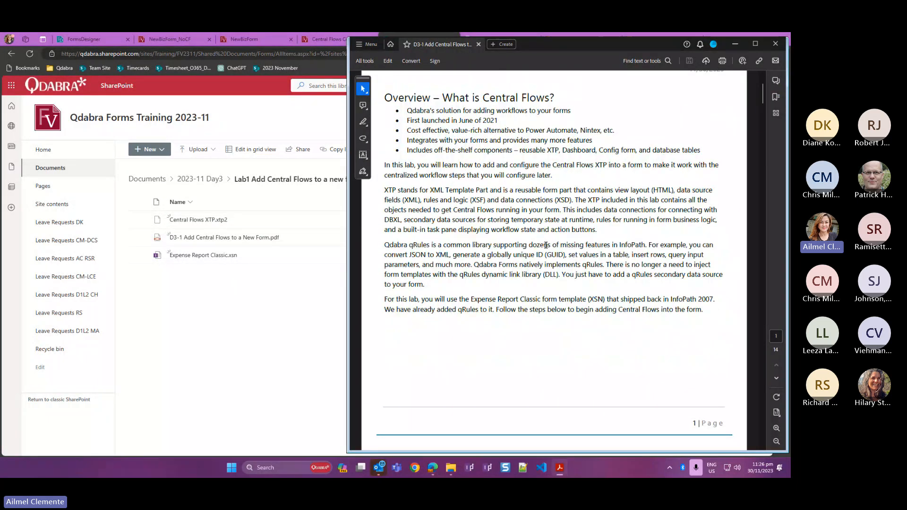
pyautogui.scroll(-2, 546, 245)
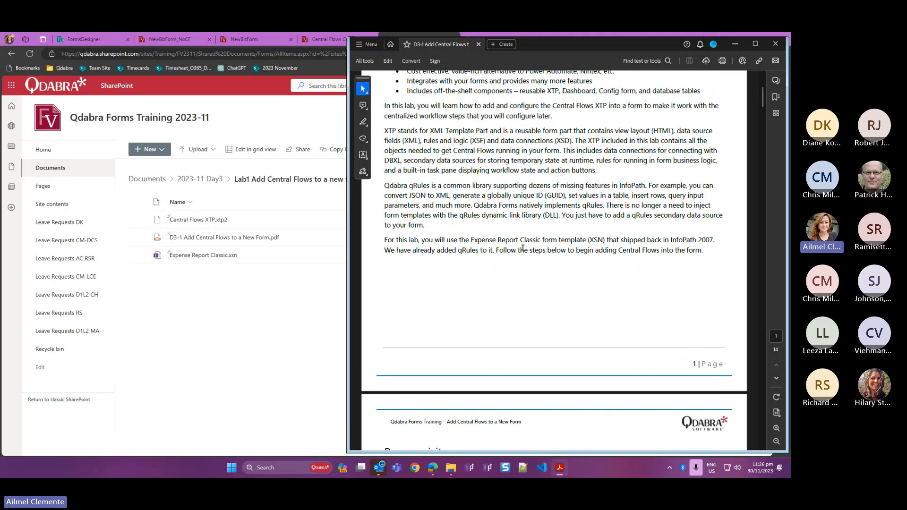
pyautogui.scroll(-4, 523, 247)
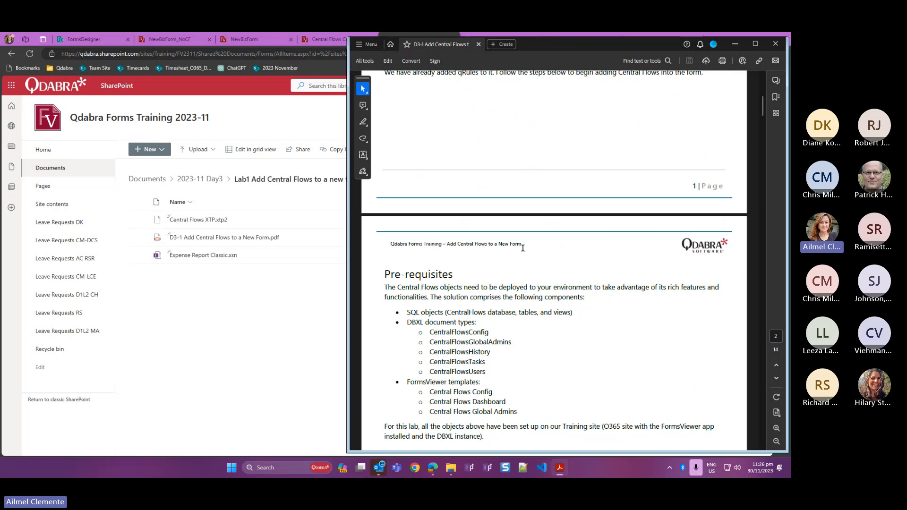
pyautogui.scroll(-2, 522, 248)
pyautogui.scroll(-4, 523, 251)
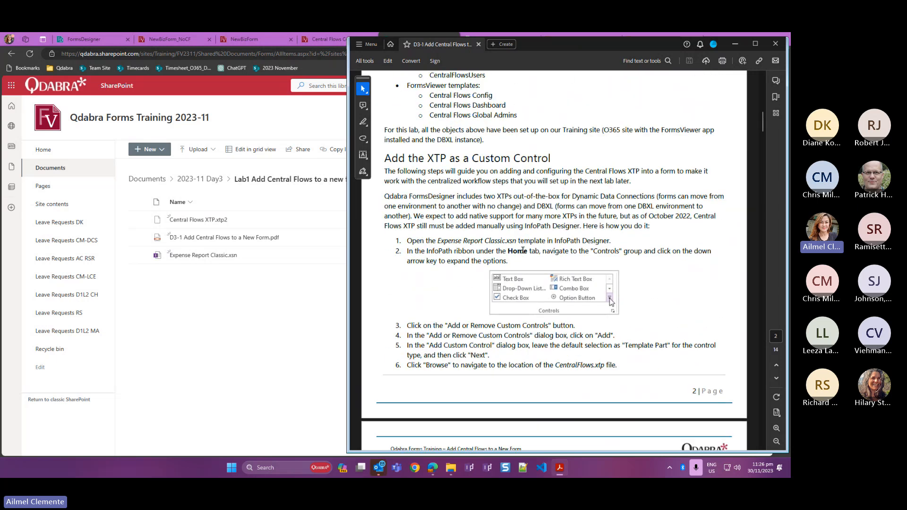
pyautogui.moveTo(382, 160); pyautogui.dragTo(546, 202)
pyautogui.scroll(-1, 553, 216)
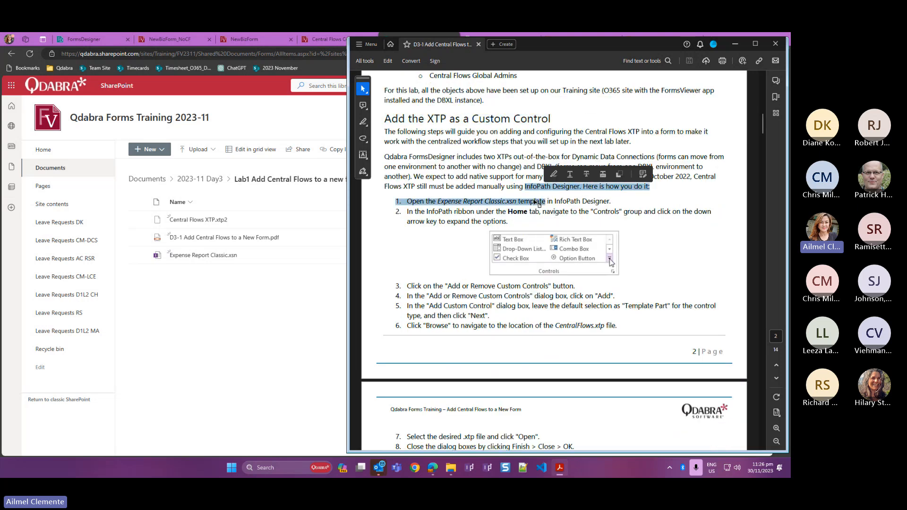
pyautogui.click(487, 216)
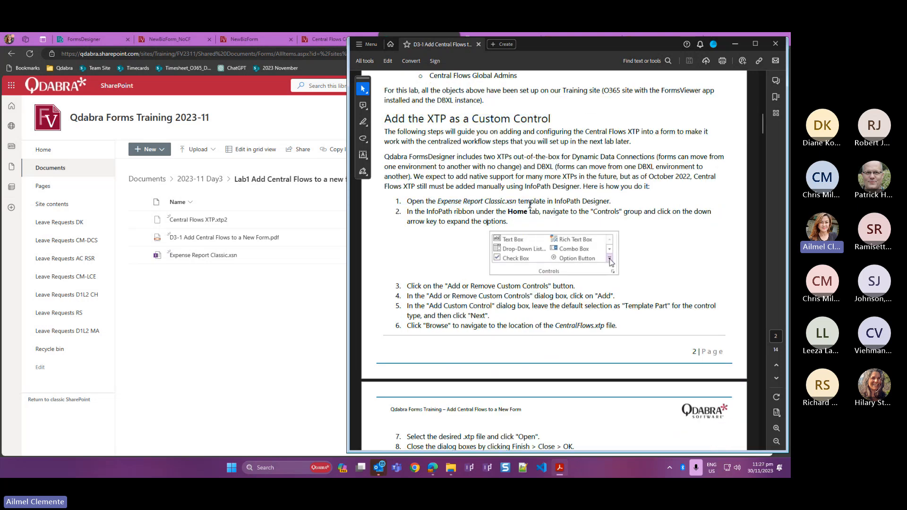
# Open Expense Report Classic.xsn from the Lab 1 Samples folder in Design mode
pyautogui.click(451, 468)
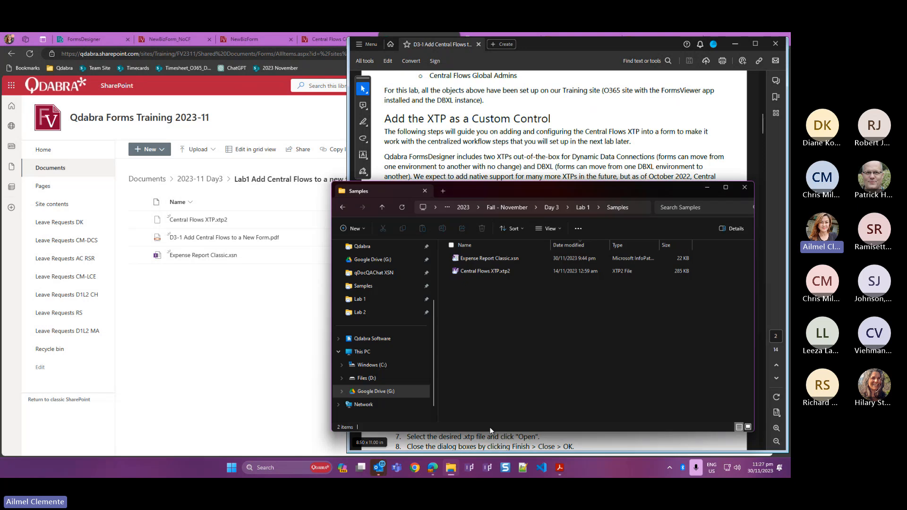
pyautogui.click(509, 260)
pyautogui.rightClick(509, 260)
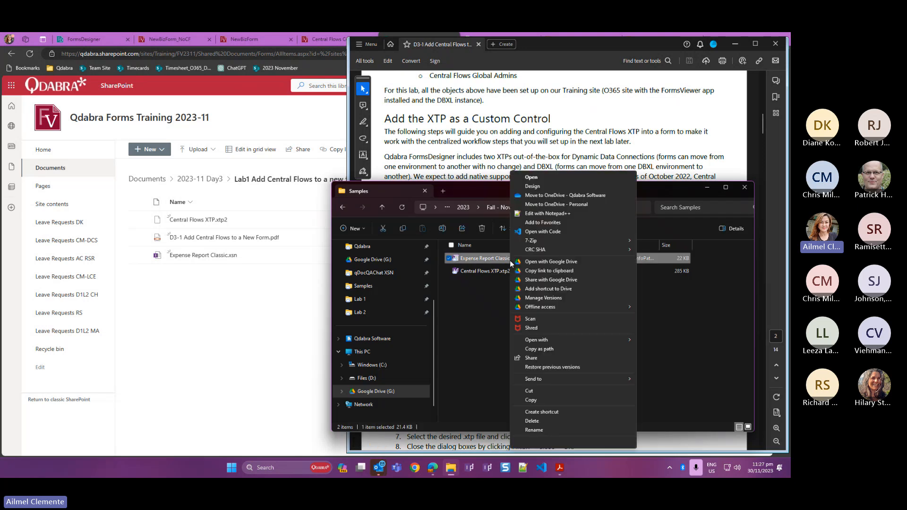
pyautogui.click(548, 186)
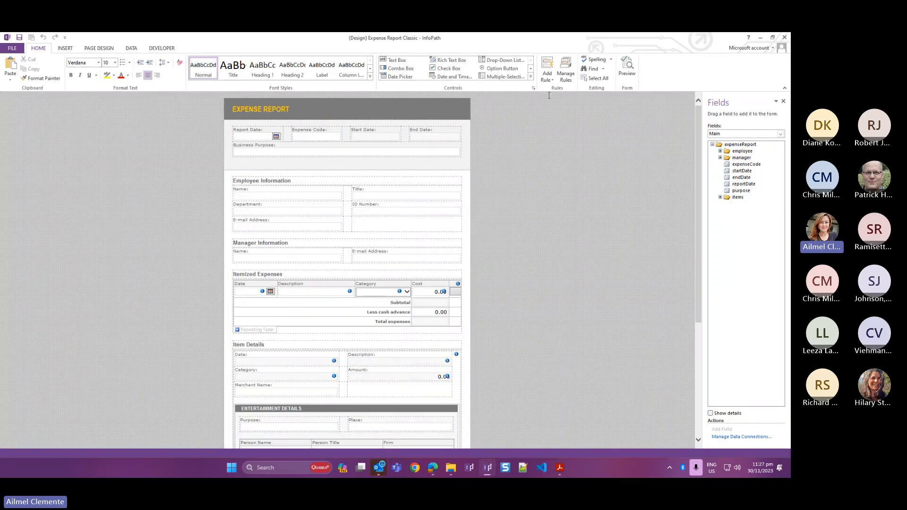
# Remove CentralFlows under Add or Remove Custom Controls, then confirm it is gone from the Controls gallery
pyautogui.click(530, 77)
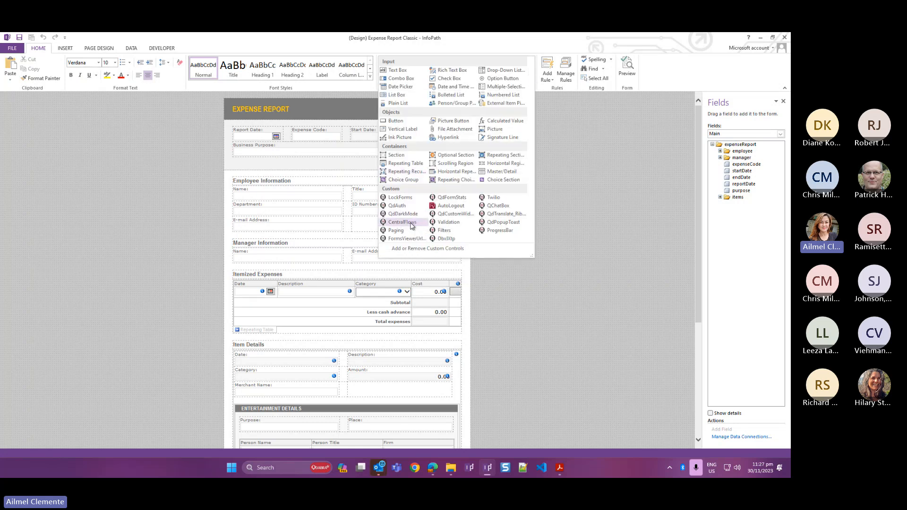
pyautogui.click(423, 249)
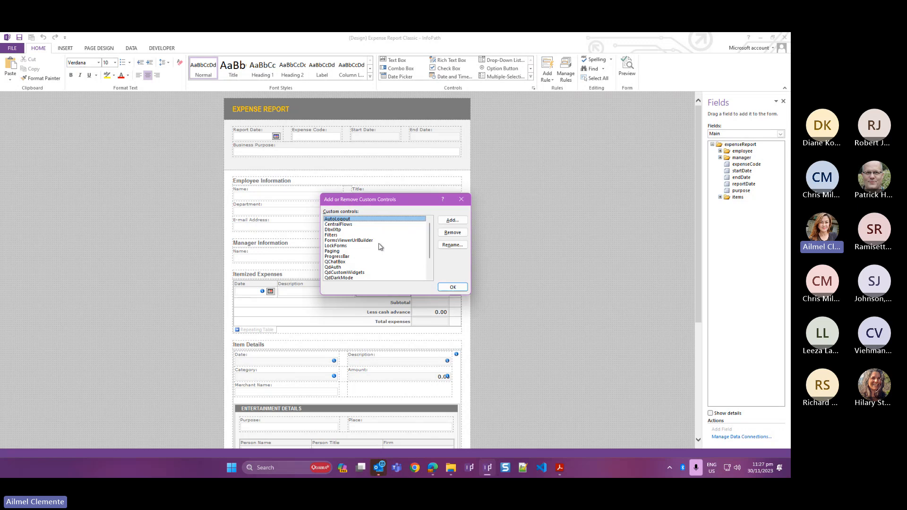
pyautogui.click(347, 225)
pyautogui.click(451, 232)
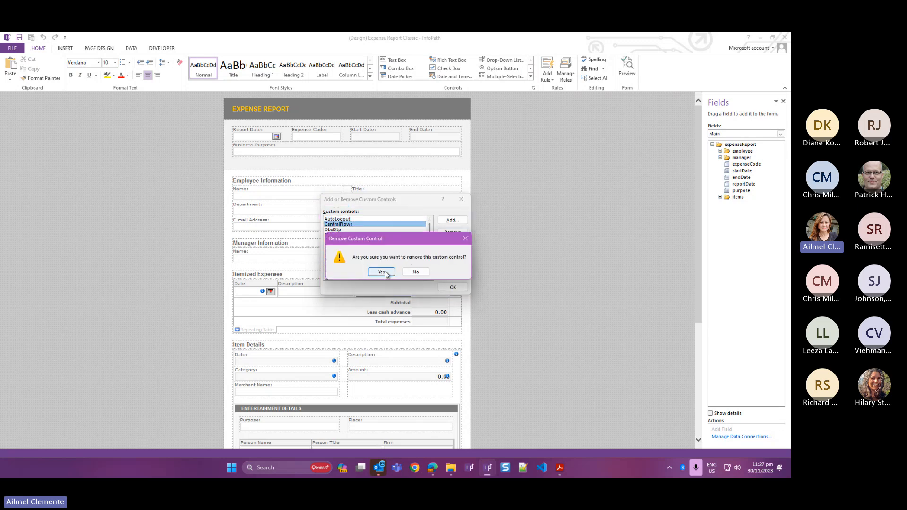
pyautogui.click(381, 270)
pyautogui.click(453, 287)
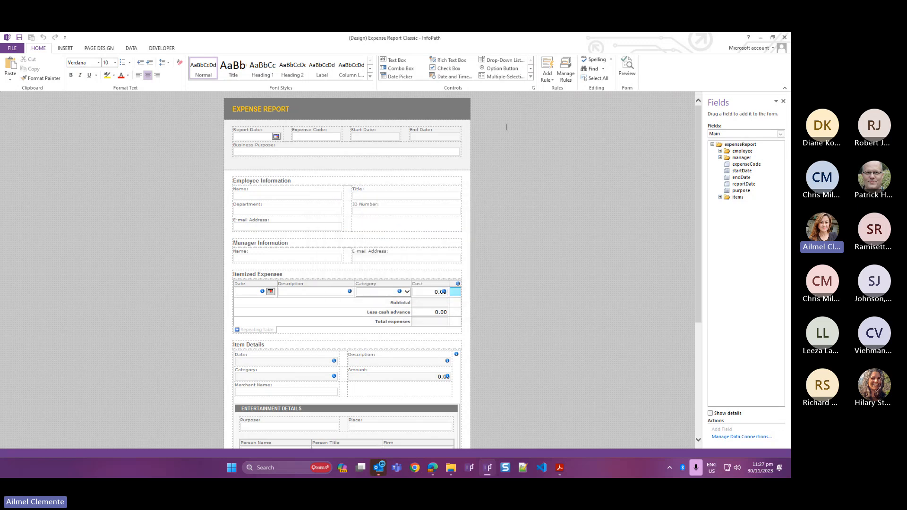
pyautogui.click(531, 77)
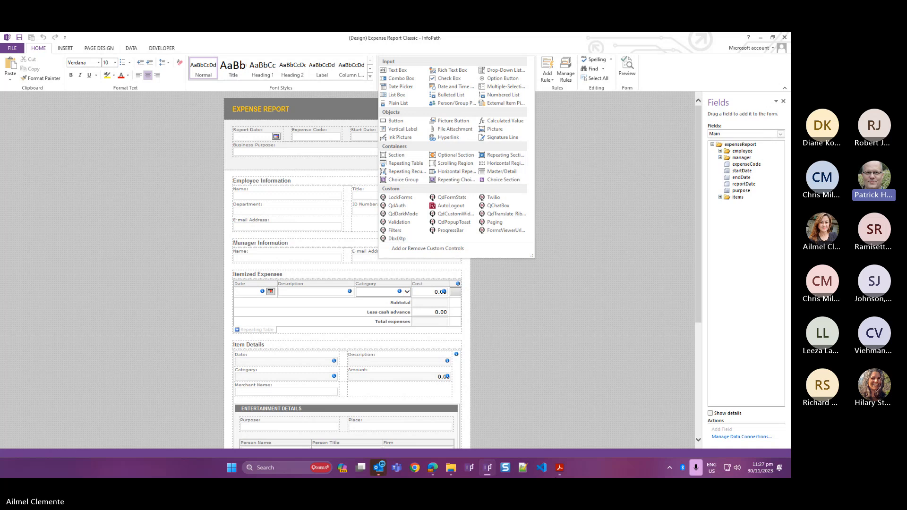
pyautogui.moveTo(566, 469)
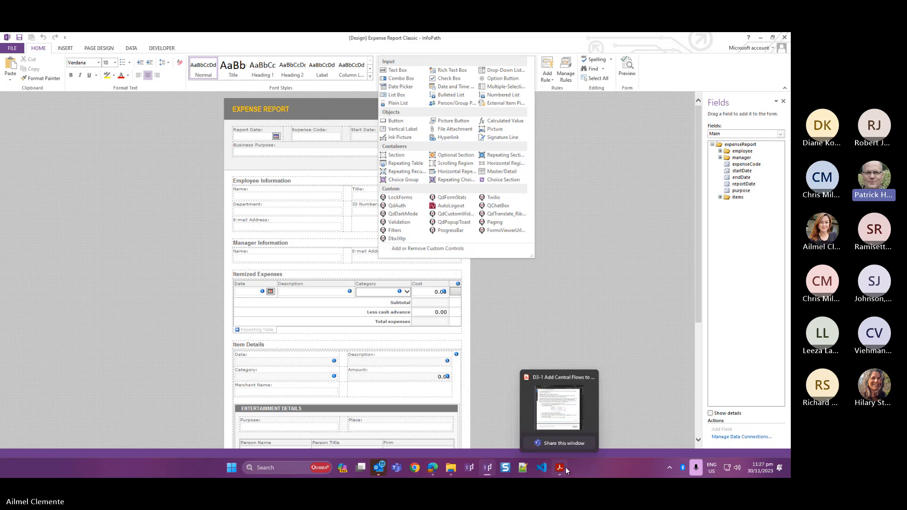
pyautogui.click(565, 467)
pyautogui.scroll(8, 609, 274)
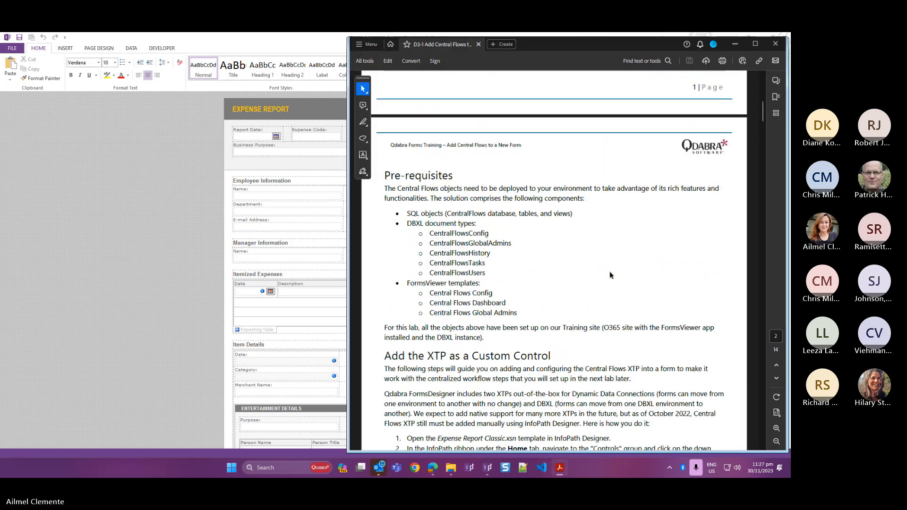
pyautogui.scroll(7, 609, 275)
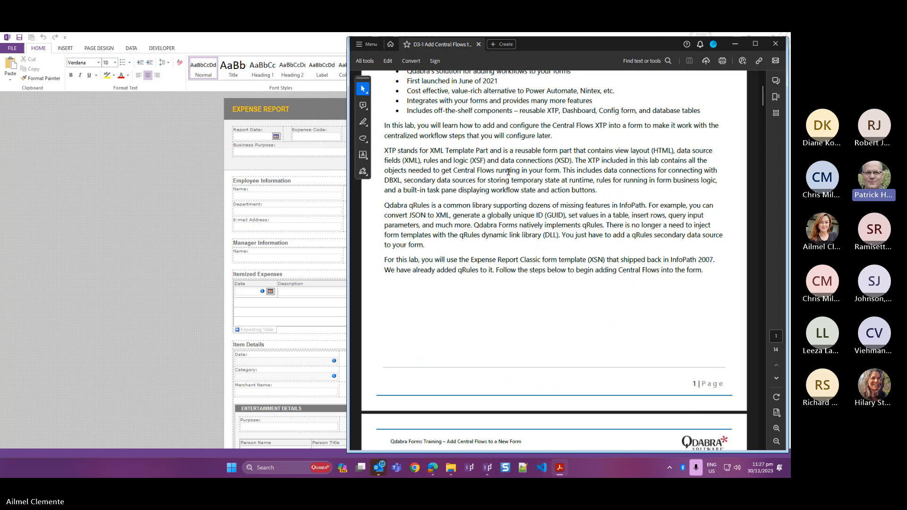
pyautogui.moveTo(383, 150); pyautogui.dragTo(608, 195)
pyautogui.click(608, 195)
pyautogui.scroll(-1, 598, 188)
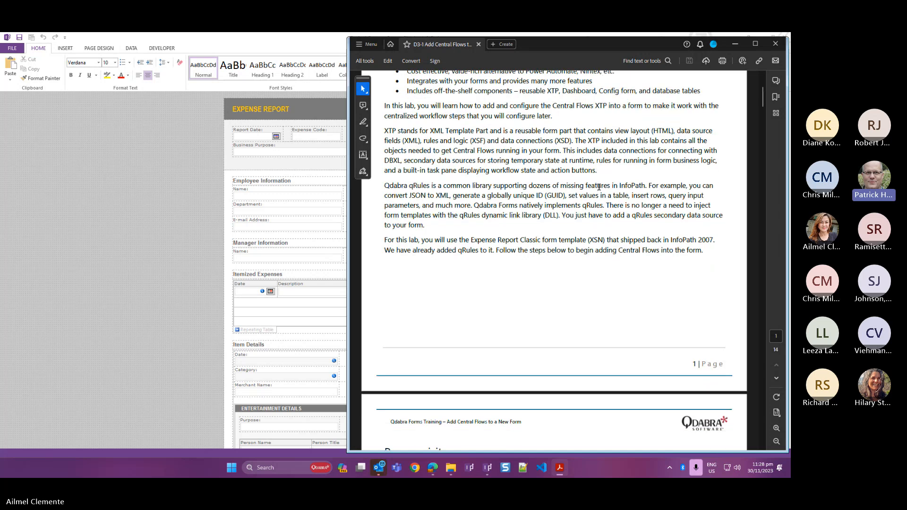
pyautogui.hotkey('alt', 'Tab')
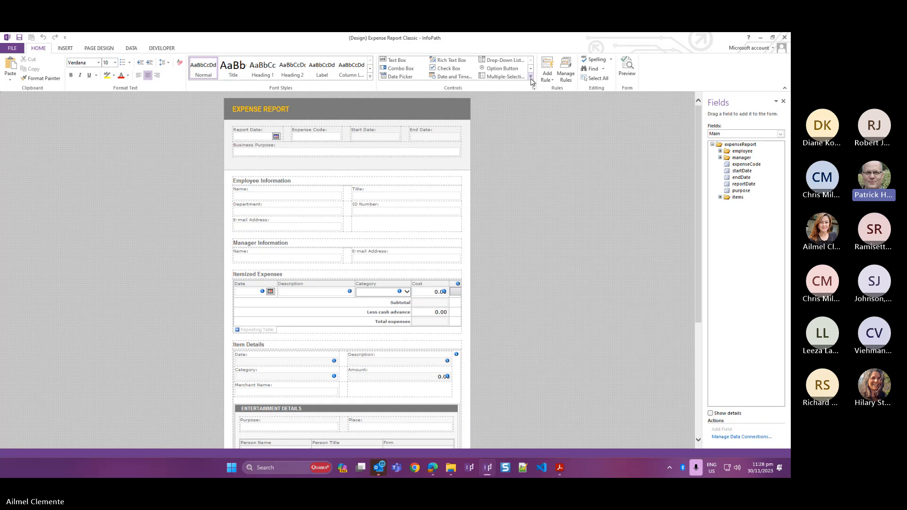
# Start adding a new Template Part custom control in the Add Custom Control Wizard
pyautogui.click(531, 78)
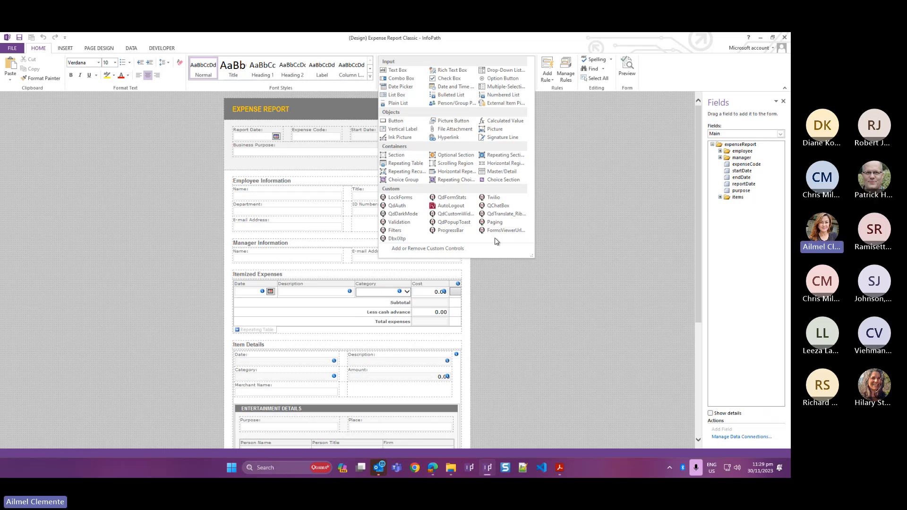
pyautogui.click(446, 250)
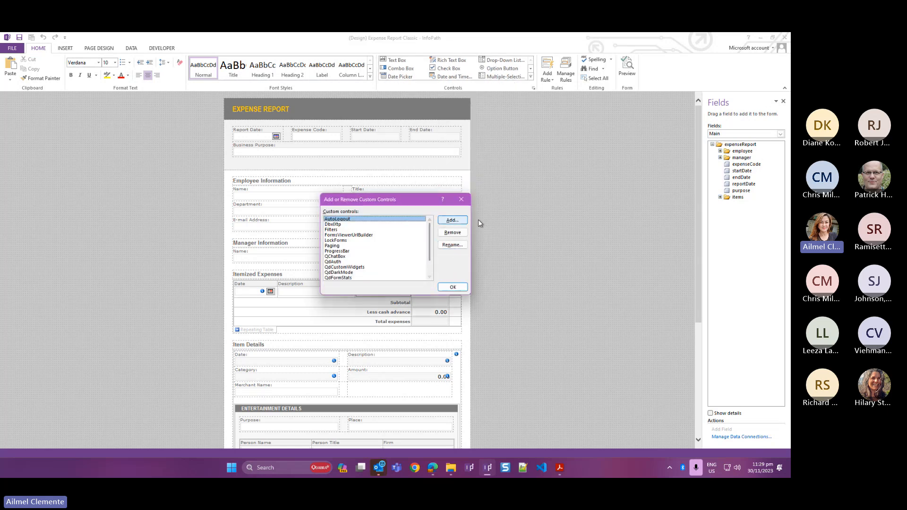
pyautogui.click(452, 220)
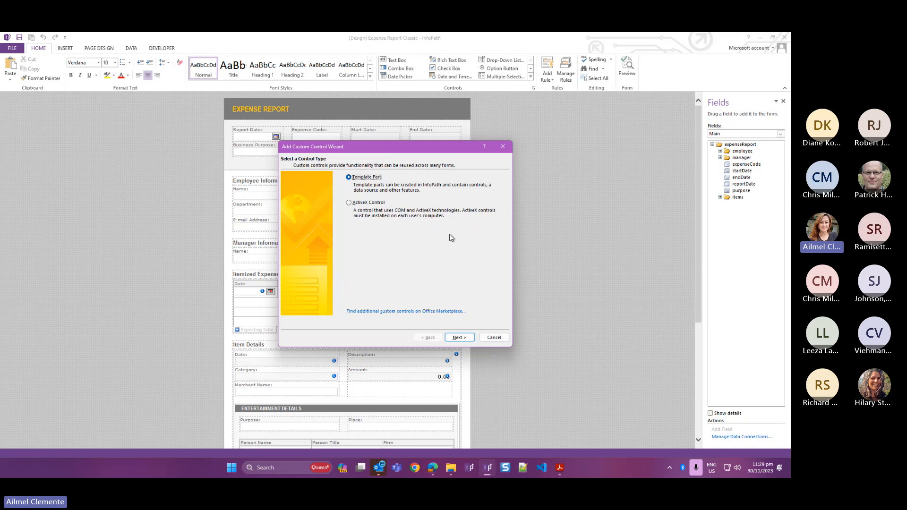
pyautogui.click(463, 338)
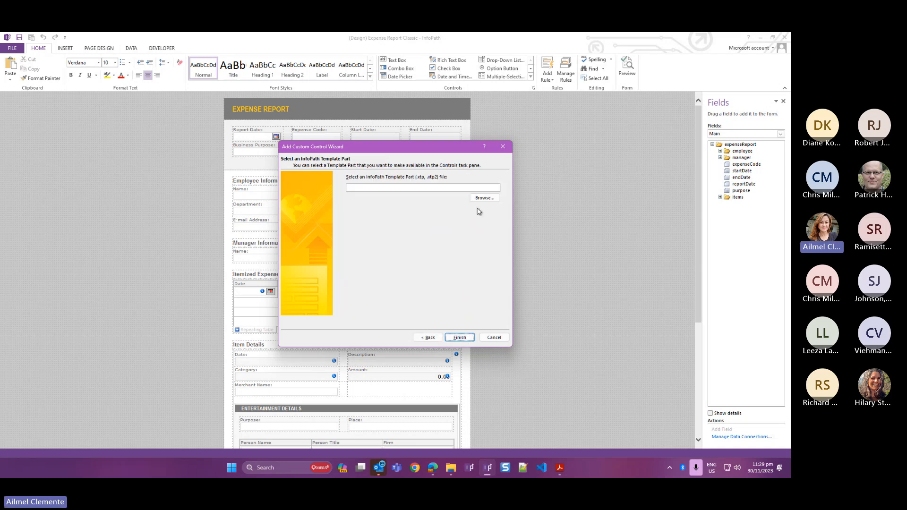
# Choose Central Flows XTP.xtp2 from Day 3 > Lab 1 > Samples and finish registering it
pyautogui.click(483, 197)
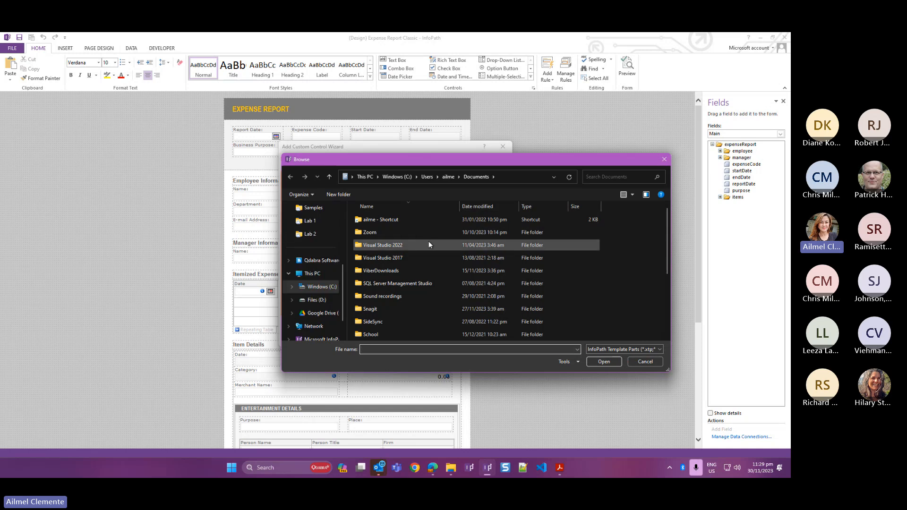
pyautogui.click(330, 233)
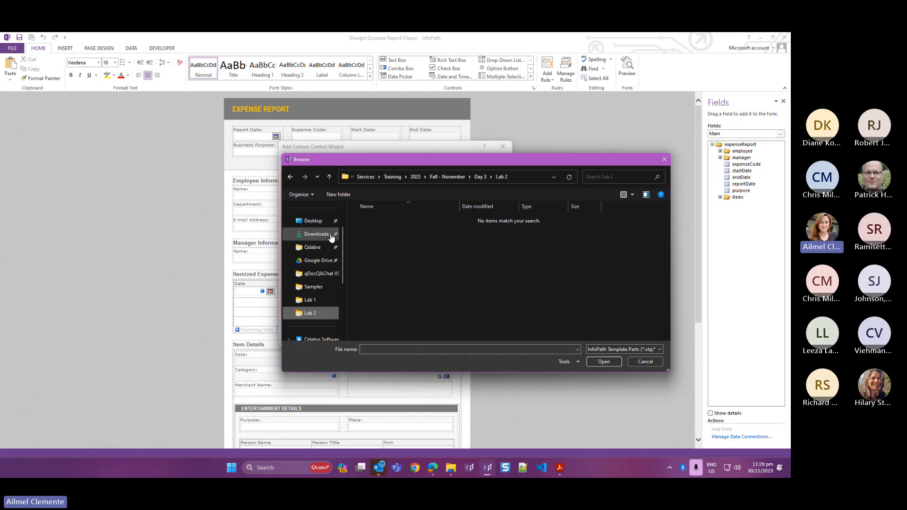
pyautogui.click(481, 177)
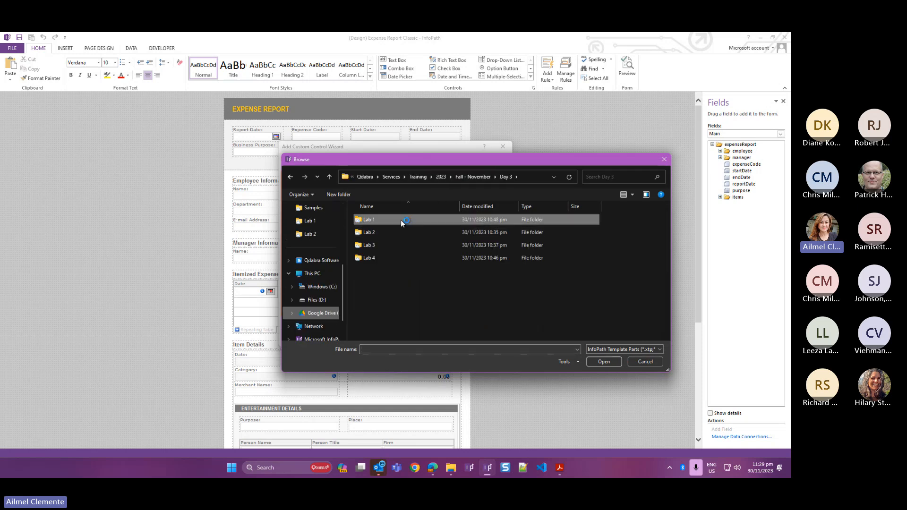
pyautogui.doubleClick(401, 220)
pyautogui.doubleClick(397, 231)
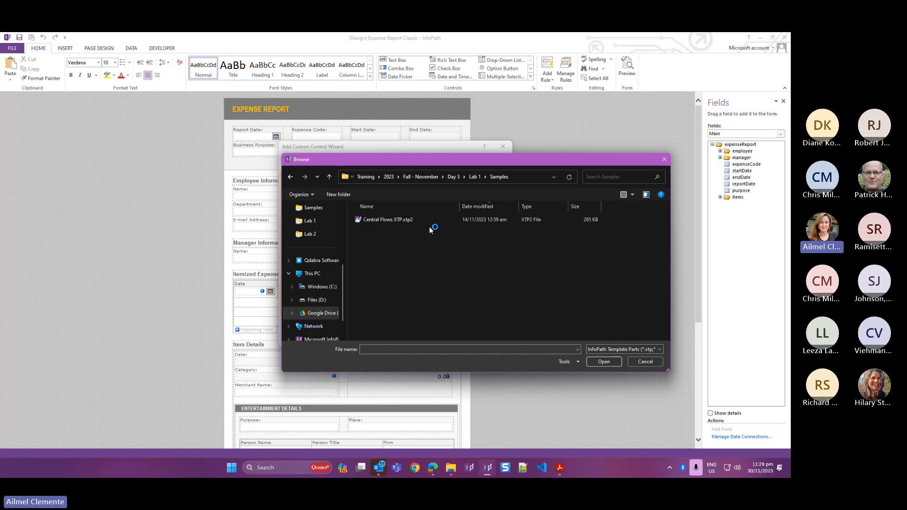
pyautogui.click(410, 222)
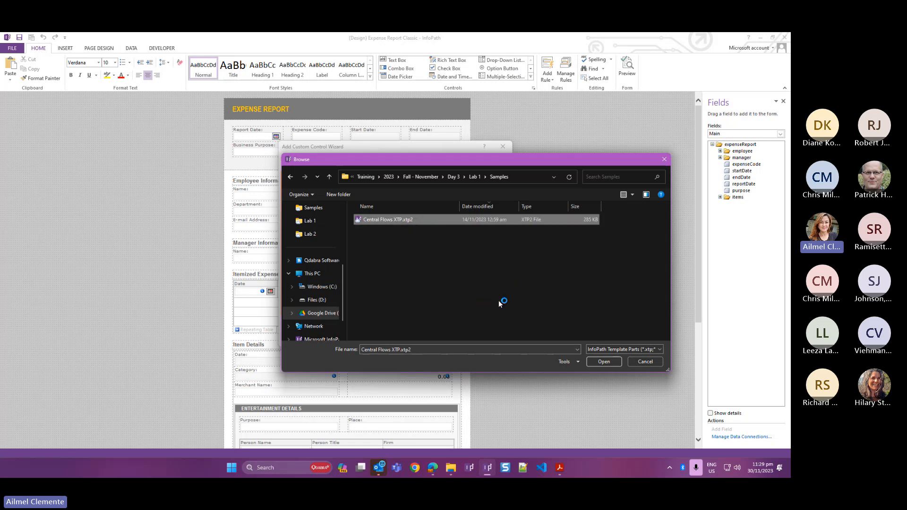
pyautogui.click(610, 363)
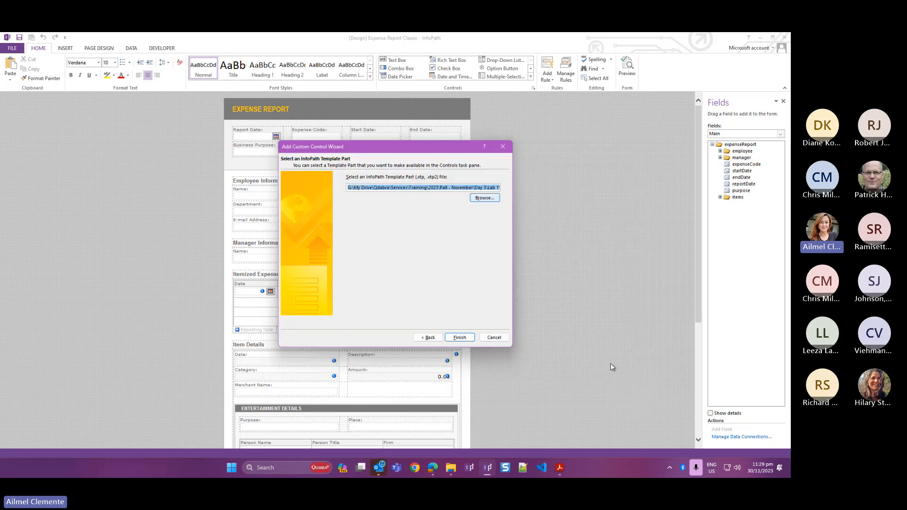
pyautogui.click(471, 338)
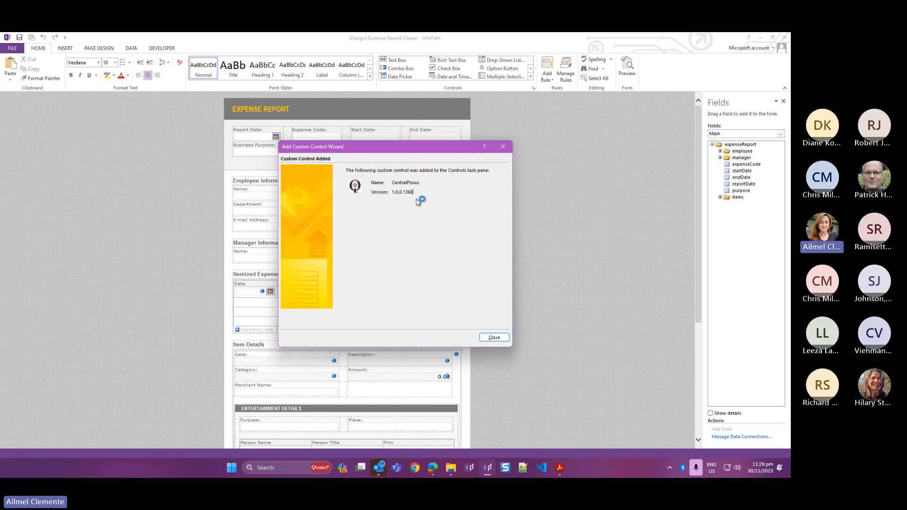
pyautogui.click(494, 337)
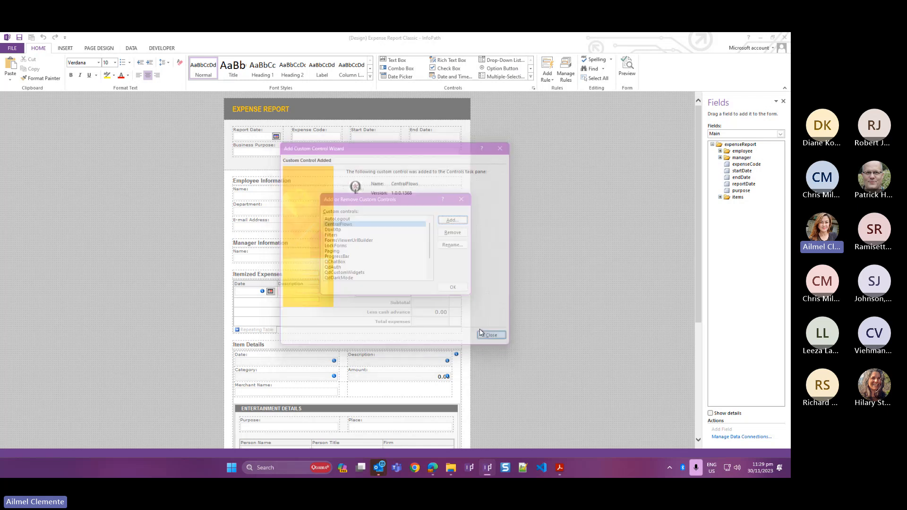
pyautogui.click(452, 287)
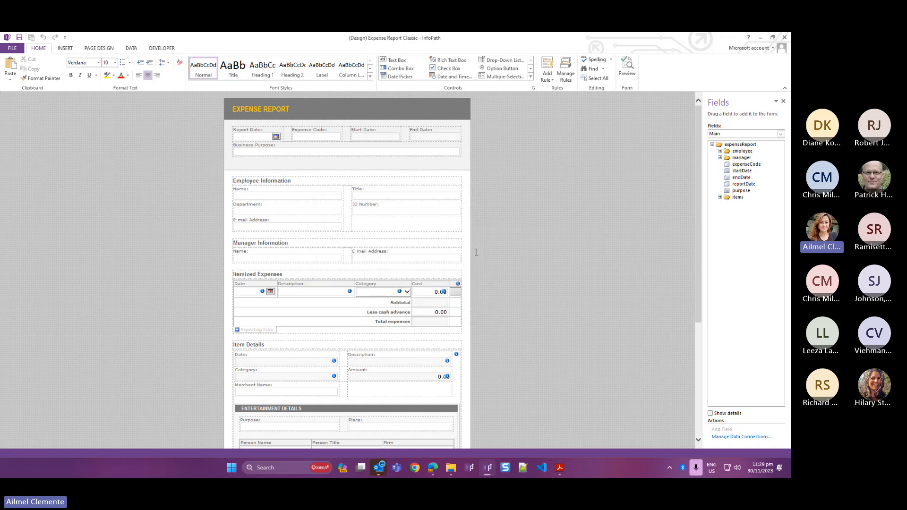
# Place the cursor at the end of the Expense Report form and insert the CentralFlows custom control
pyautogui.click(531, 76)
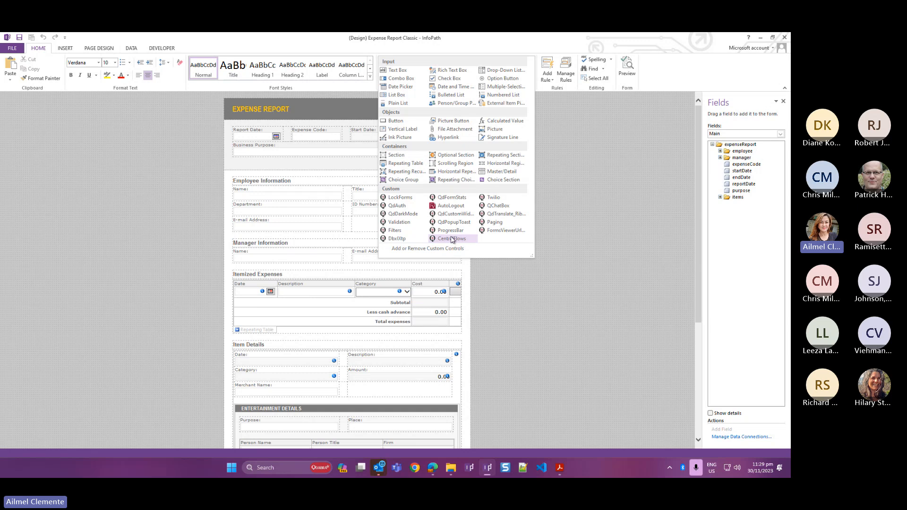
pyautogui.click(528, 308)
pyautogui.scroll(-2, 543, 282)
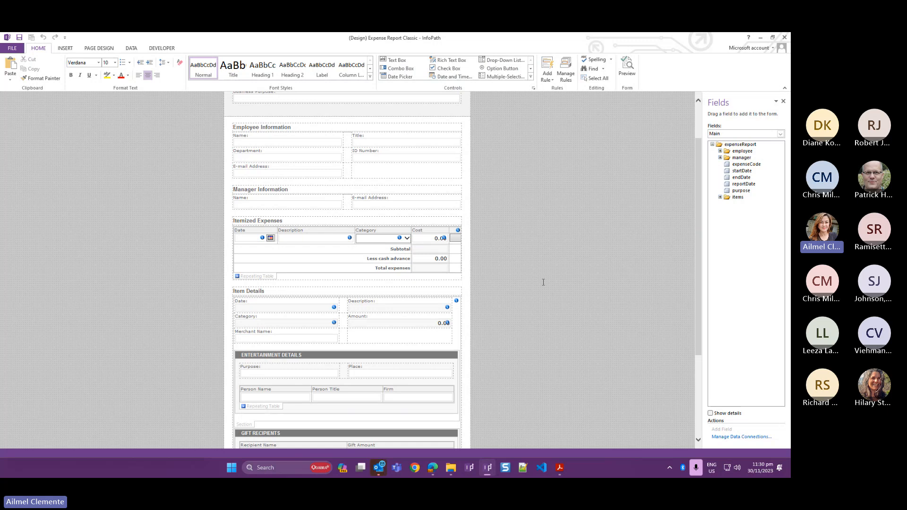
pyautogui.scroll(-5, 543, 282)
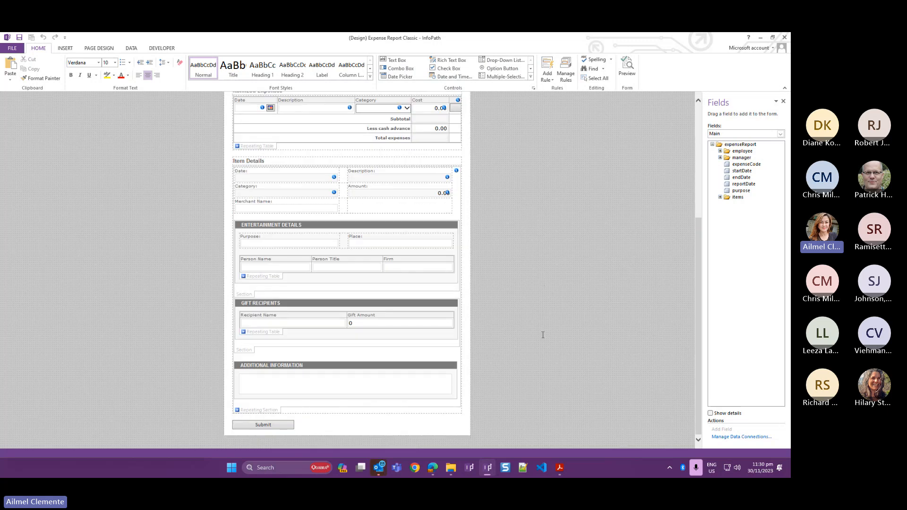
pyautogui.scroll(7, 542, 334)
pyautogui.scroll(-7, 524, 359)
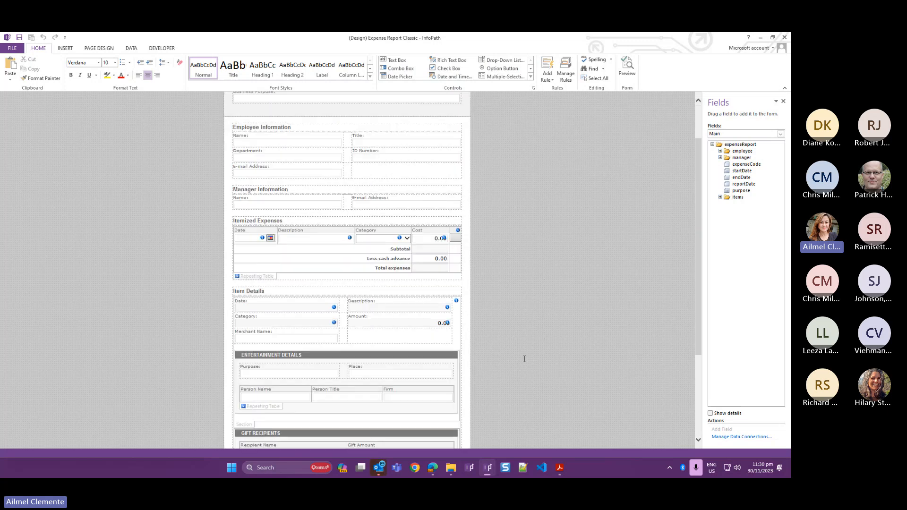
pyautogui.click(494, 440)
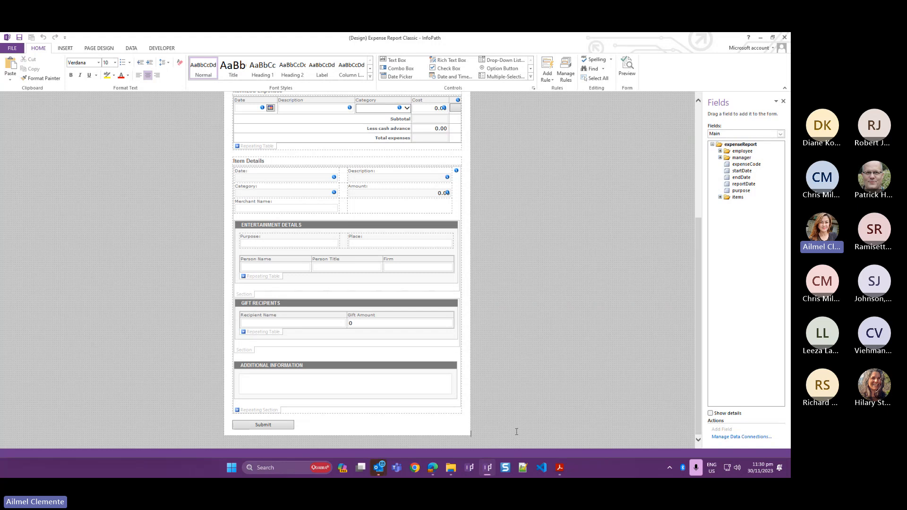
pyautogui.scroll(7, 516, 432)
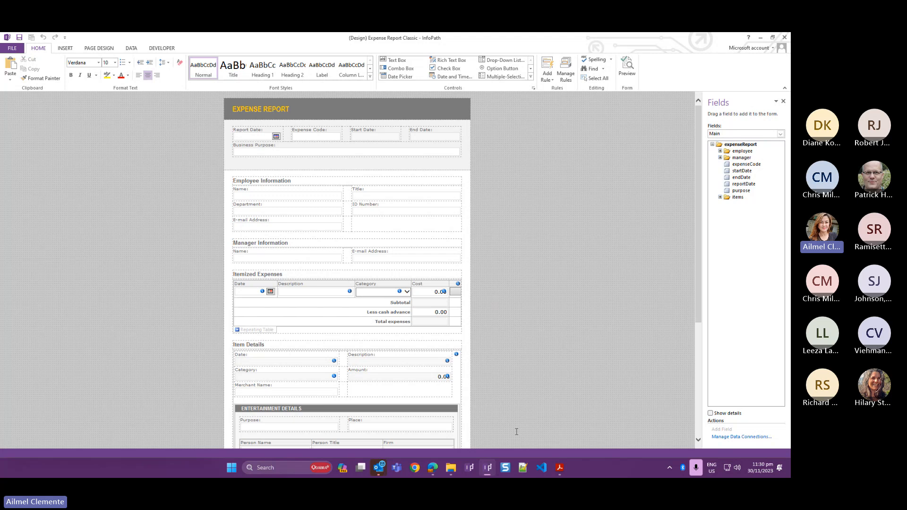
pyautogui.scroll(-7, 516, 432)
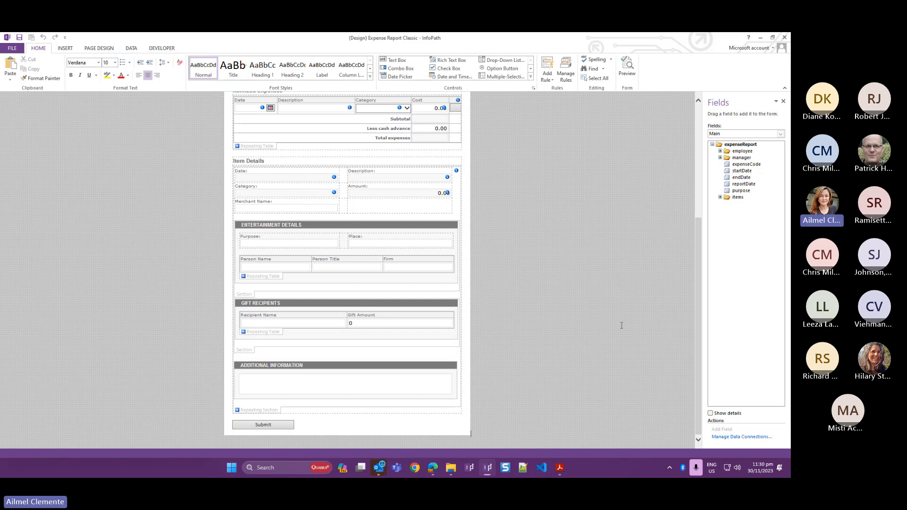
pyautogui.click(589, 388)
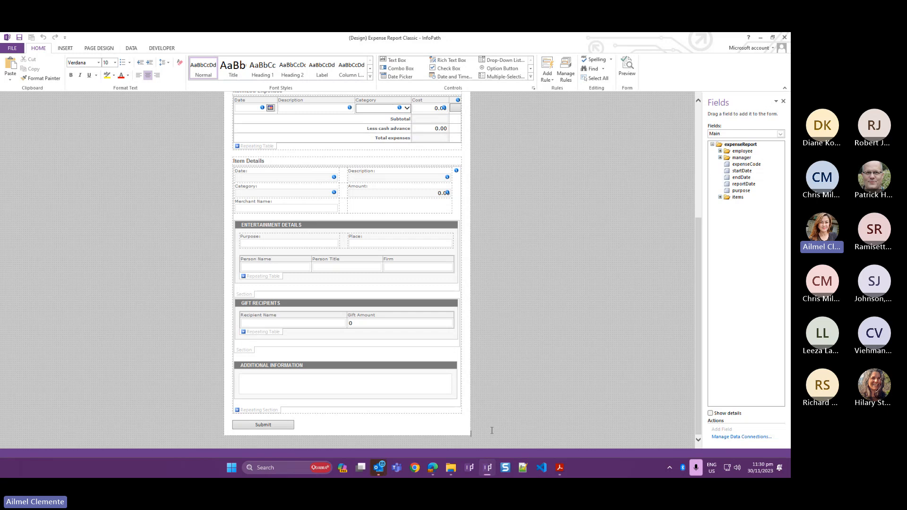
pyautogui.click(532, 81)
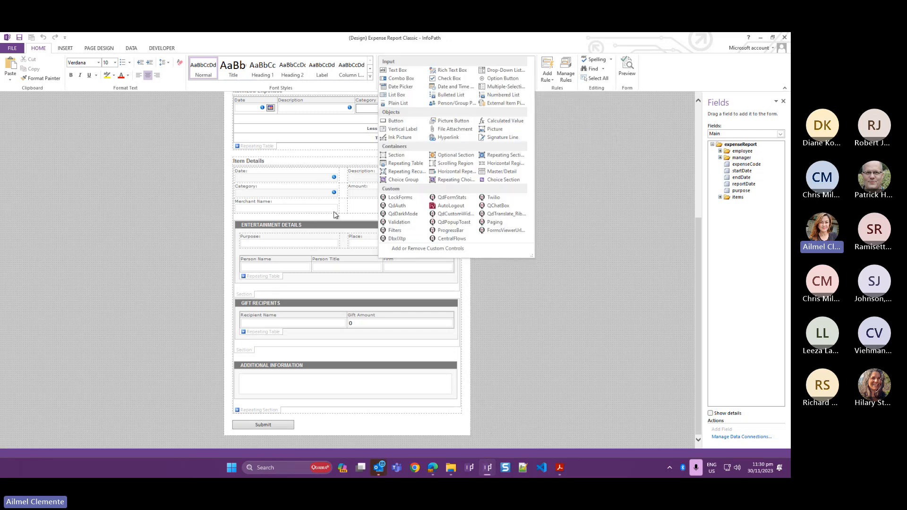
pyautogui.click(455, 240)
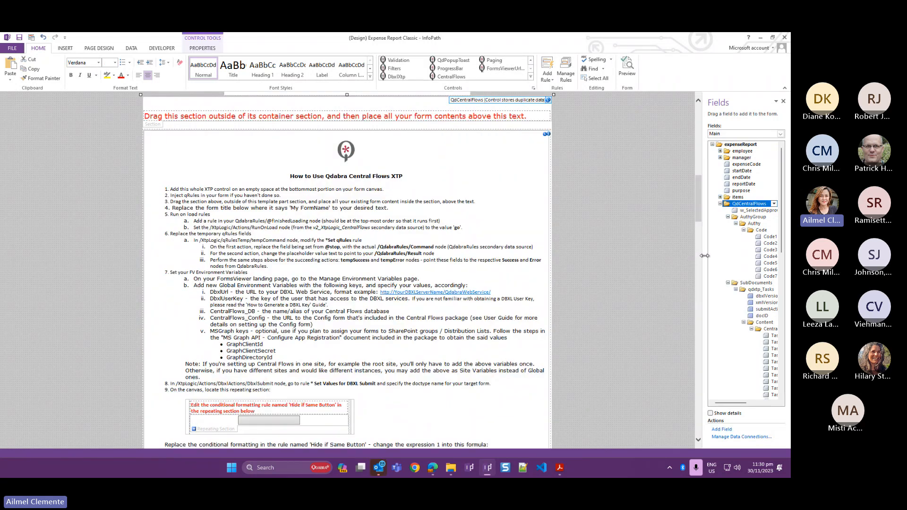
# Widen the Fields pane and show the QdCentralFlows rules in a wider Rules pane
pyautogui.moveTo(704, 255); pyautogui.dragTo(665, 253)
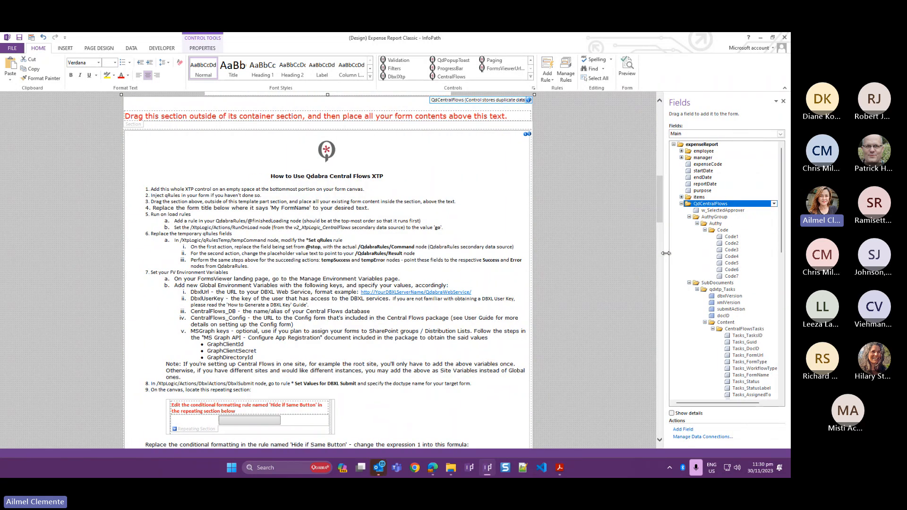
pyautogui.click(565, 70)
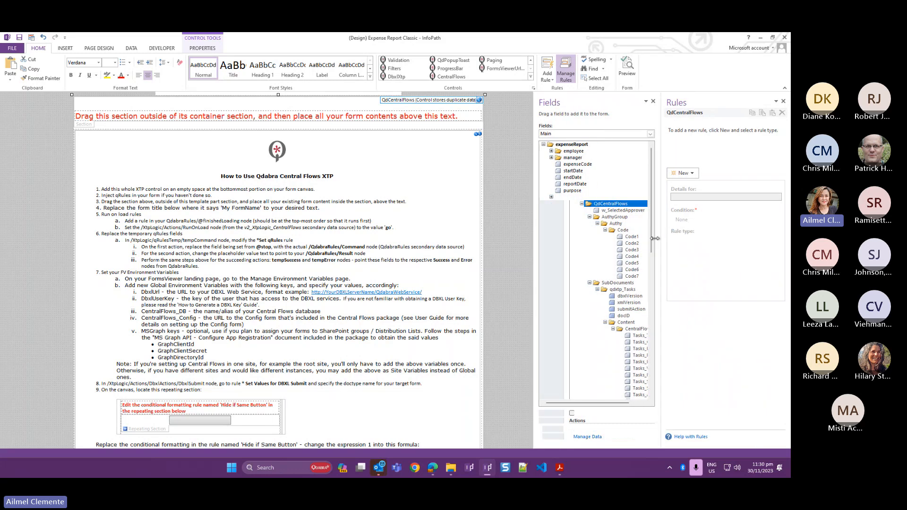
pyautogui.moveTo(691, 239); pyautogui.dragTo(643, 238)
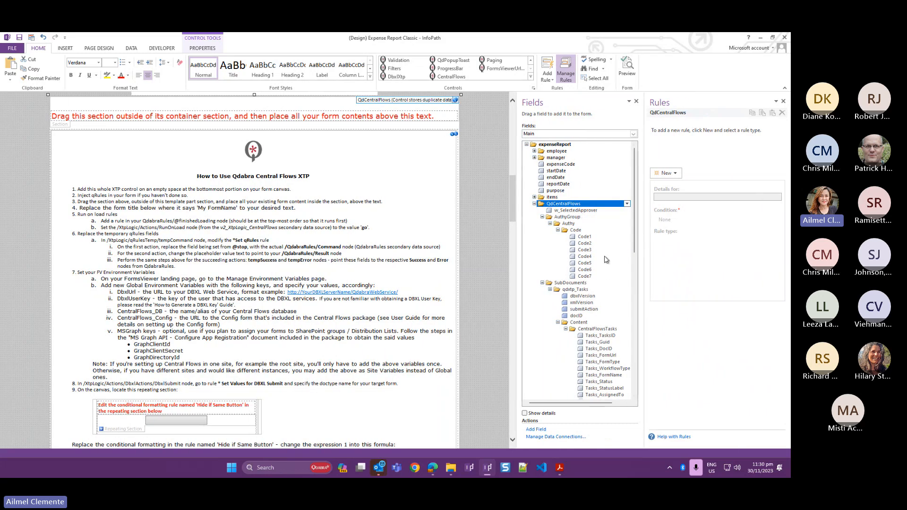
# Review the inserted setup instructions, My FormName header, Authy section and Debug area
pyautogui.scroll(-10, 607, 260)
pyautogui.scroll(-5, 624, 371)
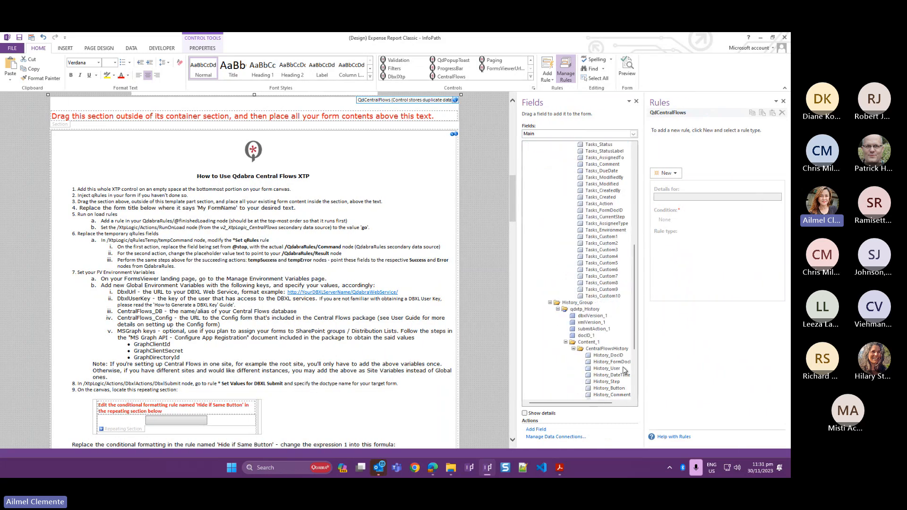
pyautogui.scroll(15, 623, 371)
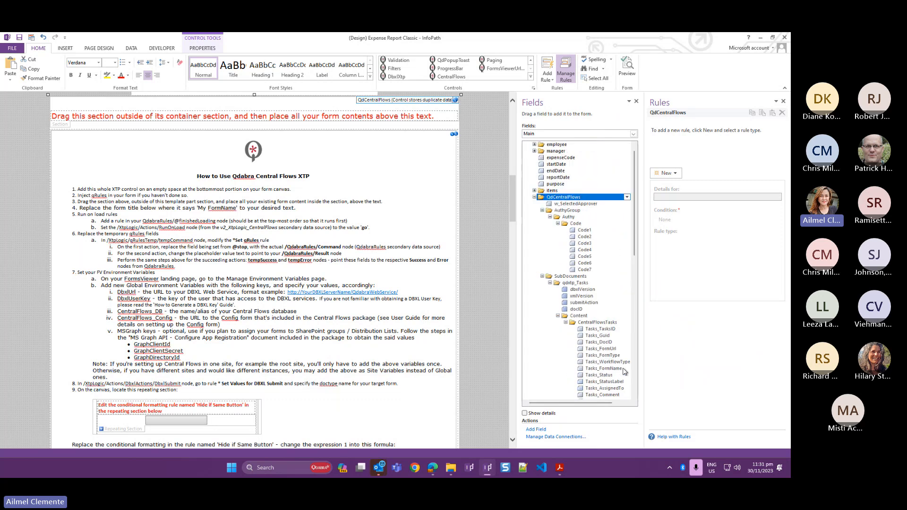
pyautogui.scroll(-6, 624, 371)
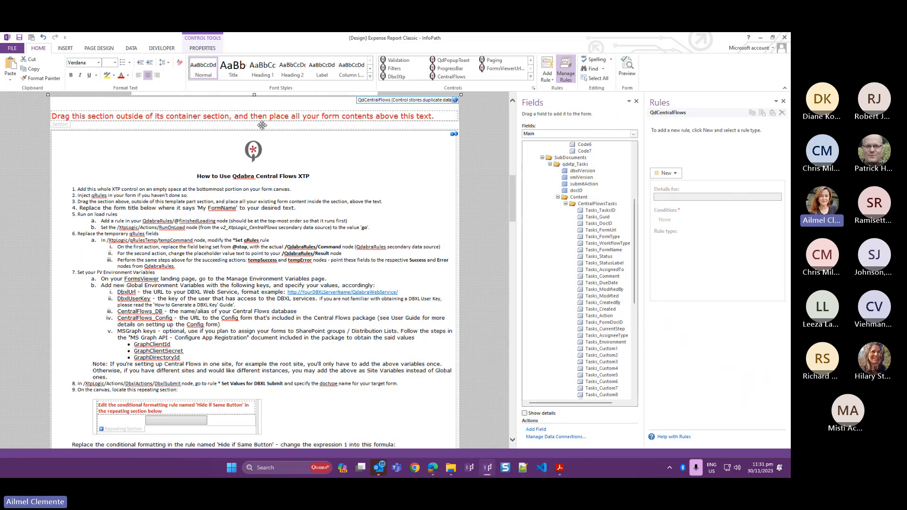
pyautogui.scroll(-5, 222, 223)
pyautogui.scroll(-18, 222, 223)
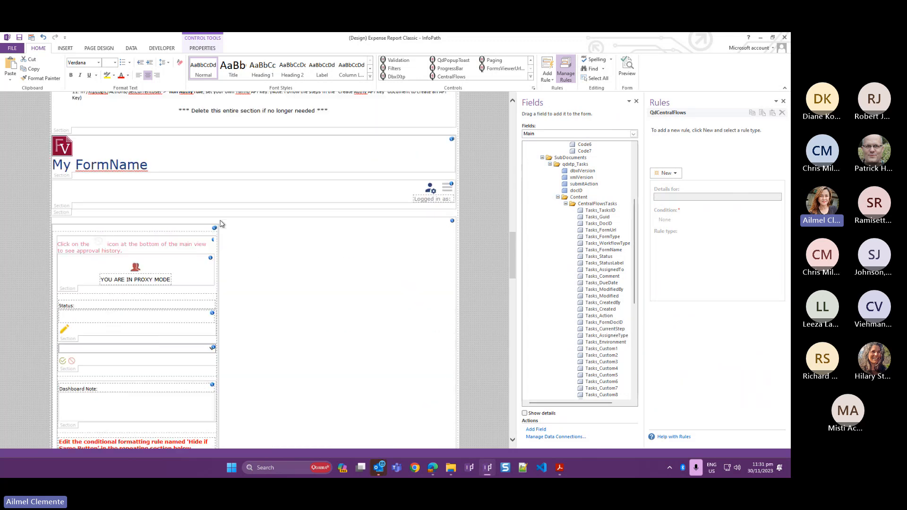
pyautogui.scroll(-20, 222, 223)
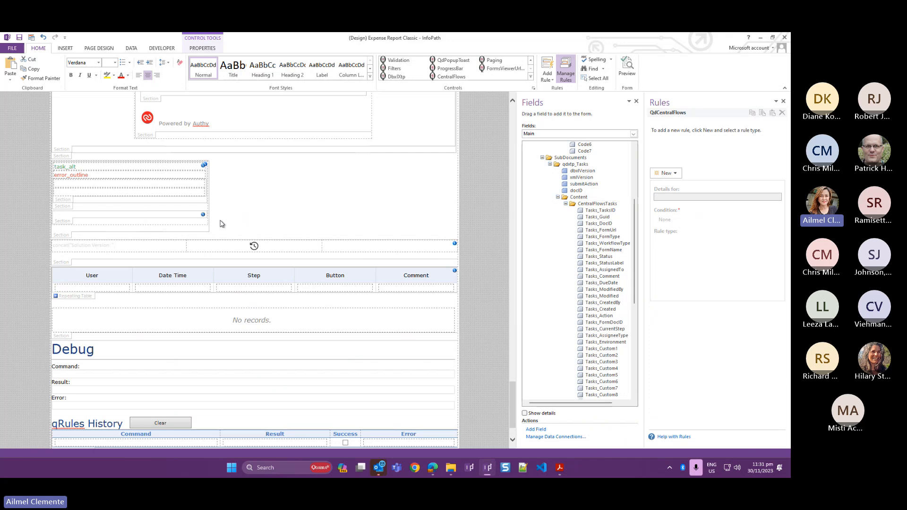
pyautogui.scroll(-2, 221, 223)
pyautogui.scroll(20, 222, 224)
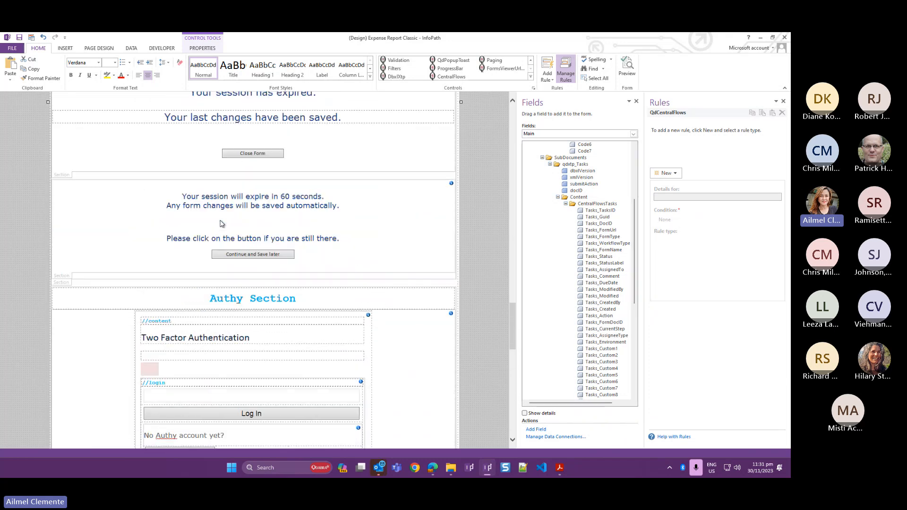
pyautogui.scroll(7, 221, 223)
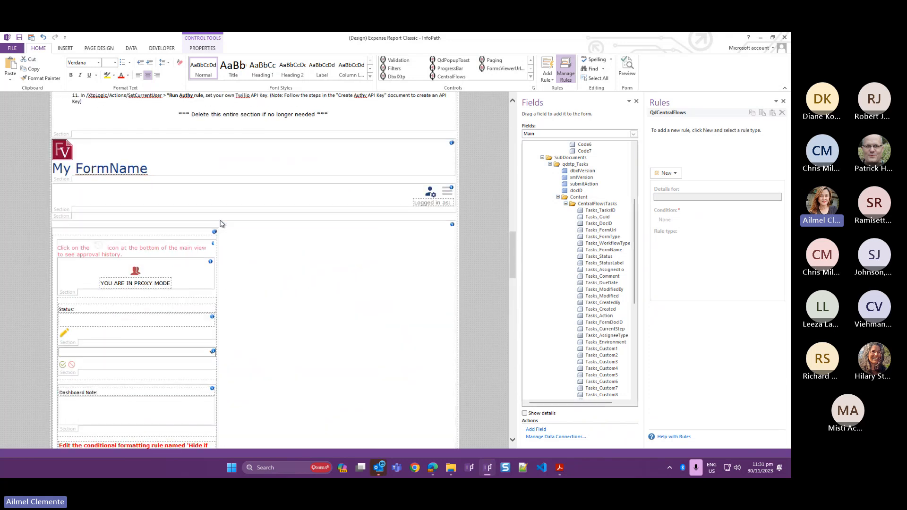
pyautogui.scroll(4, 220, 224)
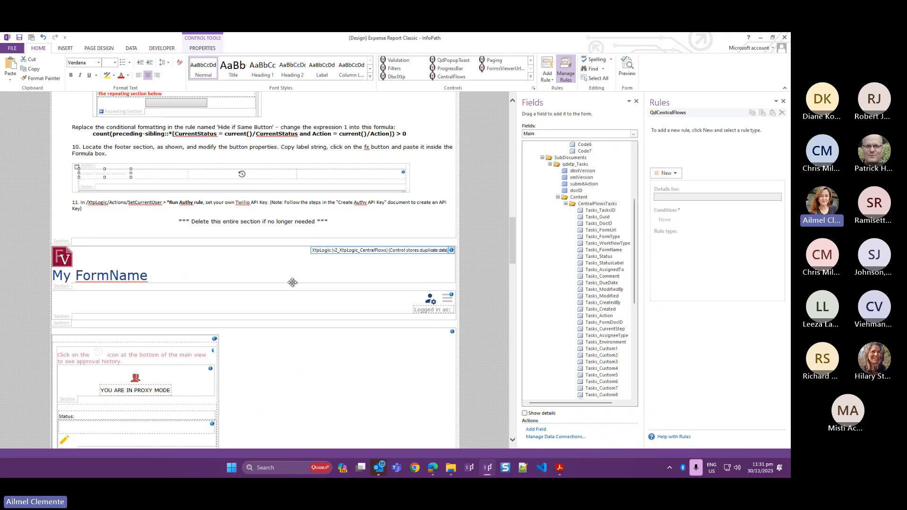
pyautogui.scroll(4, 292, 283)
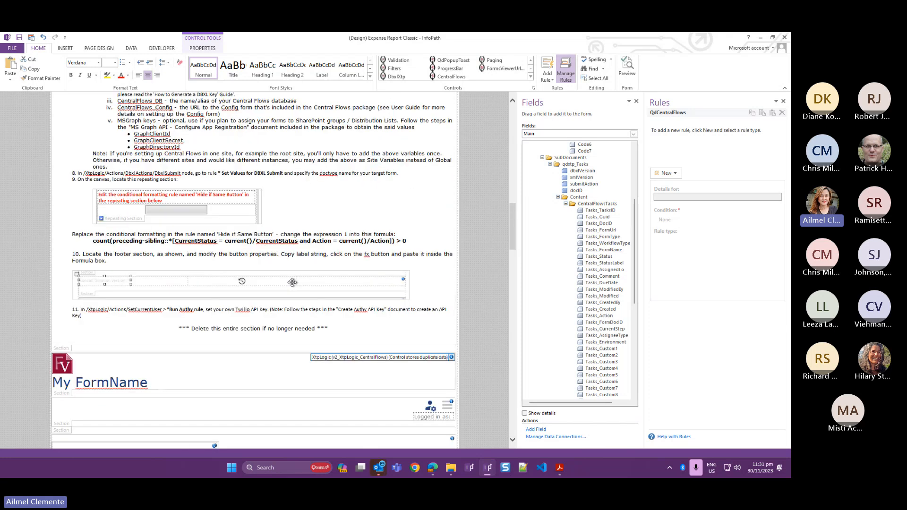
pyautogui.scroll(2, 292, 283)
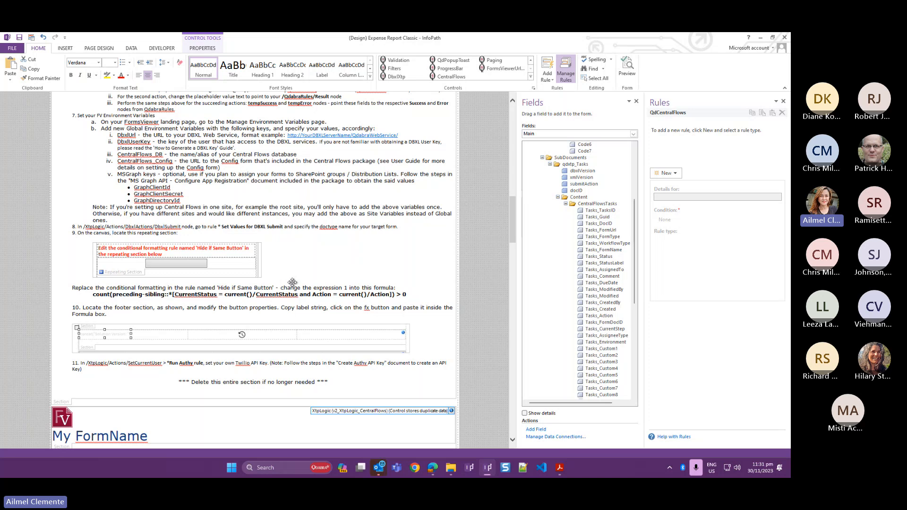
pyautogui.scroll(12, 292, 282)
pyautogui.click(131, 48)
# Inspect the QueryDBWithUserKey_DbxlXtp_CentralFlows data connection, then select the QdCentralFlows section on the form
pyautogui.click(207, 75)
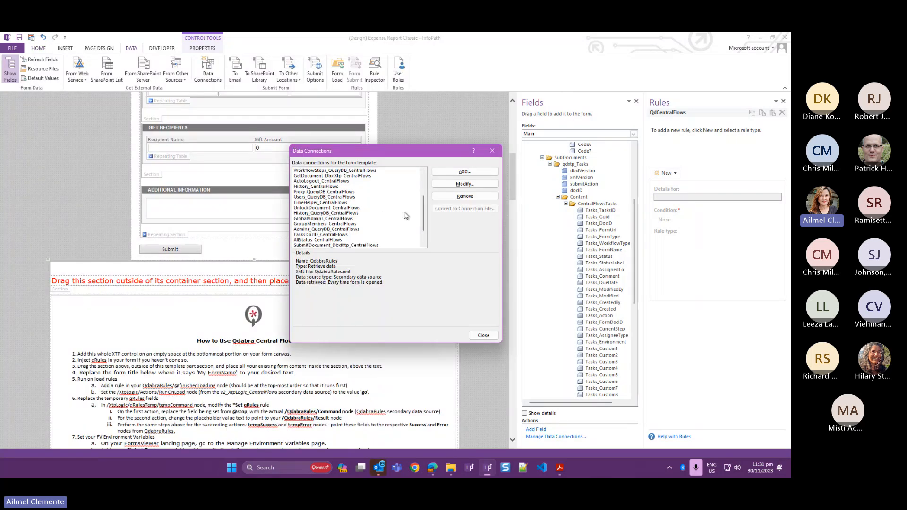
pyautogui.scroll(2, 405, 216)
pyautogui.click(372, 197)
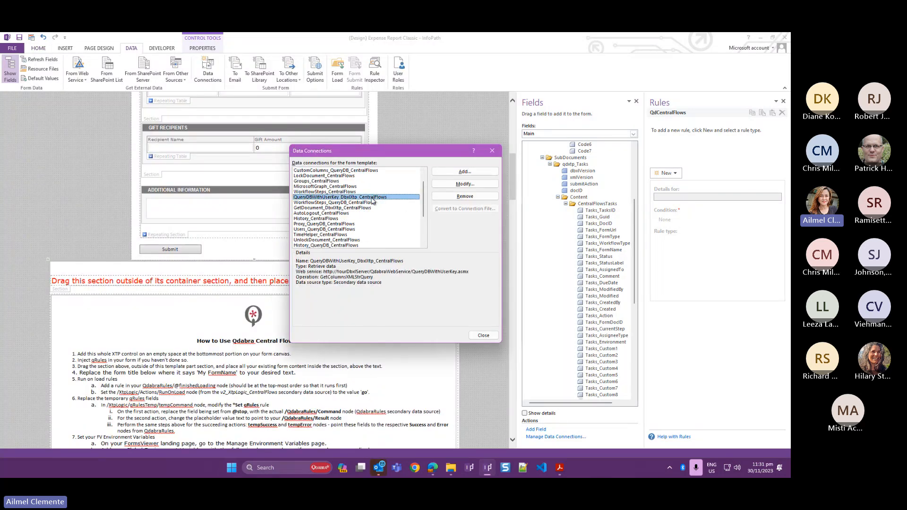
pyautogui.scroll(-4, 386, 210)
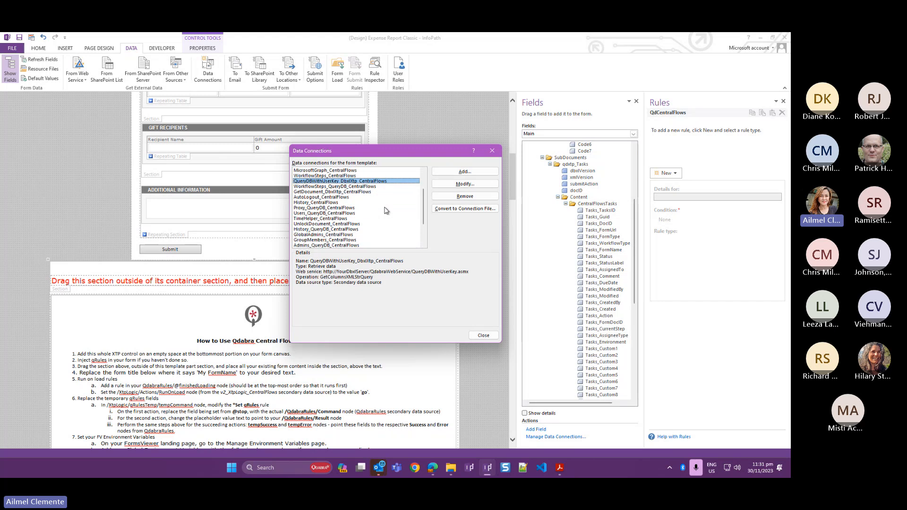
pyautogui.scroll(4, 386, 211)
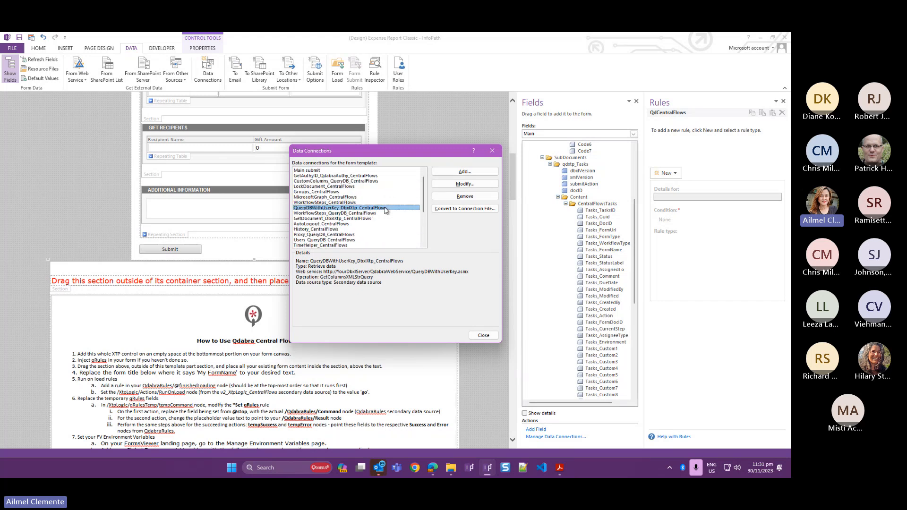
pyautogui.click(492, 152)
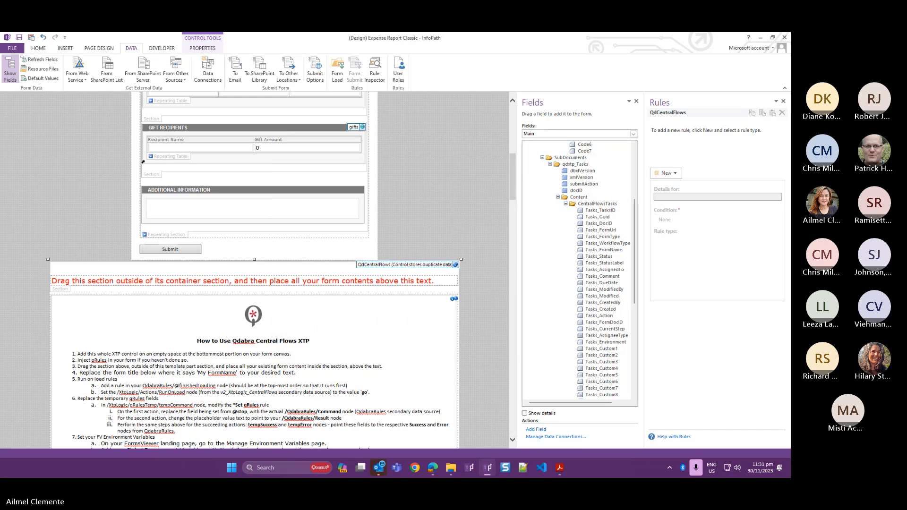
pyautogui.click(72, 291)
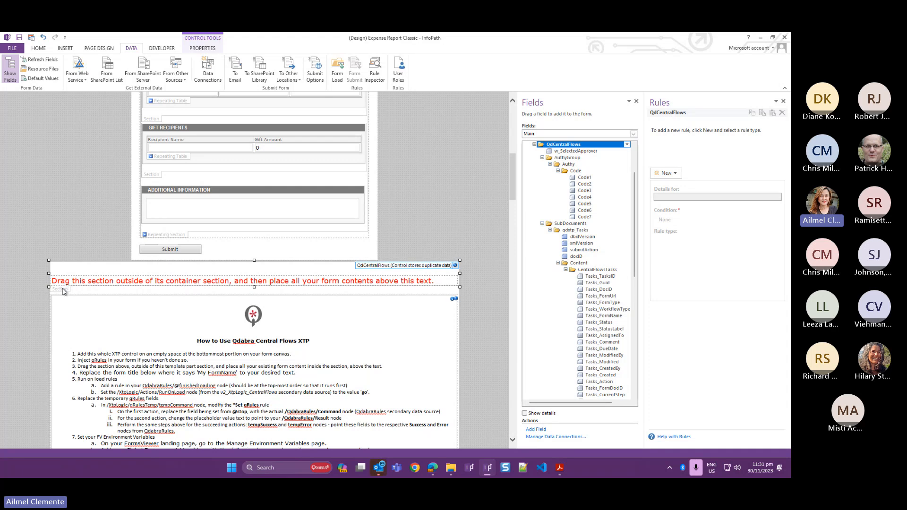
pyautogui.click(560, 467)
# Scroll the lab guide to page 3's 'Add and Configure the XTP in your XSN' section, then return to InfoPath
pyautogui.scroll(-5, 580, 239)
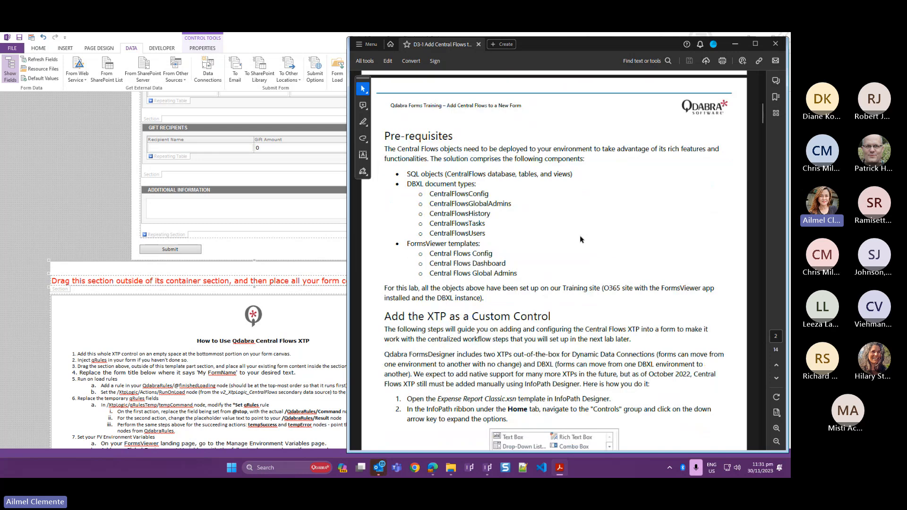
pyautogui.scroll(-5, 580, 239)
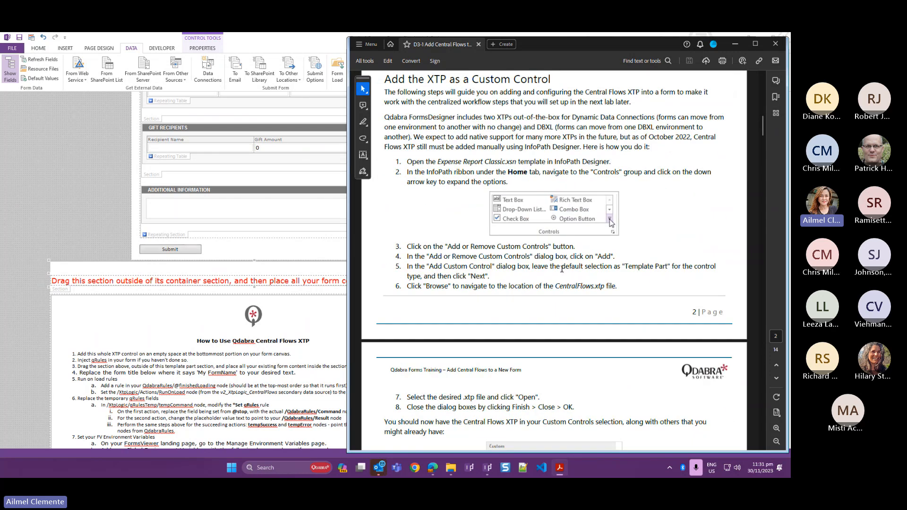
pyautogui.scroll(-5, 562, 269)
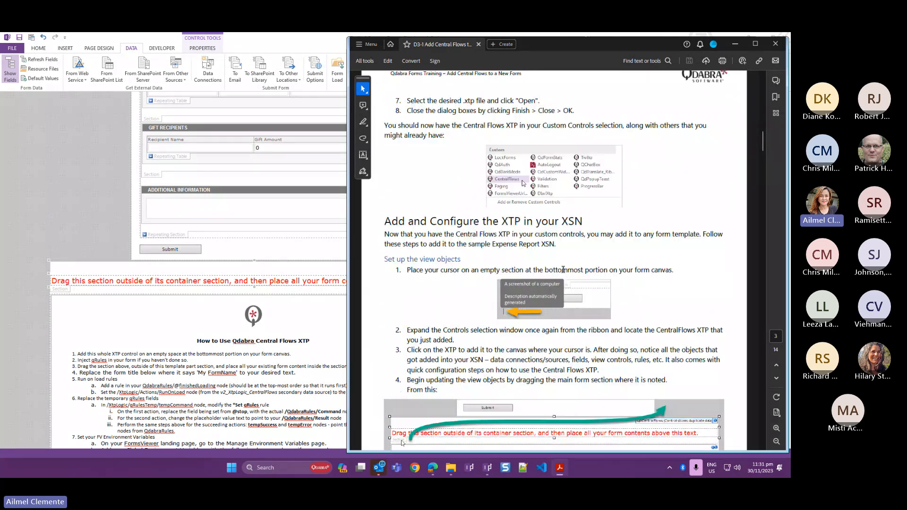
pyautogui.scroll(-3, 685, 269)
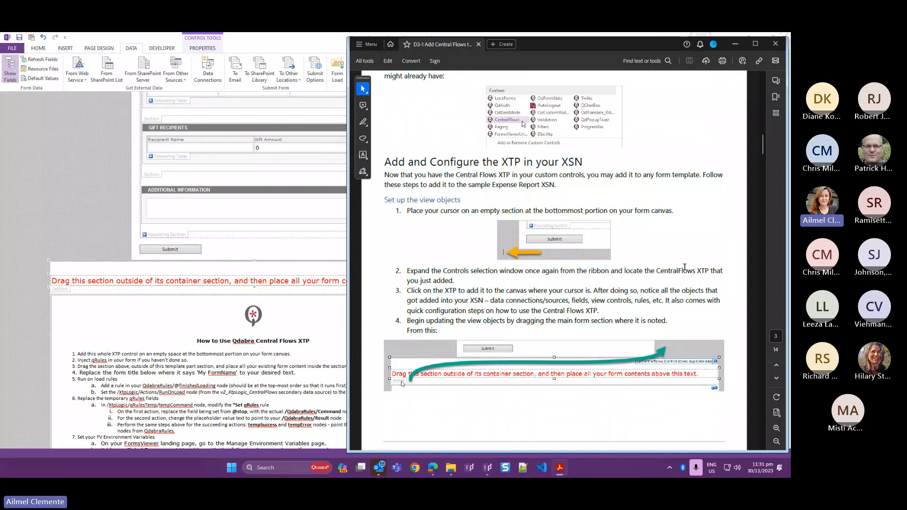
pyautogui.scroll(-2, 684, 267)
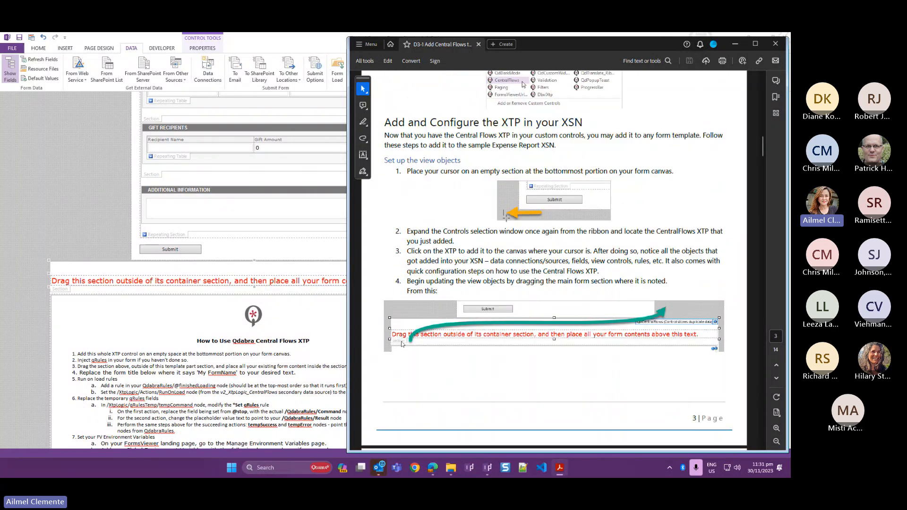
pyautogui.scroll(-3, 577, 251)
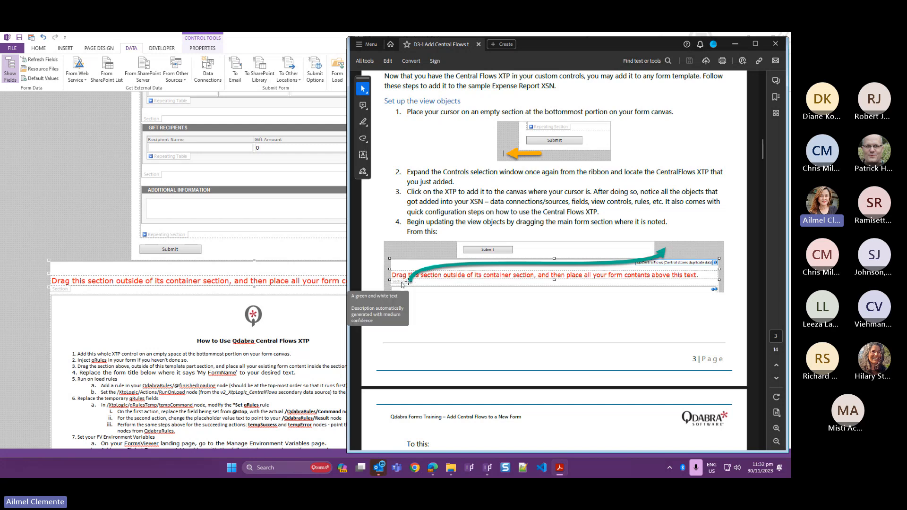
pyautogui.click(63, 311)
# Drag the red-text section out of its QdCentralFlows container section
pyautogui.click(63, 289)
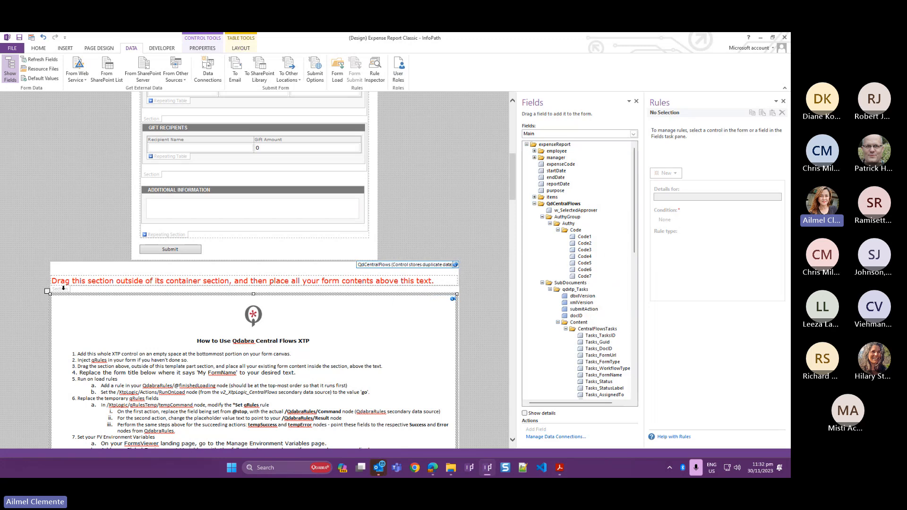
pyautogui.click(64, 291)
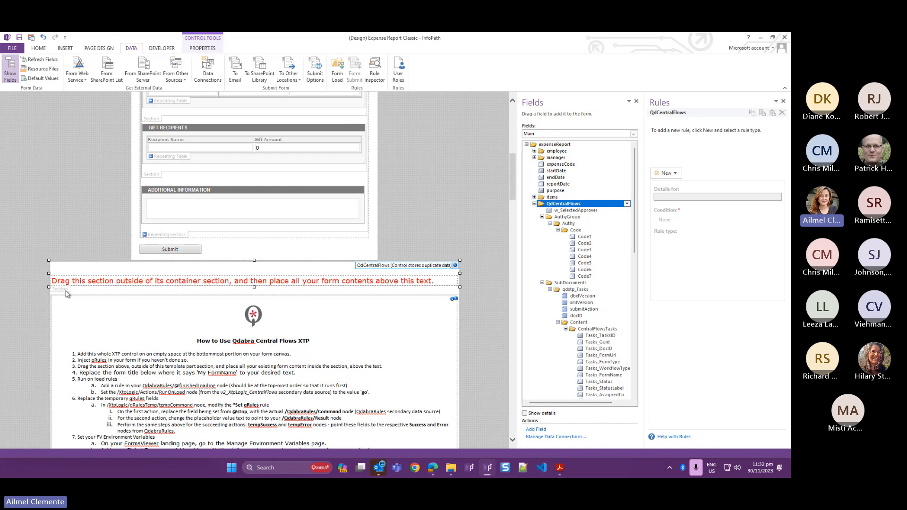
pyautogui.moveTo(66, 293); pyautogui.dragTo(402, 245)
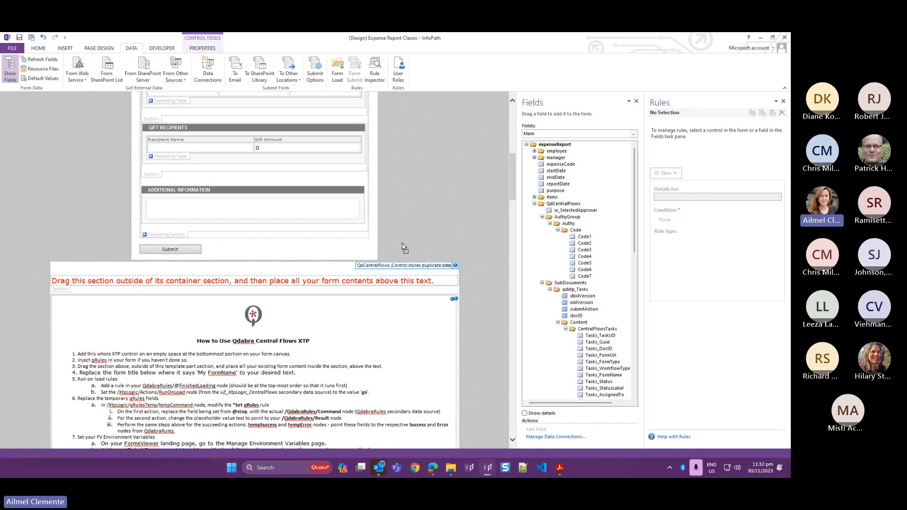
pyautogui.moveTo(402, 244); pyautogui.dragTo(401, 241)
pyautogui.rightClick(402, 242)
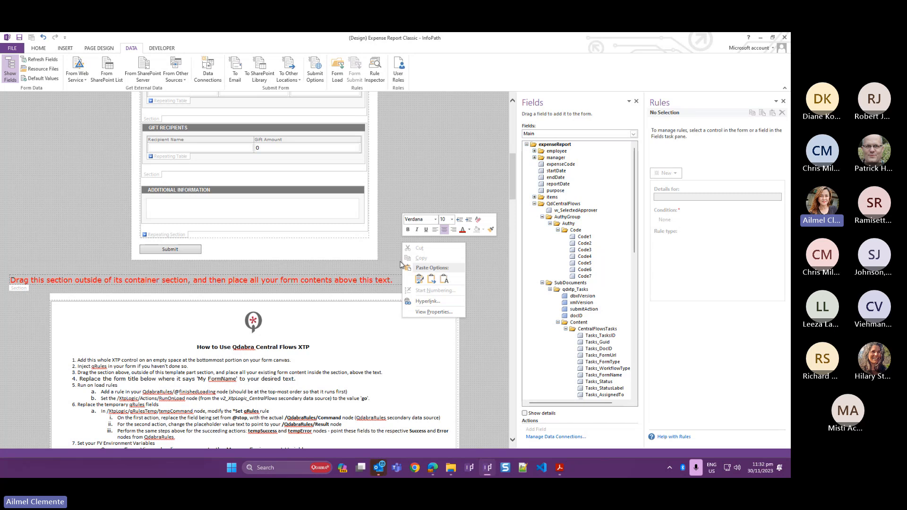
pyautogui.click(41, 250)
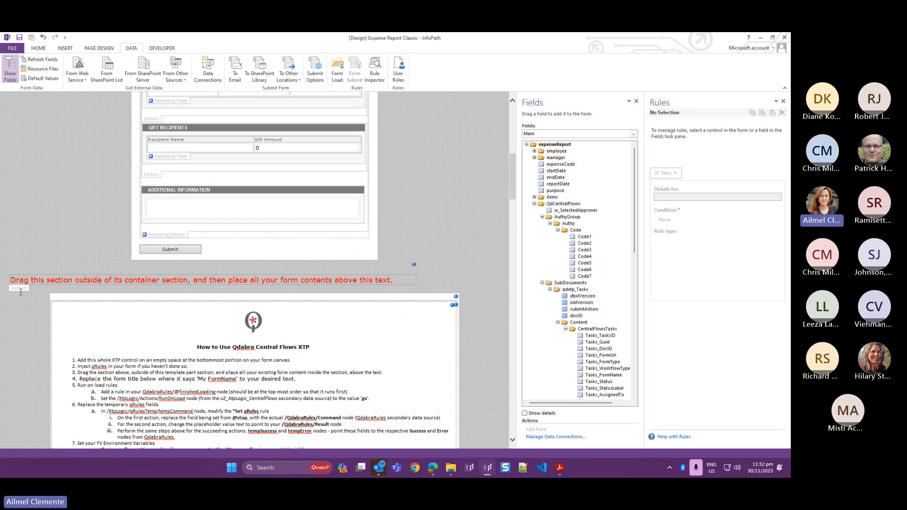
pyautogui.click(21, 288)
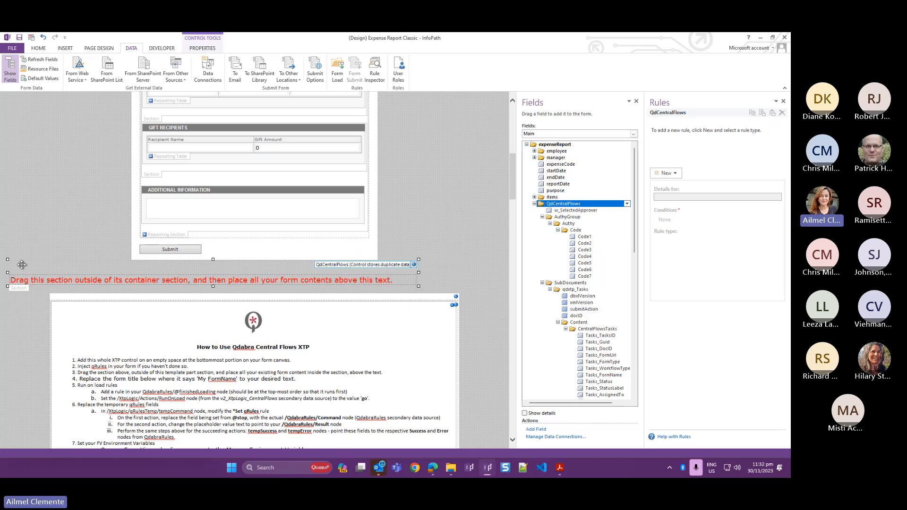
pyautogui.click(22, 265)
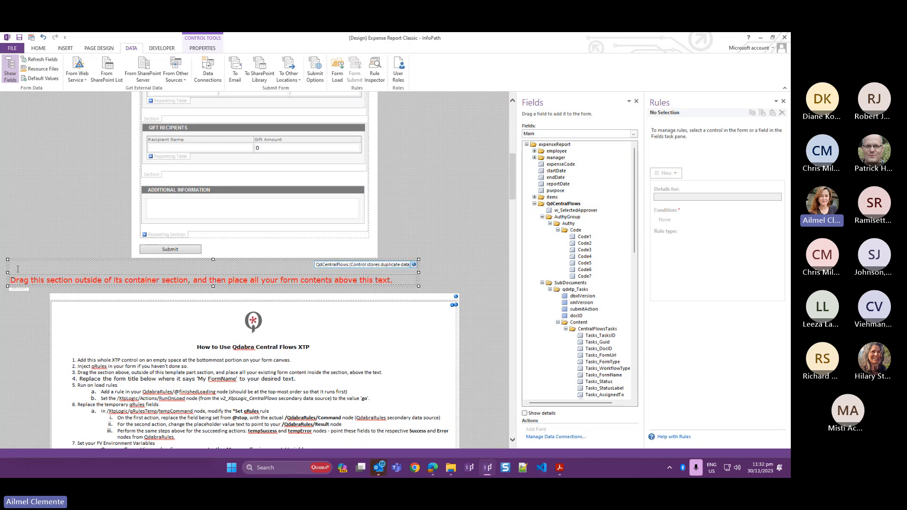
# Scroll through the Expense Report form to check the relocated CentralFlows section
pyautogui.scroll(1, 60, 197)
pyautogui.scroll(10, 60, 197)
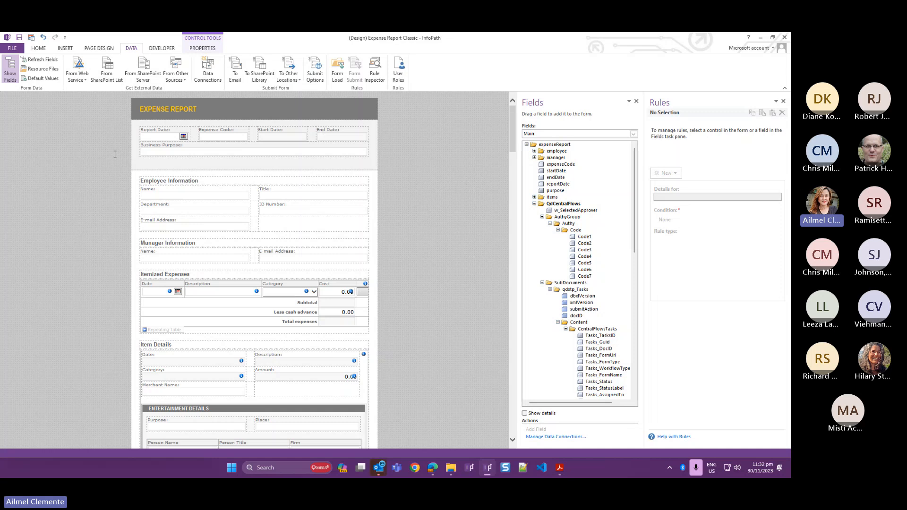
pyautogui.scroll(-3, 115, 154)
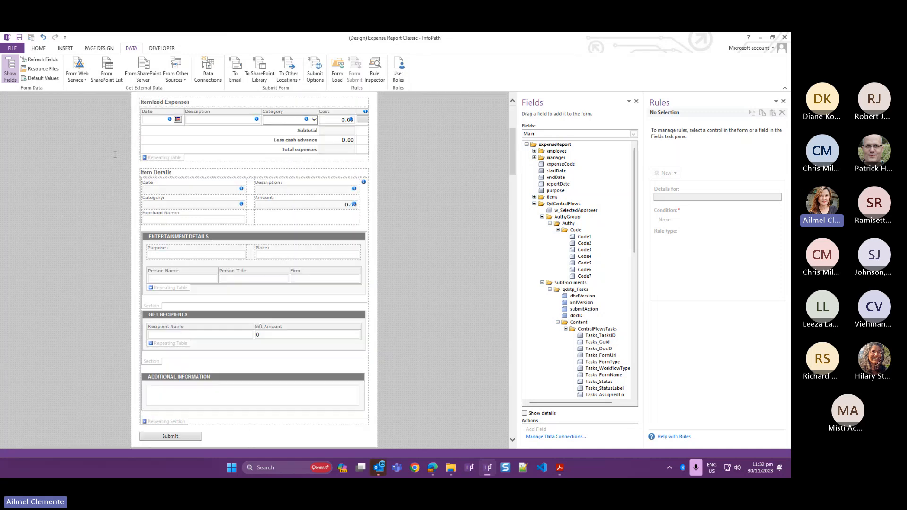
pyautogui.scroll(1, 116, 193)
pyautogui.scroll(-4, 117, 193)
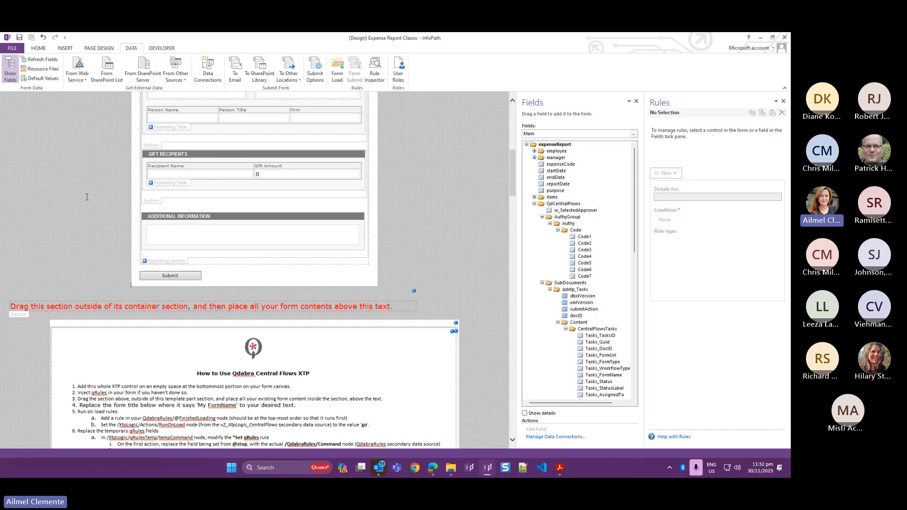
pyautogui.click(559, 467)
# Scroll the Acrobat guide to step 5 and highlight the tip on selecting all form objects
pyautogui.scroll(-5, 590, 267)
pyautogui.scroll(-4, 591, 267)
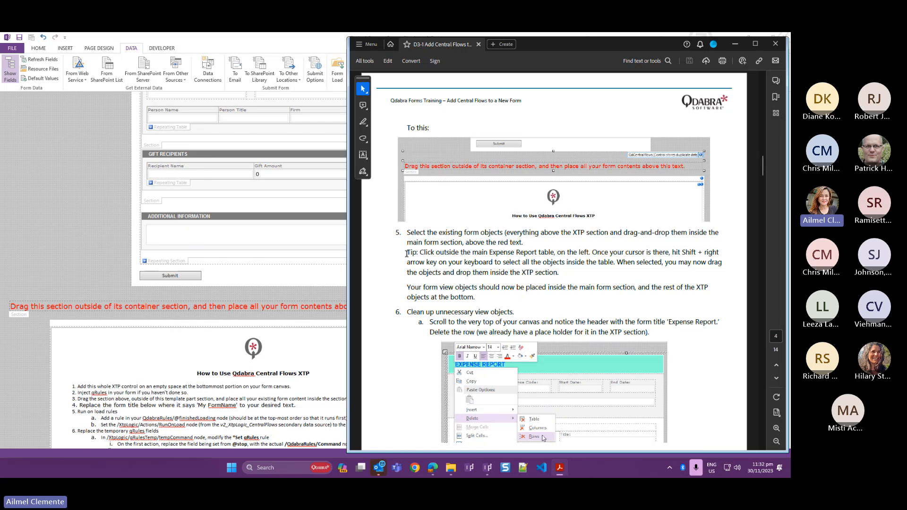
pyautogui.moveTo(406, 253); pyautogui.dragTo(548, 274)
pyautogui.click(111, 232)
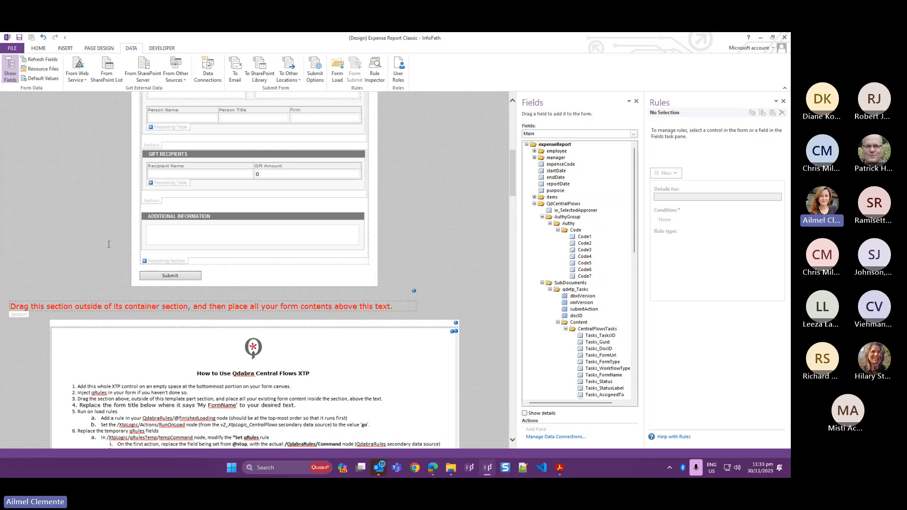
# Select all Expense Report form objects with Ctrl+A and drag them into the main section above the red text
pyautogui.hotkey('ctrl', 'a')
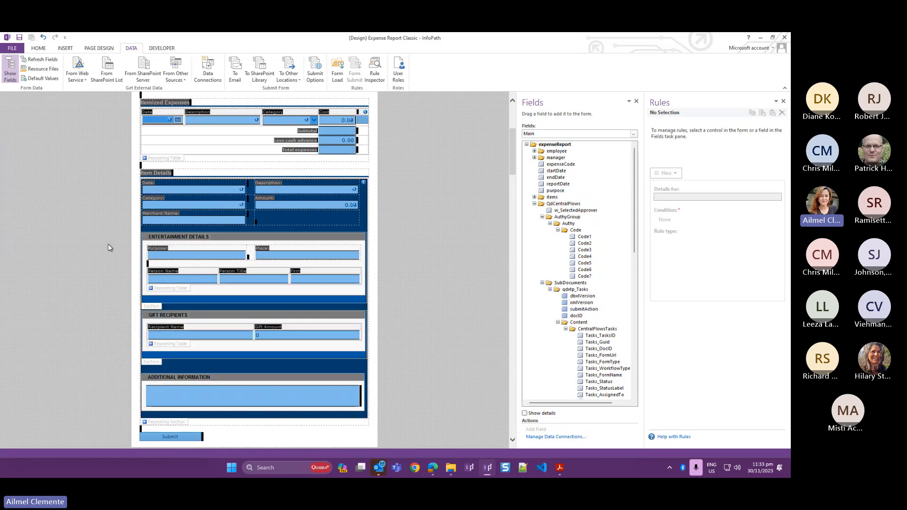
pyautogui.scroll(-3, 225, 277)
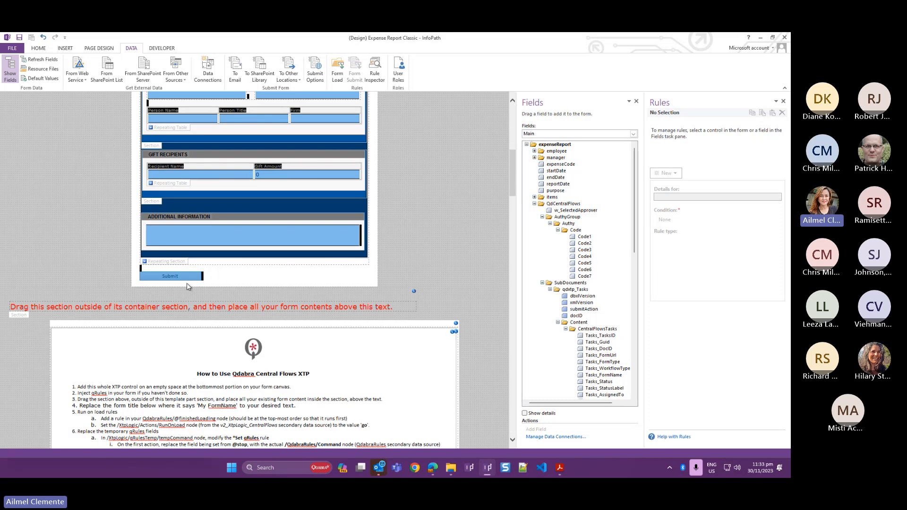
pyautogui.click(153, 279)
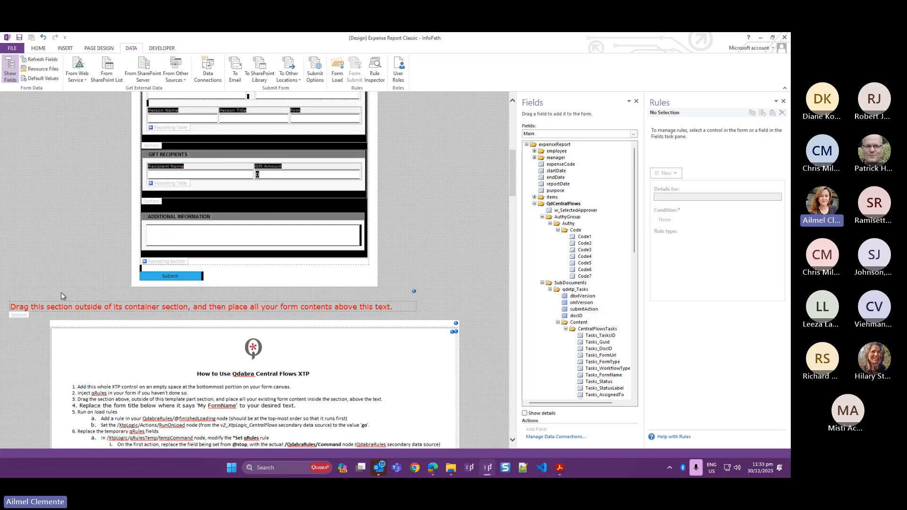
pyautogui.scroll(6, 68, 293)
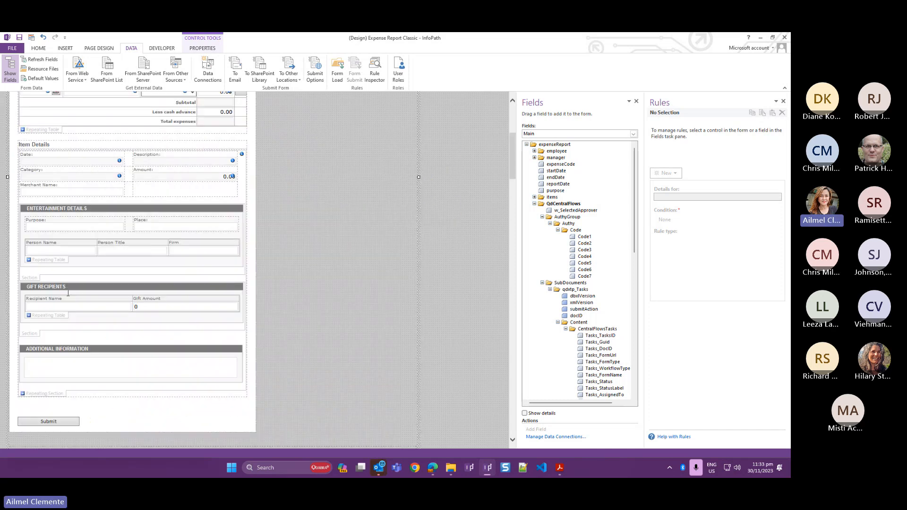
pyautogui.scroll(4, 68, 293)
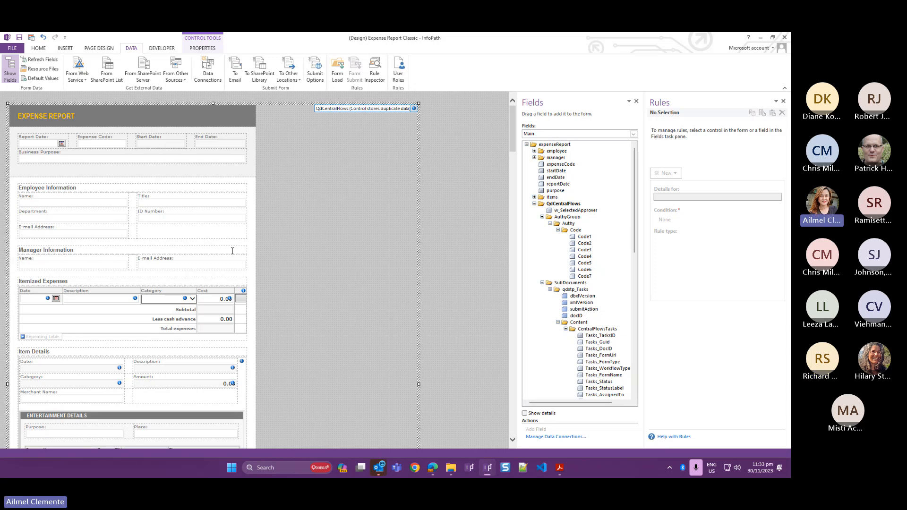
pyautogui.click(560, 467)
pyautogui.scroll(-2, 575, 272)
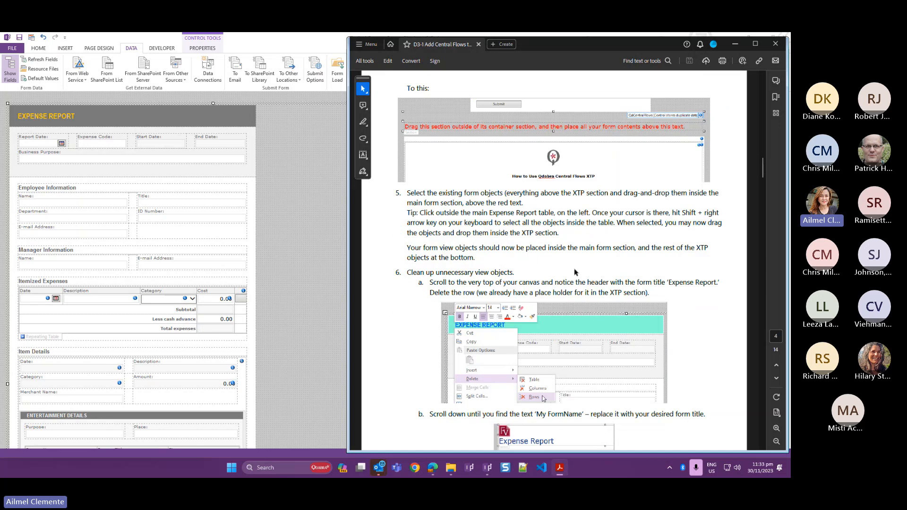
pyautogui.moveTo(653, 213); pyautogui.dragTo(711, 212)
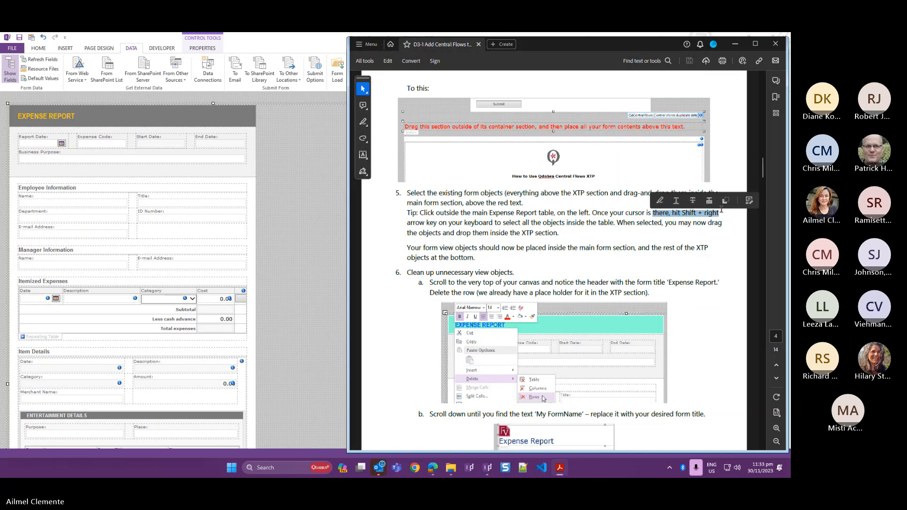
pyautogui.click(632, 240)
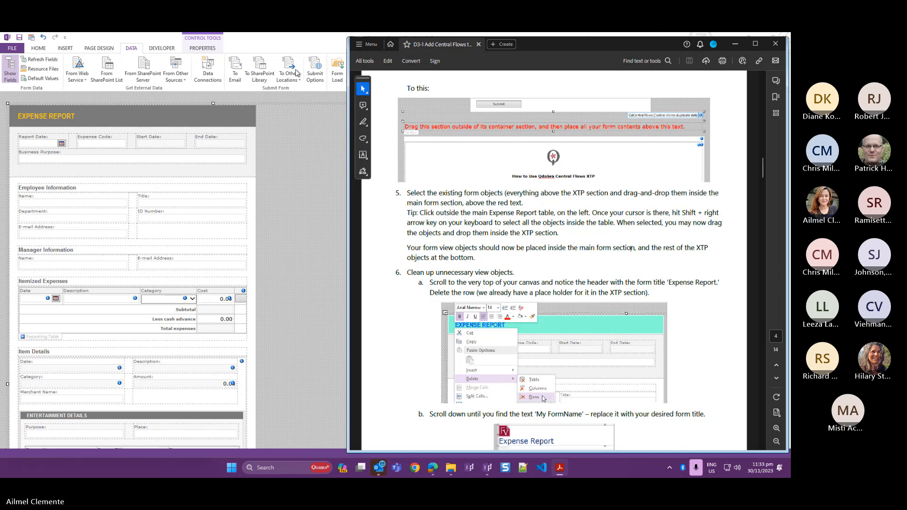
pyautogui.click(294, 37)
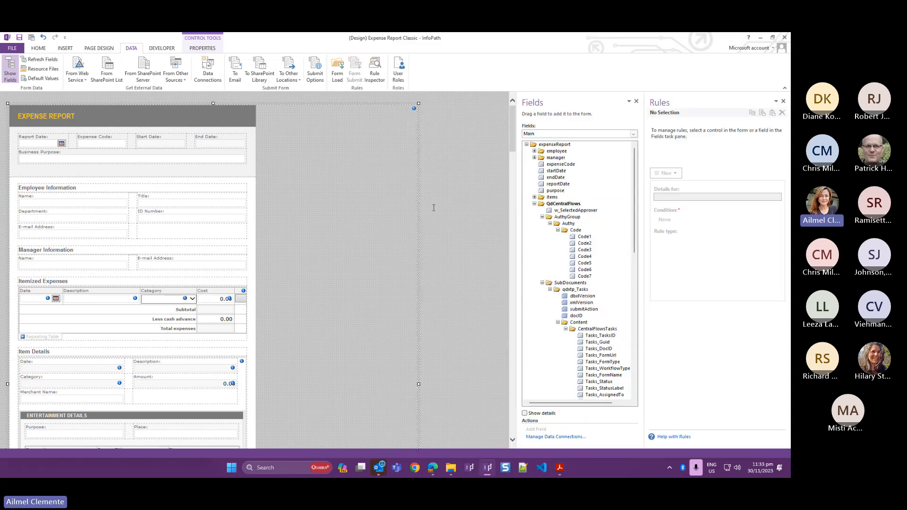
pyautogui.scroll(-5, 396, 259)
pyautogui.scroll(-5, 397, 259)
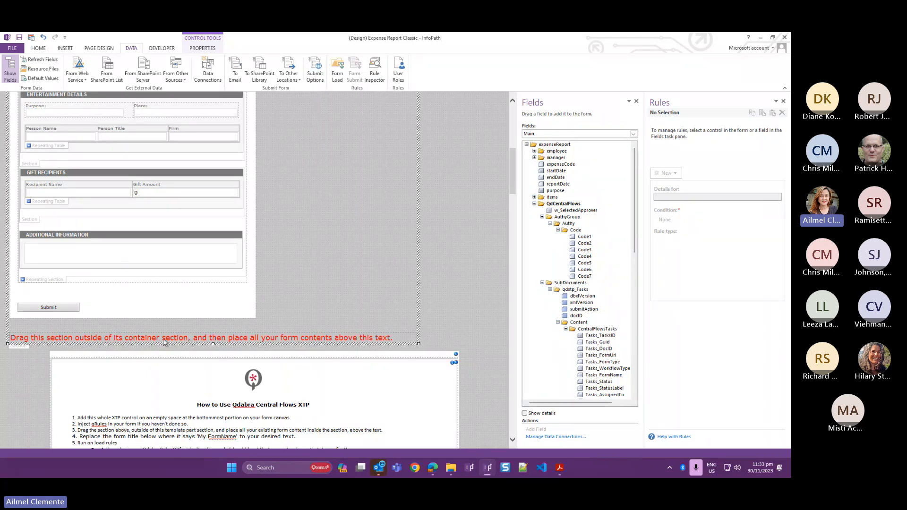
pyautogui.scroll(7, 97, 345)
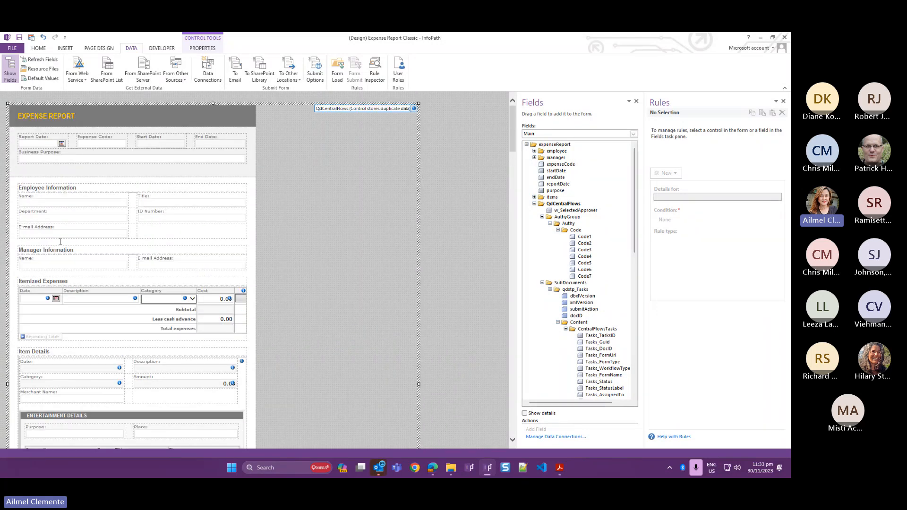
pyautogui.click(10, 120)
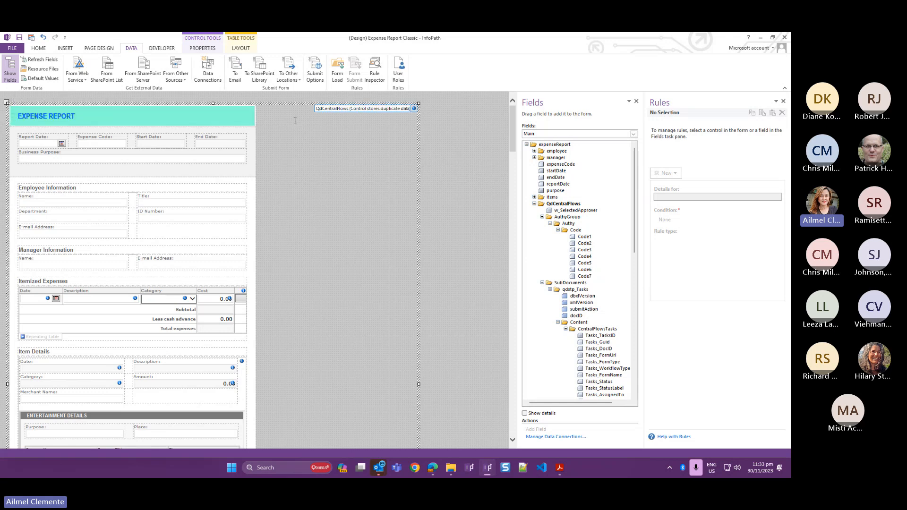
pyautogui.scroll(-12, 255, 230)
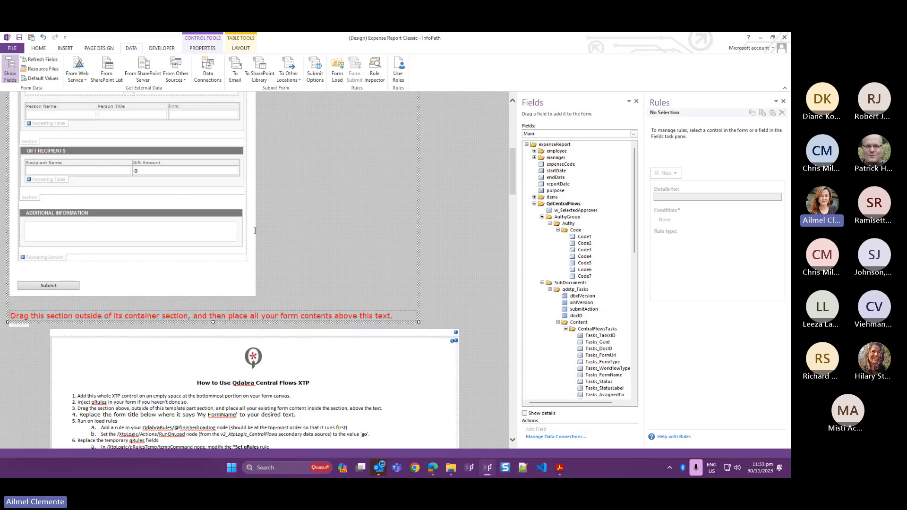
pyautogui.scroll(-9, 254, 230)
pyautogui.scroll(-11, 254, 231)
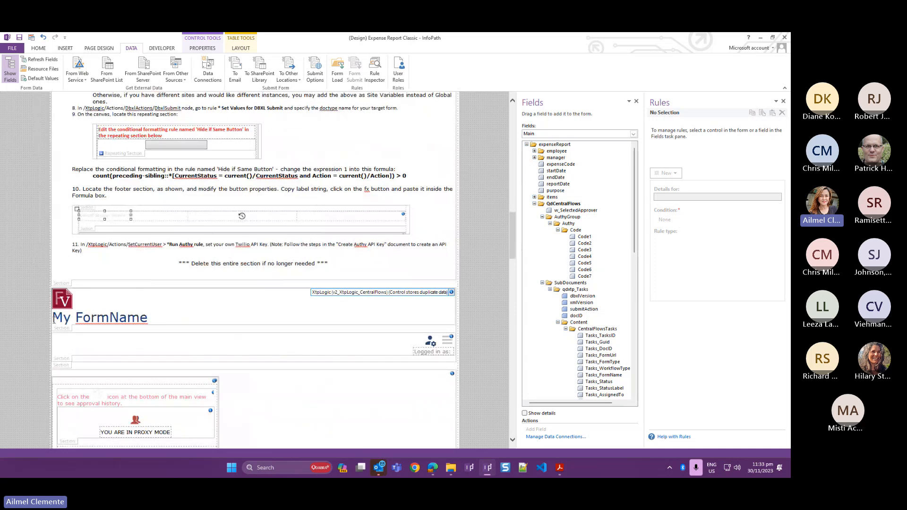
# Replace the My FormName heading text with 'Expense Report - AC Demo'
pyautogui.tripleClick(86, 318)
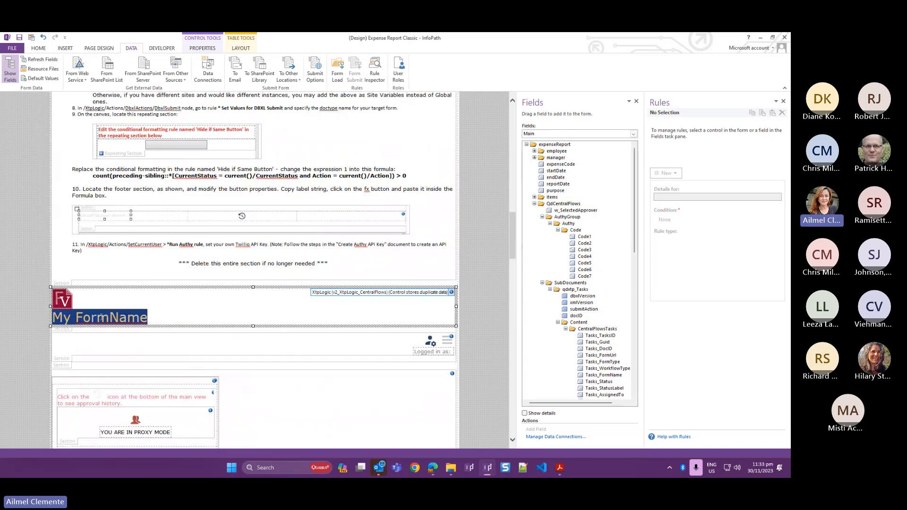
pyautogui.write('Expen')
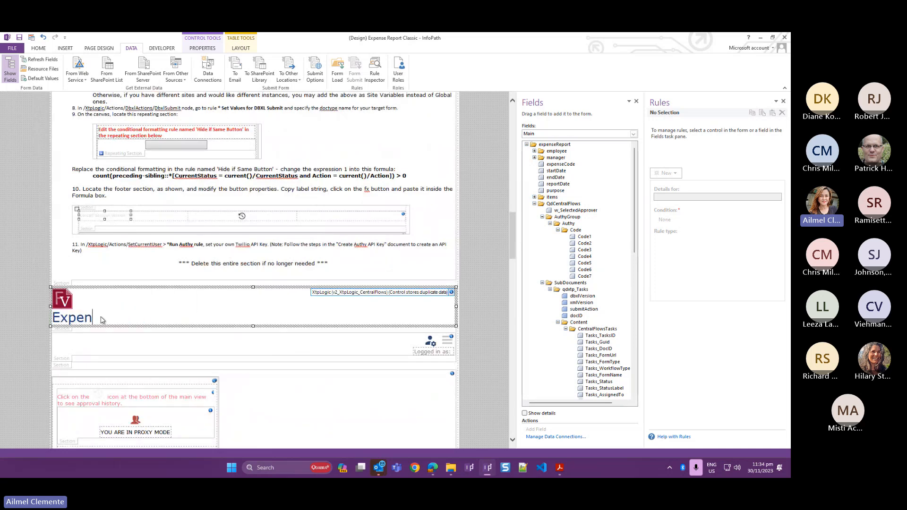
pyautogui.write('se Report - AC Demo')
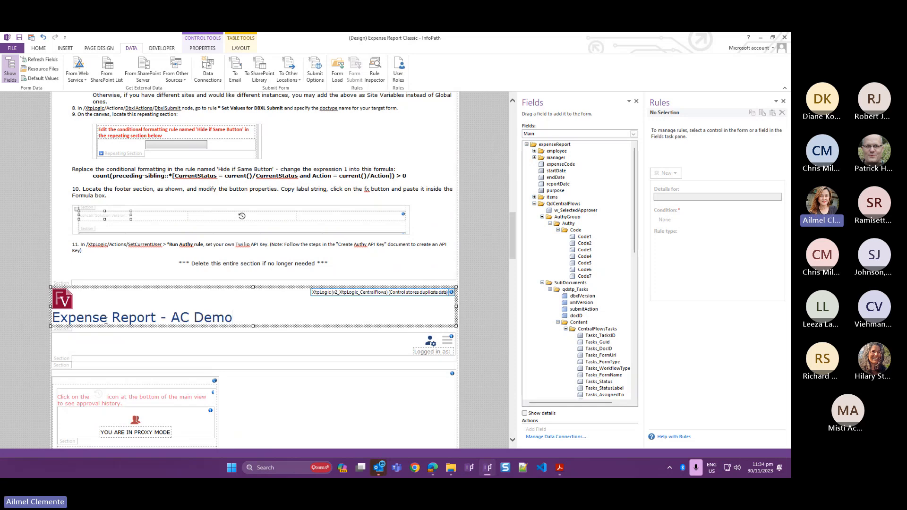
pyautogui.scroll(6, 265, 383)
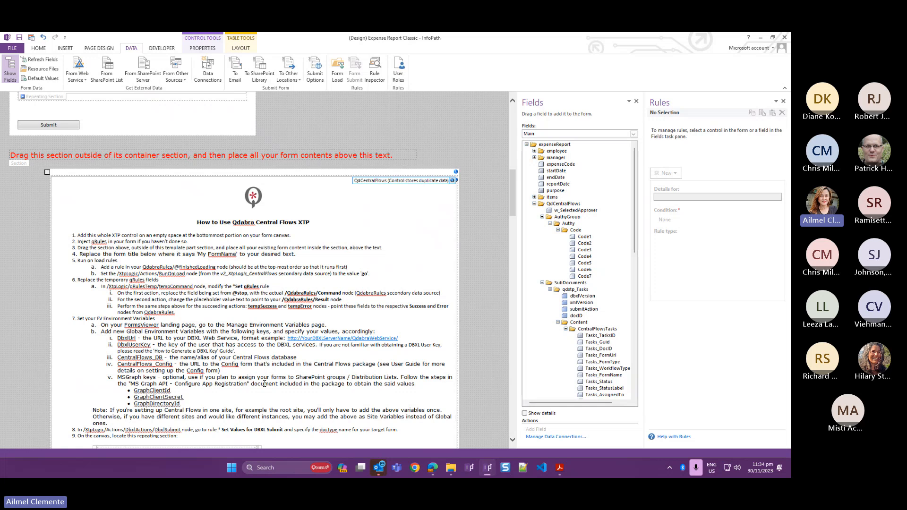
# Delete the form's Submit button and the two empty lines left below the repeating section
pyautogui.scroll(4, 265, 383)
pyautogui.click(61, 340)
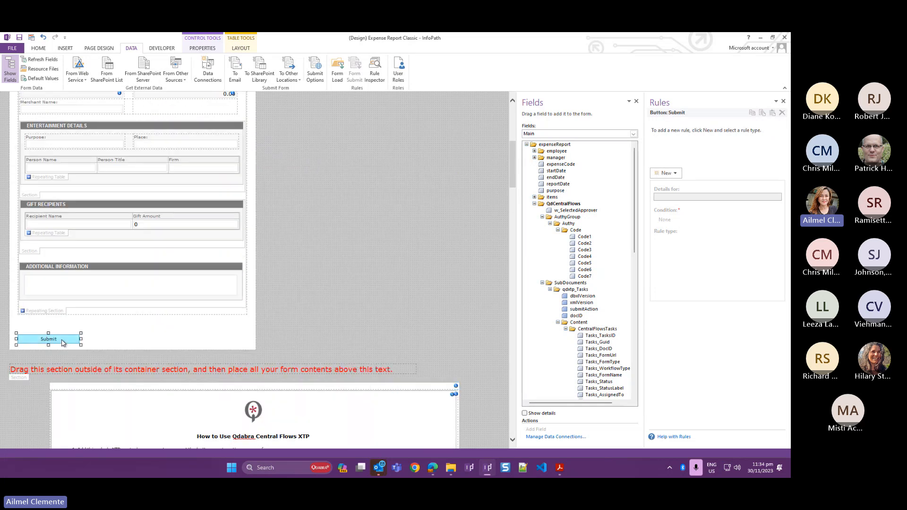
pyautogui.press('Delete')
pyautogui.press('BackSpace')
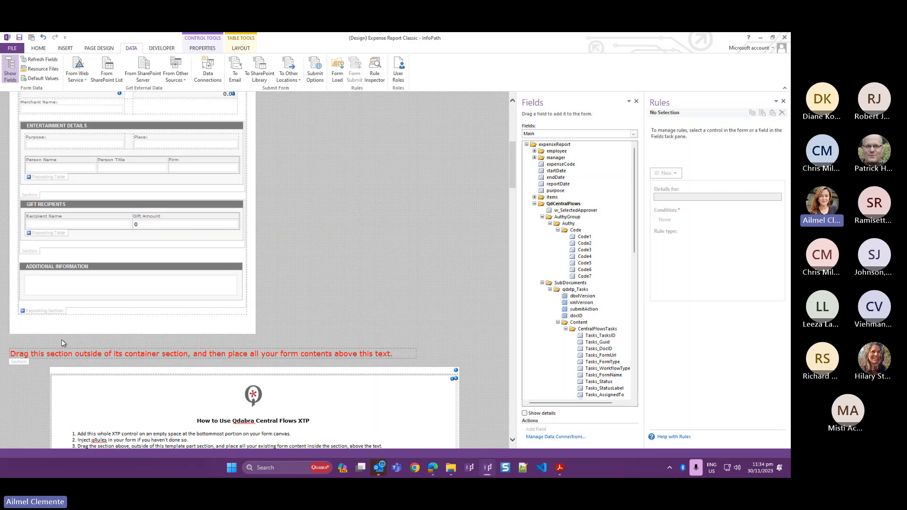
pyautogui.press('BackSpace')
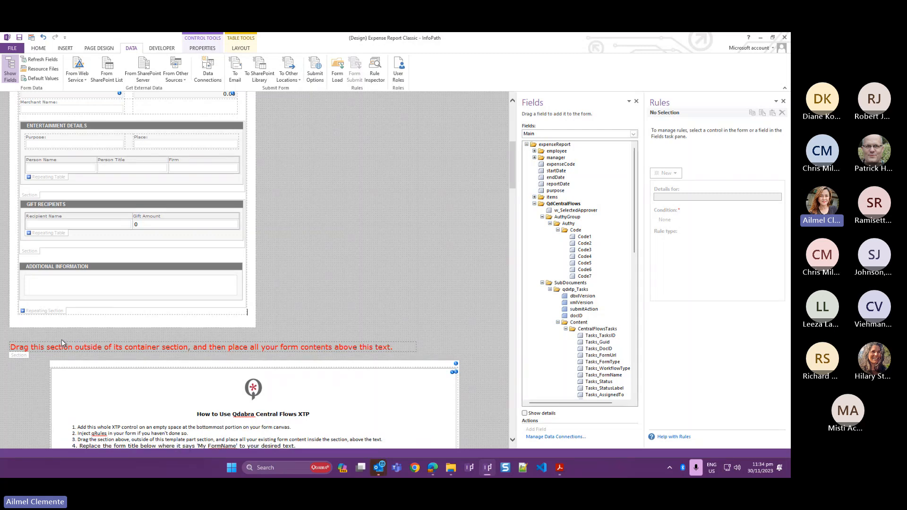
# Delete the blank line above the form so it starts with the Report Date fields
pyautogui.click(124, 335)
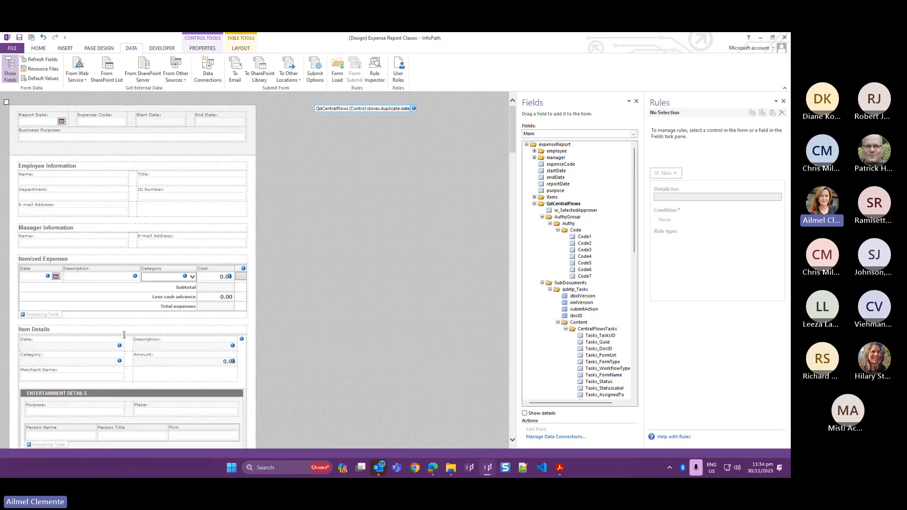
pyautogui.click(28, 99)
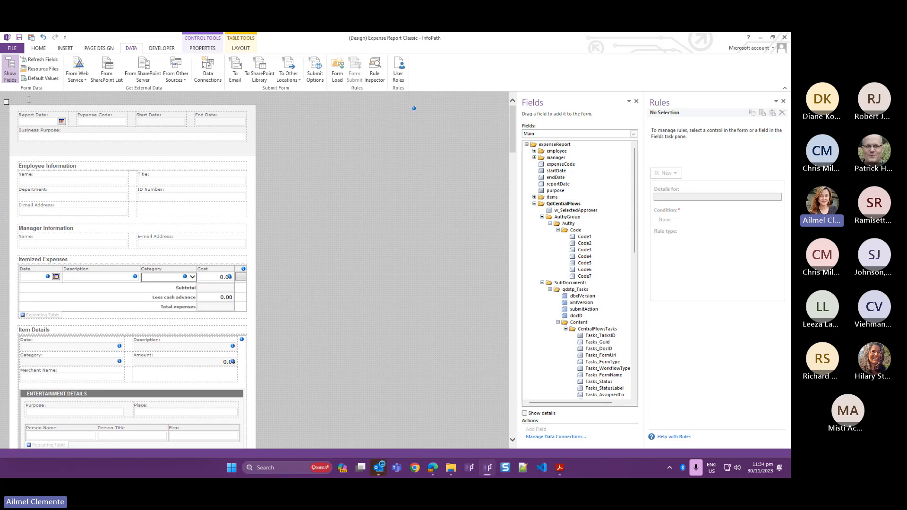
pyautogui.click(24, 99)
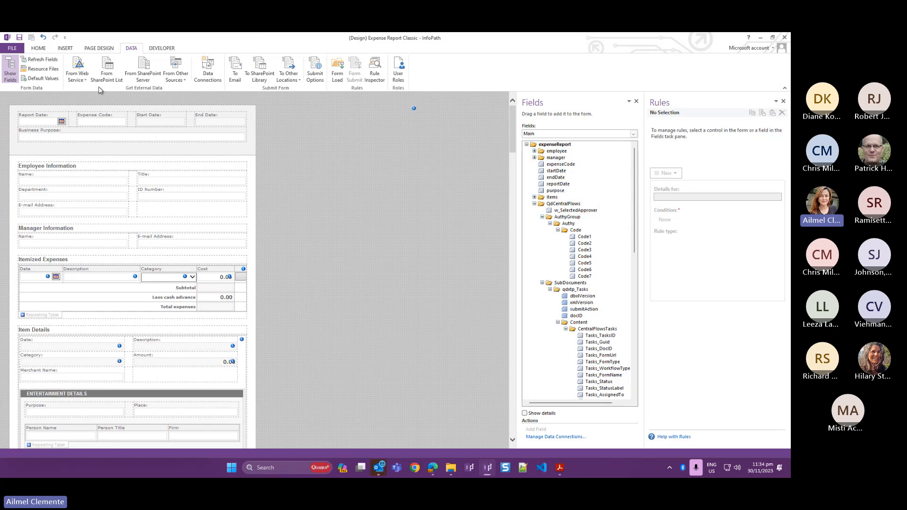
pyautogui.press('Delete')
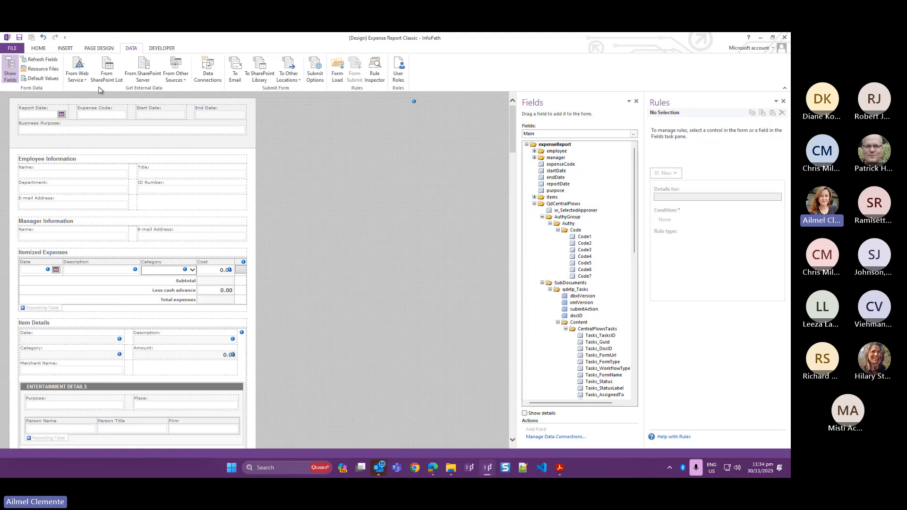
pyautogui.scroll(-6, 283, 299)
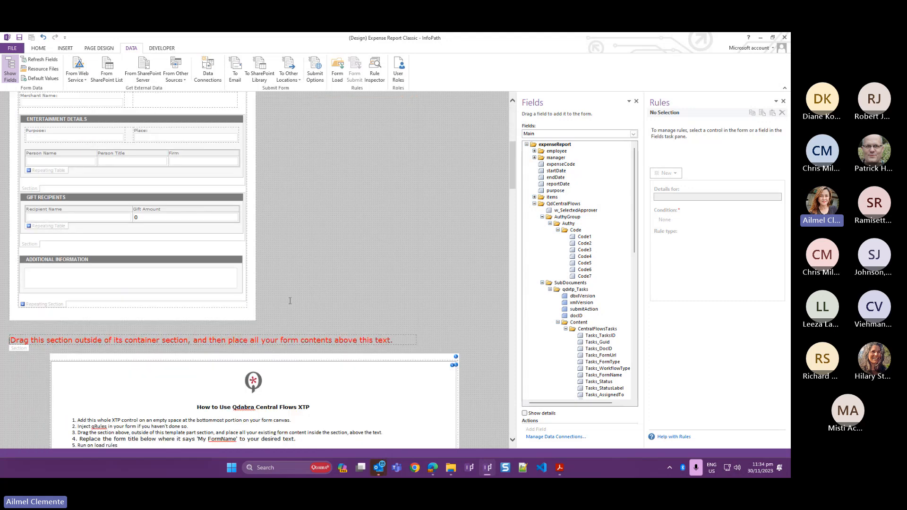
pyautogui.scroll(-5, 290, 301)
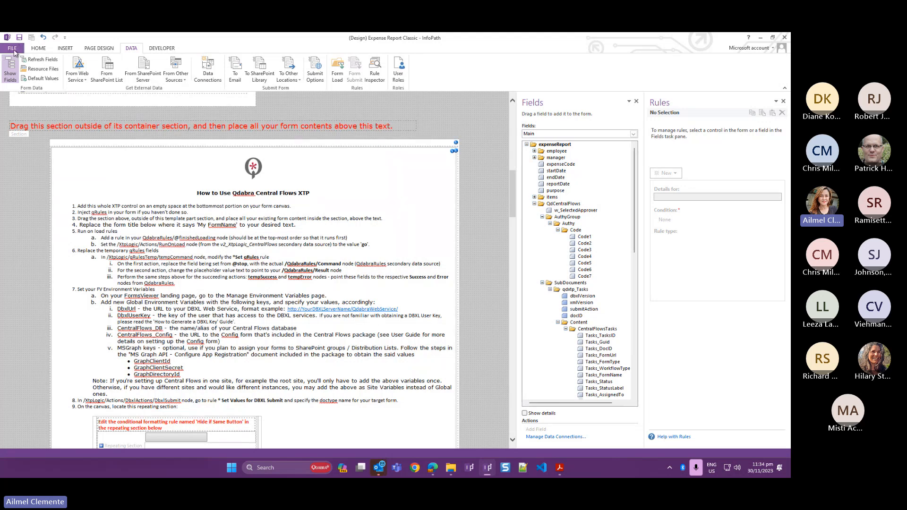
# Save As a copy named 'Expense Report Classic - Demo.xsn' in the Samples folder
pyautogui.click(13, 49)
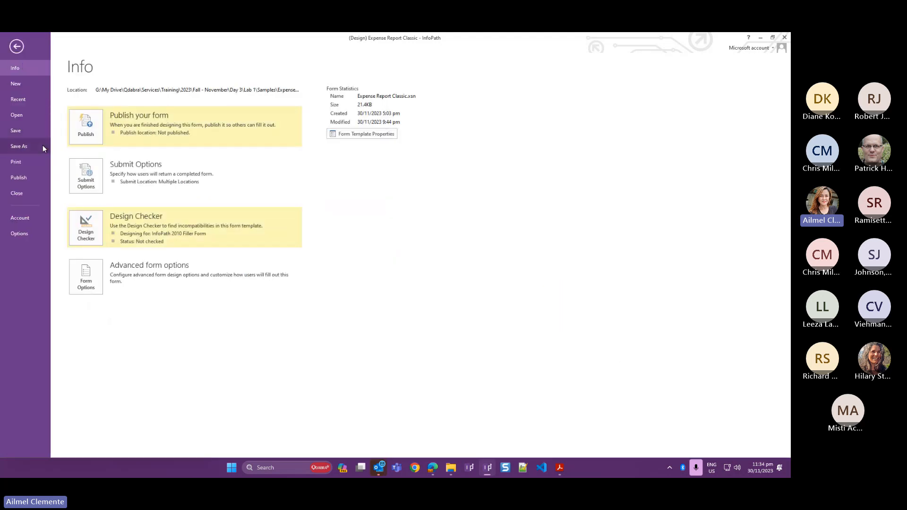
pyautogui.click(43, 147)
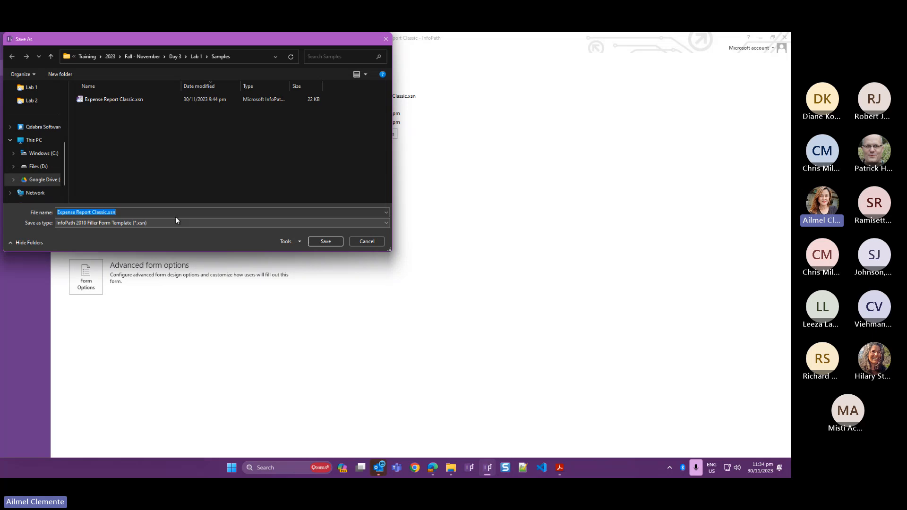
pyautogui.click(105, 213)
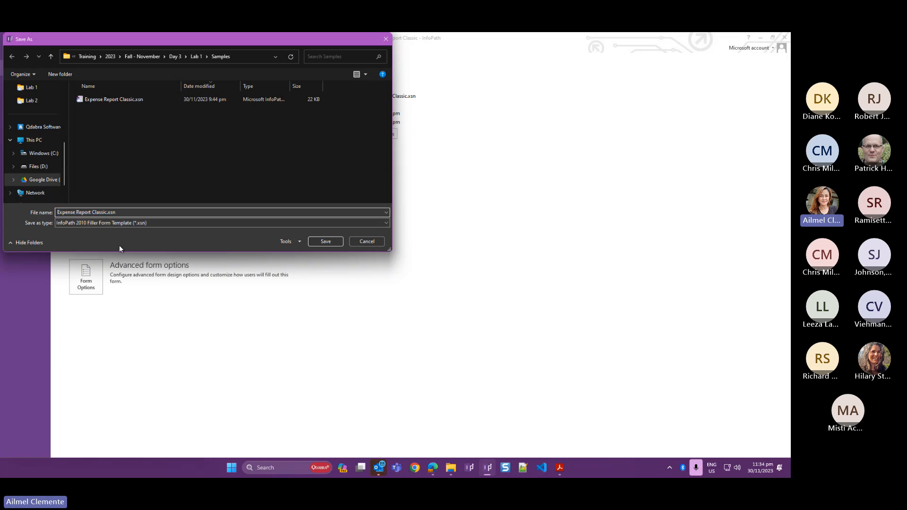
pyautogui.write('- Demo')
pyautogui.press('Return')
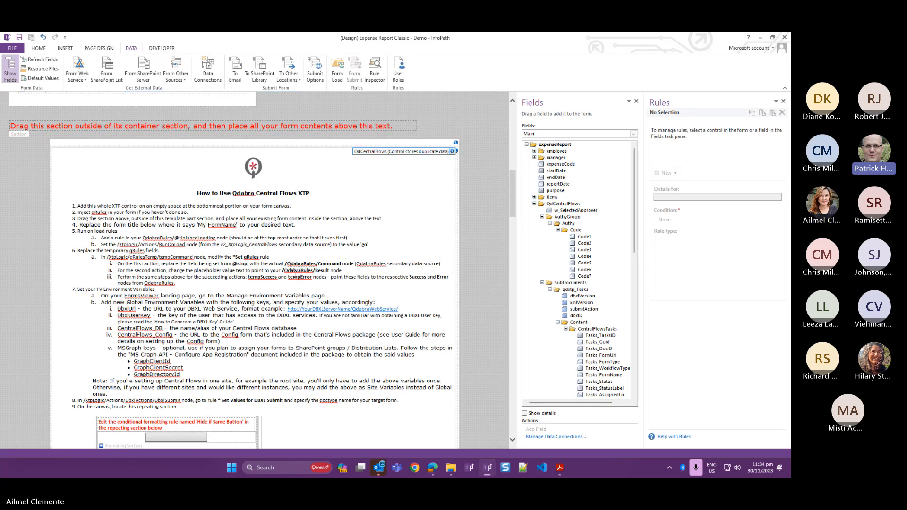
# Start a new template upload in FormsViewer and drop in Expense Report Classic - Demo.xsn
pyautogui.click(432, 467)
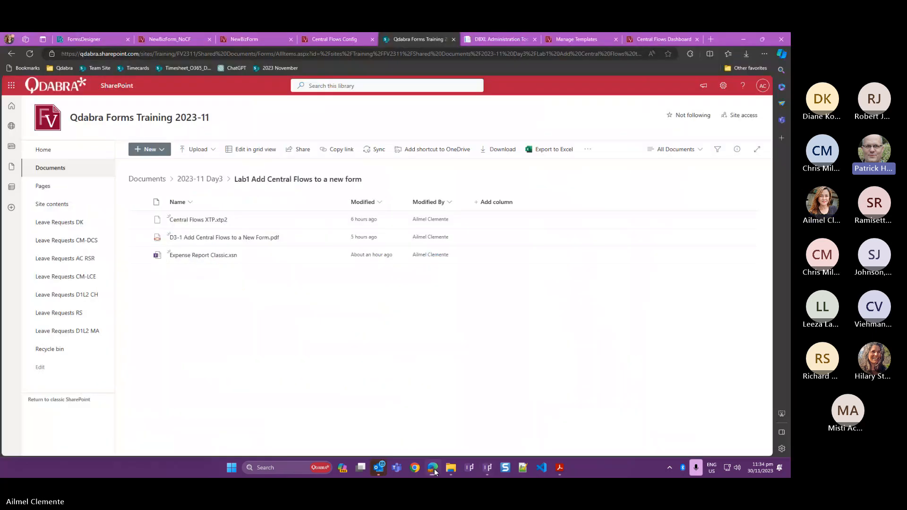
pyautogui.click(552, 42)
pyautogui.scroll(4, 254, 289)
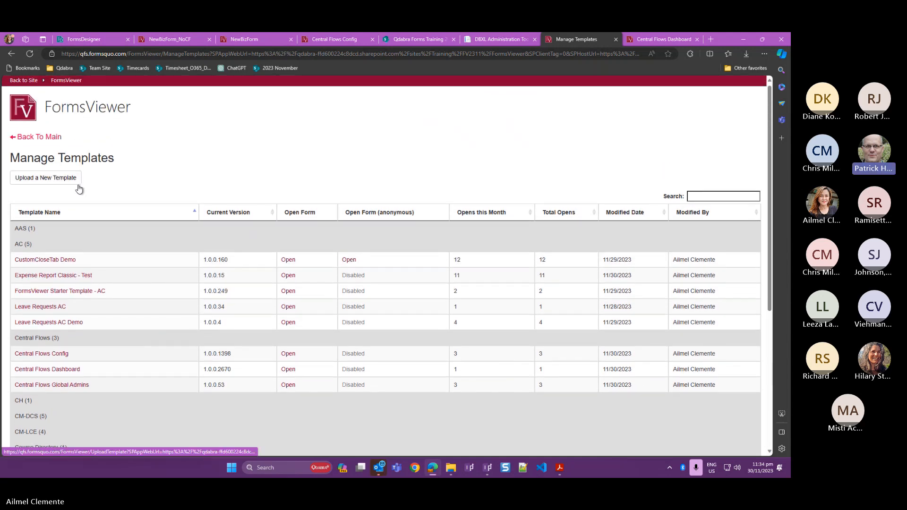
pyautogui.click(79, 184)
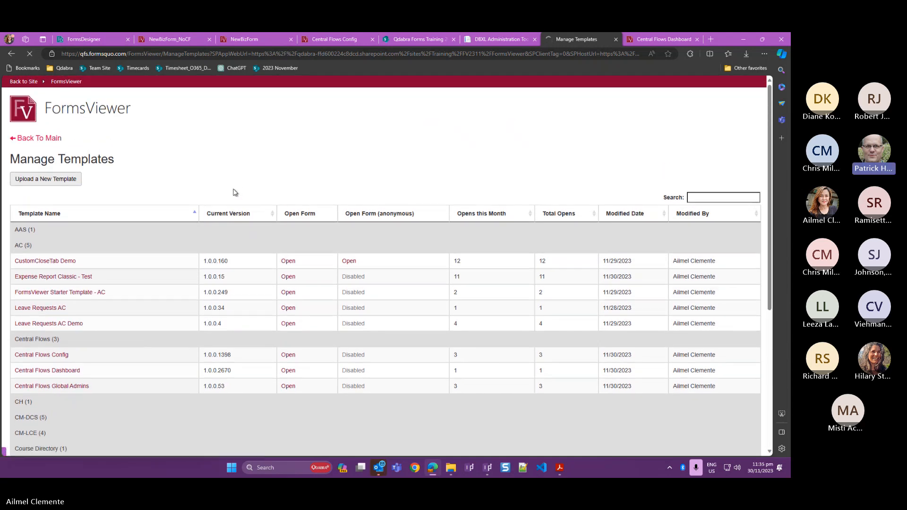
pyautogui.click(453, 467)
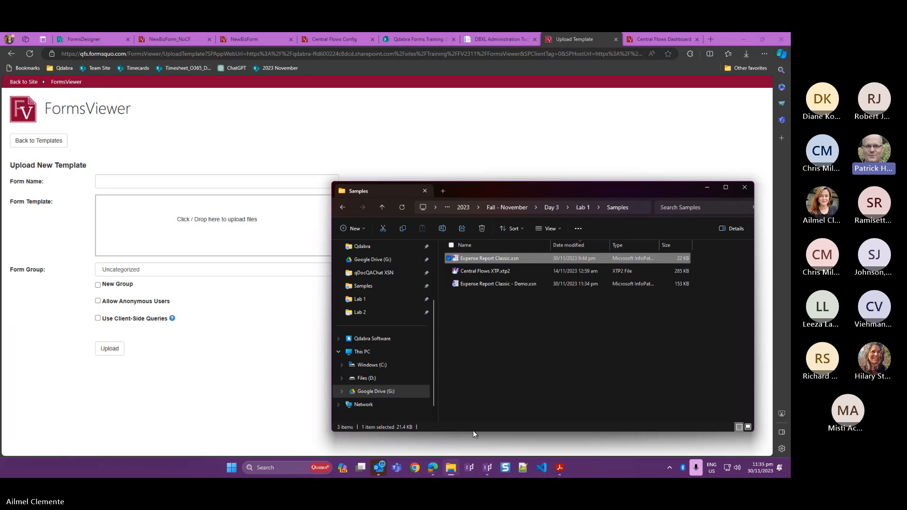
pyautogui.click(401, 208)
pyautogui.moveTo(529, 259); pyautogui.dragTo(237, 228)
# Name the template 'Expense Report Classic - Demo - AC', assign the AC form group, and upload it
pyautogui.click(203, 183)
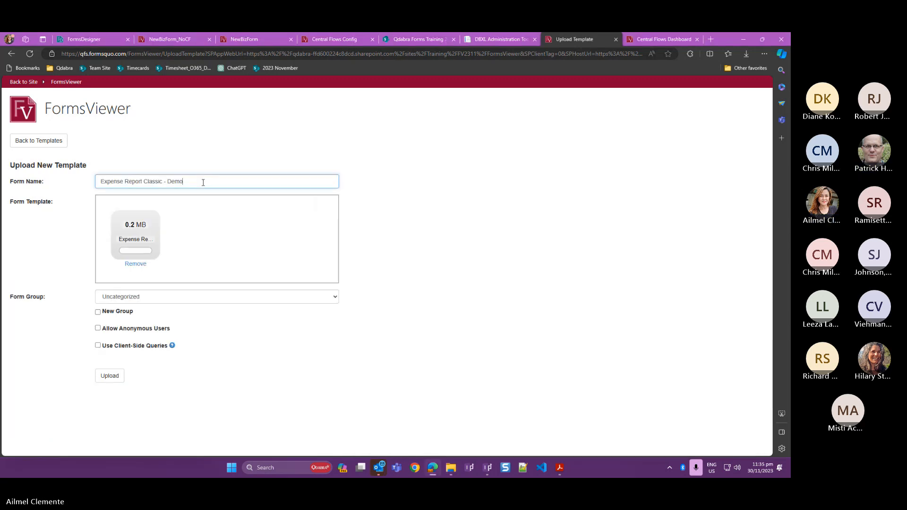
pyautogui.write('- AC')
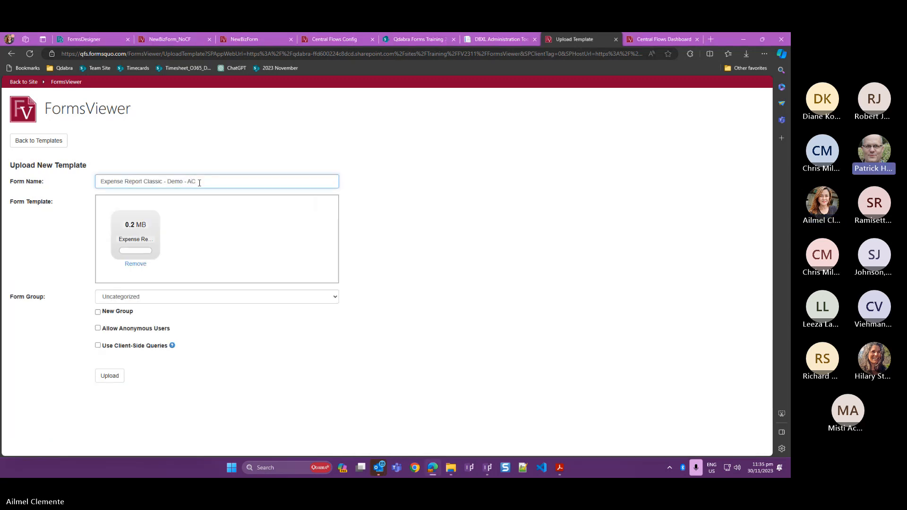
pyautogui.click(163, 301)
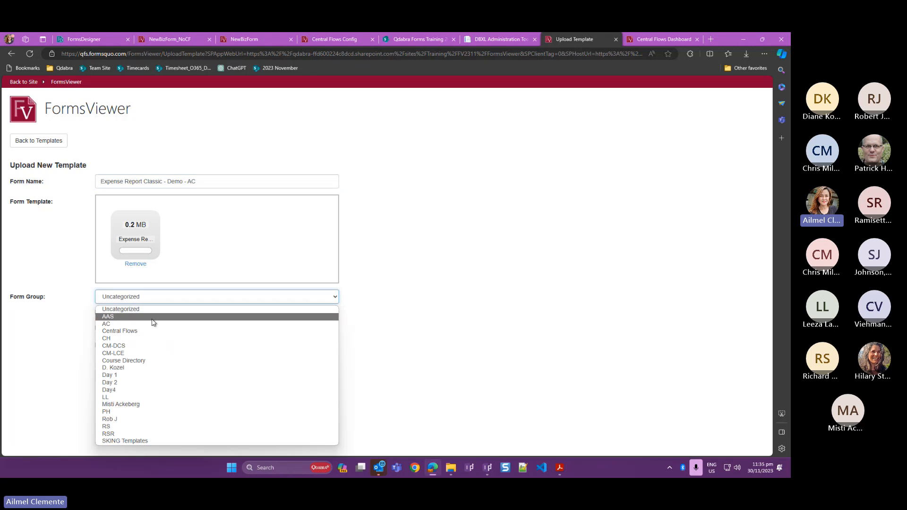
pyautogui.click(153, 324)
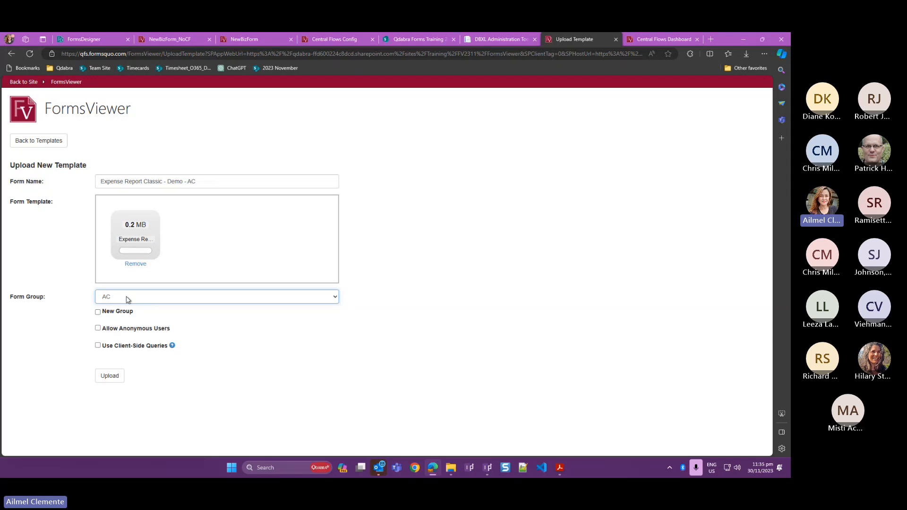
pyautogui.click(113, 377)
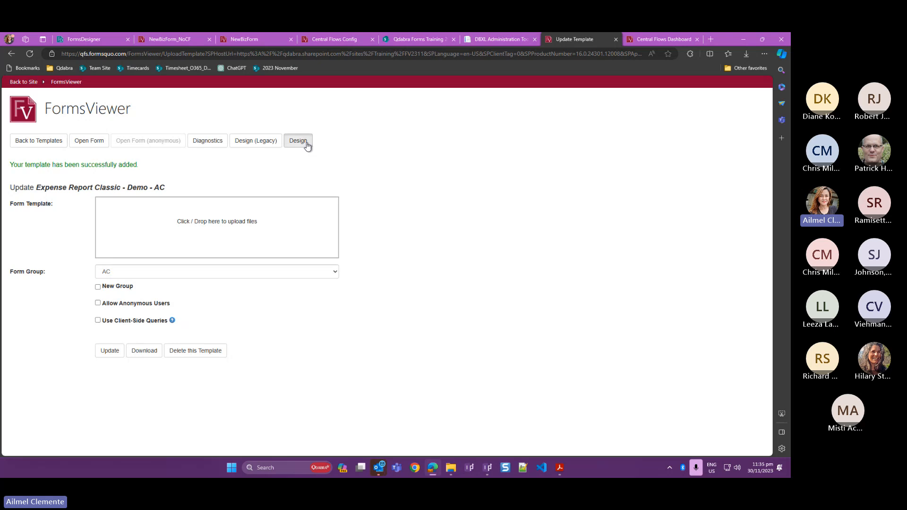
pyautogui.click(306, 142)
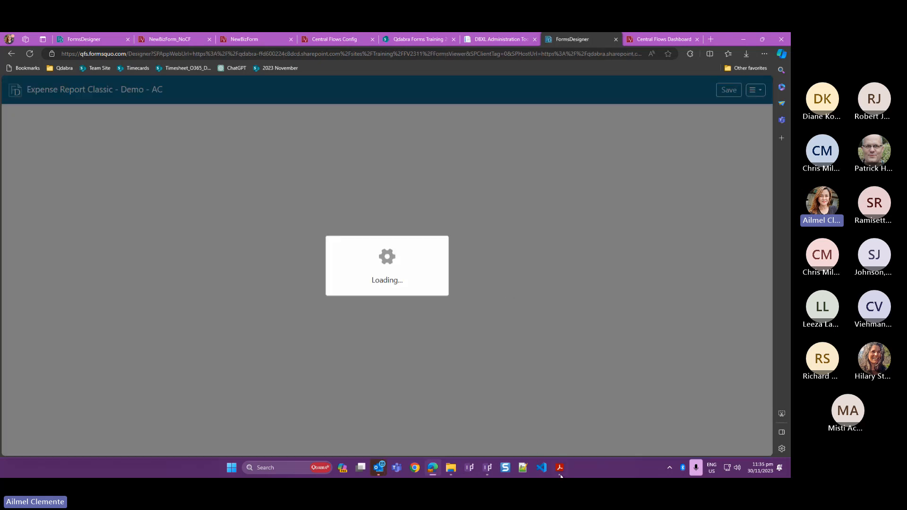
# Scroll the Acrobat guide to page 5's Configure the XTP rules section, step 5
pyautogui.click(561, 475)
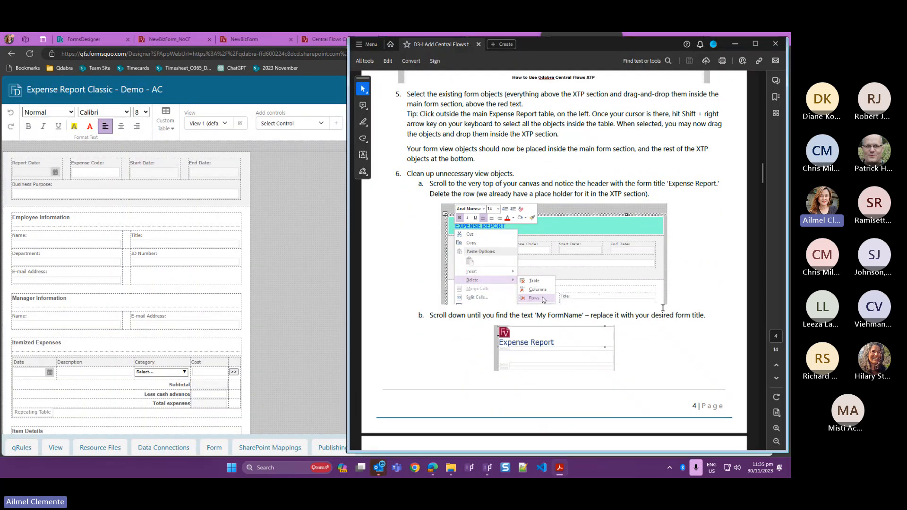
pyautogui.scroll(-5, 663, 308)
pyautogui.scroll(-3, 663, 308)
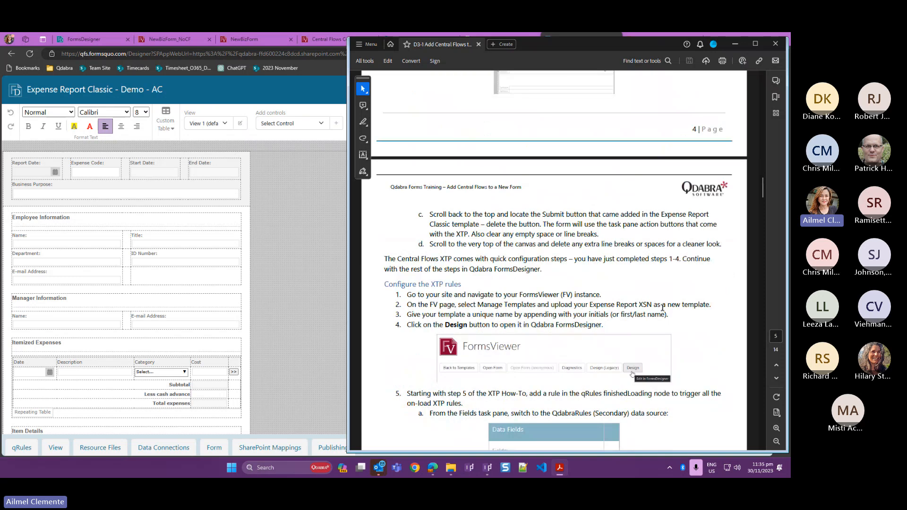
pyautogui.scroll(-3, 663, 307)
pyautogui.scroll(-2, 662, 308)
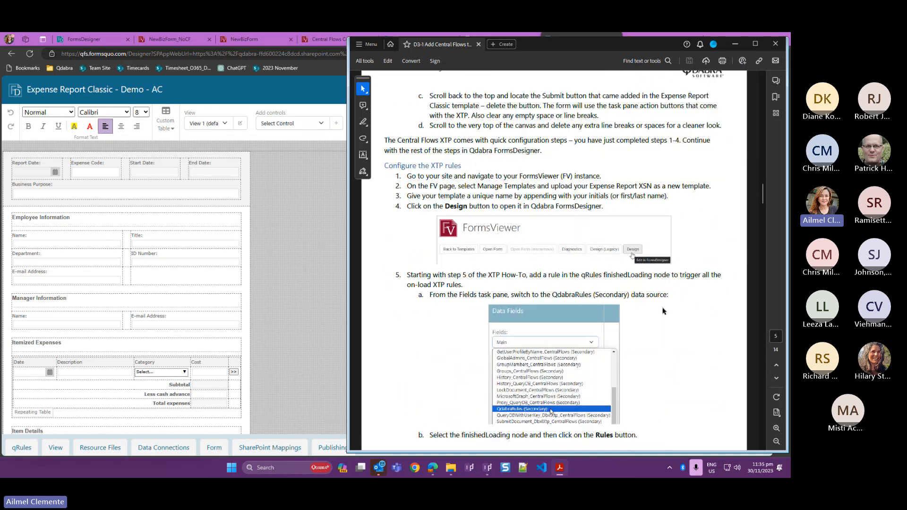
pyautogui.moveTo(418, 147); pyautogui.dragTo(494, 153)
pyautogui.click(556, 256)
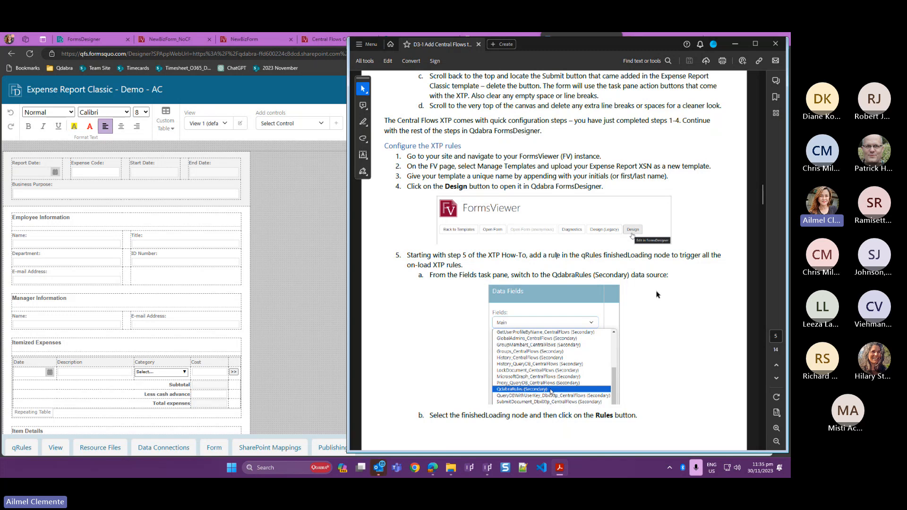
pyautogui.scroll(-2, 656, 294)
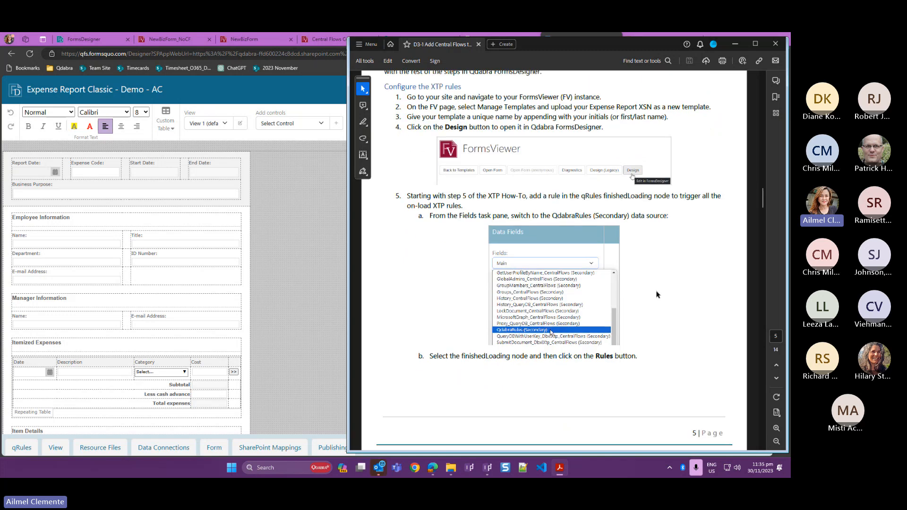
pyautogui.moveTo(405, 195); pyautogui.dragTo(446, 196)
pyautogui.click(477, 204)
pyautogui.click(316, 243)
pyautogui.scroll(-5, 314, 239)
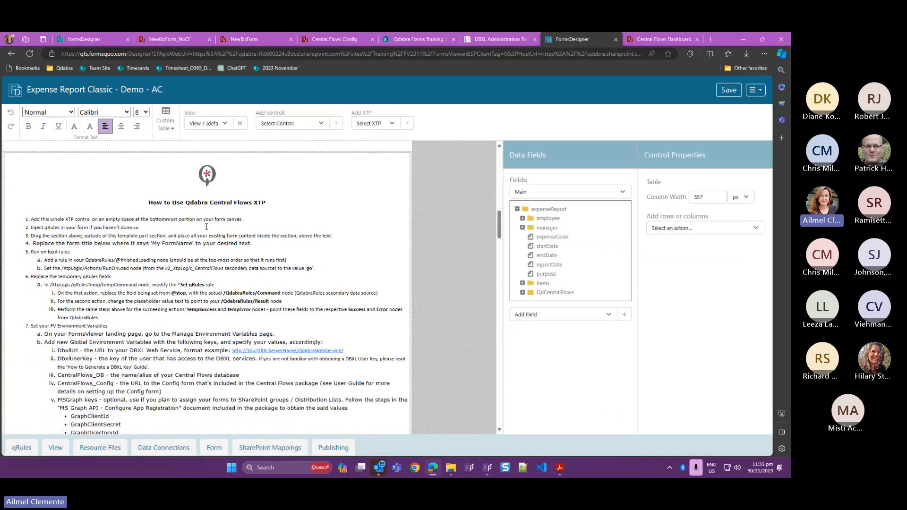
pyautogui.scroll(-1, 173, 244)
pyautogui.scroll(-2, 174, 244)
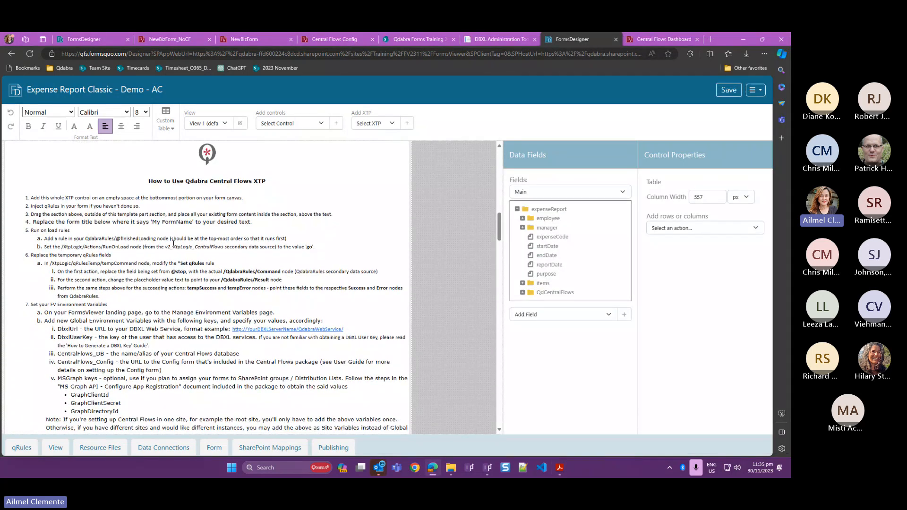
pyautogui.scroll(2, 149, 292)
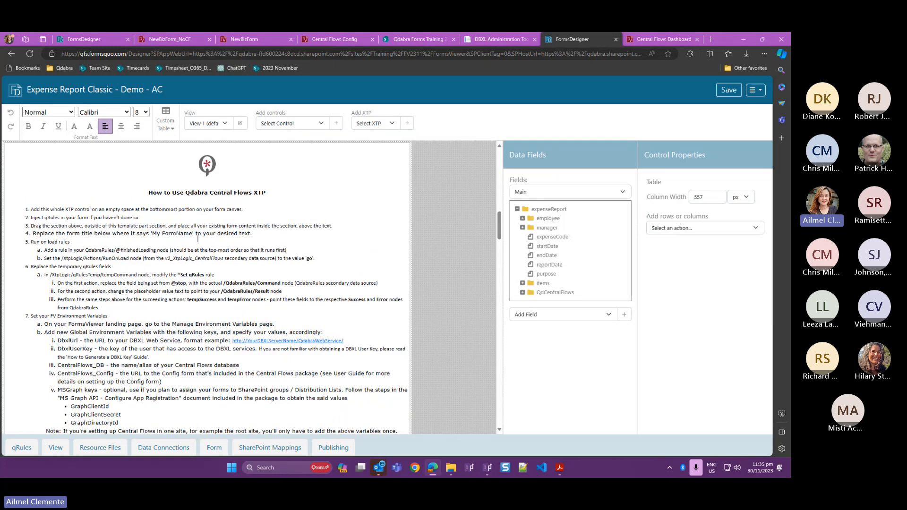
pyautogui.click(29, 245)
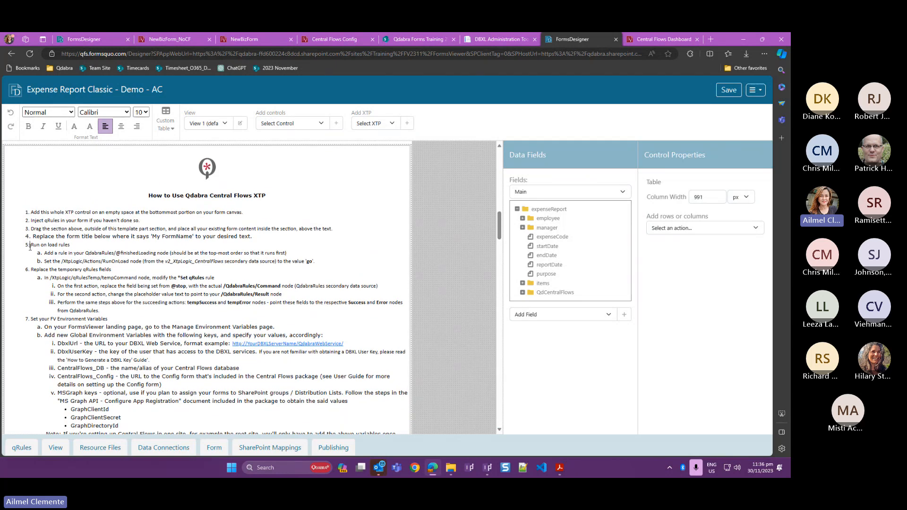
pyautogui.moveTo(29, 246); pyautogui.dragTo(98, 243)
pyautogui.moveTo(98, 246); pyautogui.dragTo(93, 298)
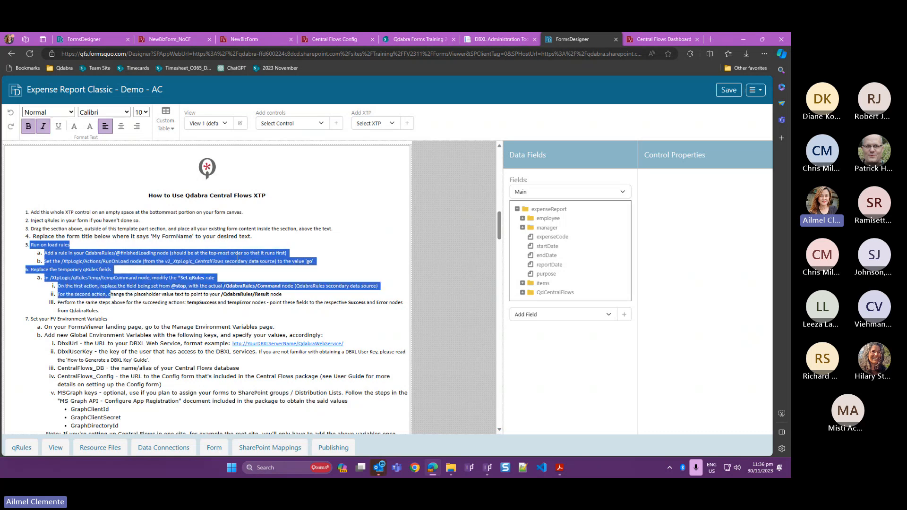
pyautogui.click(233, 241)
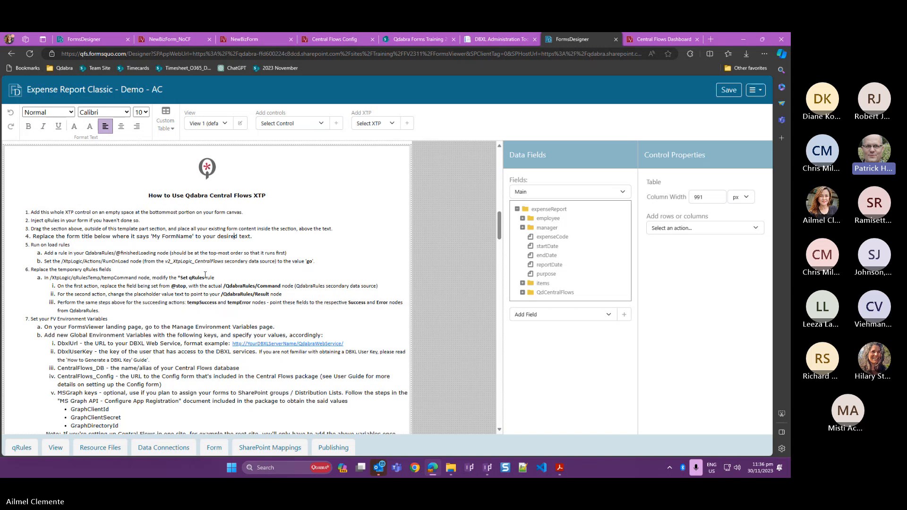
pyautogui.click(214, 268)
pyautogui.click(564, 469)
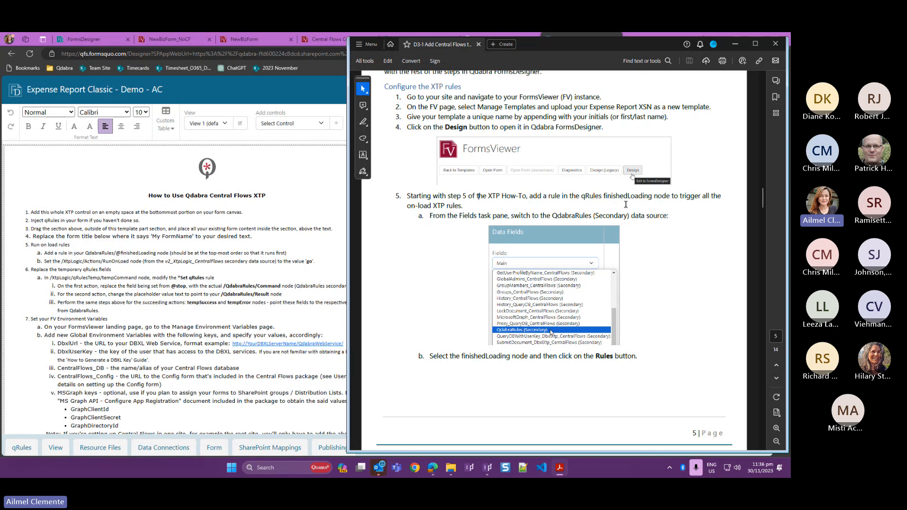
pyautogui.scroll(-1, 550, 381)
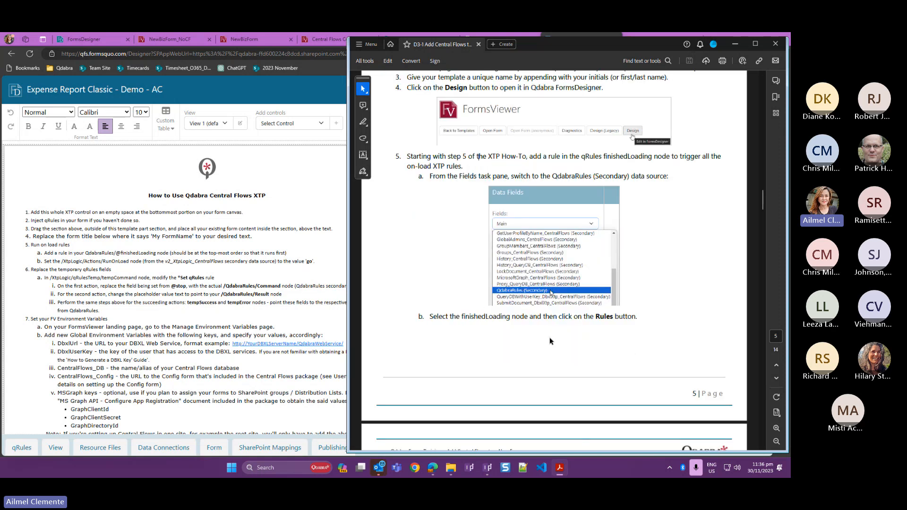
pyautogui.scroll(-2, 550, 341)
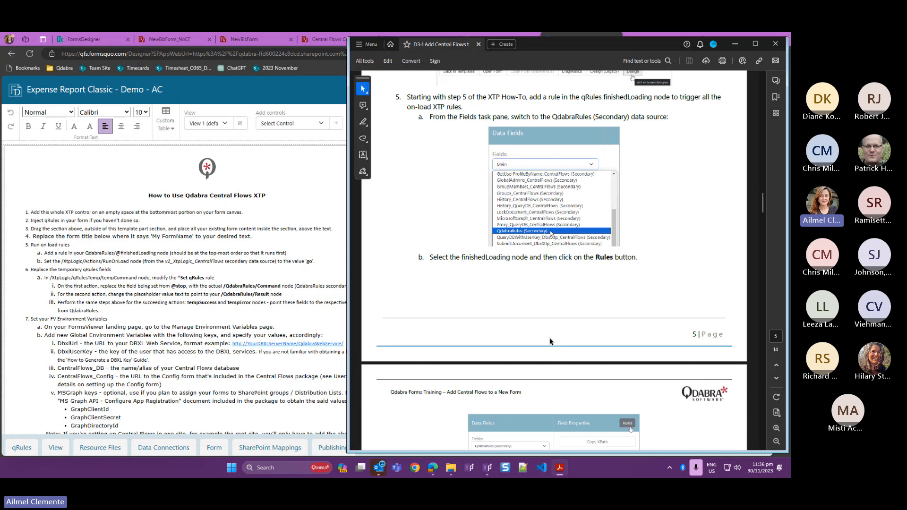
# Switch the Data Fields list to QdabraRules (Secondary) and select the finishedLoading field
pyautogui.click(323, 275)
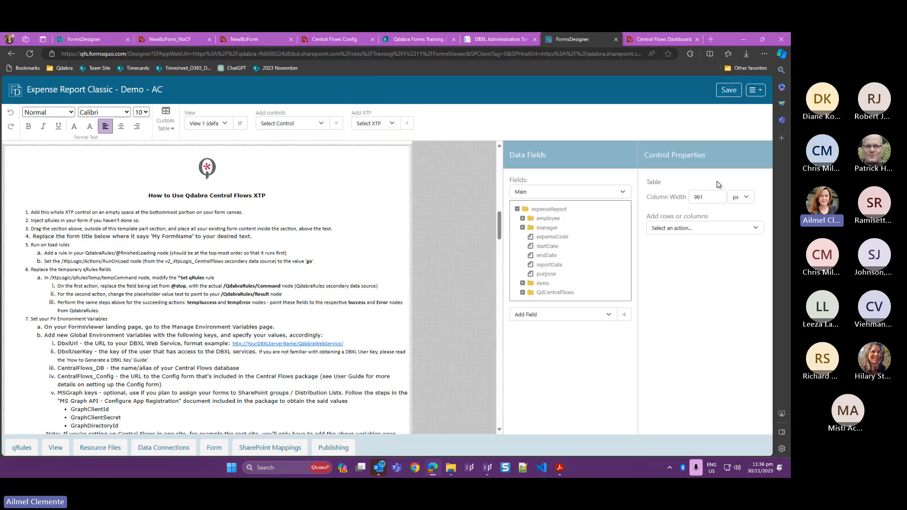
pyautogui.click(554, 196)
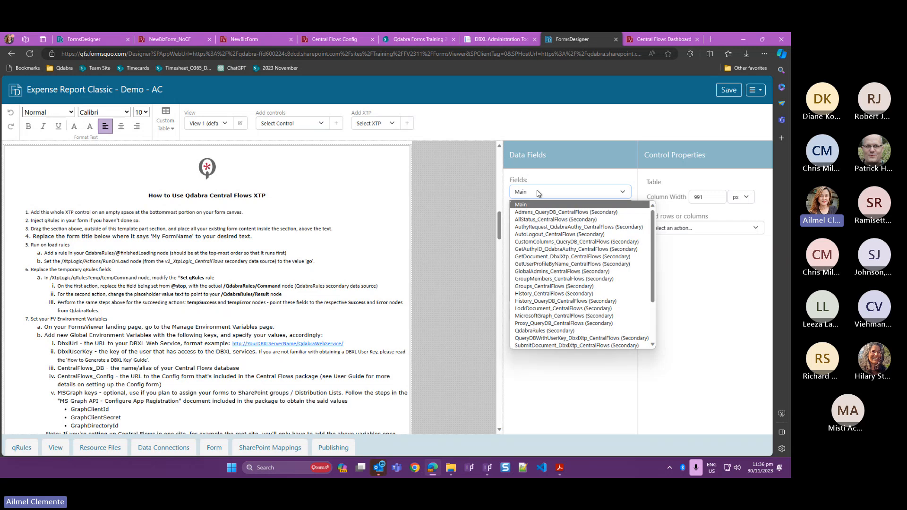
pyautogui.press('q')
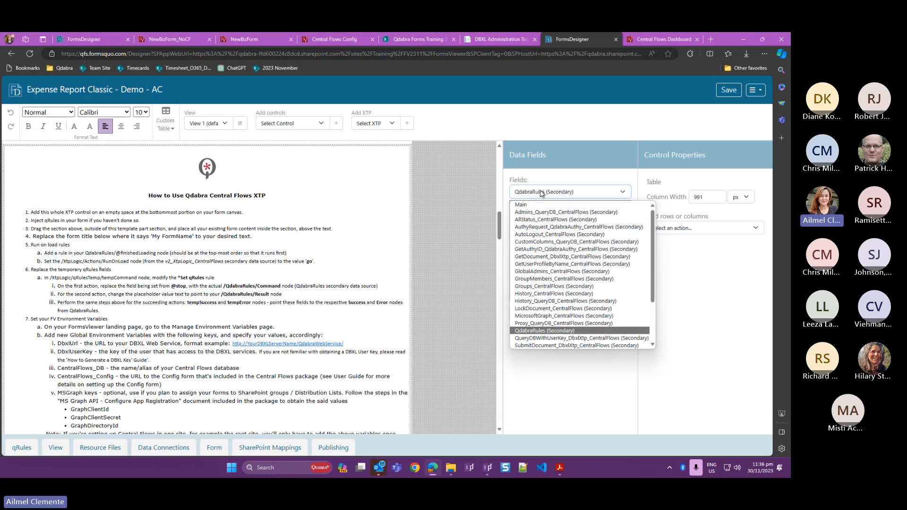
pyautogui.press('Return')
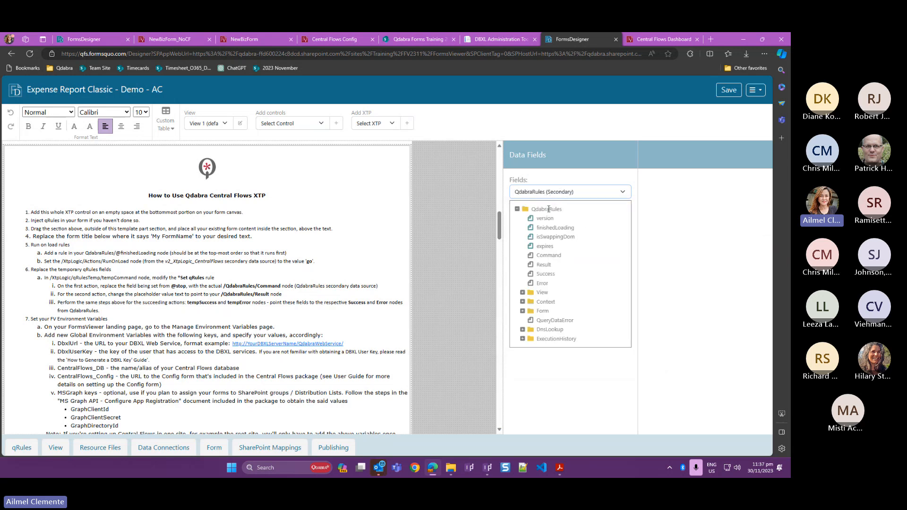
pyautogui.click(567, 230)
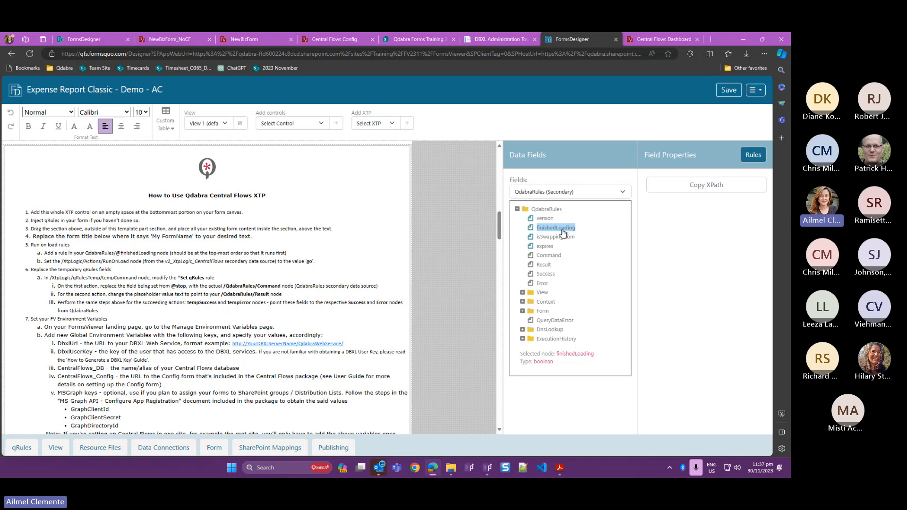
# Add an action rule 'Run Central Flows' to finishedLoading with a Set a field value action
pyautogui.click(760, 155)
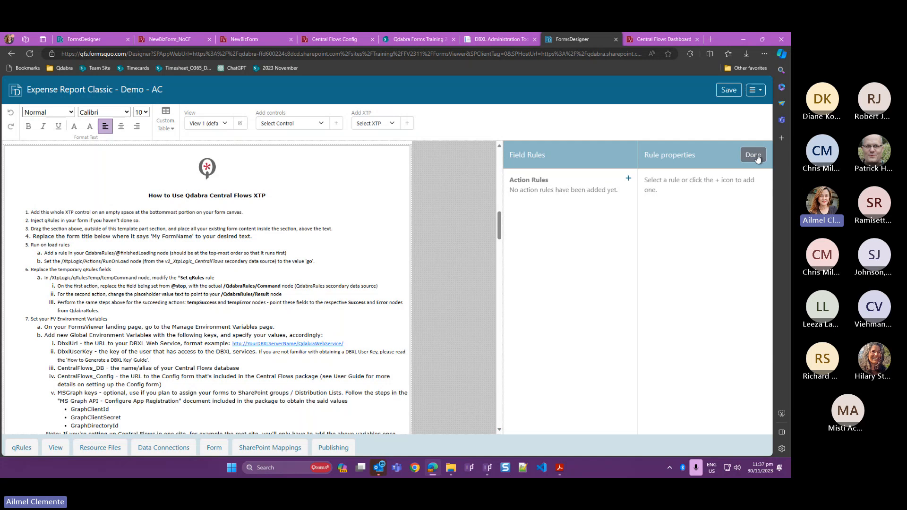
pyautogui.click(629, 178)
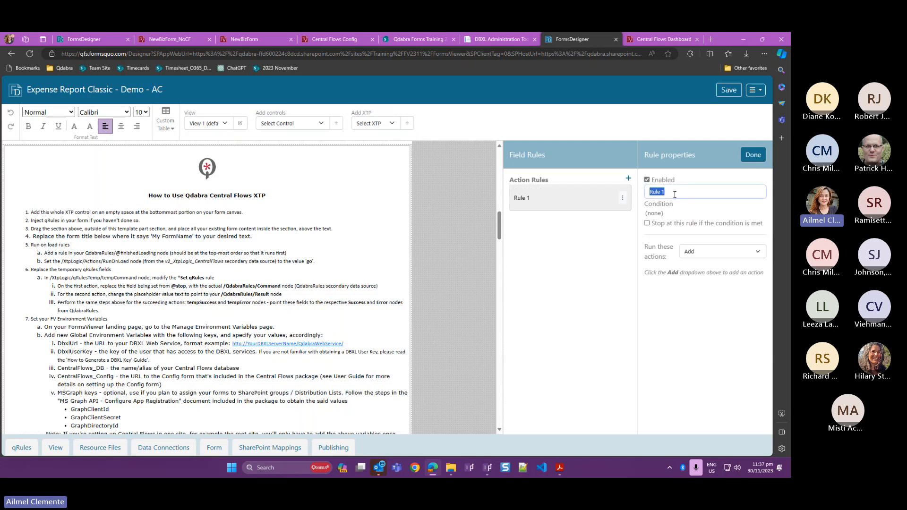
pyautogui.write('Run Central Flows')
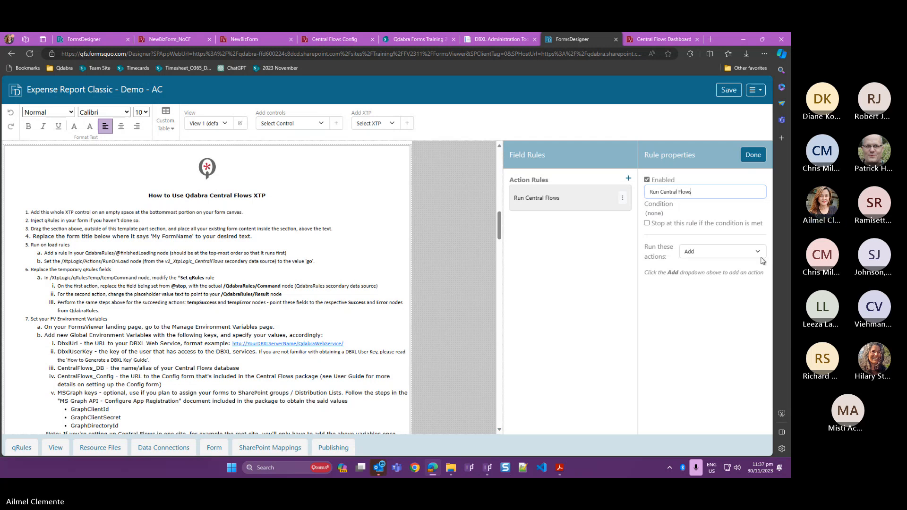
pyautogui.click(699, 252)
pyautogui.click(704, 265)
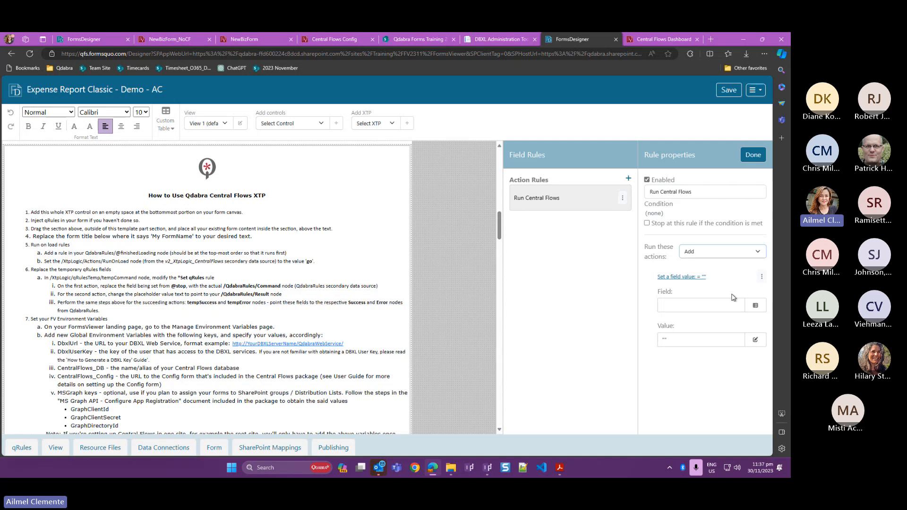
pyautogui.click(761, 307)
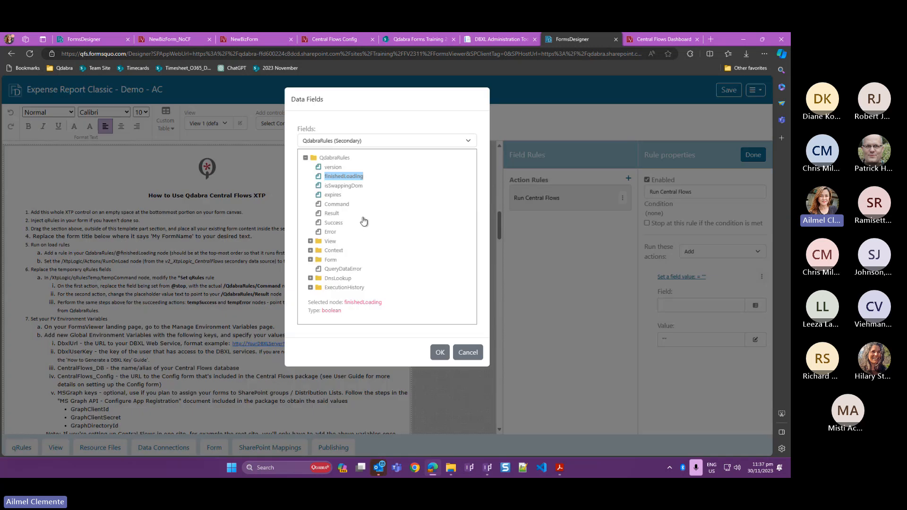
# Set the action's target field to RunOnLoad under Actions in v2_XtpLogic_CentralFlows (Secondary)
pyautogui.click(384, 142)
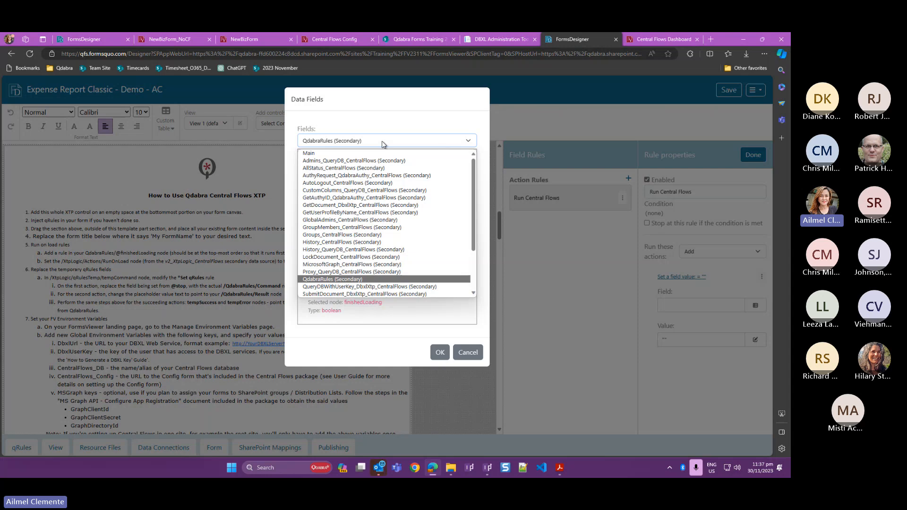
pyautogui.click(349, 141)
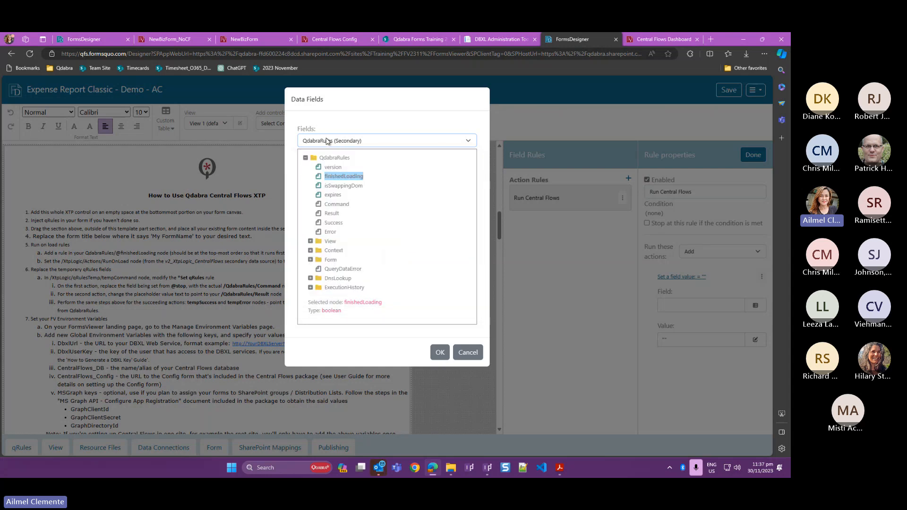
pyautogui.click(327, 141)
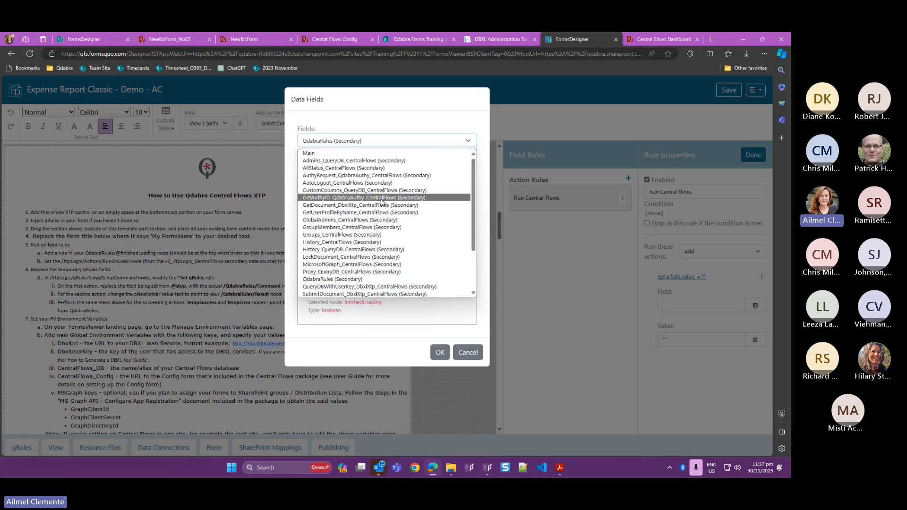
pyautogui.press('v')
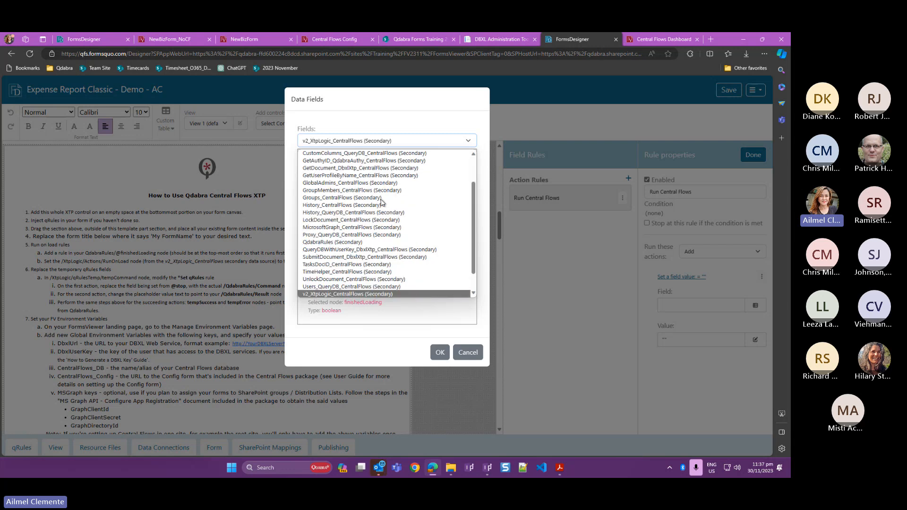
pyautogui.click(376, 142)
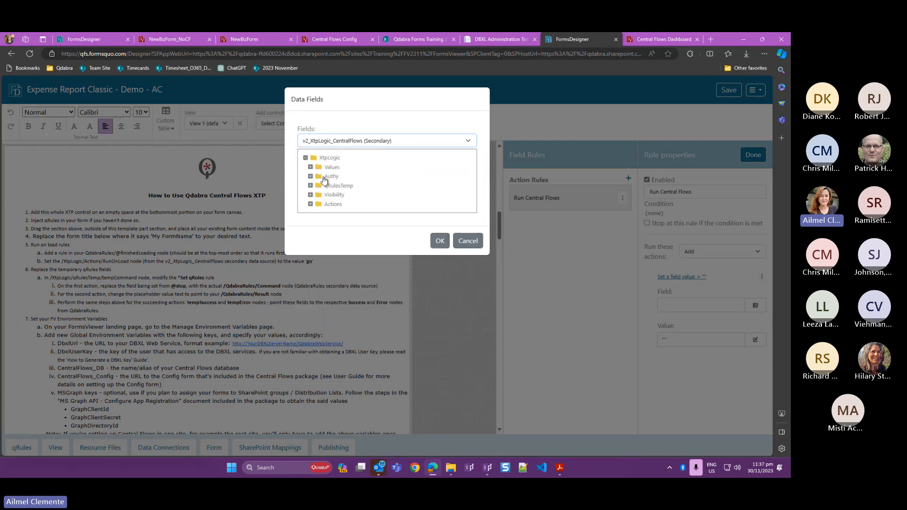
pyautogui.click(311, 206)
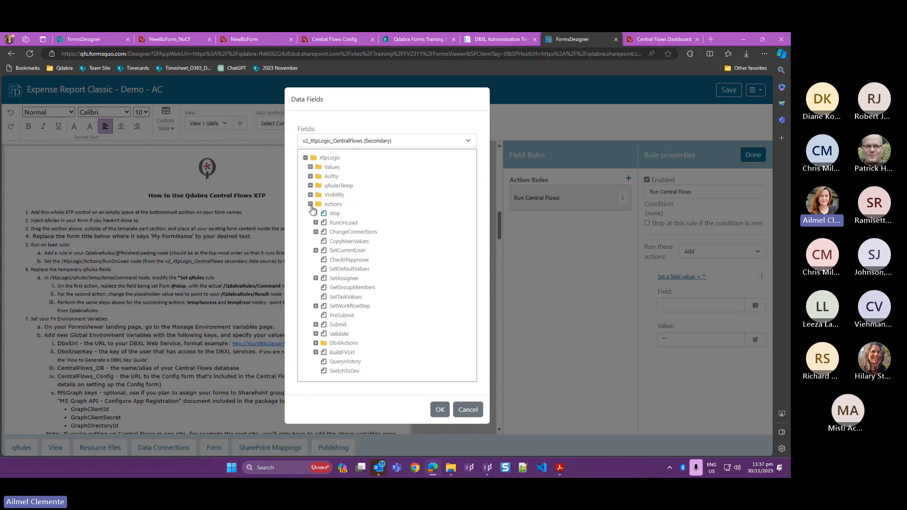
pyautogui.click(343, 223)
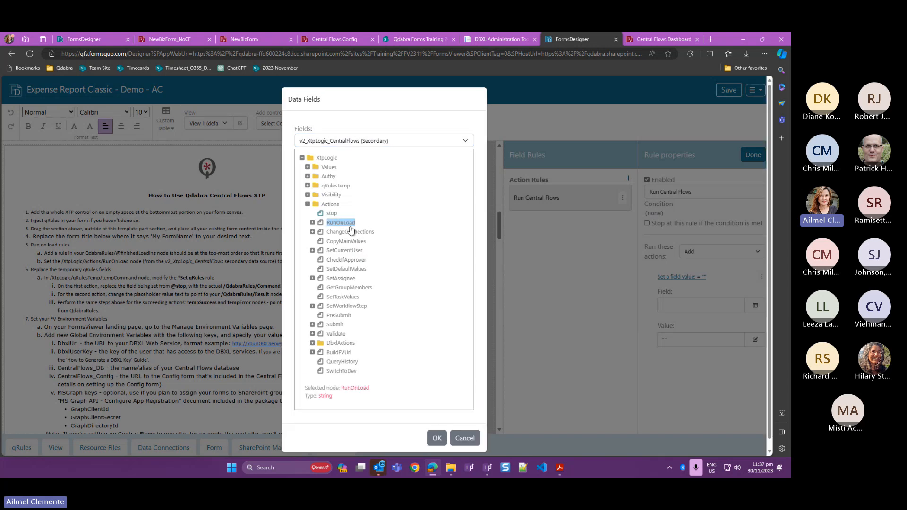
pyautogui.click(437, 438)
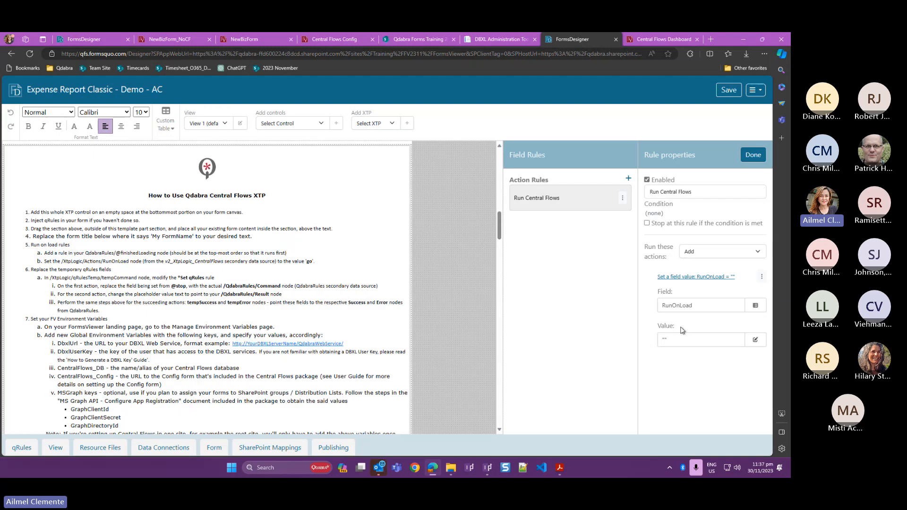
# Set the Run Central Flows action's RunOnLoad value to "go" and close the rule
pyautogui.click(747, 342)
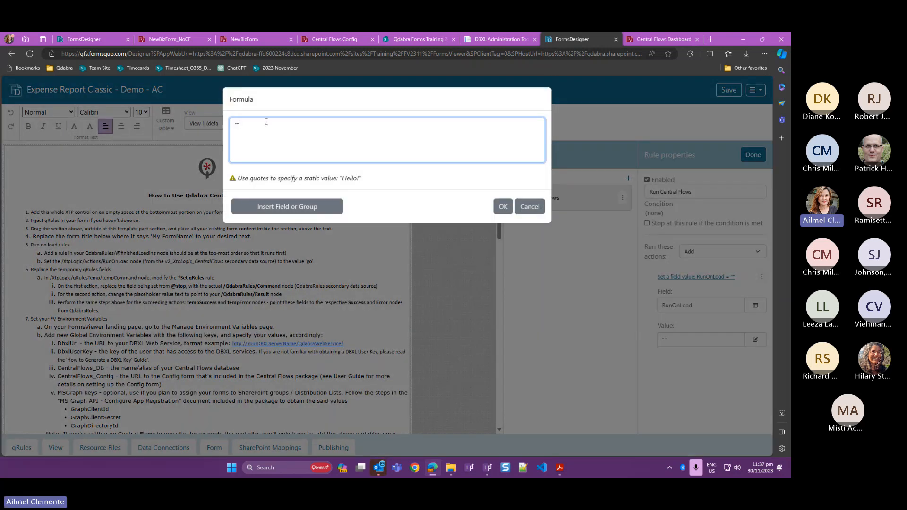
pyautogui.write('go')
pyautogui.click(504, 208)
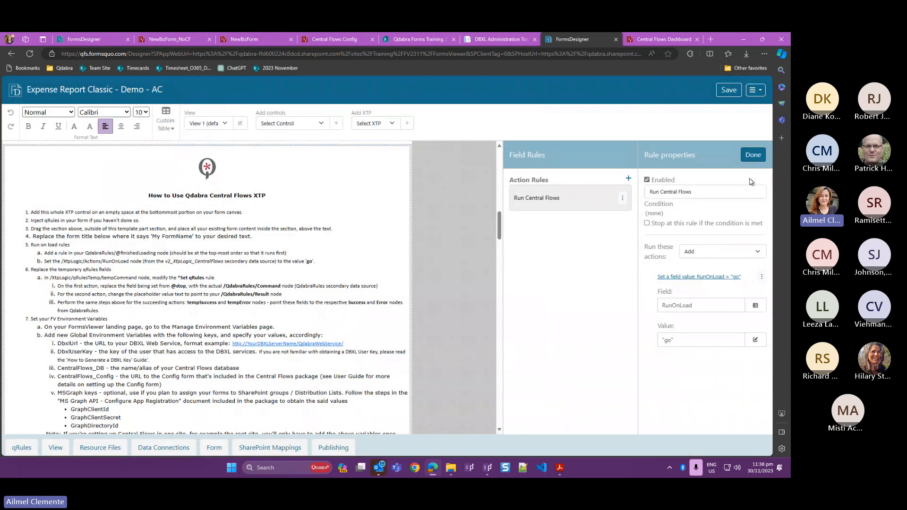
pyautogui.click(753, 154)
# Show the rules on the RunOnLoad field under v2_XtpLogic_CentralFlows Actions
pyautogui.click(608, 193)
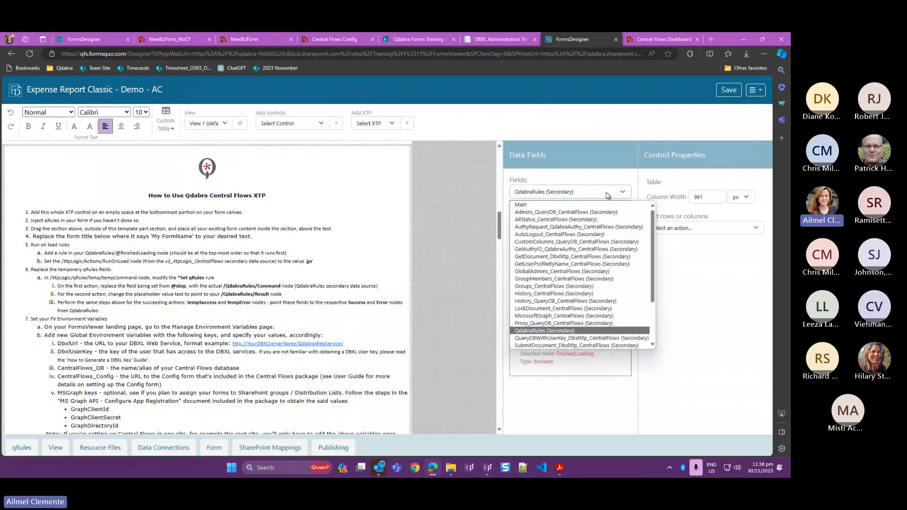
pyautogui.press('v')
pyautogui.press('Return')
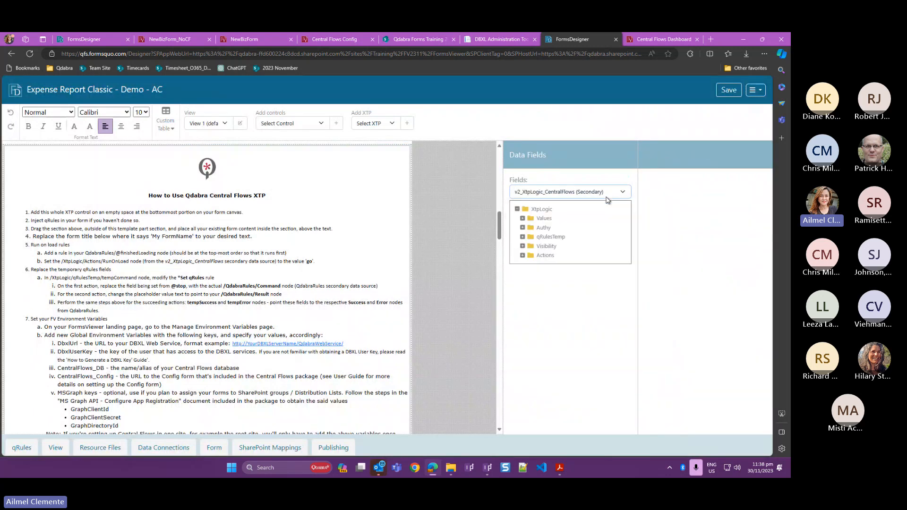
pyautogui.click(522, 256)
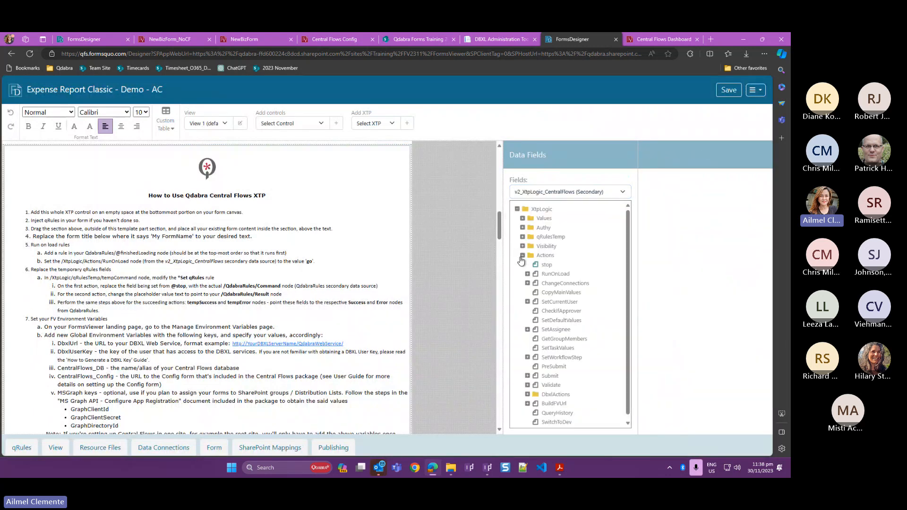
pyautogui.click(561, 277)
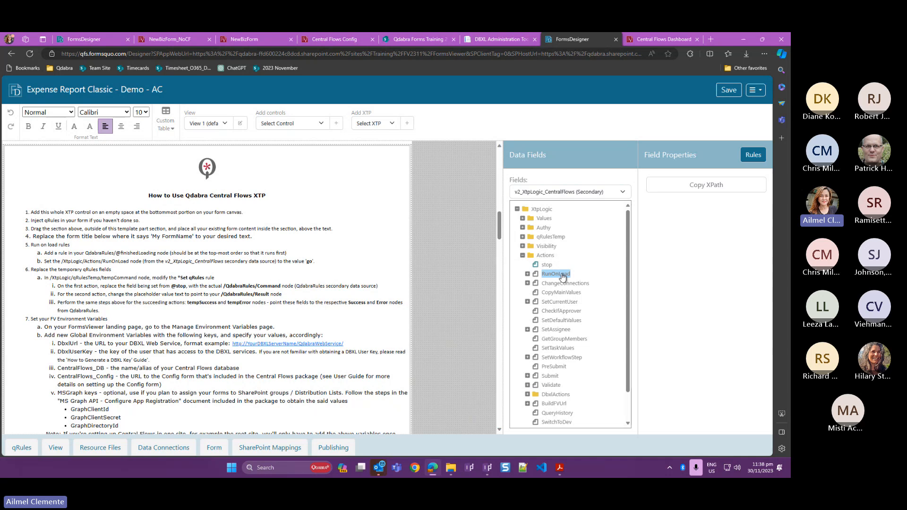
pyautogui.click(753, 155)
# Inspect the Copy to Workflow Steps XML and Load Styles action rules
pyautogui.scroll(-3, 575, 279)
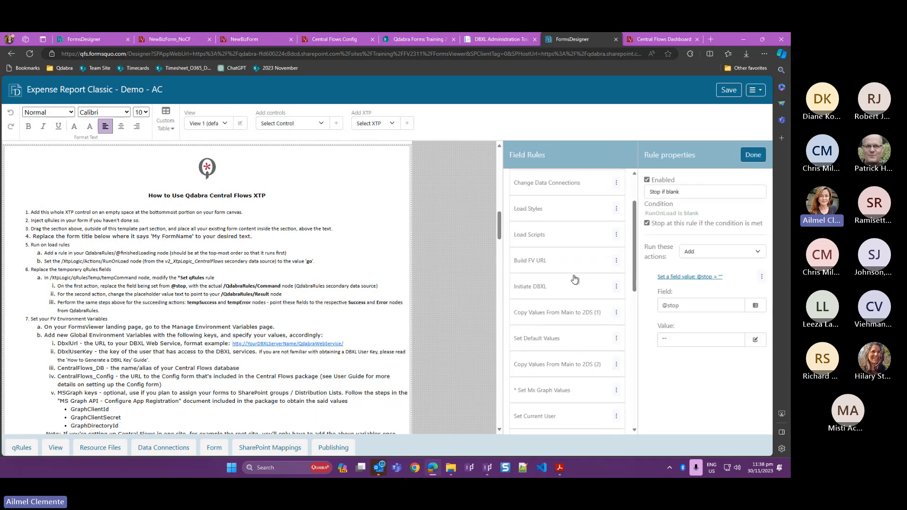
pyautogui.scroll(-3, 575, 279)
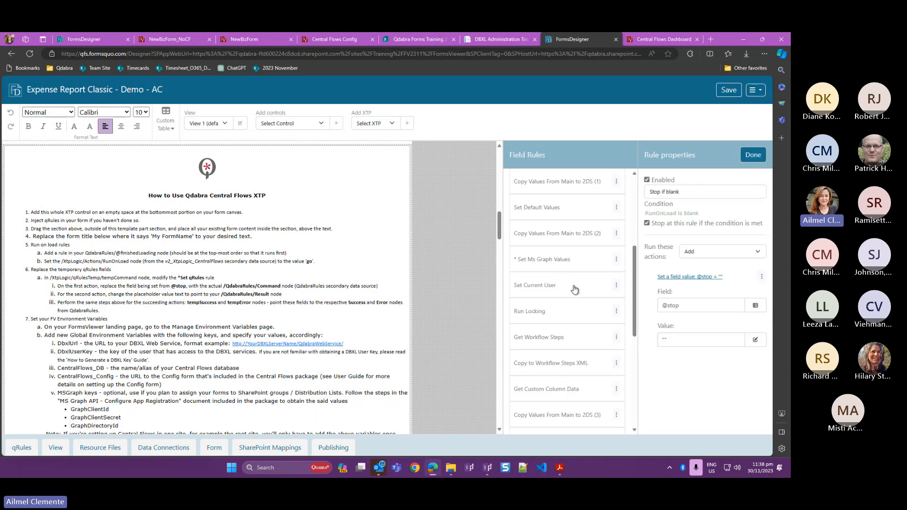
pyautogui.scroll(-1, 574, 289)
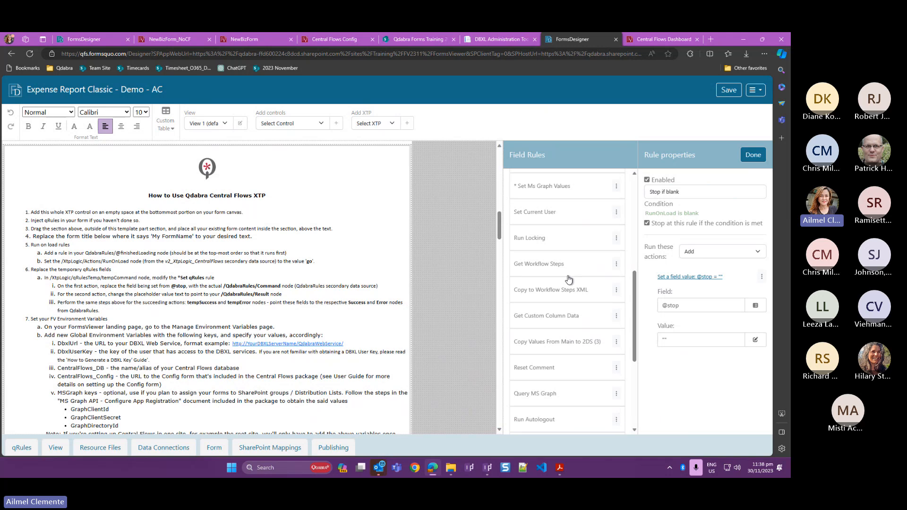
pyautogui.click(536, 293)
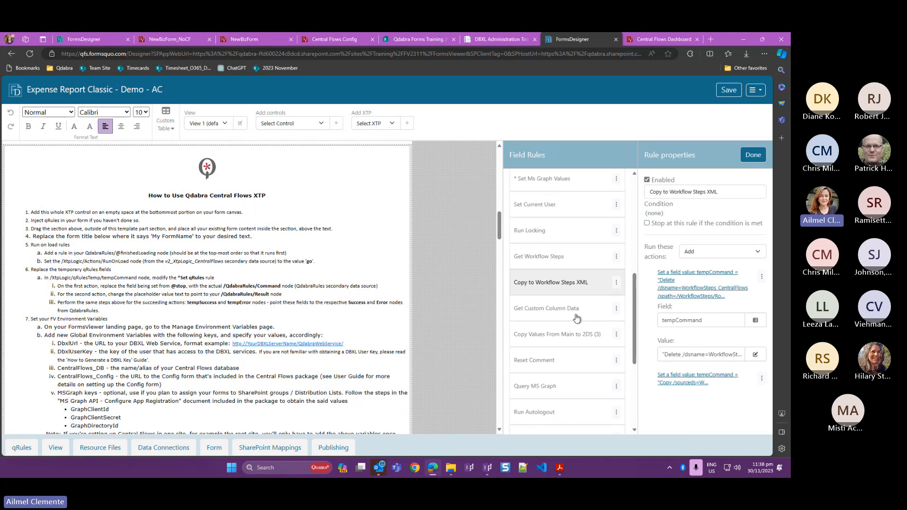
pyautogui.scroll(-2, 573, 328)
pyautogui.scroll(-1, 574, 329)
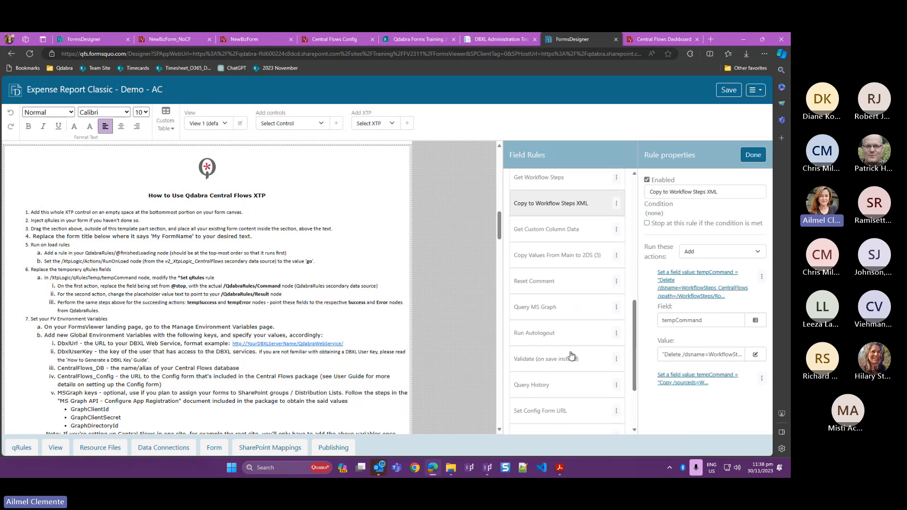
pyautogui.scroll(6, 588, 373)
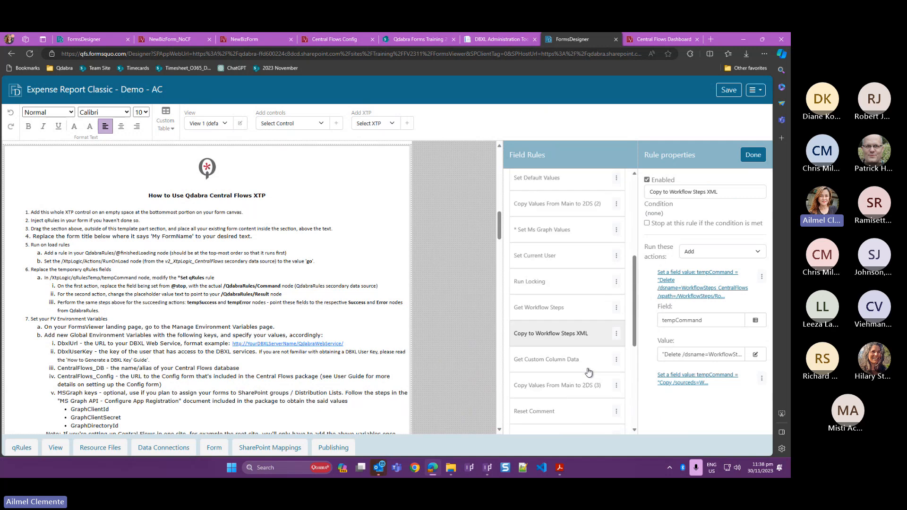
pyautogui.scroll(1, 551, 228)
pyautogui.click(558, 274)
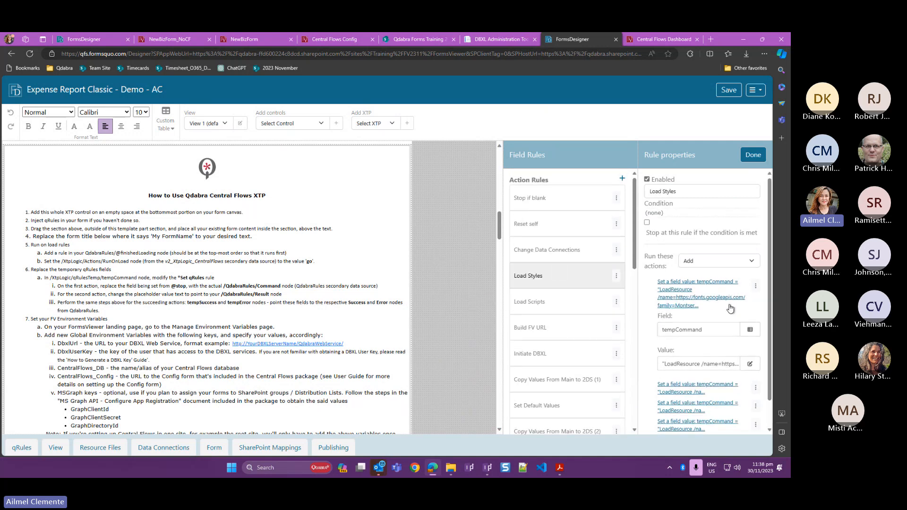
pyautogui.scroll(-1, 730, 307)
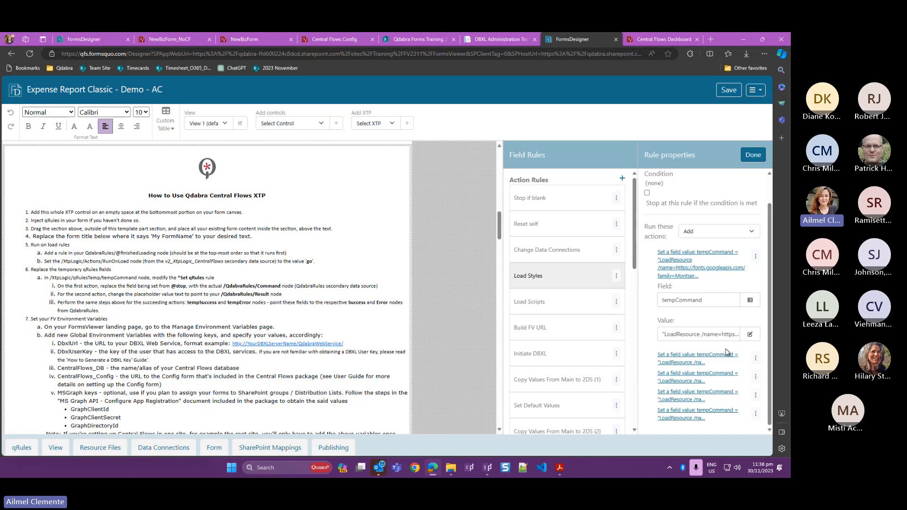
pyautogui.scroll(-1, 516, 277)
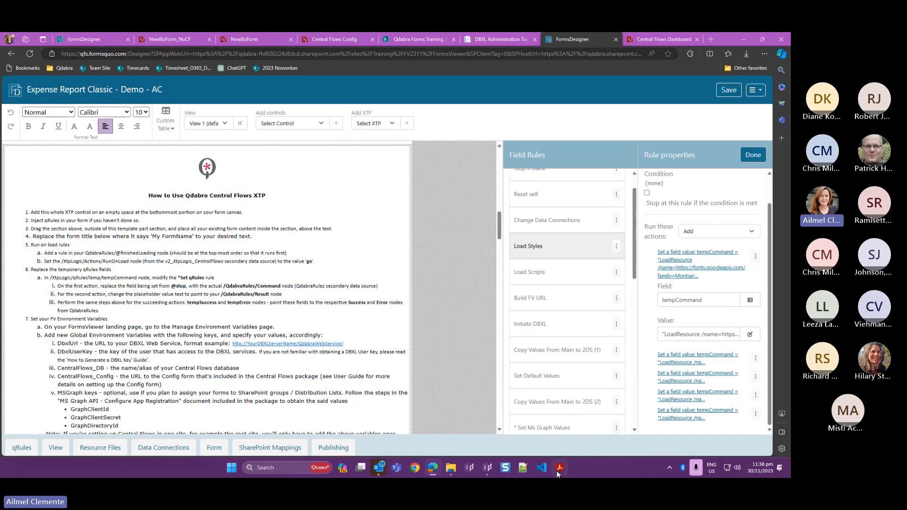
pyautogui.click(559, 467)
# Read ahead to page 8's Set qRules instructions in the guide, then return to FormsDesigner
pyautogui.scroll(-5, 545, 261)
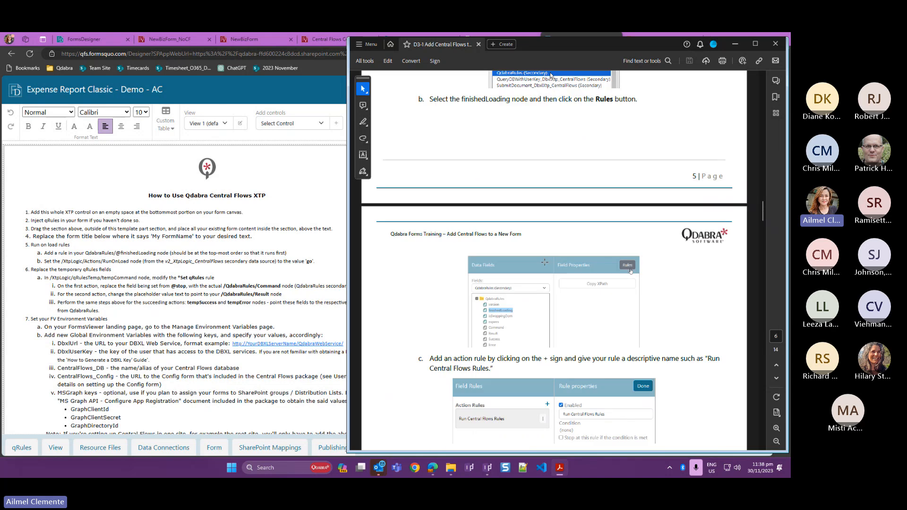
pyautogui.scroll(-4, 545, 262)
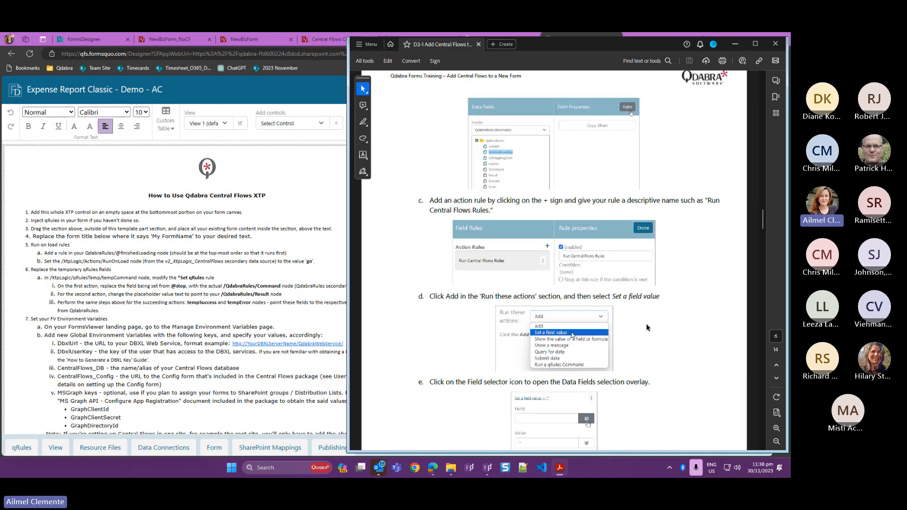
pyautogui.scroll(1, 647, 326)
pyautogui.scroll(-1, 646, 327)
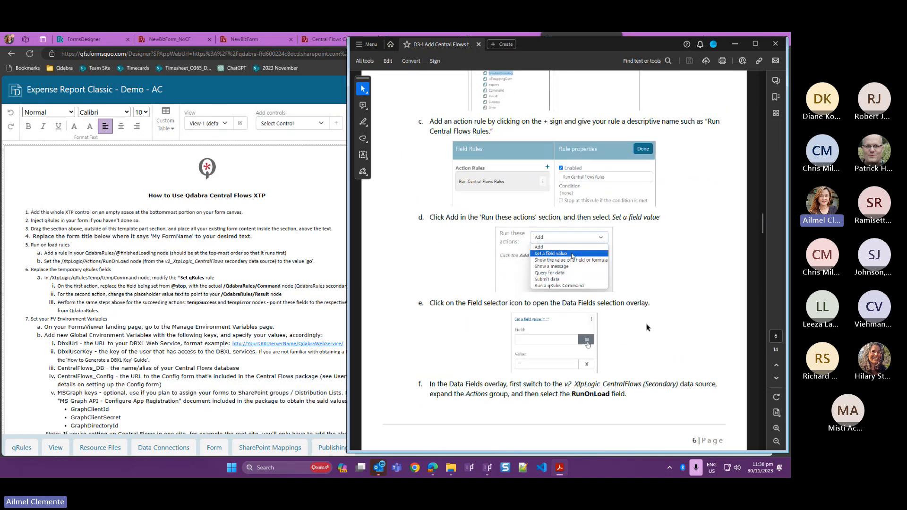
pyautogui.scroll(-7, 647, 327)
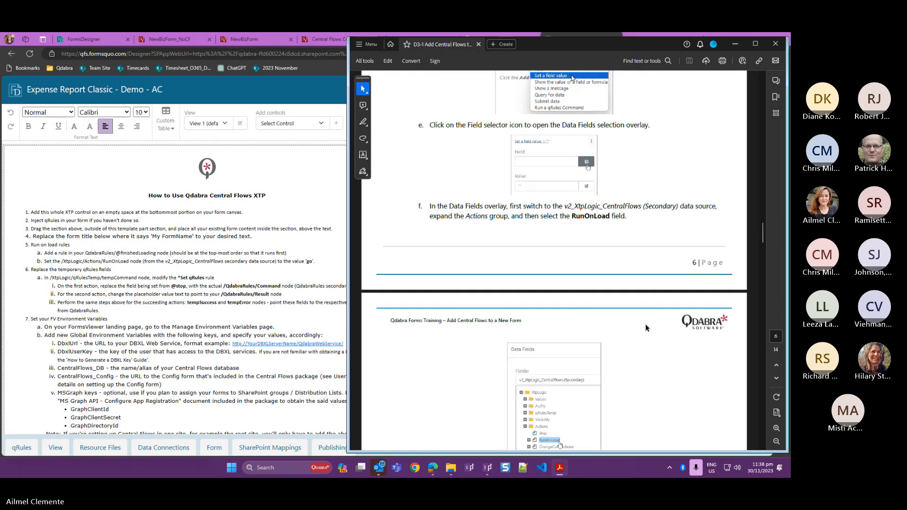
pyautogui.scroll(-5, 647, 327)
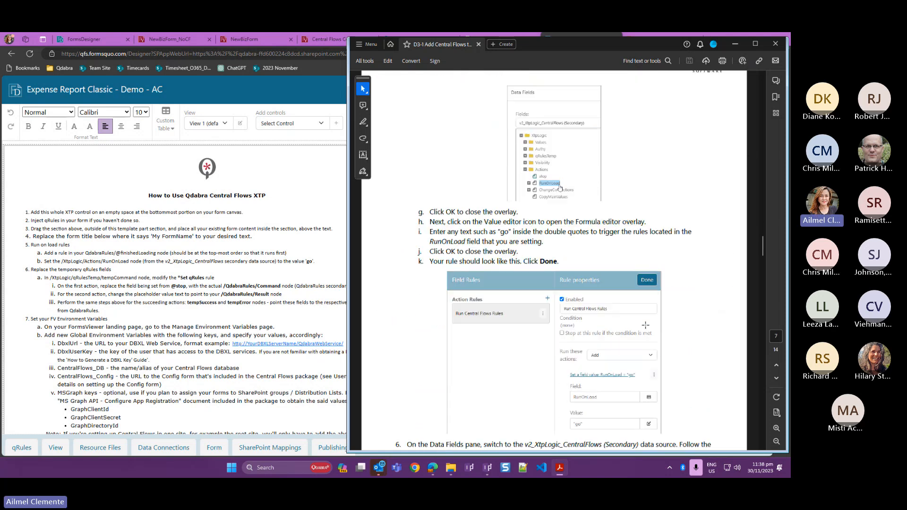
pyautogui.scroll(-5, 647, 326)
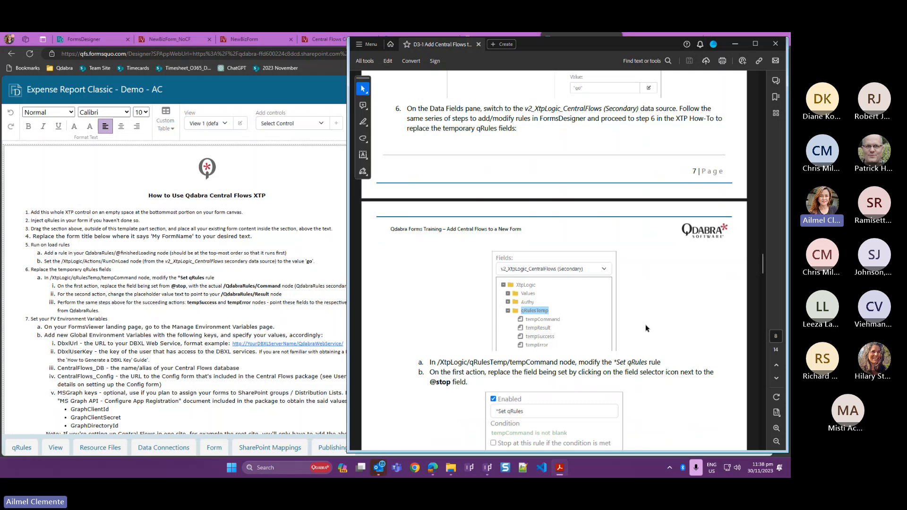
pyautogui.scroll(-1, 647, 328)
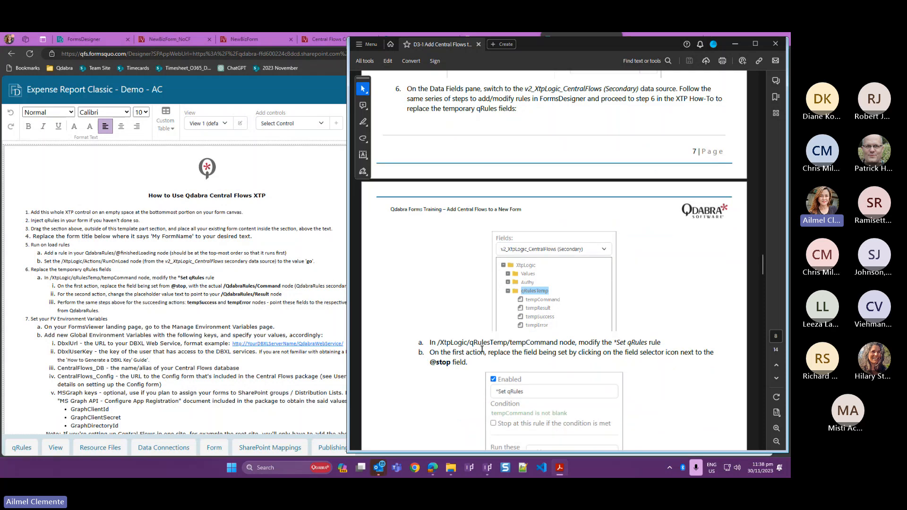
pyautogui.scroll(-3, 482, 349)
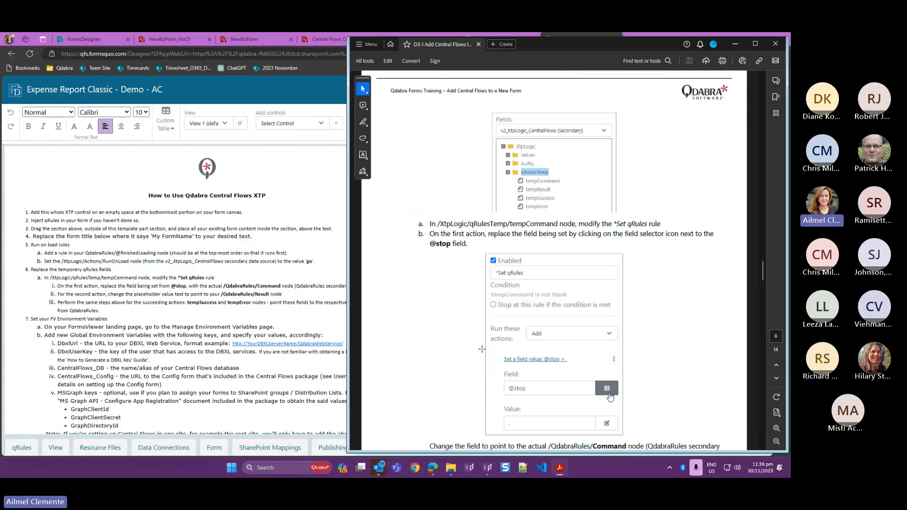
pyautogui.hotkey('alt', 'Tab')
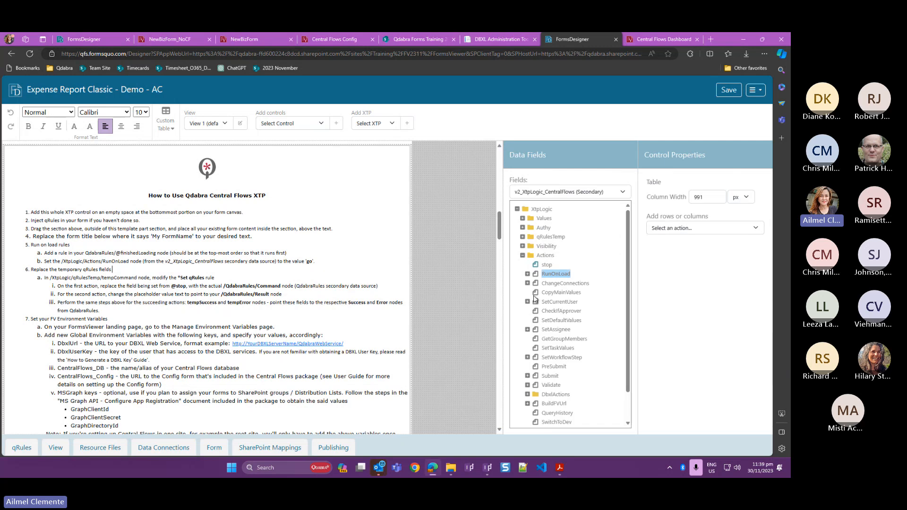
# Show the rules on qRulesTemp's tempCommand field, bringing up the *Set qRules rule
pyautogui.click(523, 236)
pyautogui.click(560, 246)
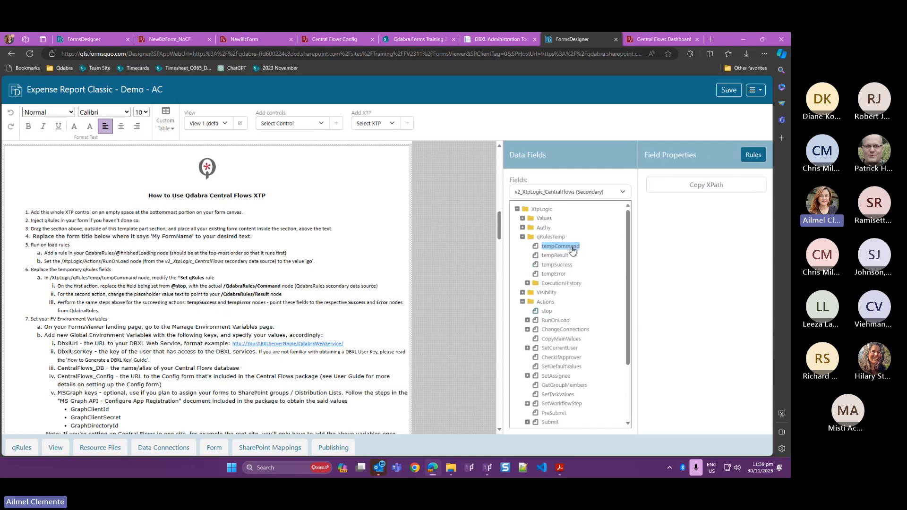
pyautogui.click(753, 155)
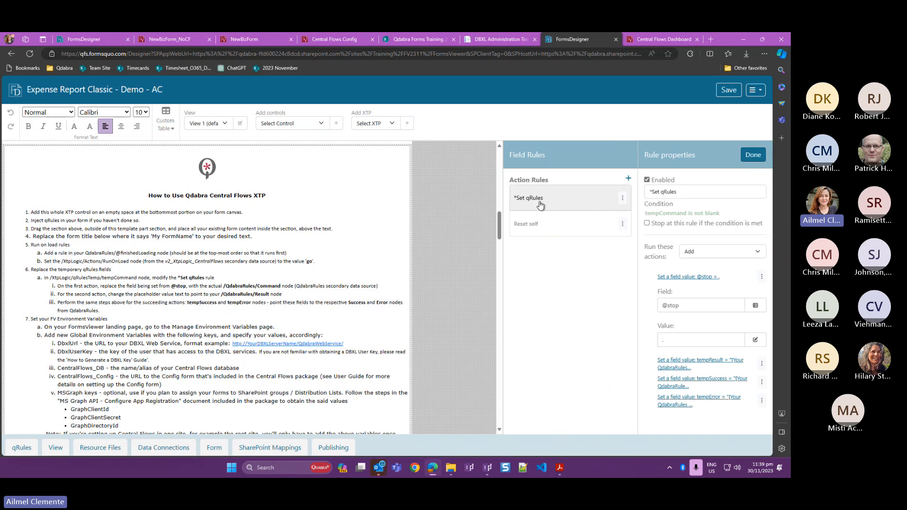
pyautogui.moveTo(652, 192); pyautogui.dragTo(691, 190)
pyautogui.click(647, 193)
# Retarget the rule's first action to the QdabraRules Command field
pyautogui.click(755, 306)
pyautogui.click(405, 142)
pyautogui.press('q')
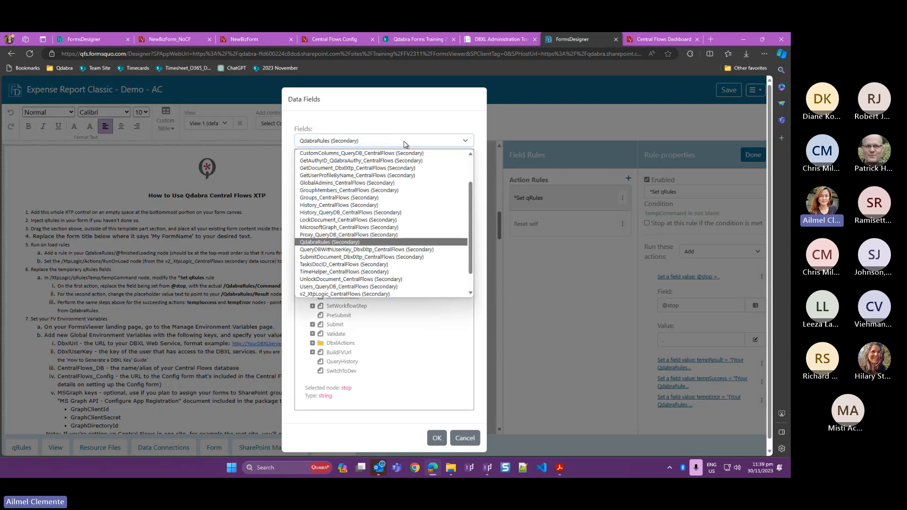
pyautogui.press('Return')
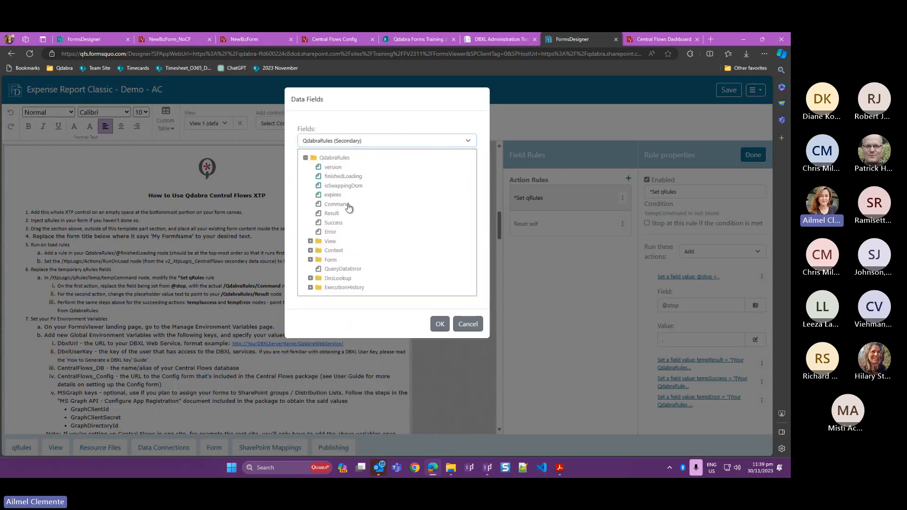
pyautogui.click(336, 204)
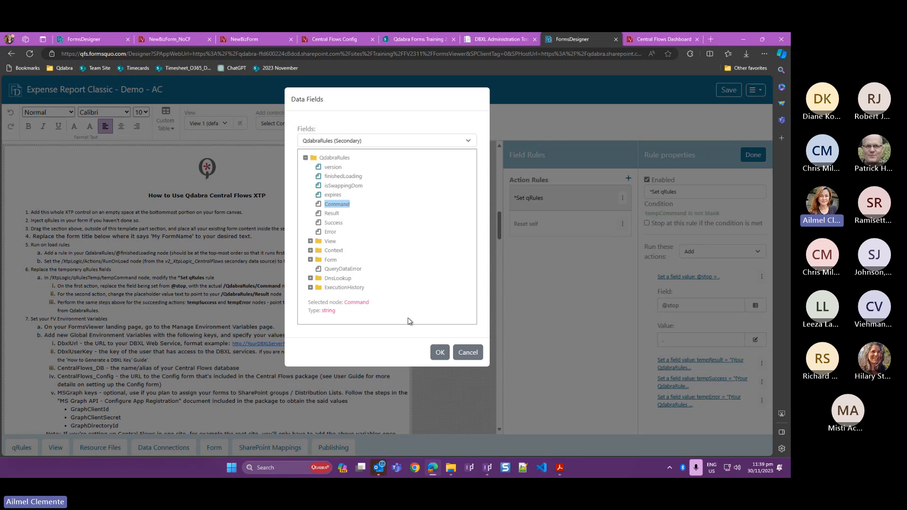
pyautogui.click(440, 352)
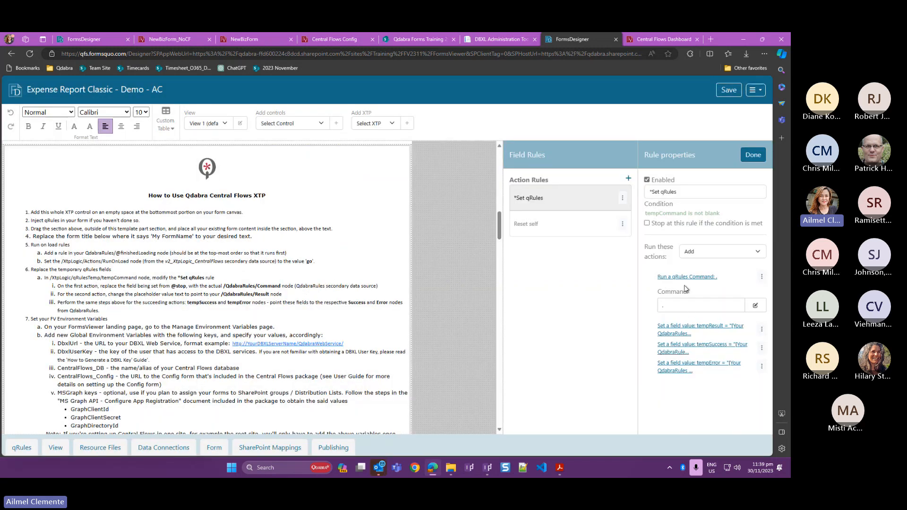
pyautogui.click(723, 331)
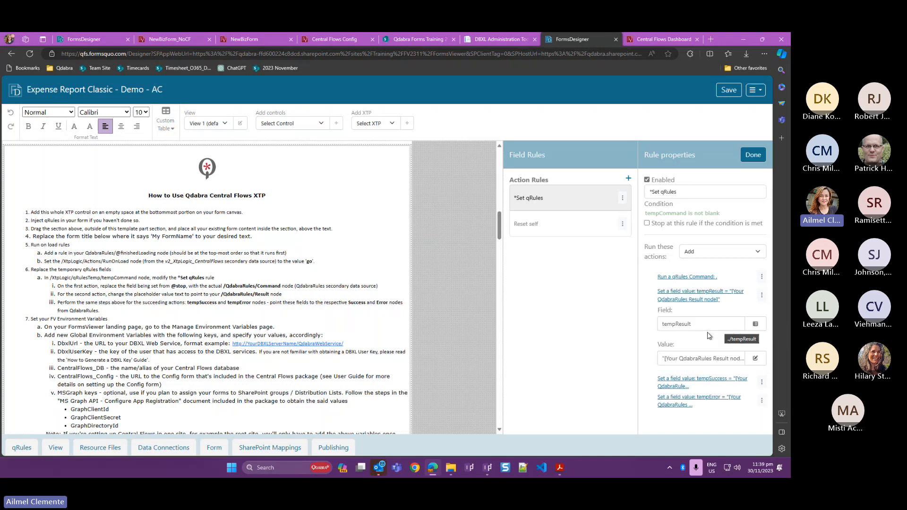
# Replace tempResult's placeholder formula with the QdabraRules Result node
pyautogui.click(755, 360)
pyautogui.moveTo(327, 135); pyautogui.dragTo(125, 123)
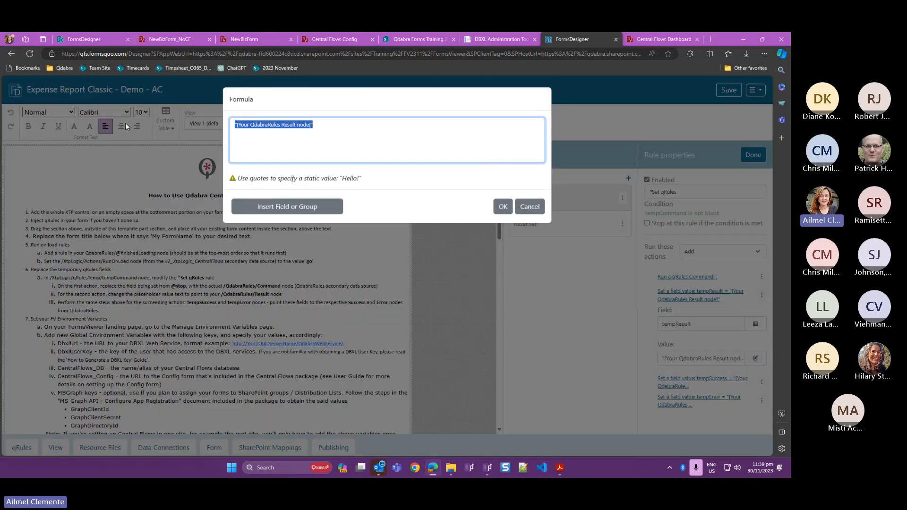
pyautogui.press('BackSpace')
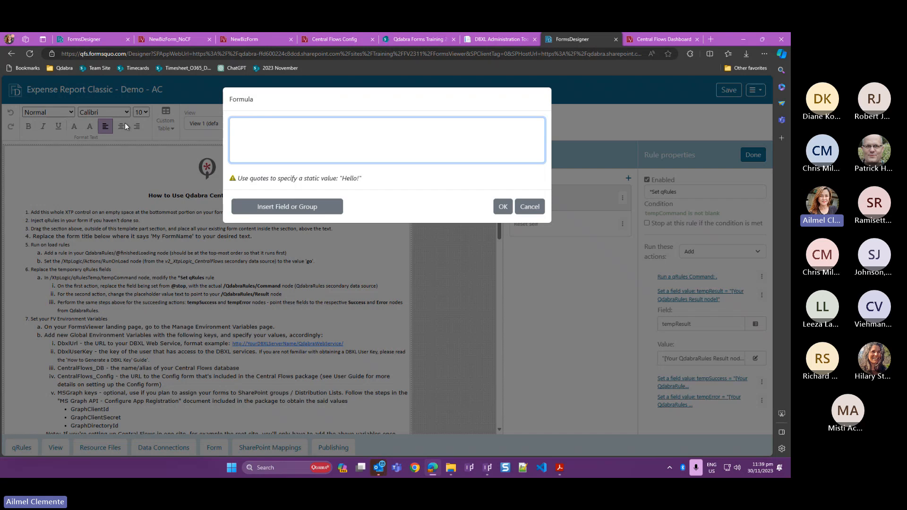
pyautogui.click(266, 206)
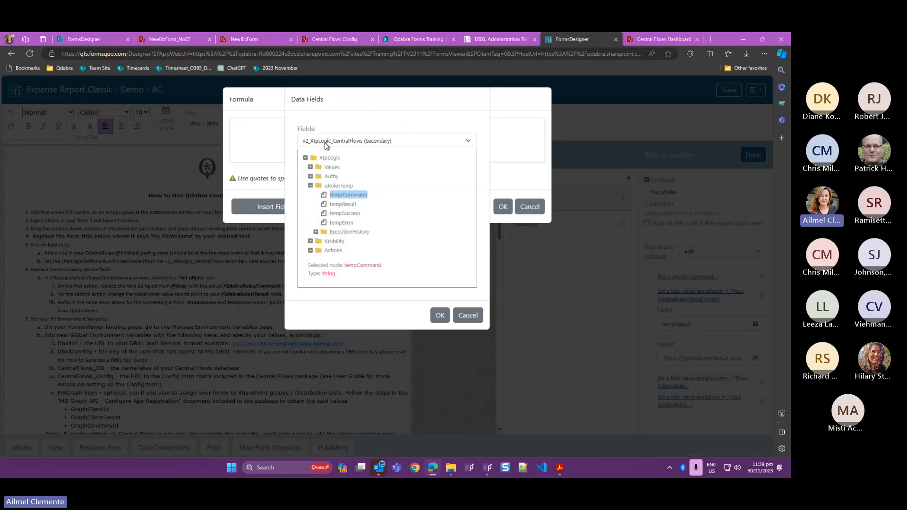
pyautogui.click(346, 141)
pyautogui.press('q')
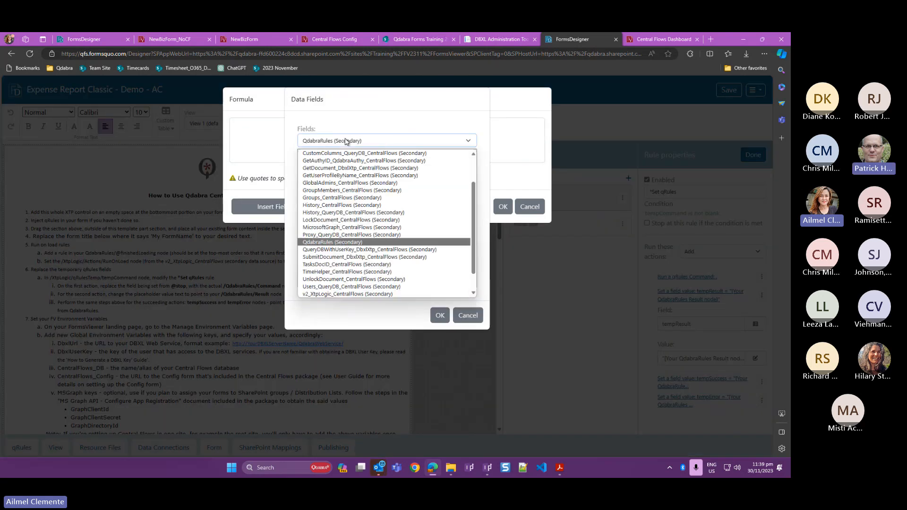
pyautogui.press('Return')
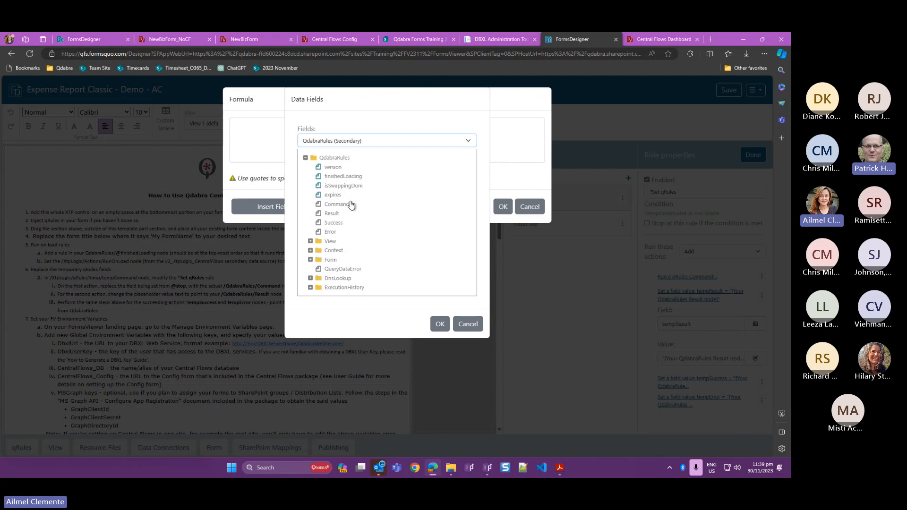
pyautogui.click(333, 212)
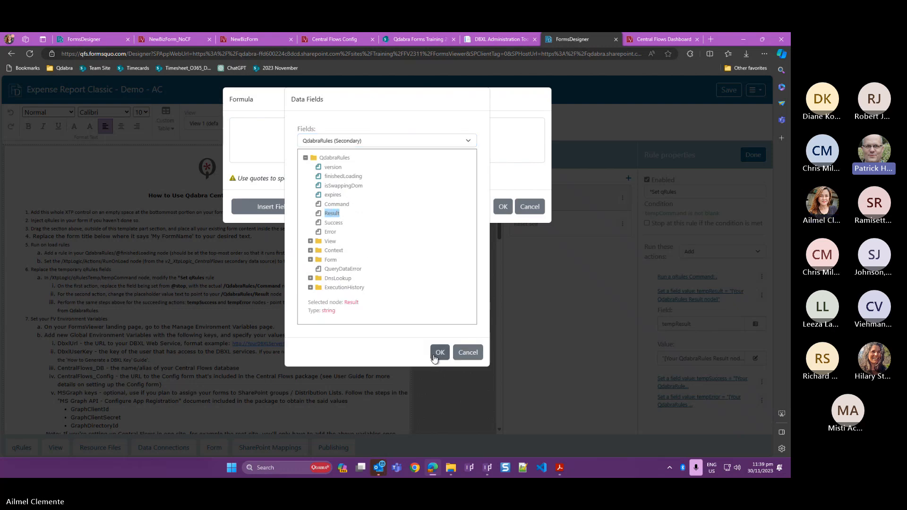
pyautogui.click(439, 353)
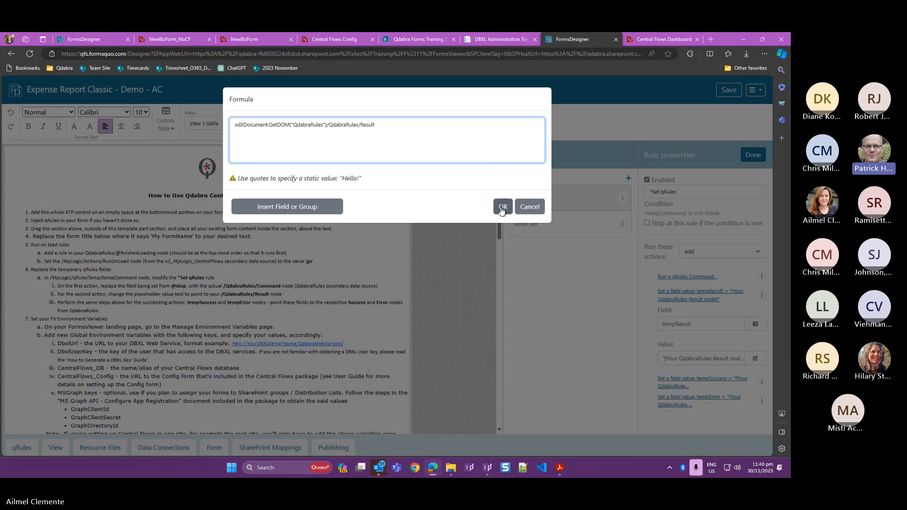
pyautogui.click(501, 210)
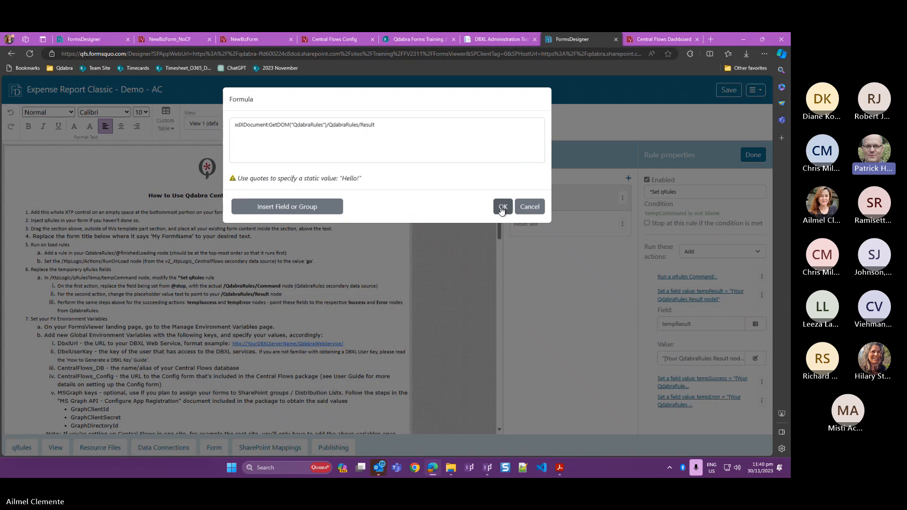
pyautogui.click(502, 208)
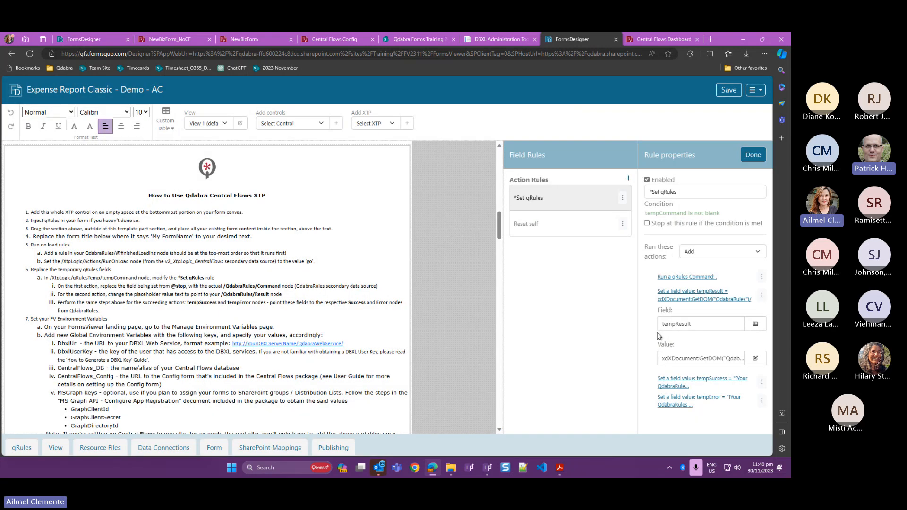
pyautogui.click(740, 380)
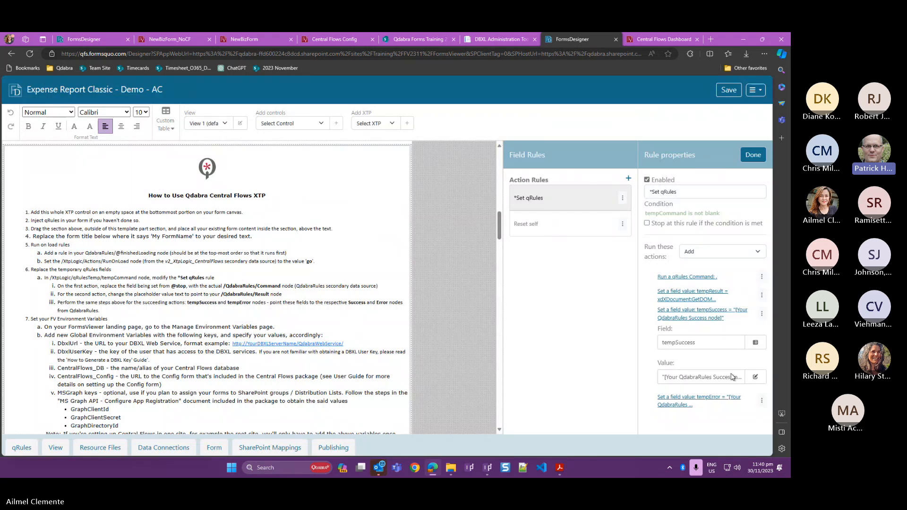
# Replace tempSuccess's placeholder formula with the QdabraRules Success node
pyautogui.click(754, 378)
pyautogui.moveTo(405, 146); pyautogui.dragTo(173, 120)
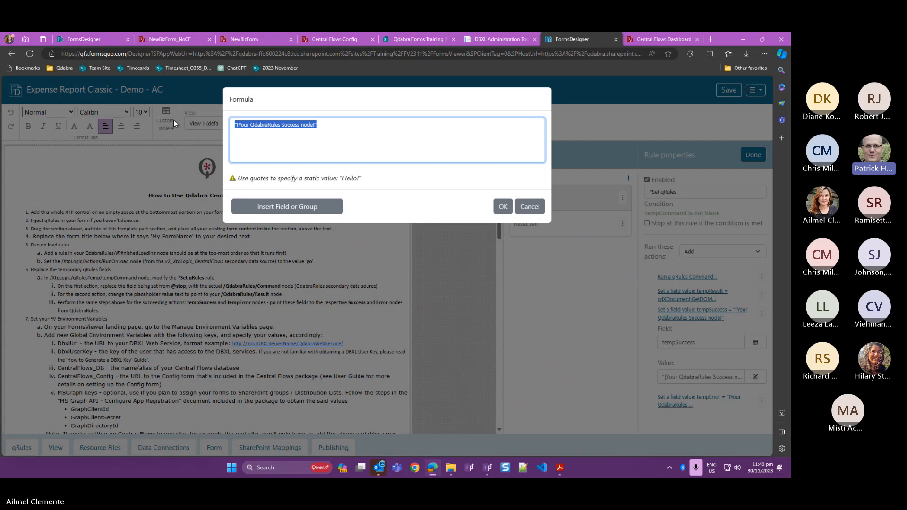
pyautogui.press('BackSpace')
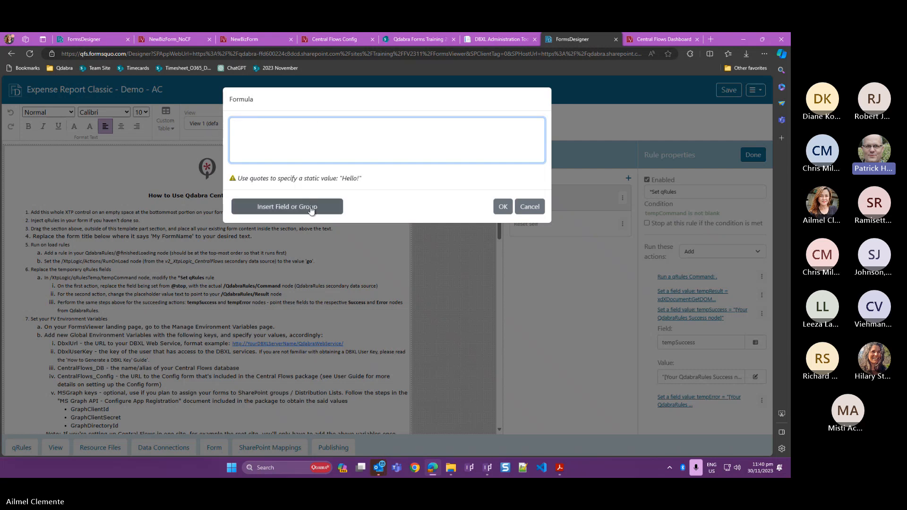
pyautogui.click(312, 206)
pyautogui.click(355, 140)
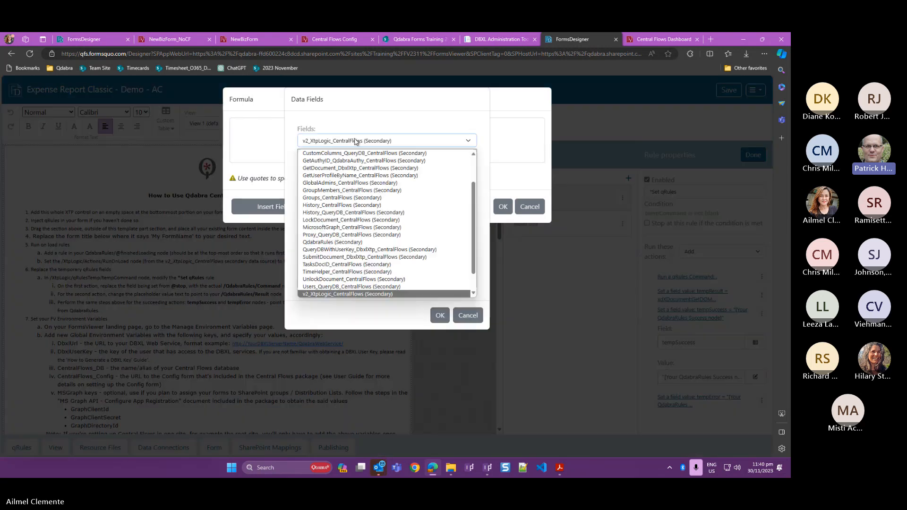
pyautogui.press('q')
pyautogui.press('Return')
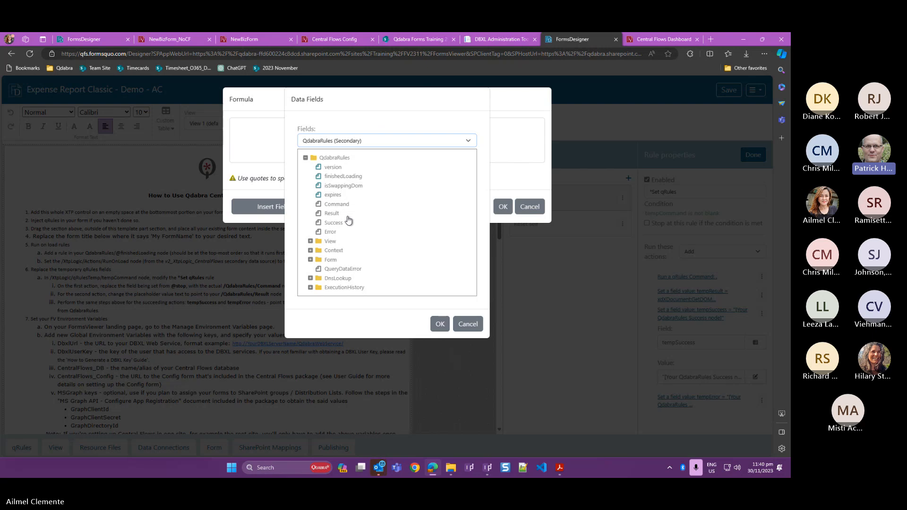
pyautogui.click(339, 223)
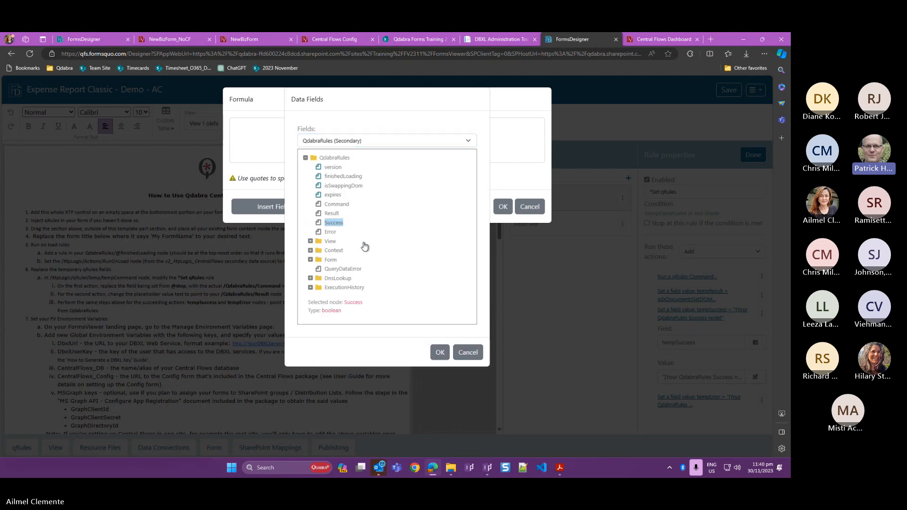
pyautogui.click(440, 352)
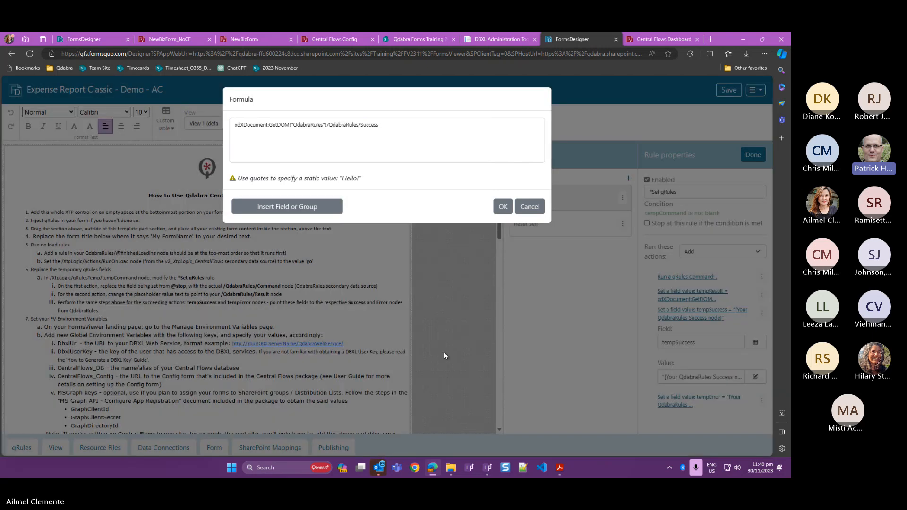
pyautogui.click(503, 208)
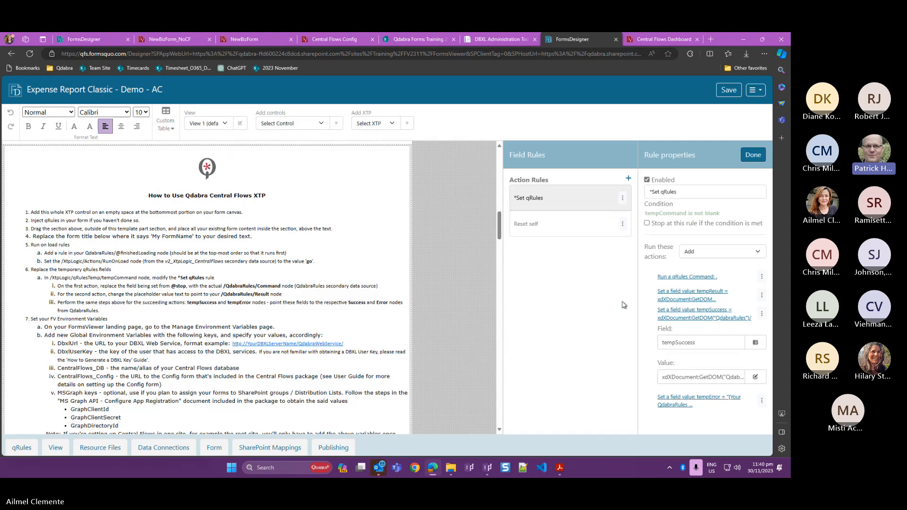
# Replace tempError's placeholder formula with the QdabraRules Error node
pyautogui.click(715, 399)
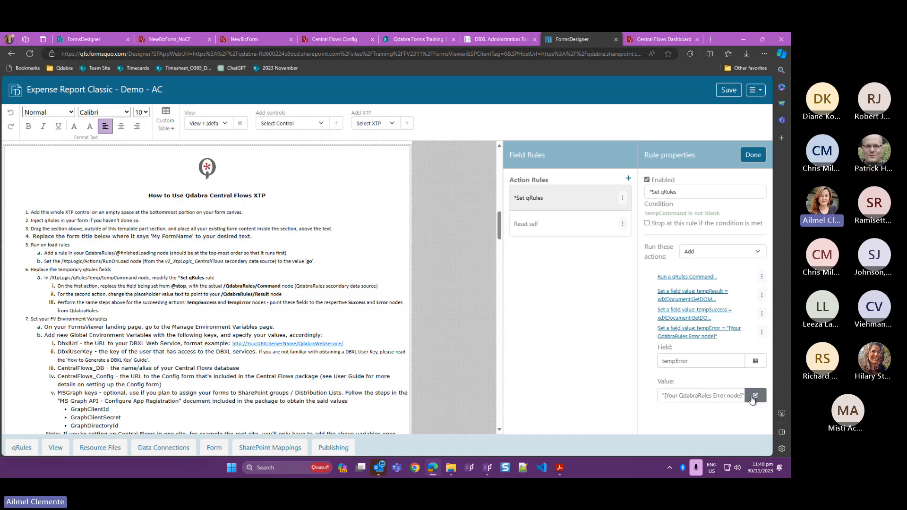
pyautogui.click(754, 397)
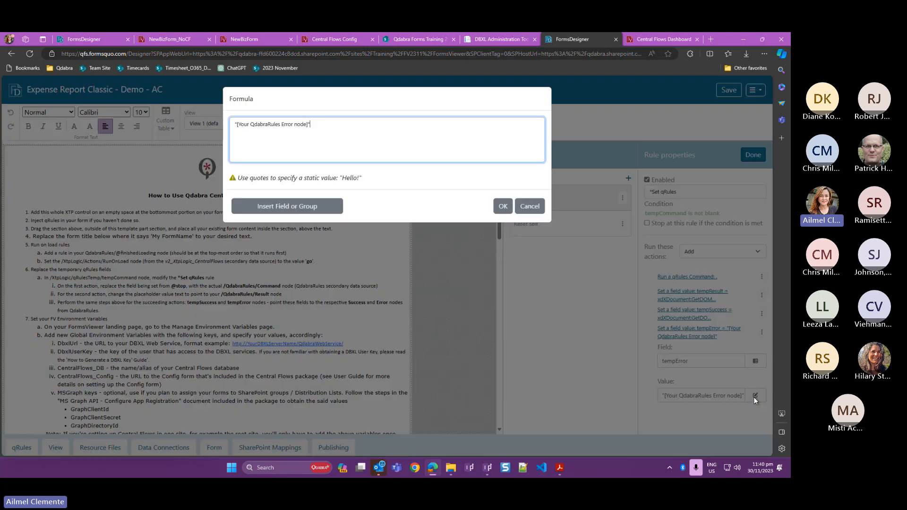
pyautogui.moveTo(376, 147); pyautogui.dragTo(202, 124)
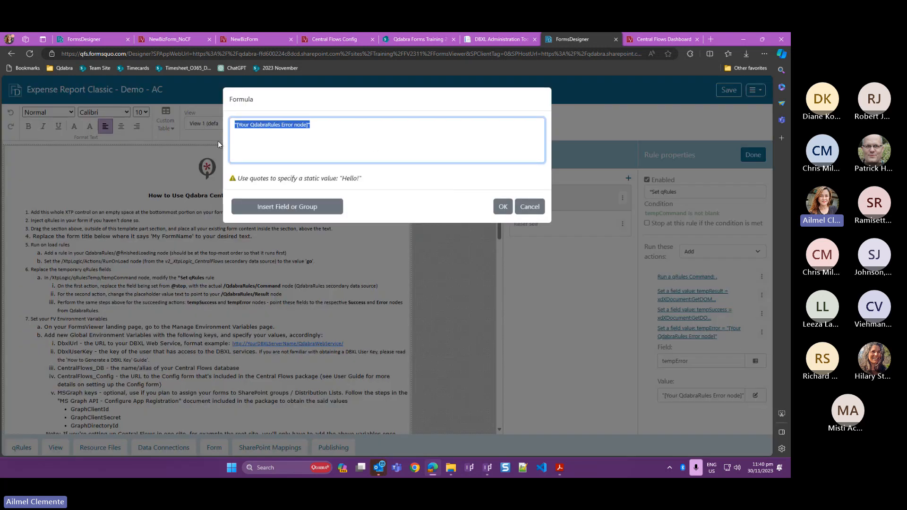
pyautogui.press('BackSpace')
pyautogui.click(310, 204)
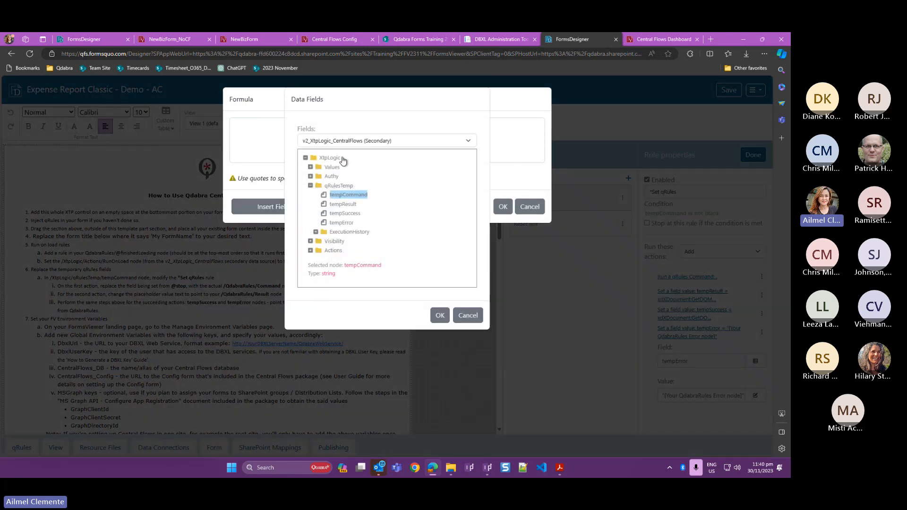
pyautogui.click(351, 144)
pyautogui.press('q')
pyautogui.press('Return')
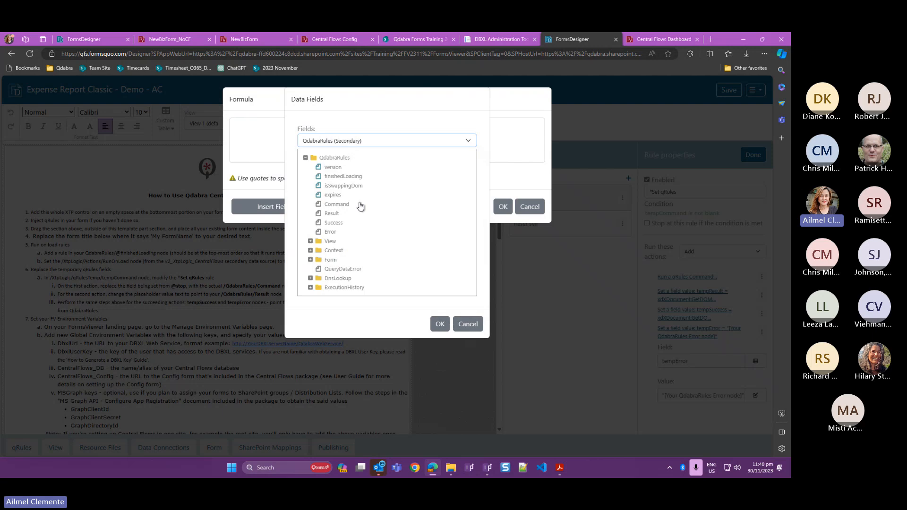
pyautogui.click(332, 232)
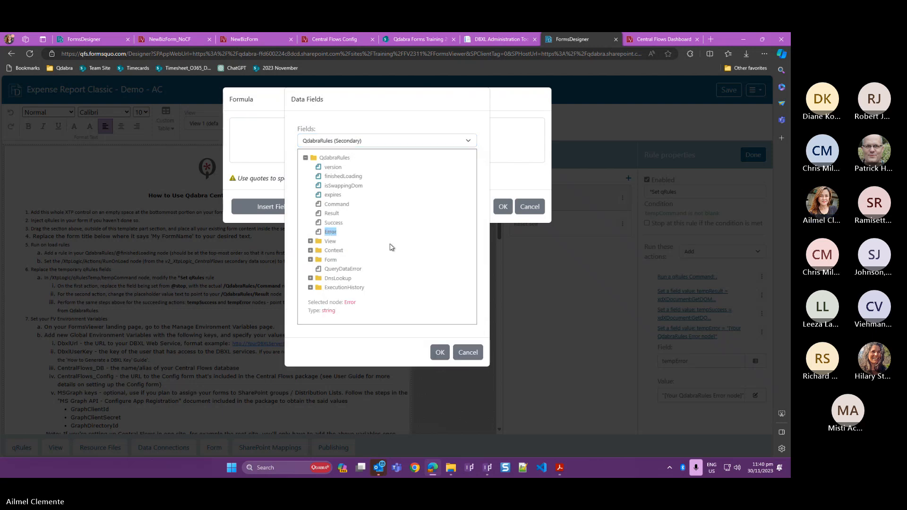
pyautogui.click(439, 350)
pyautogui.click(503, 206)
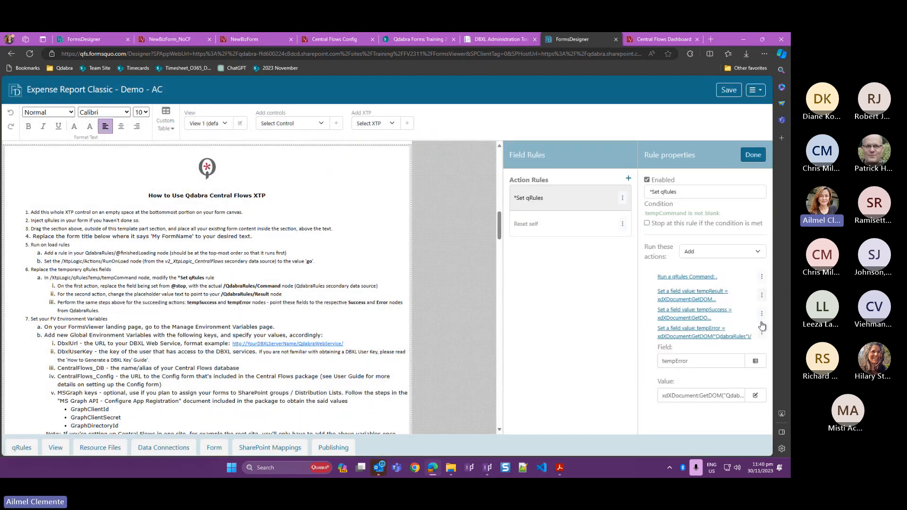
# Review the tempResult, tempSuccess and tempError formulas and finish the *Set qRules rule
pyautogui.click(698, 298)
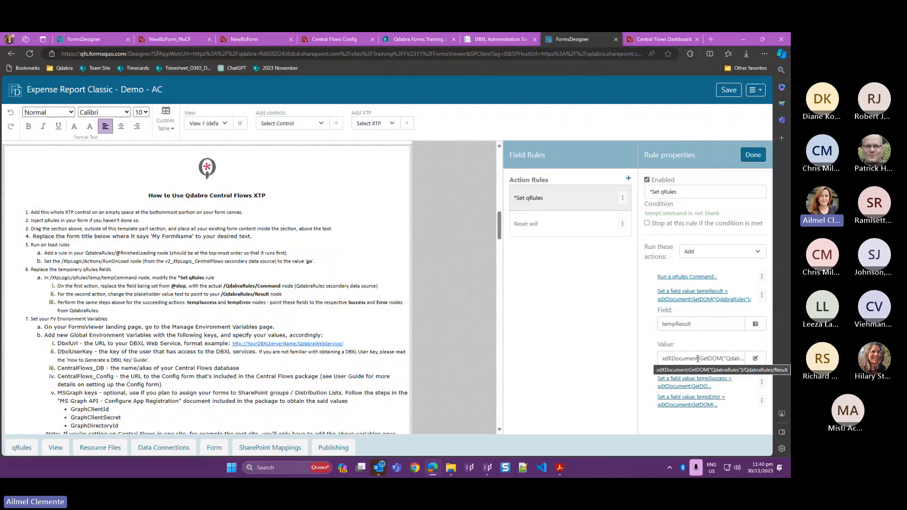
pyautogui.click(698, 382)
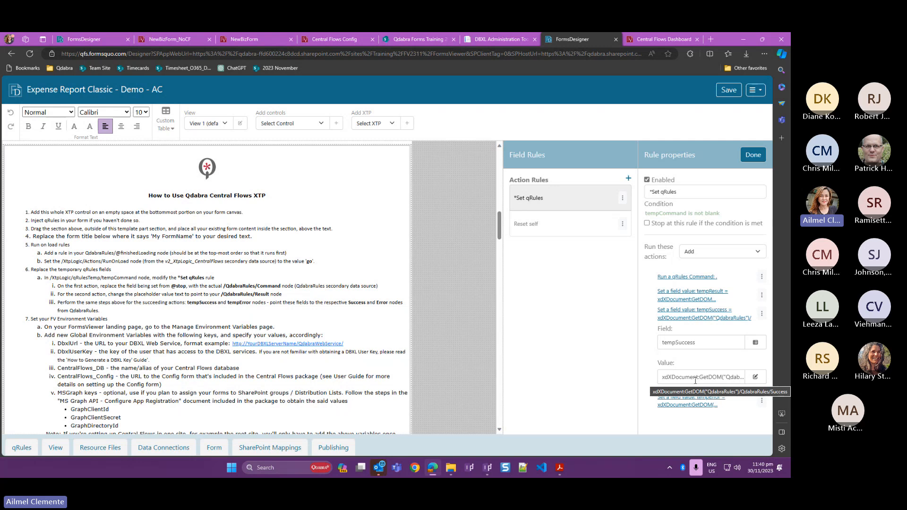
pyautogui.click(706, 405)
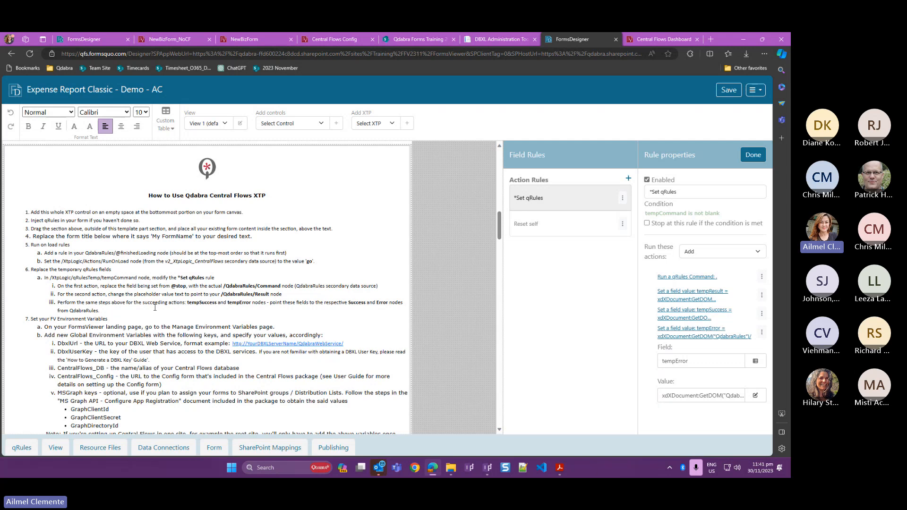
pyautogui.click(755, 159)
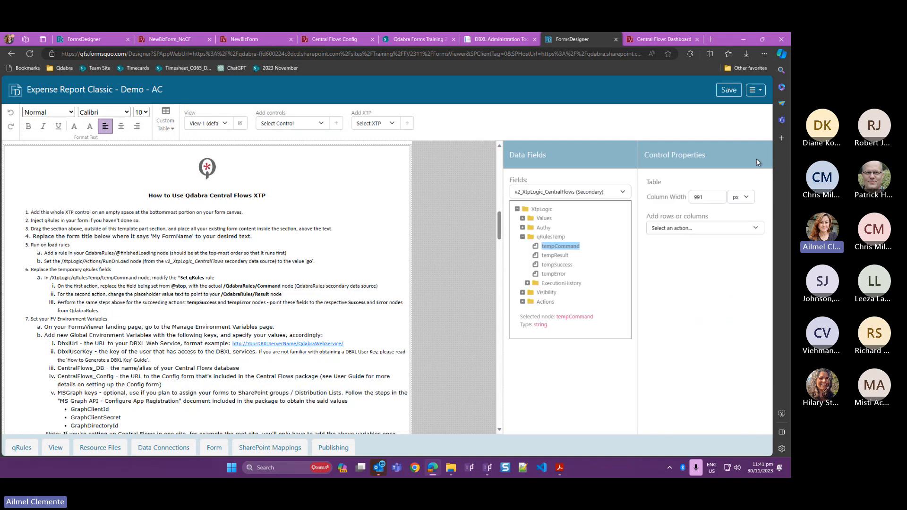
# Scroll the form's instructions down and bring the lab guide PDF forward
pyautogui.moveTo(46, 269); pyautogui.dragTo(103, 294)
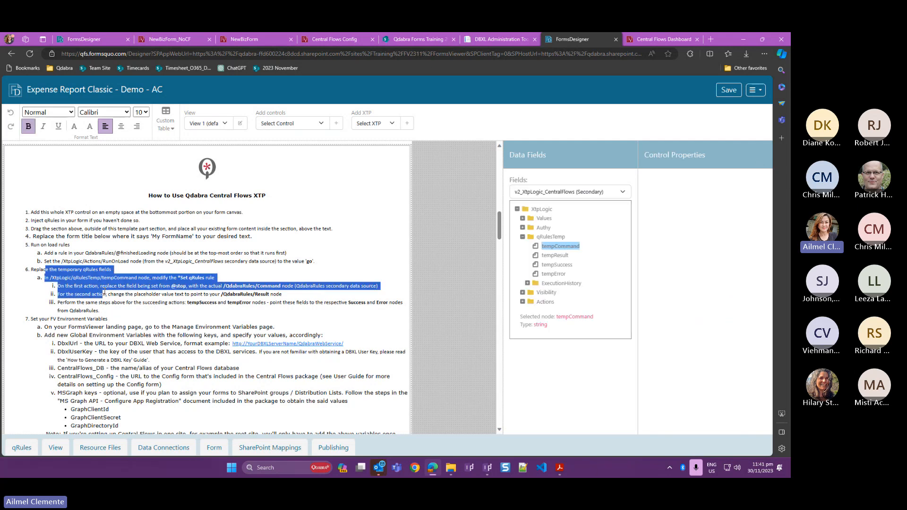
pyautogui.click(105, 294)
pyautogui.scroll(-2, 128, 289)
pyautogui.scroll(-1, 128, 289)
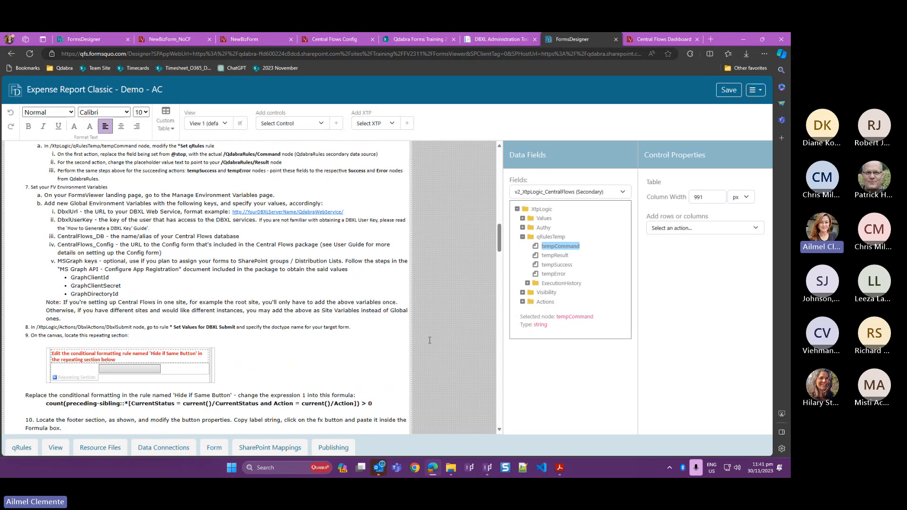
pyautogui.click(559, 467)
# Review step 7's DbxlUrl, DbxlUserKey and CentralFlows_DB variables, then return to FormsDesigner
pyautogui.scroll(-6, 639, 277)
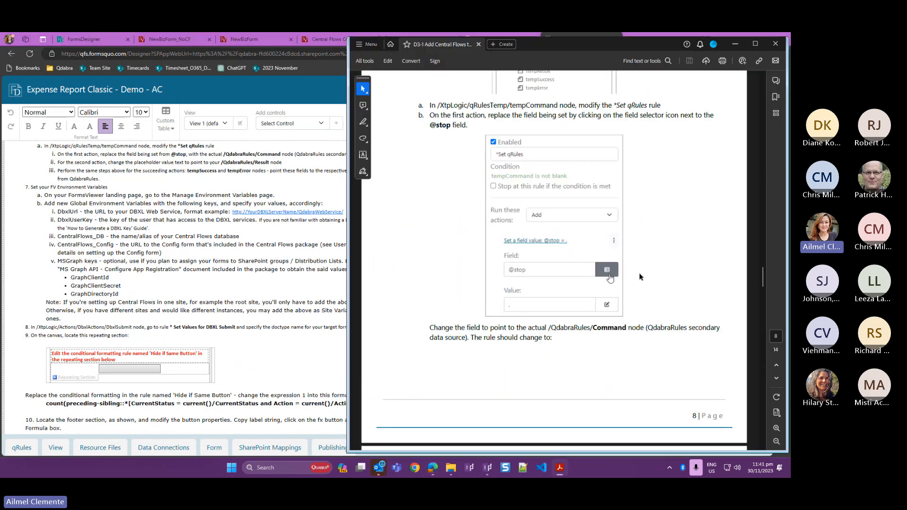
pyautogui.scroll(-5, 639, 277)
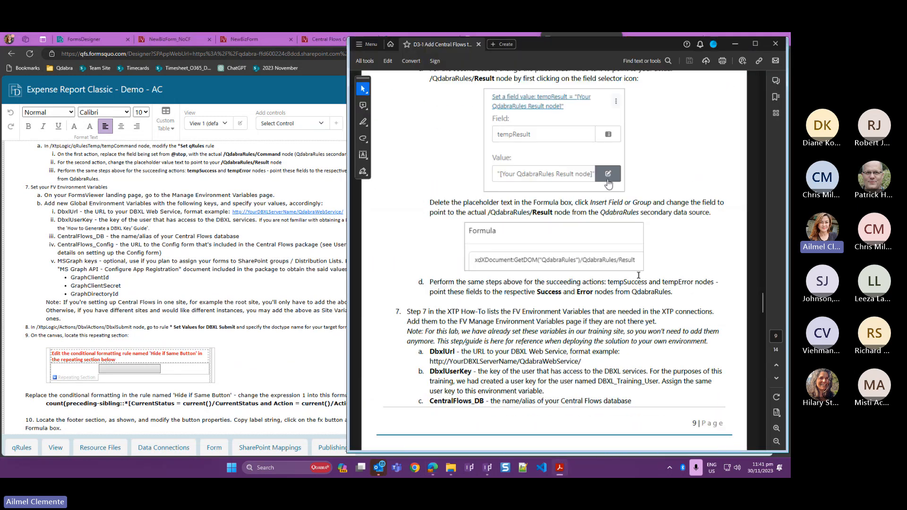
pyautogui.scroll(-3, 638, 275)
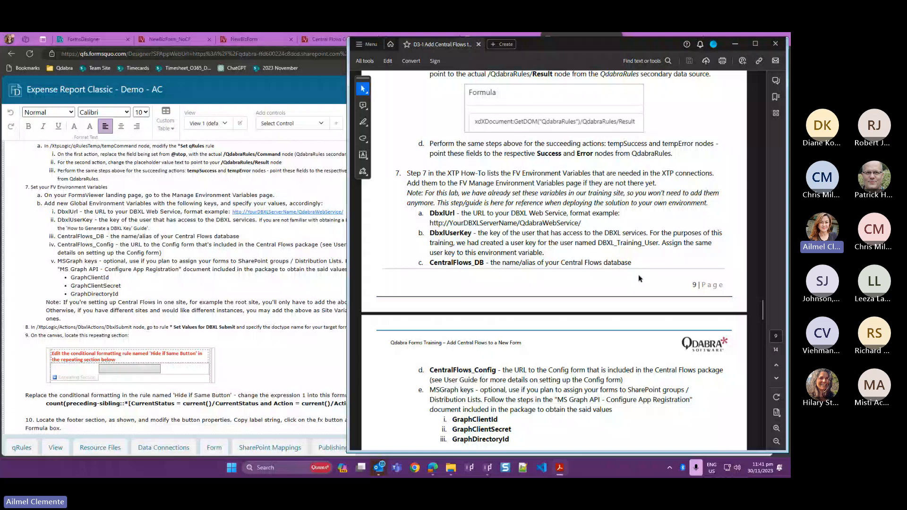
pyautogui.scroll(-1, 639, 277)
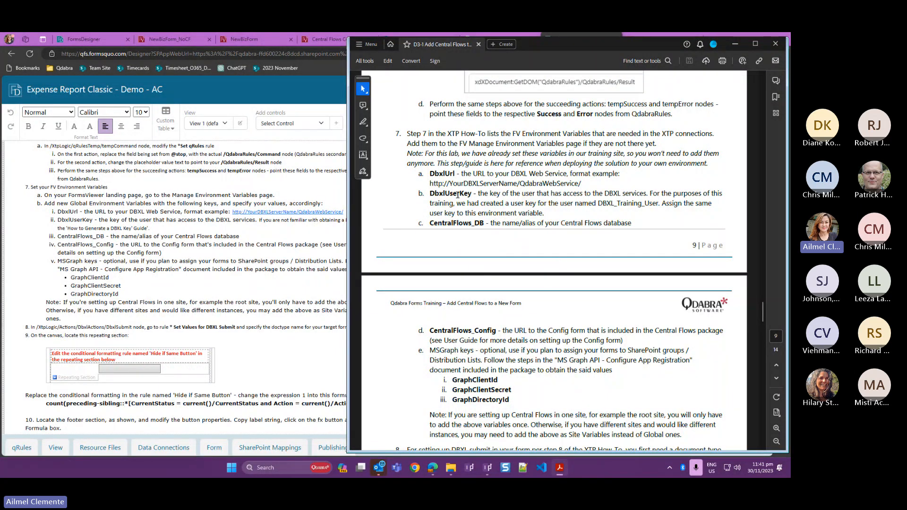
pyautogui.doubleClick(443, 173)
pyautogui.doubleClick(457, 193)
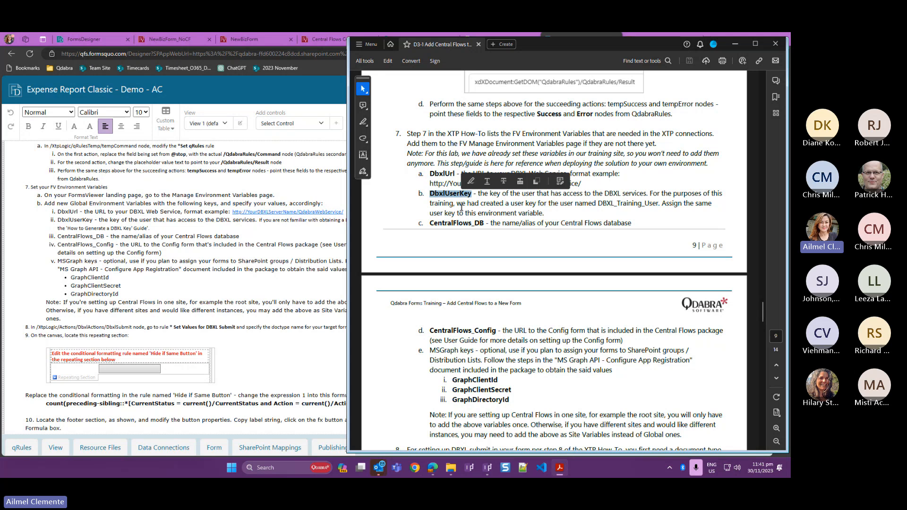
pyautogui.doubleClick(463, 224)
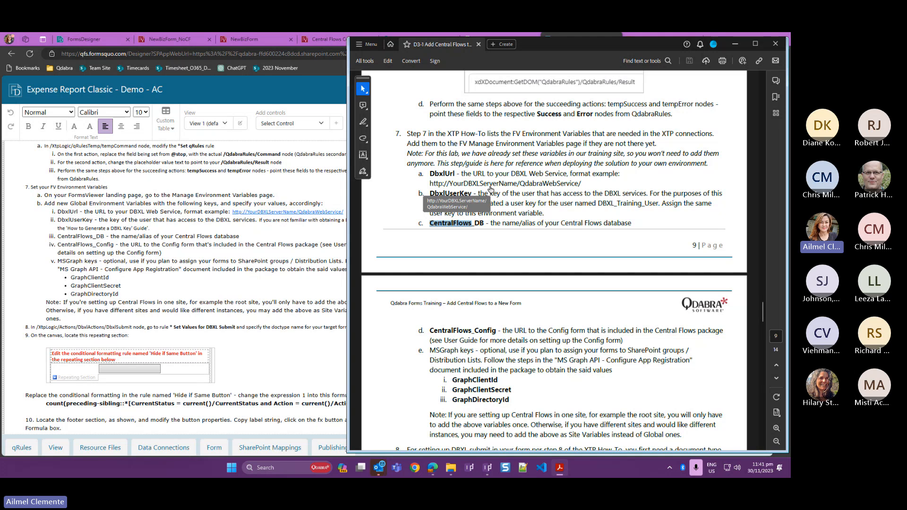
pyautogui.click(308, 233)
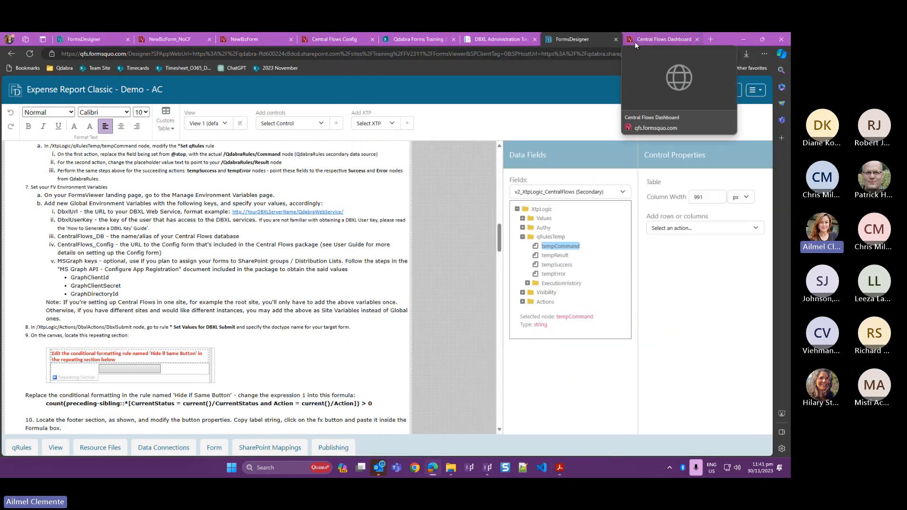
pyautogui.click(755, 90)
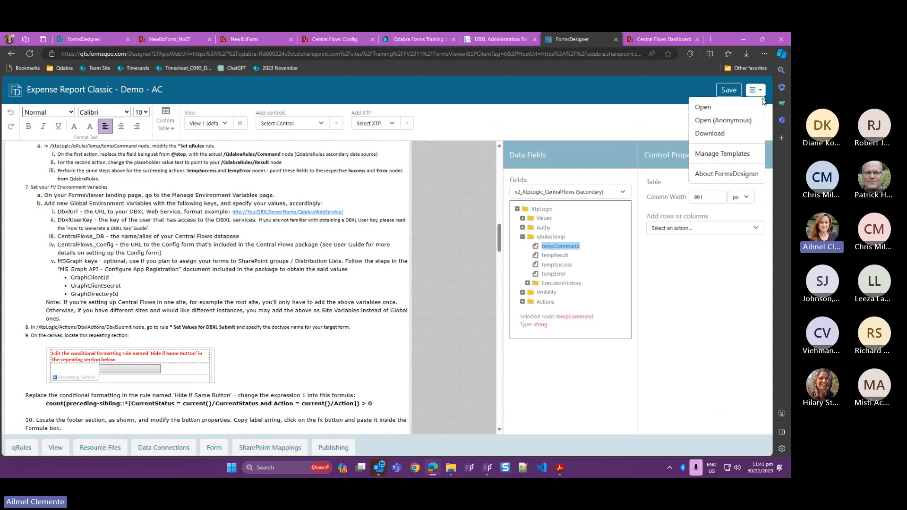
# Go through Manage Templates back to FormsViewer's main page and open Manage Environment Variables
pyautogui.click(738, 153)
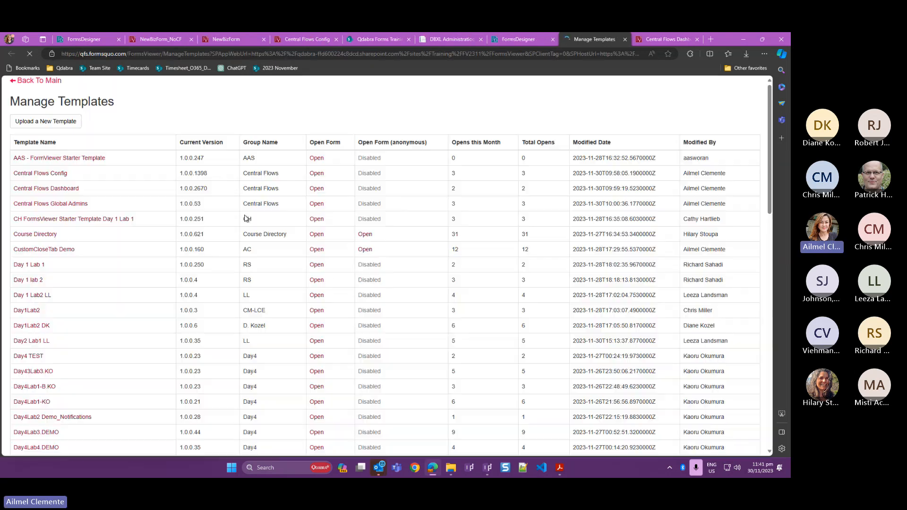
pyautogui.click(55, 139)
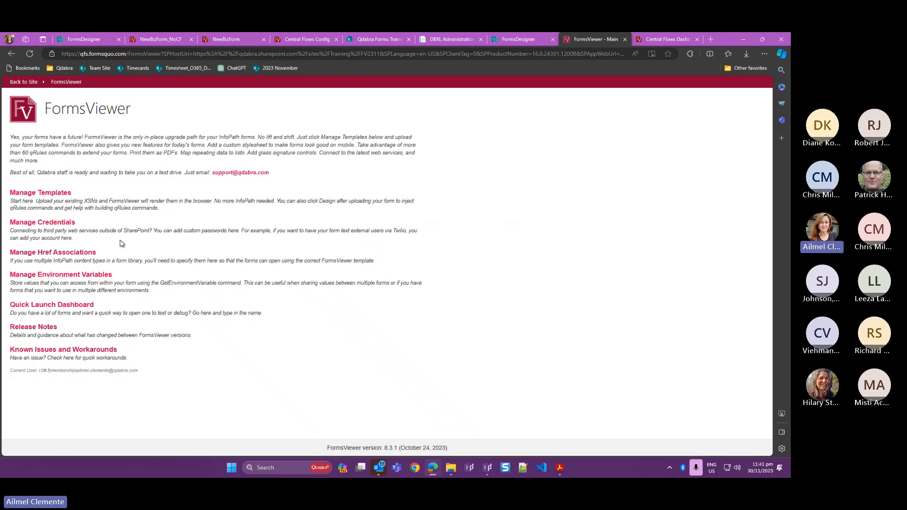
pyautogui.click(74, 278)
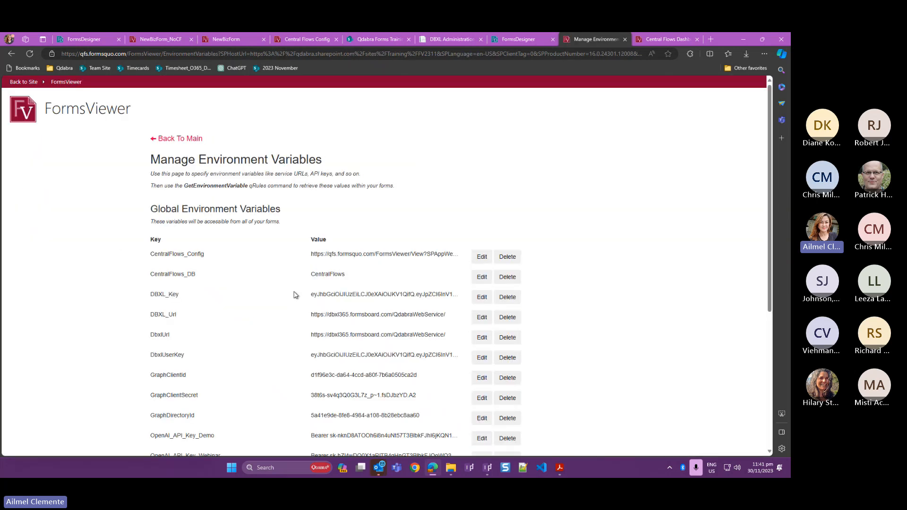
# Check the global DbxlUrl variable with its server address and the global DbxlUserKey
pyautogui.scroll(-2, 294, 295)
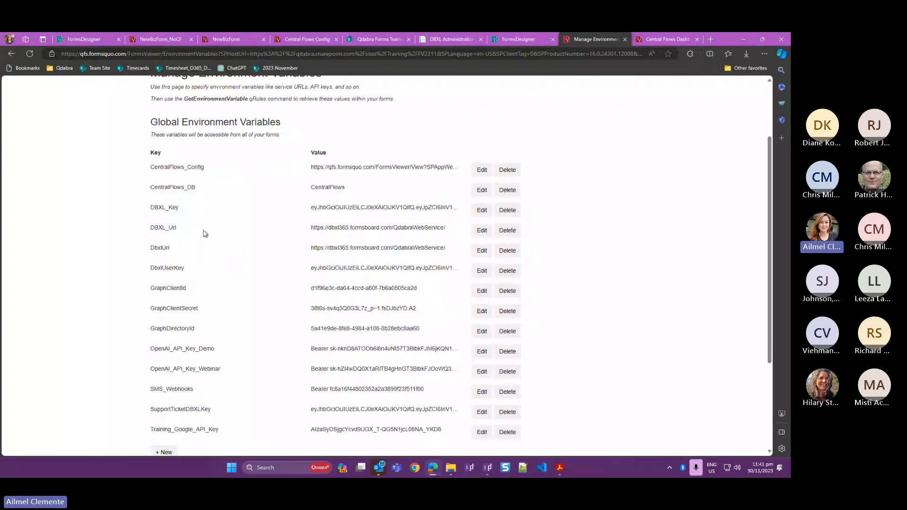
pyautogui.scroll(-1, 204, 233)
pyautogui.moveTo(154, 201); pyautogui.dragTo(175, 204)
pyautogui.doubleClick(160, 221)
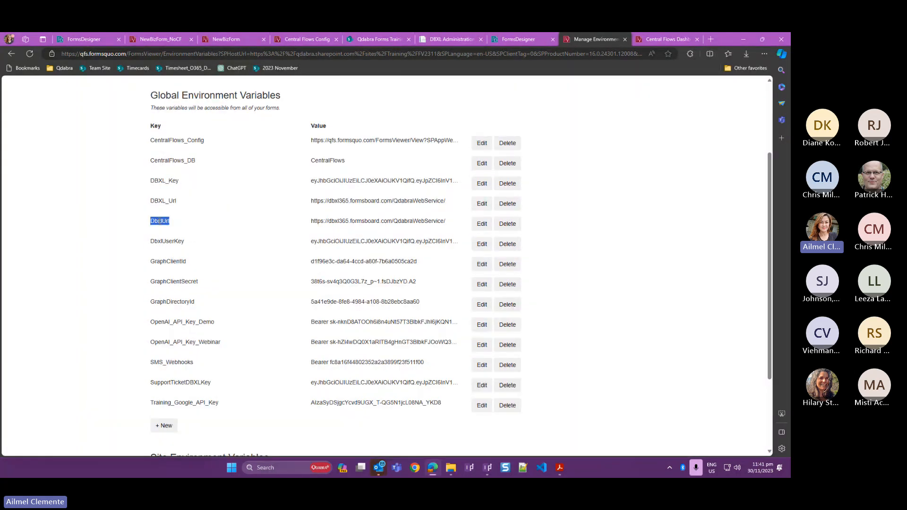
pyautogui.moveTo(334, 220); pyautogui.dragTo(398, 221)
pyautogui.click(280, 242)
pyautogui.doubleClick(167, 241)
pyautogui.click(313, 243)
# Check the site-level DbxlUserKey under Site Environment Variables
pyautogui.scroll(-3, 280, 263)
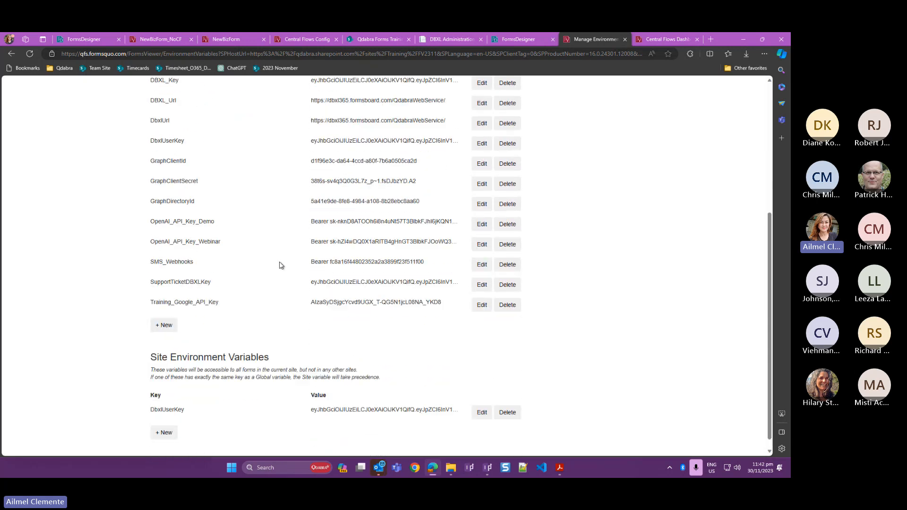
pyautogui.moveTo(173, 346); pyautogui.dragTo(228, 346)
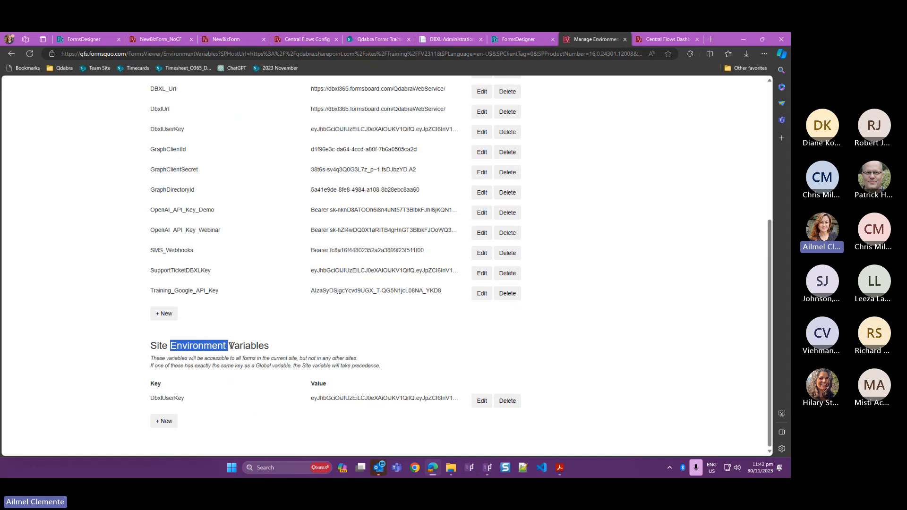
pyautogui.click(230, 370)
pyautogui.doubleClick(162, 401)
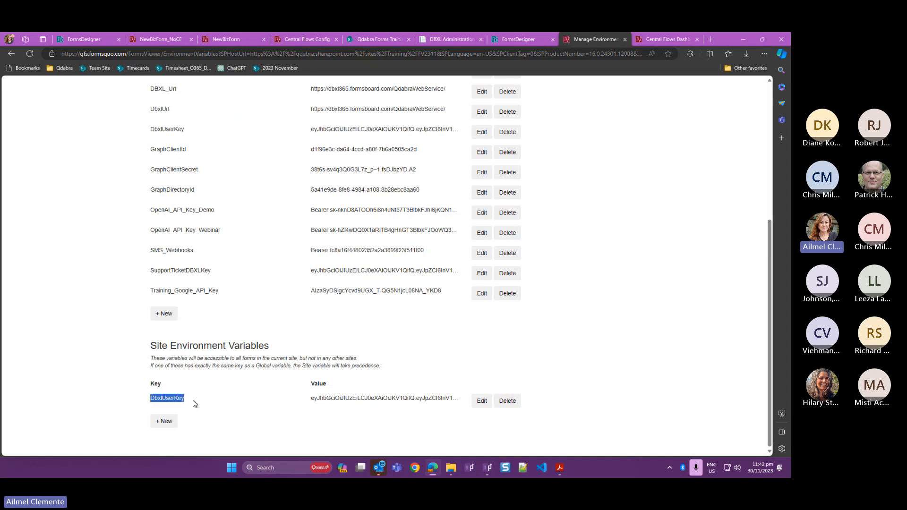
pyautogui.click(195, 403)
pyautogui.moveTo(316, 398); pyautogui.dragTo(368, 398)
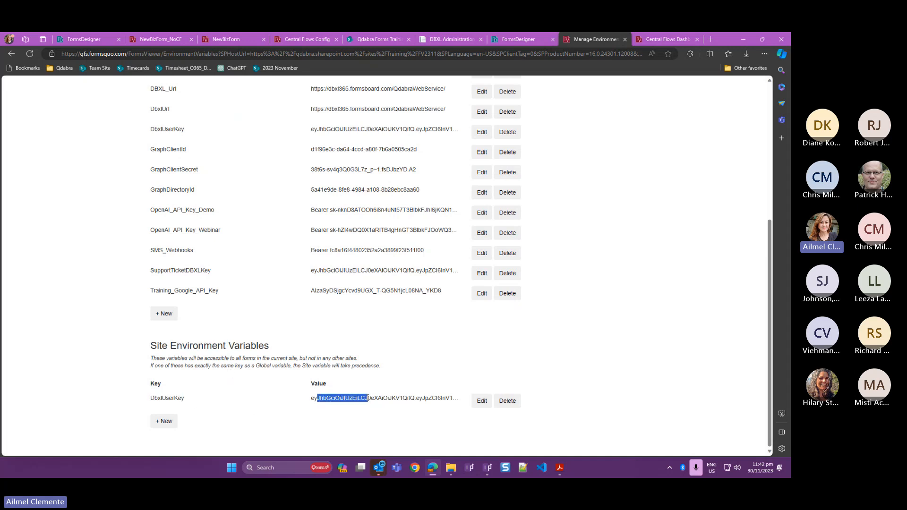
pyautogui.click(367, 398)
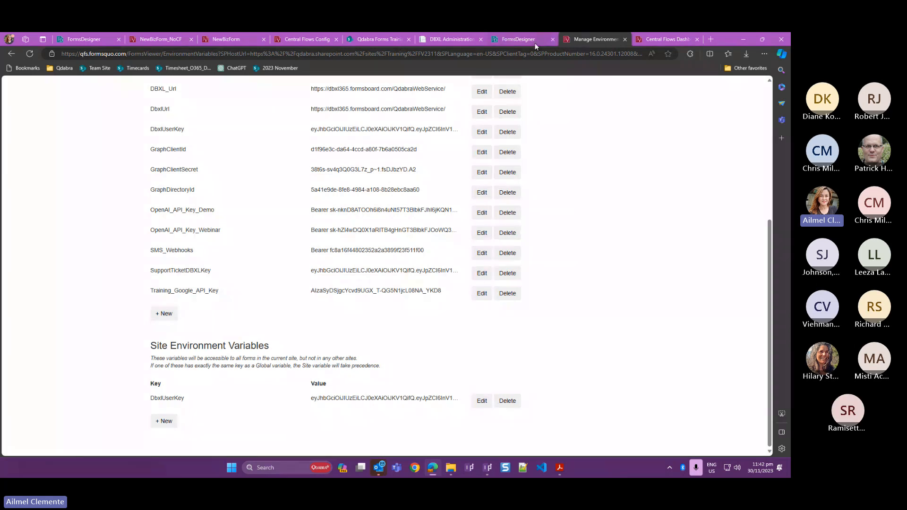
# Read step 8 on the ExpenseReport_Training_FV2311 doctype with traininguser permissions, then return to the browser
pyautogui.click(559, 468)
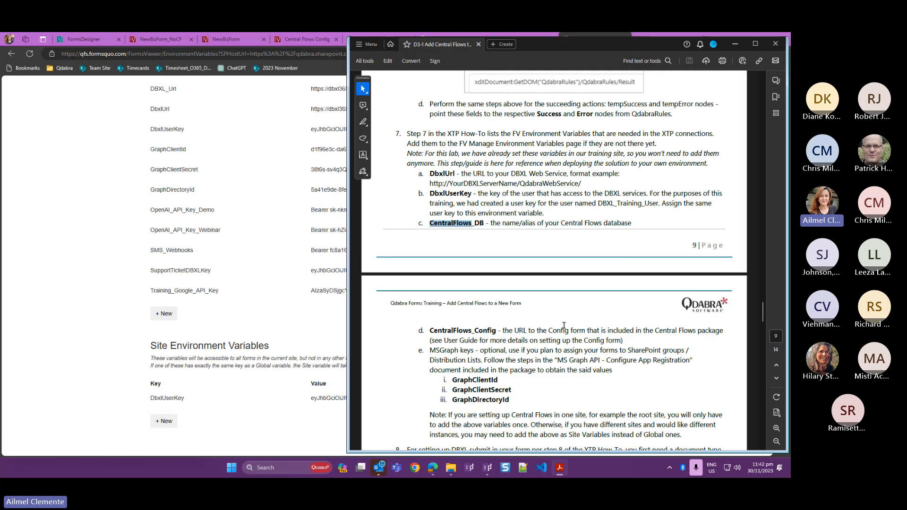
pyautogui.doubleClick(452, 173)
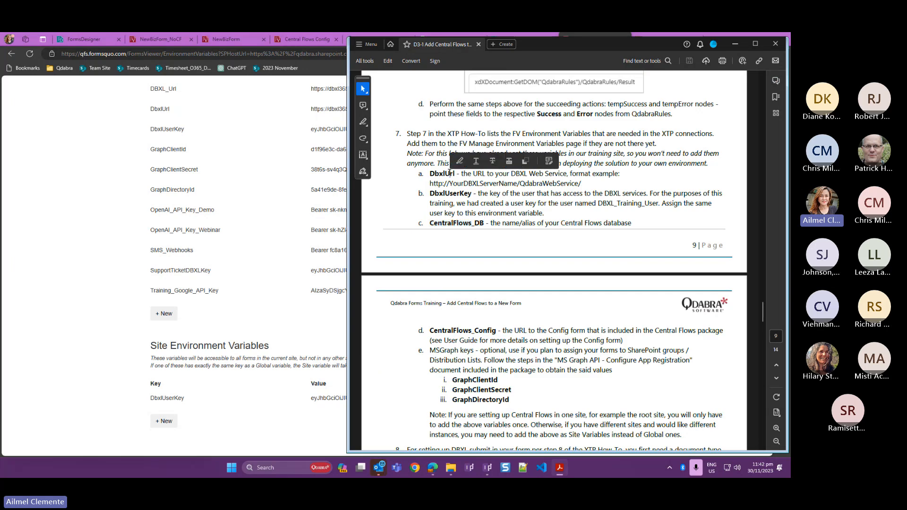
pyautogui.scroll(-4, 492, 363)
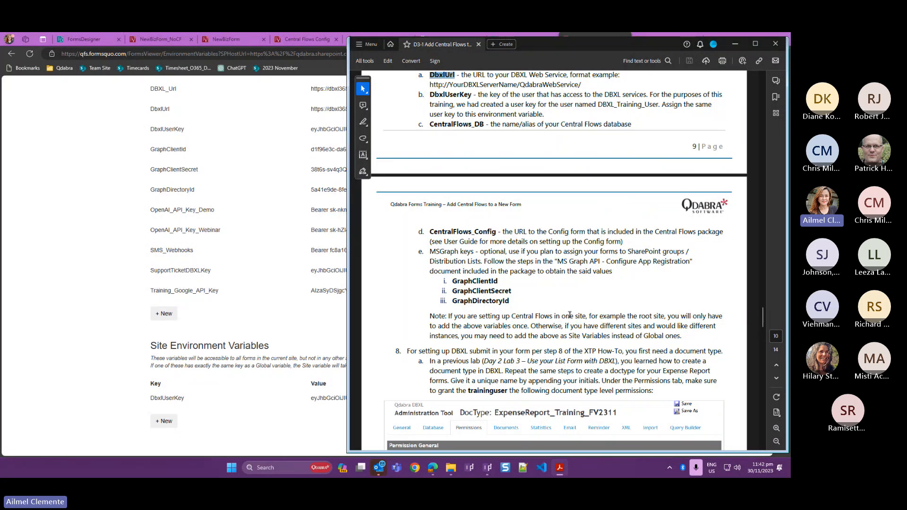
pyautogui.scroll(-5, 570, 315)
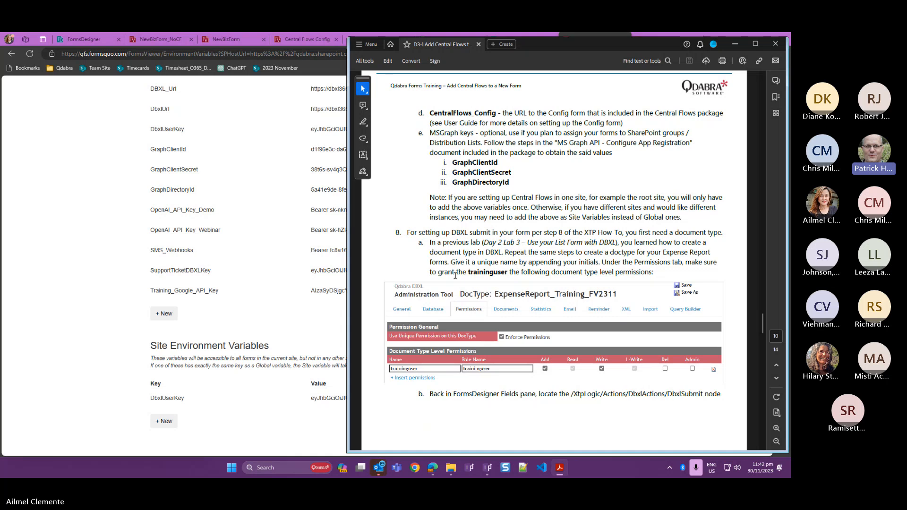
pyautogui.scroll(1, 455, 276)
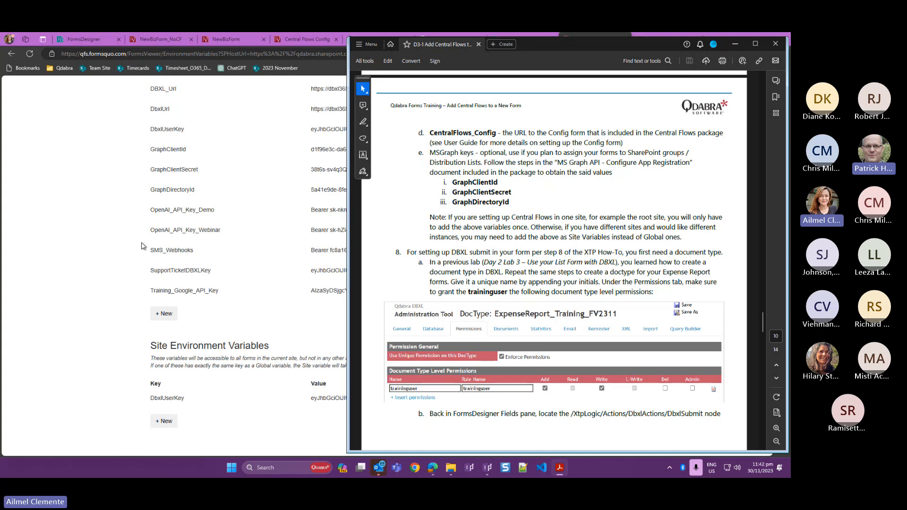
pyautogui.hotkey('alt', 'Tab')
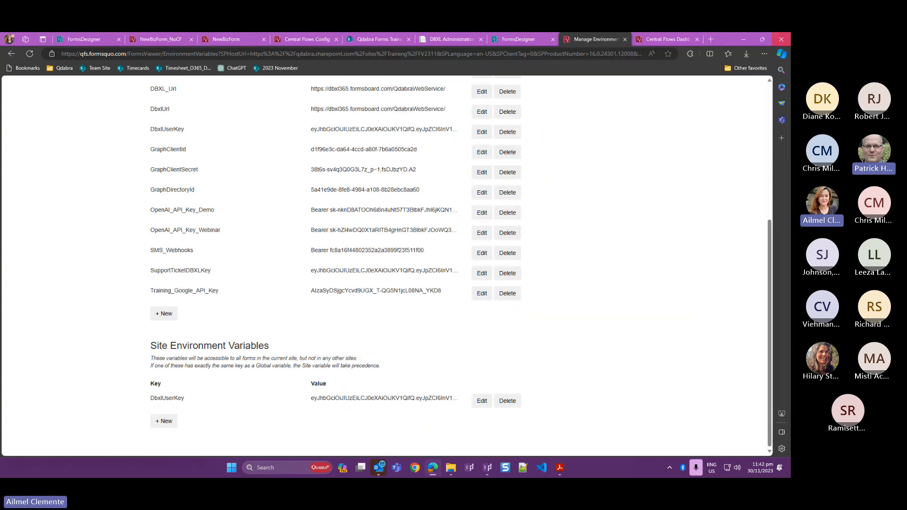
pyautogui.click(535, 41)
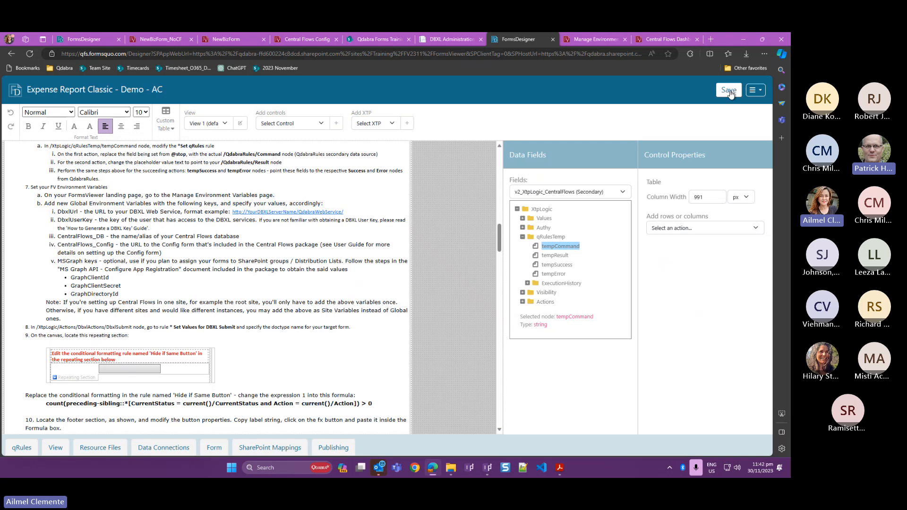
# Save the Expense Report Classic - Demo - AC form, check the lab guide, then return to DBXL
pyautogui.click(729, 91)
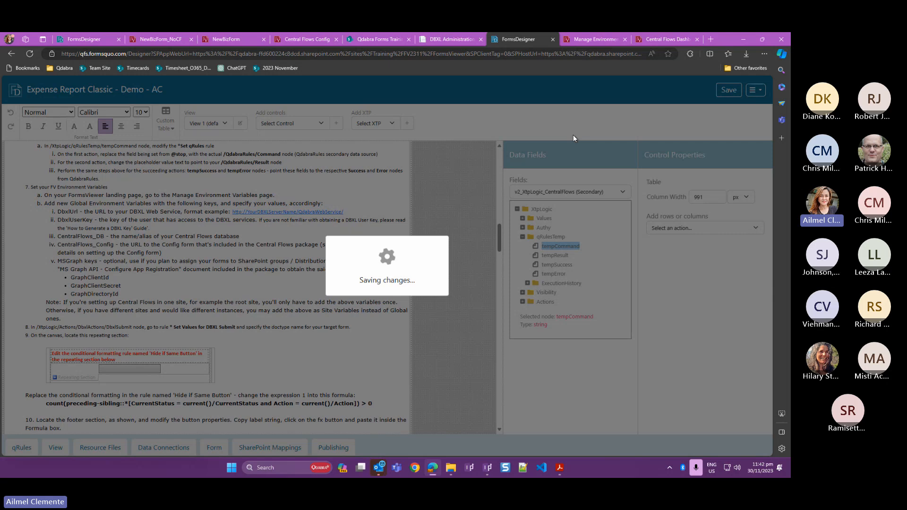
pyautogui.click(566, 470)
pyautogui.scroll(-2, 631, 313)
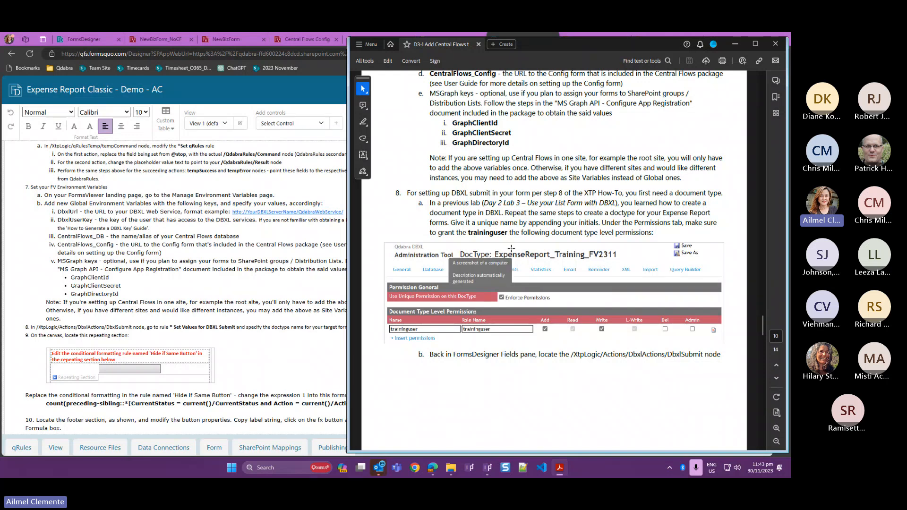
pyautogui.click(321, 261)
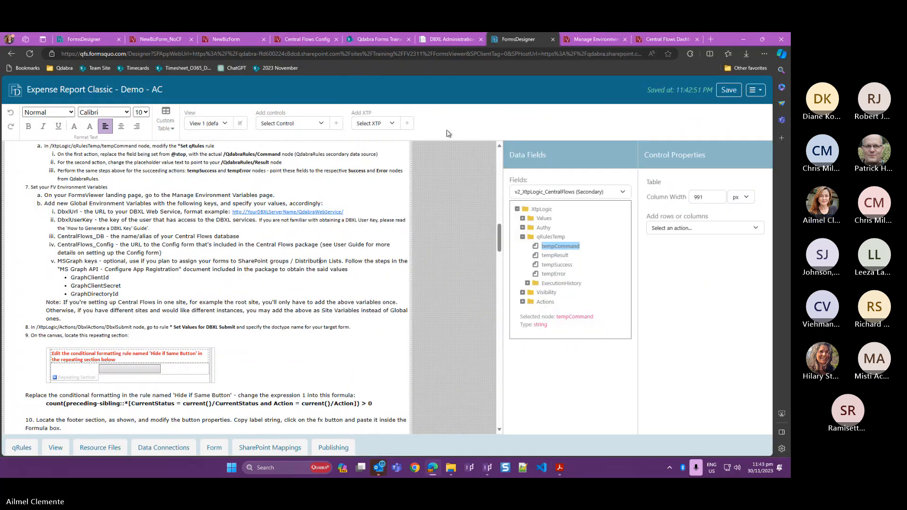
pyautogui.click(447, 41)
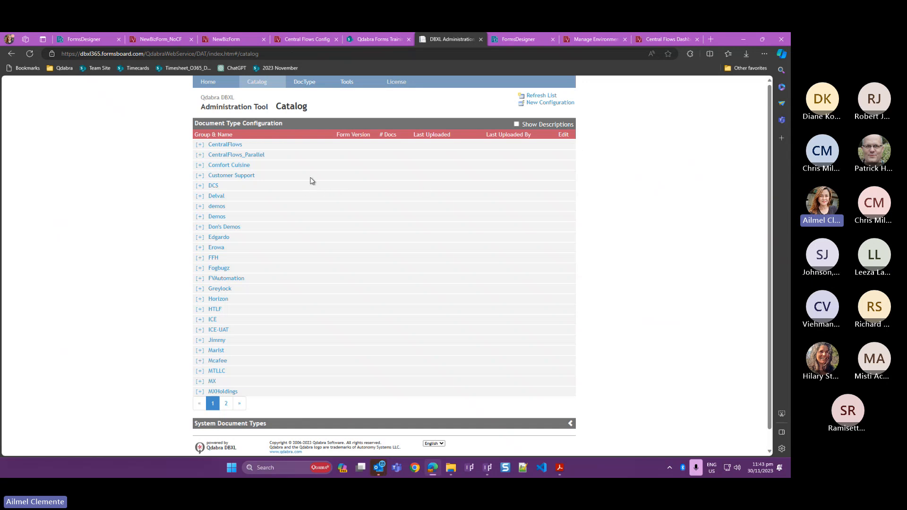
# Start a new document type configuration named ExpenseReport_AC
pyautogui.click(547, 108)
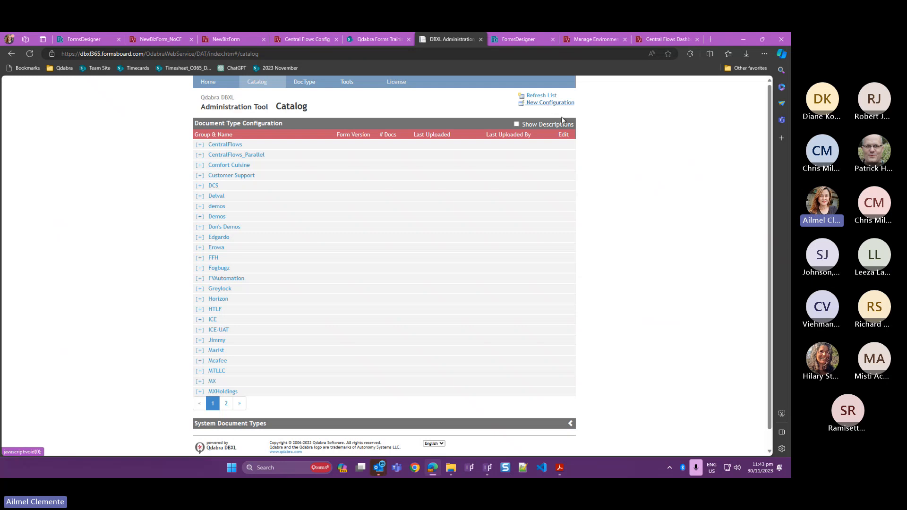
pyautogui.click(309, 155)
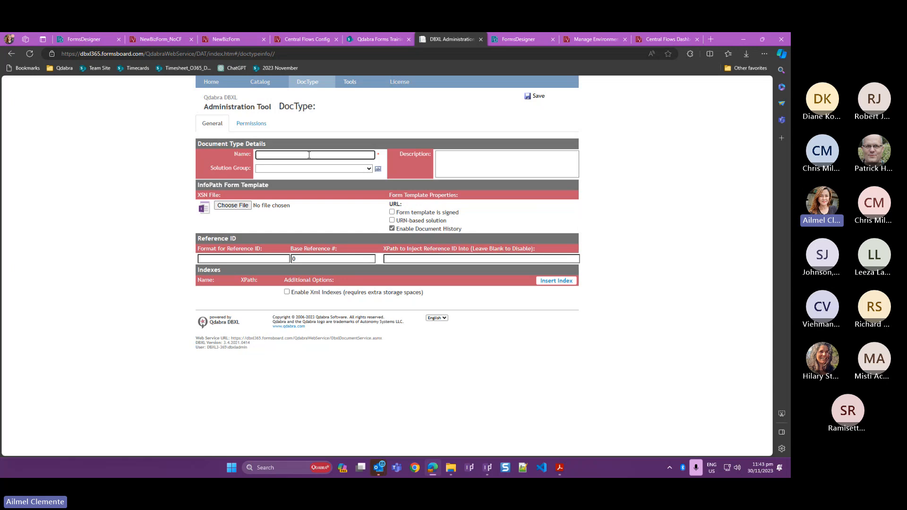
pyautogui.write('ExpenseReport')
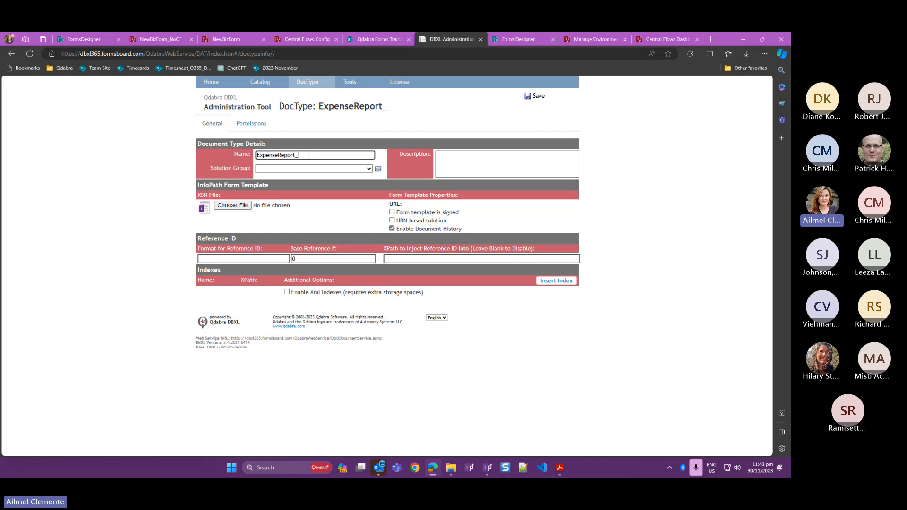
pyautogui.write('_AC')
# Check the form designer's file options, then browse for a template file and cancel without attaching one
pyautogui.moveTo(519, 41)
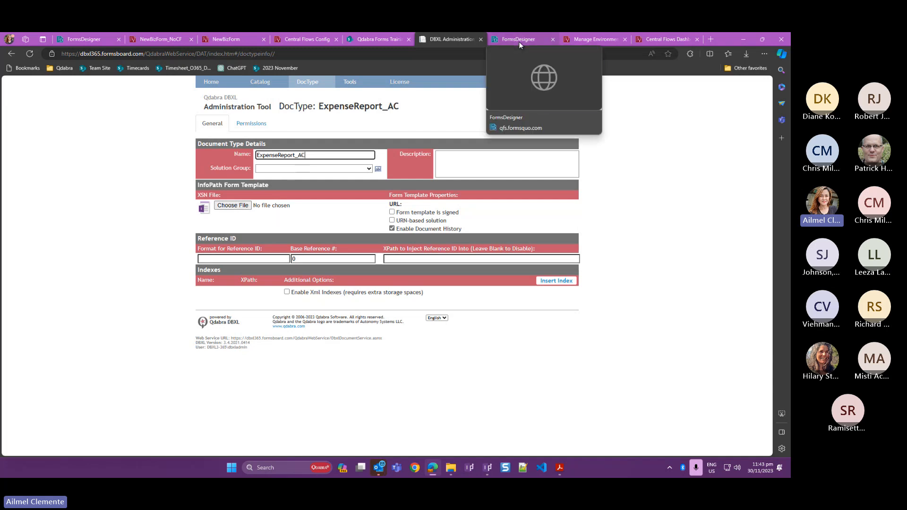
pyautogui.click(518, 42)
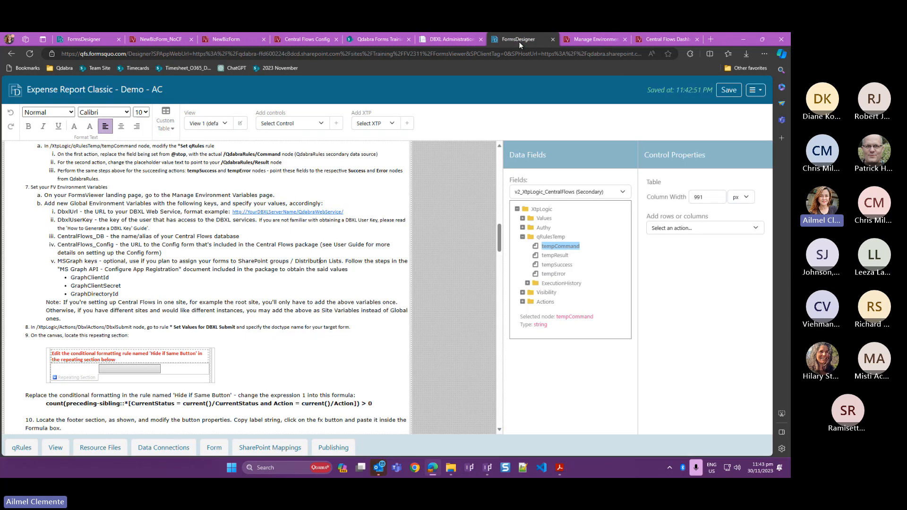
pyautogui.click(754, 95)
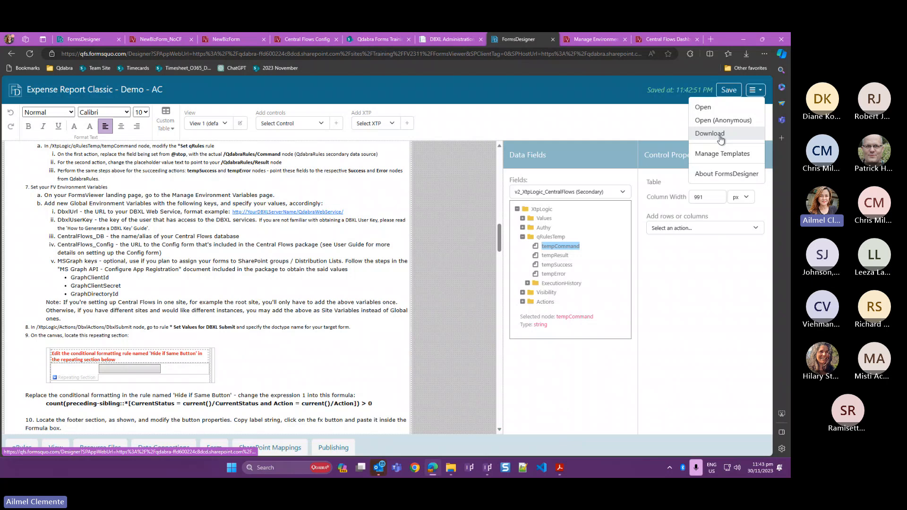
pyautogui.click(451, 39)
pyautogui.click(239, 210)
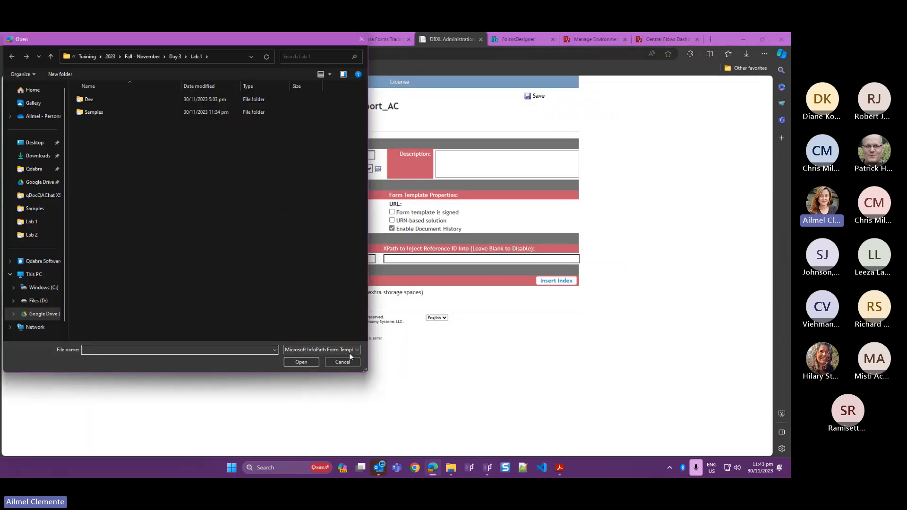
pyautogui.click(348, 361)
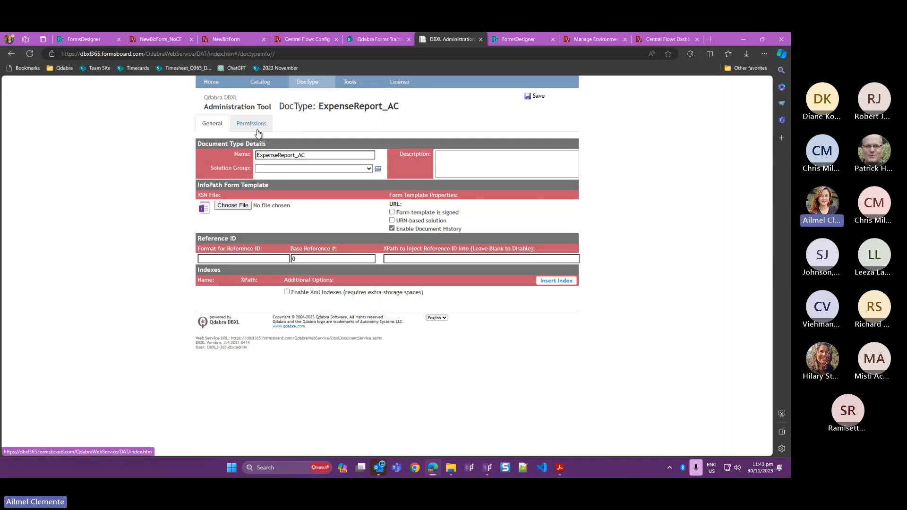
# Enforce permissions and add a permission row with traininguser as both Name and Role Name
pyautogui.click(251, 123)
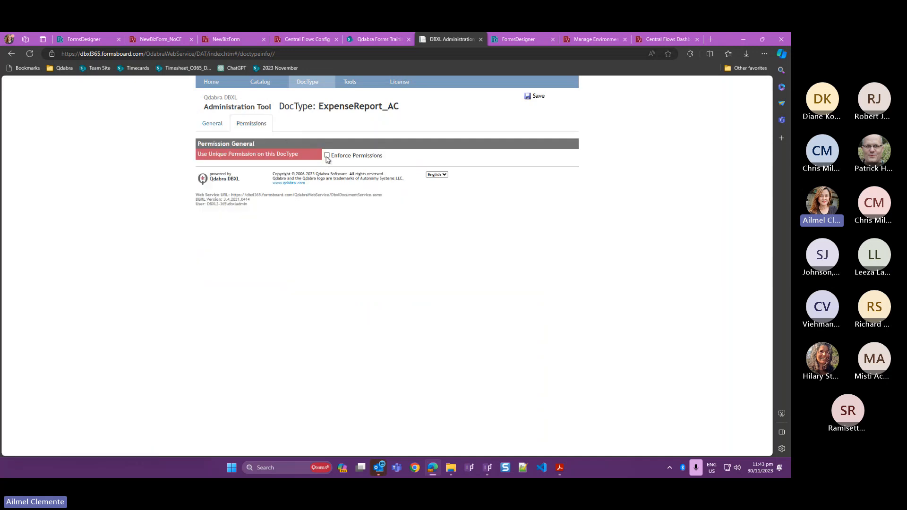
pyautogui.click(327, 155)
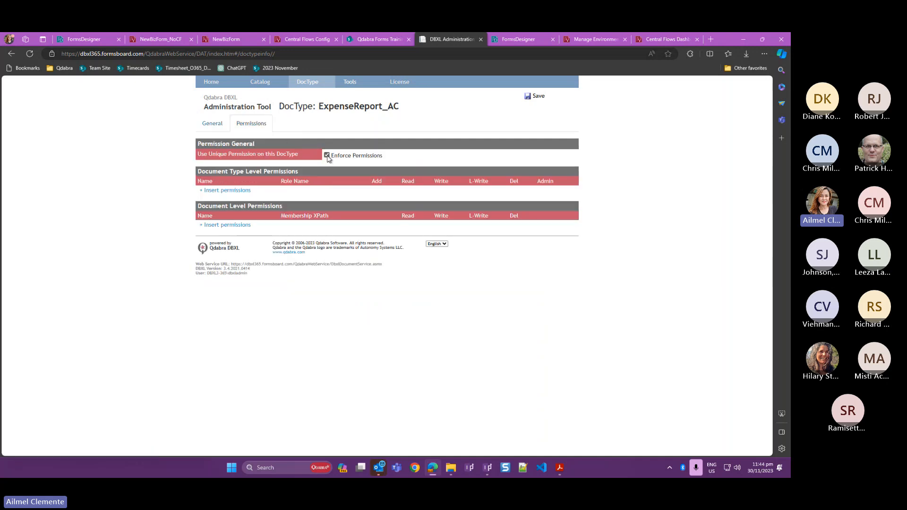
pyautogui.click(242, 191)
pyautogui.click(246, 191)
pyautogui.write('t')
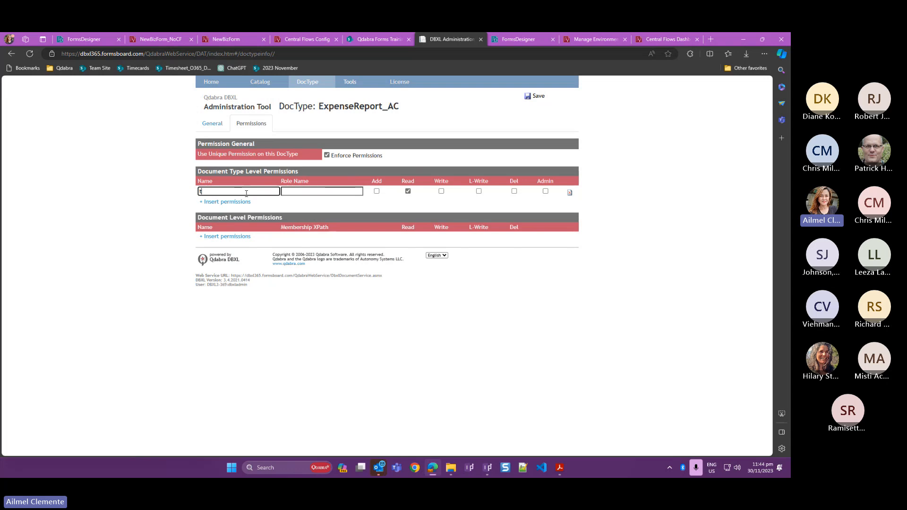
pyautogui.write('raininguser')
pyautogui.hotkey('ctrl', 'a')
pyautogui.hotkey('ctrl', 'c')
pyautogui.press('Tab')
pyautogui.hotkey('ctrl', 'v')
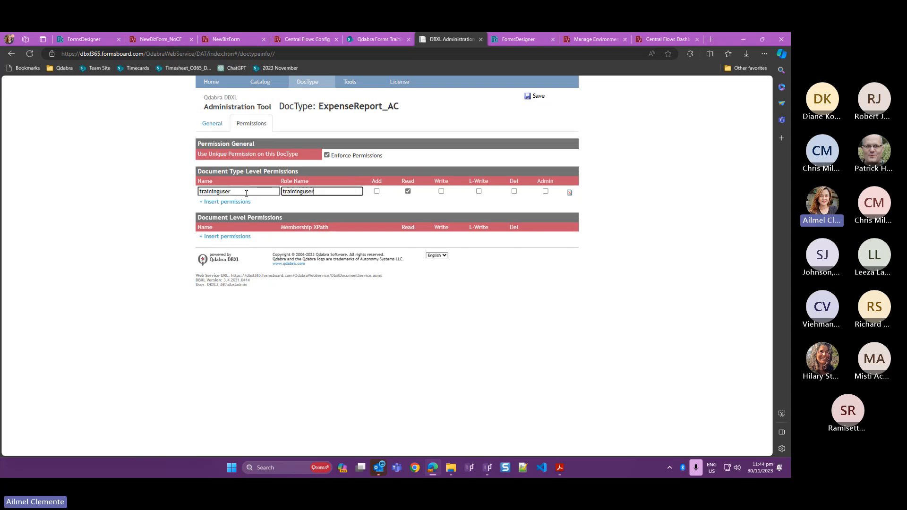
# Grant traininguser Add and Write, then leave for the Catalog without saving
pyautogui.click(377, 191)
pyautogui.click(441, 192)
pyautogui.click(267, 87)
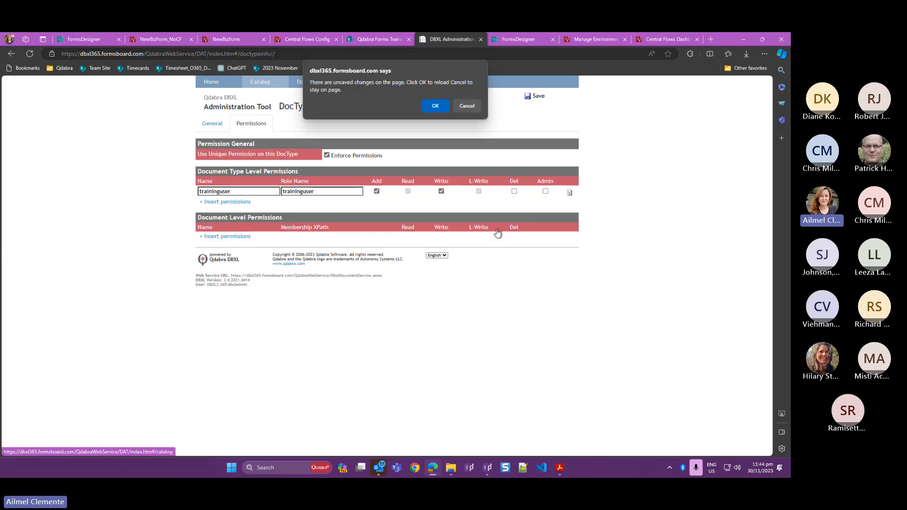
pyautogui.click(432, 106)
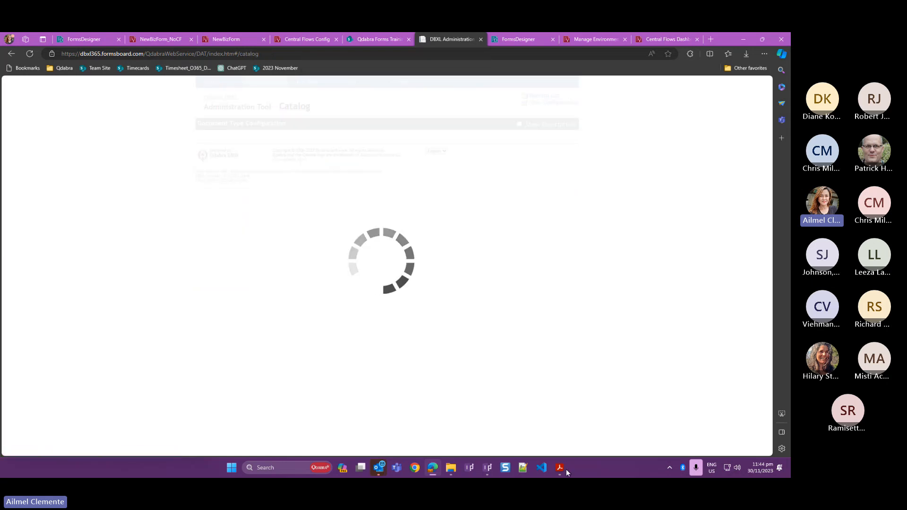
pyautogui.click(562, 469)
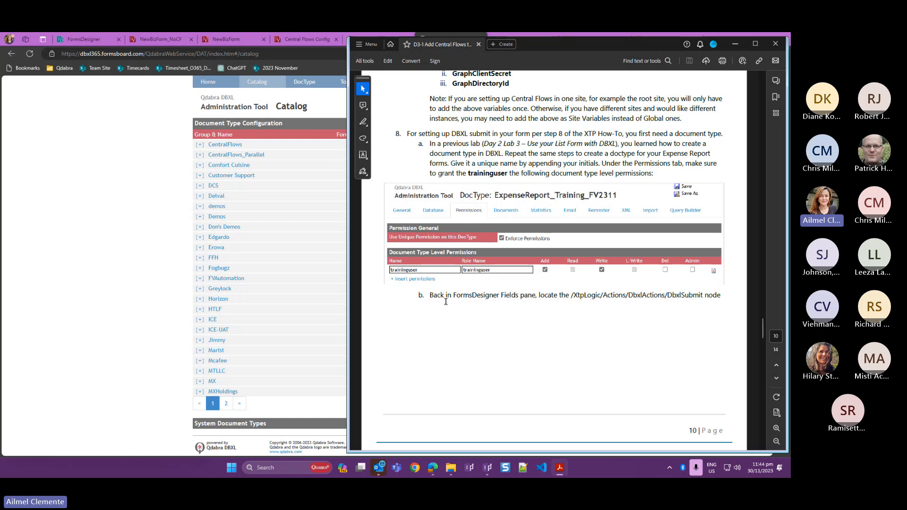
# Read the guide's pages 10–11 on the Fields pane and DBXL Submit rule doctype, then return to the catalog
pyautogui.moveTo(445, 301); pyautogui.dragTo(518, 300)
pyautogui.click(561, 301)
pyautogui.scroll(-5, 597, 314)
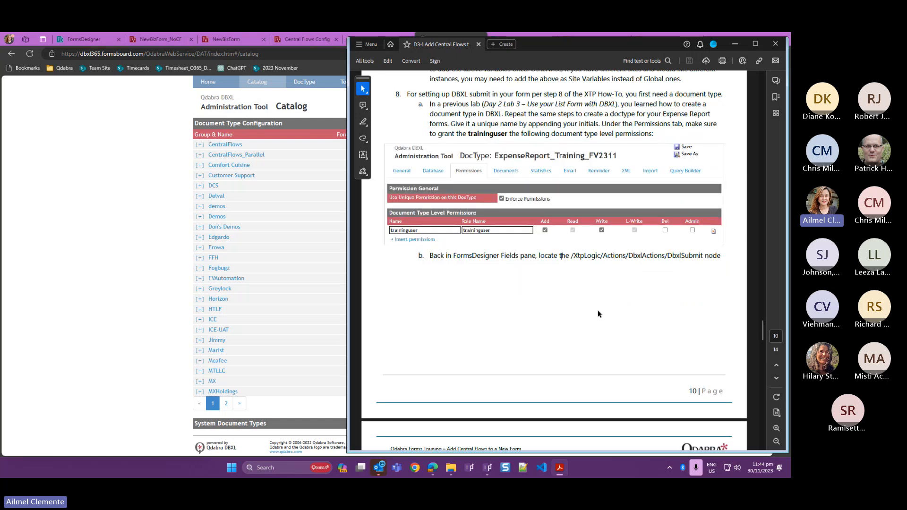
pyautogui.scroll(-10, 598, 314)
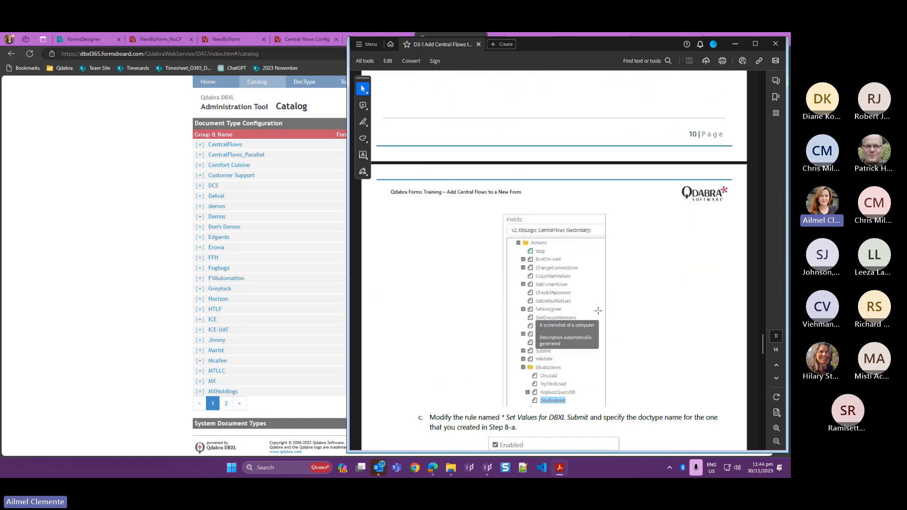
pyautogui.scroll(-2, 597, 310)
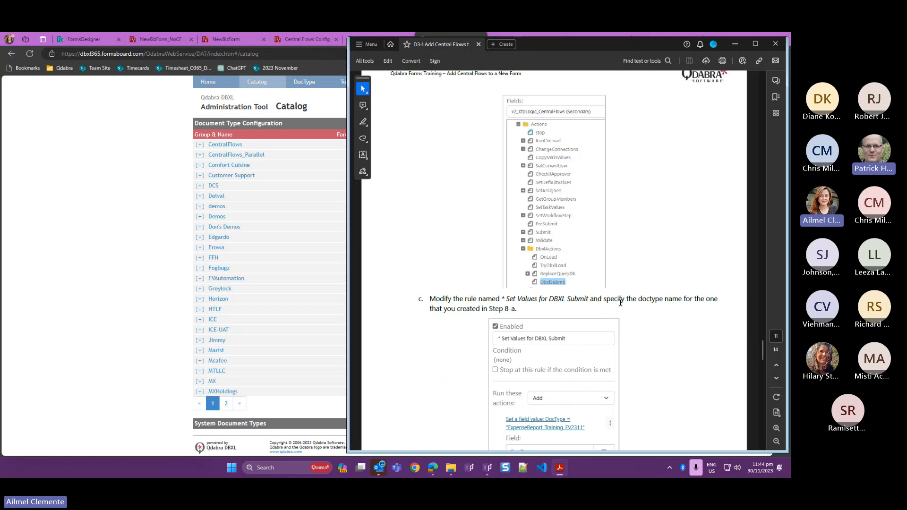
pyautogui.scroll(-1, 621, 303)
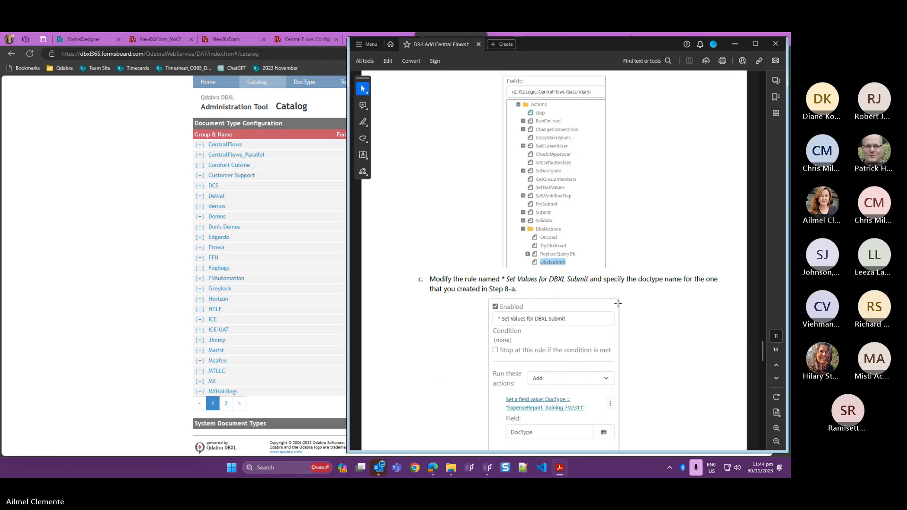
pyautogui.click(143, 236)
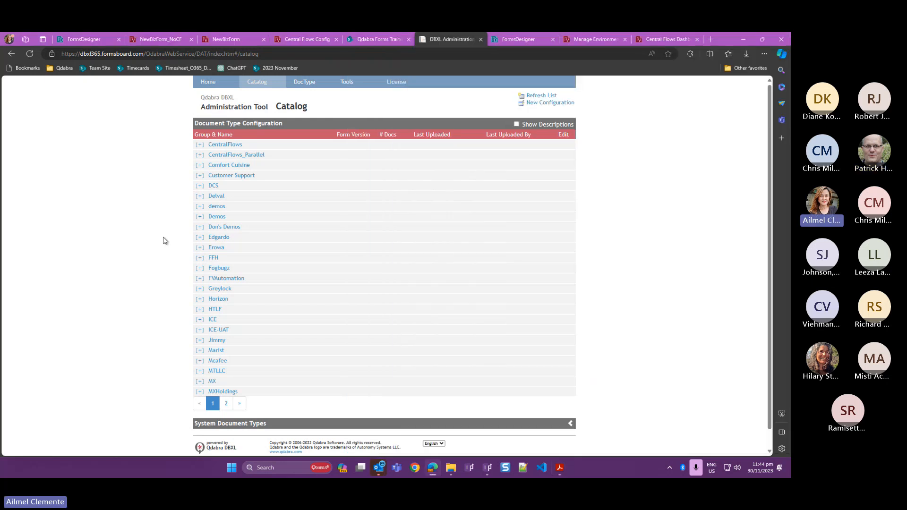
# Expand the CentralFlows group and open the ExpenseReport_Training_FV2311 doctype page
pyautogui.click(226, 403)
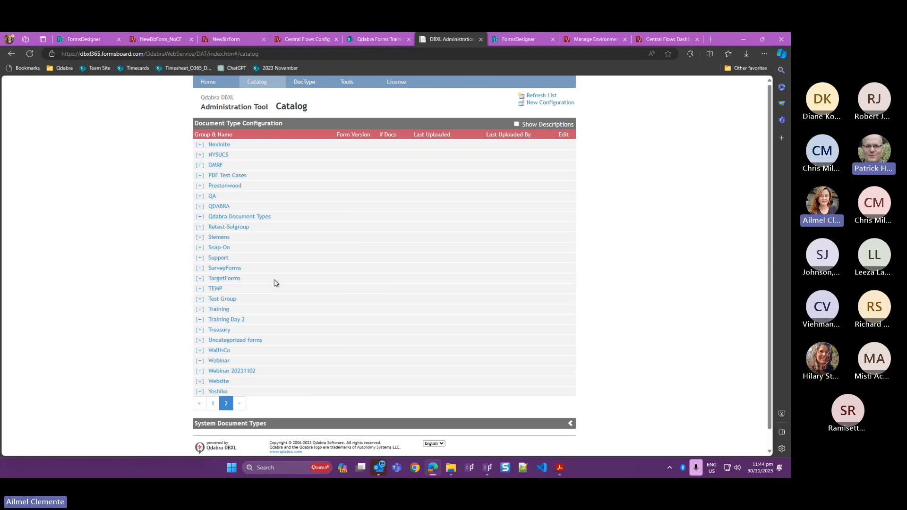
pyautogui.click(212, 403)
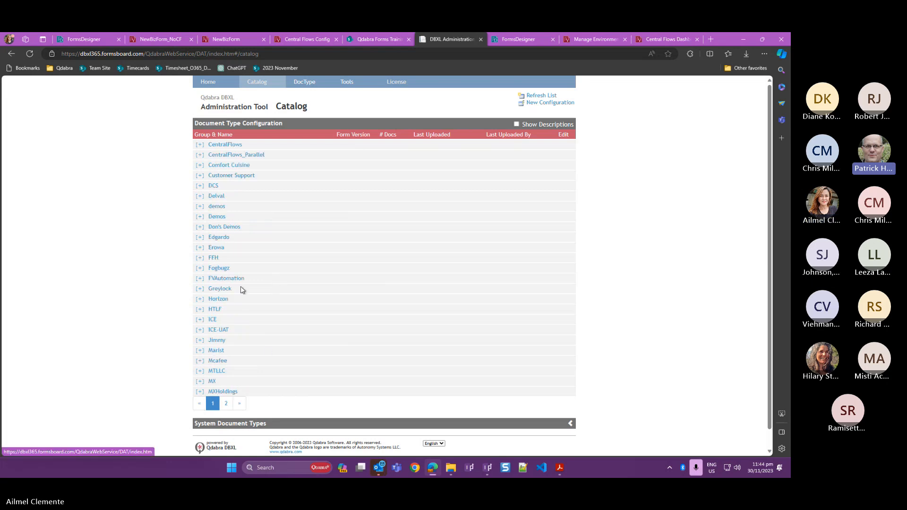
pyautogui.click(236, 145)
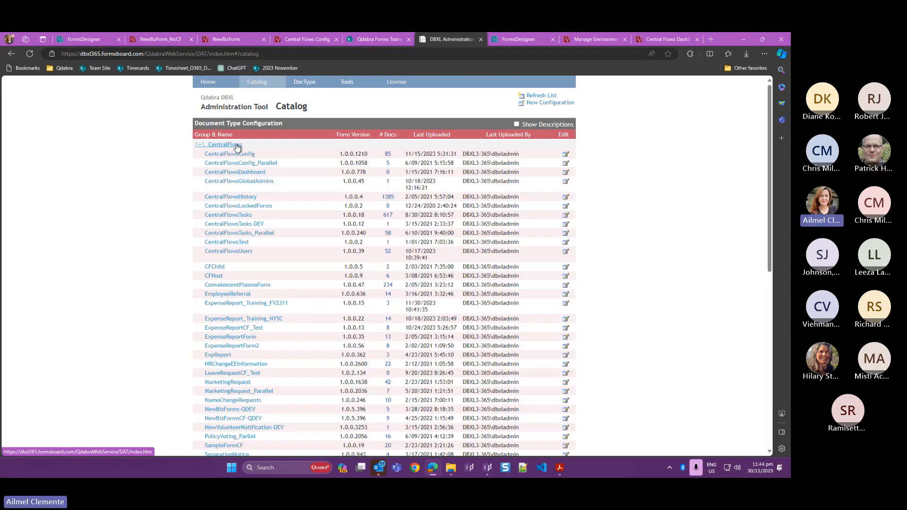
pyautogui.scroll(-2, 281, 265)
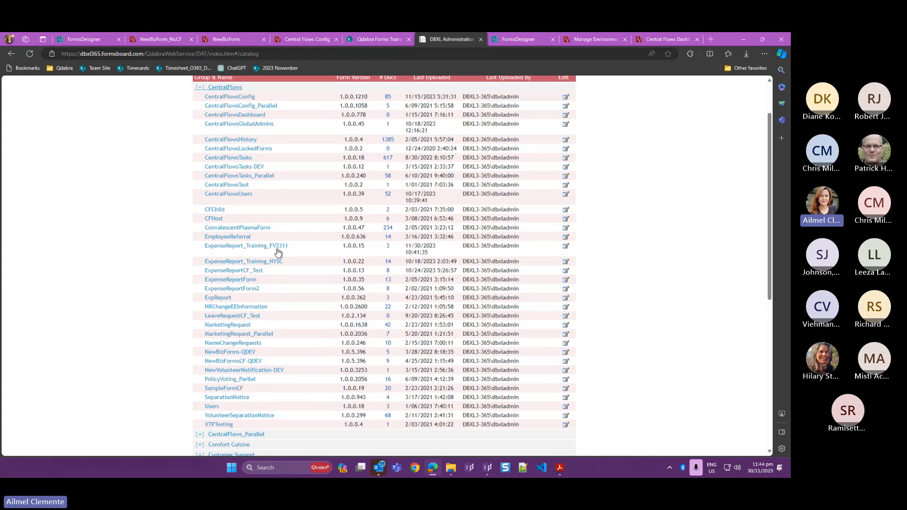
pyautogui.click(277, 247)
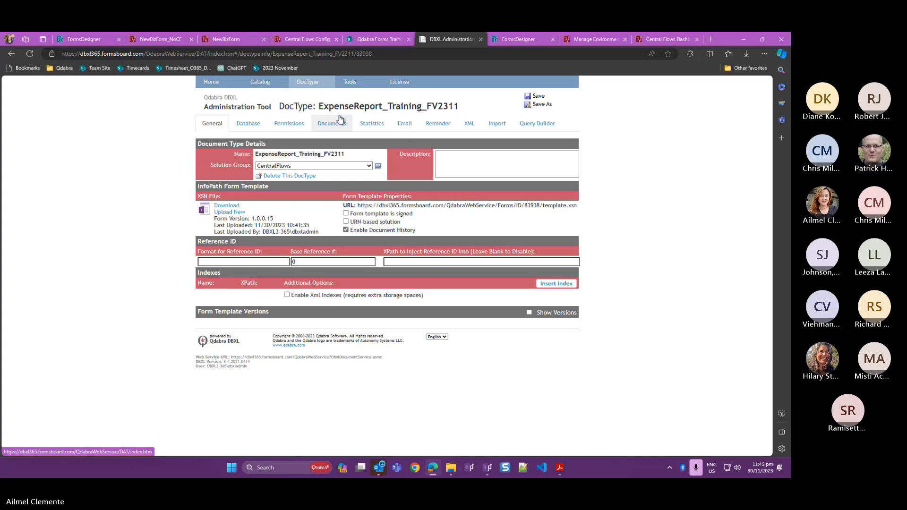
pyautogui.moveTo(319, 108); pyautogui.dragTo(461, 108)
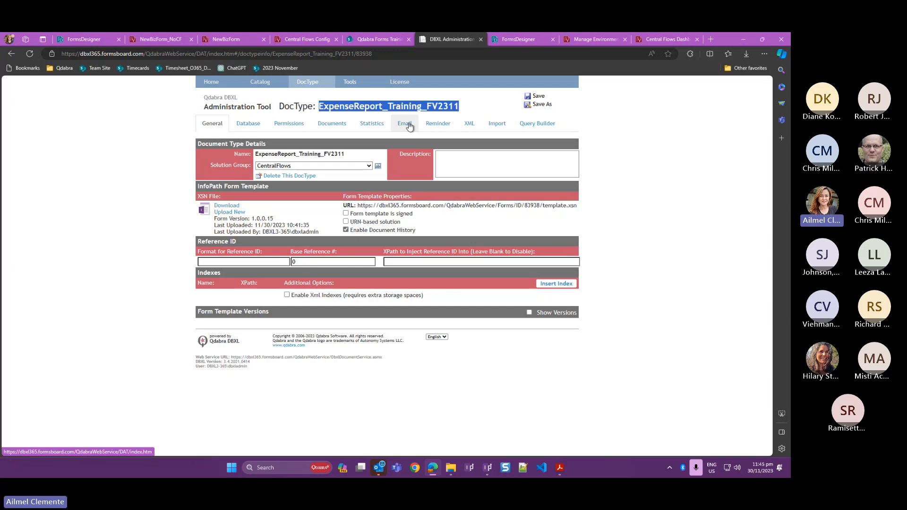
pyautogui.click(595, 185)
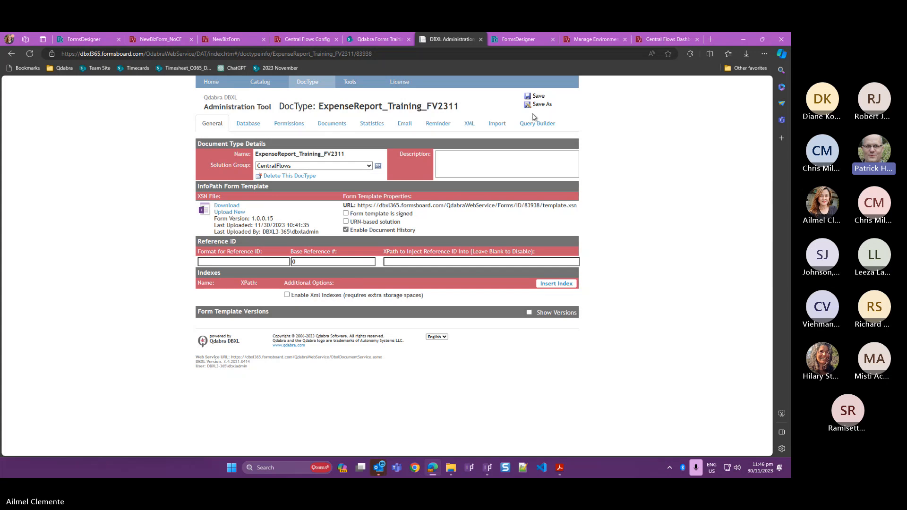
# Start saving the doctype under a new name, then cancel the naming prompt
pyautogui.click(540, 105)
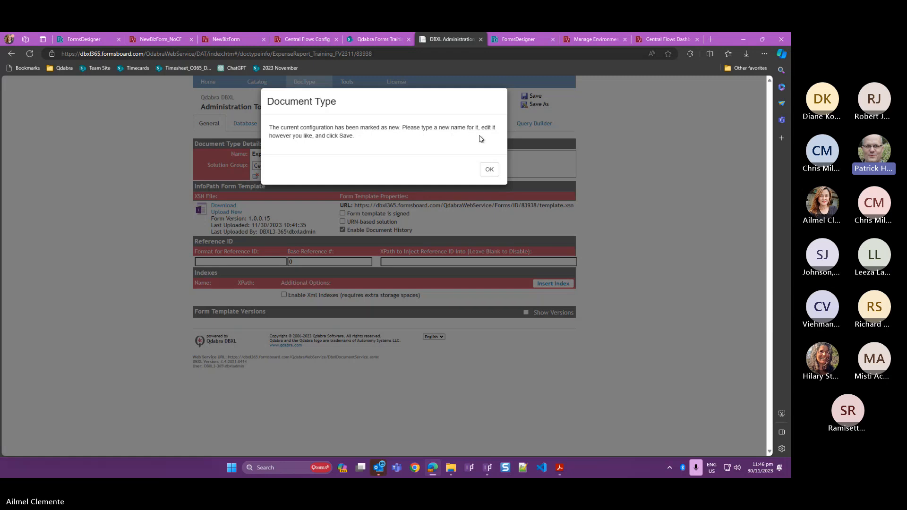
pyautogui.click(490, 170)
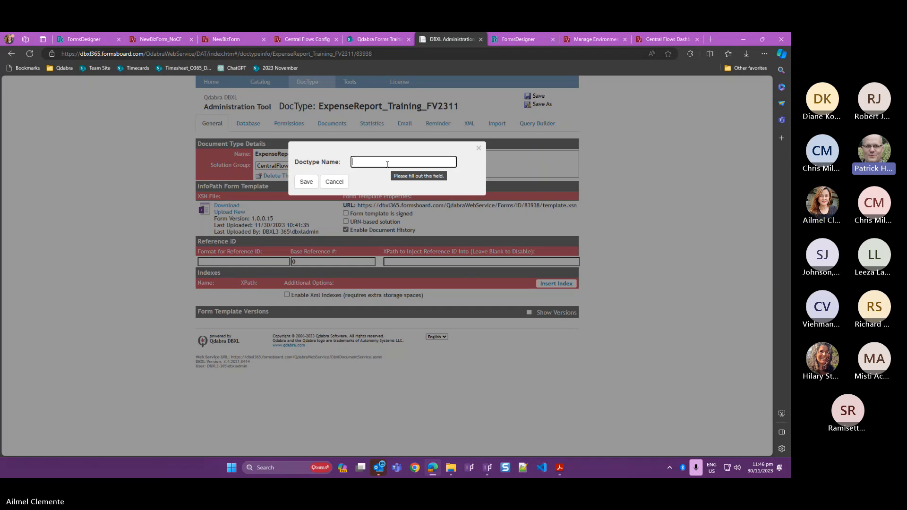
pyautogui.click(345, 183)
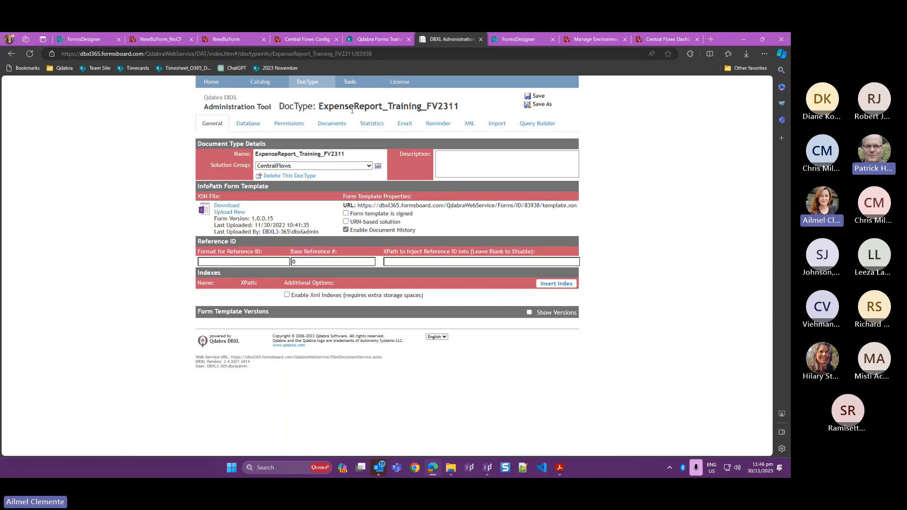
pyautogui.moveTo(319, 106); pyautogui.dragTo(459, 107)
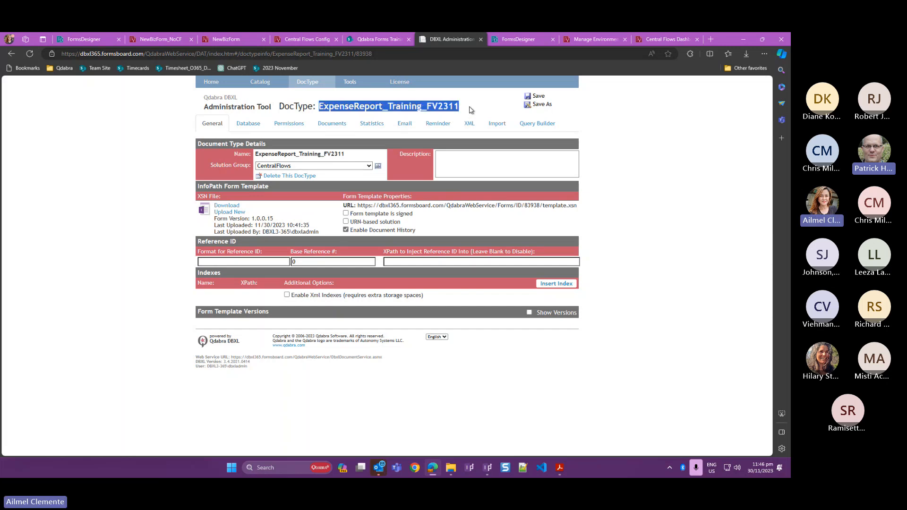
pyautogui.click(471, 109)
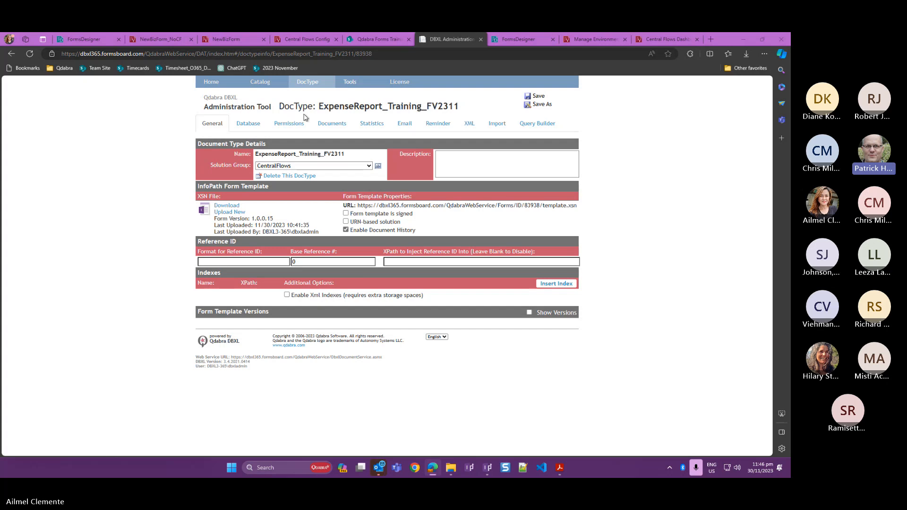
# Visit and reload the document type catalog, then return to the doctype settings page
pyautogui.click(267, 85)
pyautogui.click(267, 84)
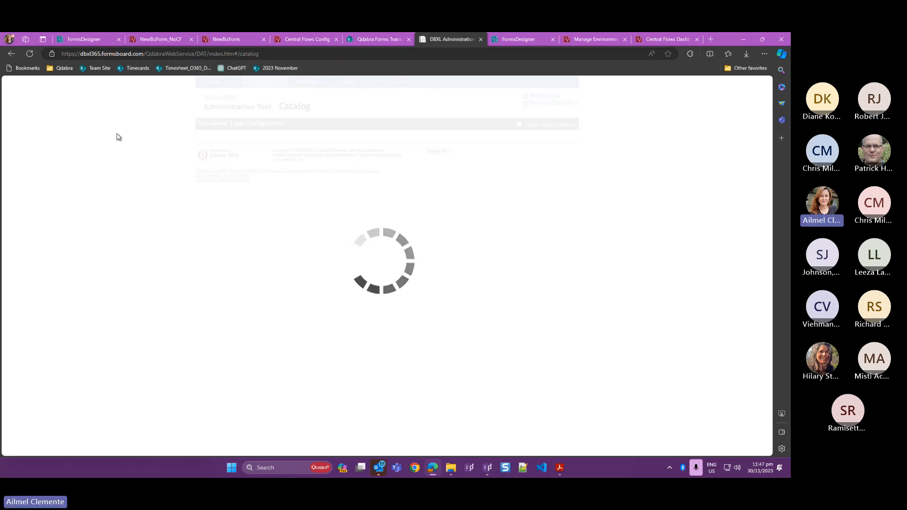
pyautogui.click(33, 56)
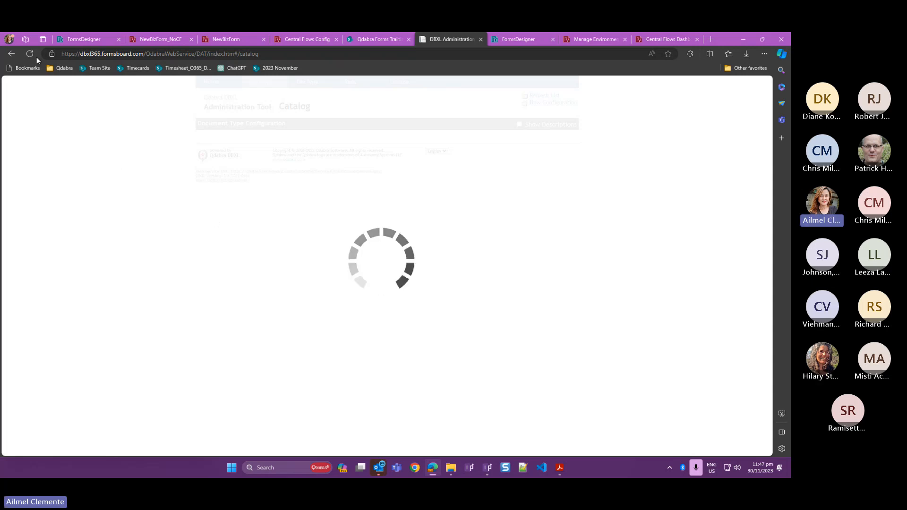
pyautogui.click(12, 54)
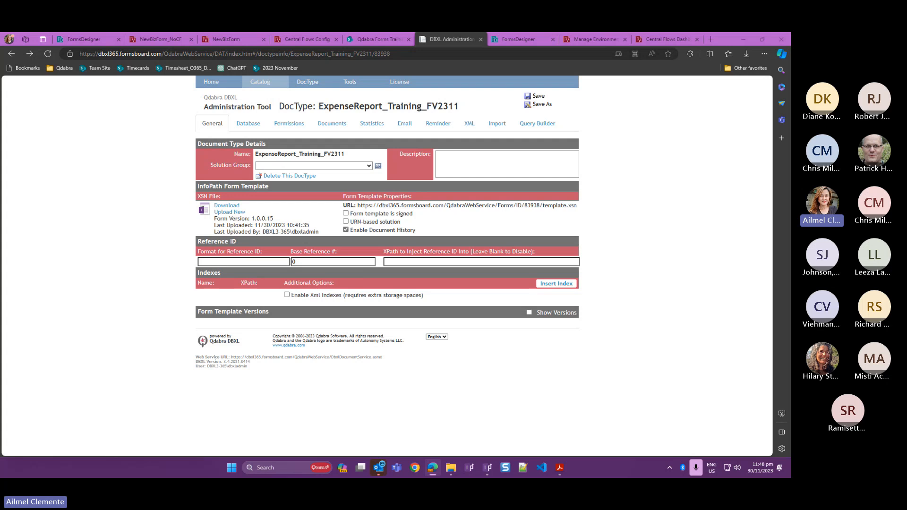
pyautogui.click(687, 190)
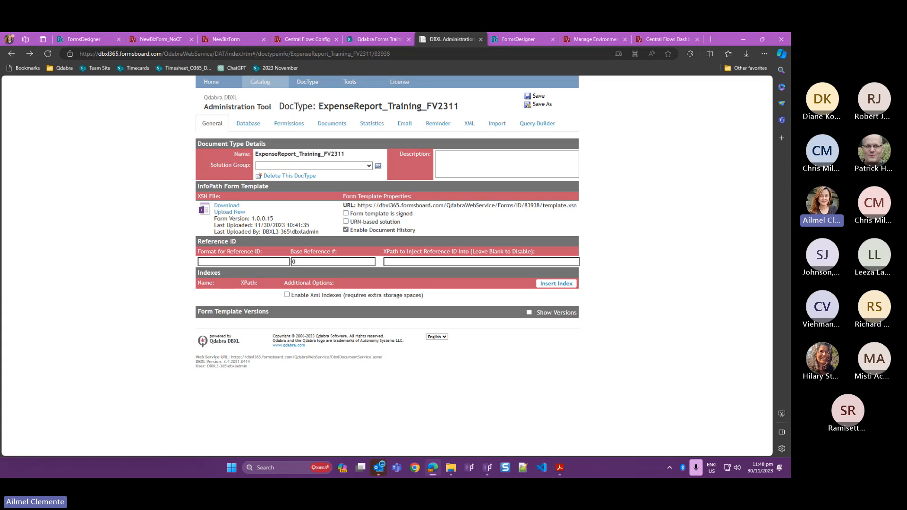
# Copy the doctype name ExpenseReport_Training_FV2311 and check the training guide
pyautogui.moveTo(318, 107); pyautogui.dragTo(460, 112)
pyautogui.hotkey('ctrl', 'c')
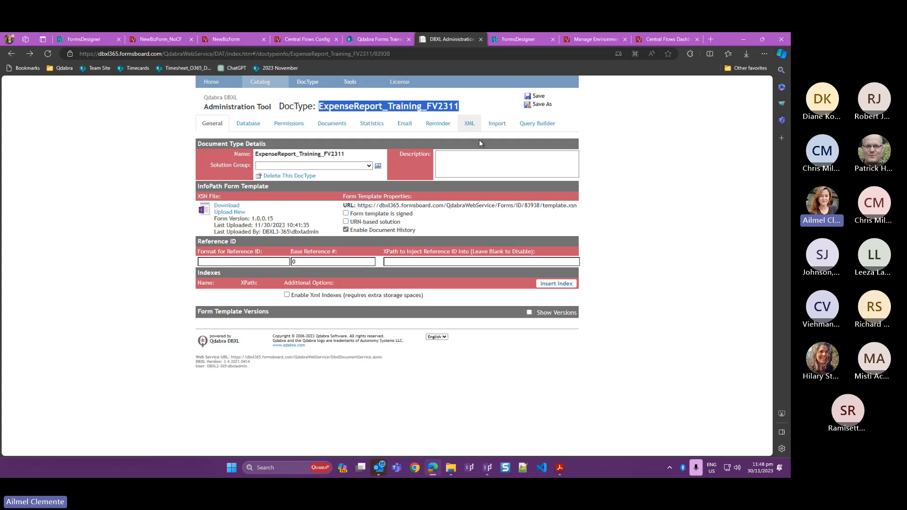
pyautogui.click(562, 468)
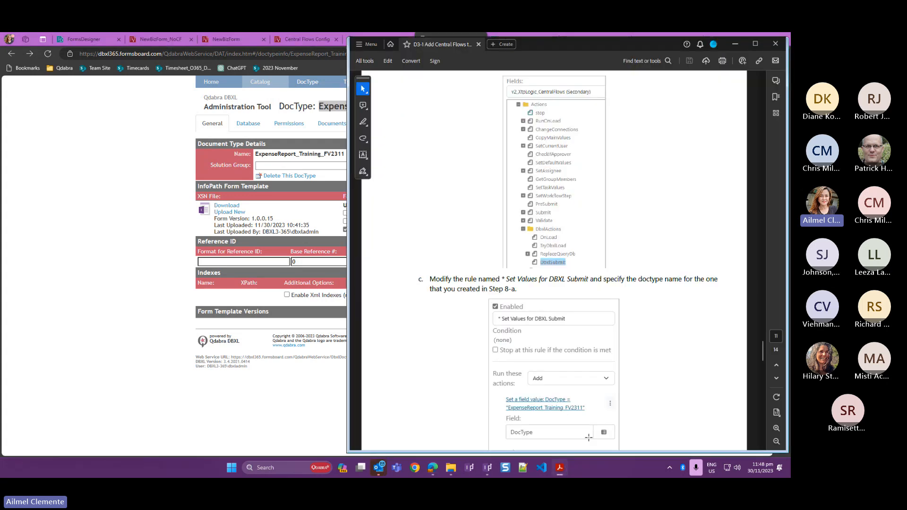
pyautogui.scroll(-3, 652, 290)
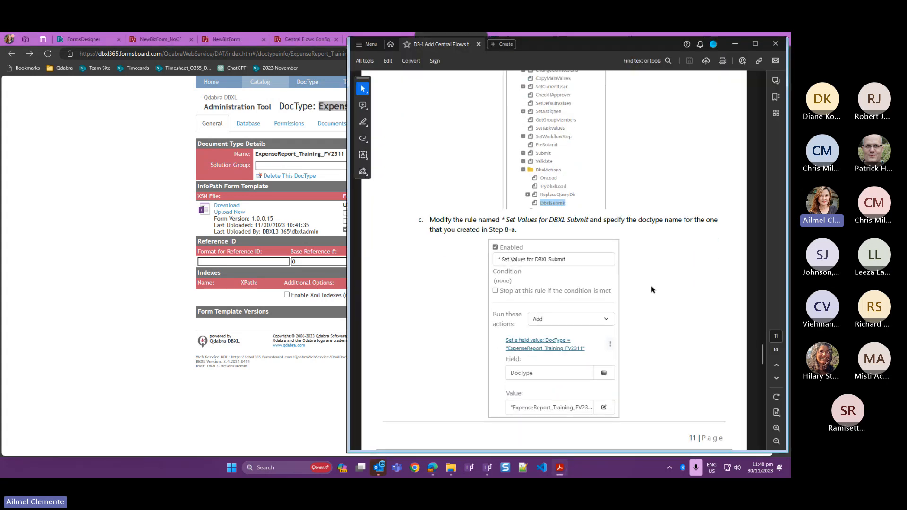
pyautogui.scroll(-3, 651, 290)
pyautogui.scroll(3, 652, 290)
pyautogui.scroll(2, 652, 289)
pyautogui.click(109, 202)
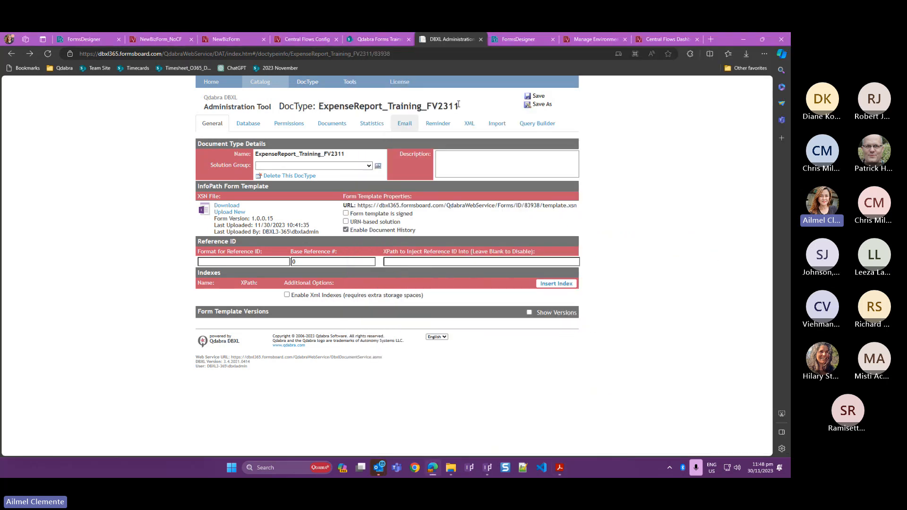
# In FormsDesigner, select DbxlSubmit under Actions > DbxlActions and show its rules
pyautogui.click(538, 36)
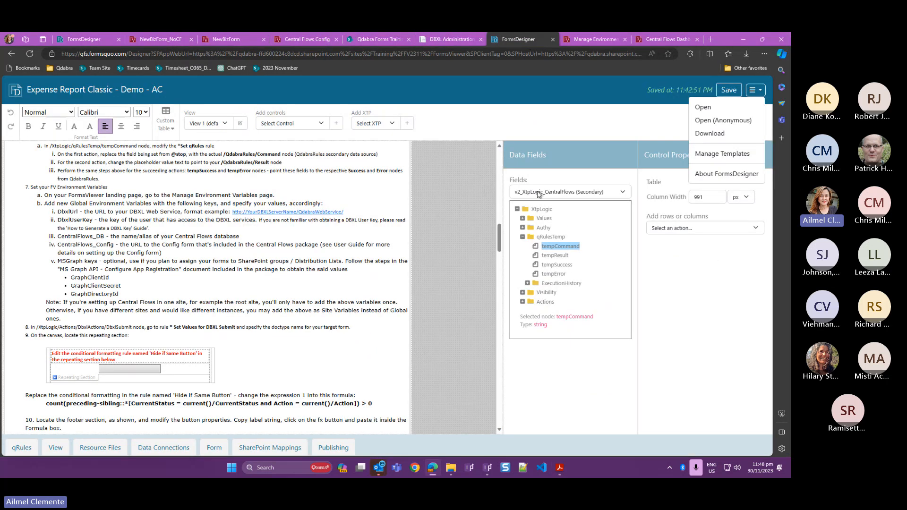
pyautogui.click(522, 302)
pyautogui.scroll(-2, 548, 349)
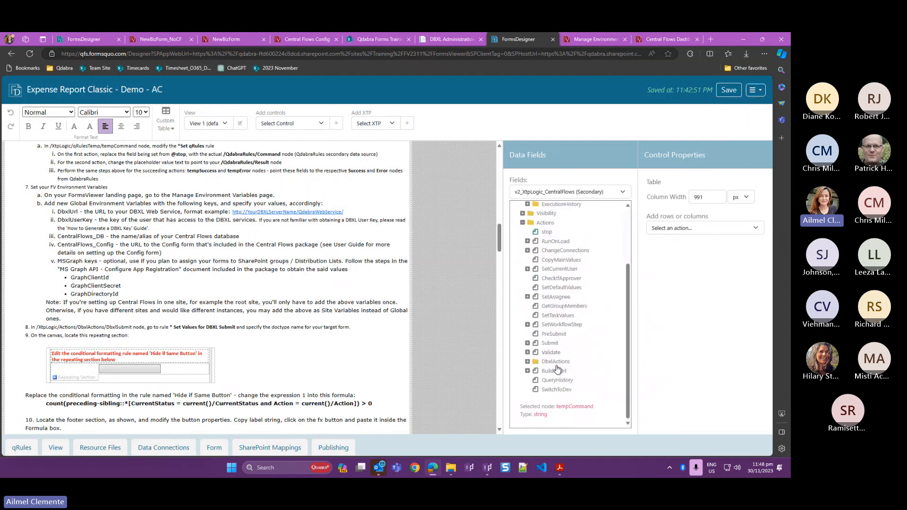
pyautogui.click(555, 362)
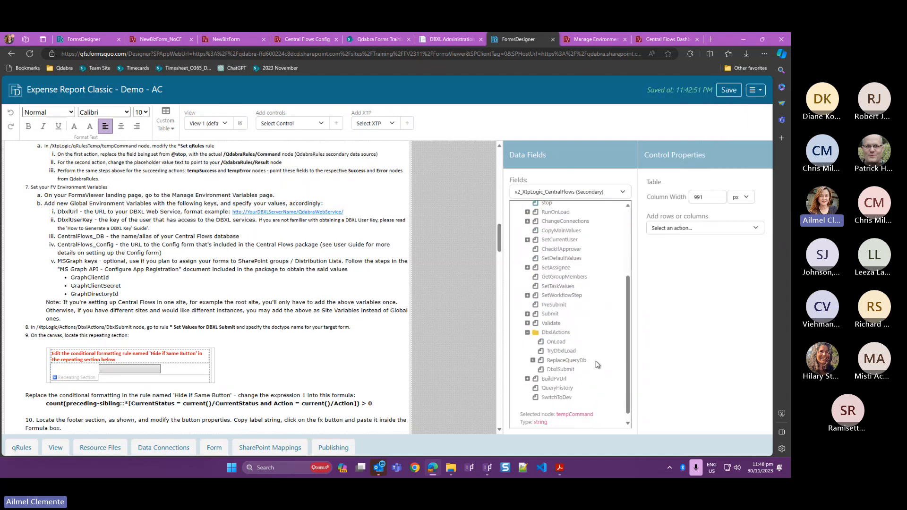
pyautogui.scroll(-1, 557, 367)
pyautogui.click(562, 362)
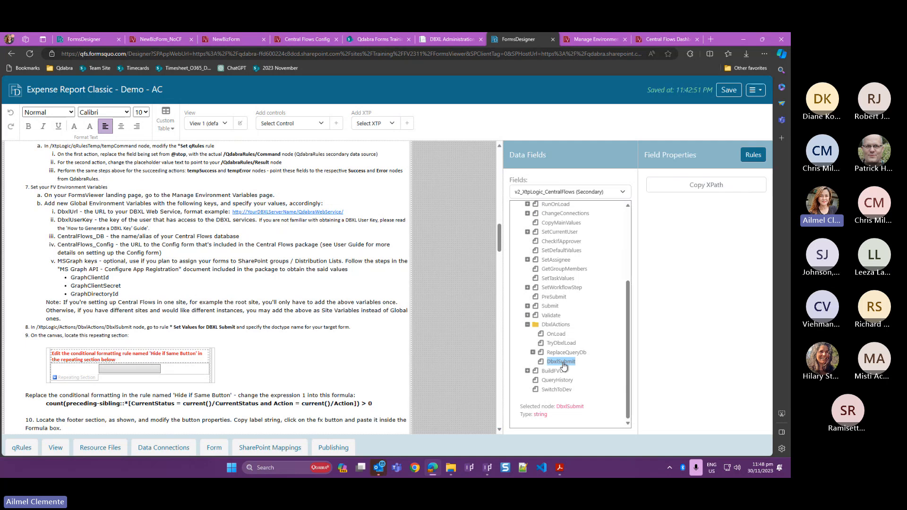
pyautogui.click(752, 156)
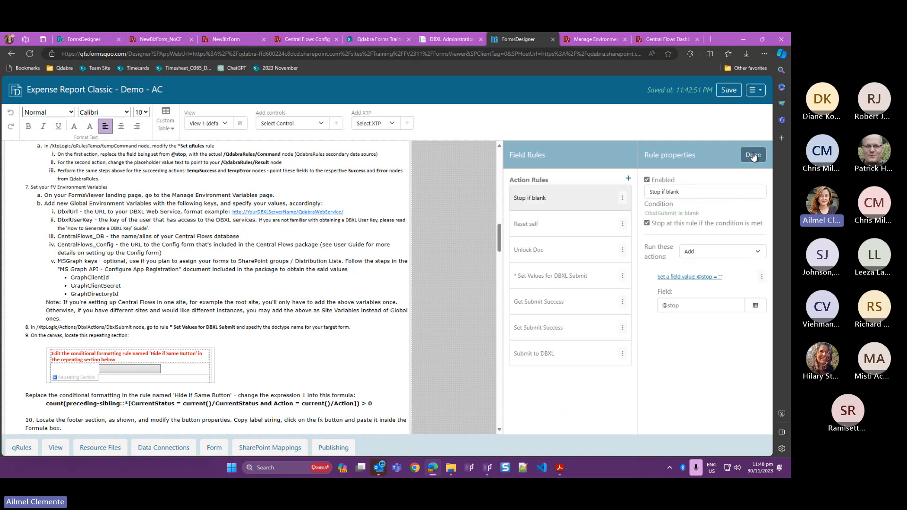
# Set DocType in the Set Values for DBXL Submit rule to ExpenseReport_Training_FV2311
pyautogui.click(576, 286)
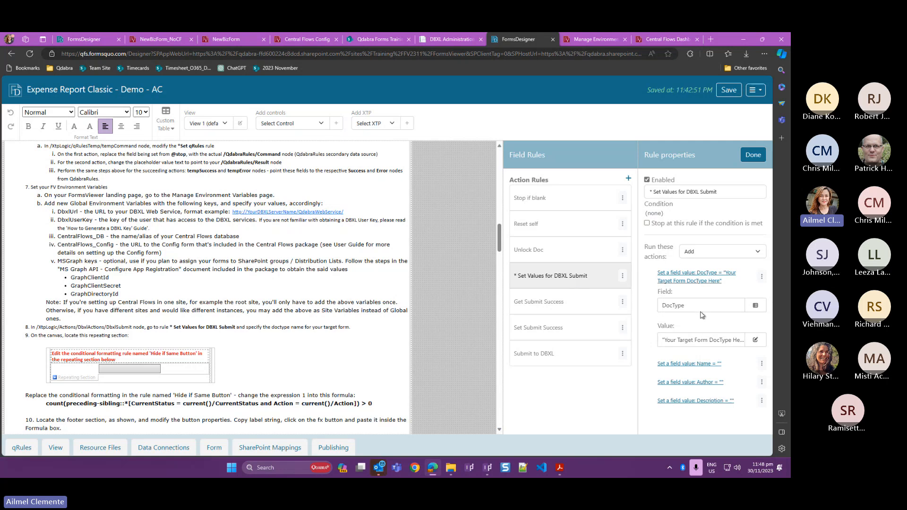
pyautogui.click(708, 341)
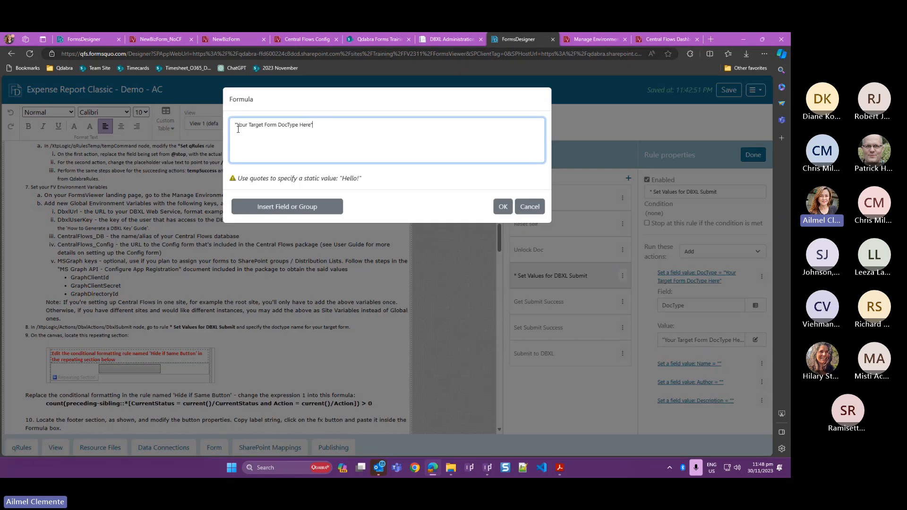
pyautogui.moveTo(236, 125); pyautogui.dragTo(310, 132)
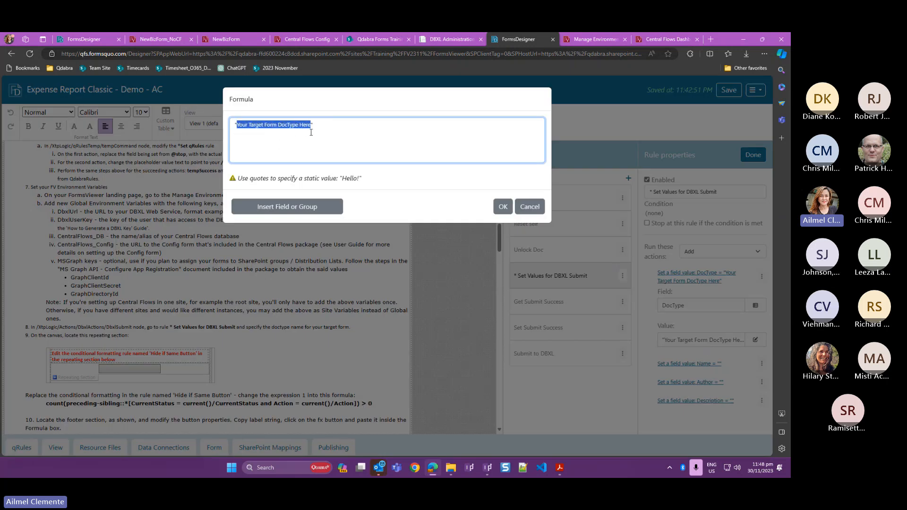
pyautogui.press('Delete')
pyautogui.hotkey('ctrl', 'v')
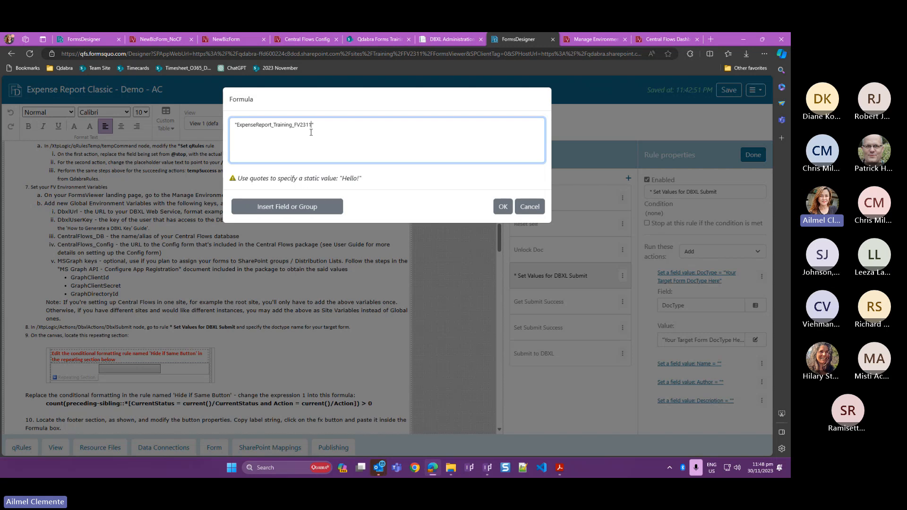
pyautogui.click(504, 206)
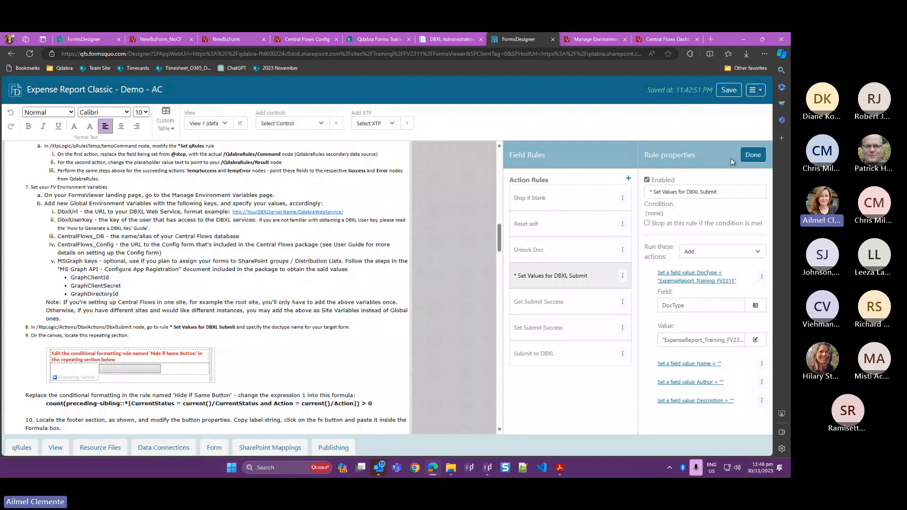
pyautogui.click(752, 155)
pyautogui.hotkey('alt', 'Tab')
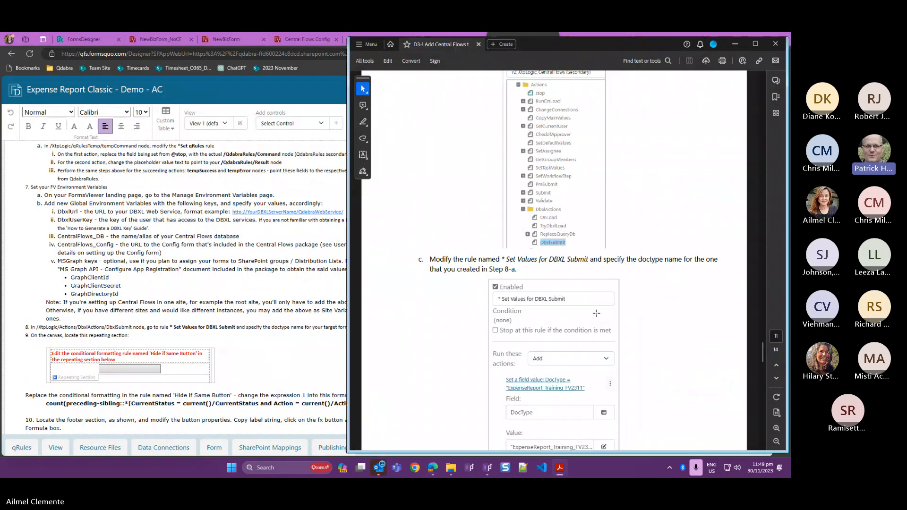
# Scroll the guide down to step 9 on the Hide if Same Button formula and step 10
pyautogui.scroll(-5, 596, 314)
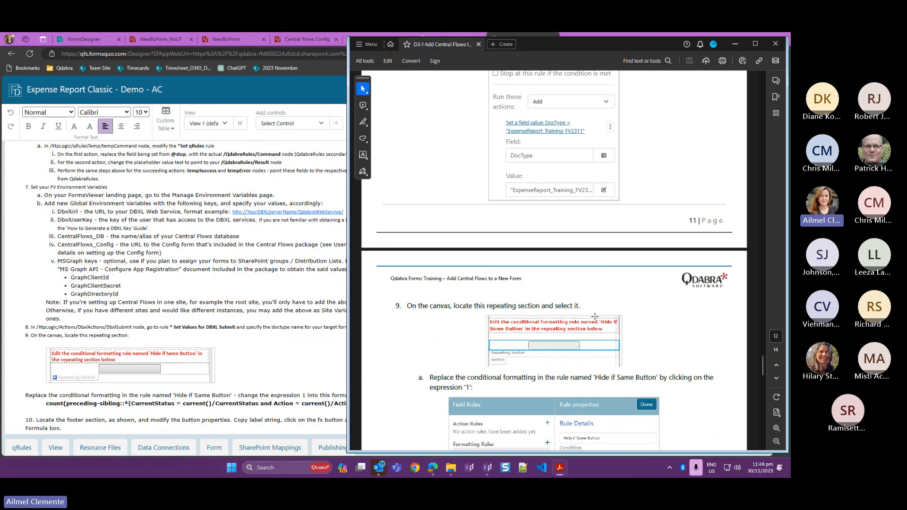
pyautogui.scroll(-2, 652, 324)
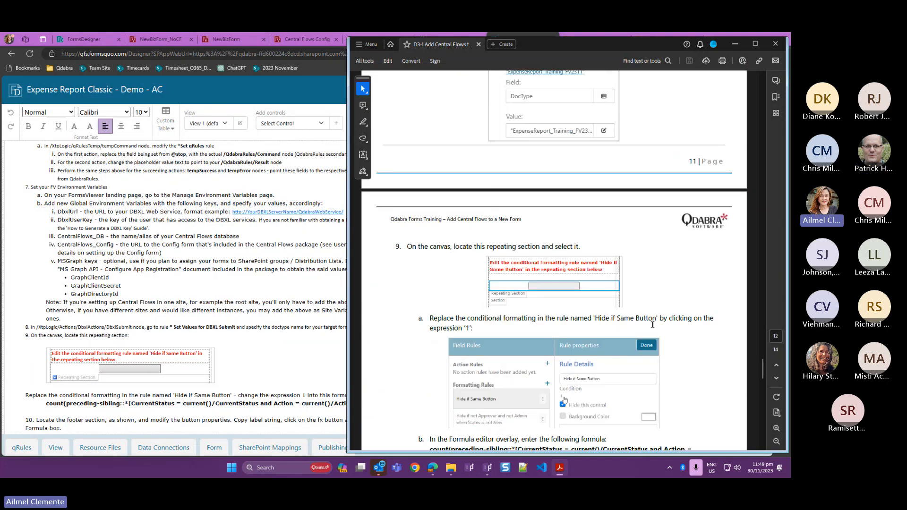
pyautogui.scroll(-1, 652, 324)
pyautogui.scroll(-2, 451, 274)
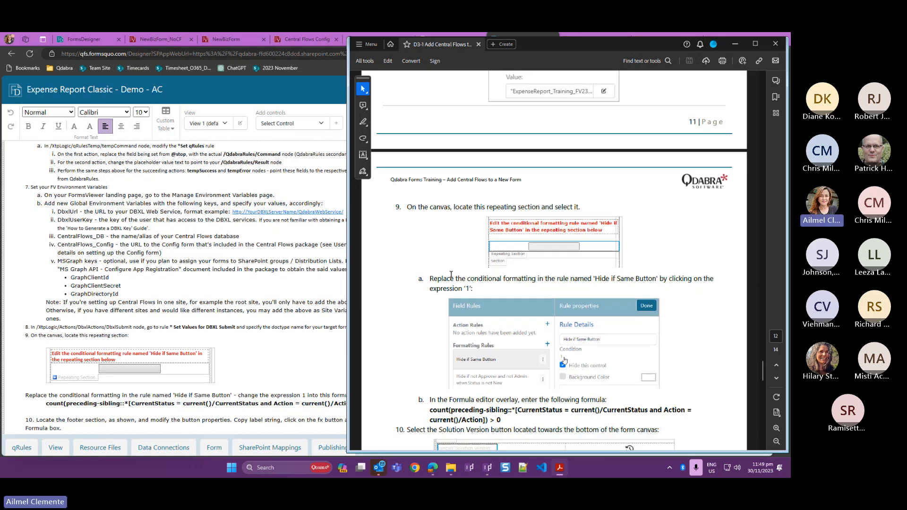
pyautogui.scroll(-2, 451, 274)
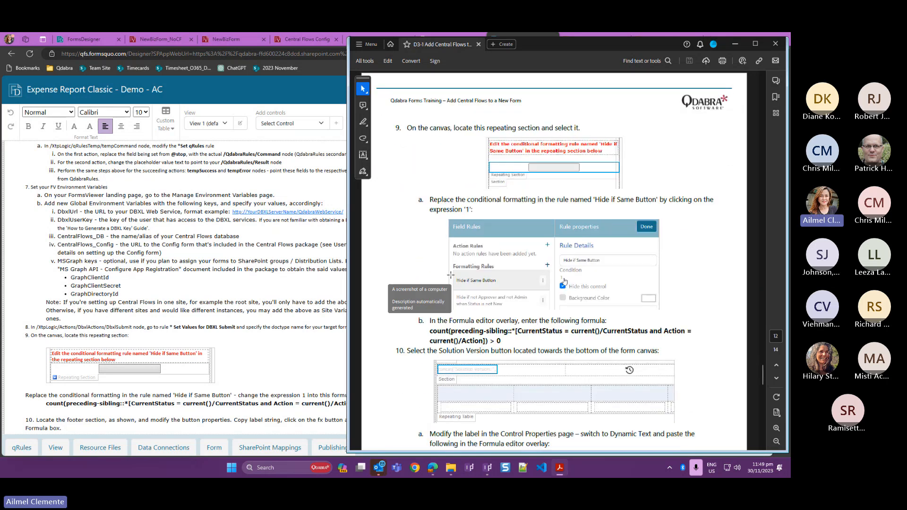
pyautogui.scroll(-1, 451, 274)
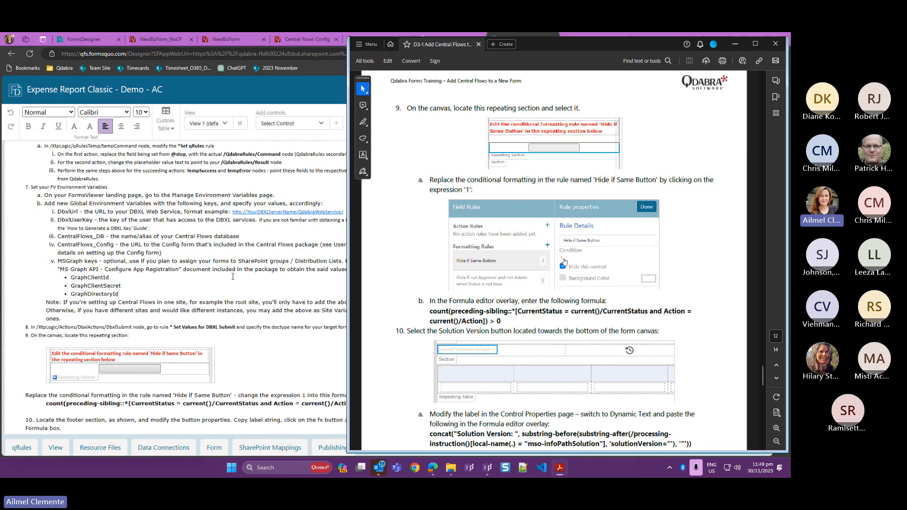
pyautogui.click(257, 295)
# Select the count(preceding-sibling::…) > 0 conditional formatting formula in the guide's step 9
pyautogui.scroll(-1, 257, 295)
pyautogui.scroll(-2, 257, 295)
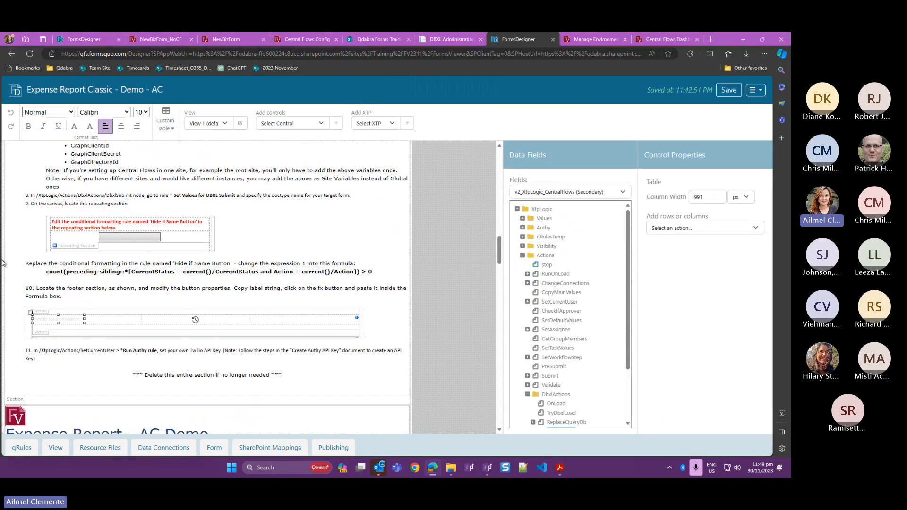
pyautogui.scroll(-1, 127, 237)
pyautogui.moveTo(47, 272); pyautogui.dragTo(55, 273)
pyautogui.moveTo(112, 273); pyautogui.dragTo(375, 270)
pyautogui.hotkey('ctrl', 'c')
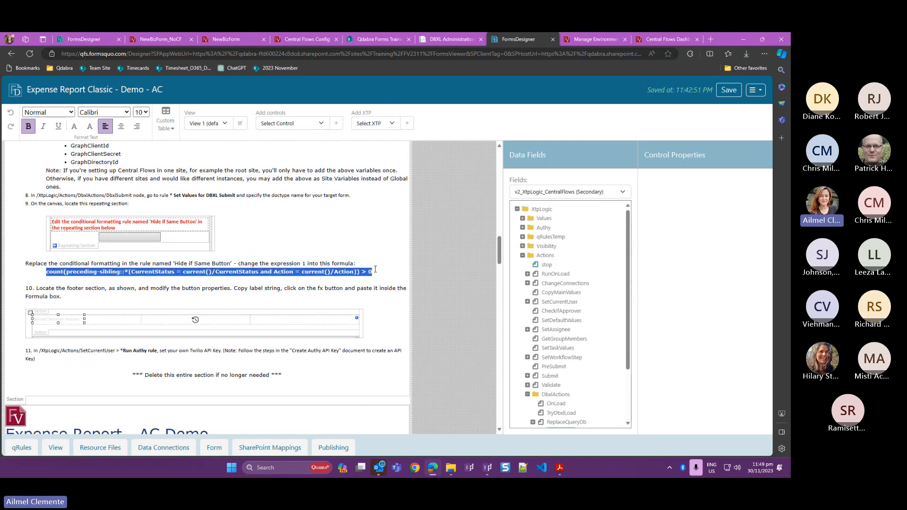
pyautogui.click(85, 273)
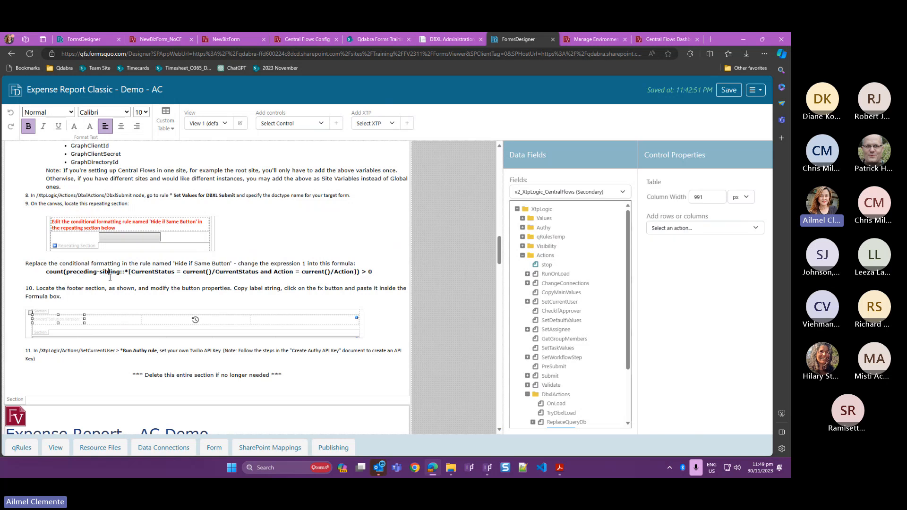
pyautogui.scroll(-1, 110, 277)
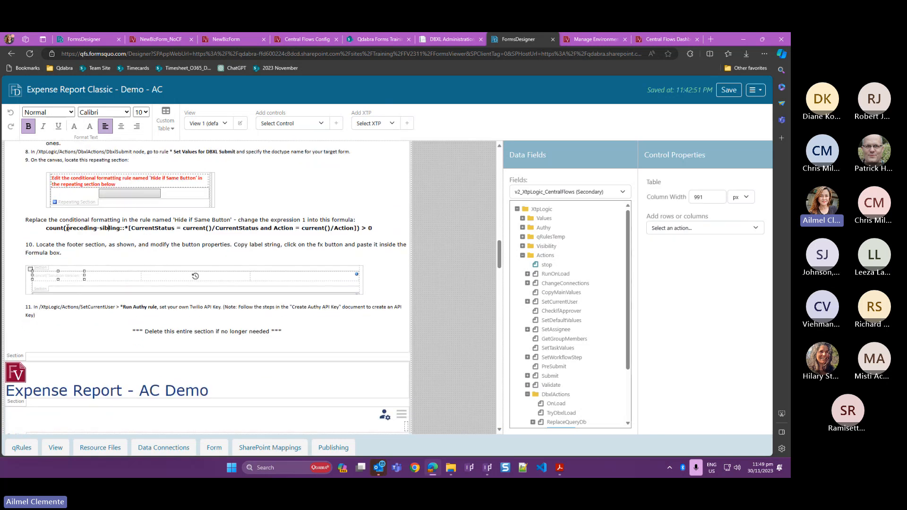
pyautogui.moveTo(66, 229); pyautogui.dragTo(124, 229)
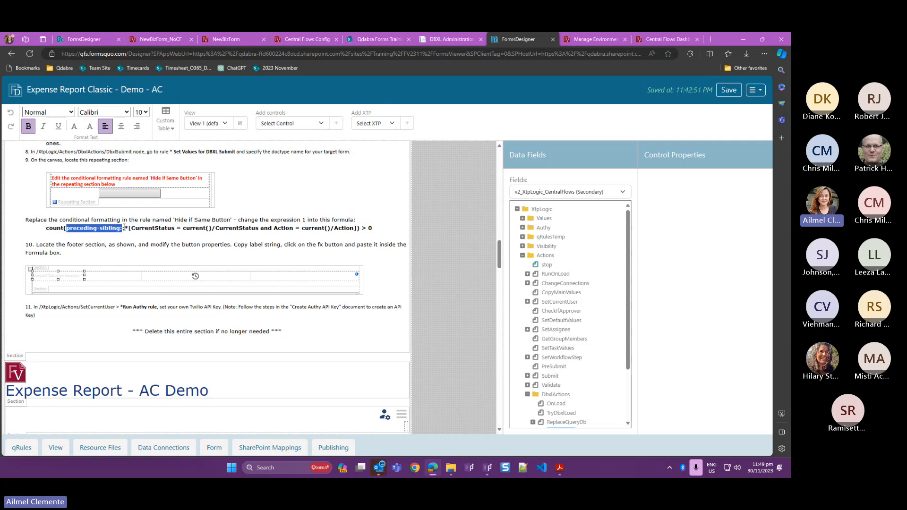
pyautogui.click(123, 228)
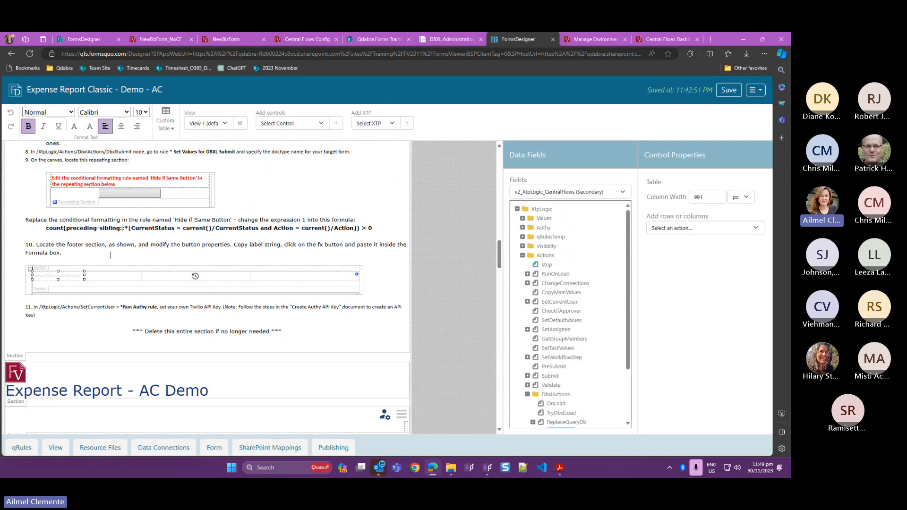
pyautogui.scroll(-3, 110, 255)
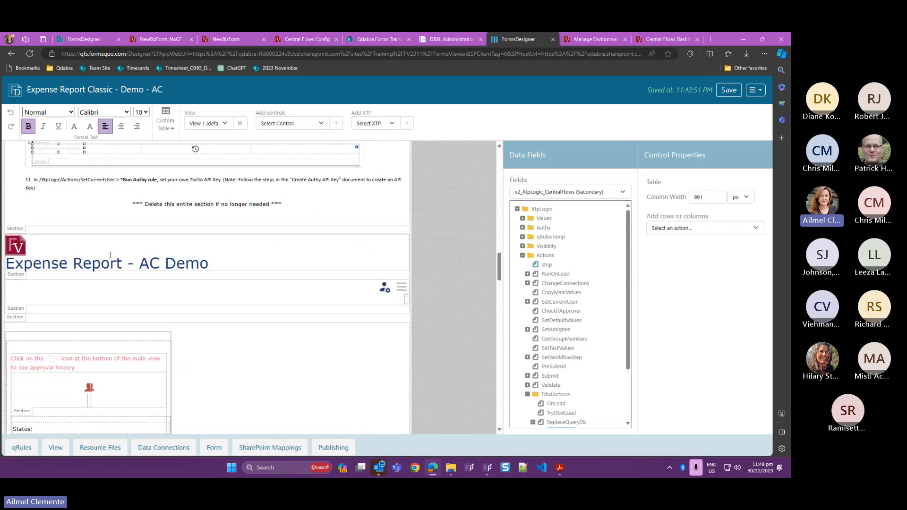
pyautogui.scroll(-6, 110, 255)
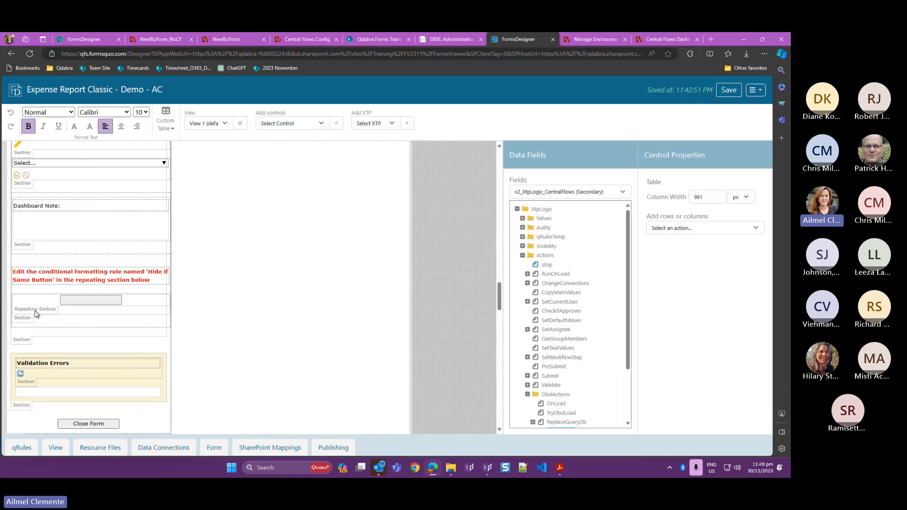
# Replace the repeating section's Hide if Same Button condition '1' with the pasted preceding-sibling count formula
pyautogui.click(35, 312)
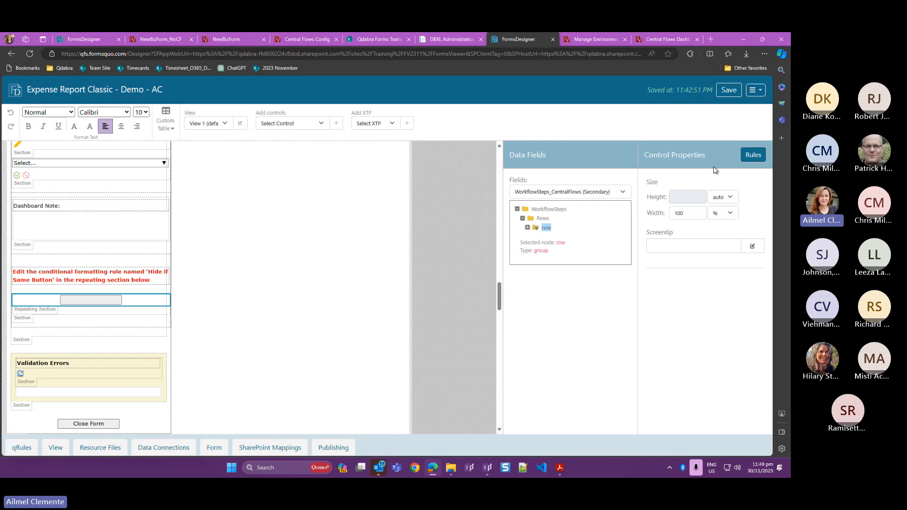
pyautogui.click(744, 157)
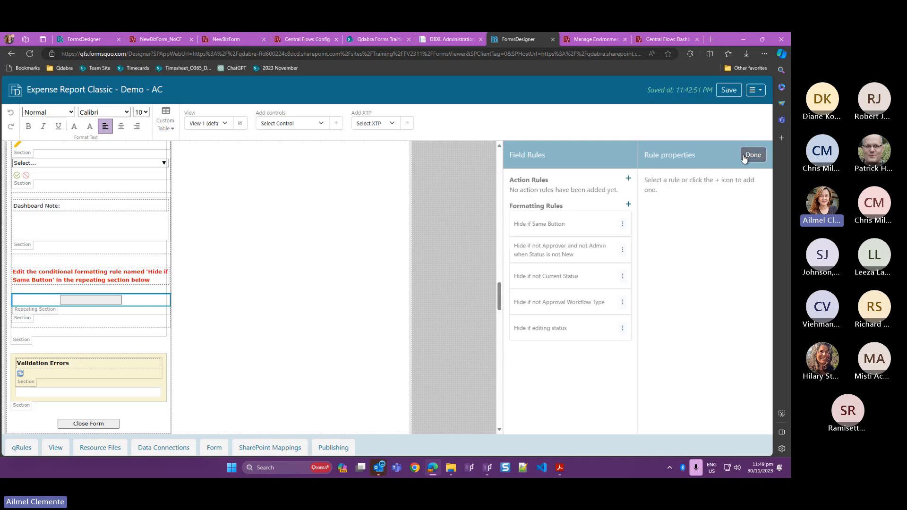
pyautogui.click(558, 230)
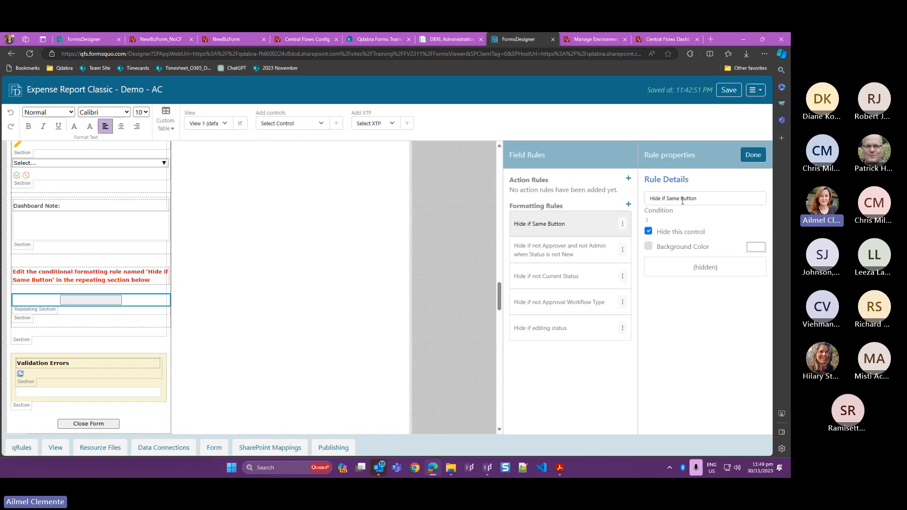
pyautogui.click(648, 221)
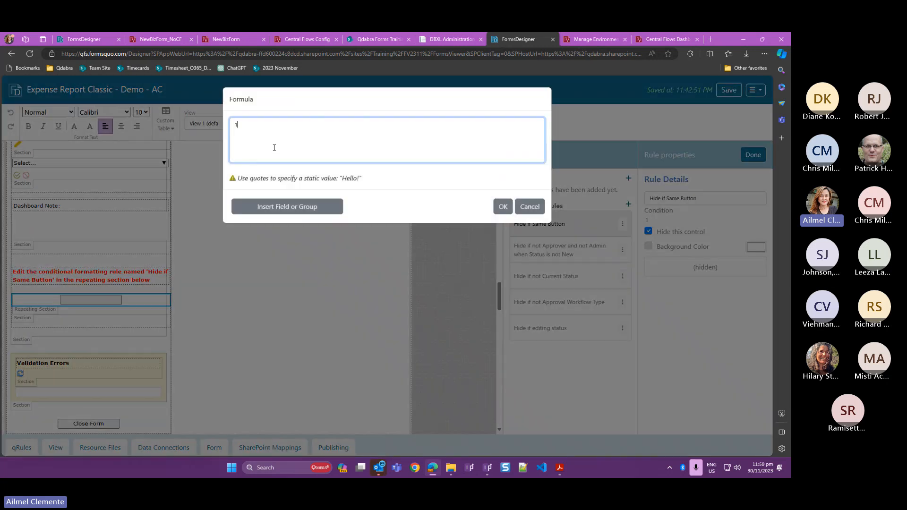
pyautogui.press('BackSpace')
pyautogui.hotkey('ctrl', 'v')
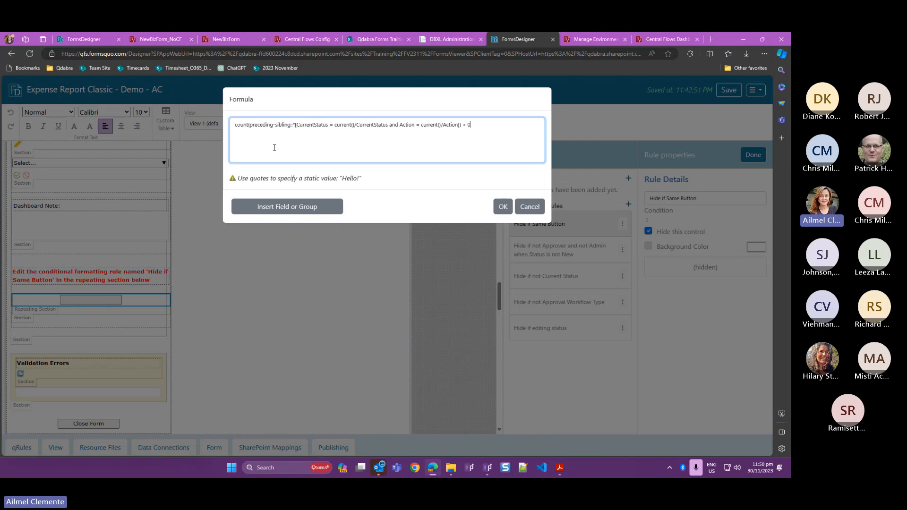
pyautogui.click(502, 207)
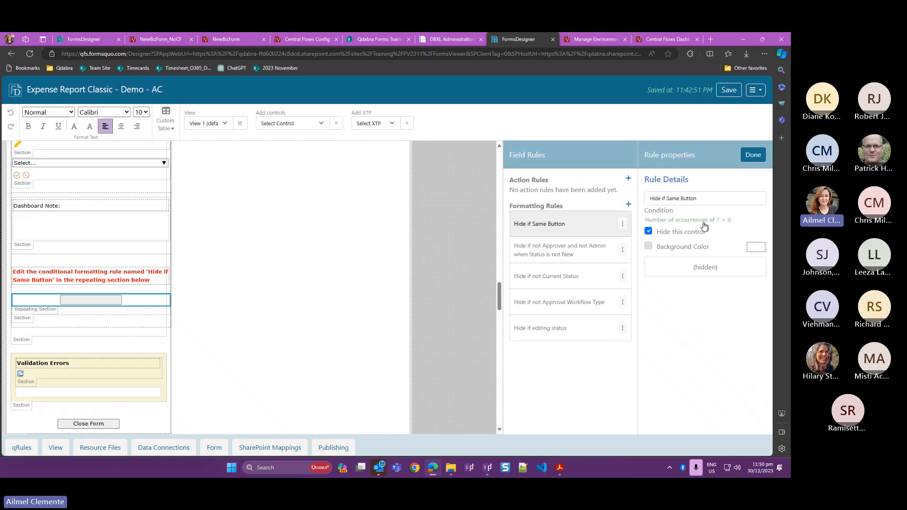
# Finish the rules, select the Solution Version control, and switch to the NewBizForm Central Flows designer
pyautogui.click(749, 162)
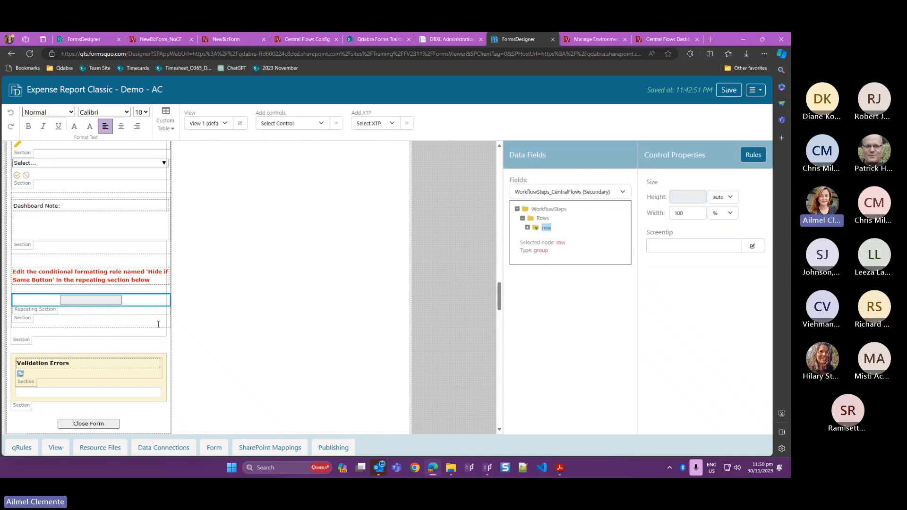
pyautogui.scroll(-5, 181, 323)
pyautogui.scroll(-10, 180, 323)
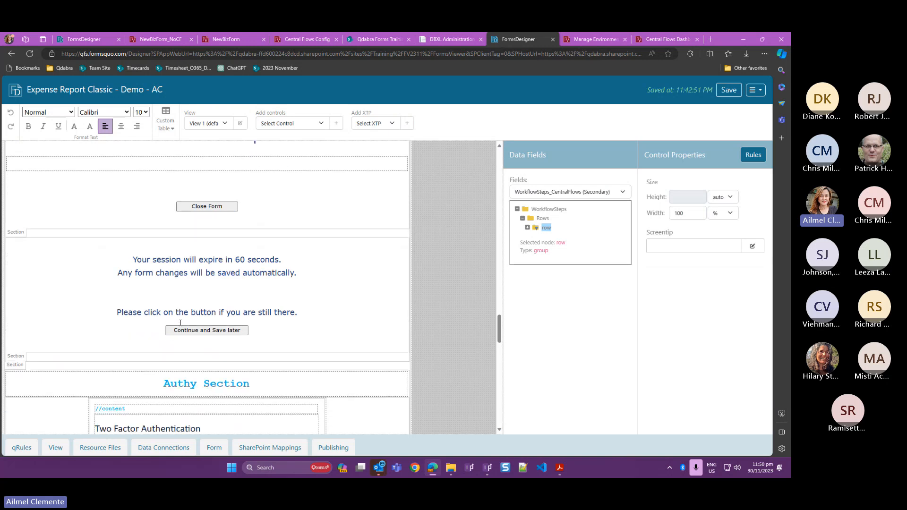
pyautogui.scroll(-10, 181, 323)
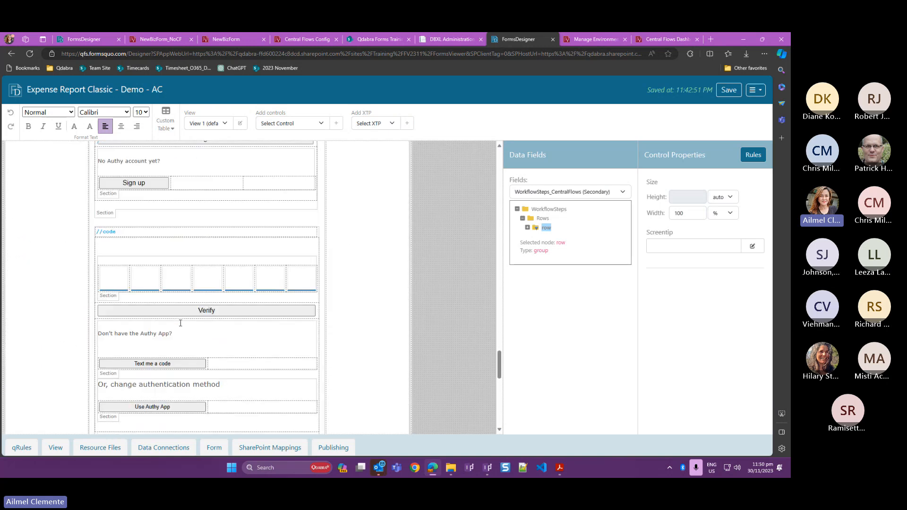
pyautogui.scroll(-3, 173, 327)
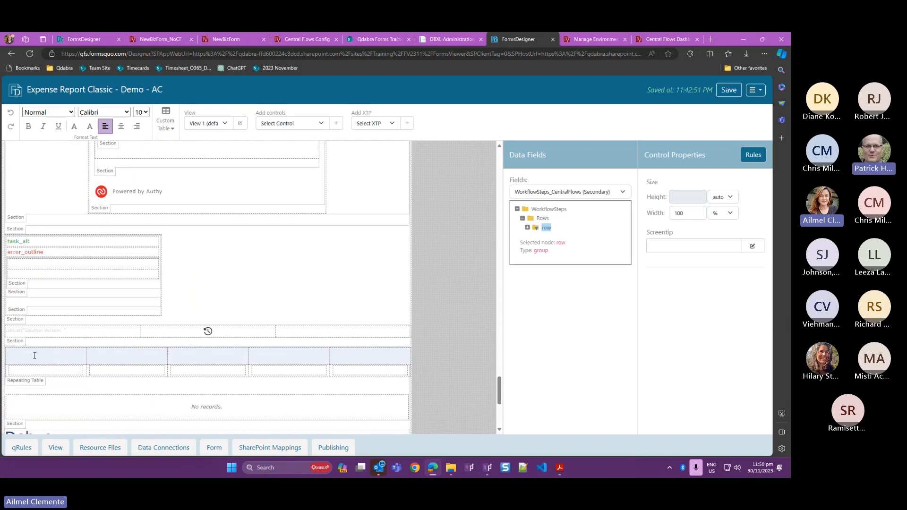
pyautogui.click(63, 316)
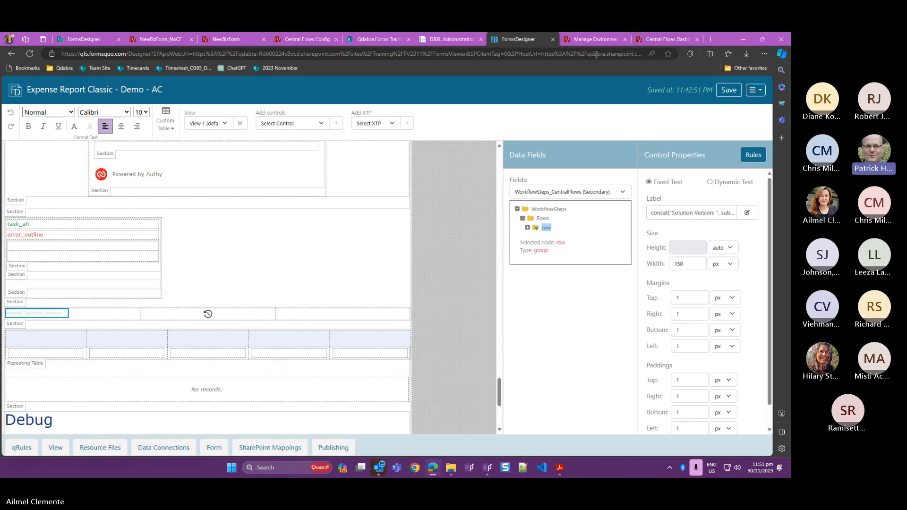
pyautogui.click(307, 38)
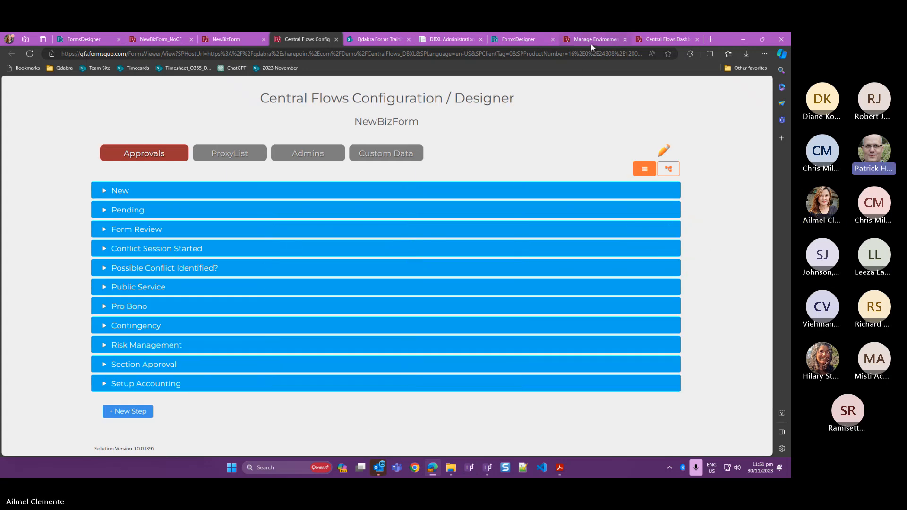
# Leave the NewBizForm workflow steps and return to the Expense Report Classic form designer
pyautogui.moveTo(590, 44)
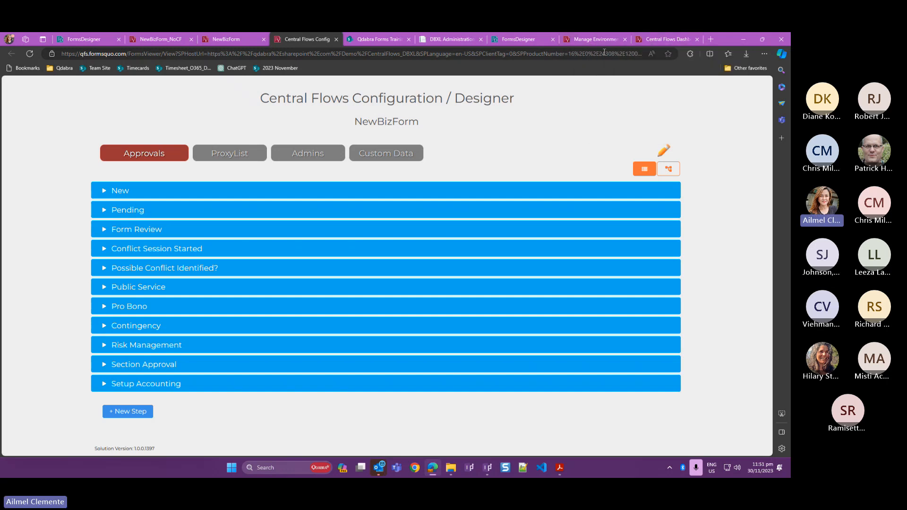
pyautogui.click(507, 41)
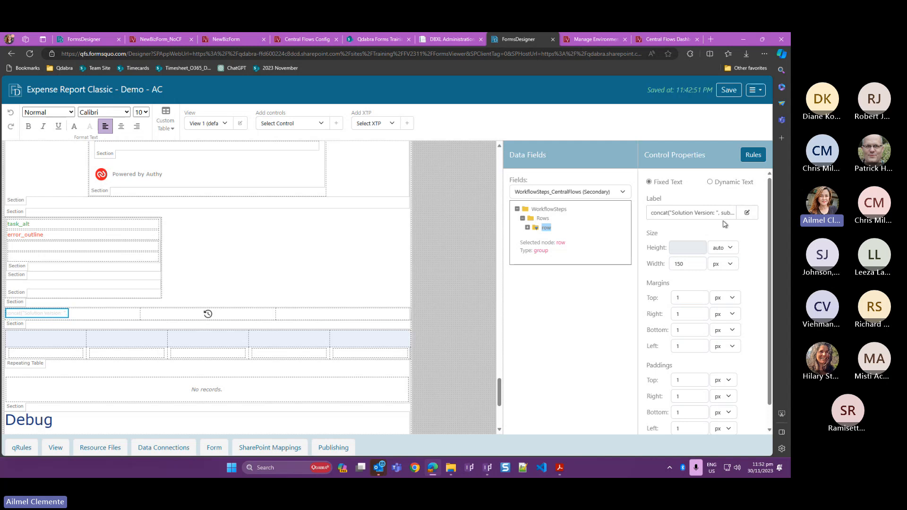
# Make the Solution Version label dynamic text using the pasted concat("Solution Version: ", …) formula
pyautogui.click(745, 217)
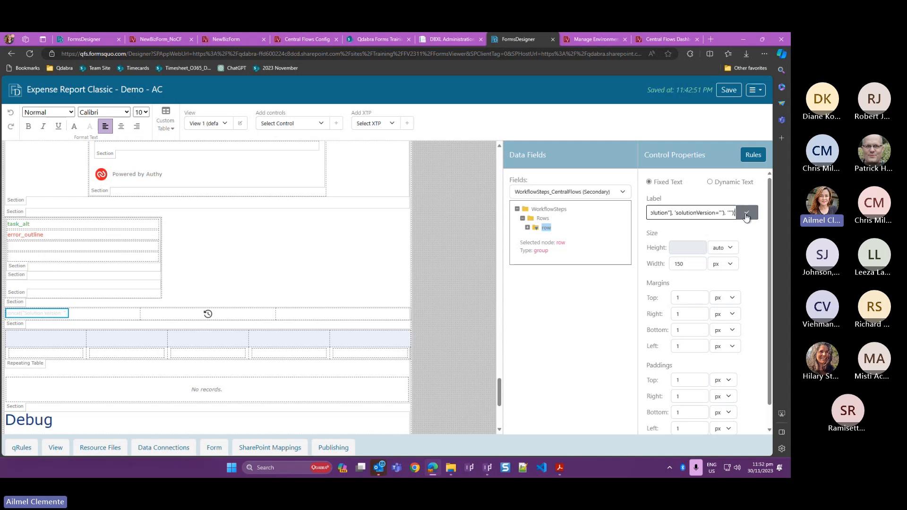
pyautogui.click(750, 218)
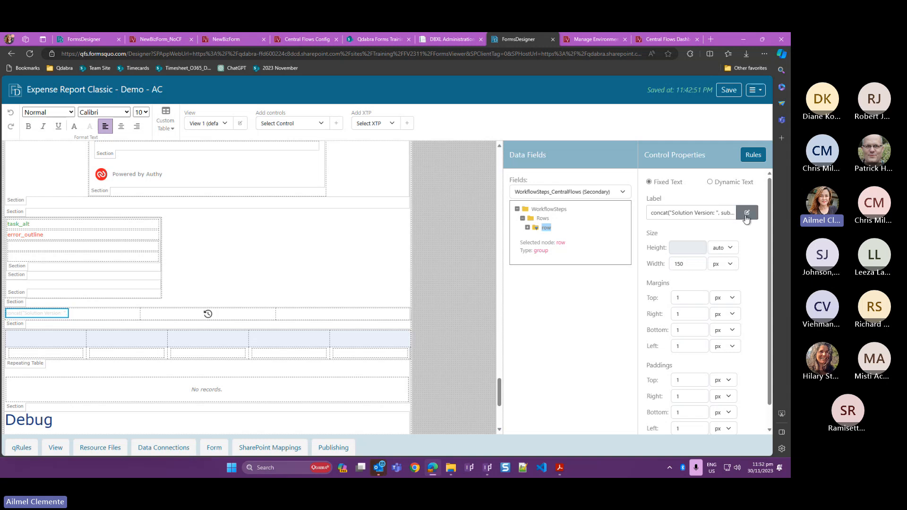
pyautogui.click(746, 212)
pyautogui.tripleClick(711, 209)
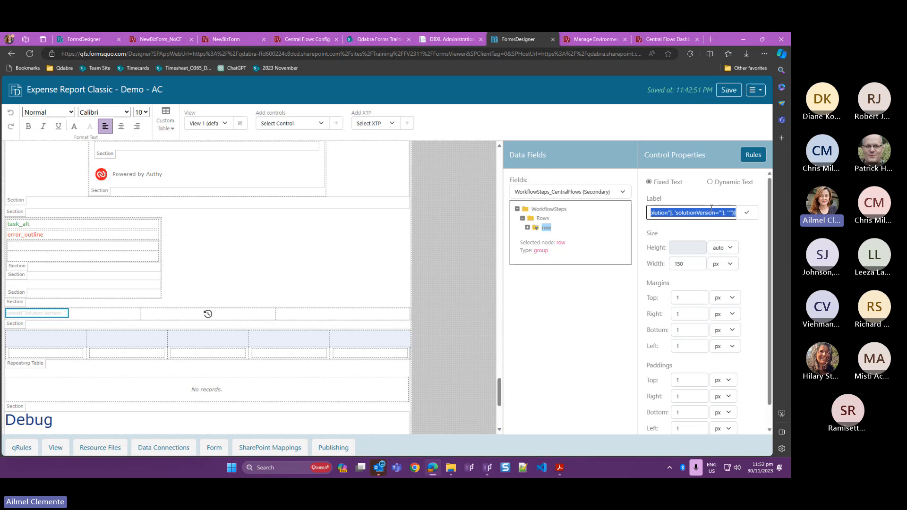
pyautogui.click(709, 182)
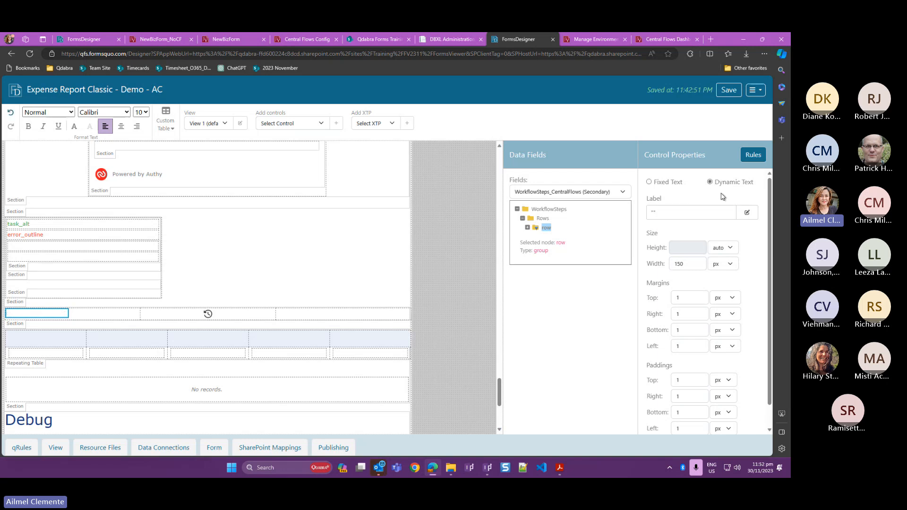
pyautogui.click(747, 212)
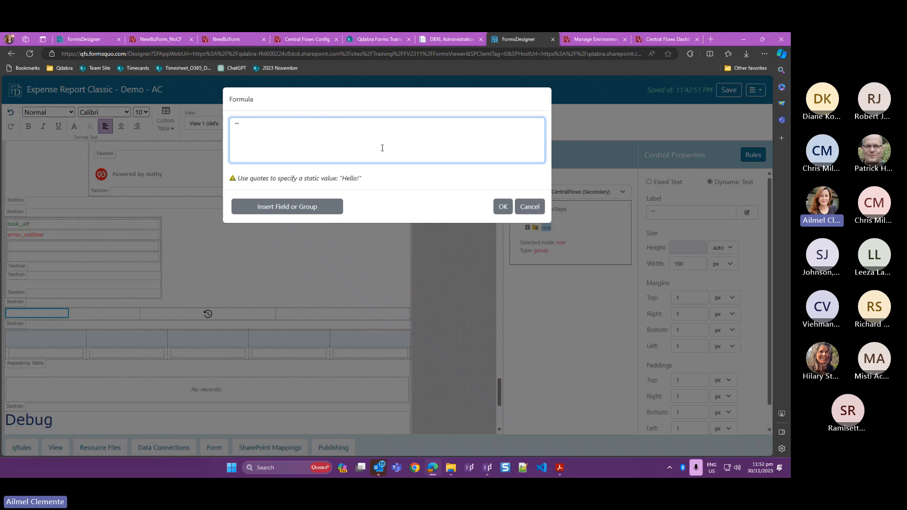
pyautogui.write('concat("Solution Version: ", substring-before(substring-after(/processing-instruction()[local-name(.) = "mso-infoPathSolution"], \'solutionVersion="\'), \'"\'))')
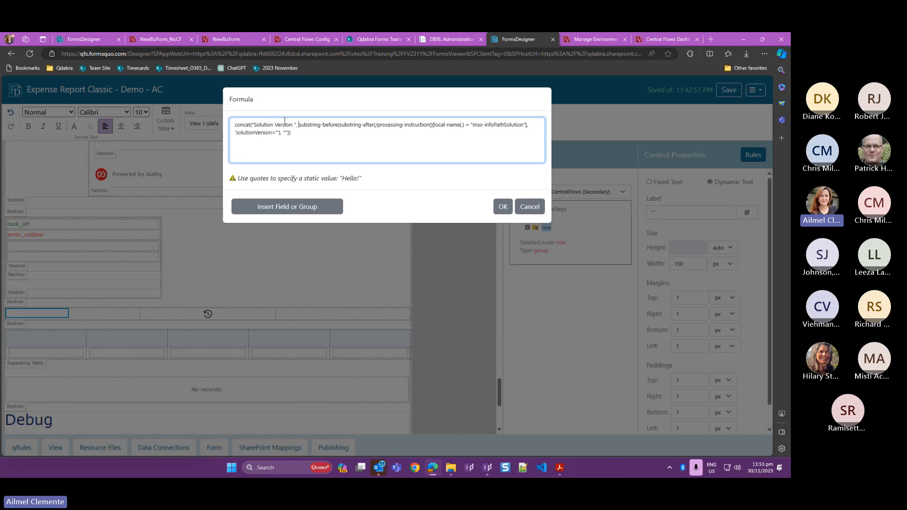
pyautogui.click(503, 209)
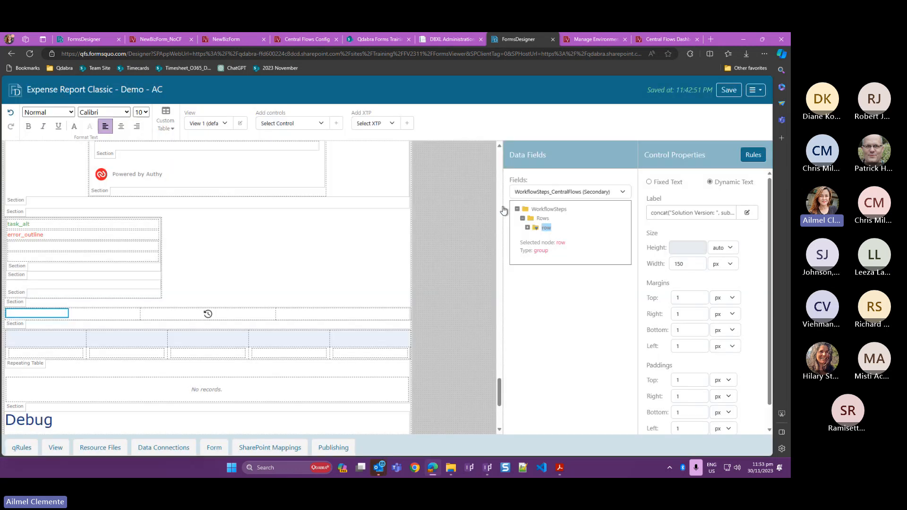
# Check the guide, save the Expense Report Classic form, and show its Open, Open (Anonymous), Download menu
pyautogui.scroll(-3, 216, 300)
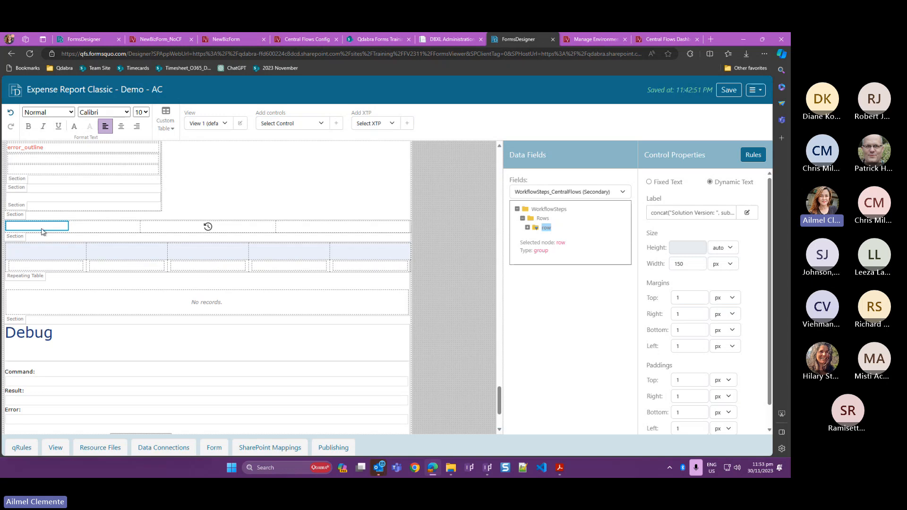
pyautogui.scroll(-4, 76, 326)
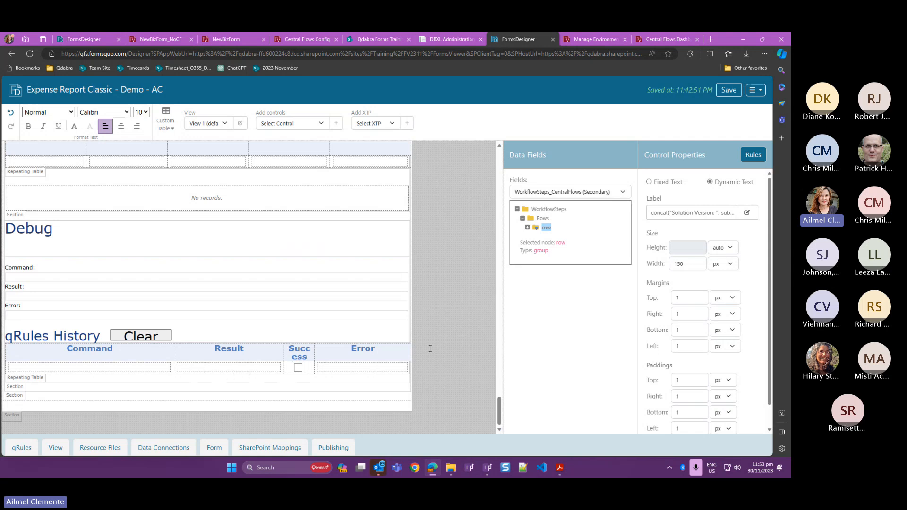
pyautogui.click(559, 467)
pyautogui.scroll(-3, 582, 315)
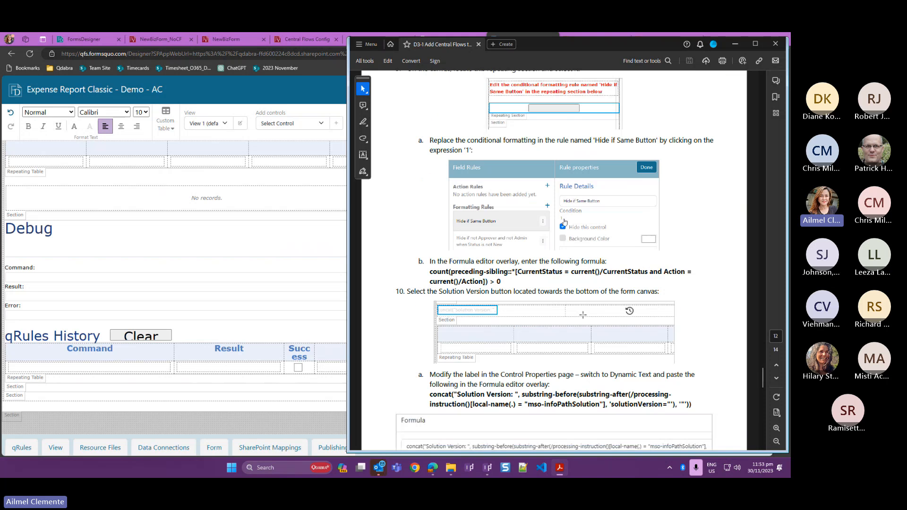
pyautogui.scroll(-8, 582, 315)
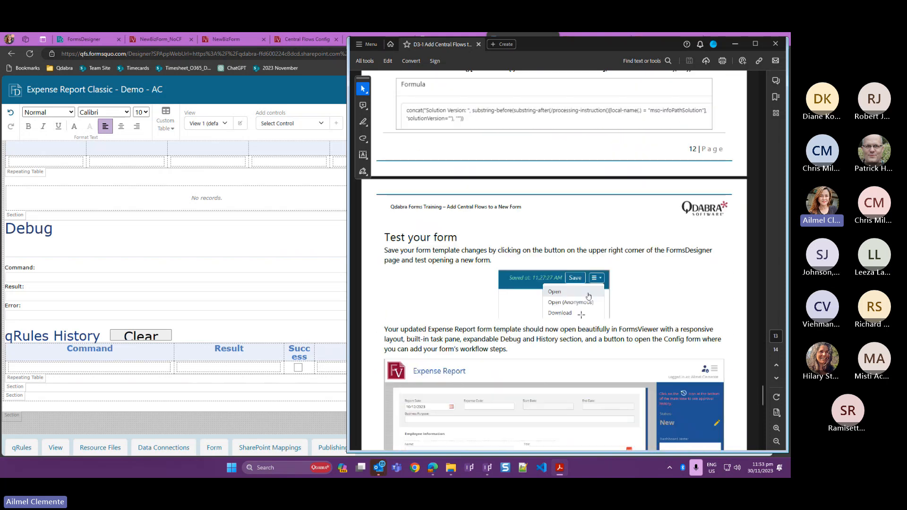
pyautogui.scroll(-3, 581, 314)
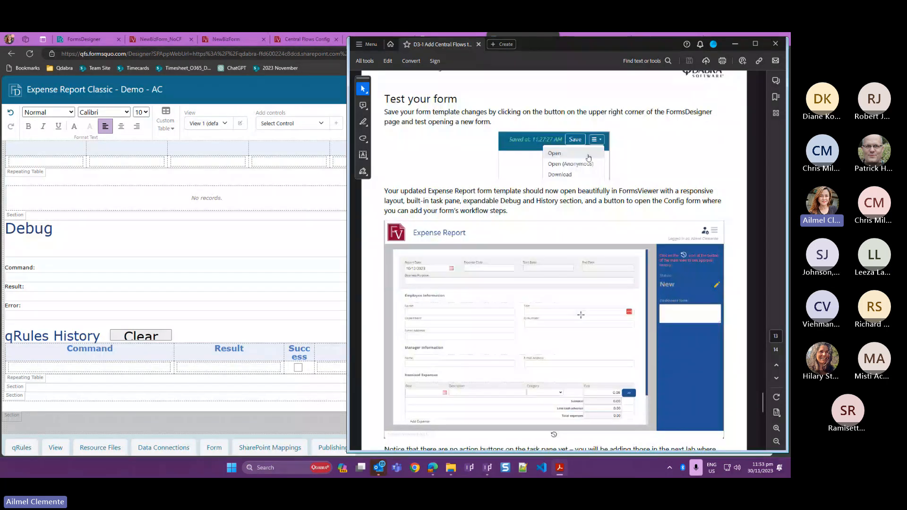
pyautogui.scroll(-1, 581, 315)
pyautogui.click(263, 233)
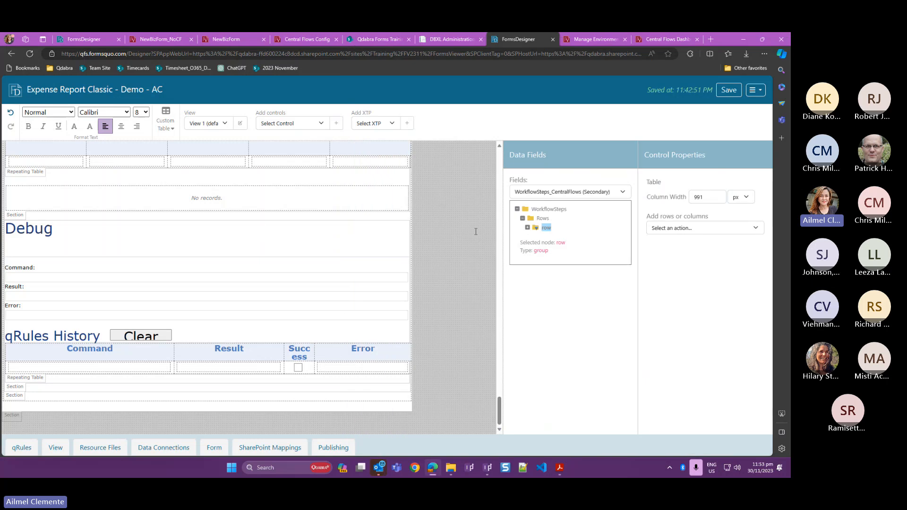
pyautogui.click(727, 90)
pyautogui.click(756, 90)
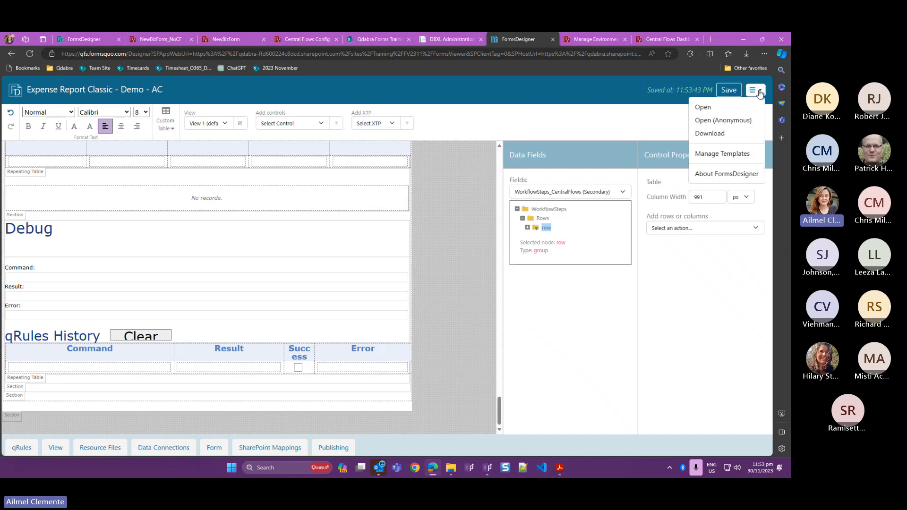
# Open Expense Report - AC Demo as a blank new report and toggle the status side panel
pyautogui.click(723, 109)
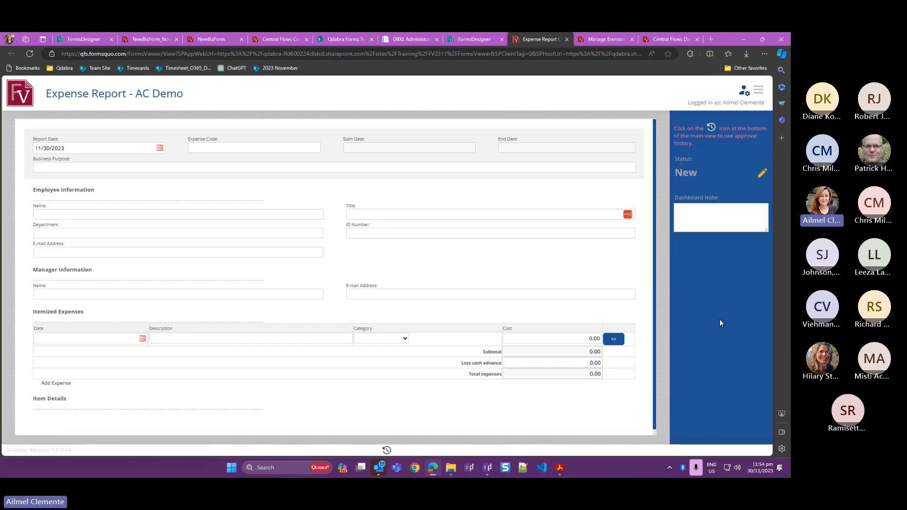
pyautogui.click(196, 169)
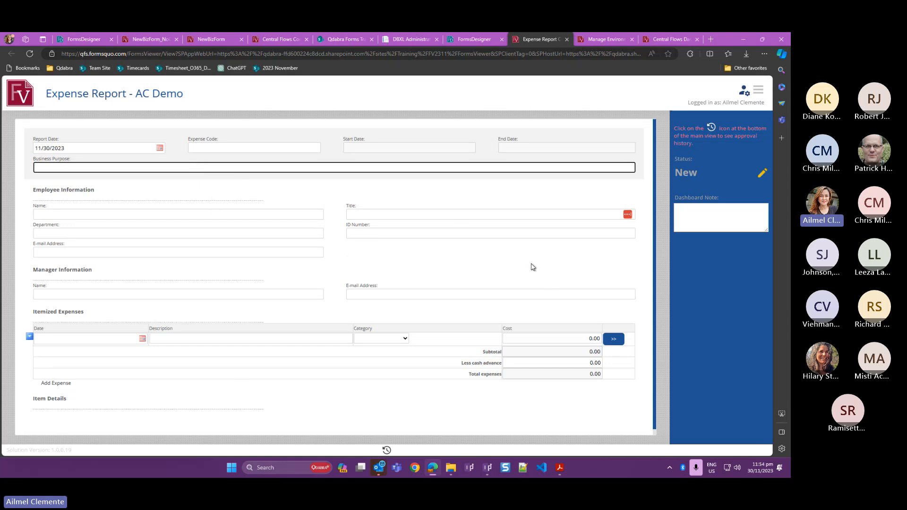
pyautogui.click(758, 91)
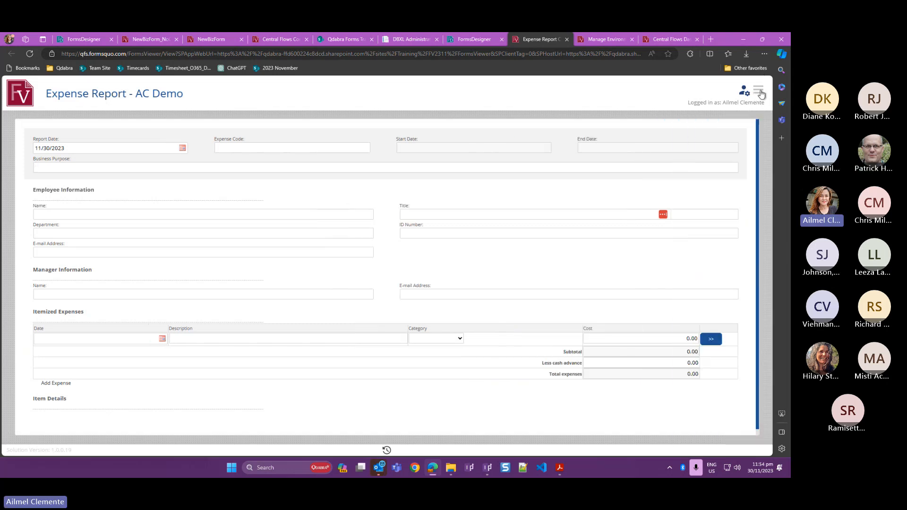
pyautogui.click(759, 92)
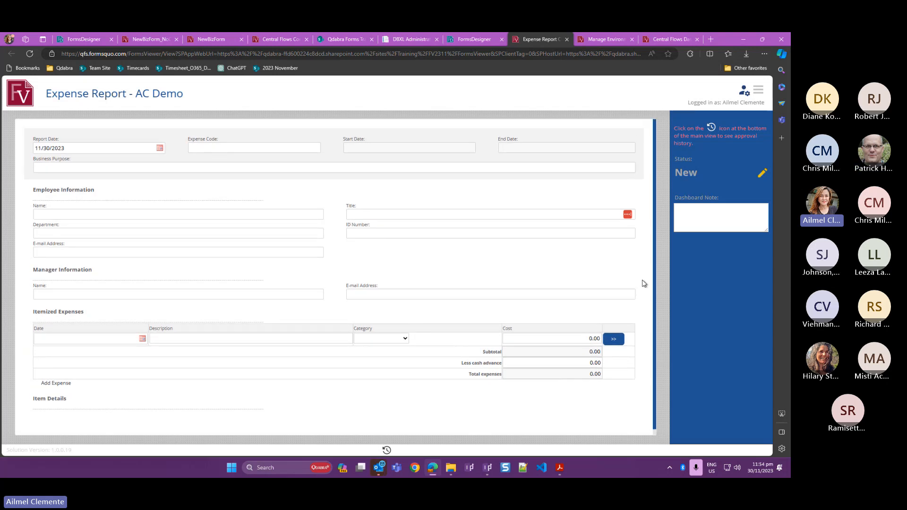
pyautogui.moveTo(760, 44)
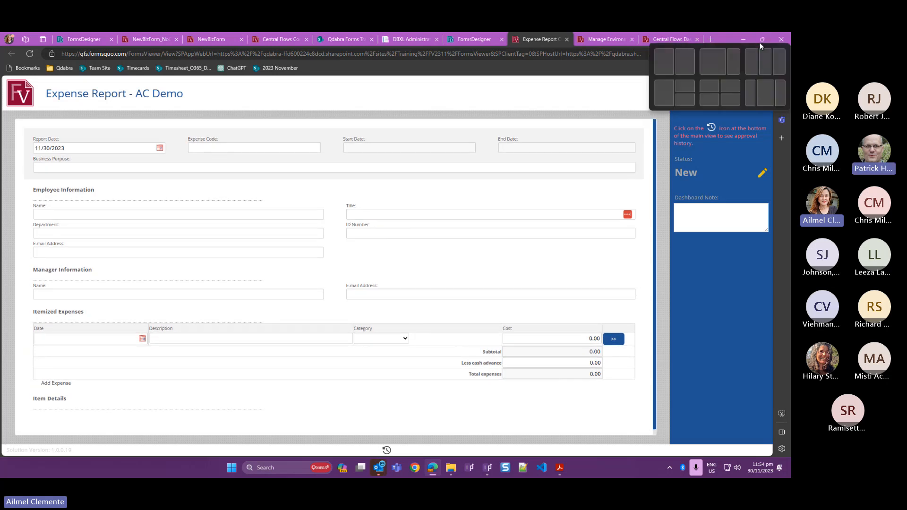
pyautogui.click(761, 40)
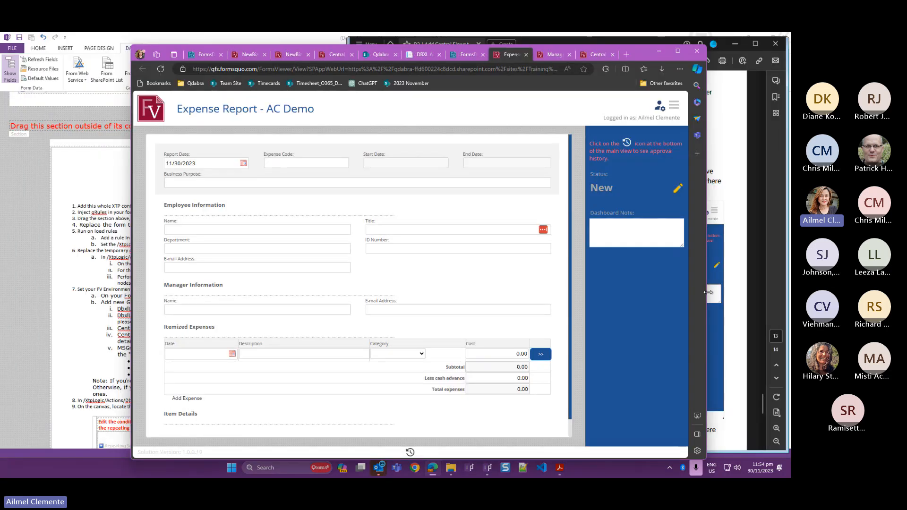
pyautogui.moveTo(706, 295); pyautogui.dragTo(666, 290)
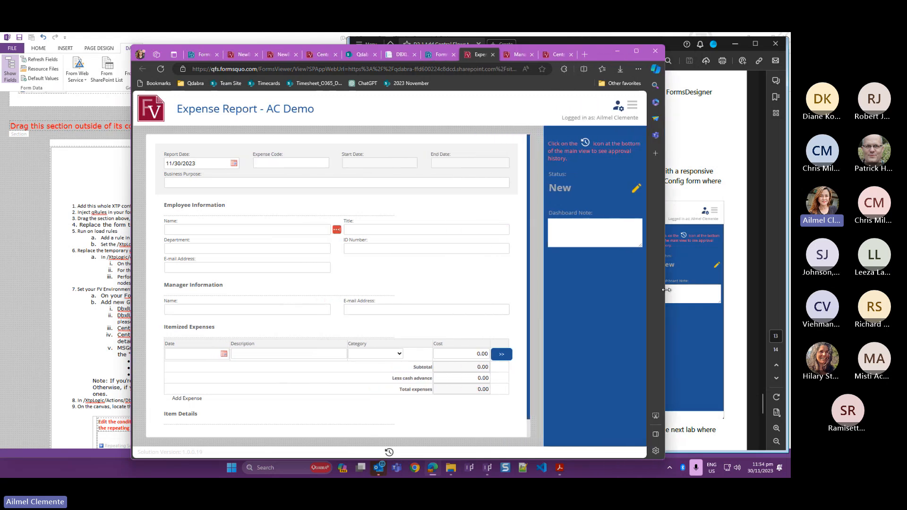
pyautogui.moveTo(667, 289); pyautogui.dragTo(708, 286)
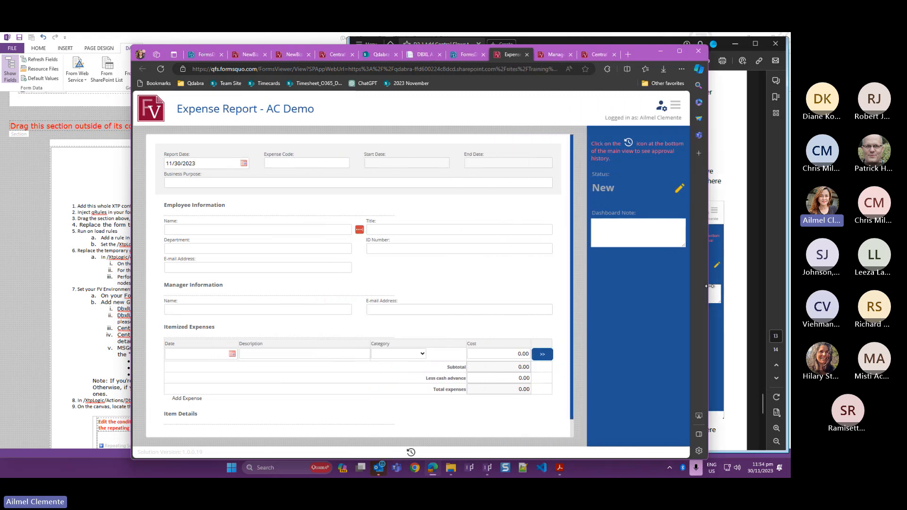
pyautogui.click(679, 51)
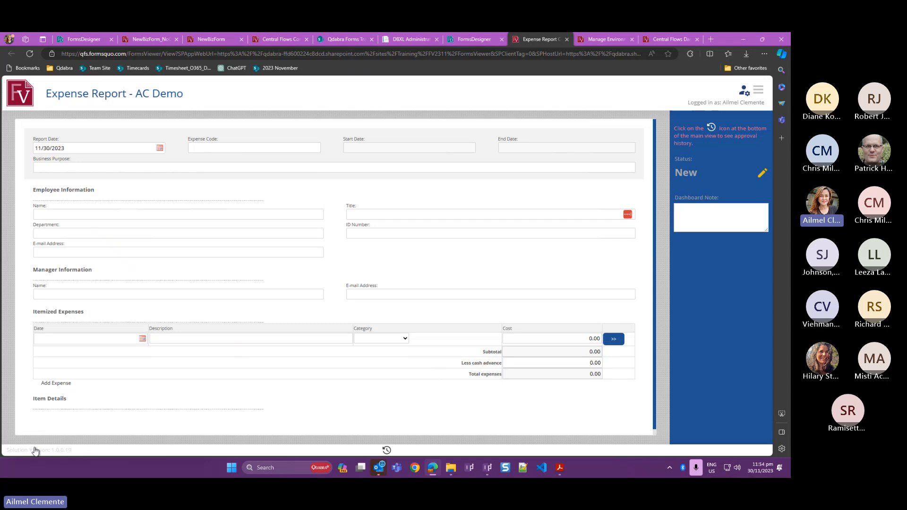
# Open the Debug panel and scroll through the qRules history of executed commands
pyautogui.click(63, 454)
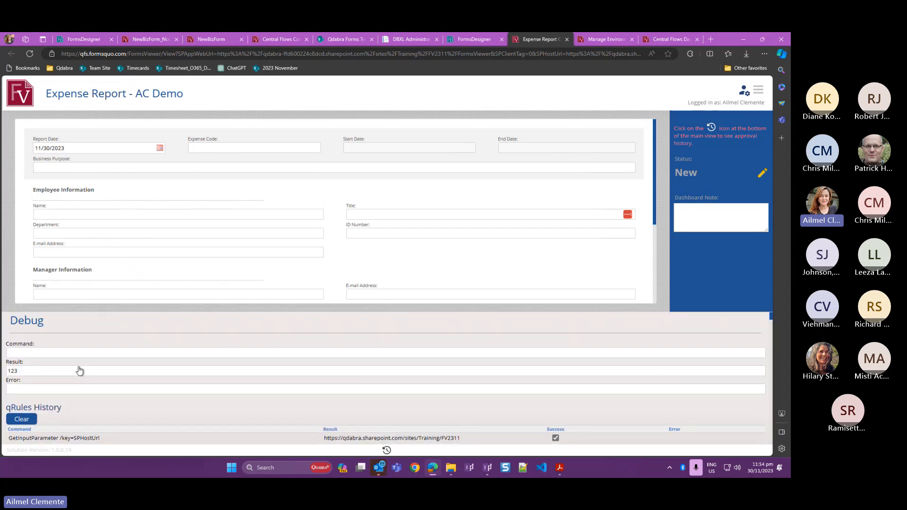
pyautogui.scroll(-2, 79, 369)
pyautogui.scroll(1, 80, 369)
pyautogui.scroll(-1, 127, 397)
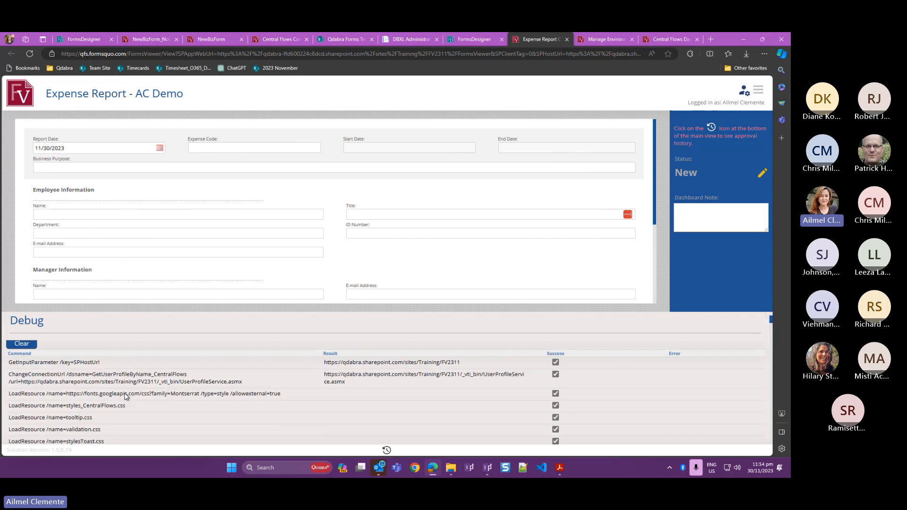
pyautogui.scroll(-1, 127, 397)
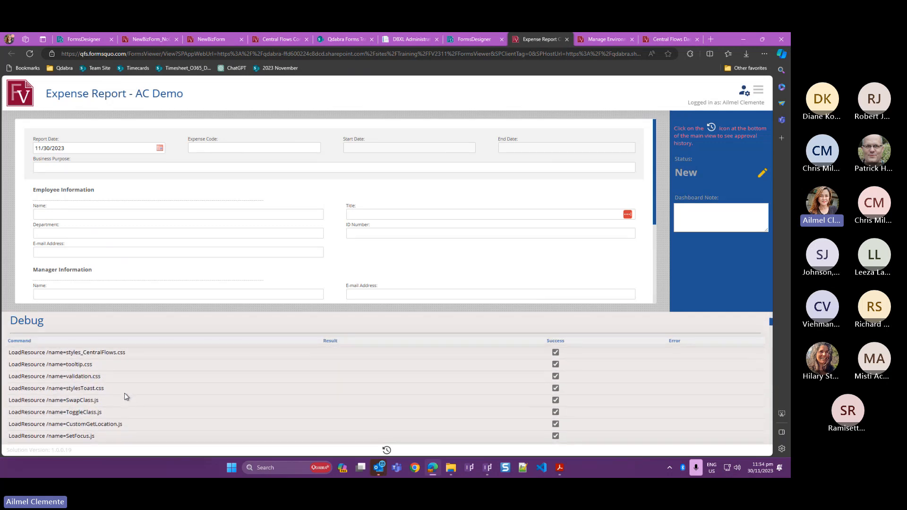
pyautogui.scroll(-1, 127, 396)
pyautogui.scroll(-2, 127, 397)
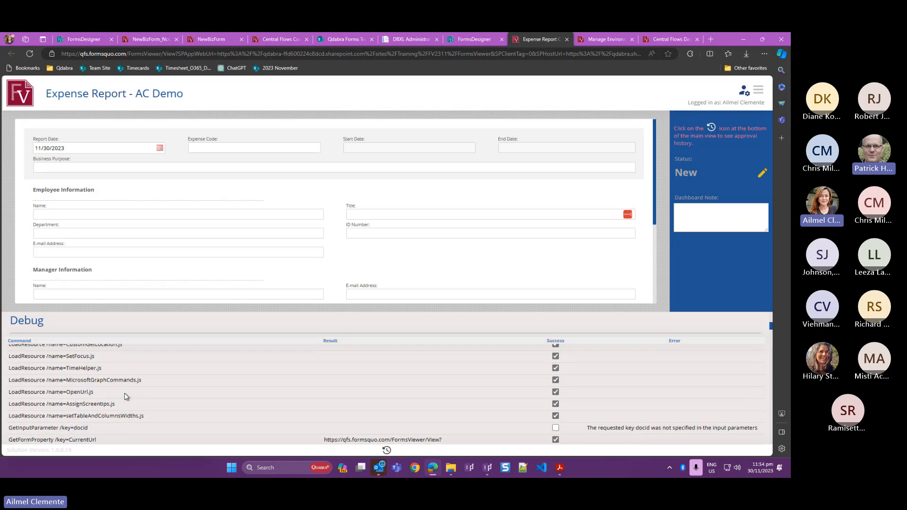
pyautogui.scroll(-2, 127, 397)
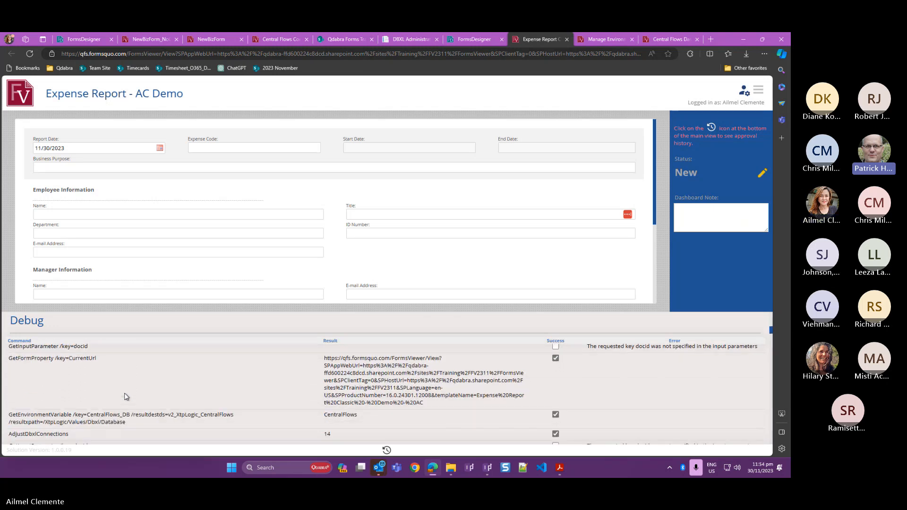
pyautogui.scroll(-1, 127, 397)
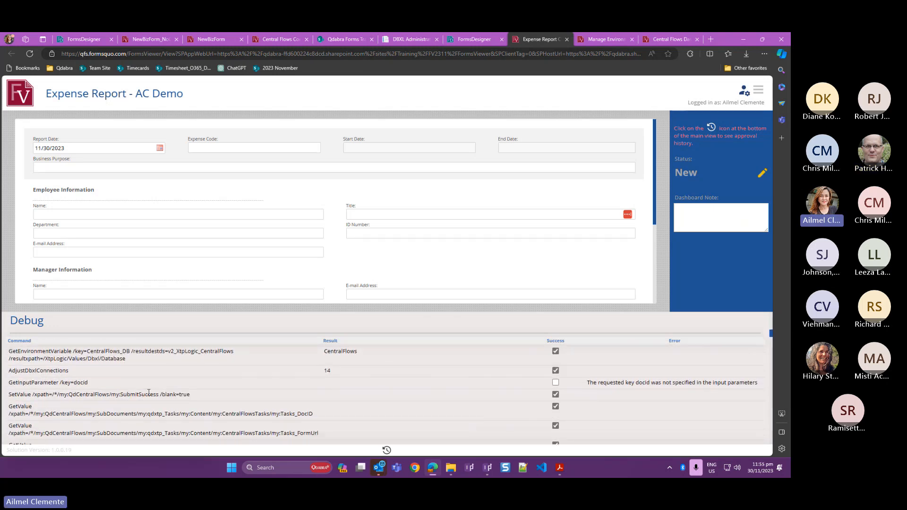
# Highlight the missing docid error message, then scroll through the rest of the log
pyautogui.tripleClick(604, 372)
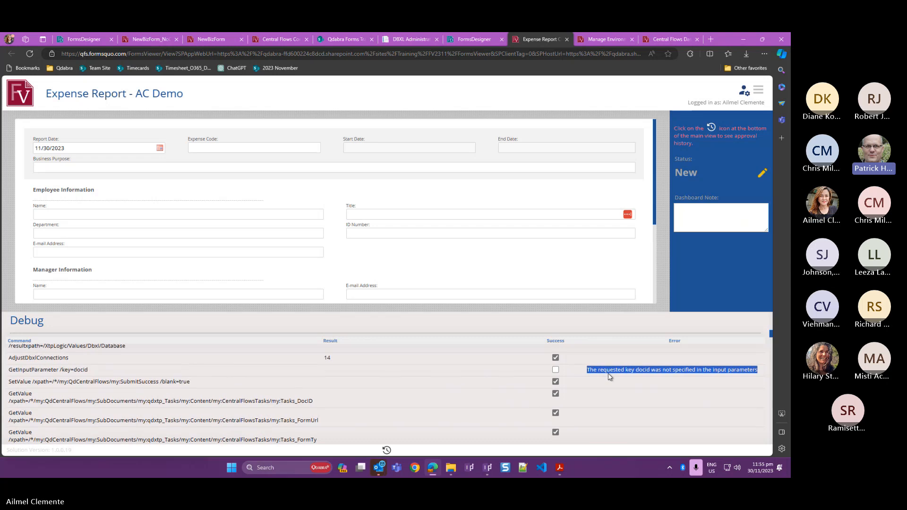
pyautogui.click(636, 370)
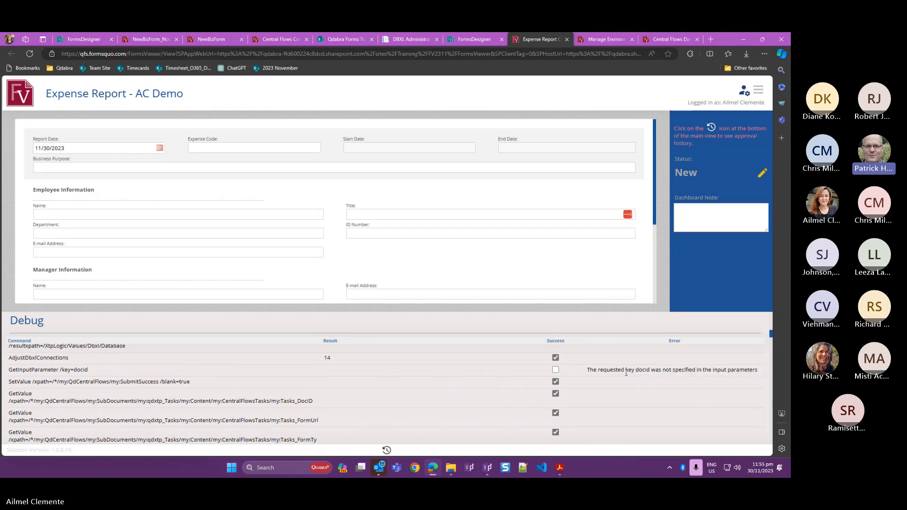
pyautogui.moveTo(624, 369); pyautogui.dragTo(733, 370)
pyautogui.click(589, 386)
pyautogui.scroll(-5, 588, 388)
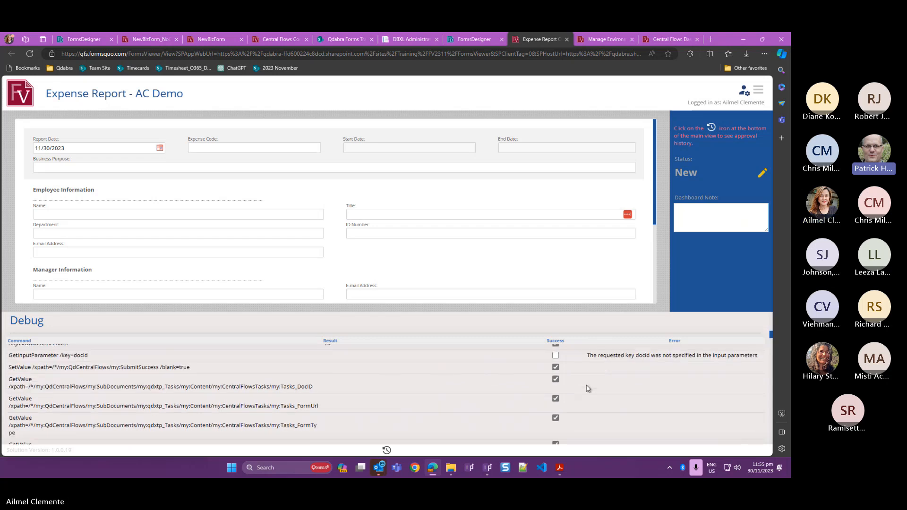
pyautogui.scroll(-5, 588, 388)
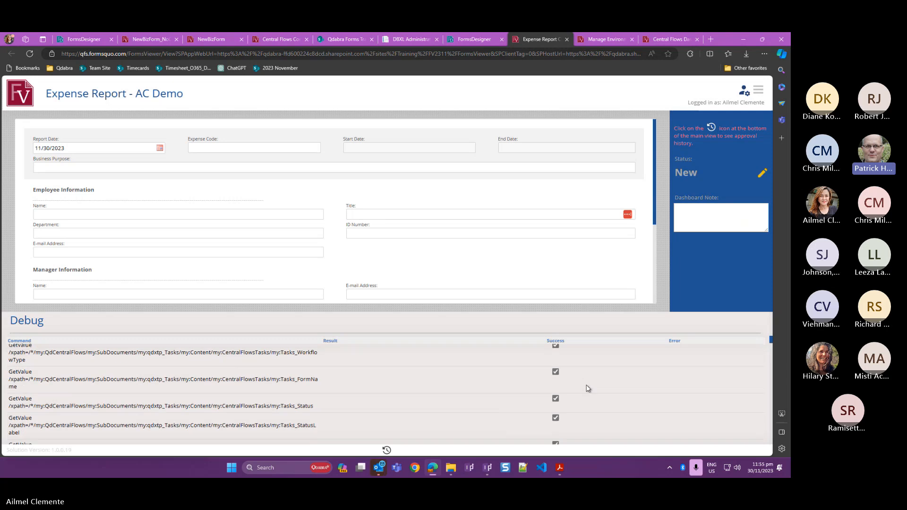
pyautogui.scroll(-5, 587, 388)
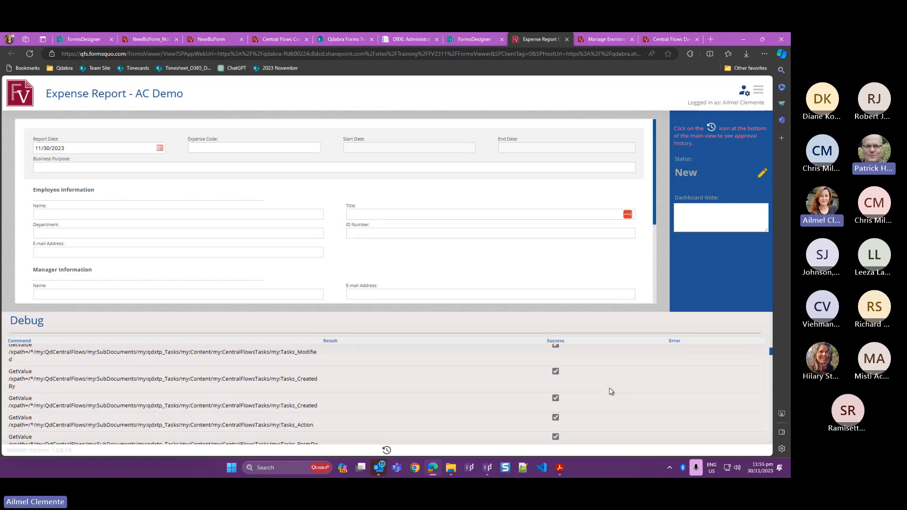
pyautogui.moveTo(771, 359); pyautogui.dragTo(771, 390)
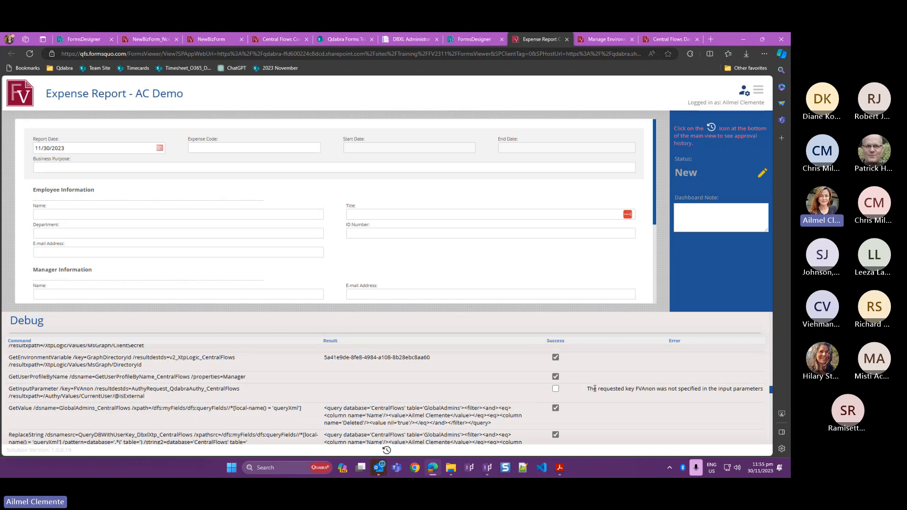
pyautogui.scroll(-2, 645, 392)
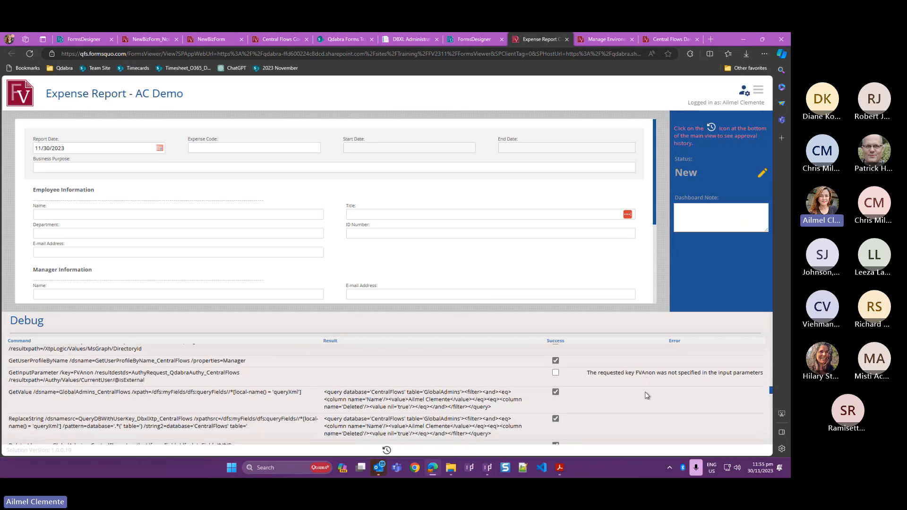
pyautogui.scroll(-3, 646, 395)
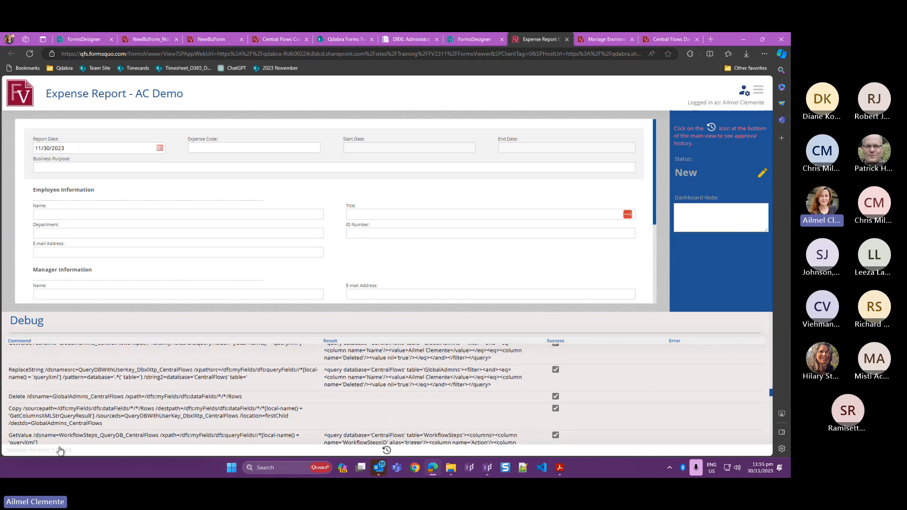
# Close the Debug panel and display the approval history, which reads 'No records.'
pyautogui.click(60, 450)
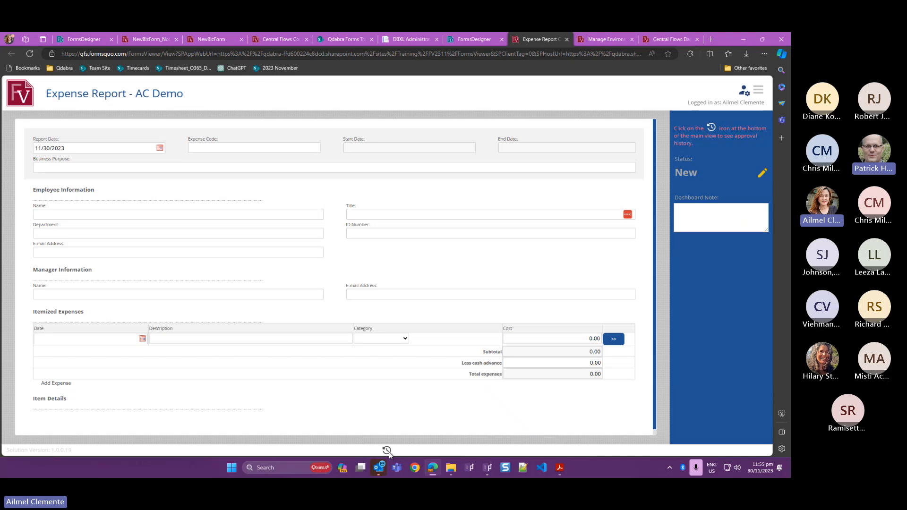
pyautogui.click(61, 452)
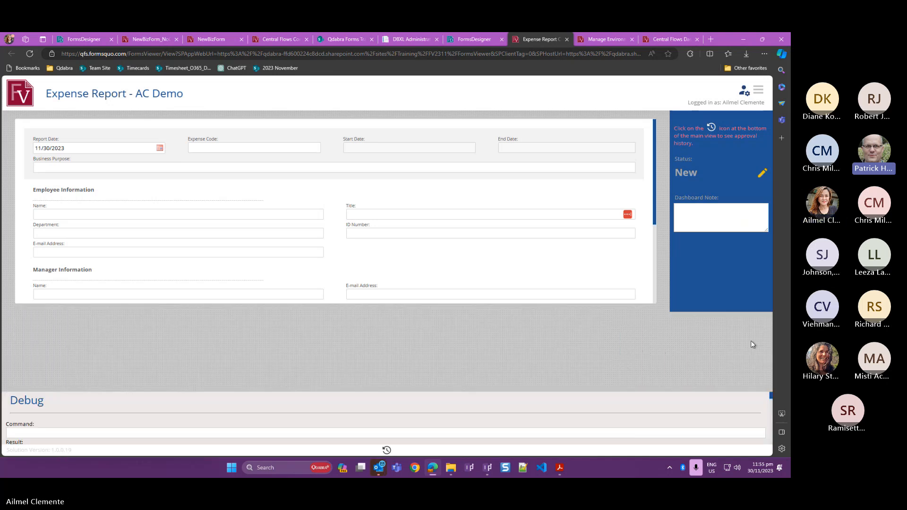
pyautogui.moveTo(771, 317); pyautogui.dragTo(775, 454)
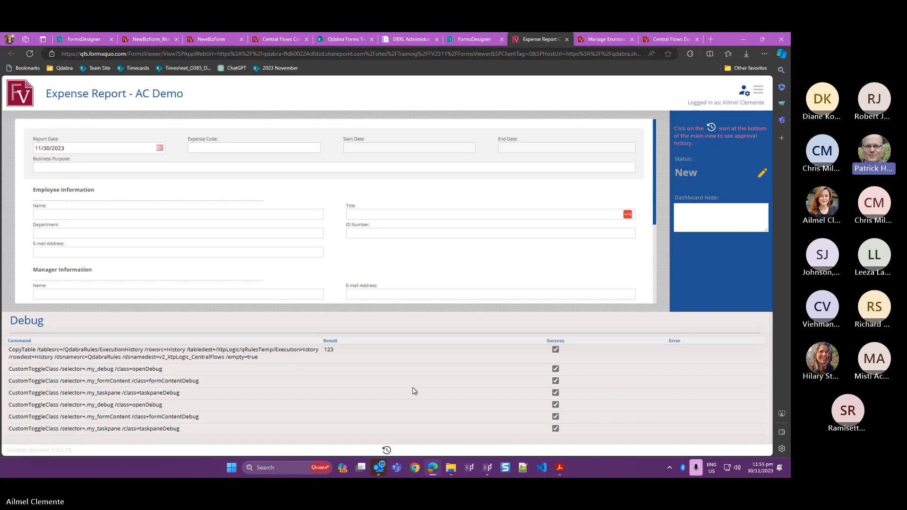
pyautogui.scroll(5, 414, 391)
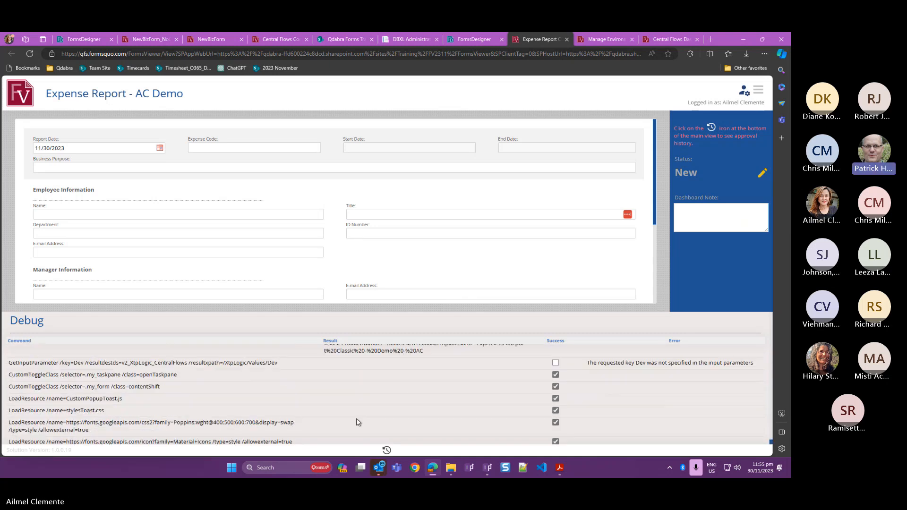
pyautogui.scroll(1, 358, 422)
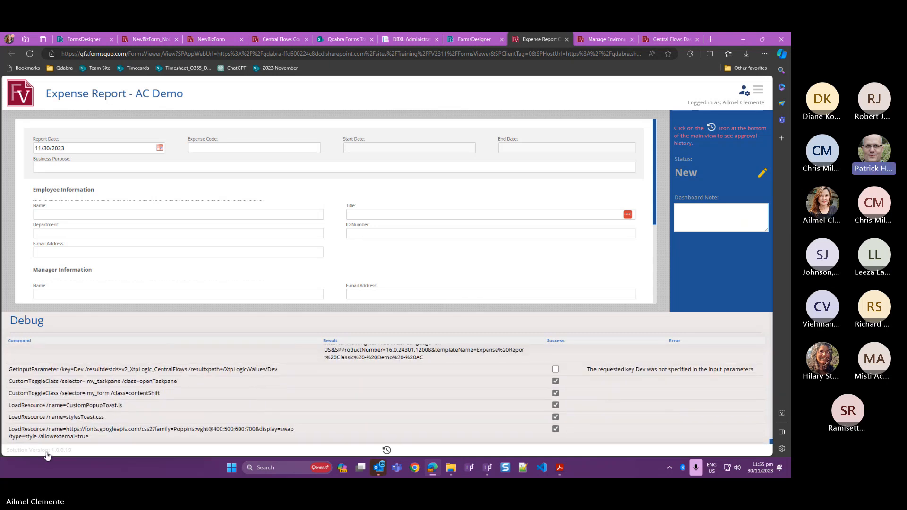
pyautogui.click(46, 453)
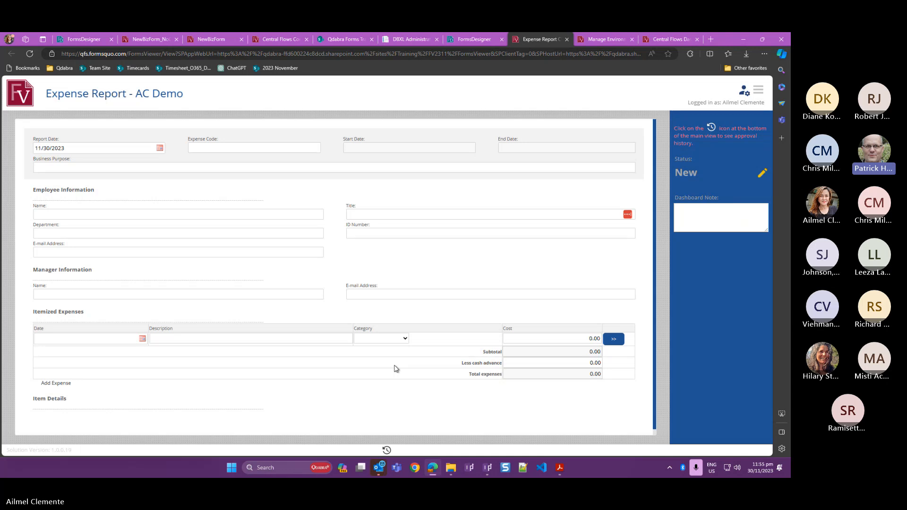
pyautogui.click(386, 450)
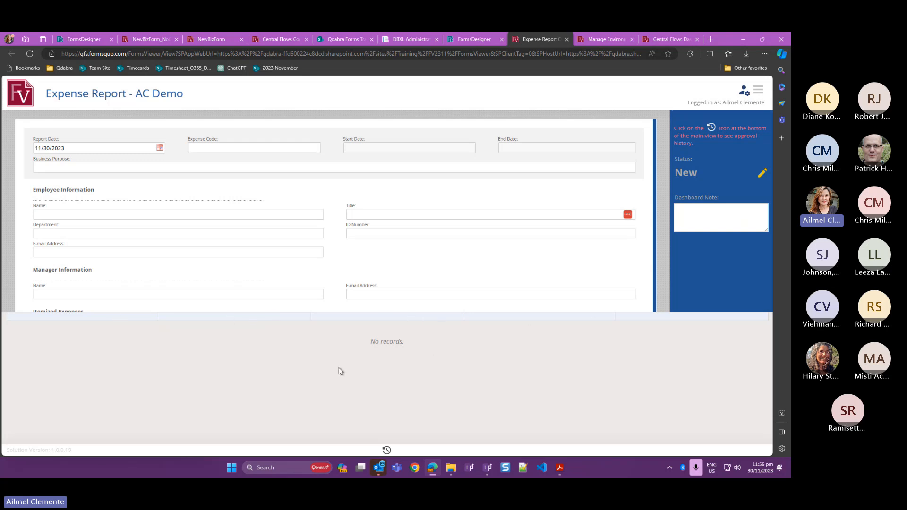
pyautogui.click(388, 449)
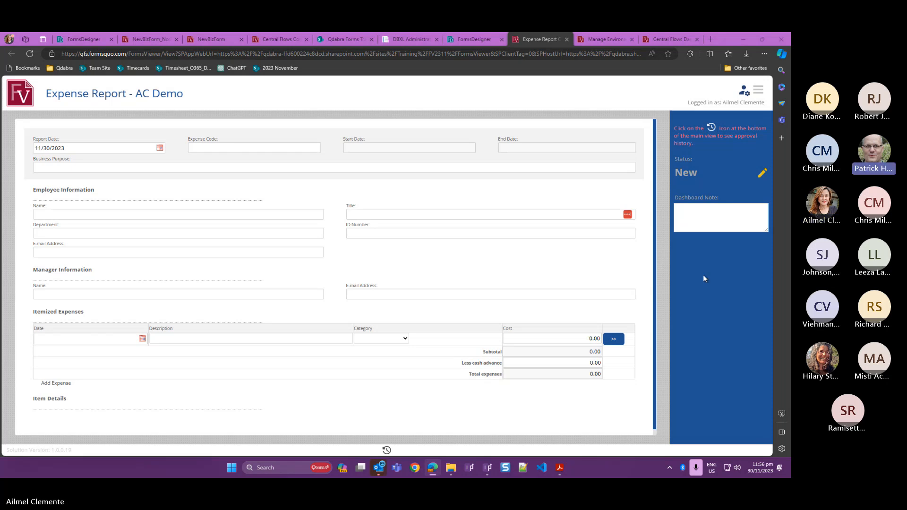
pyautogui.hotkey('ctrl', 'shift', 'm')
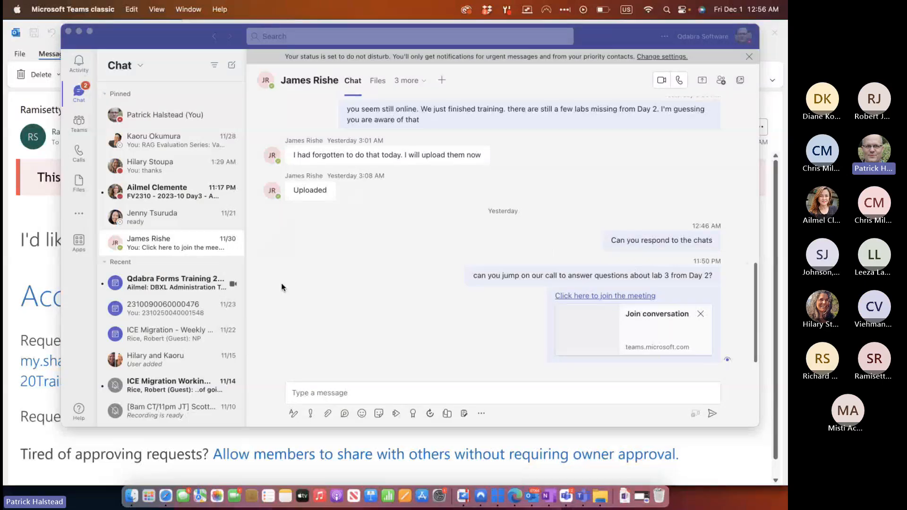
# Return to Edge, restore the window from full screen, and bring up the Day 3 Slides.pptx tab
pyautogui.press('super+Tab')
pyautogui.press('super+Tab')
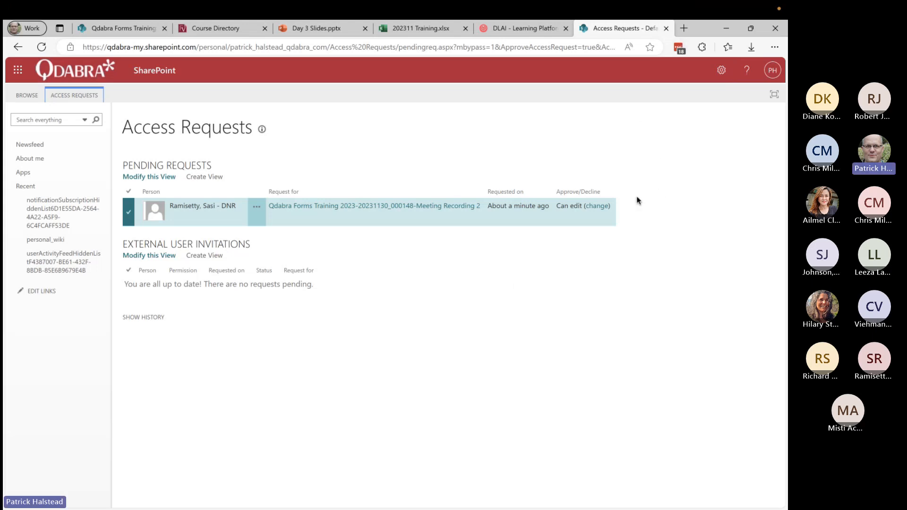
pyautogui.press('super+Tab')
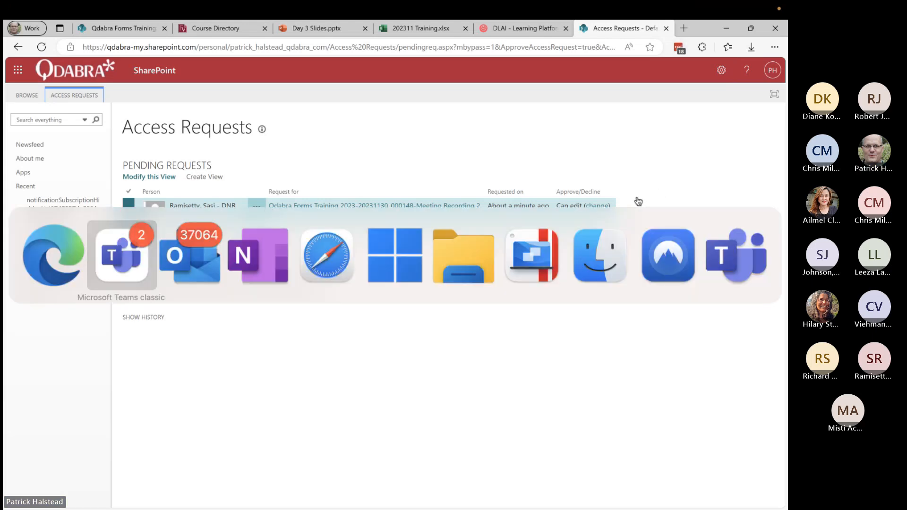
pyautogui.press('super+Tab')
pyautogui.press('super+Tab')
pyautogui.press('super+Tab')
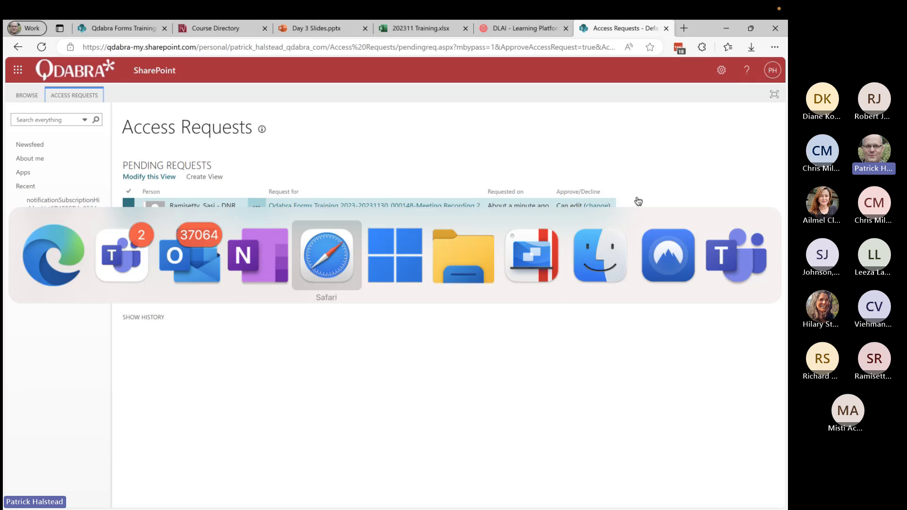
pyautogui.press('super+Tab')
pyautogui.press('shift+super+Tab')
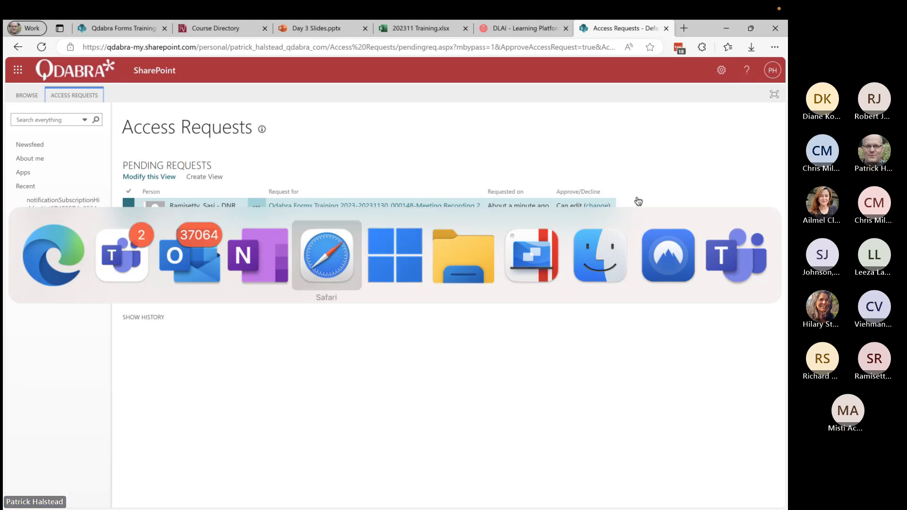
pyautogui.doubleClick(707, 36)
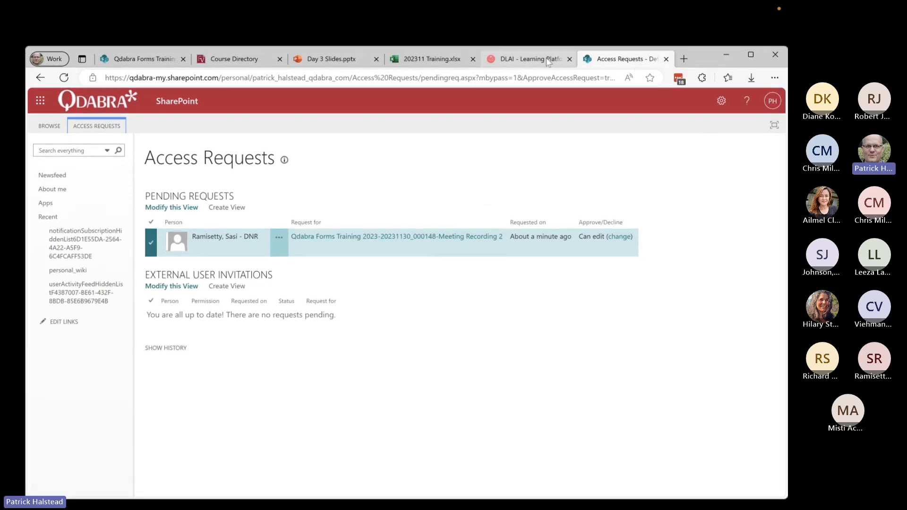
pyautogui.click(342, 59)
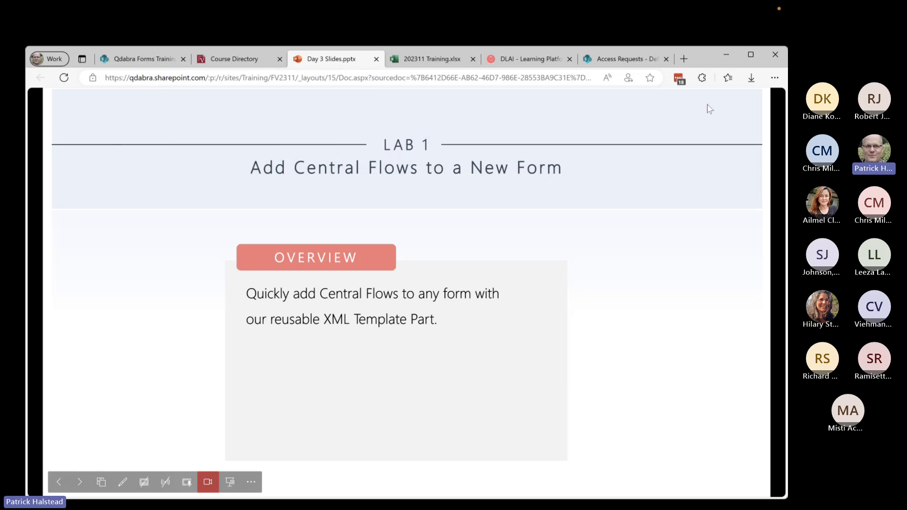
# Maximize Edge and advance past What You'll Learn and Lab 1 DEMO to QUICK BREAK 10 minutes
pyautogui.click(750, 54)
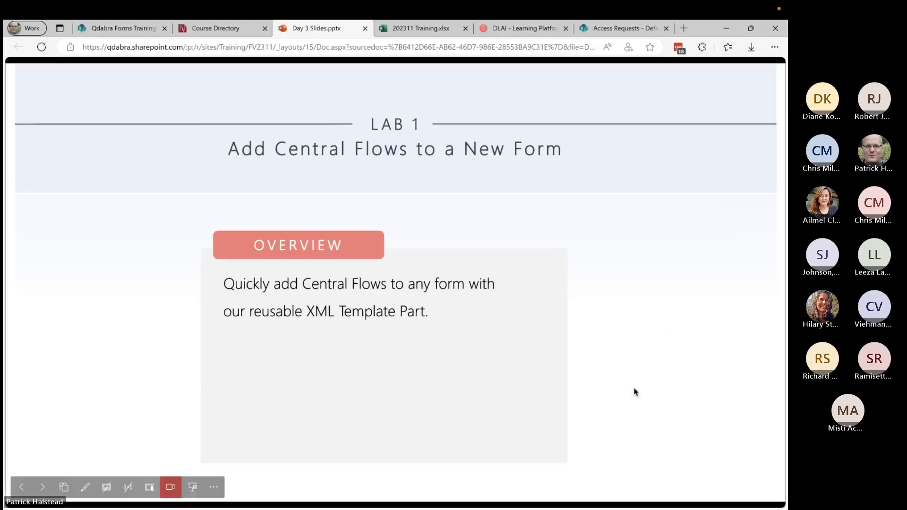
pyautogui.click(533, 316)
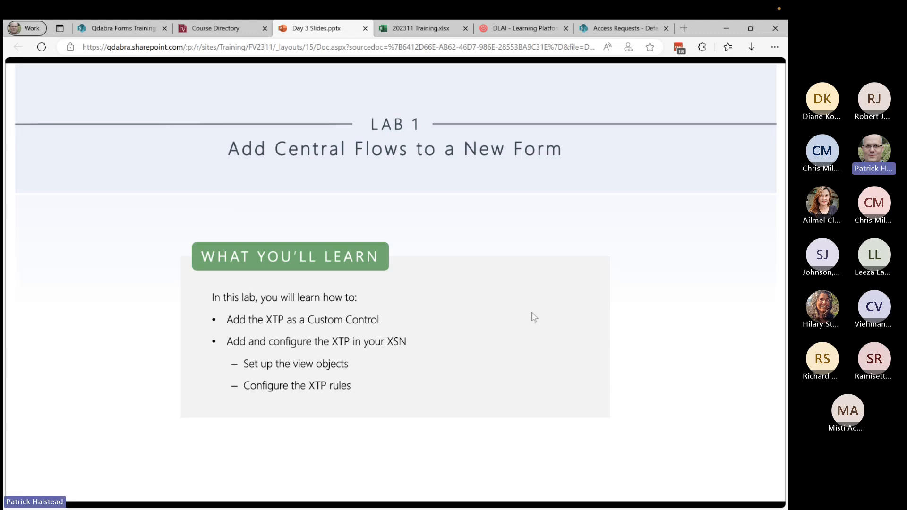
pyautogui.click(534, 318)
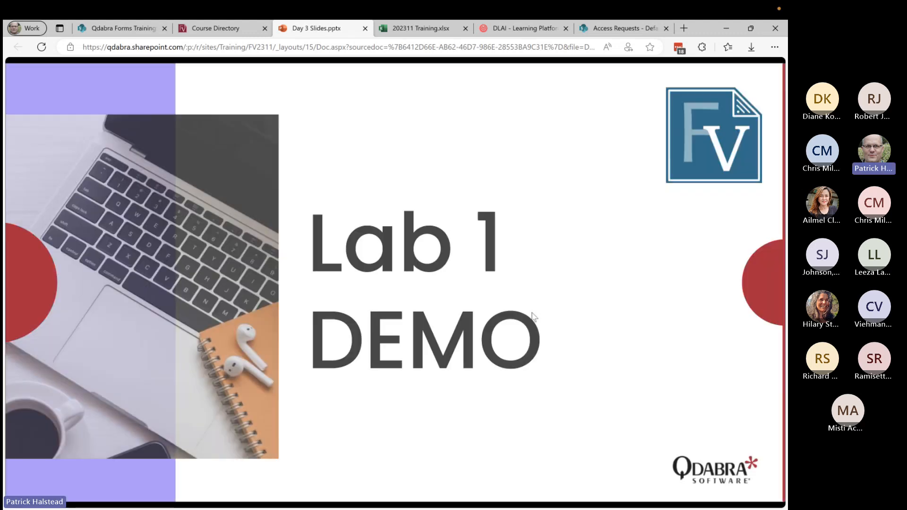
pyautogui.click(534, 318)
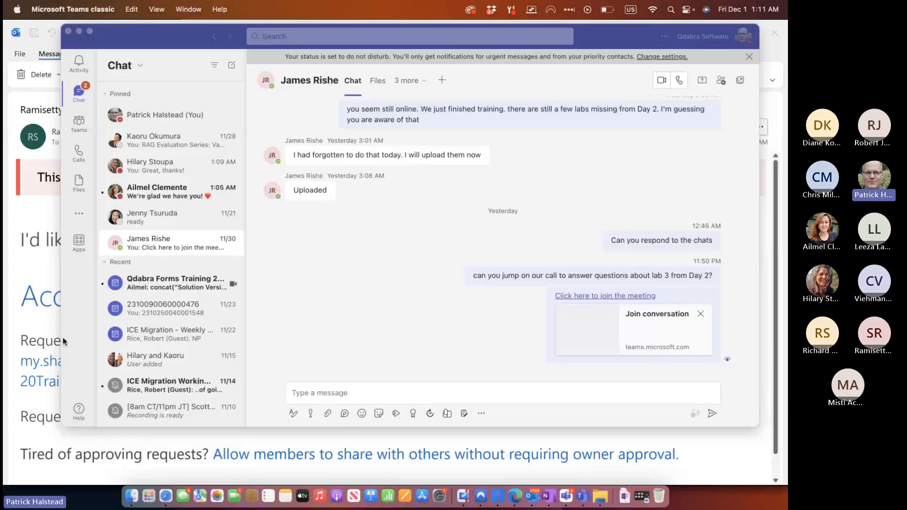
pyautogui.press('super+Tab')
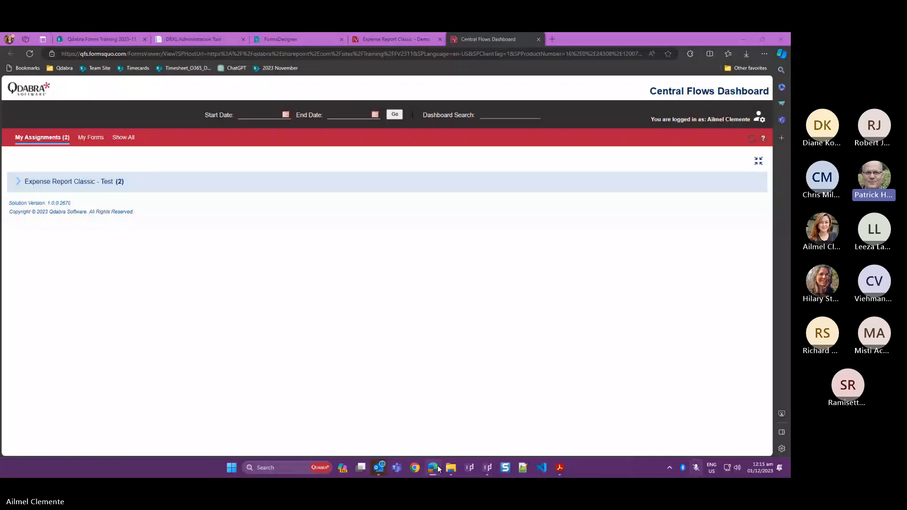
# Open a new InPrivate window at the 2023 November training site's sign-in page
pyautogui.rightClick(433, 468)
pyautogui.click(425, 390)
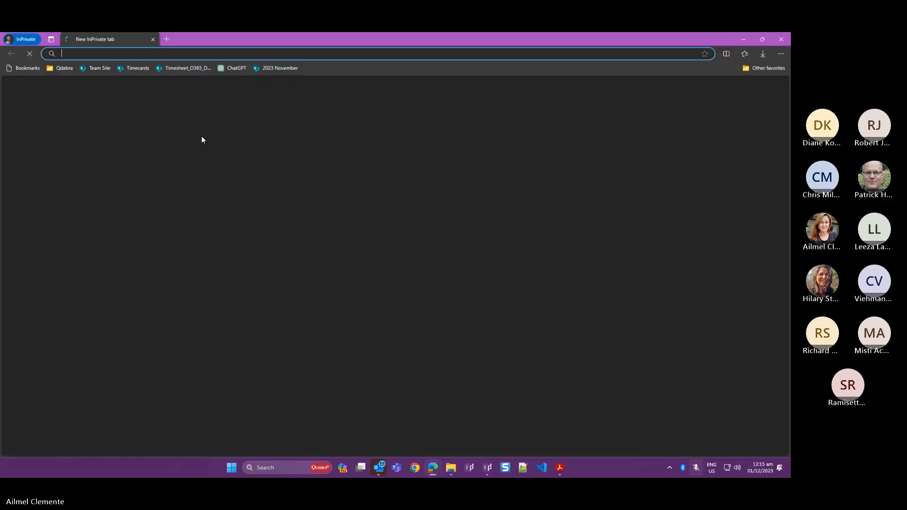
pyautogui.click(259, 70)
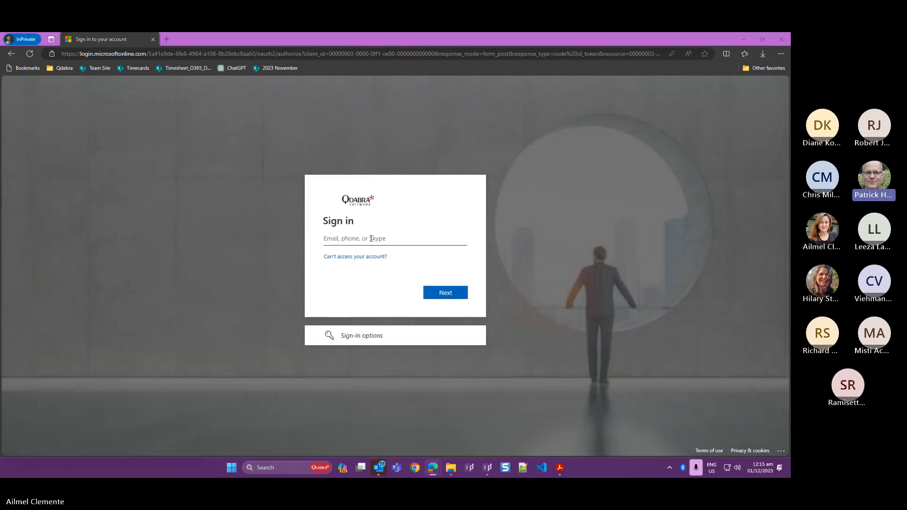
pyautogui.click(370, 239)
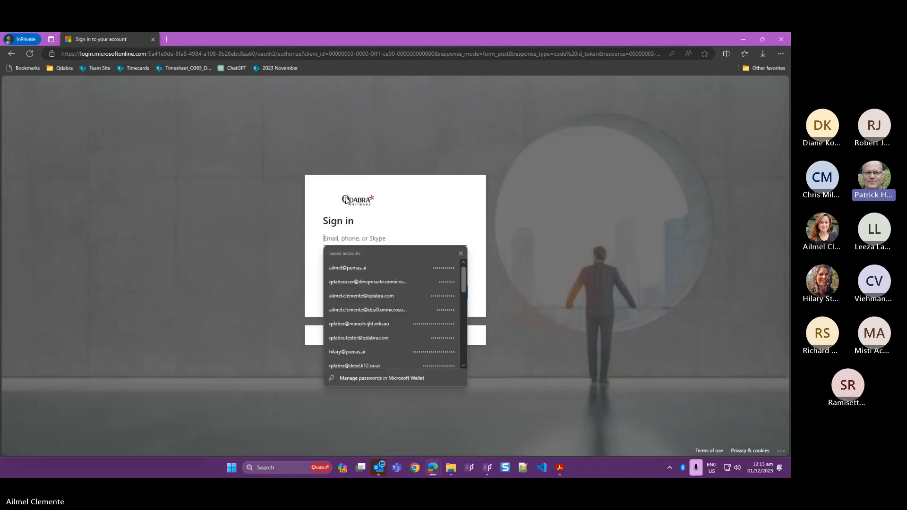
# In the main Edge window, open the 2023 November training site in a new tab
pyautogui.moveTo(419, 454)
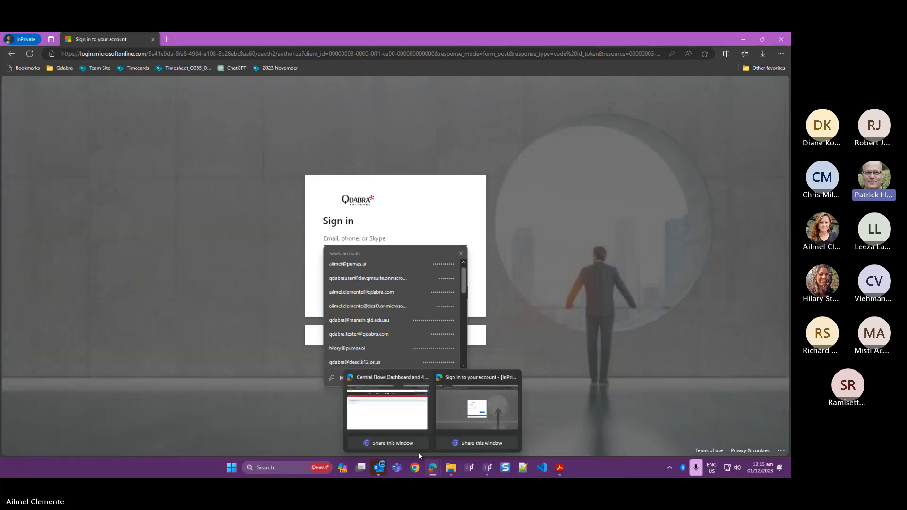
pyautogui.click(393, 413)
pyautogui.middleClick(285, 69)
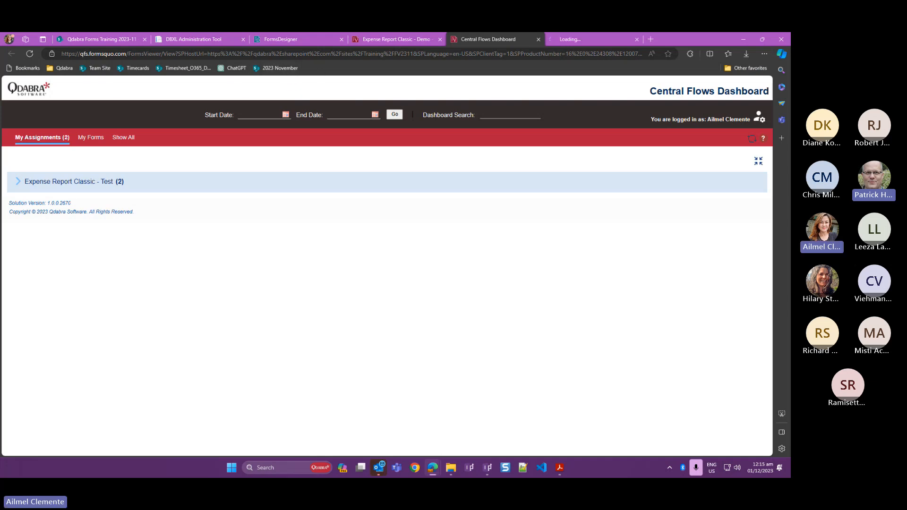
pyautogui.click(614, 40)
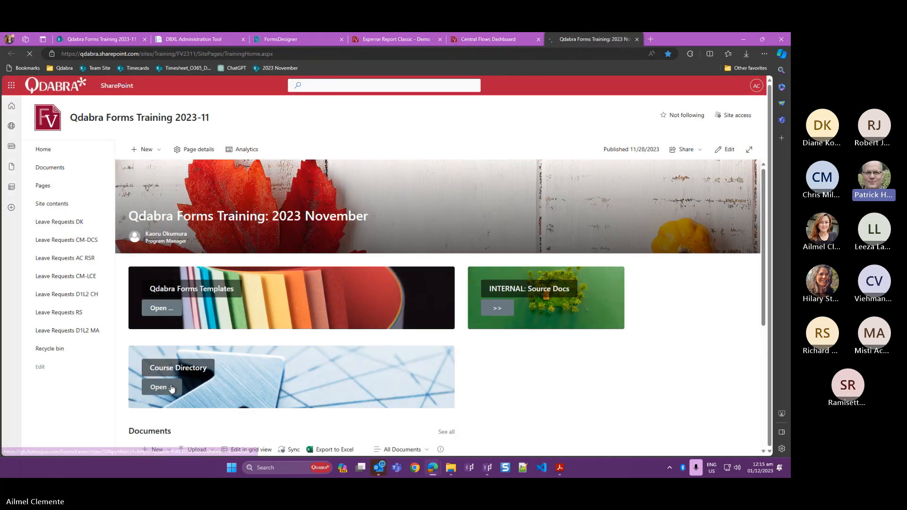
# Open Course Directory and reload it with '&FVAnon=true' appended to its URL
pyautogui.click(171, 387)
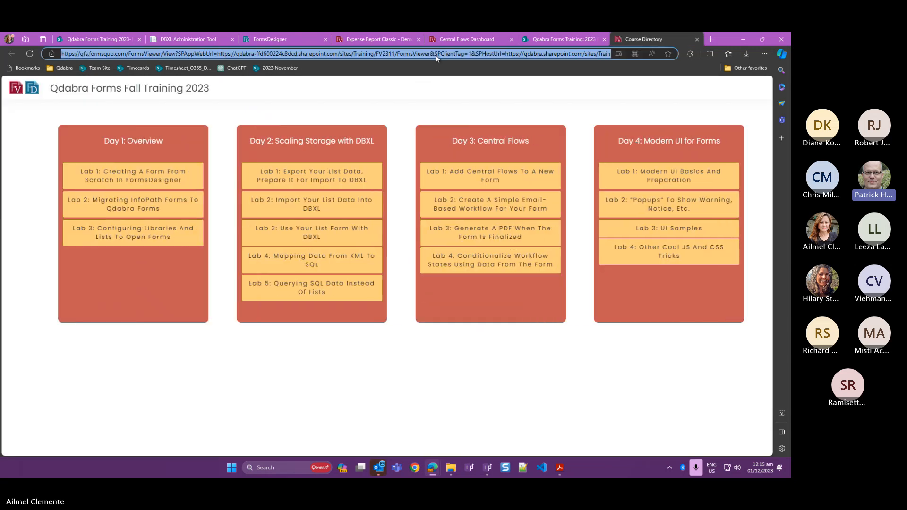
pyautogui.click(435, 55)
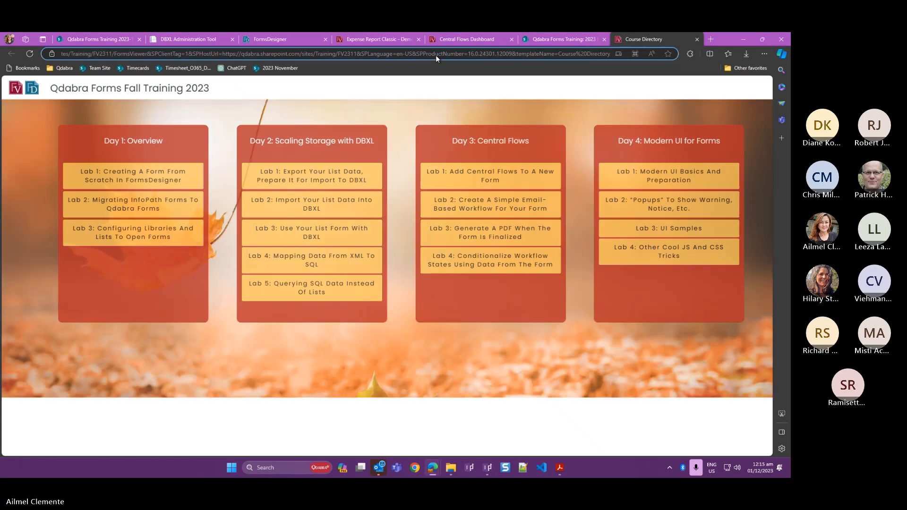
pyautogui.write('&FVA')
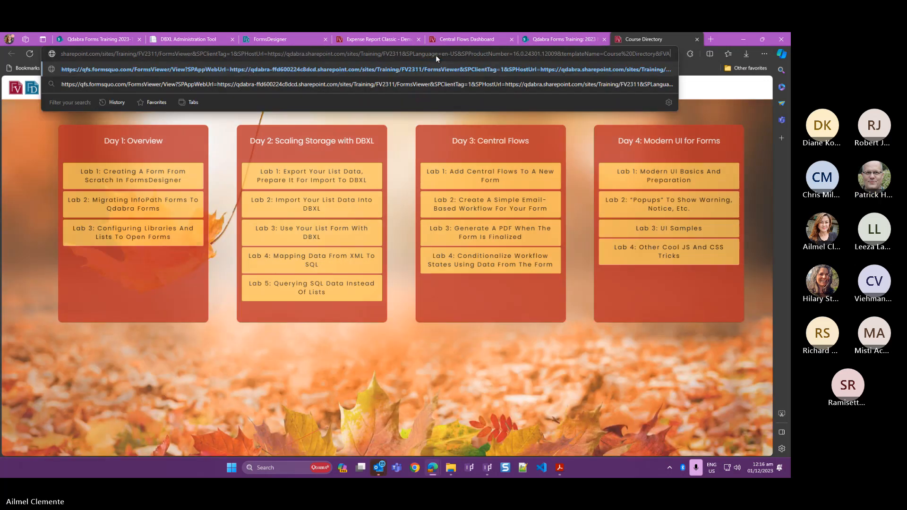
pyautogui.write('non=true')
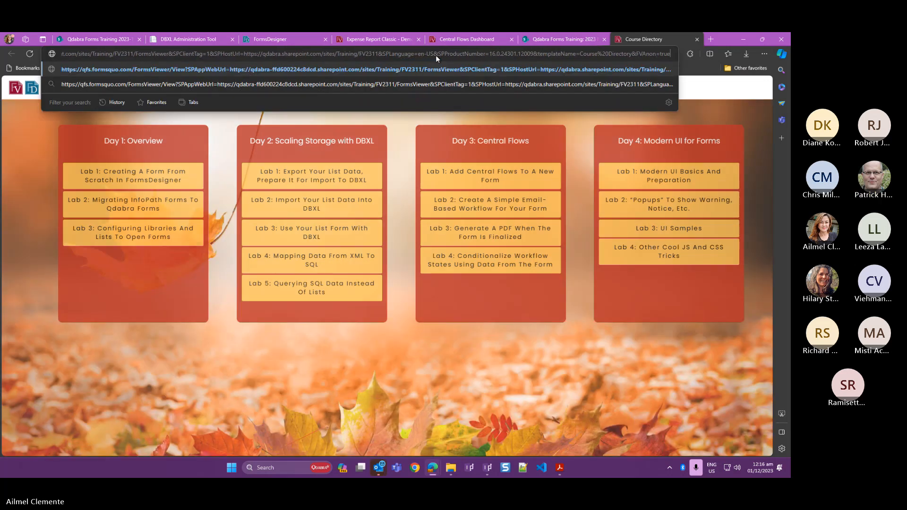
pyautogui.press('Return')
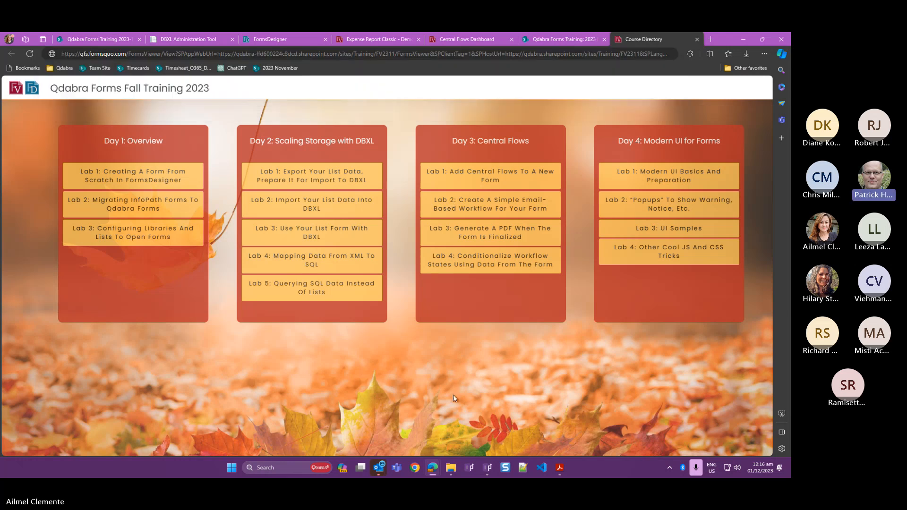
# Paste the copied Course Directory link into the InPrivate window's address bar and load it
pyautogui.moveTo(436, 472)
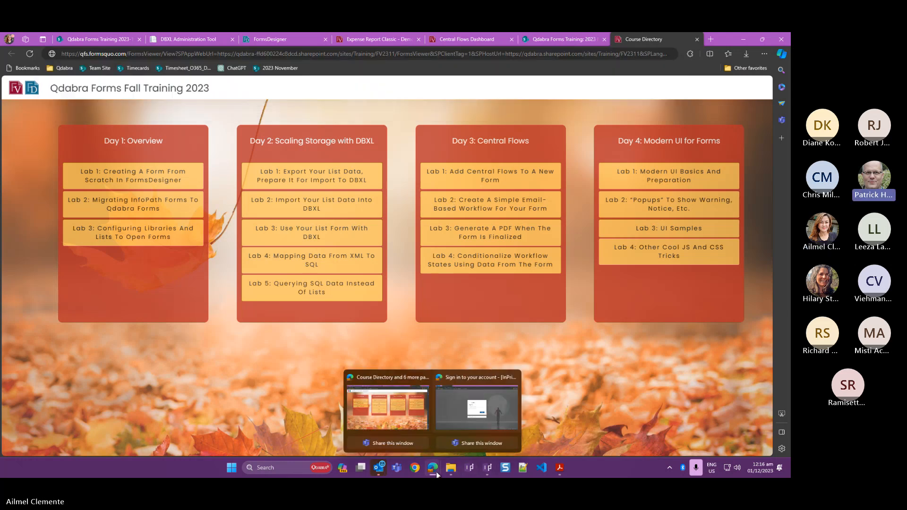
pyautogui.click(464, 421)
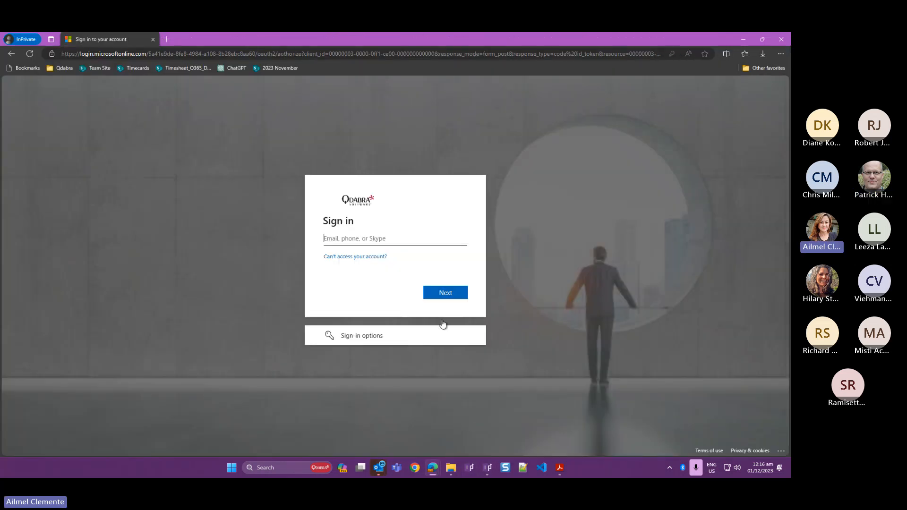
pyautogui.click(345, 56)
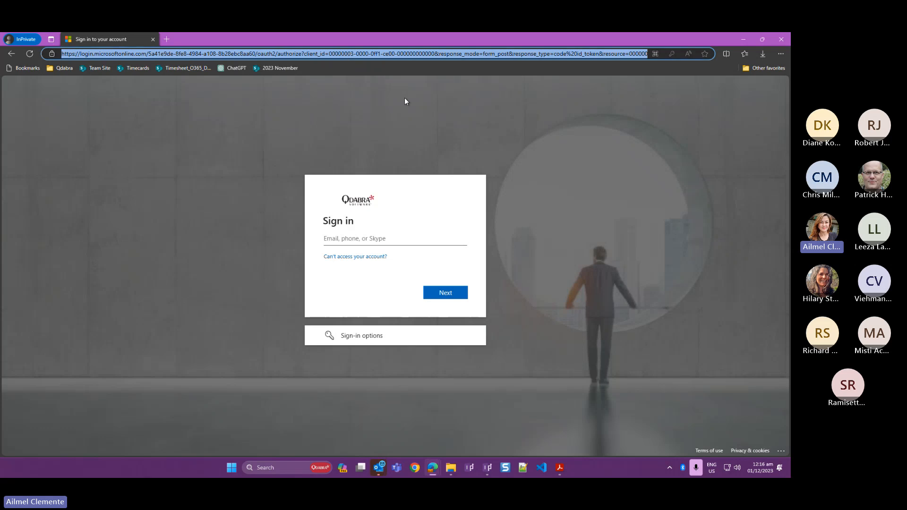
pyautogui.write('https://qfs.formsquo.com/FormsViewer/View?SPAppWebUrl=https://qdabra-ffd600224c8dcd.sharepoint.com/sites/Training/FV2311/FormsViewer&SPClientTag=1&SPHostUrl=https://qdabra.sharepoint.com/sites/Training/FV2311&SPLanguage=en-US&SPProductNumber=16.0.24301.12009&templateName=Course%20Directory&FVAnon=true')
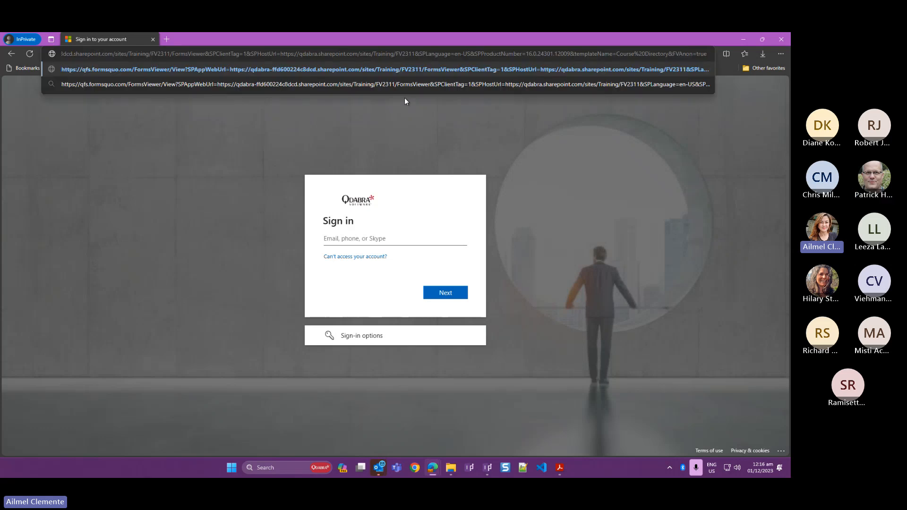
pyautogui.press('Return')
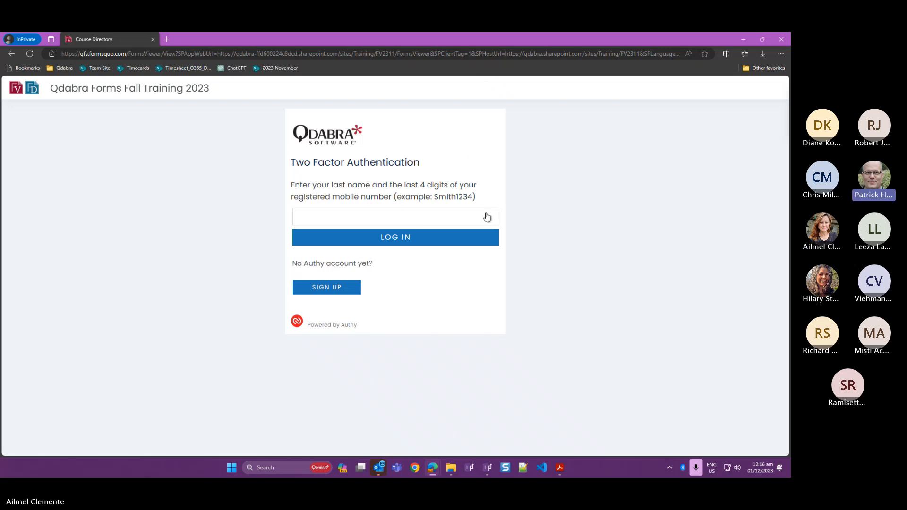
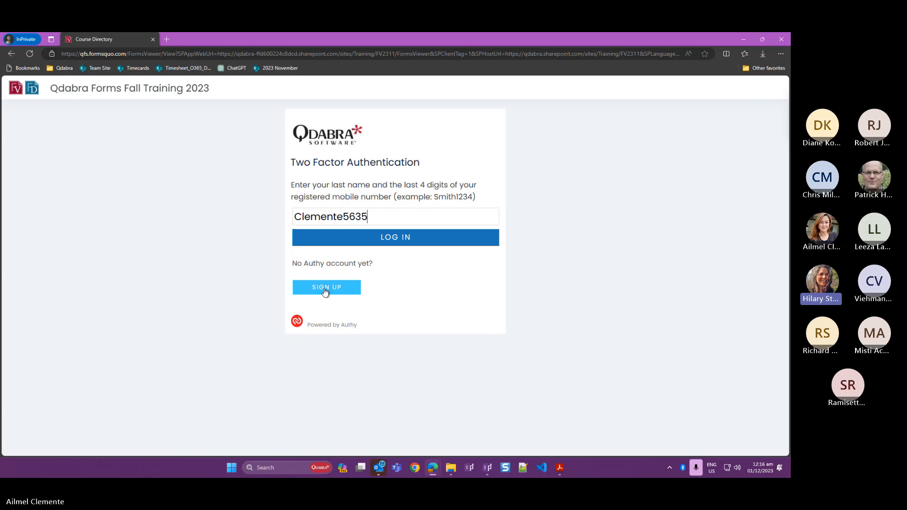
# Submit the user's last name and last four phone digits, getting 'Account not found'
pyautogui.hotkey('ctrl', 'a')
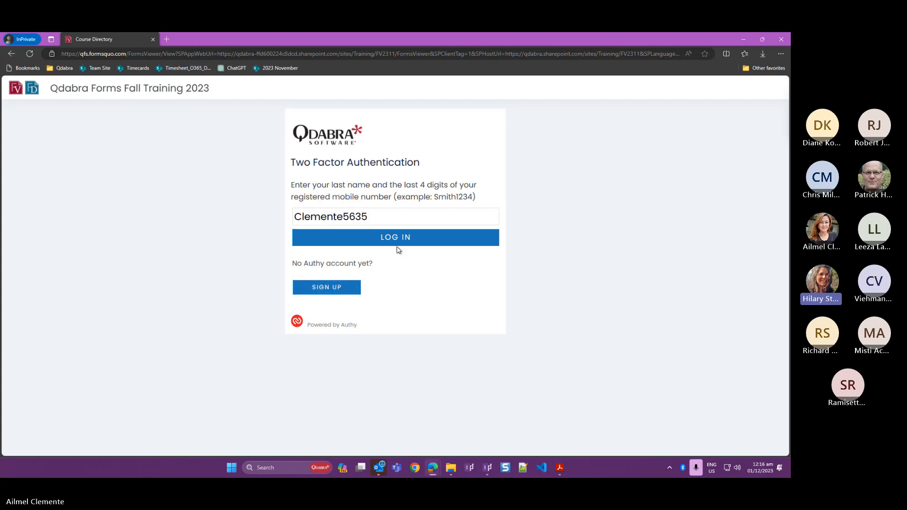
pyautogui.click(400, 243)
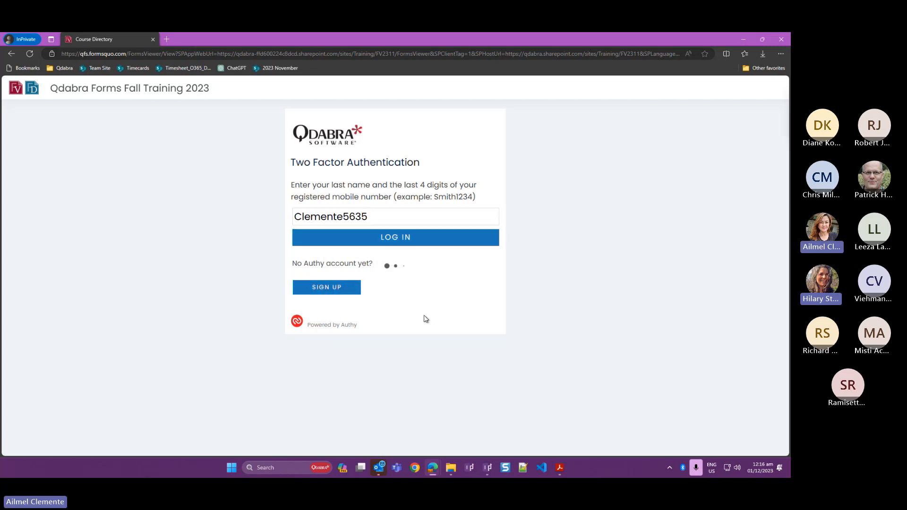
pyautogui.doubleClick(341, 216)
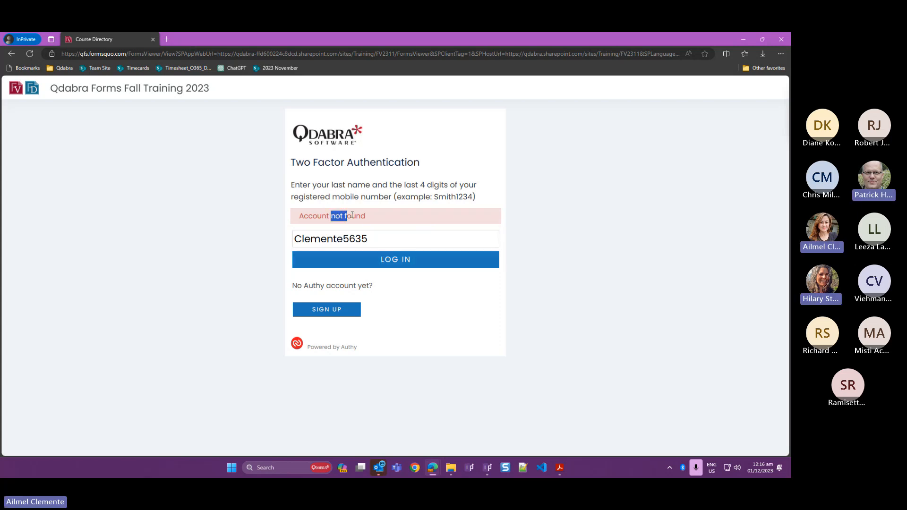
pyautogui.click(353, 214)
# Start Authy sign-up and fill in the user's qdabra.com email, first name and last name
pyautogui.click(346, 315)
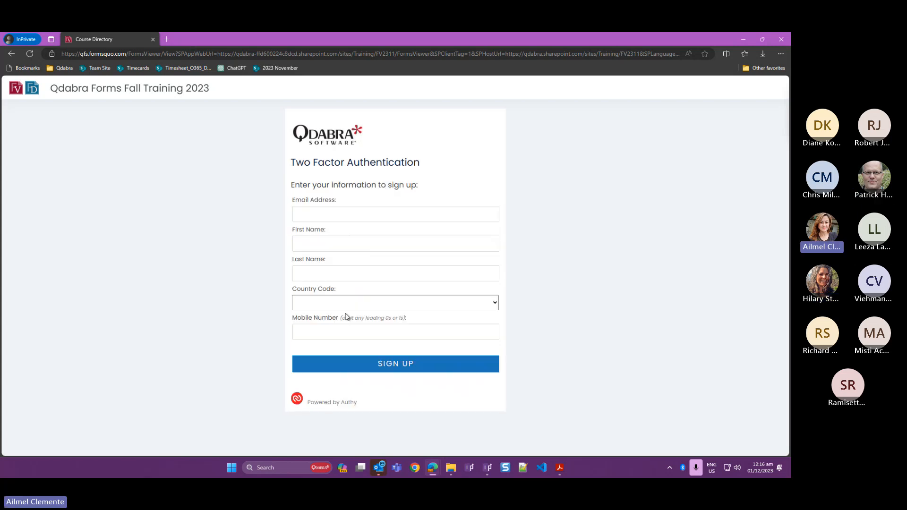
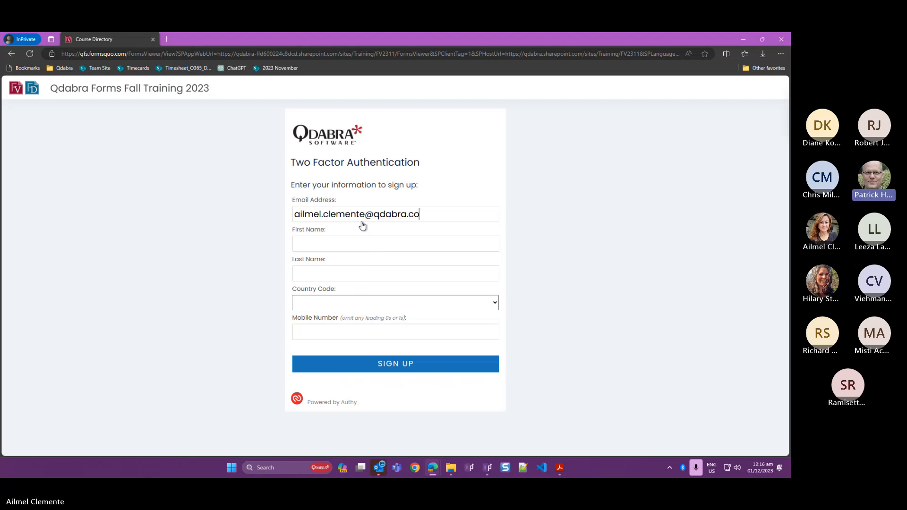
pyautogui.press('Tab')
pyautogui.press('Tab')
# Choose the Philippines (+63) country code, enter the user's mobile number, and submit the sign-up
pyautogui.click(356, 302)
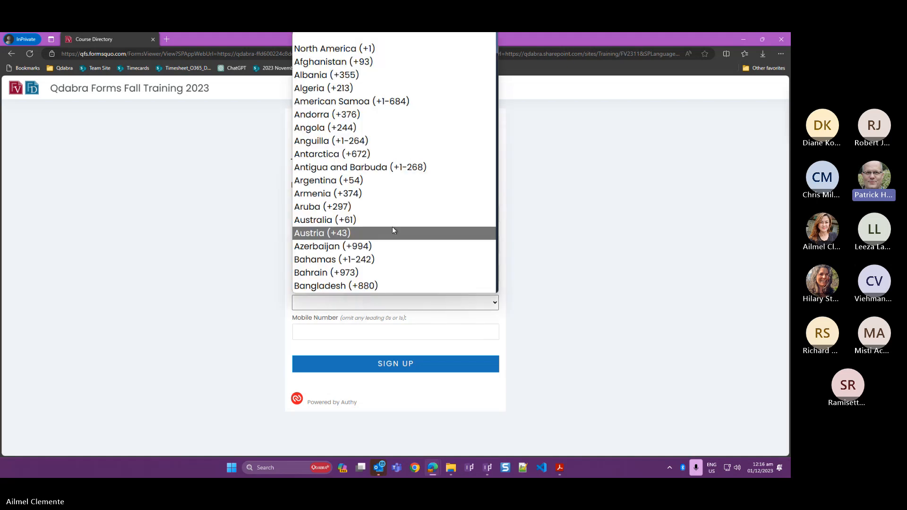
pyautogui.press('p')
pyautogui.scroll(-4, 395, 230)
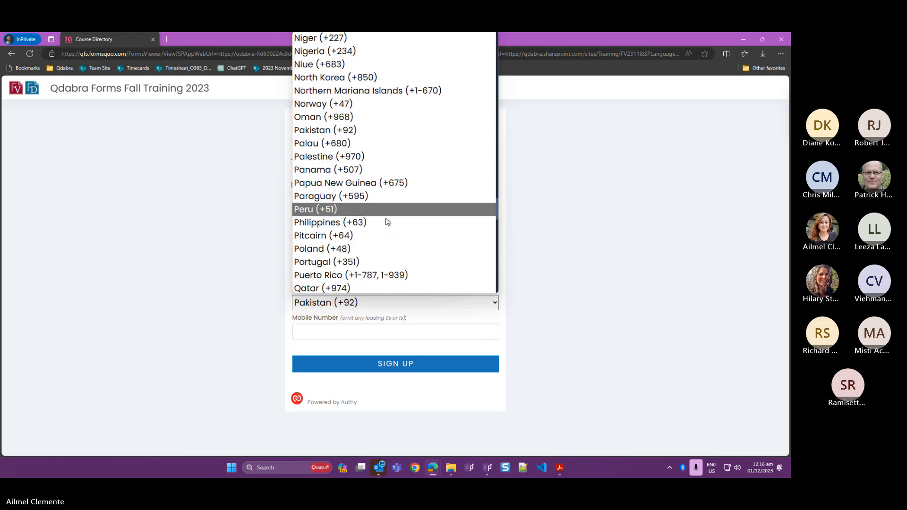
pyautogui.click(330, 222)
pyautogui.click(371, 340)
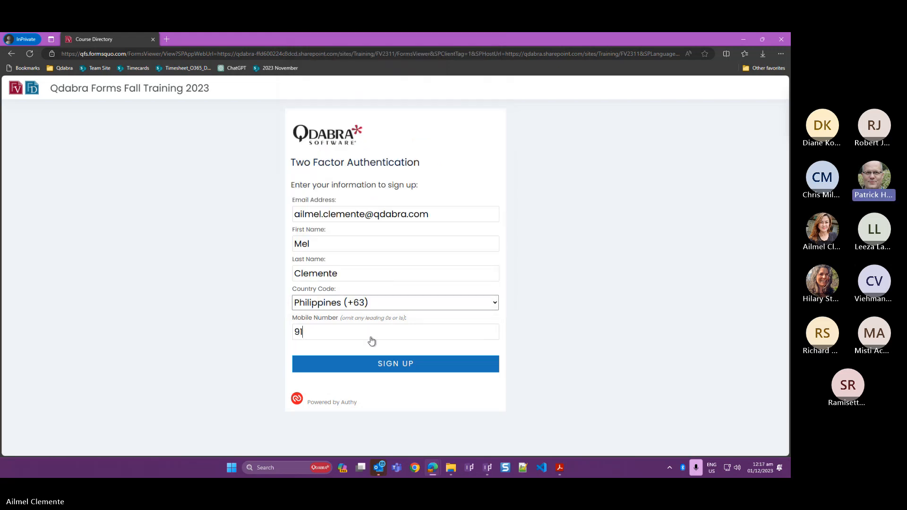
pyautogui.click(382, 357)
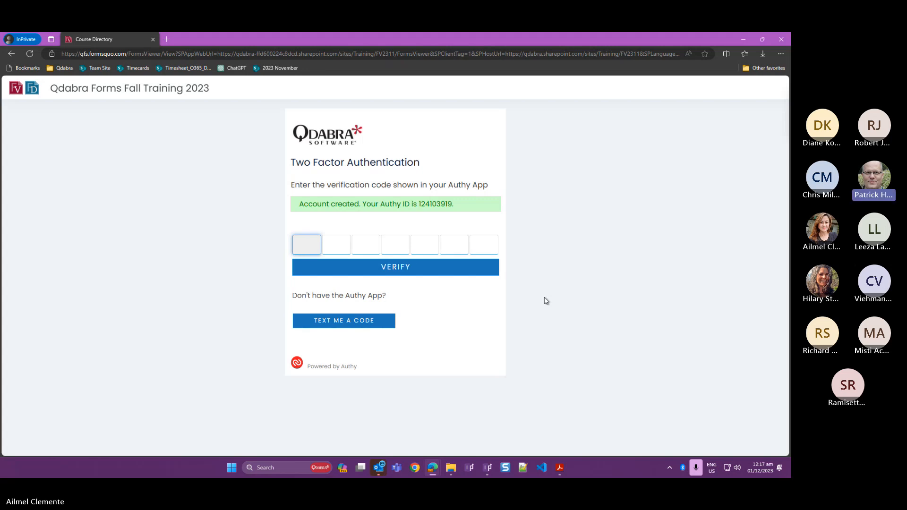
# Request the verification code by text message and place the cursor in the first code box
pyautogui.click(363, 321)
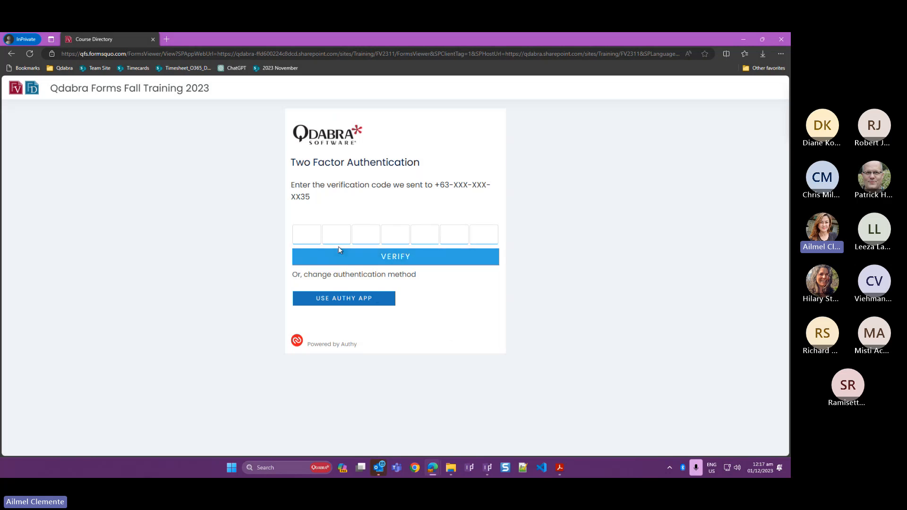
pyautogui.click(317, 236)
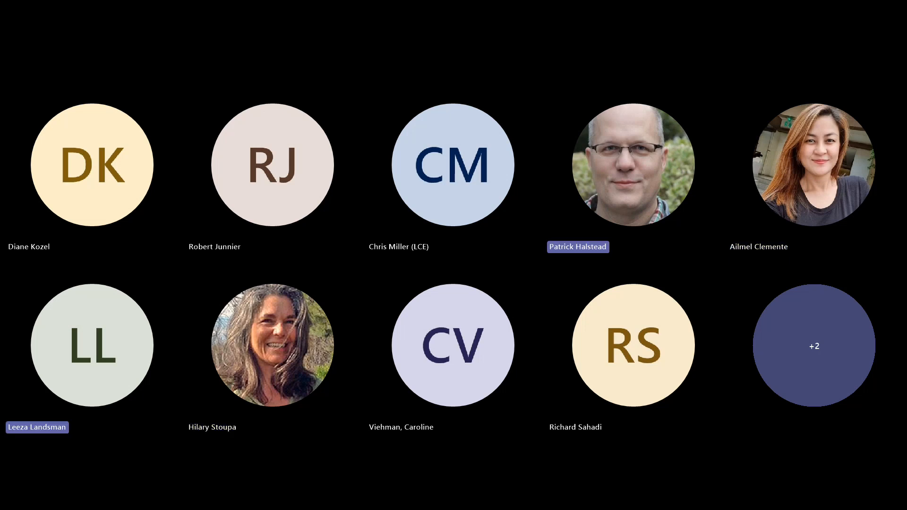
# Paste the Course Directory form link into the private window and load it
pyautogui.click(241, 55)
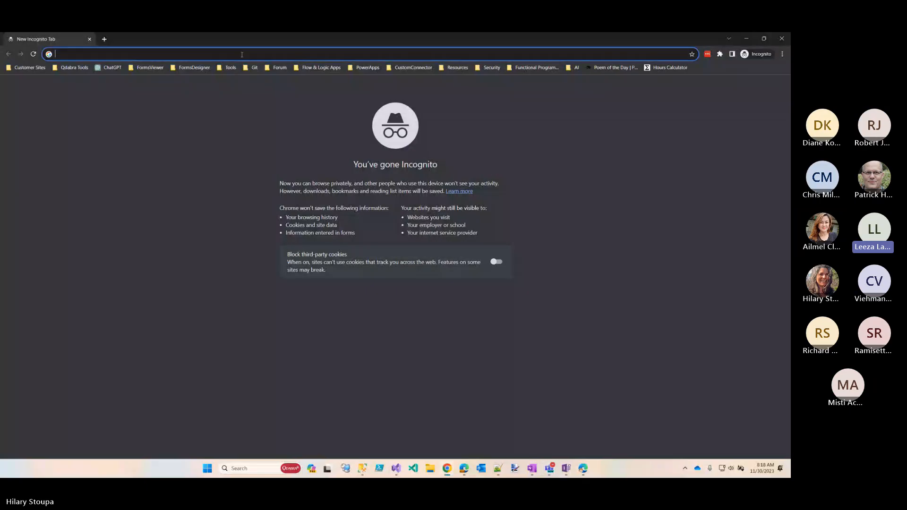
pyautogui.write('https://qfs.formsquo.com/FormsViewer/View?FVAnon=true&SPAppWebUrl=https%3A%2F%2Fqdabra-ffd600224c8dcd.sharepoint.com%2Fsites%2FTraining%2FFV2311%2FFormsViewer&SPClientTag=1&SPHostUrl=https%3A%2F%2Fqdabra.sharepoint.com%2Fsites%2FTraining%2FFV2311&SPLanguage=en-US&SPProductNumber=16.0.24308.12007&templateName=Course%20Directory')
pyautogui.press('Return')
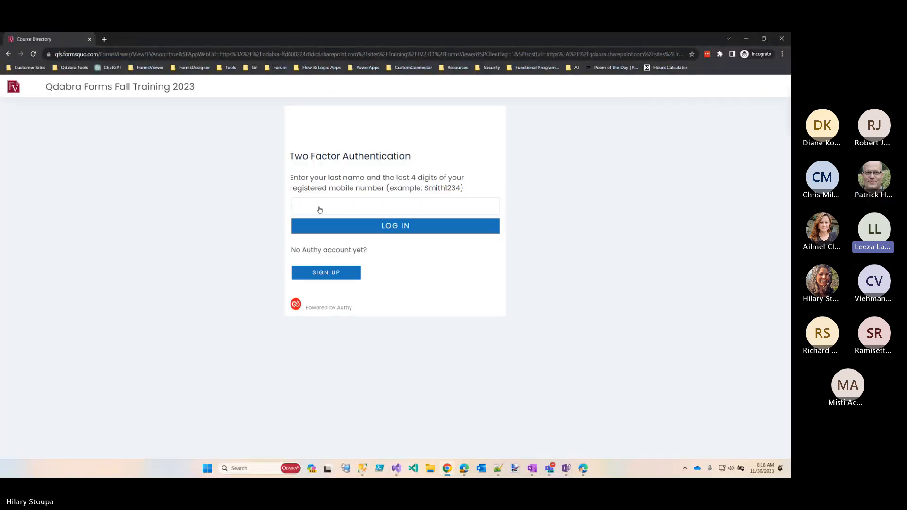
# Log in with another user's last name and phone digits, then switch to Authy sign-up
pyautogui.click(364, 203)
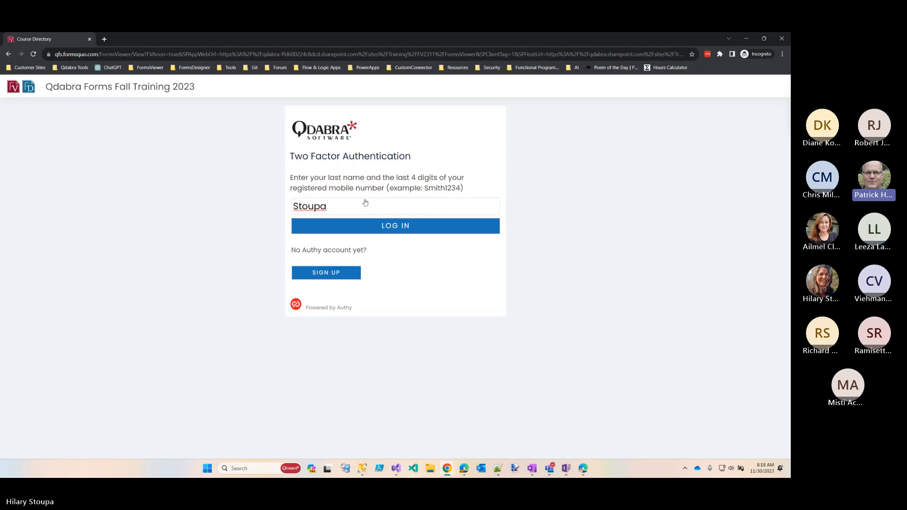
pyautogui.click(395, 230)
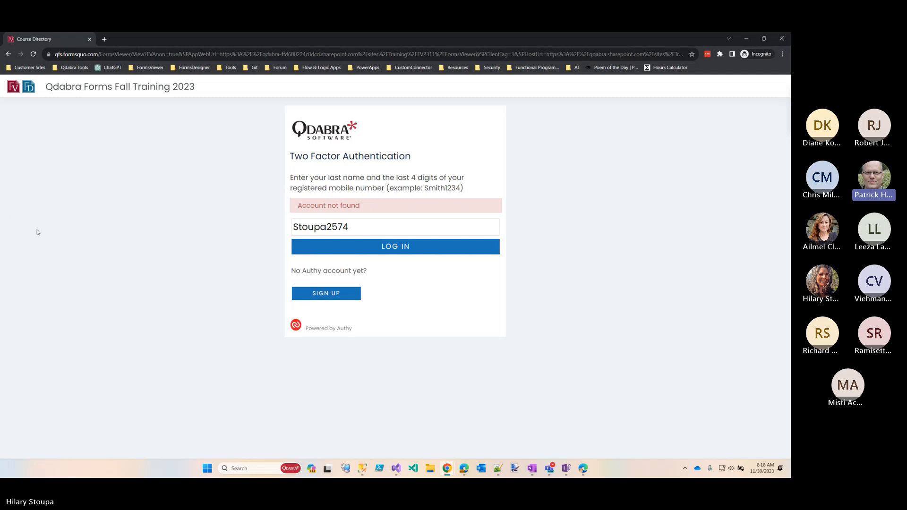
pyautogui.click(322, 294)
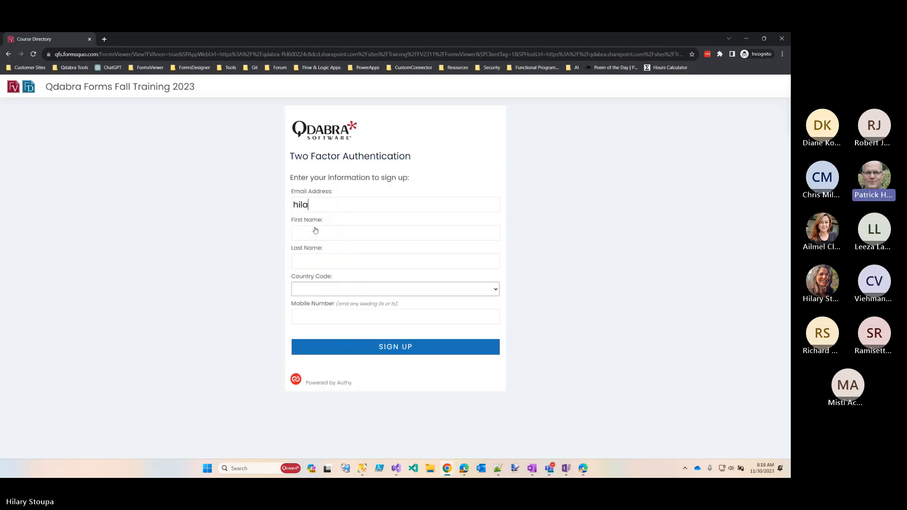
# Fill in the new user's qdabra.com email, first name and last name
pyautogui.press('Tab')
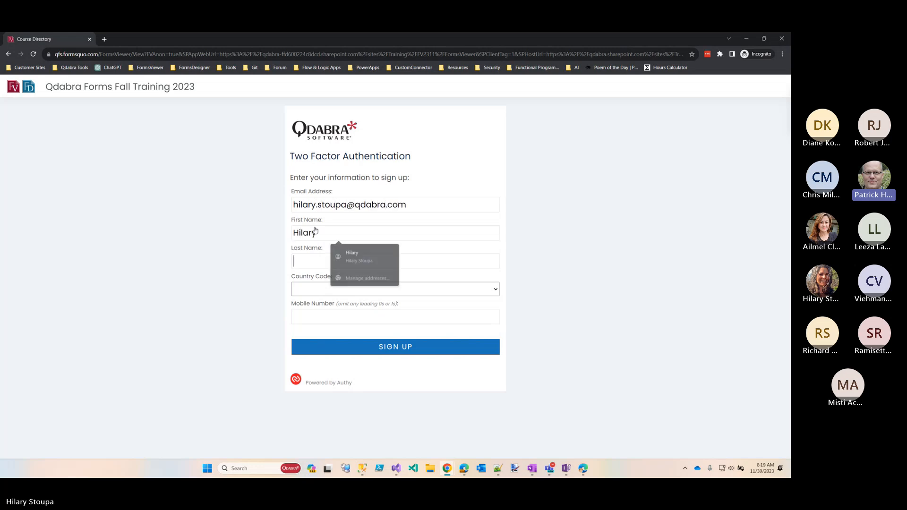
pyautogui.press('Tab')
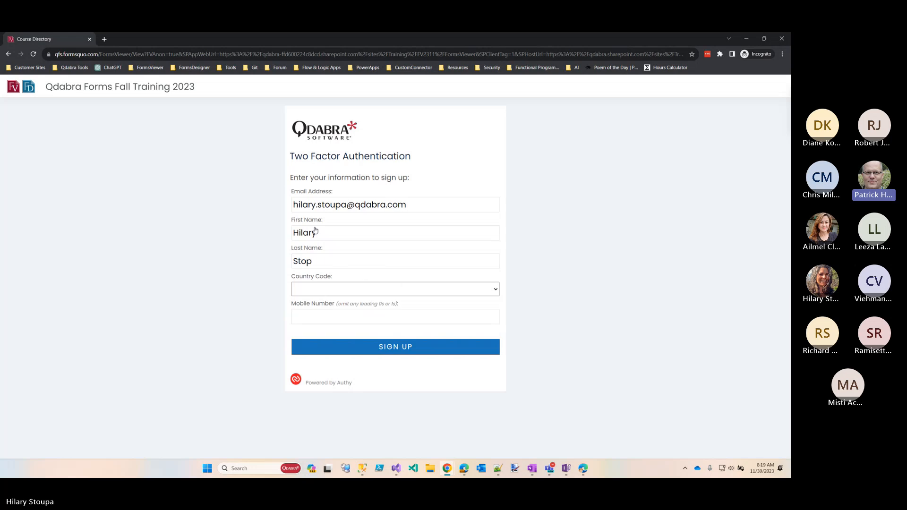
pyautogui.write('upa')
# Choose the North America (+1) country code, enter the user's mobile number, and submit
pyautogui.click(492, 289)
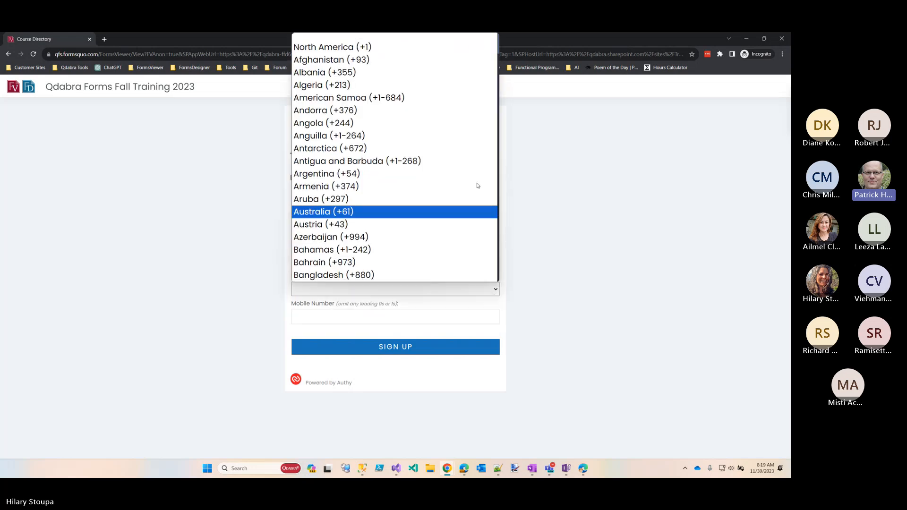
pyautogui.click(429, 48)
pyautogui.click(314, 317)
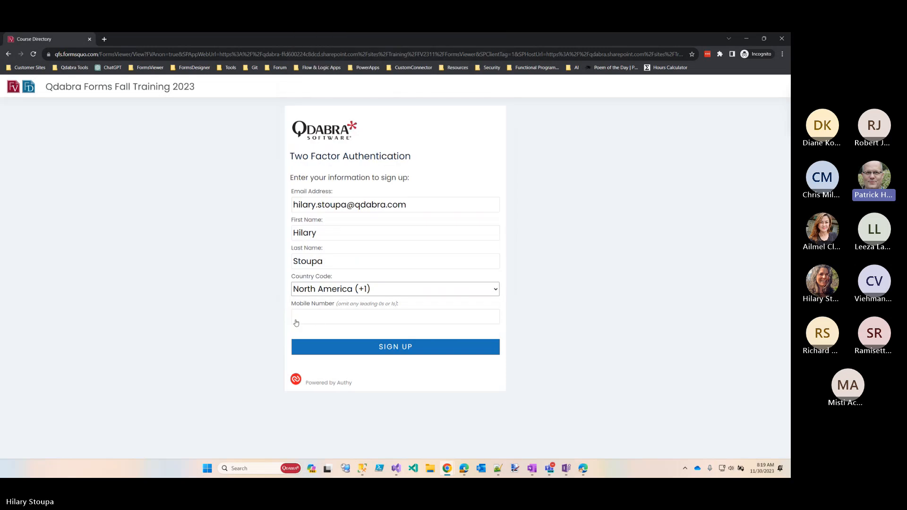
pyautogui.click(391, 345)
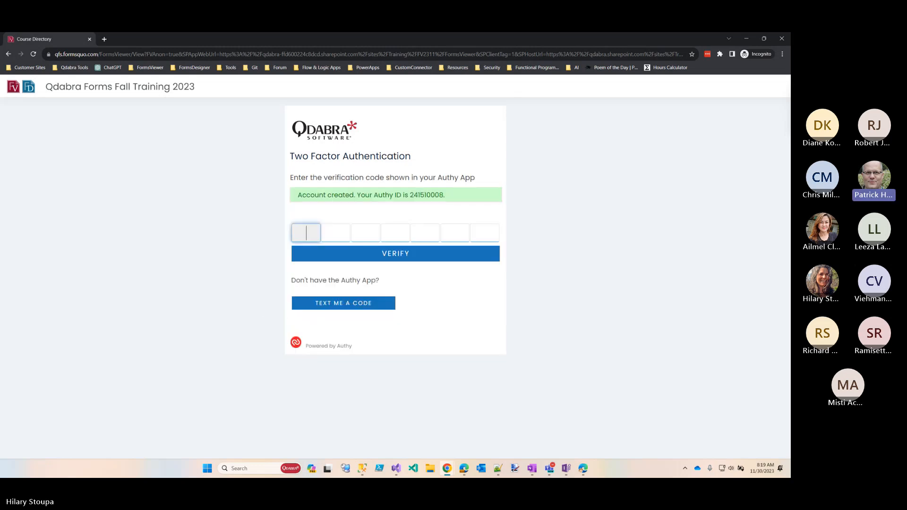
# Have a verification code texted and enter the received code into the verification boxes
pyautogui.click(360, 303)
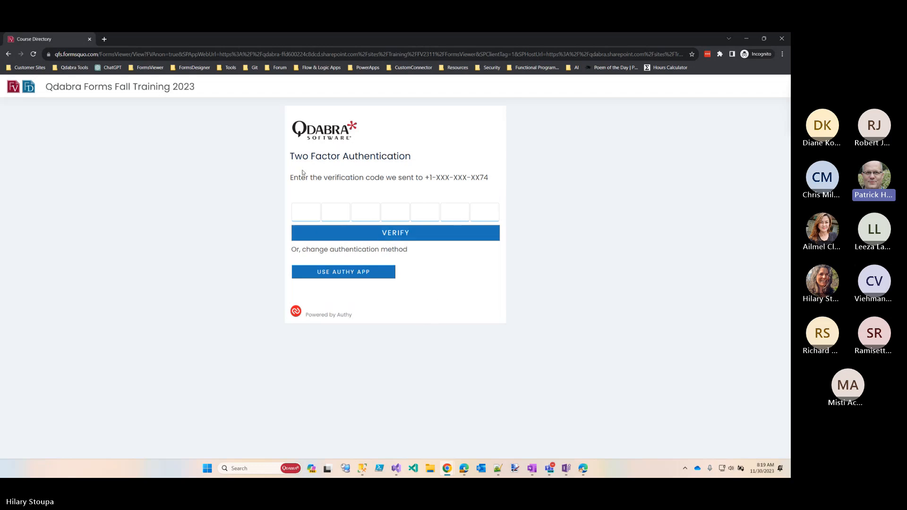
pyautogui.click(306, 212)
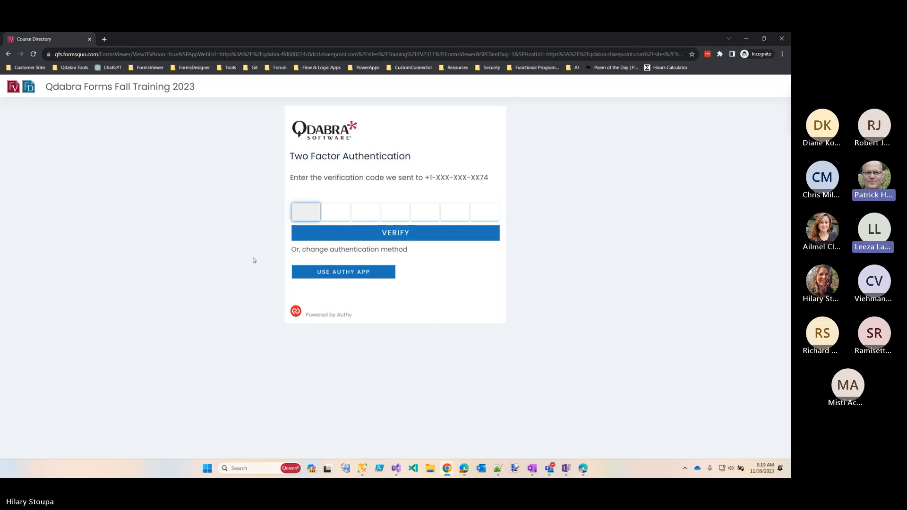
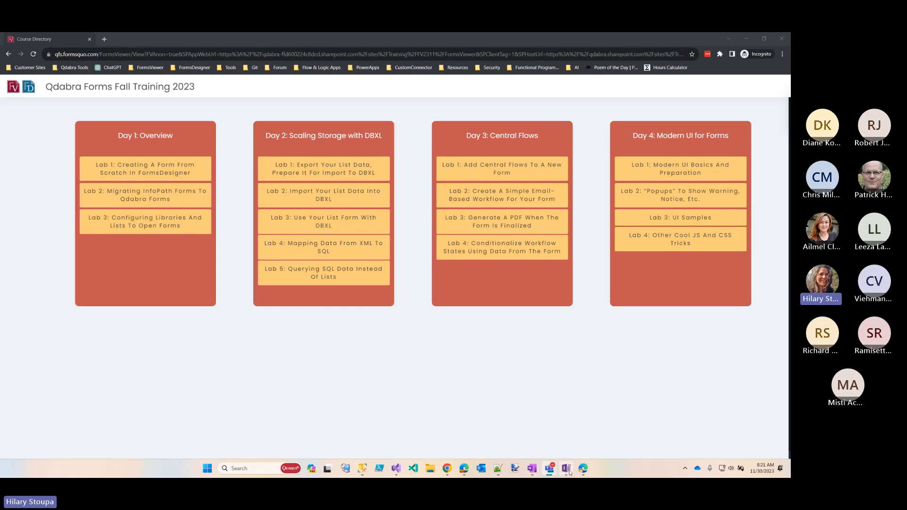
# Open the Course Directory template's Update Template page and highlight the enabled Allow Anonymous Users setting
pyautogui.moveTo(448, 472)
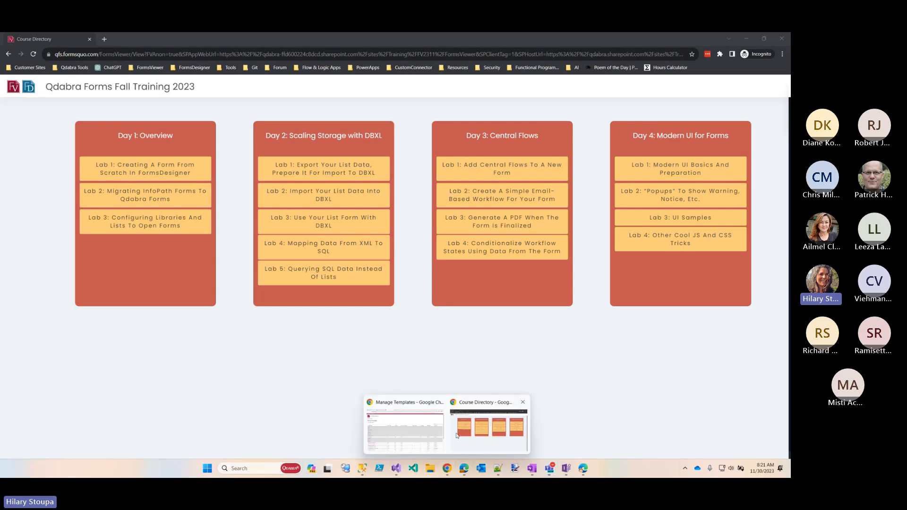
pyautogui.click(411, 418)
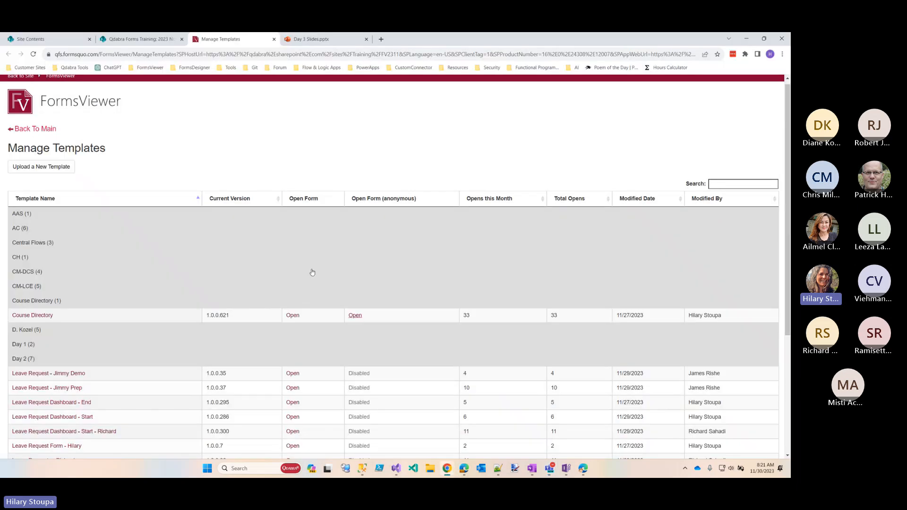
pyautogui.click(46, 316)
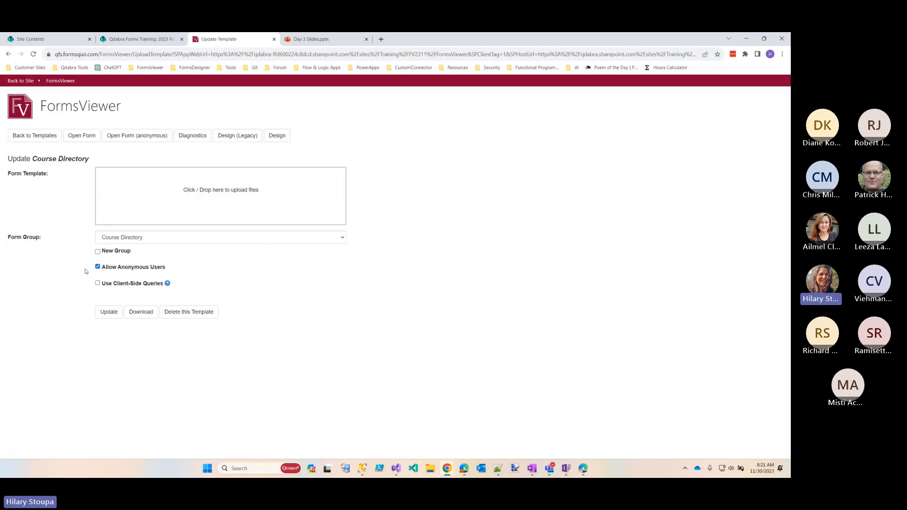
pyautogui.moveTo(168, 269); pyautogui.dragTo(93, 272)
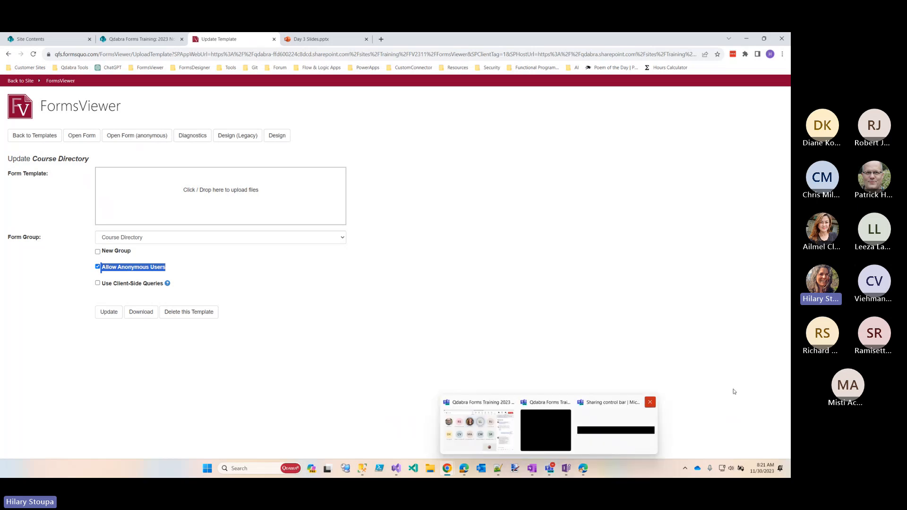
pyautogui.click(432, 40)
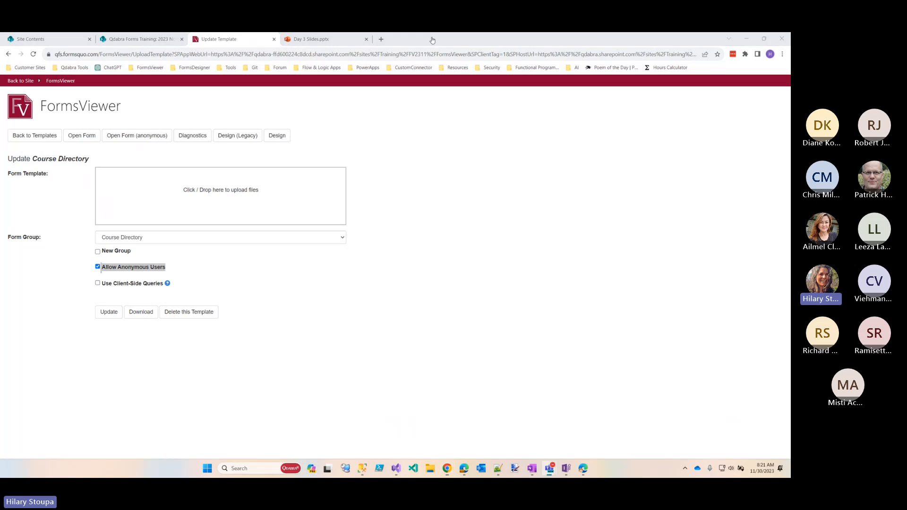
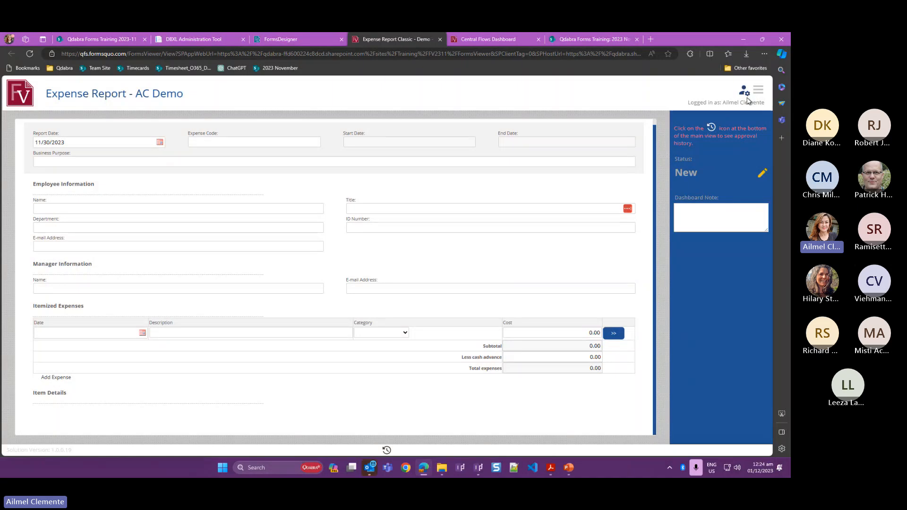
# Switch from the blank Expense Report - AC Demo form to the Central Flows Dashboard tab
pyautogui.click(504, 40)
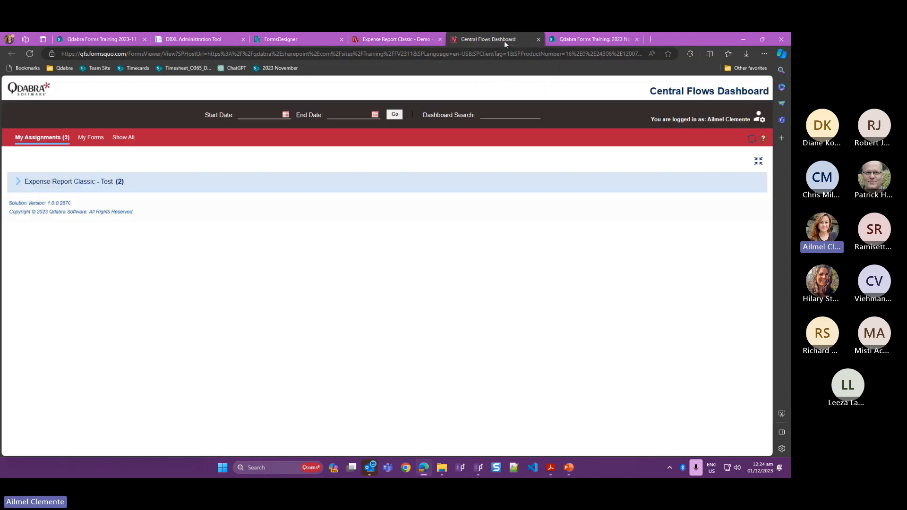
# Review the lab PDF's 'Adding Global Admin/s' section, then open the Central Flows Global Admins form
pyautogui.click(552, 468)
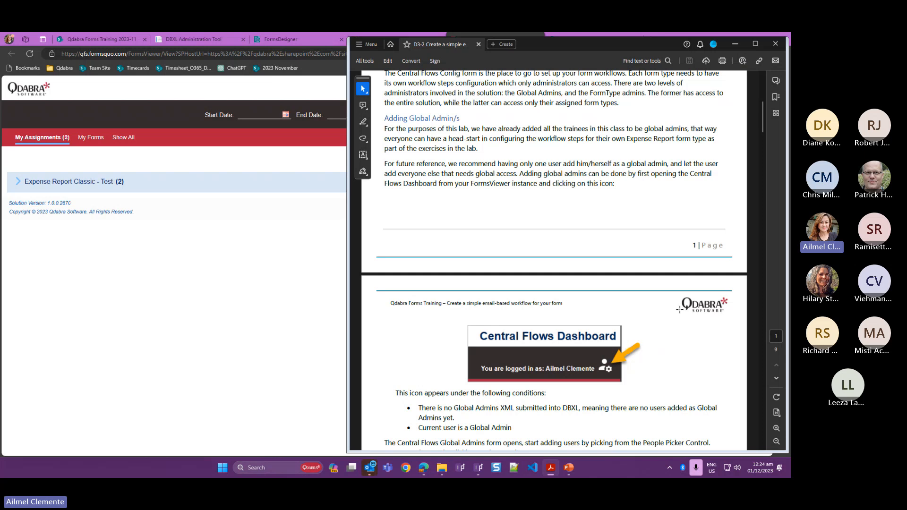
pyautogui.scroll(-5, 679, 309)
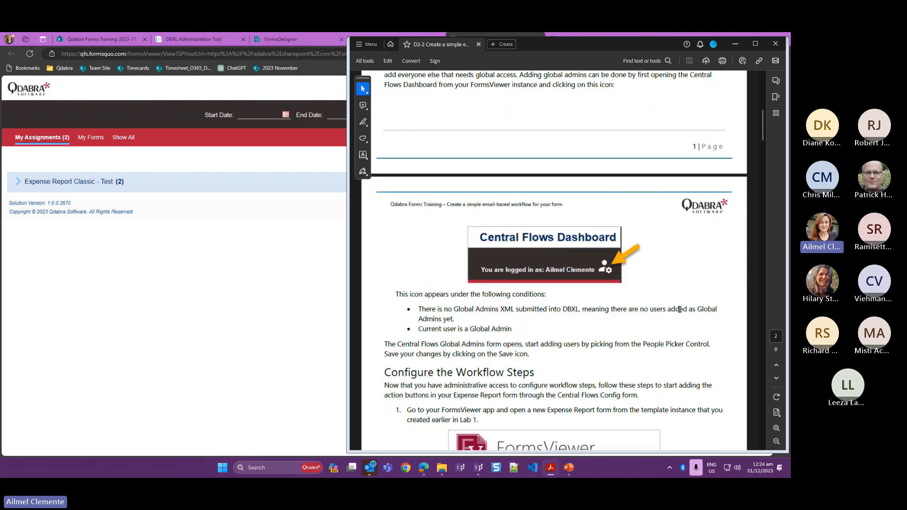
pyautogui.scroll(4, 679, 309)
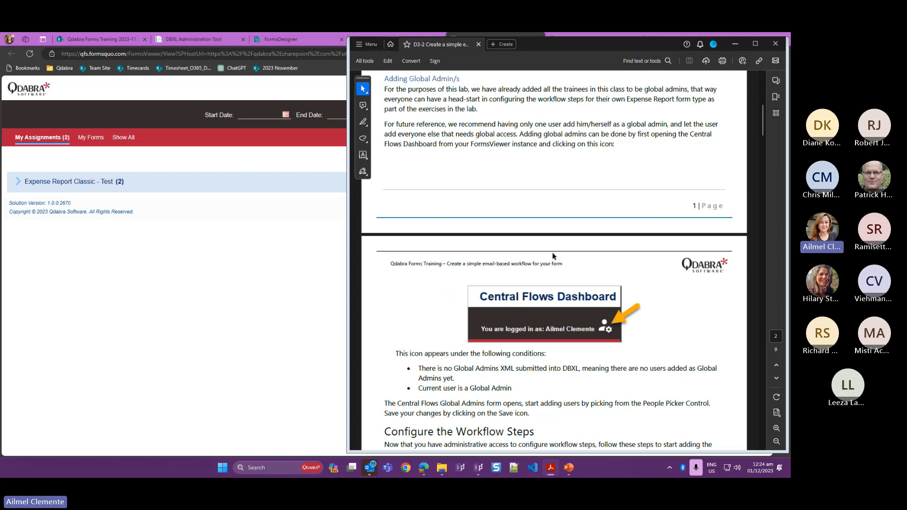
pyautogui.click(322, 311)
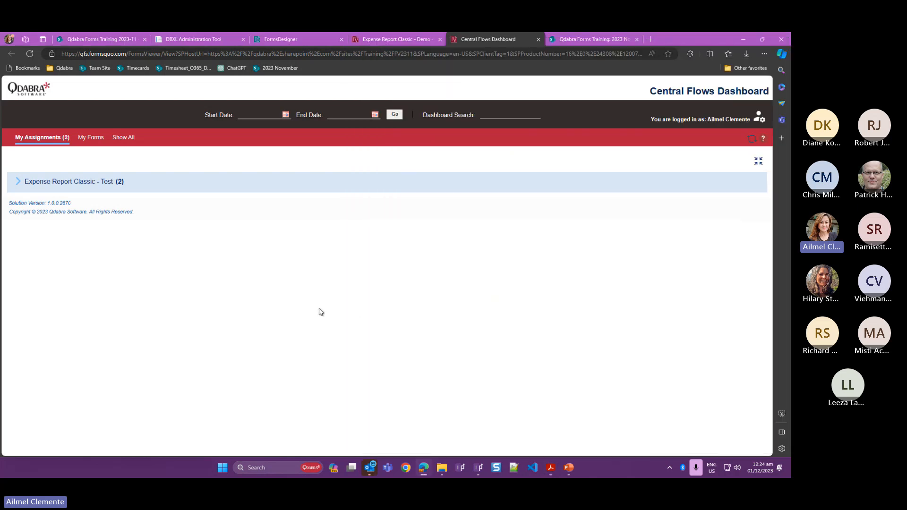
pyautogui.click(759, 119)
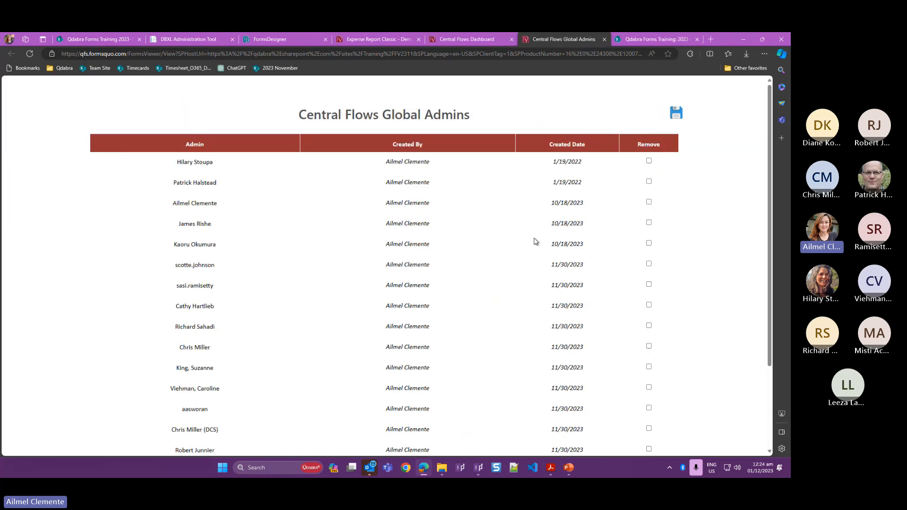
# Add a new admin row and pick the searched user with the Person Picker
pyautogui.scroll(-2, 316, 288)
pyautogui.scroll(-1, 316, 288)
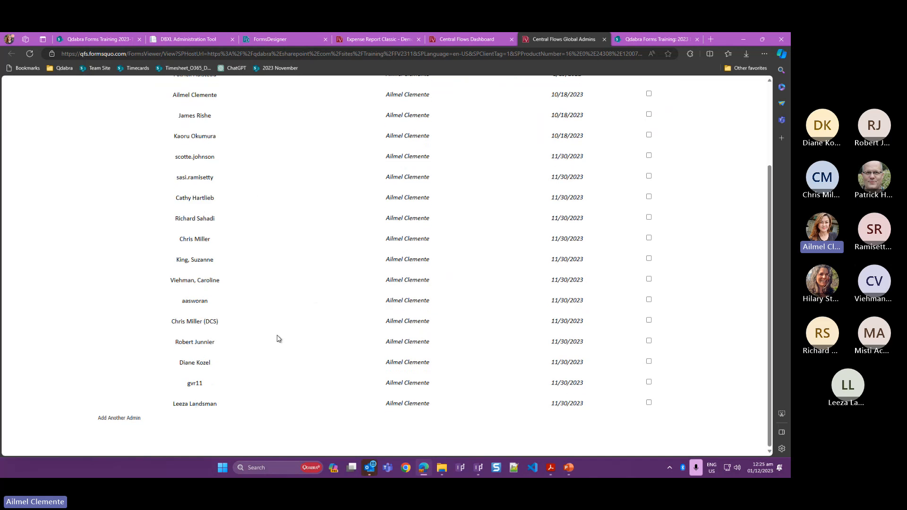
pyautogui.scroll(3, 229, 379)
pyautogui.scroll(1, 229, 379)
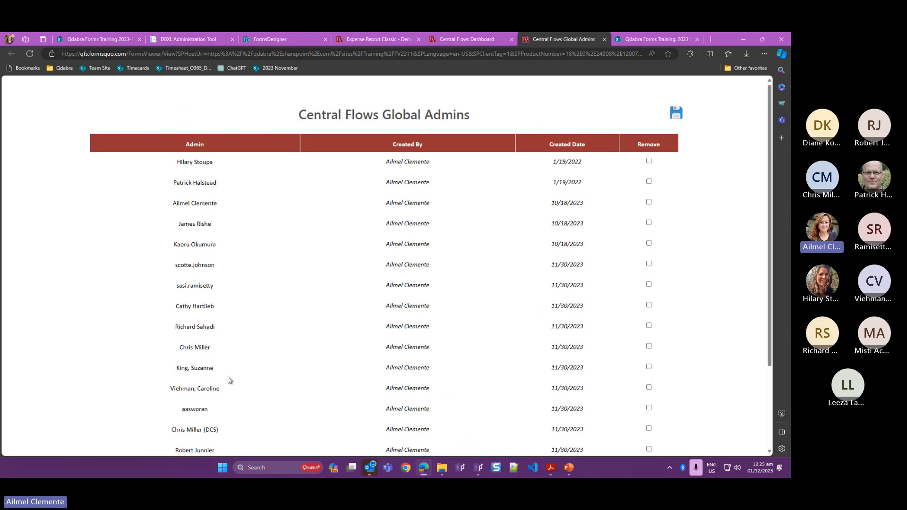
pyautogui.scroll(-3, 229, 379)
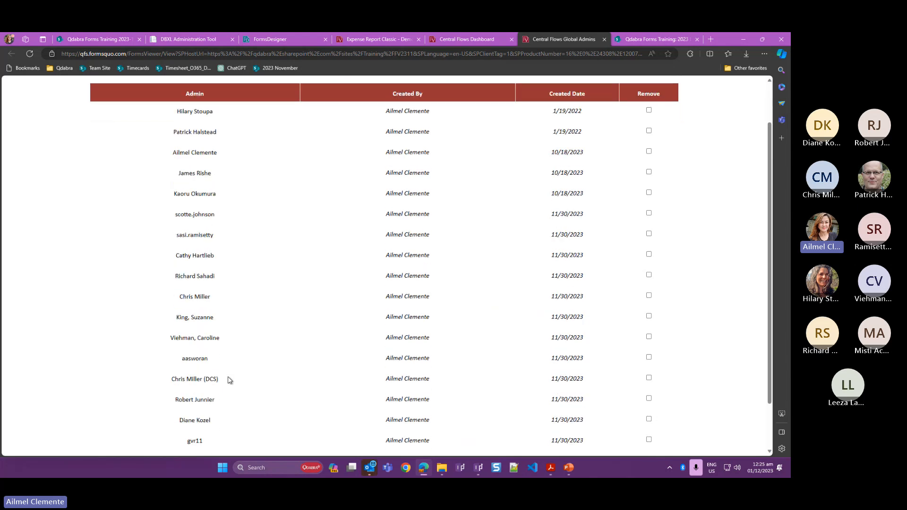
pyautogui.click(132, 419)
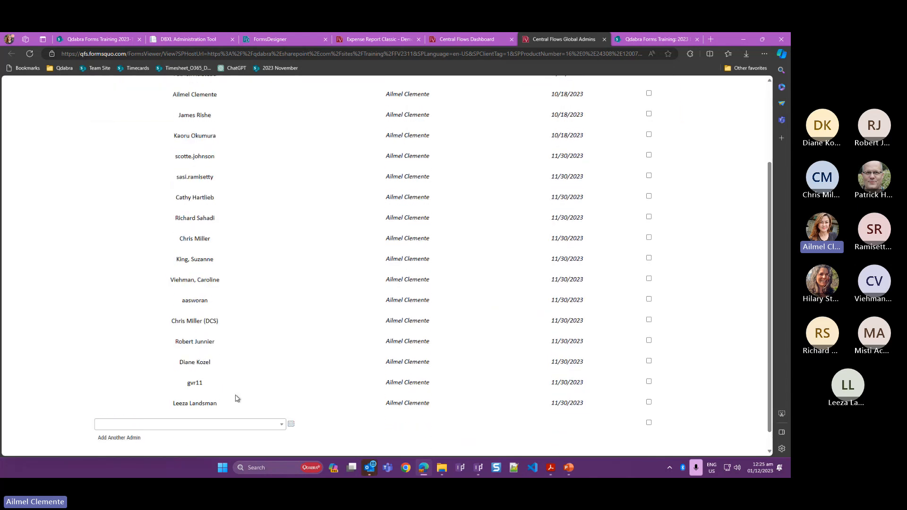
pyautogui.scroll(-1, 234, 396)
pyautogui.click(291, 404)
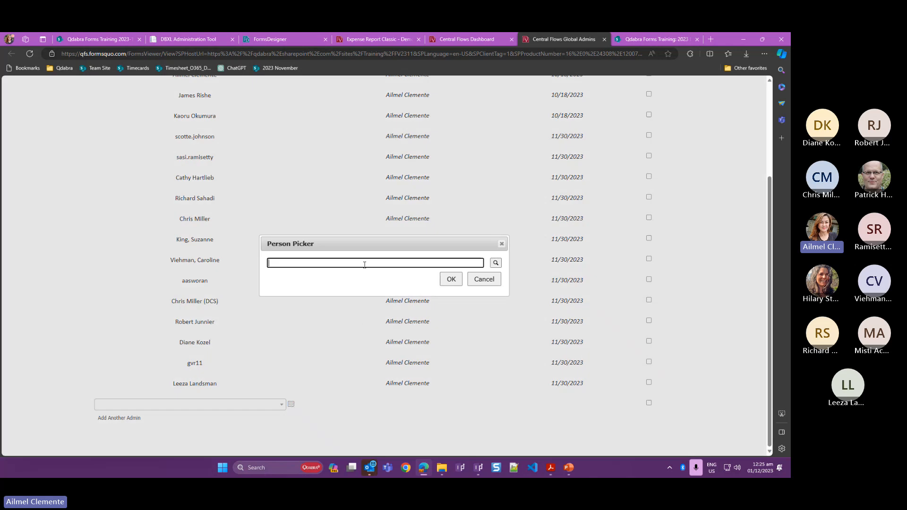
pyautogui.write('misti')
pyautogui.press('Return')
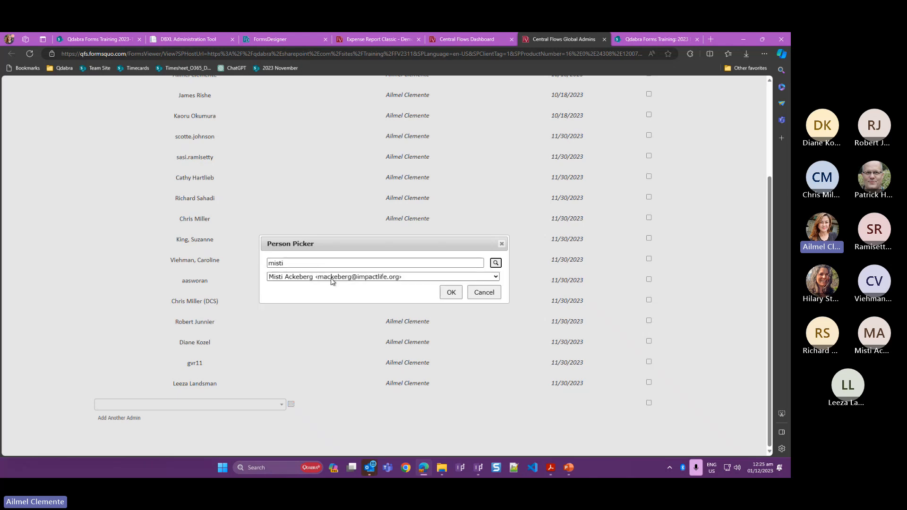
pyautogui.click(450, 295)
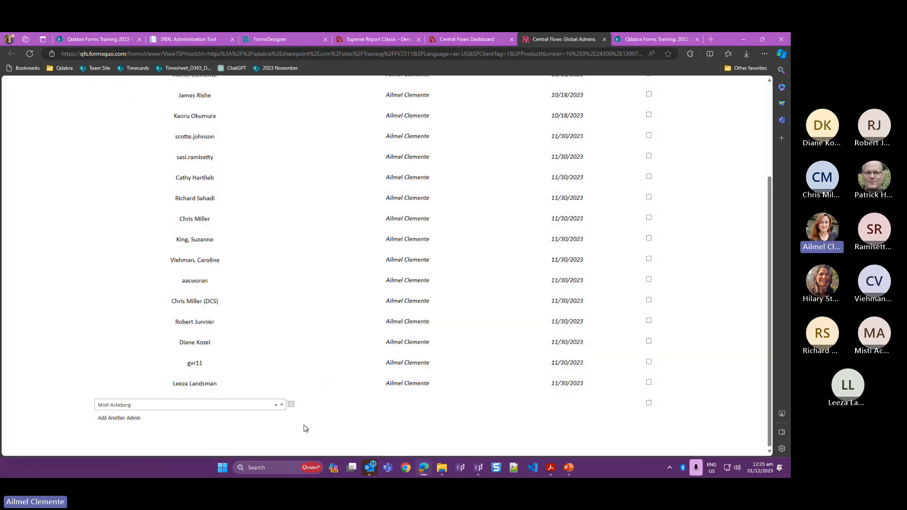
# Save the updated Global Admins list and close the admins form
pyautogui.scroll(3, 408, 404)
pyautogui.click(675, 113)
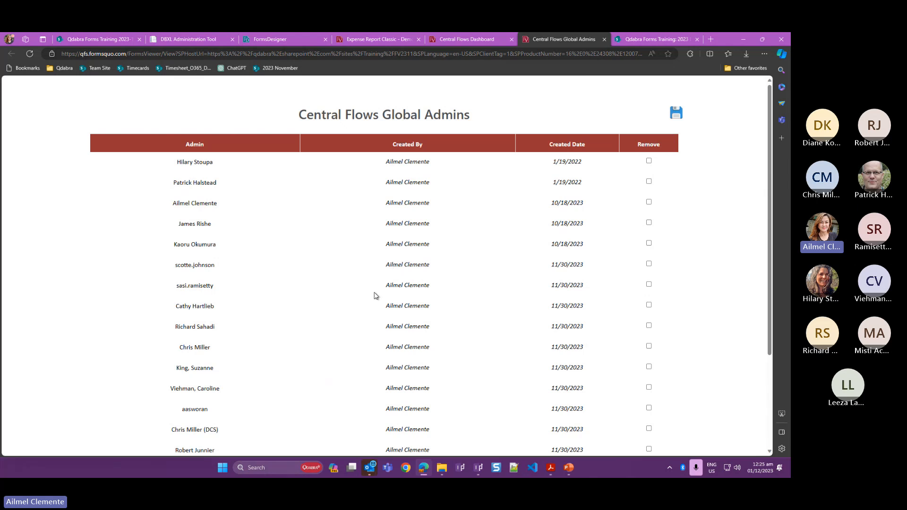
pyautogui.scroll(-3, 373, 296)
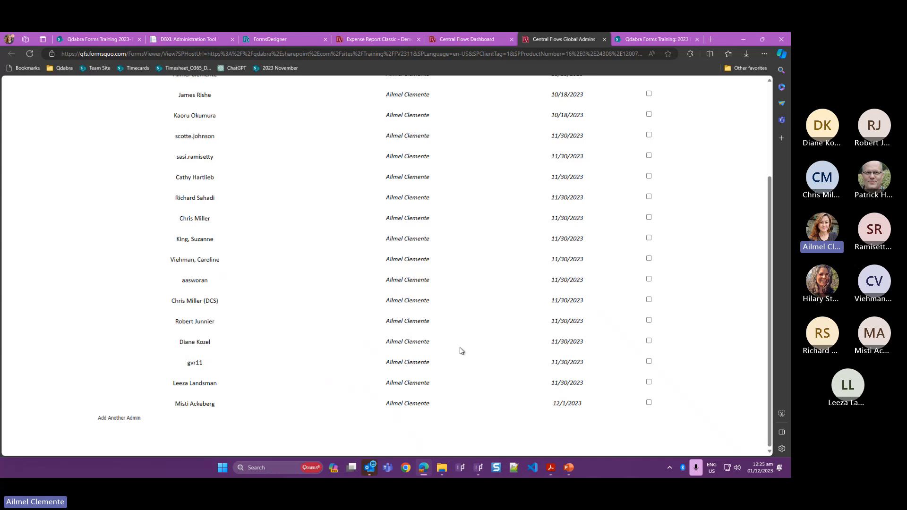
pyautogui.scroll(3, 462, 351)
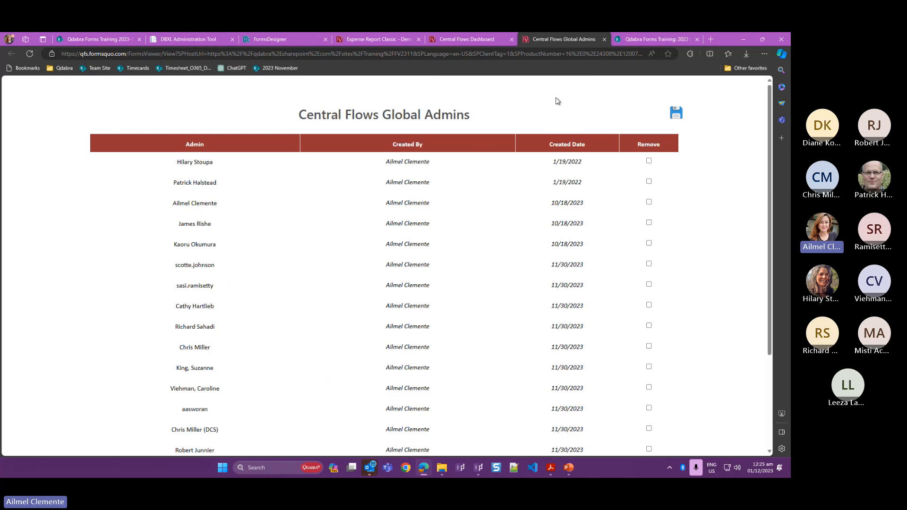
pyautogui.click(604, 39)
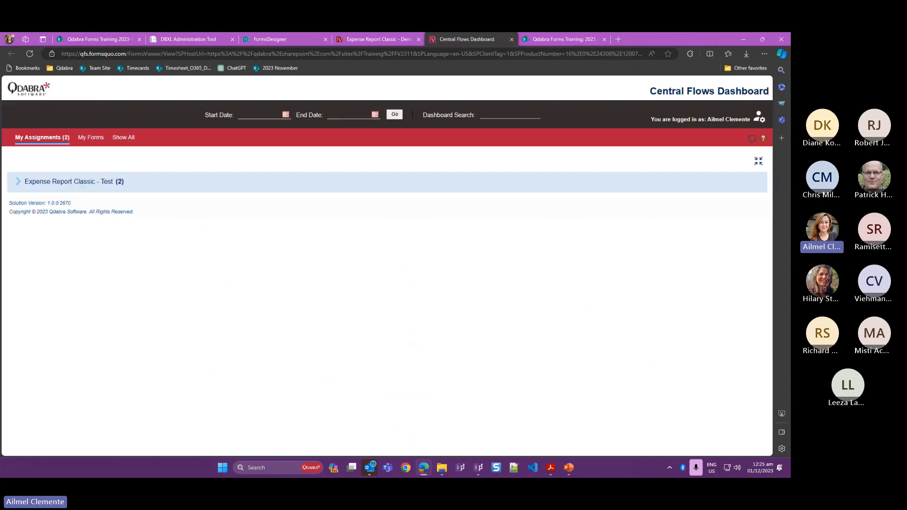
# Show the Lab 2 DEMO slide beside the lab PDF, then minimize PowerPoint
pyautogui.click(569, 468)
pyautogui.click(550, 467)
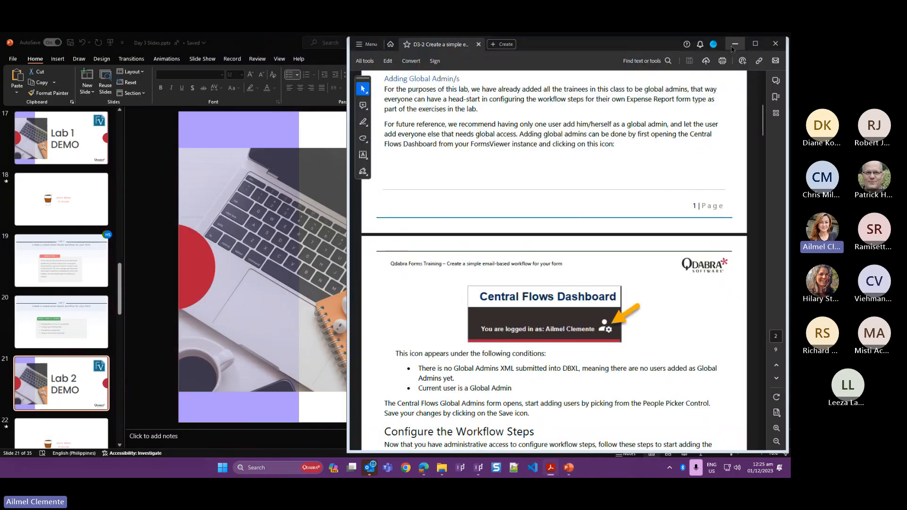
pyautogui.scroll(-5, 659, 238)
pyautogui.click(216, 193)
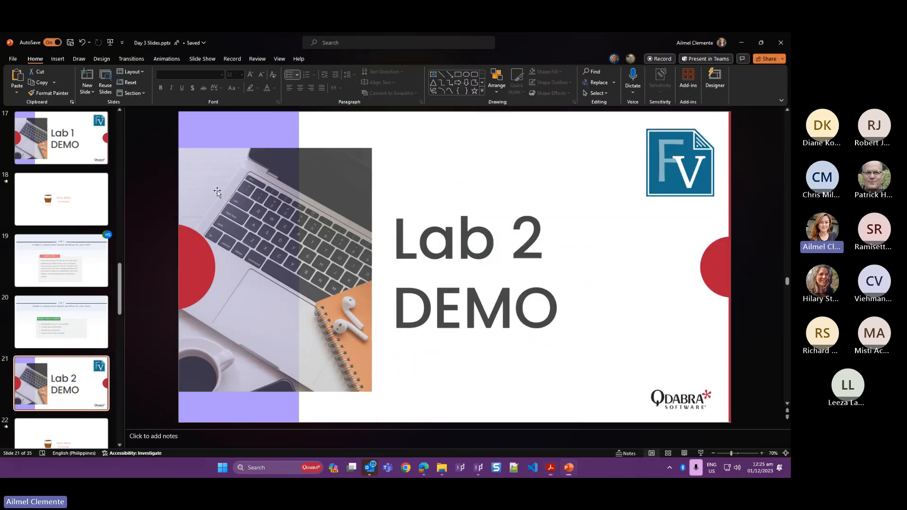
pyautogui.click(741, 42)
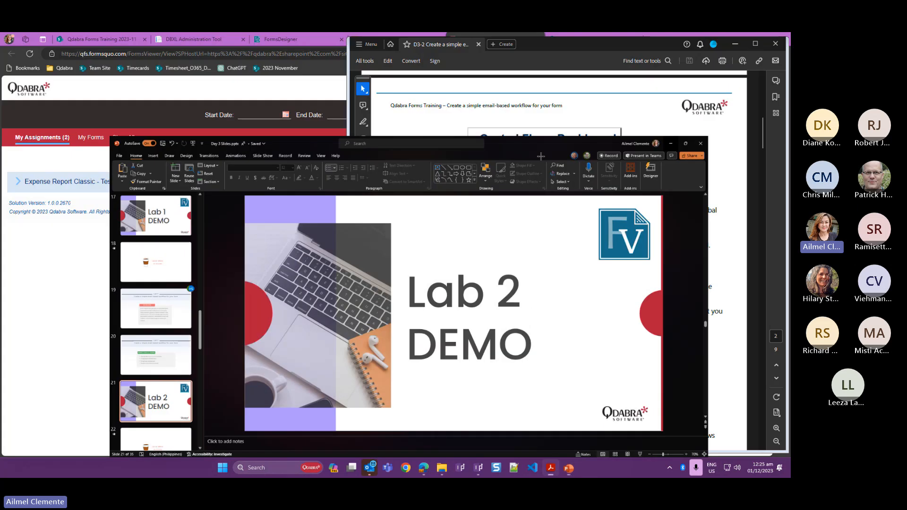
# Return to the browser's Expense Report Classic - Demo tab
pyautogui.scroll(-4, 585, 331)
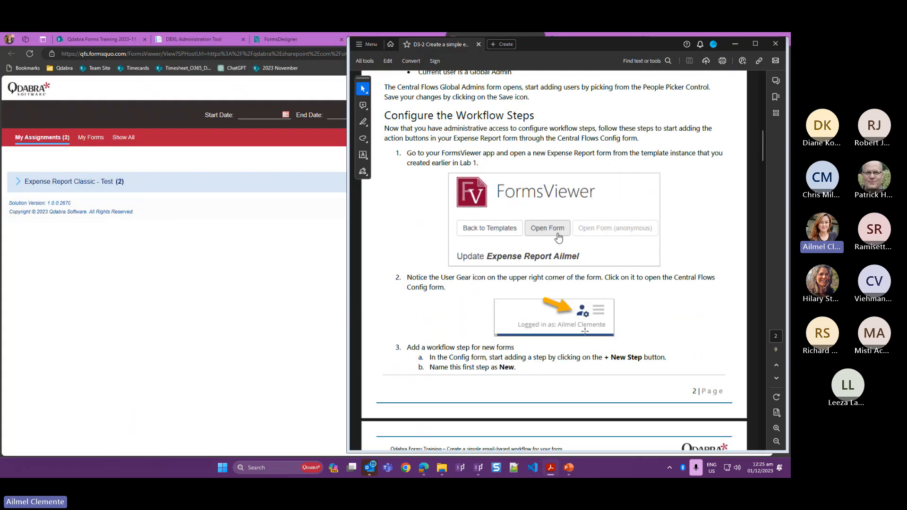
pyautogui.click(256, 291)
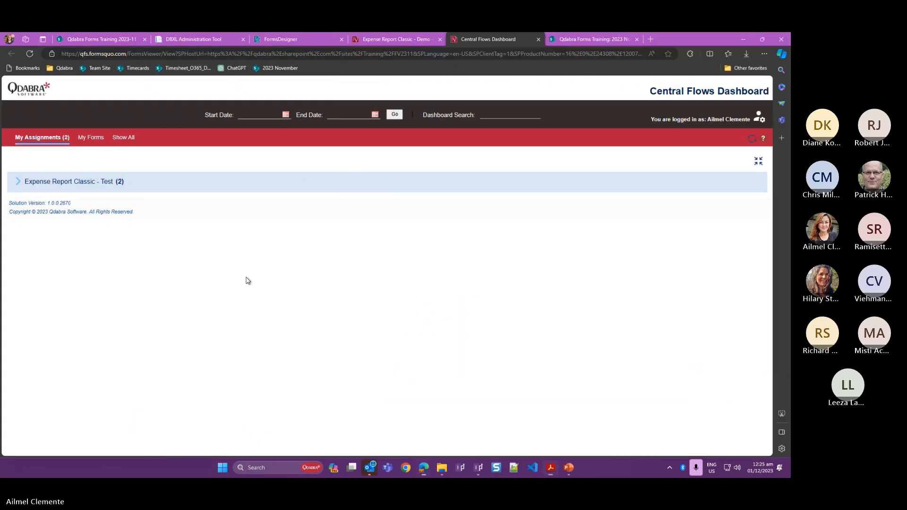
pyautogui.click(378, 40)
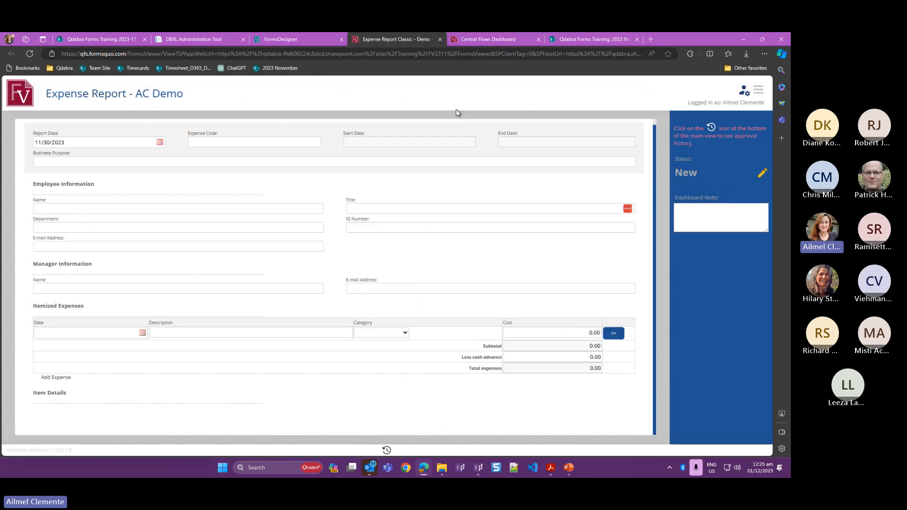
# Open Central Flows Config for the expense report and add a workflow step named New
pyautogui.click(744, 95)
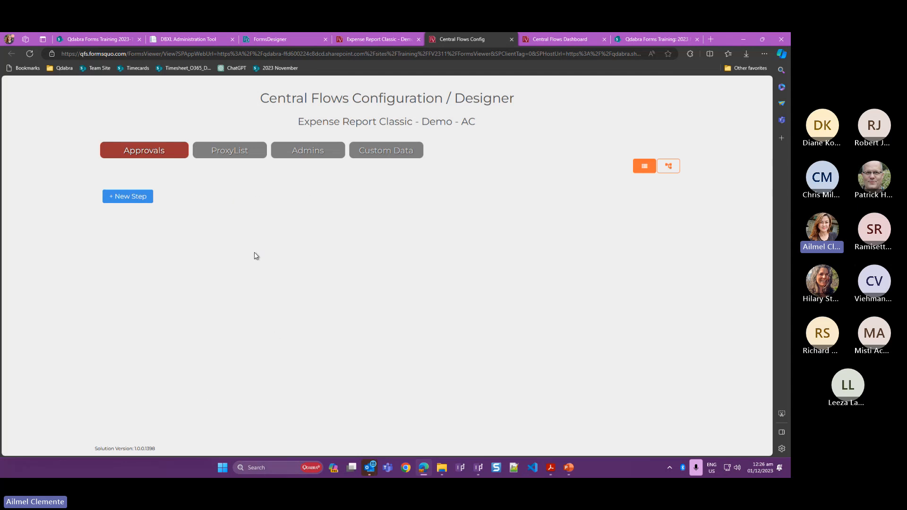
pyautogui.click(149, 200)
pyautogui.click(193, 188)
pyautogui.write('New')
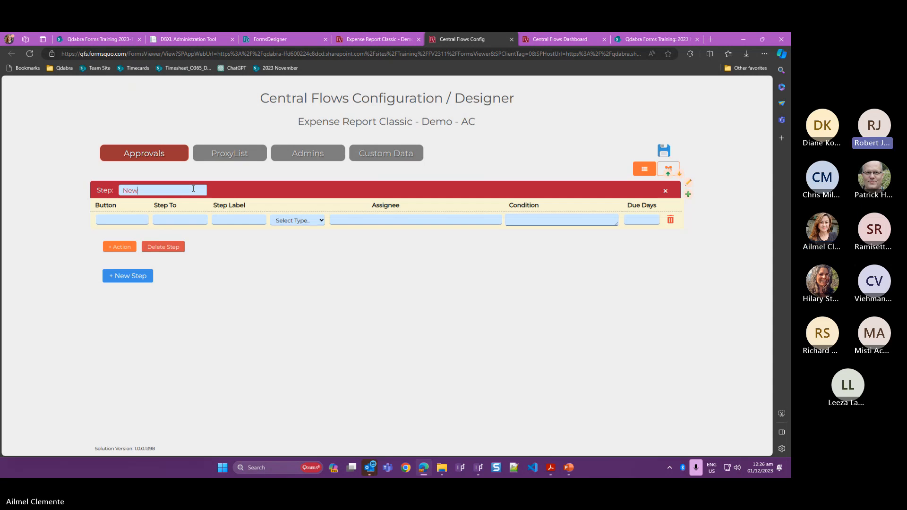
pyautogui.click(376, 42)
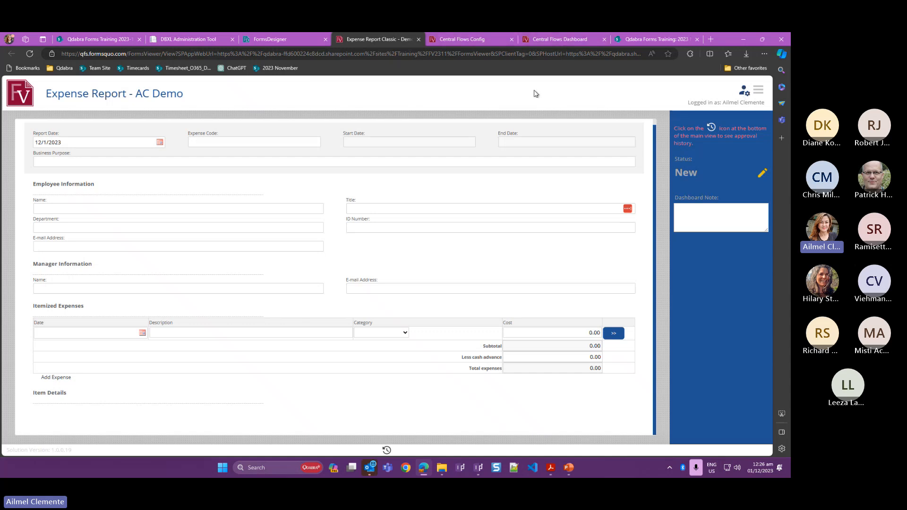
pyautogui.click(484, 39)
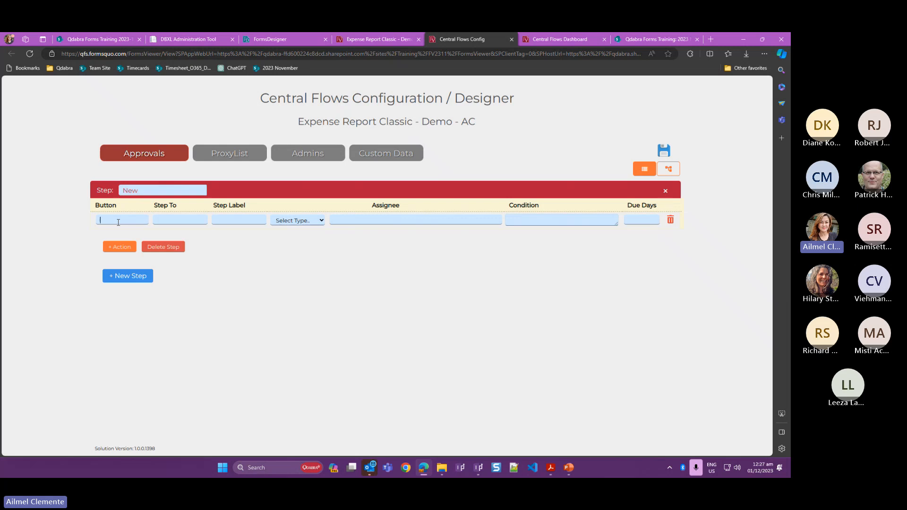
# Give the New step a Save action going to Saved, labelled Saved, assigned to current
pyautogui.write('Save')
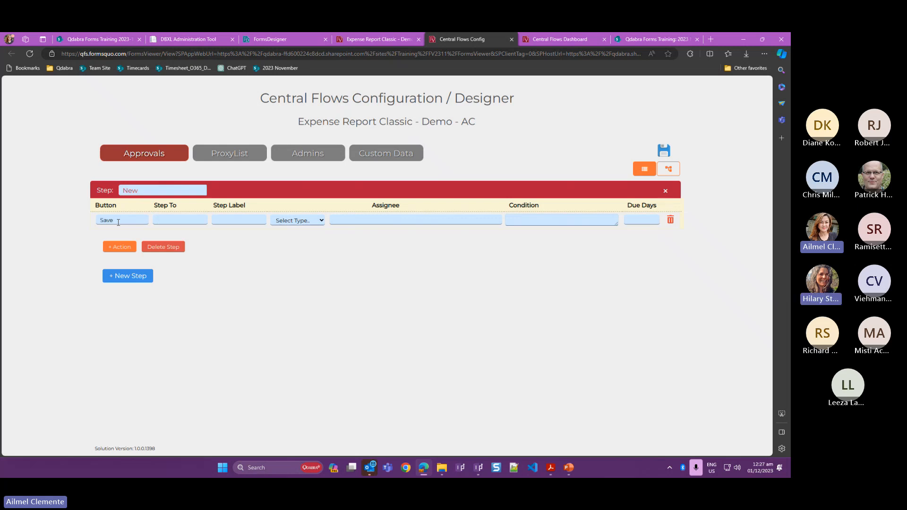
pyautogui.press('Tab')
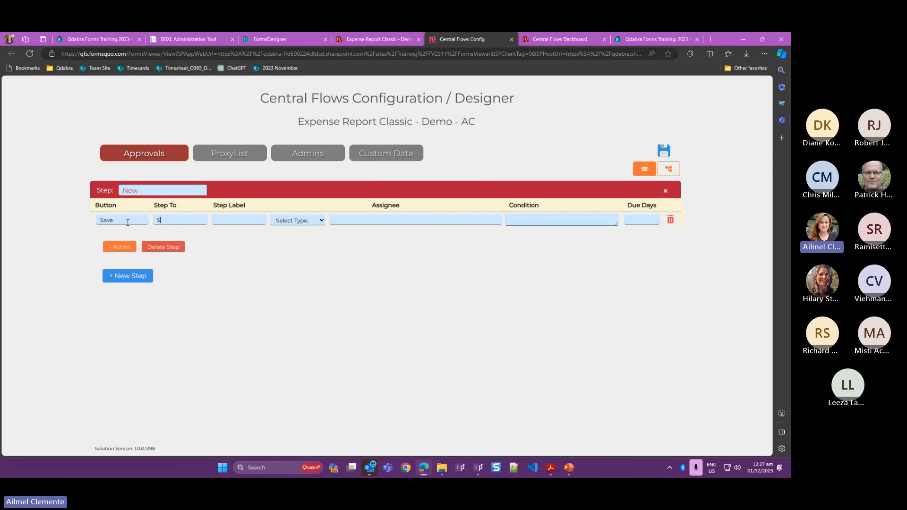
pyautogui.write('aved')
pyautogui.press('Tab')
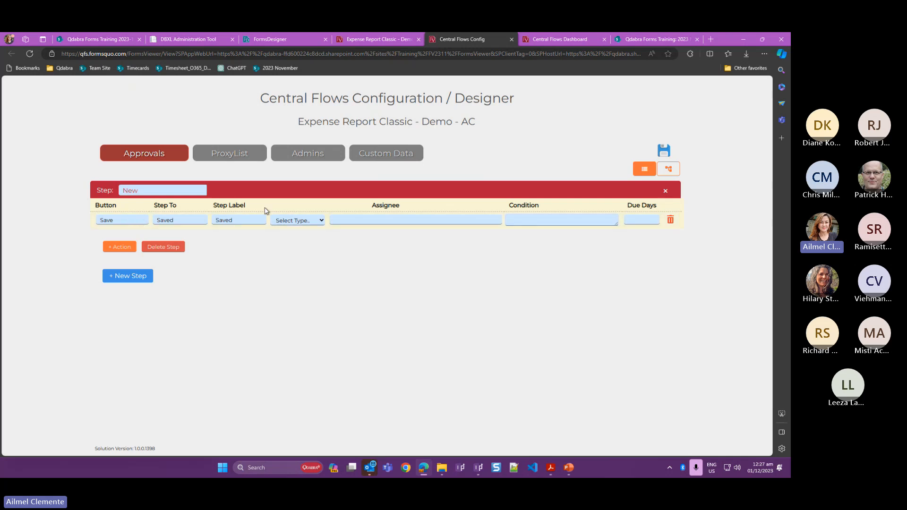
pyautogui.click(312, 222)
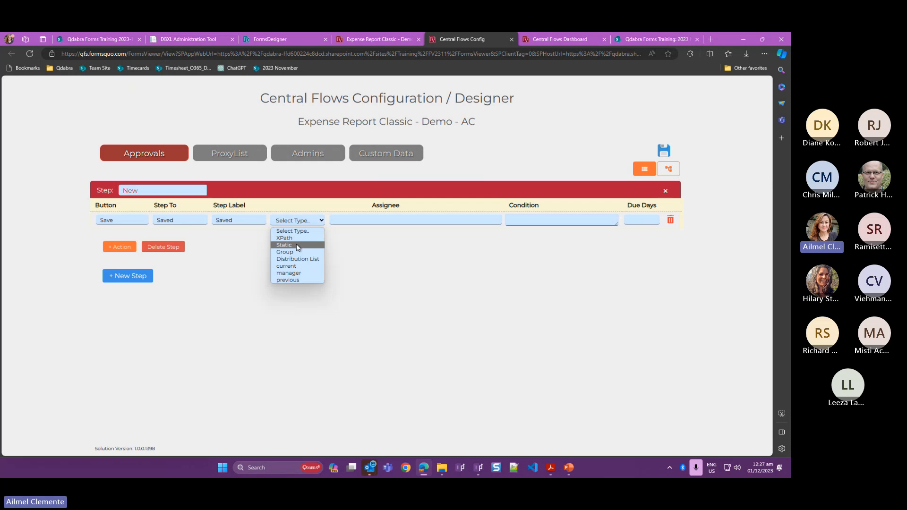
pyautogui.click(304, 266)
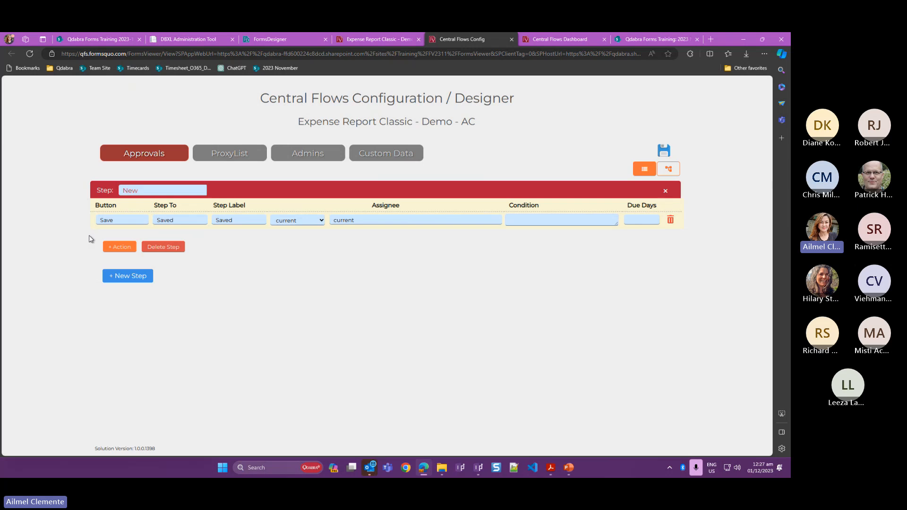
# Add a Submit action going to Submitted and assign it to the manager
pyautogui.click(121, 247)
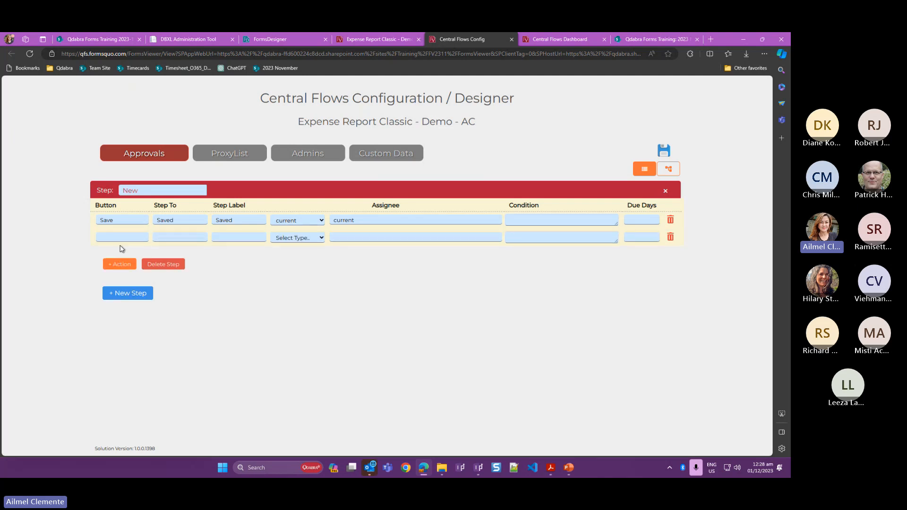
pyautogui.click(125, 236)
pyautogui.write('Sub')
pyautogui.write('mit')
pyautogui.write('Submitte')
pyautogui.write('d')
pyautogui.press('Tab')
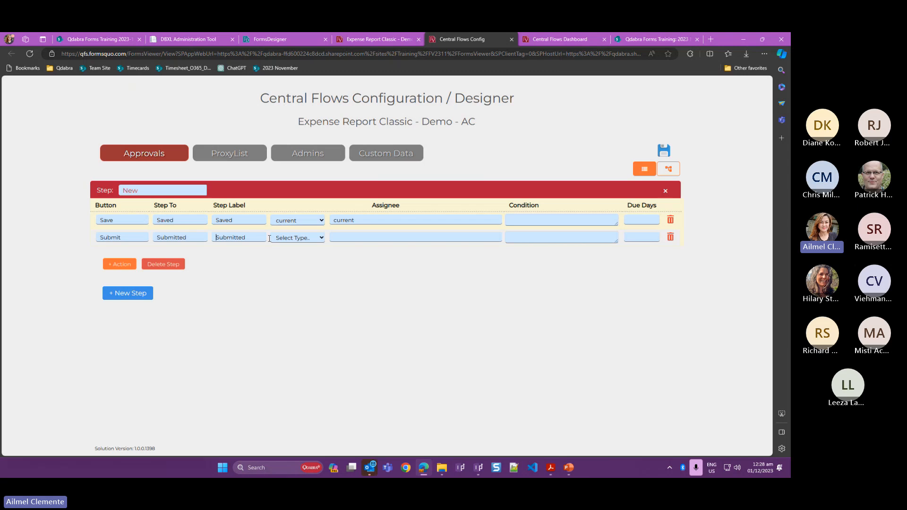
pyautogui.click(290, 238)
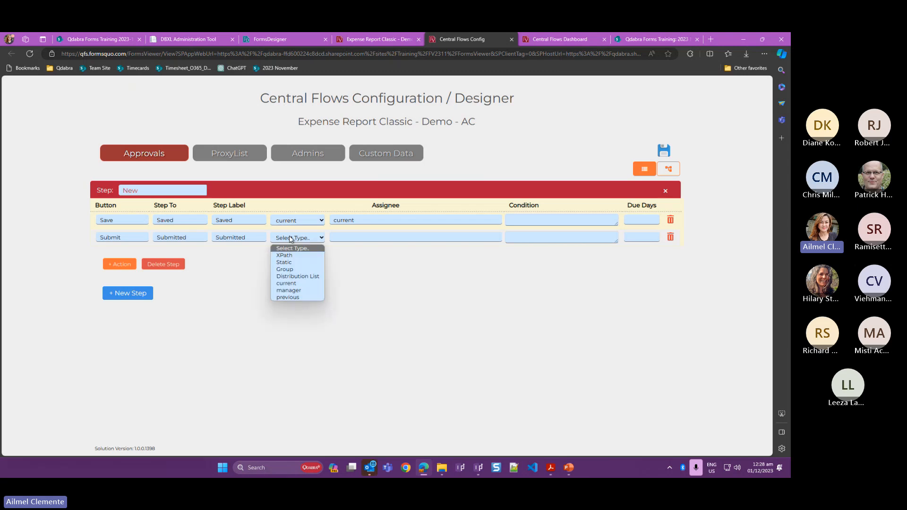
pyautogui.click(309, 290)
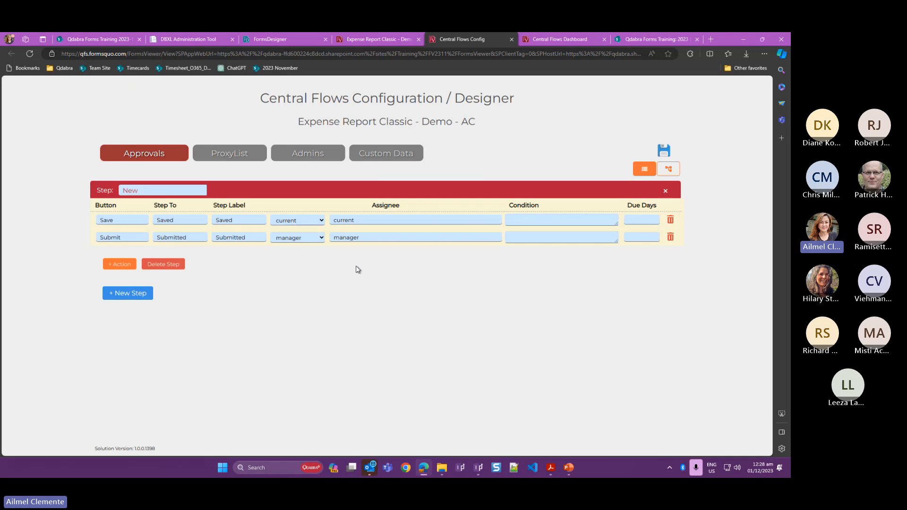
# Try a Static assignee with a typed e-mail address, then revert to manager
pyautogui.click(307, 241)
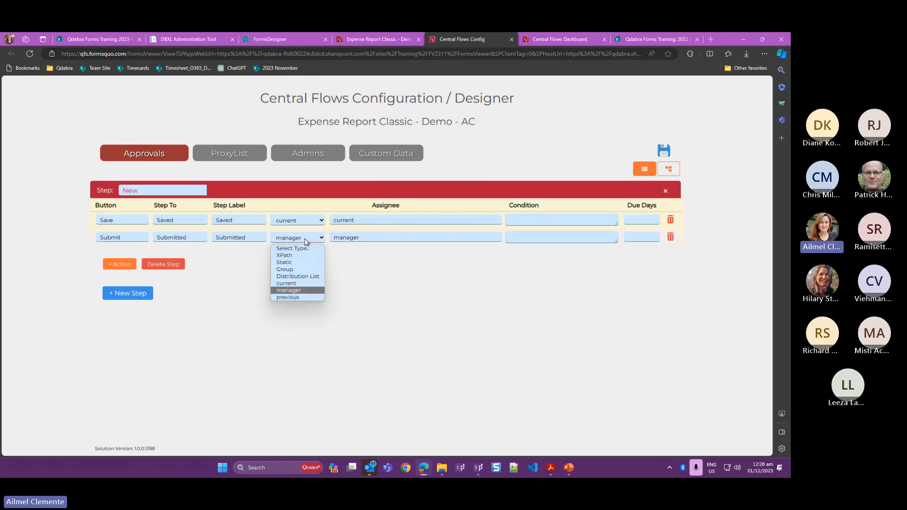
pyautogui.click(291, 262)
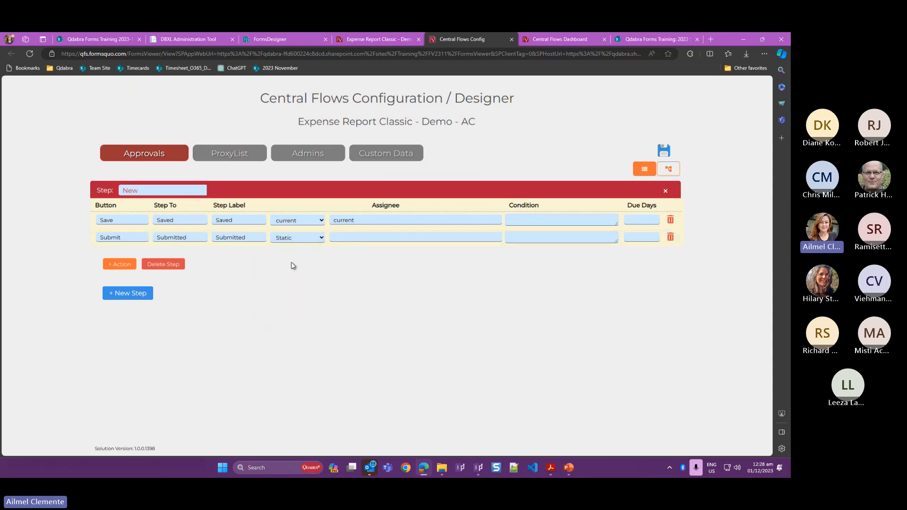
pyautogui.click(348, 237)
pyautogui.click(321, 237)
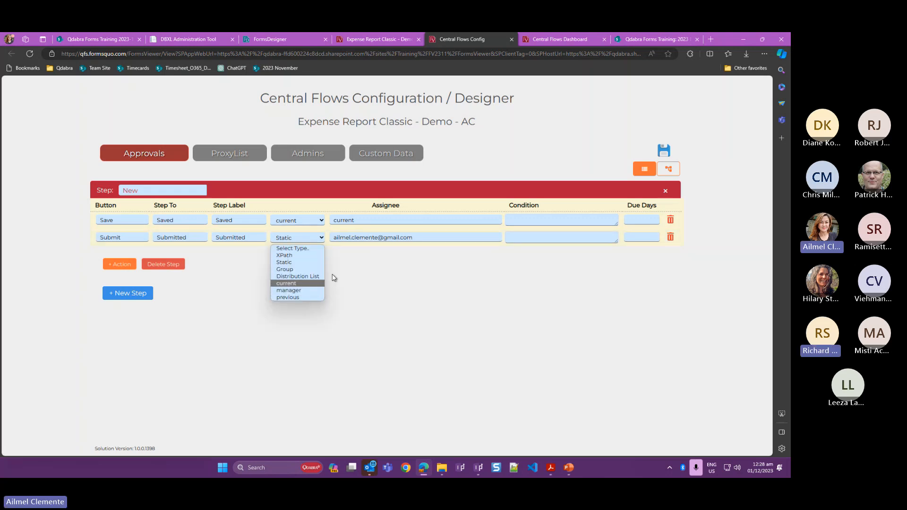
pyautogui.click(317, 292)
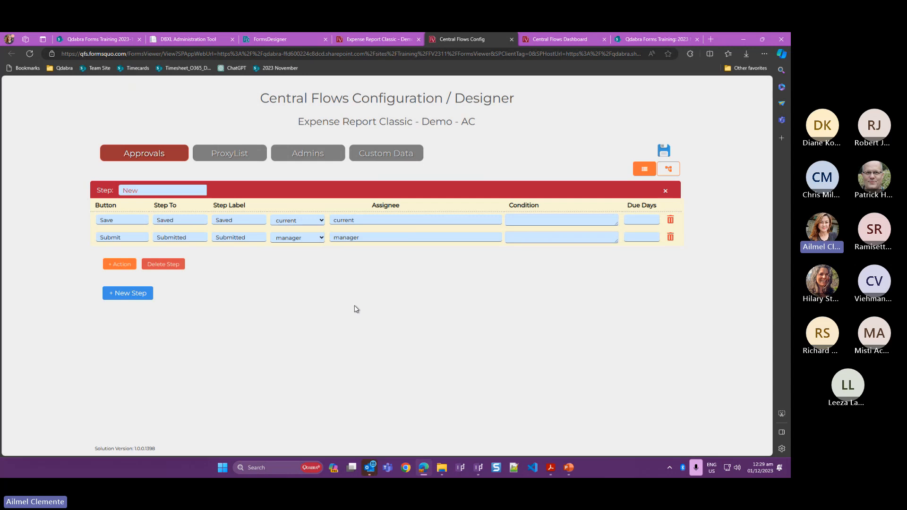
# Try the XPath, Group and Distribution List assignee types, then return to manager
pyautogui.click(321, 238)
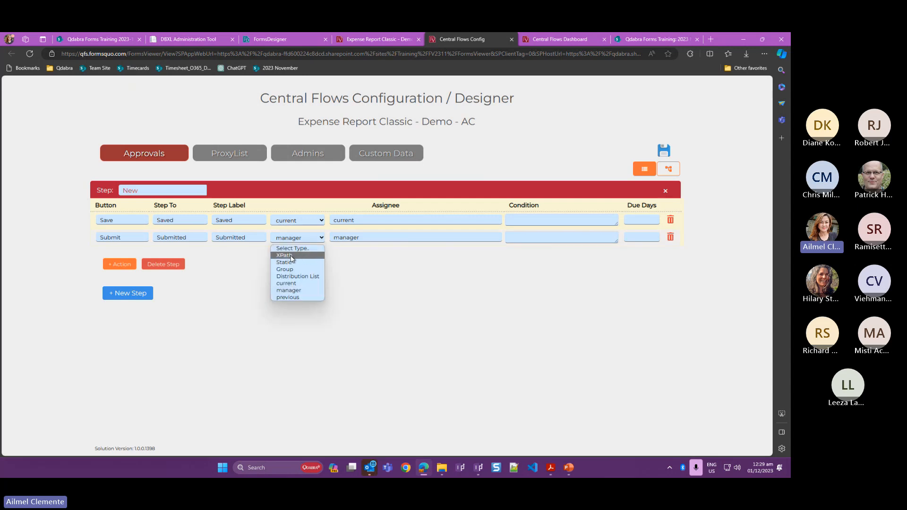
pyautogui.click(290, 256)
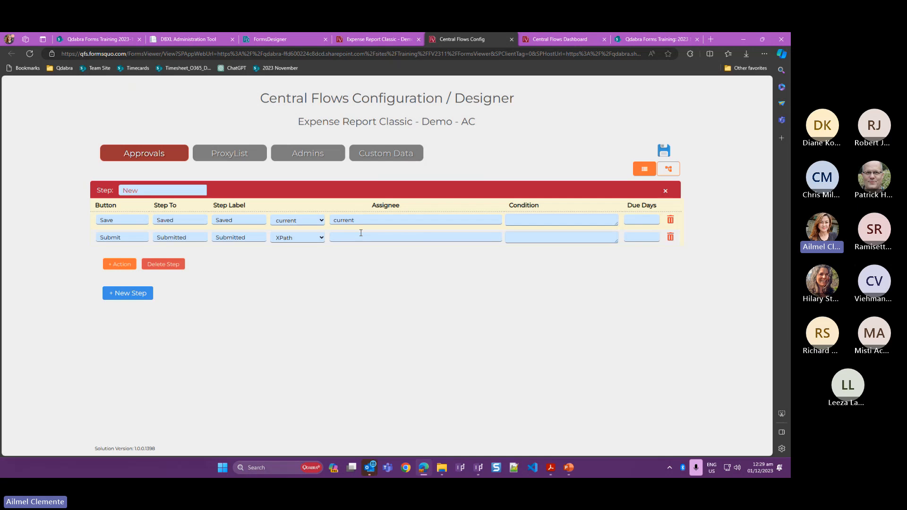
pyautogui.click(307, 239)
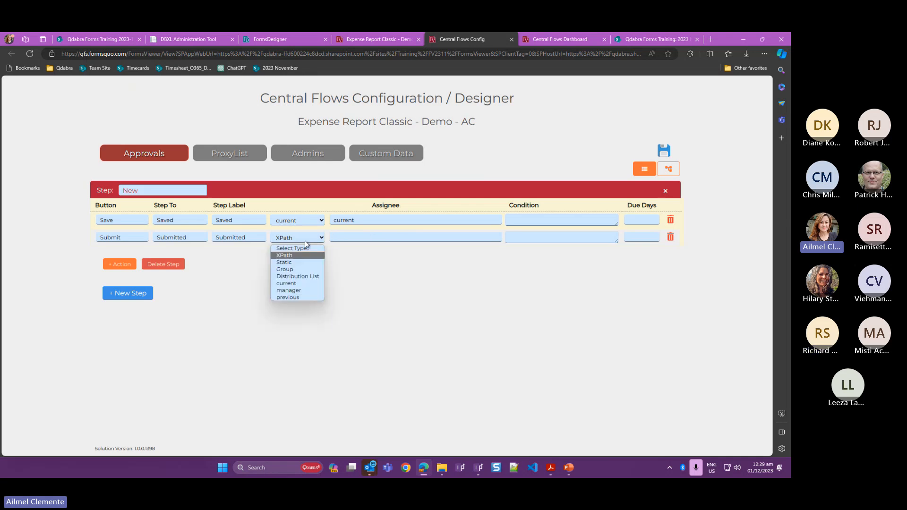
pyautogui.click(307, 269)
pyautogui.click(496, 237)
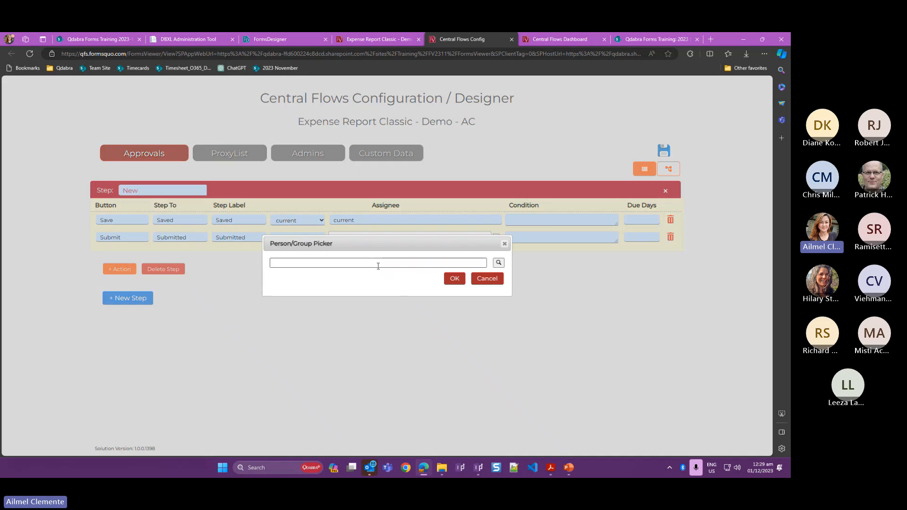
pyautogui.click(486, 278)
pyautogui.click(302, 237)
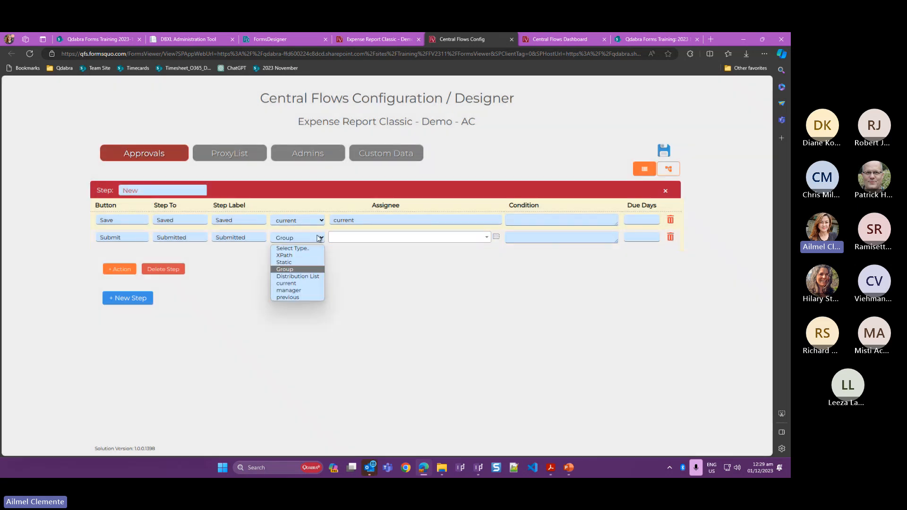
pyautogui.click(315, 276)
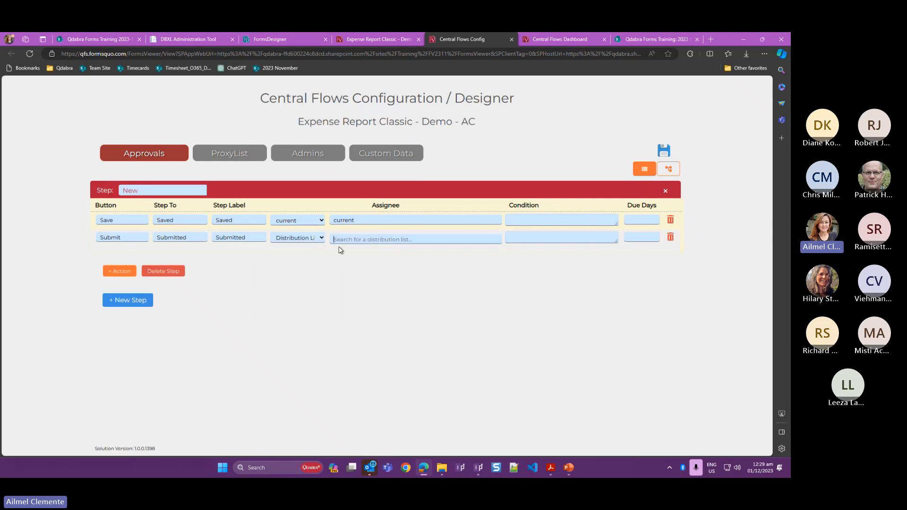
pyautogui.click(319, 238)
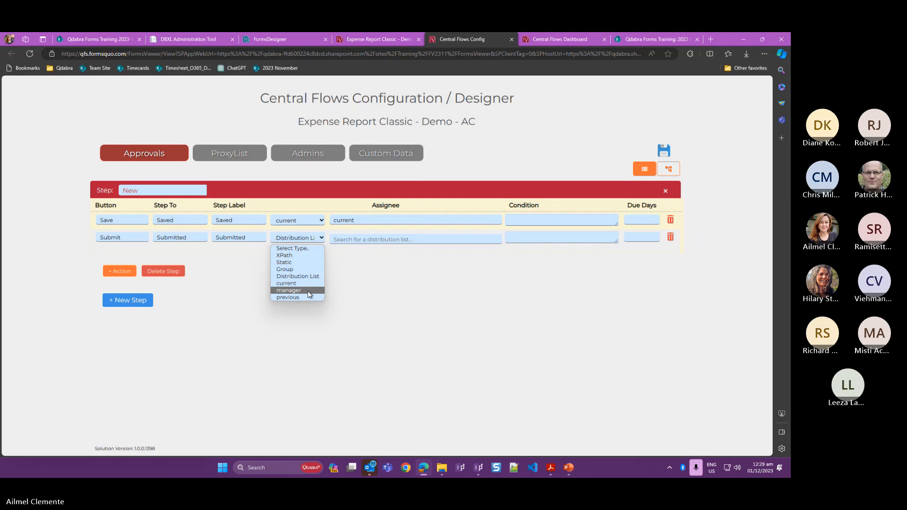
pyautogui.click(308, 290)
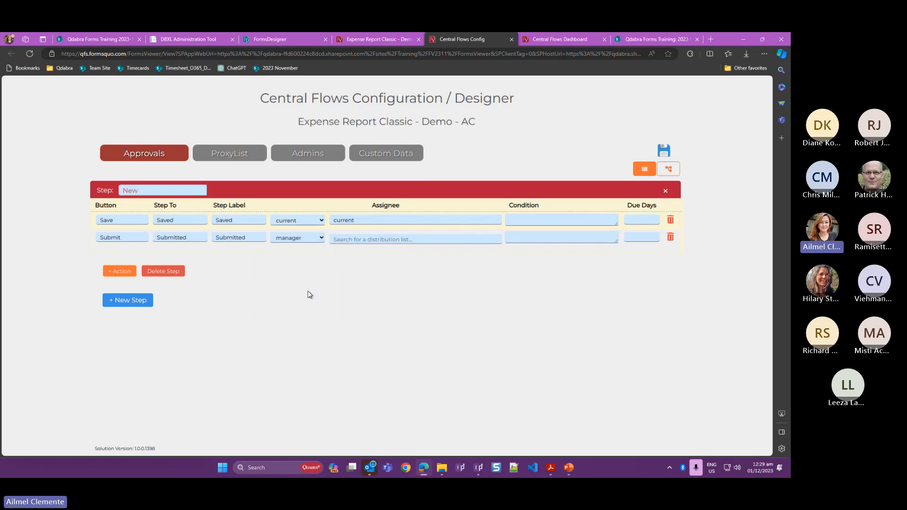
# Set the Submit assignee type to Static and enter the assignee's e-mail address
pyautogui.click(297, 237)
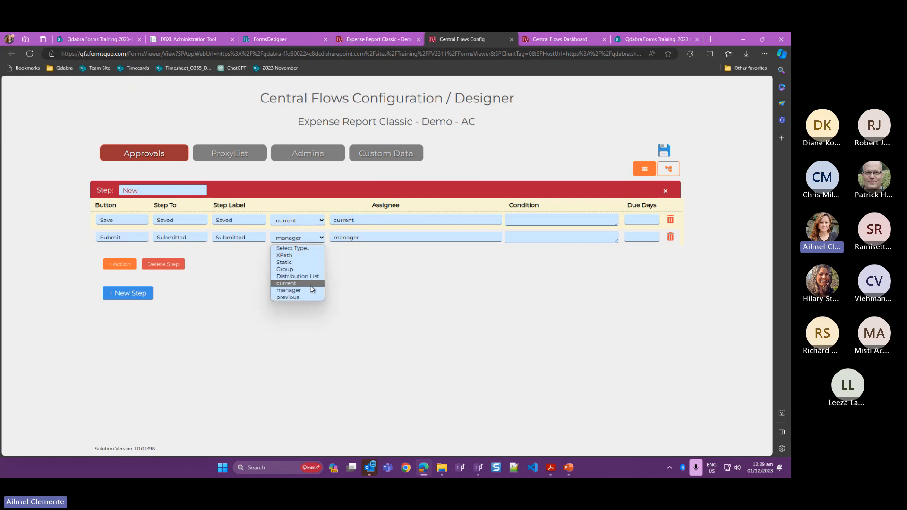
pyautogui.click(301, 263)
pyautogui.click(381, 238)
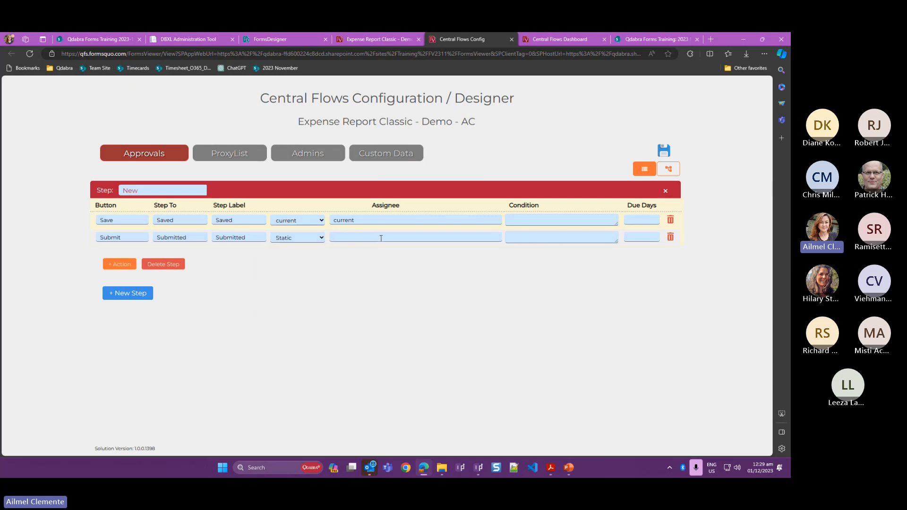
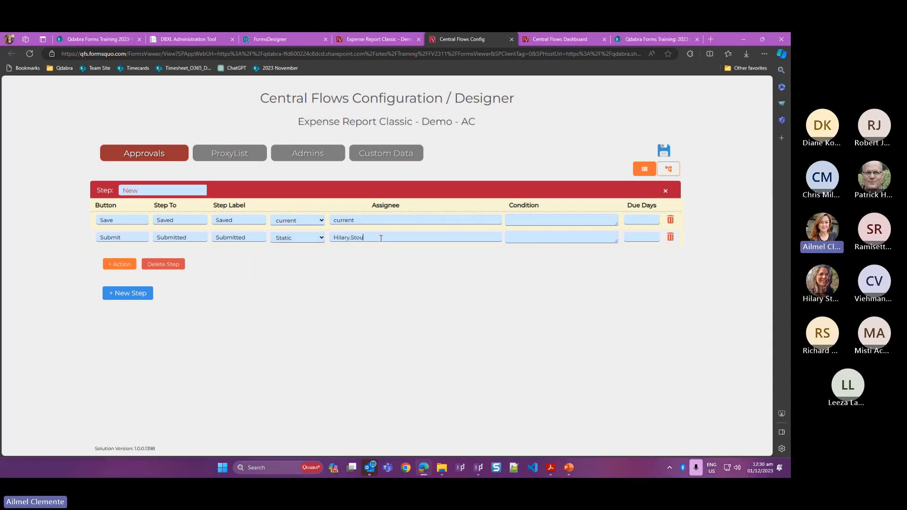
# Scroll the lab PDF to the 'Your workflow step should look like this' table
pyautogui.click(554, 470)
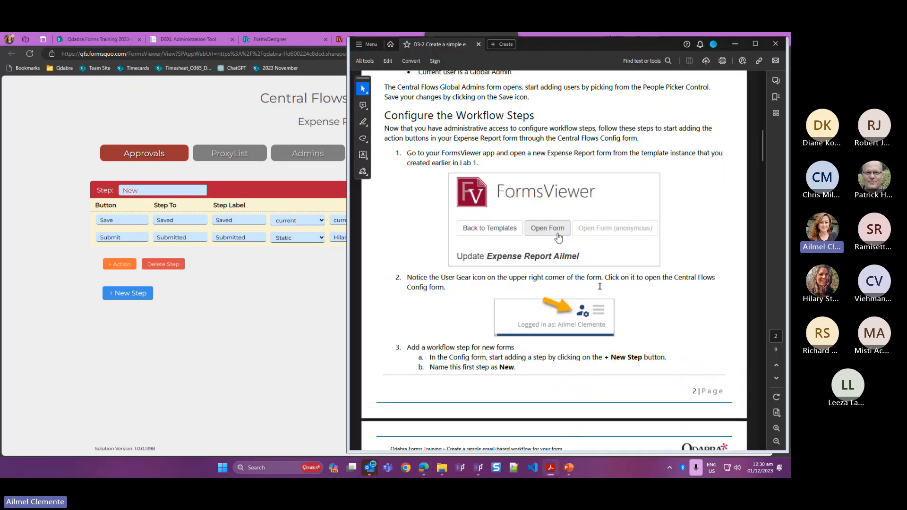
pyautogui.scroll(-6, 599, 286)
pyautogui.scroll(2, 635, 286)
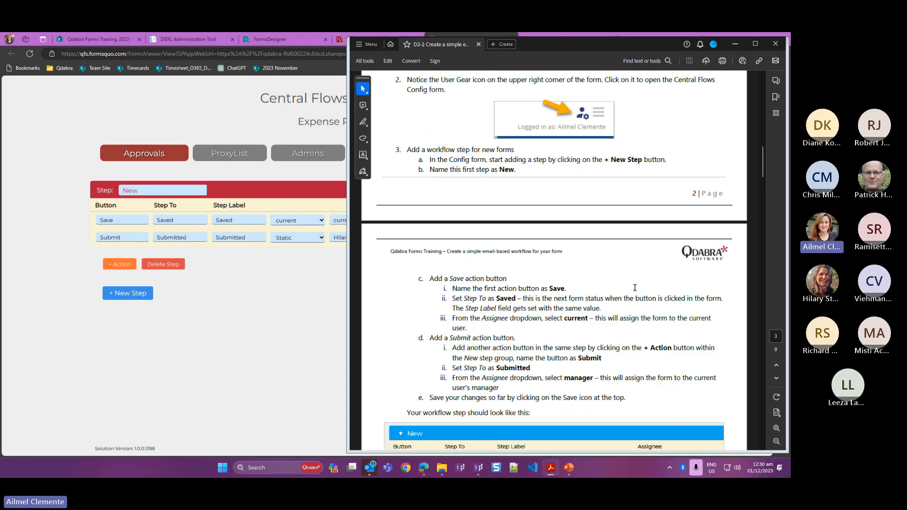
pyautogui.scroll(3, 634, 287)
pyautogui.scroll(-1, 634, 288)
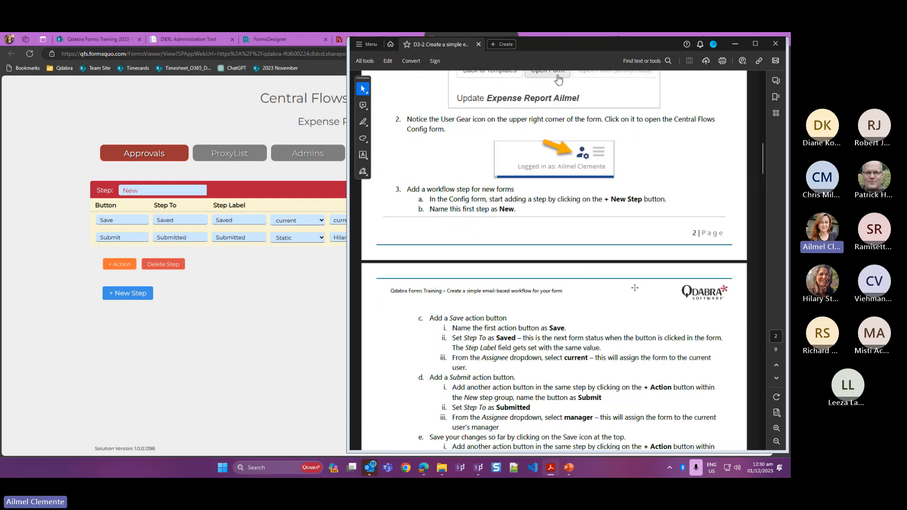
pyautogui.scroll(-1, 634, 288)
pyautogui.scroll(-4, 616, 218)
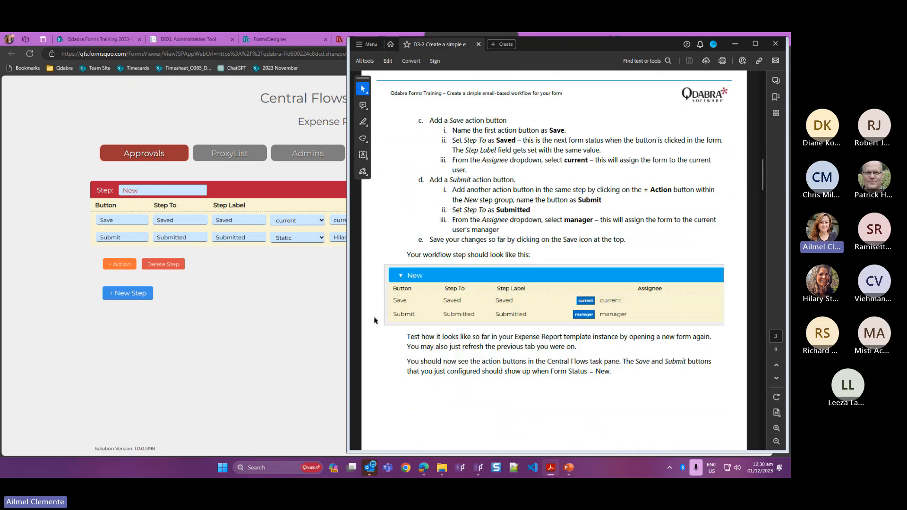
pyautogui.scroll(-2, 554, 412)
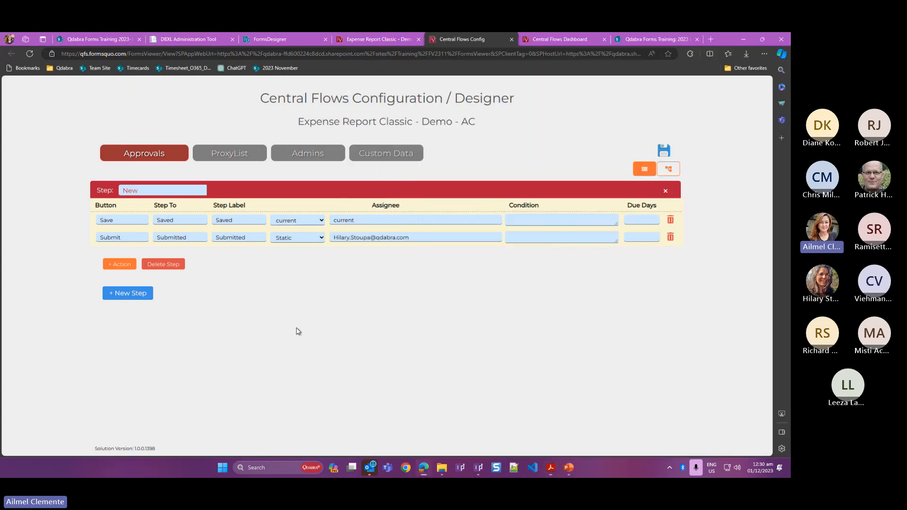
# Save the New step and reload the expense report to check its Save and Submit buttons
pyautogui.click(293, 330)
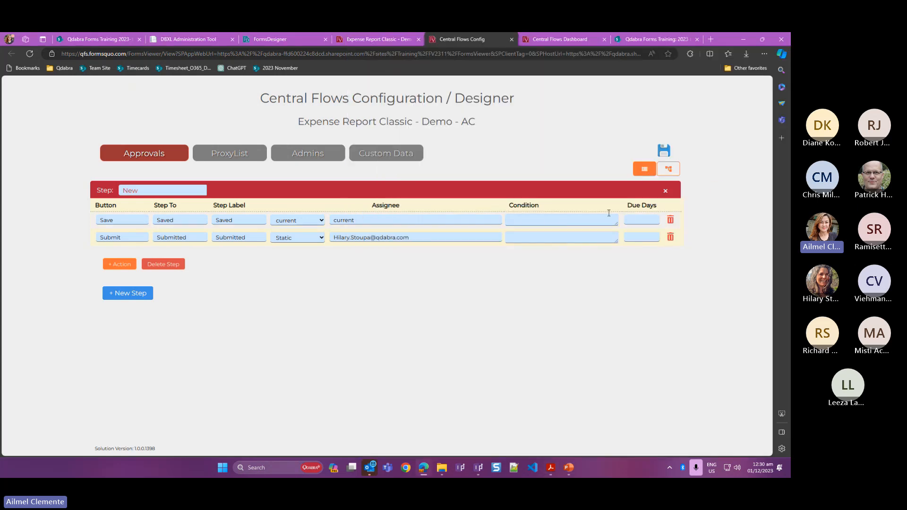
pyautogui.click(666, 151)
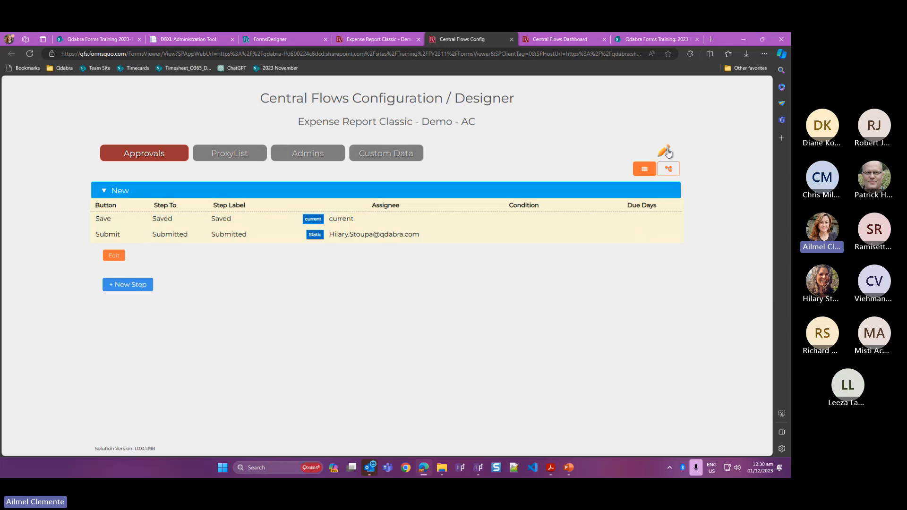
pyautogui.click(384, 41)
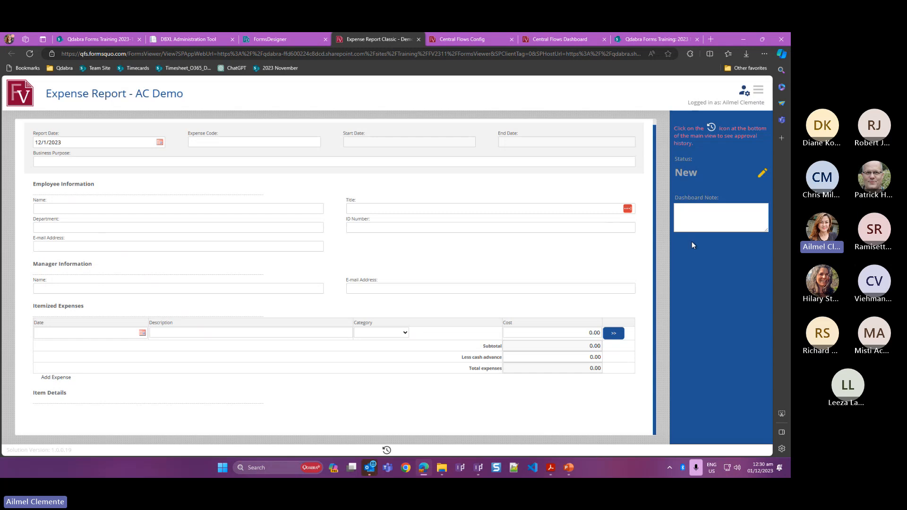
pyautogui.click(29, 54)
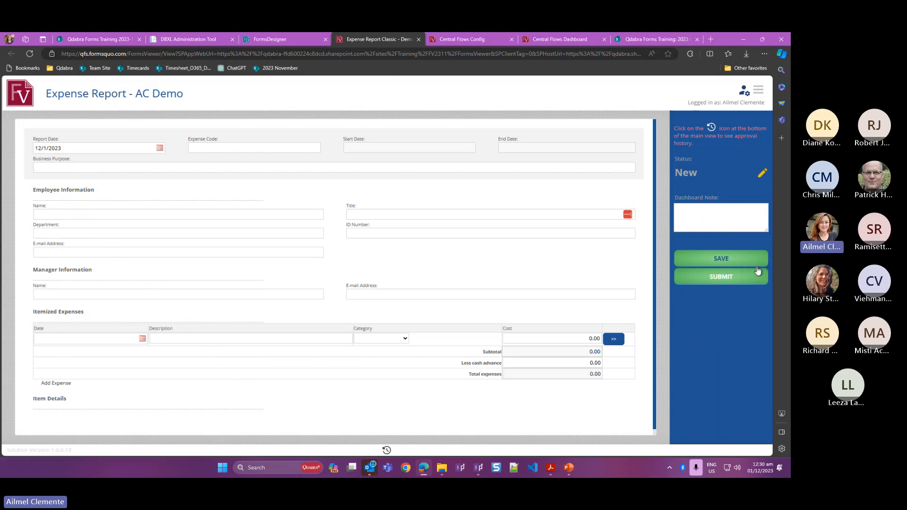
pyautogui.click(458, 42)
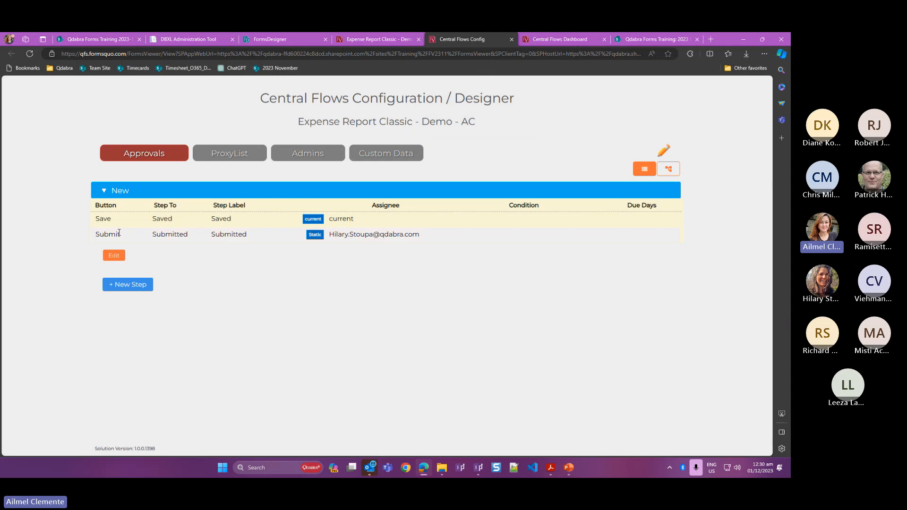
# Rename the Save action to 'Save for now' and save the workflow step
pyautogui.click(666, 151)
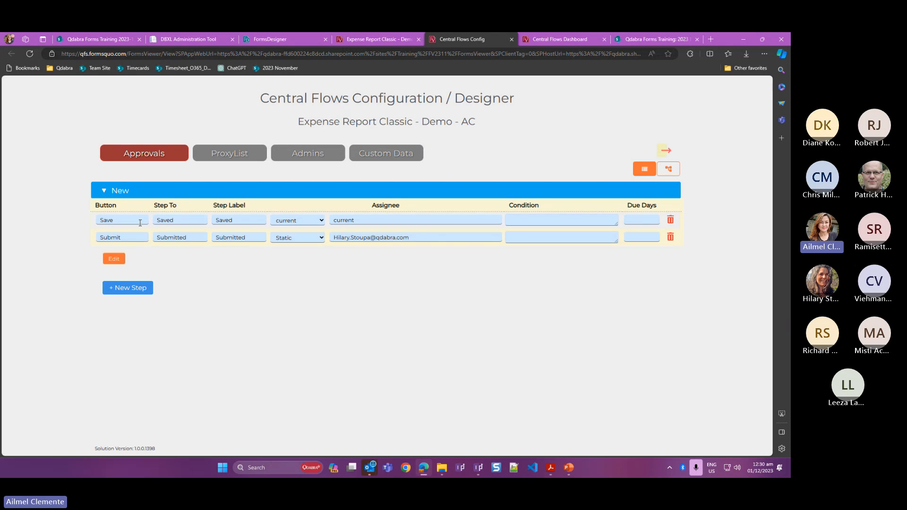
pyautogui.write('or now')
pyautogui.click(166, 221)
pyautogui.click(136, 223)
pyautogui.click(178, 222)
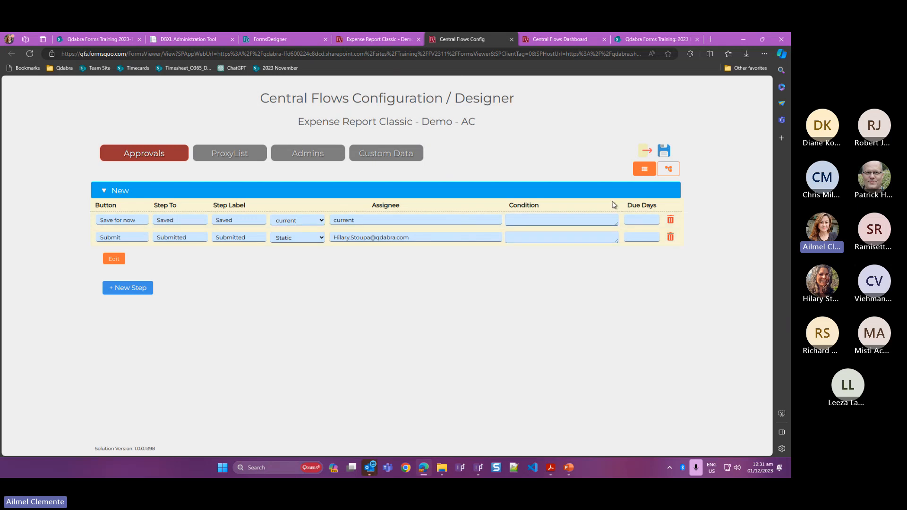
pyautogui.click(663, 153)
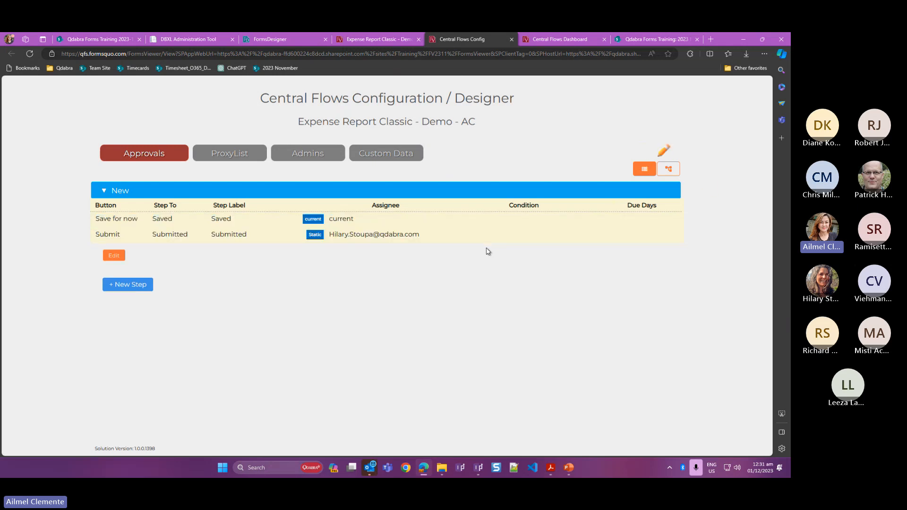
# Reload the expense report to confirm the rename, then return to the designer
pyautogui.click(380, 37)
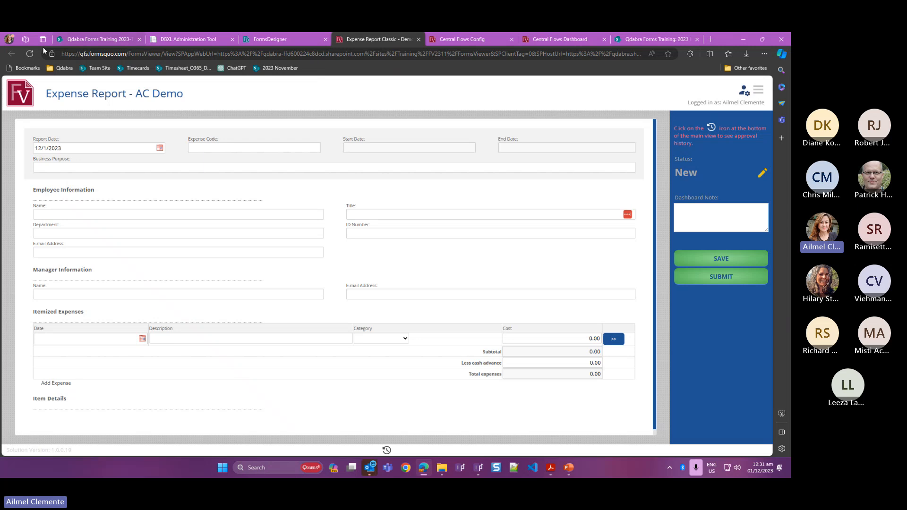
pyautogui.click(29, 54)
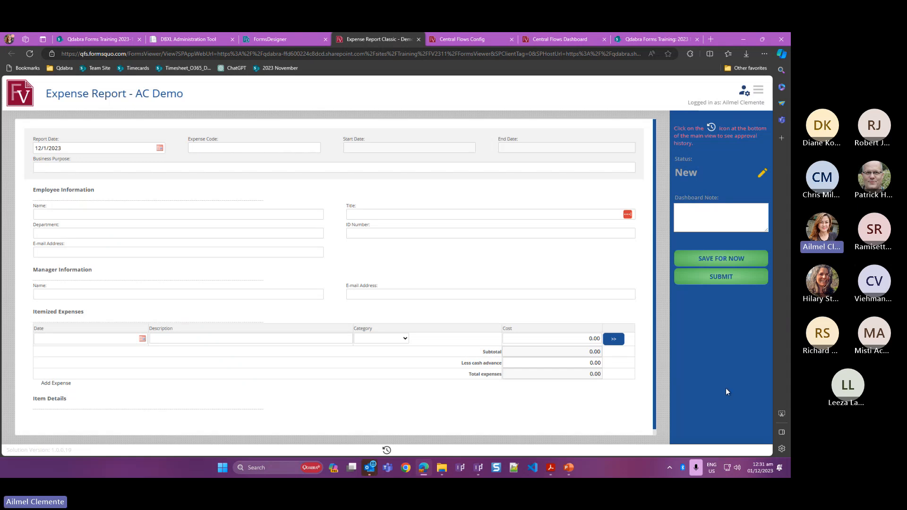
pyautogui.click(475, 42)
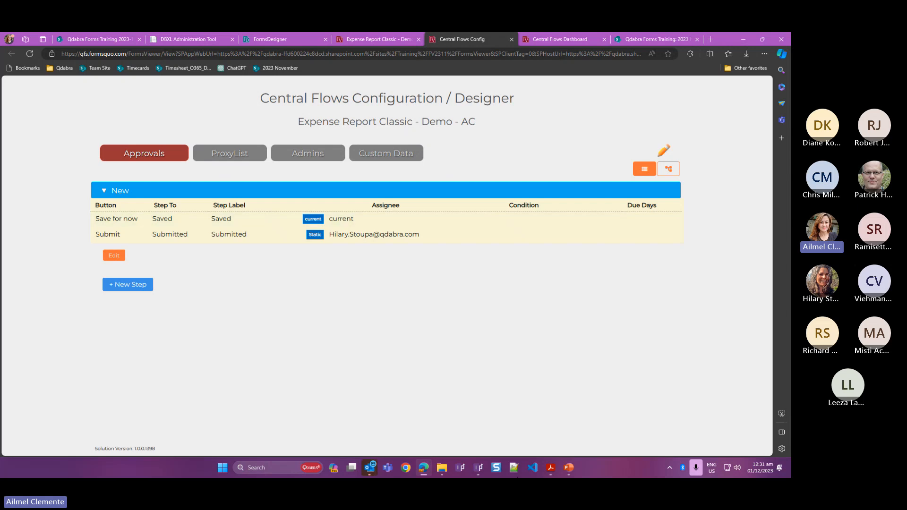
# Bring the training guide PDF forward and scroll to steps 4 and 5 on adding Saved and Submitted steps
pyautogui.click(551, 469)
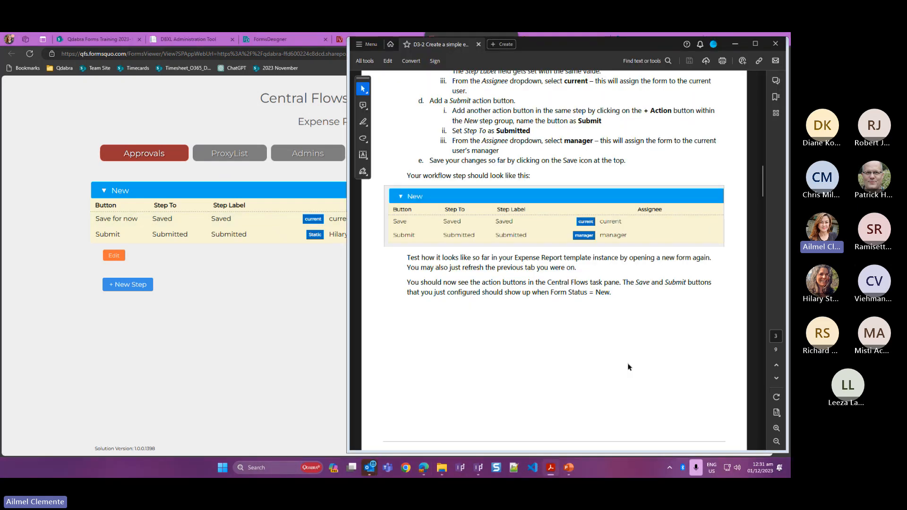
pyautogui.scroll(-10, 628, 363)
pyautogui.scroll(-5, 628, 363)
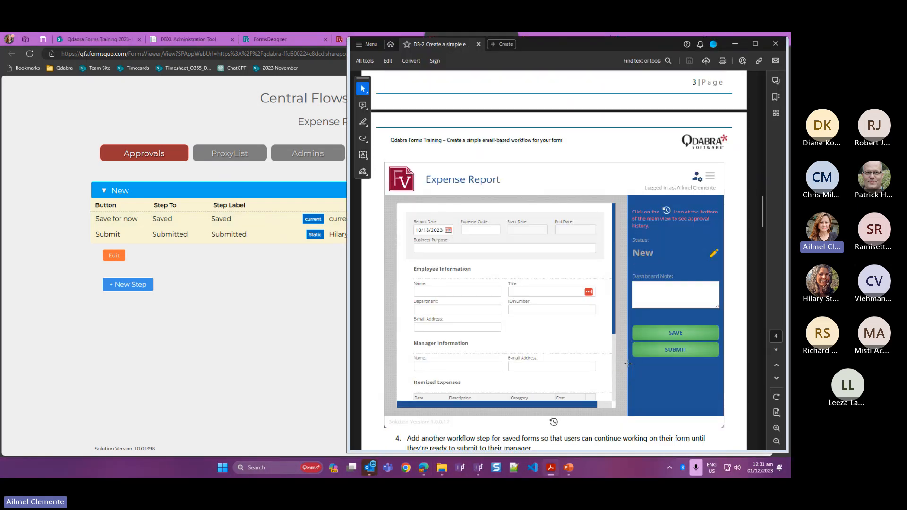
pyautogui.scroll(-3, 628, 363)
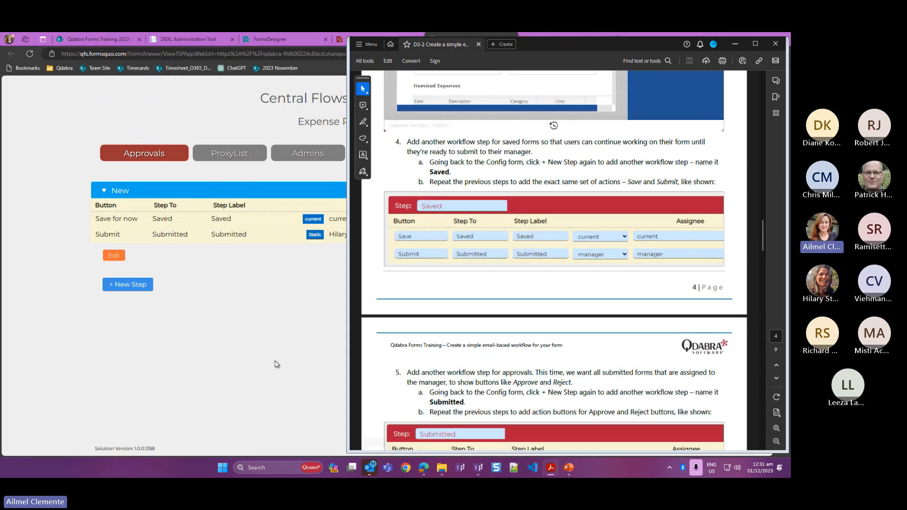
# Add a workflow step named Saved with a Save action and a Submit action stepping to Submitted
pyautogui.click(211, 358)
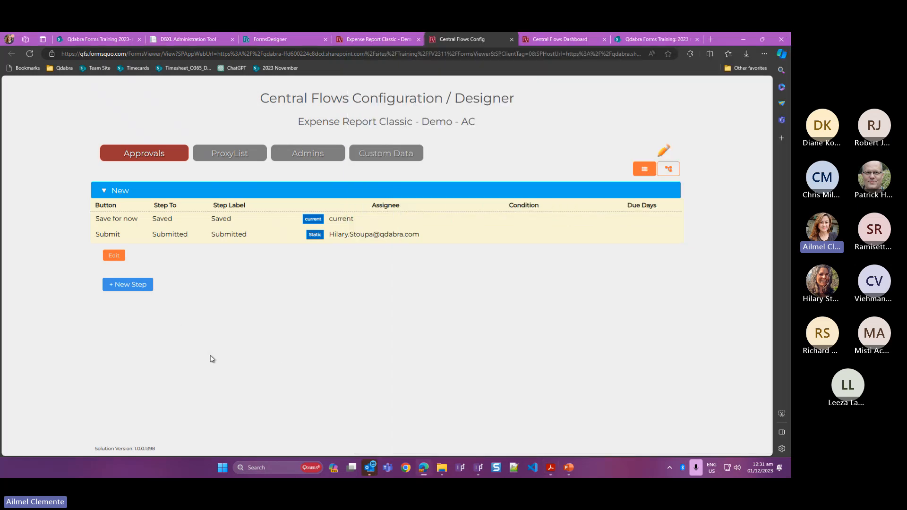
pyautogui.click(134, 284)
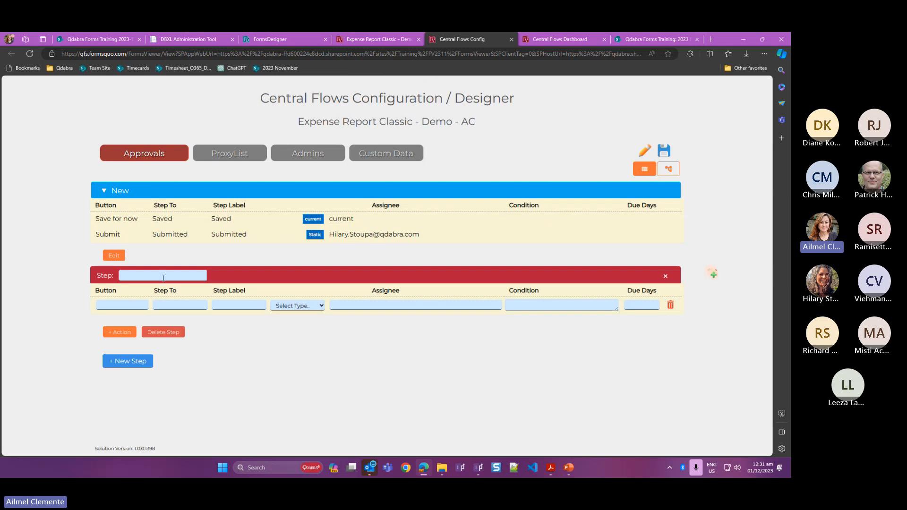
pyautogui.click(163, 276)
pyautogui.write('Saved')
pyautogui.click(136, 305)
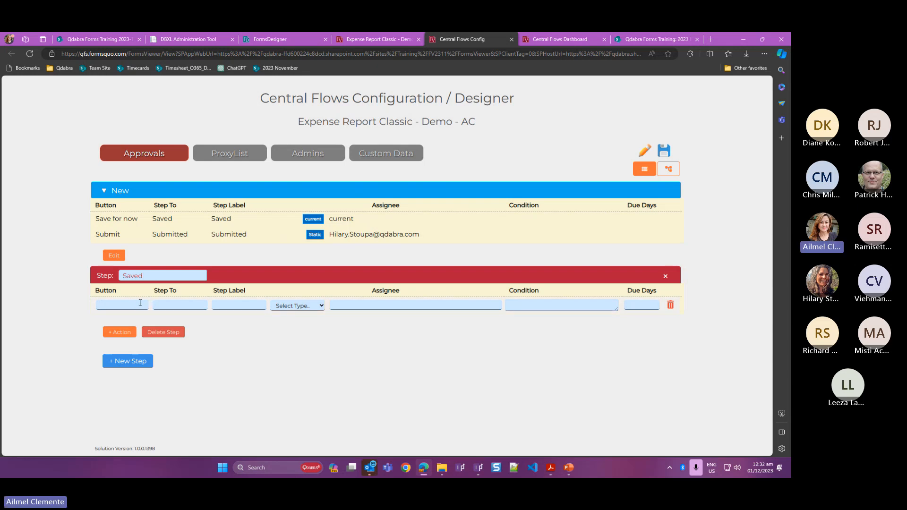
pyautogui.write('Save')
pyautogui.write('Saved')
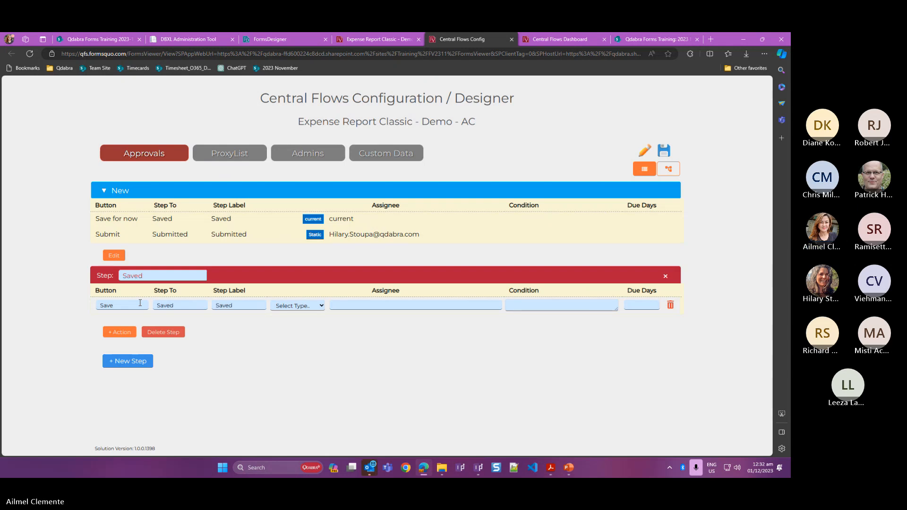
pyautogui.click(122, 332)
pyautogui.click(138, 324)
pyautogui.write('S')
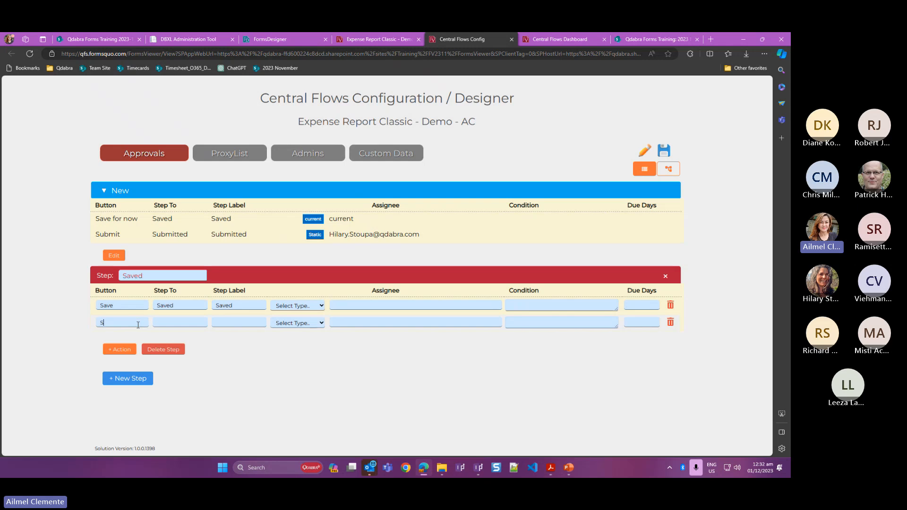
pyautogui.write('ubmit')
pyautogui.write('Submitted')
pyautogui.press('Tab')
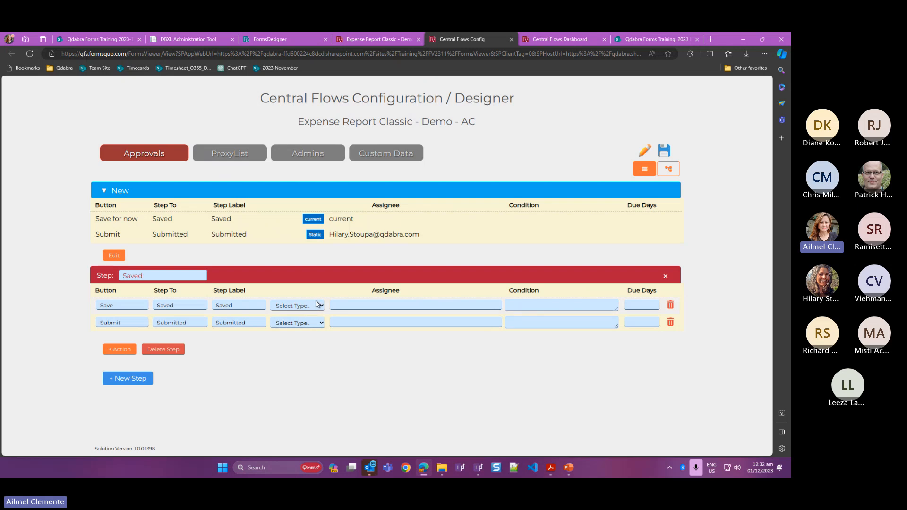
# Assign Save to the current user and Submit to a Static assignee, the approver's e-mail copied from the New step
pyautogui.click(286, 305)
pyautogui.click(302, 351)
pyautogui.click(304, 324)
pyautogui.click(302, 347)
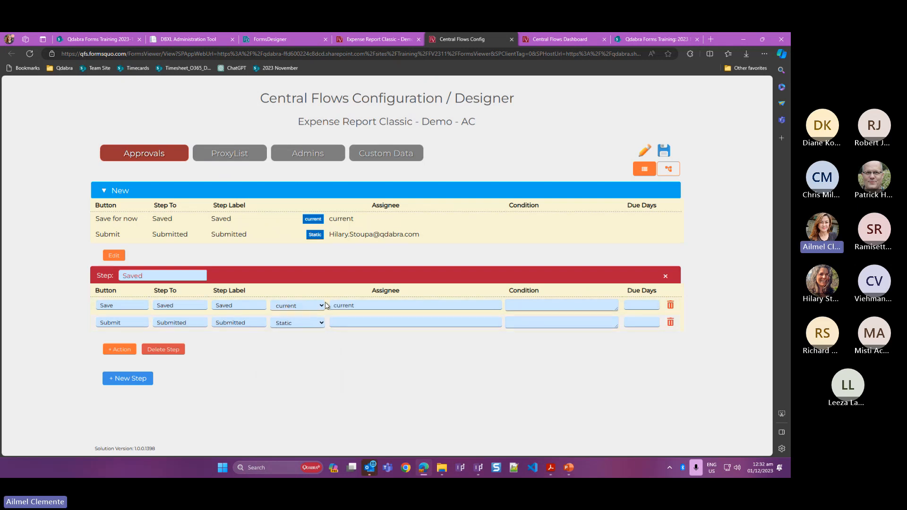
pyautogui.tripleClick(344, 234)
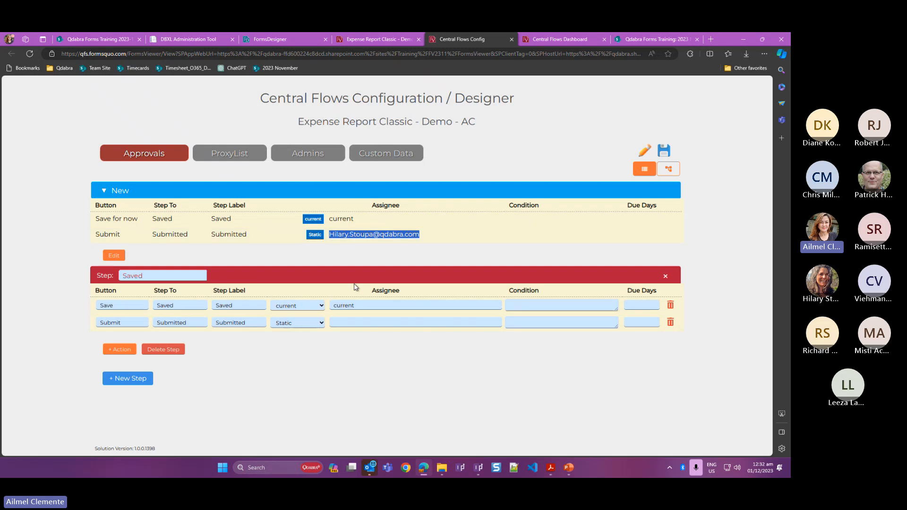
pyautogui.hotkey('ctrl', 'c')
pyautogui.click(356, 322)
pyautogui.hotkey('ctrl', 'v')
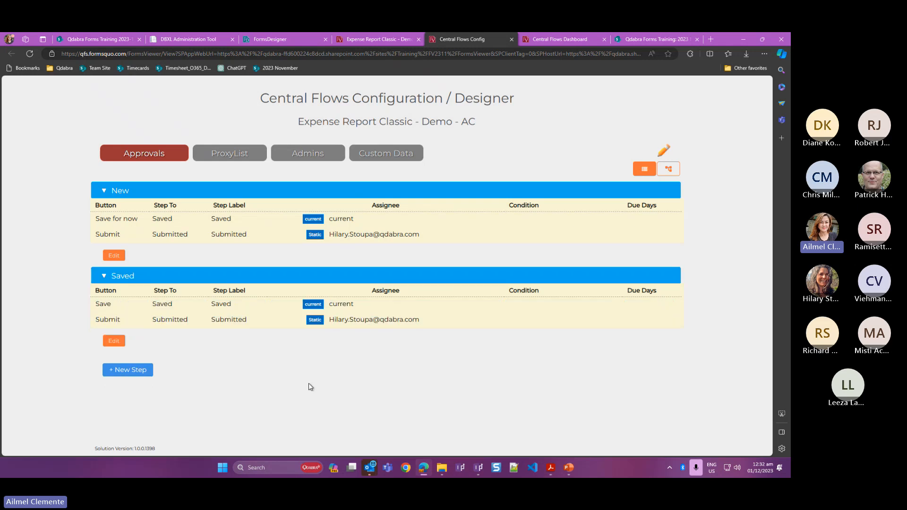
# Add a Submitted step with an Approve action stepping to Approved, assigned to previous
pyautogui.click(146, 373)
pyautogui.scroll(-1, 167, 331)
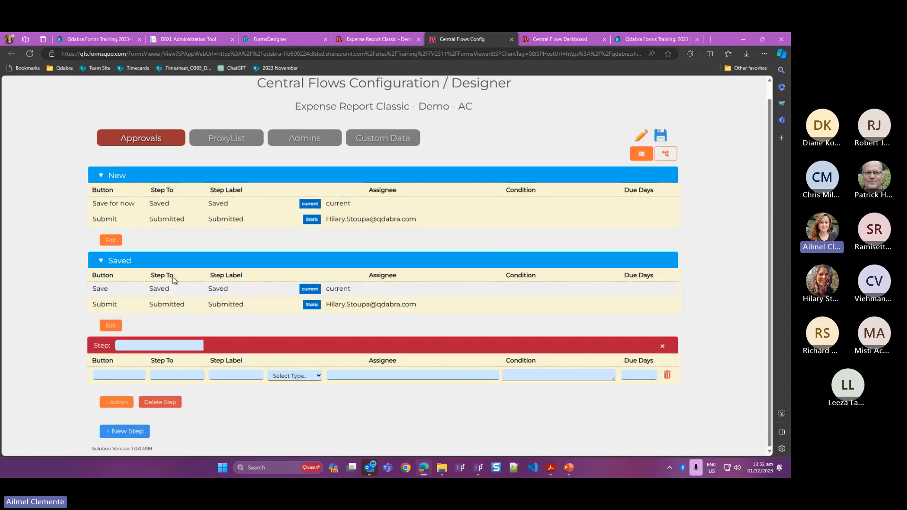
pyautogui.doubleClick(162, 306)
pyautogui.hotkey('ctrl', 'c')
pyautogui.click(176, 345)
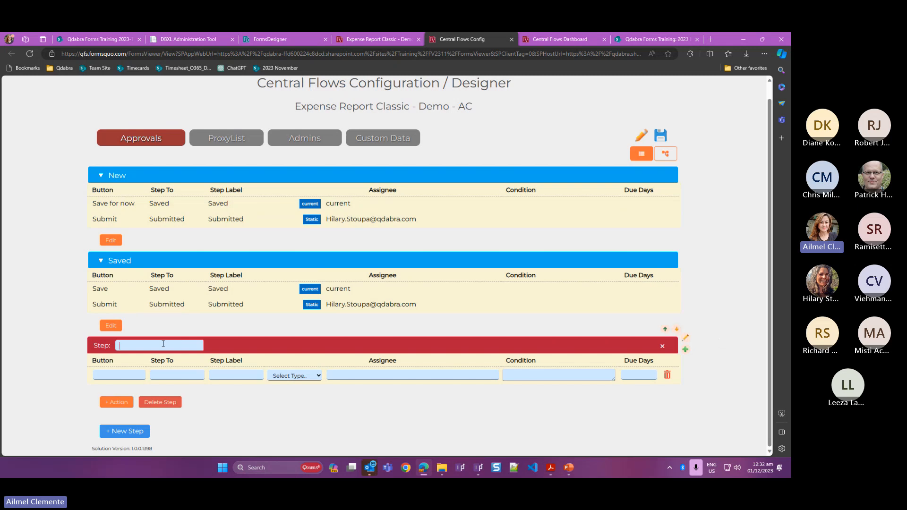
pyautogui.hotkey('ctrl', 'v')
pyautogui.click(128, 374)
pyautogui.write('ApproveApproved')
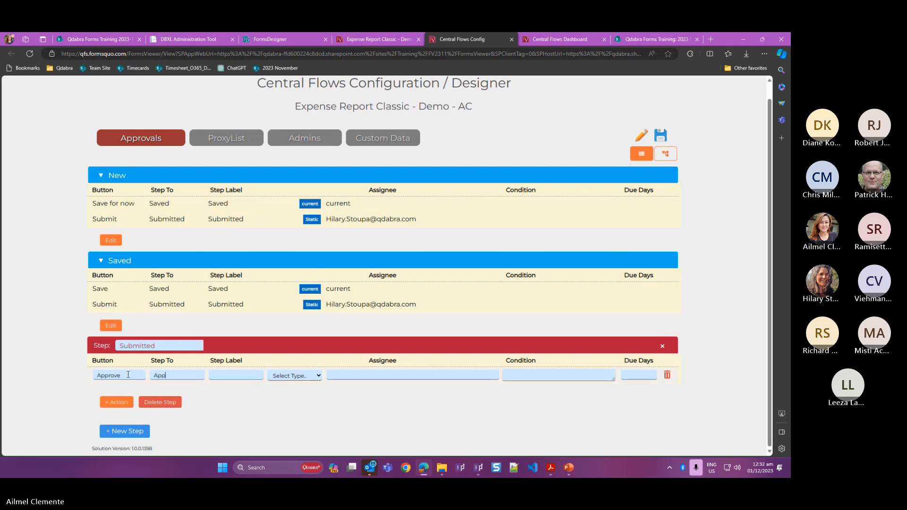
pyautogui.press('Tab')
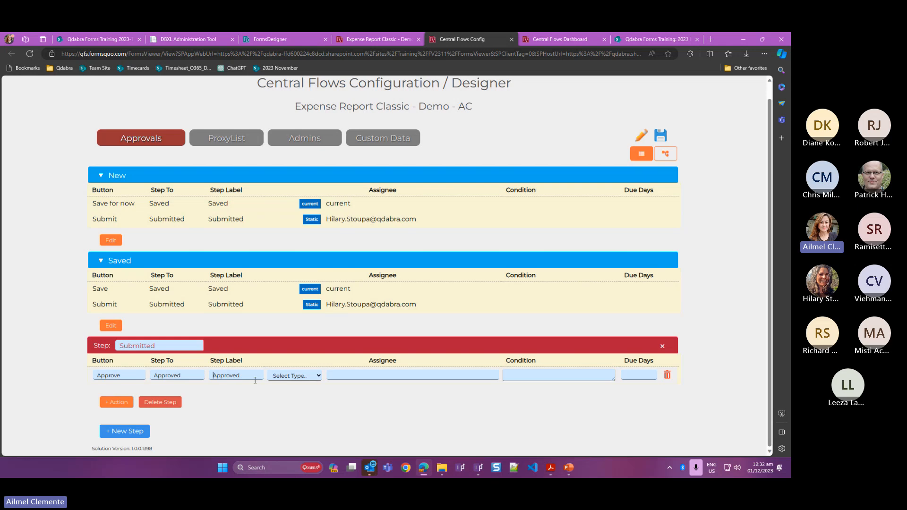
pyautogui.click(295, 377)
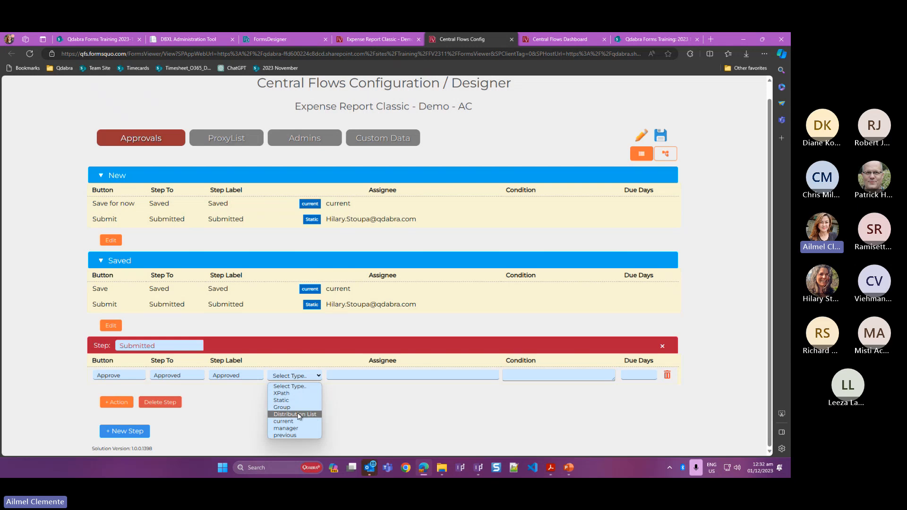
pyautogui.click(305, 436)
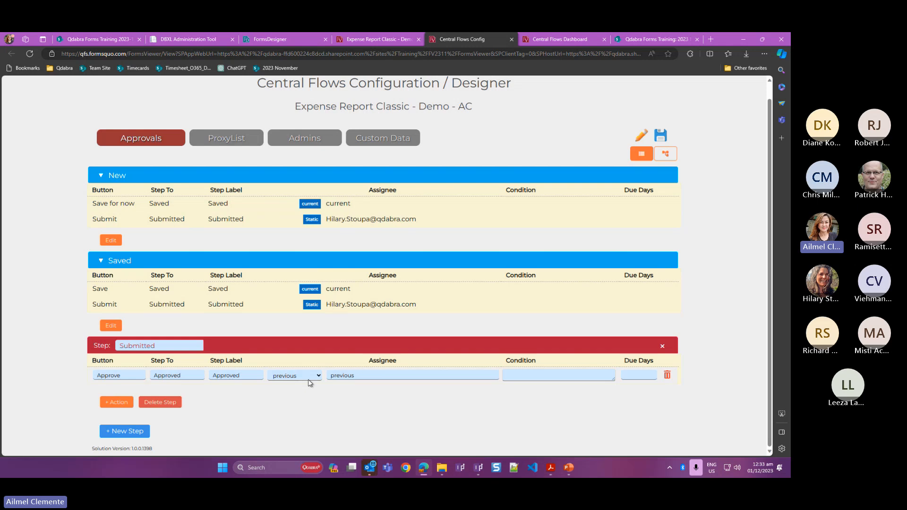
# Add a Reject action stepping to Rejected, also assigned to previous
pyautogui.click(117, 405)
pyautogui.click(138, 390)
pyautogui.write('Rejec')
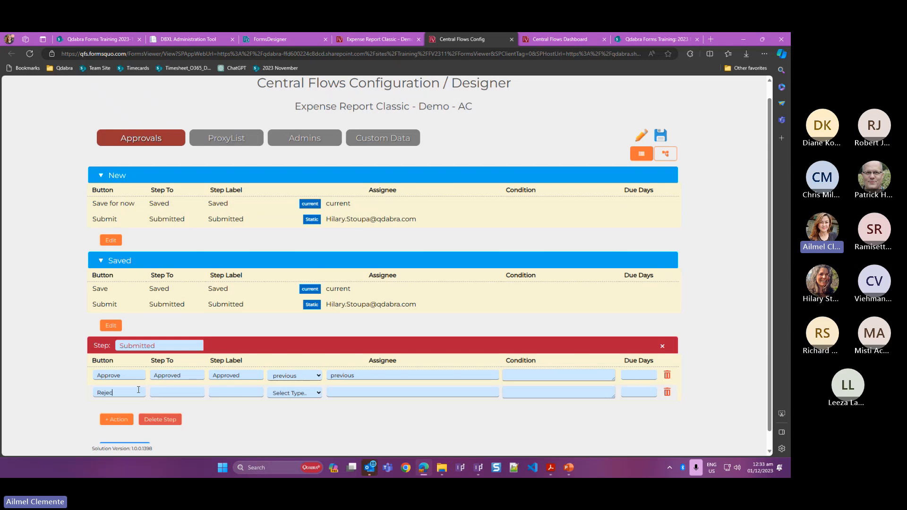
pyautogui.write('Rejected')
pyautogui.press('Tab')
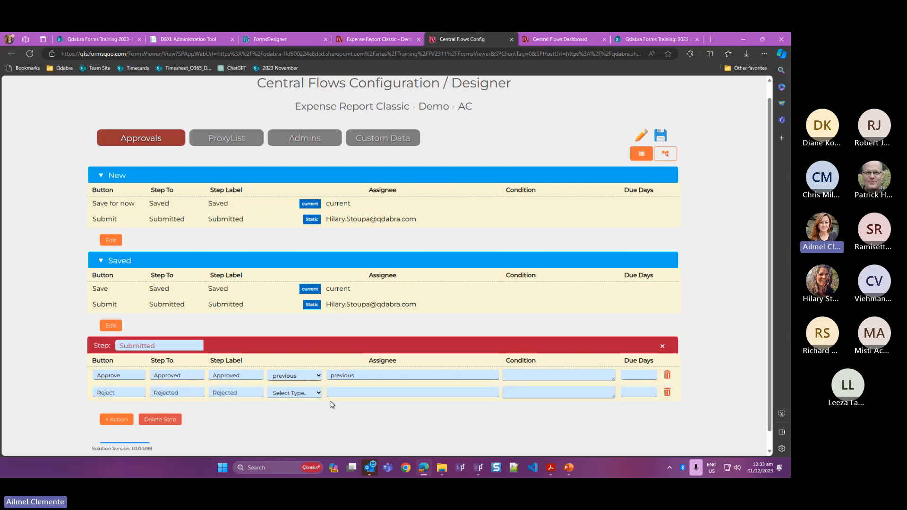
pyautogui.click(307, 392)
pyautogui.click(286, 452)
pyautogui.click(552, 468)
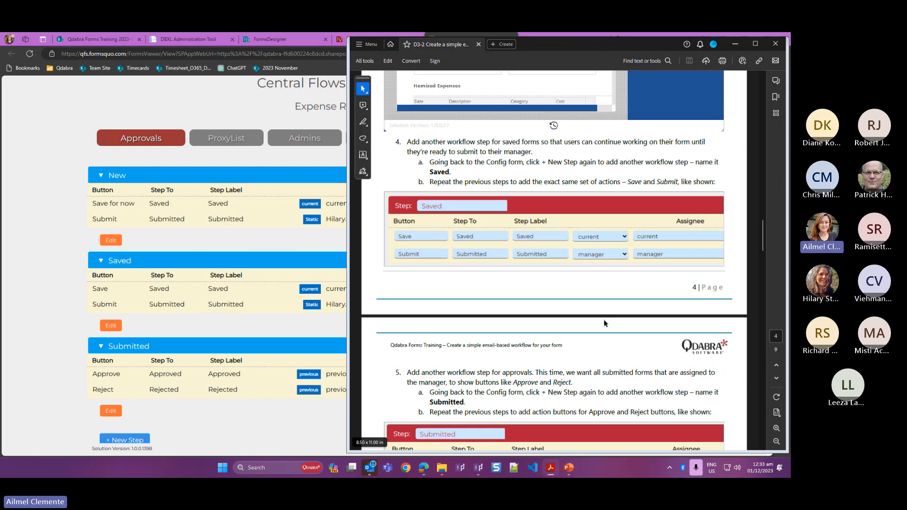
# Scroll the lab PDF down to the Test Emails and Approvals section
pyautogui.scroll(-6, 608, 305)
pyautogui.scroll(-3, 607, 305)
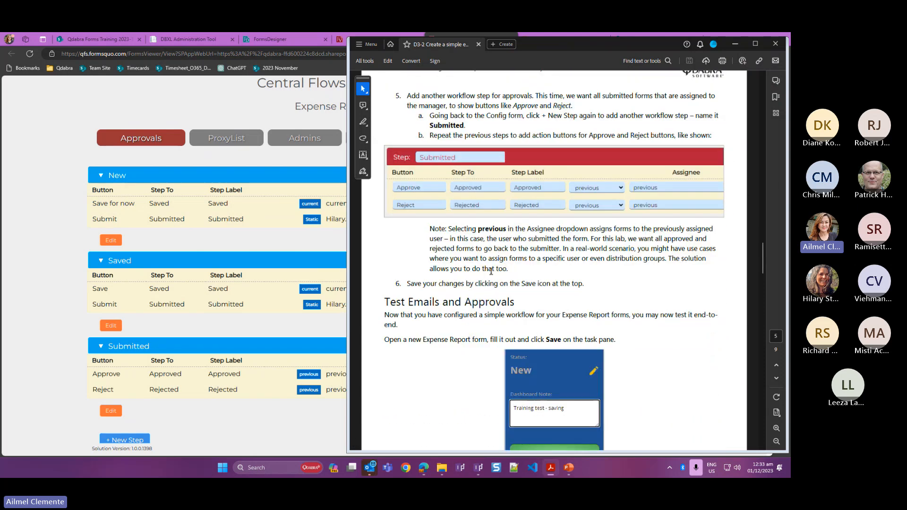
pyautogui.scroll(-2, 491, 270)
pyautogui.scroll(-2, 491, 271)
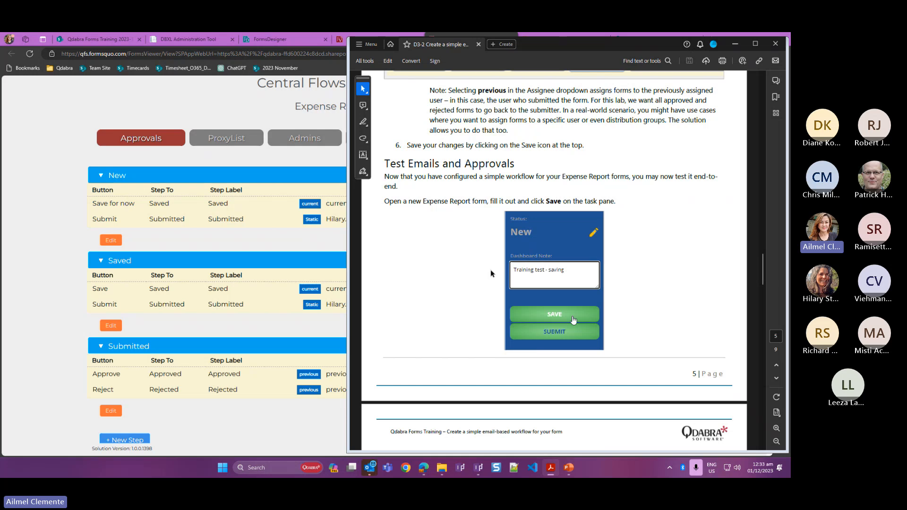
pyautogui.scroll(-2, 491, 273)
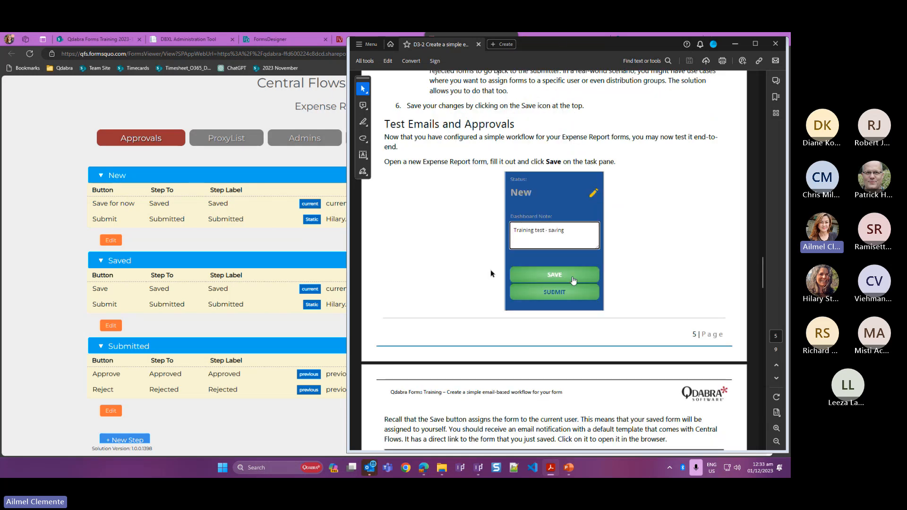
# Switch to the Expense Report Classic form and reload it twice to pick up the workflow
pyautogui.click(270, 101)
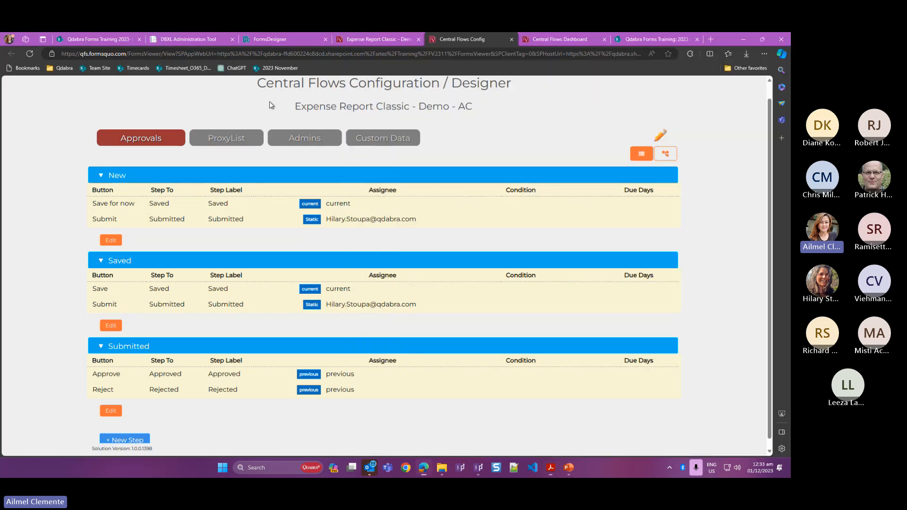
pyautogui.click(372, 42)
pyautogui.click(30, 53)
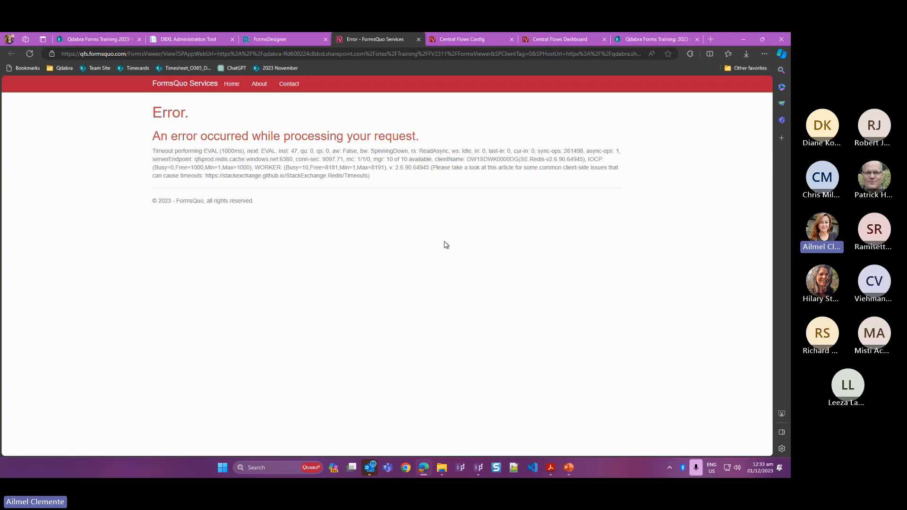
pyautogui.click(30, 56)
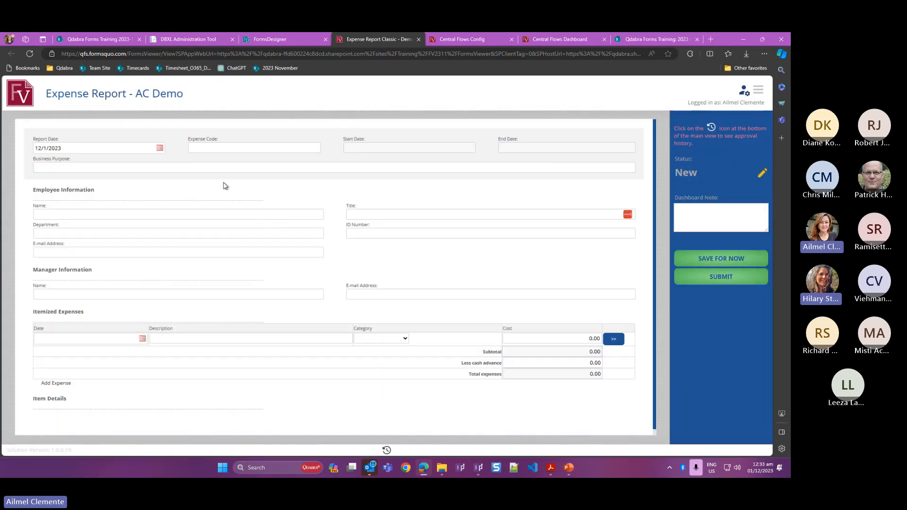
# Fill in purpose 'Demoing our first ER form', the employee's name and note 'Testing save', then save for now
pyautogui.click(222, 169)
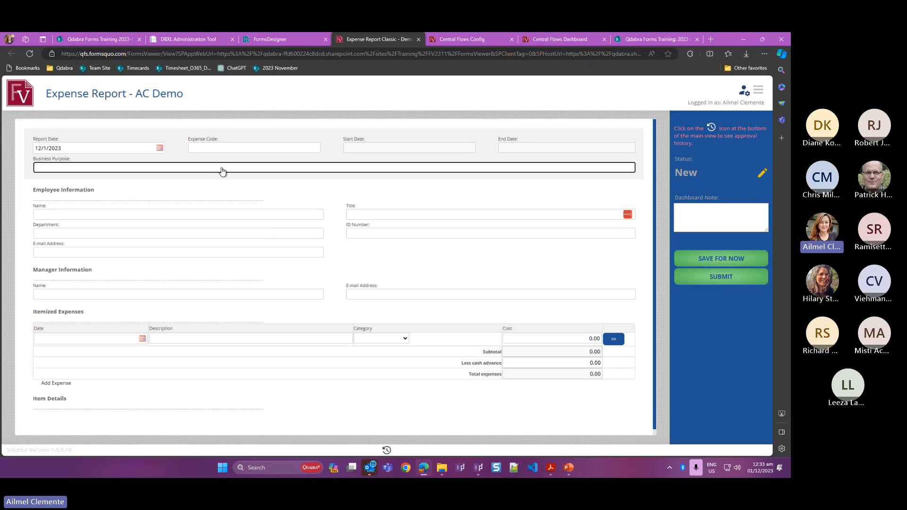
pyautogui.write('Demoing tour first')
pyautogui.hotkey('ctrl', 'Left')
pyautogui.press('Delete')
pyautogui.press('End')
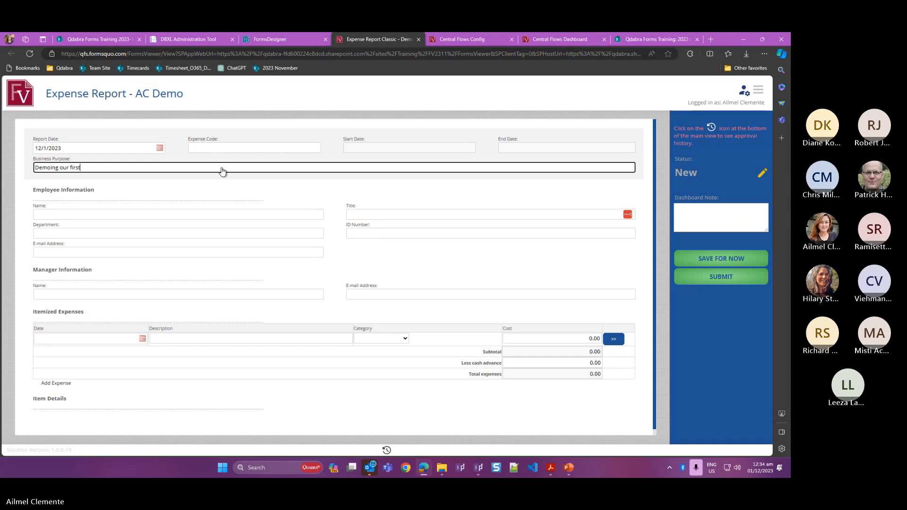
pyautogui.write('ER form')
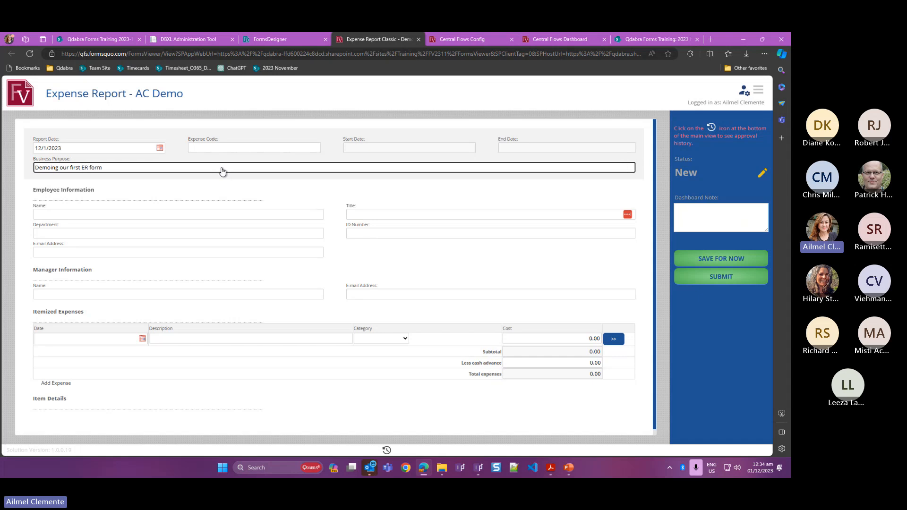
pyautogui.press('Tab')
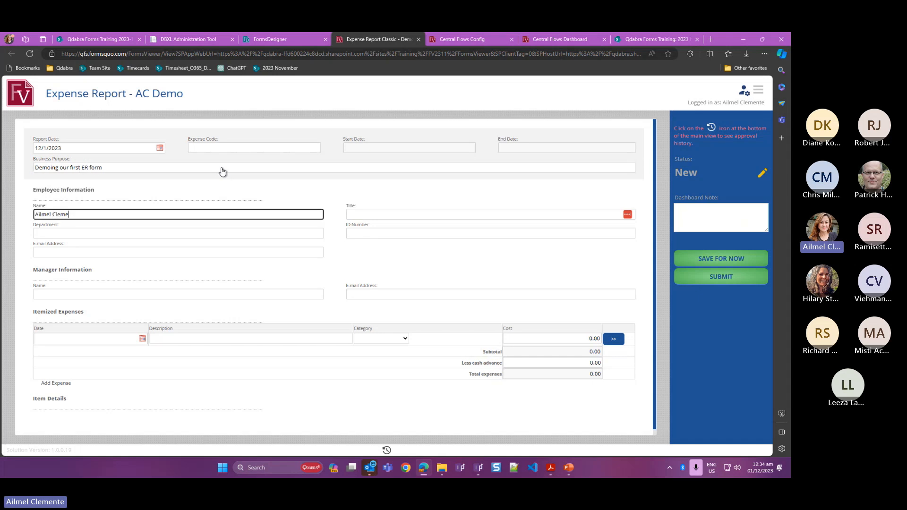
pyautogui.click(508, 267)
pyautogui.click(720, 211)
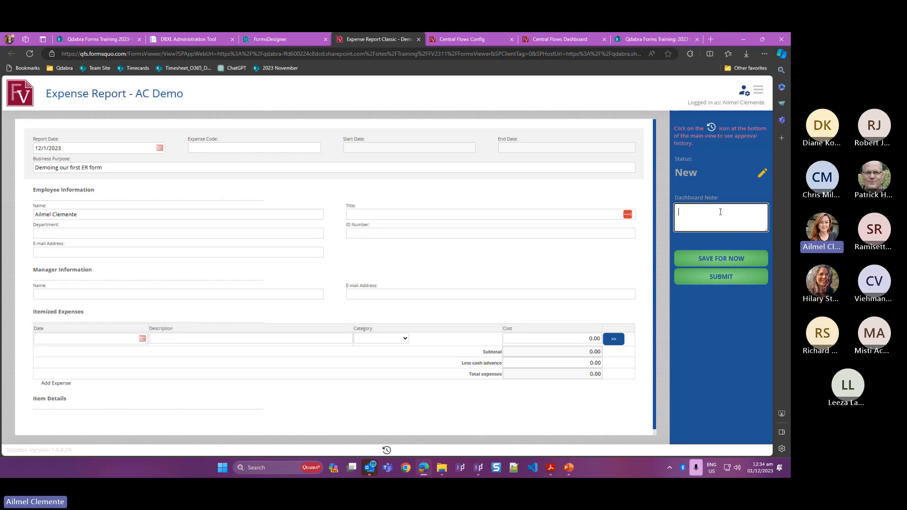
pyautogui.write('Testing save')
pyautogui.click(721, 264)
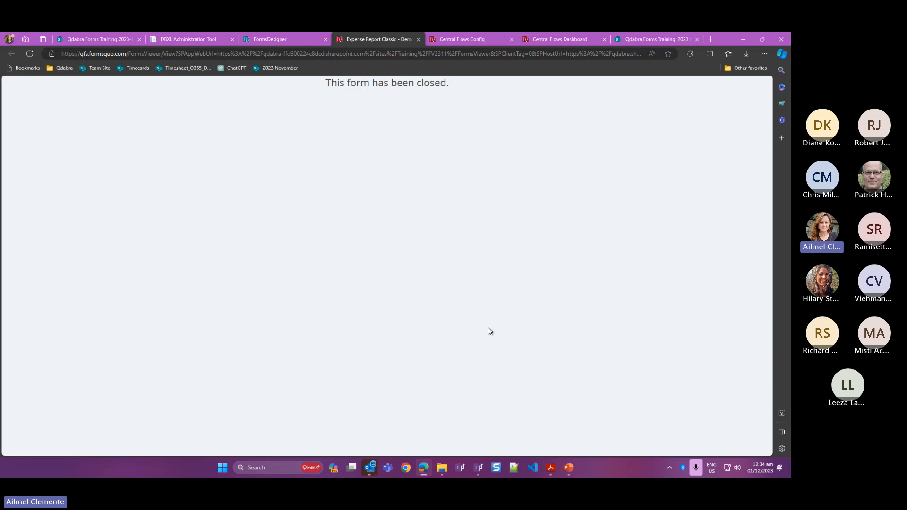
# Close the saved form and review the Saved step's target and current assignee in the designer
pyautogui.click(419, 40)
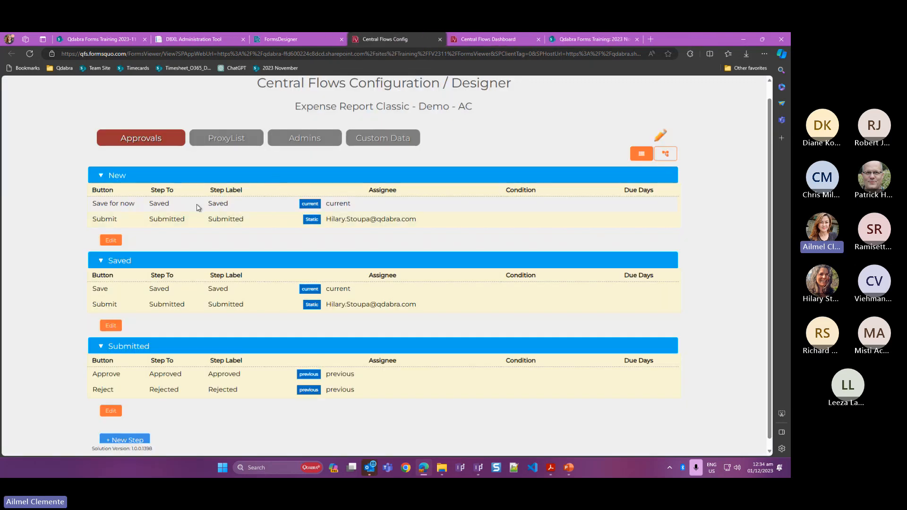
pyautogui.doubleClick(160, 207)
pyautogui.click(178, 211)
pyautogui.doubleClick(338, 203)
# Reload the Central Flows Dashboard so the Demo - AC report appears under My Assignments
pyautogui.click(497, 41)
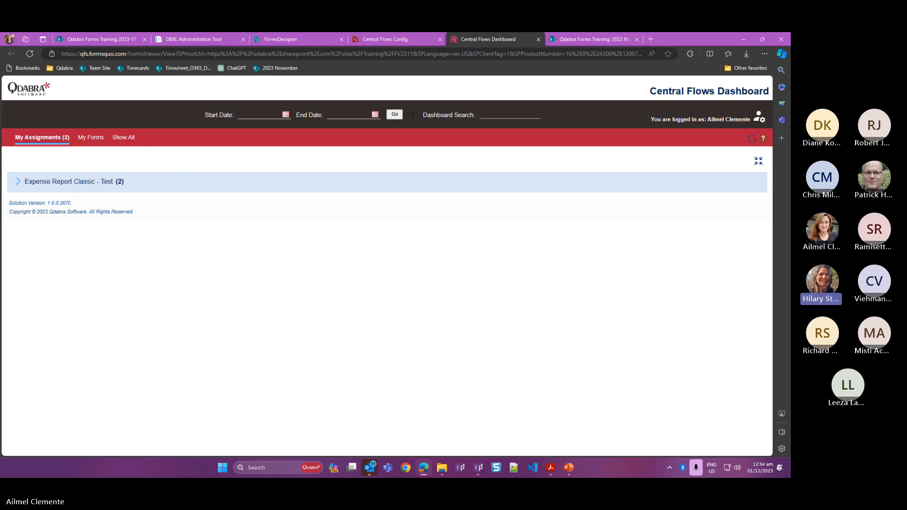
pyautogui.click(380, 55)
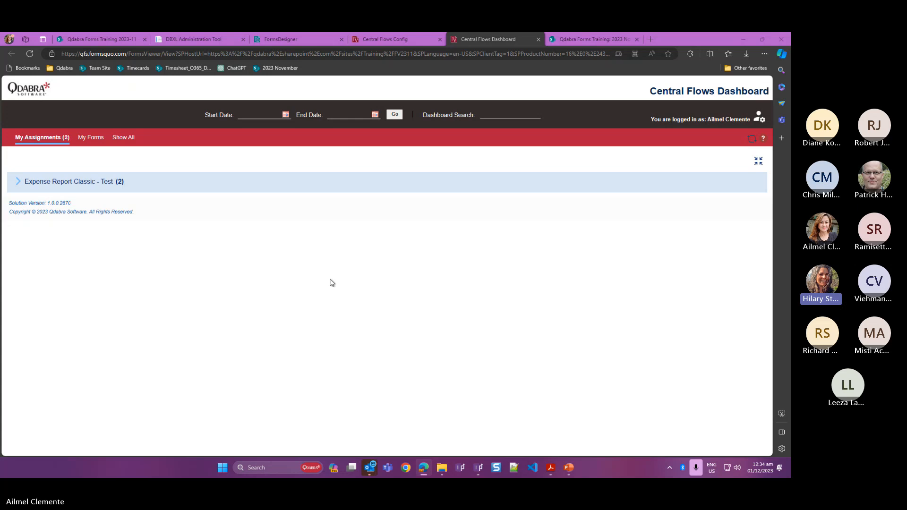
pyautogui.click(32, 54)
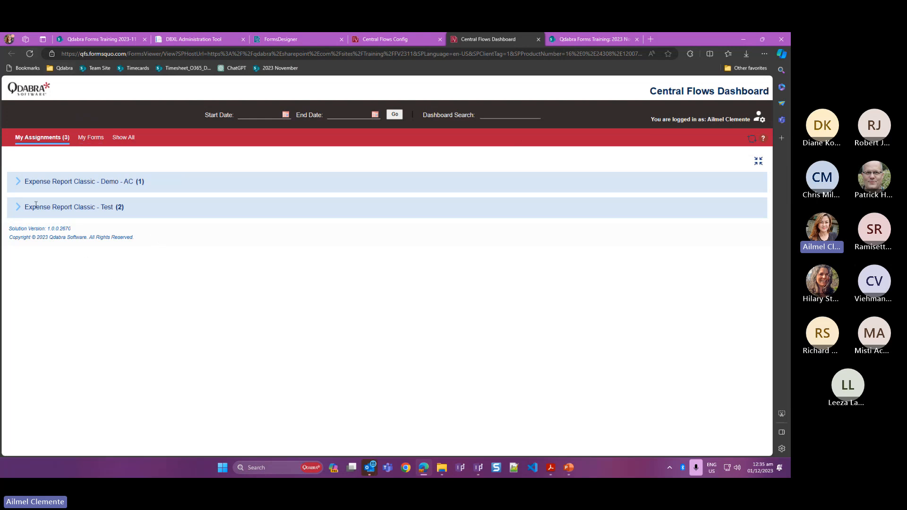
# Expand the Demo - AC group and review row 84105's Saved status, assignee and 'Testing save' note
pyautogui.moveTo(41, 182); pyautogui.dragTo(21, 183)
pyautogui.click(18, 184)
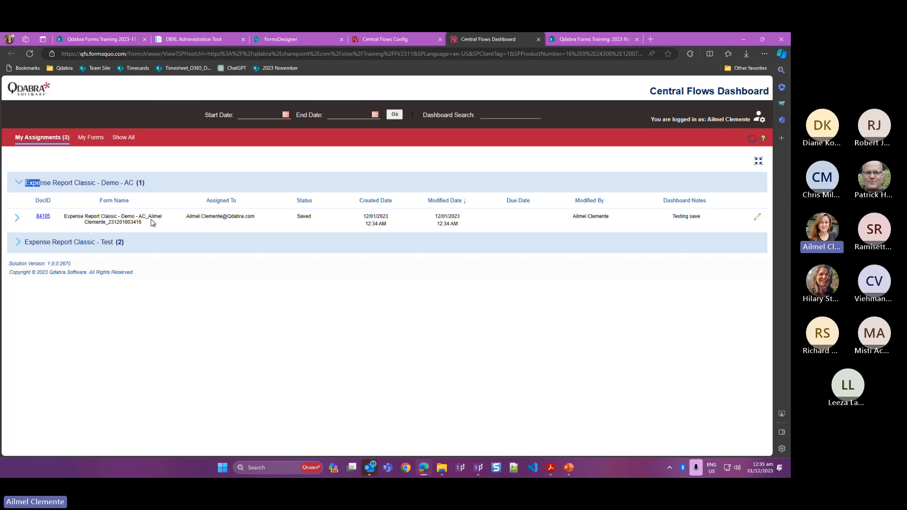
pyautogui.doubleClick(307, 217)
pyautogui.click(308, 228)
pyautogui.doubleClick(206, 219)
pyautogui.click(246, 221)
pyautogui.tripleClick(688, 216)
pyautogui.click(703, 225)
# Edit row 84105's dashboard note to 'my test notes', save it and confirm the success message
pyautogui.click(757, 220)
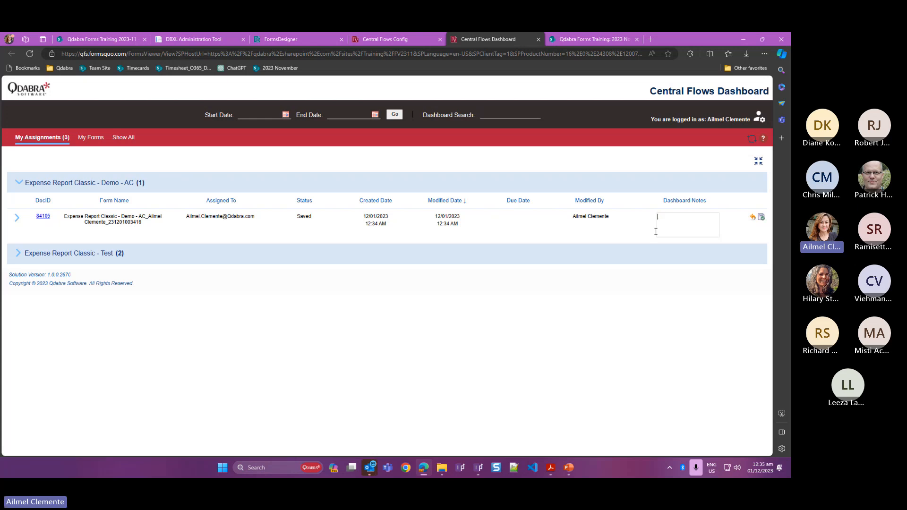
pyautogui.moveTo(207, 218); pyautogui.dragTo(249, 224)
pyautogui.click(250, 232)
pyautogui.click(701, 225)
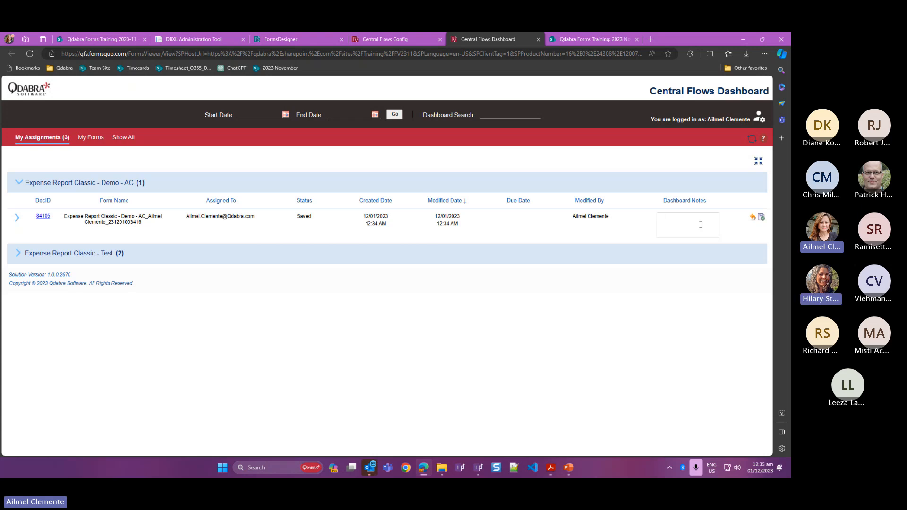
pyautogui.write('Dashb')
pyautogui.hotkey('ctrl', 'a')
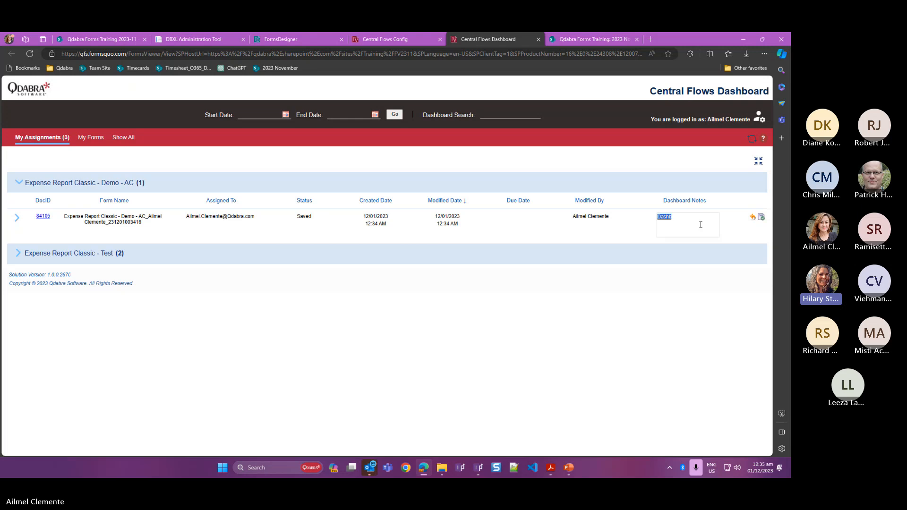
pyautogui.write('my n')
pyautogui.press('BackSpace')
pyautogui.write('test notes')
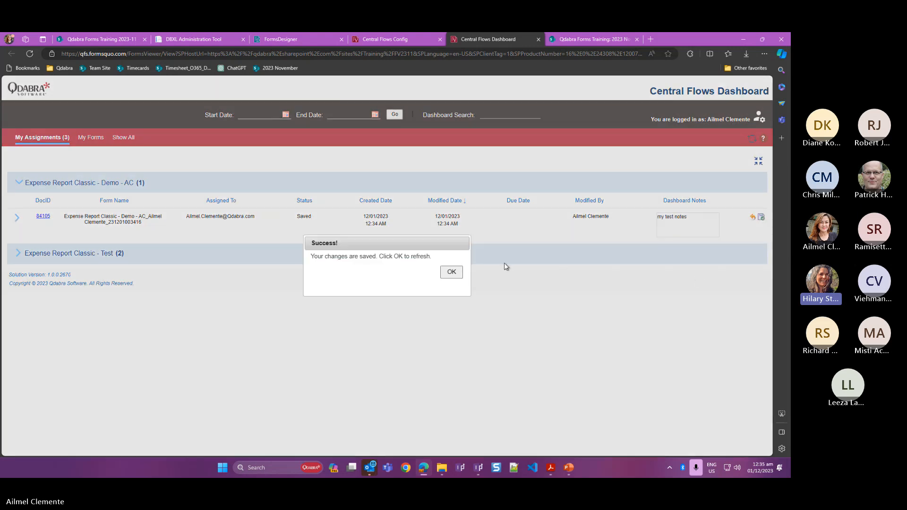
pyautogui.click(451, 271)
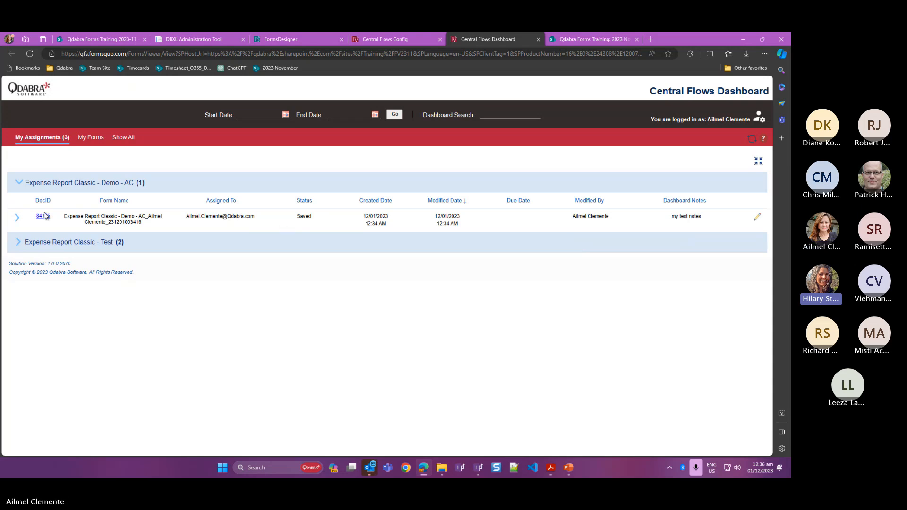
# Expand document 84105's workflow history to review its two Saved comments, then bring Outlook forward
pyautogui.click(17, 219)
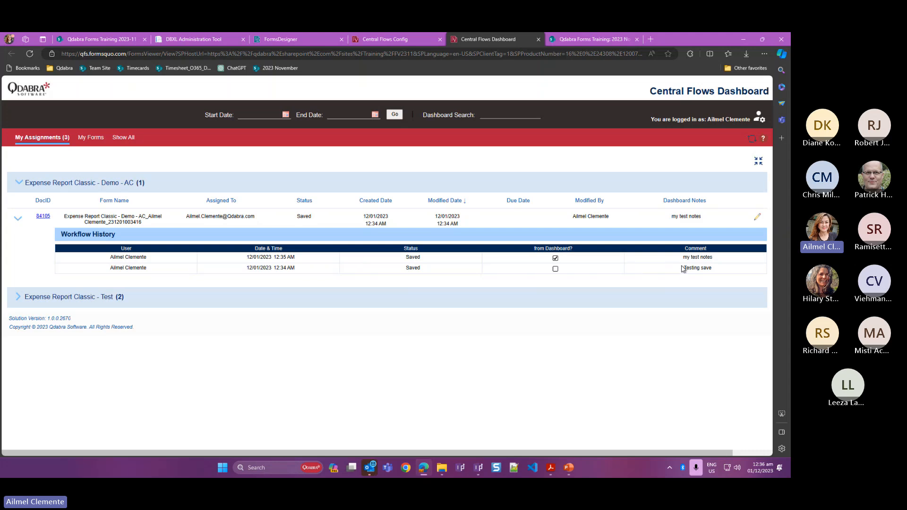
pyautogui.moveTo(690, 257); pyautogui.dragTo(693, 268)
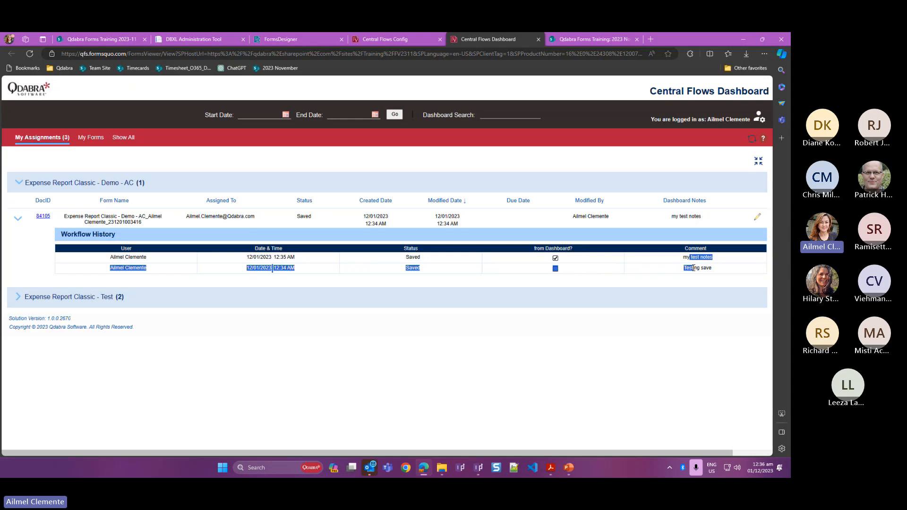
pyautogui.click(693, 268)
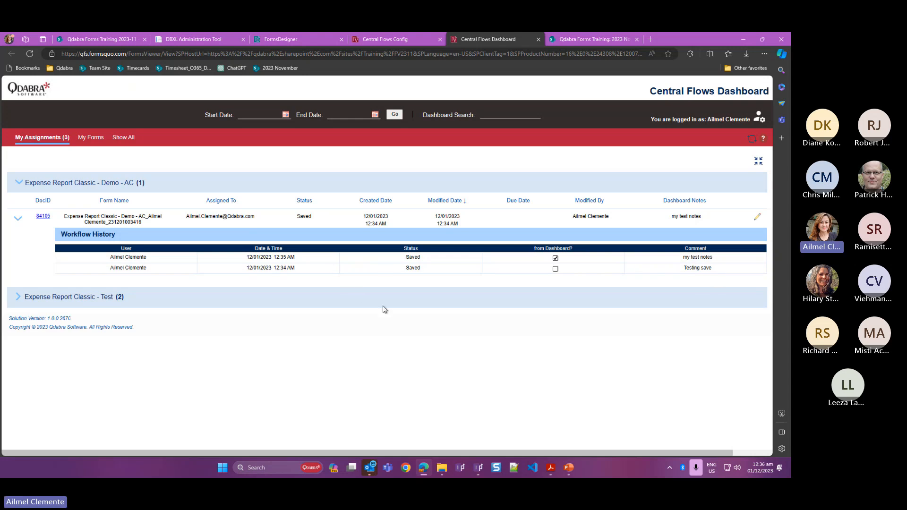
pyautogui.moveTo(369, 467)
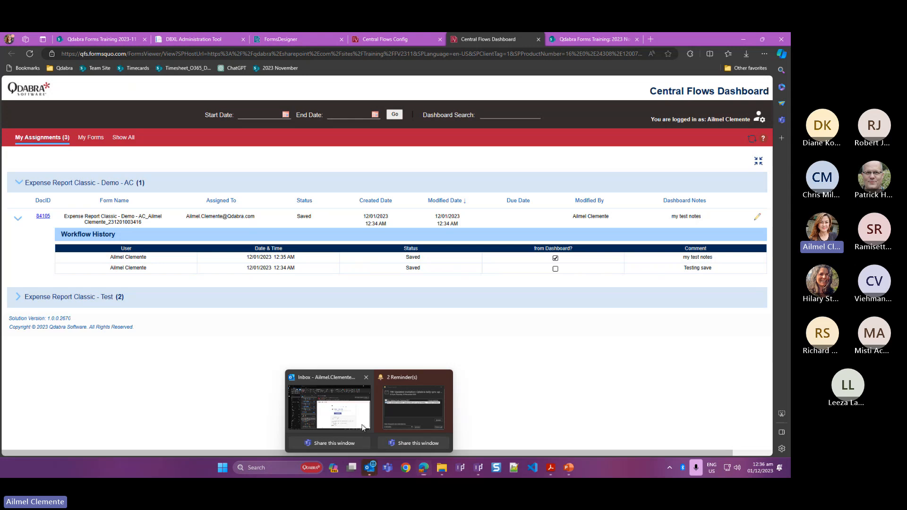
pyautogui.click(340, 407)
# Open the Demo - AC Saved notification e-mail, check its 'my test notes' comment, and follow its form link
pyautogui.click(204, 167)
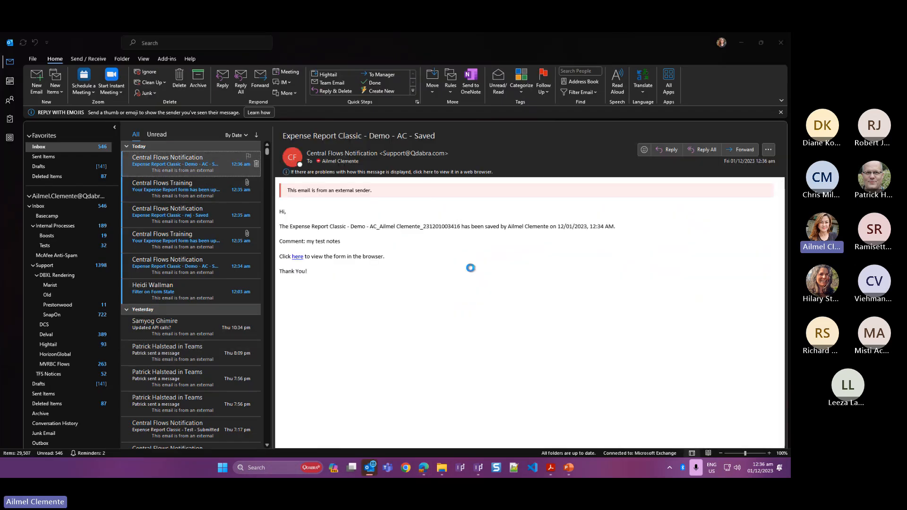
pyautogui.moveTo(512, 33); pyautogui.dragTo(551, 76)
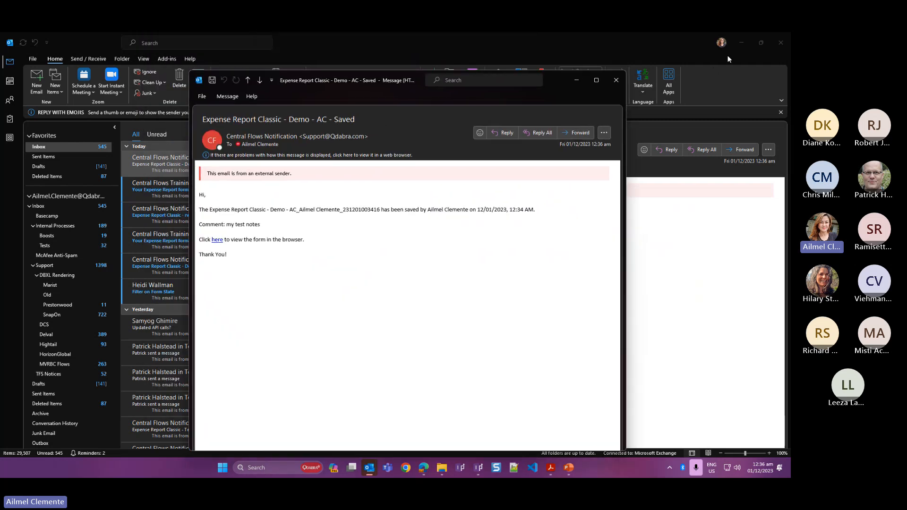
pyautogui.click(741, 43)
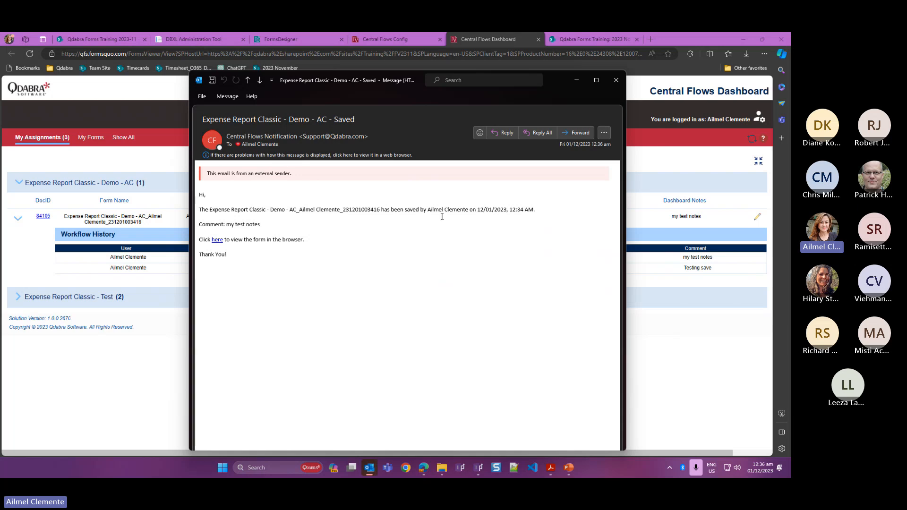
pyautogui.moveTo(444, 210); pyautogui.dragTo(536, 210)
pyautogui.moveTo(427, 209); pyautogui.dragTo(545, 208)
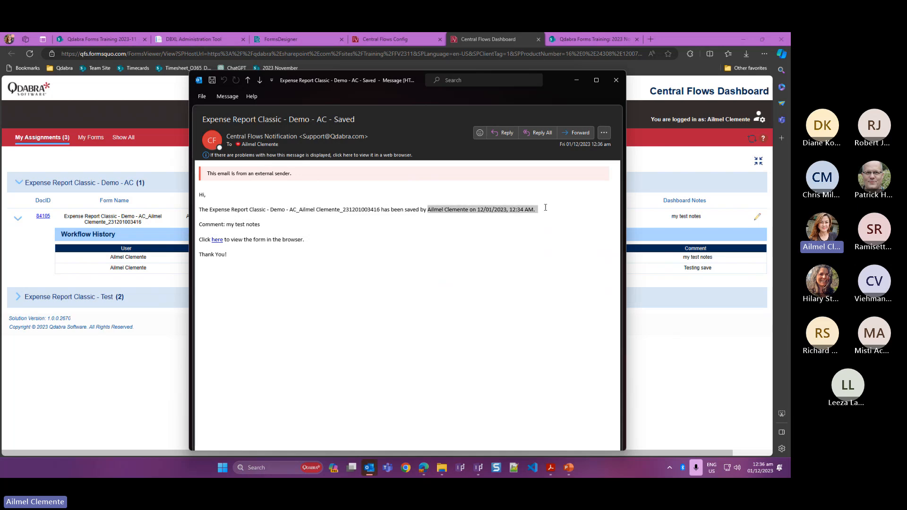
pyautogui.click(535, 214)
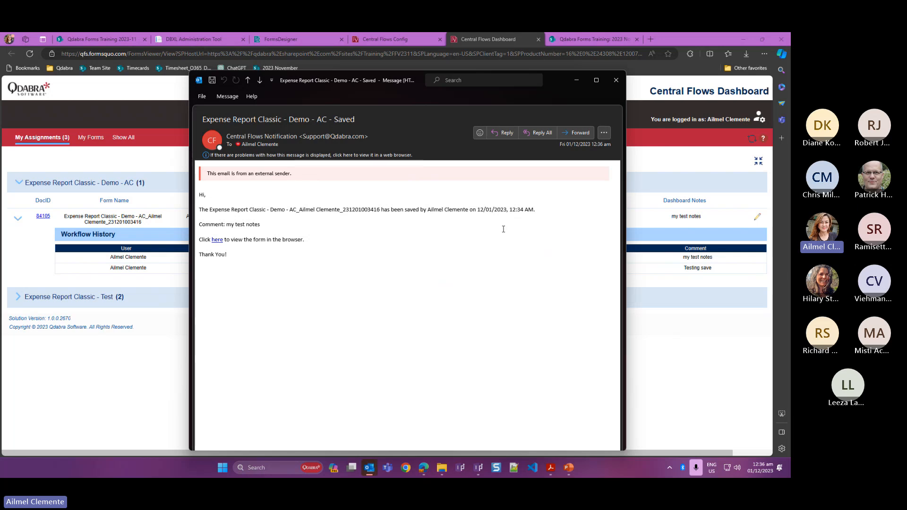
pyautogui.moveTo(223, 222); pyautogui.dragTo(262, 224)
pyautogui.click(238, 228)
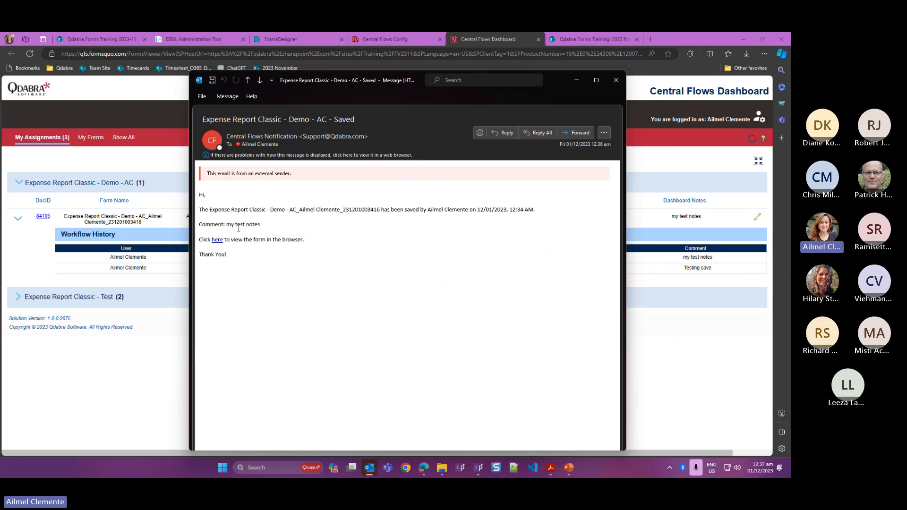
pyautogui.click(218, 240)
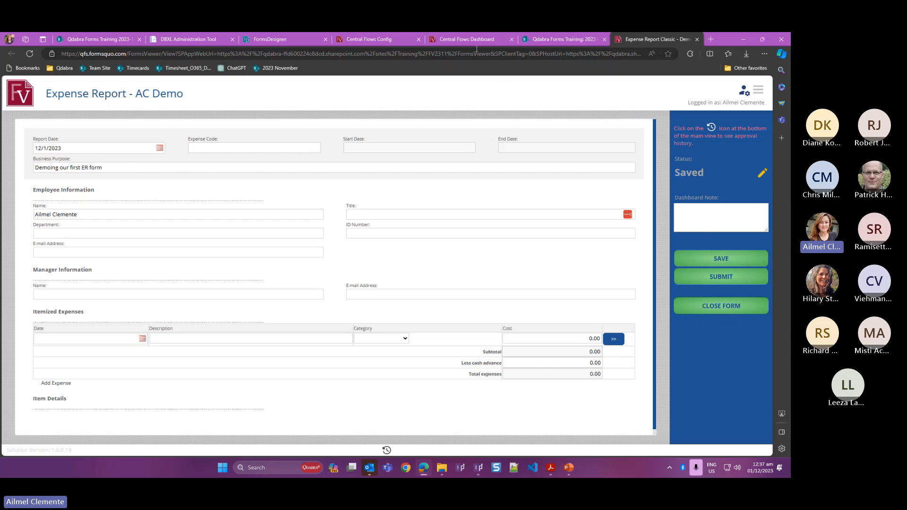
# Return to the Central Flows Config tab listing the New, Saved and Submitted steps
pyautogui.click(392, 40)
pyautogui.scroll(-1, 154, 326)
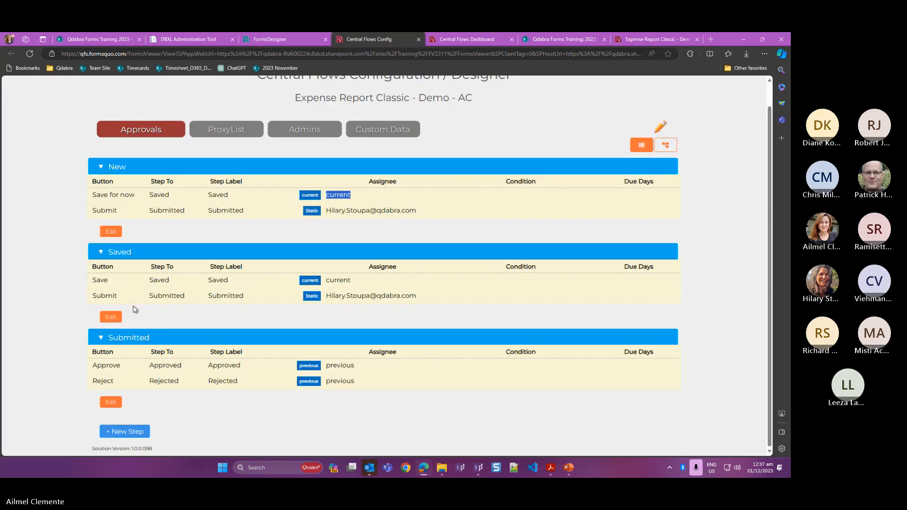
pyautogui.click(96, 284)
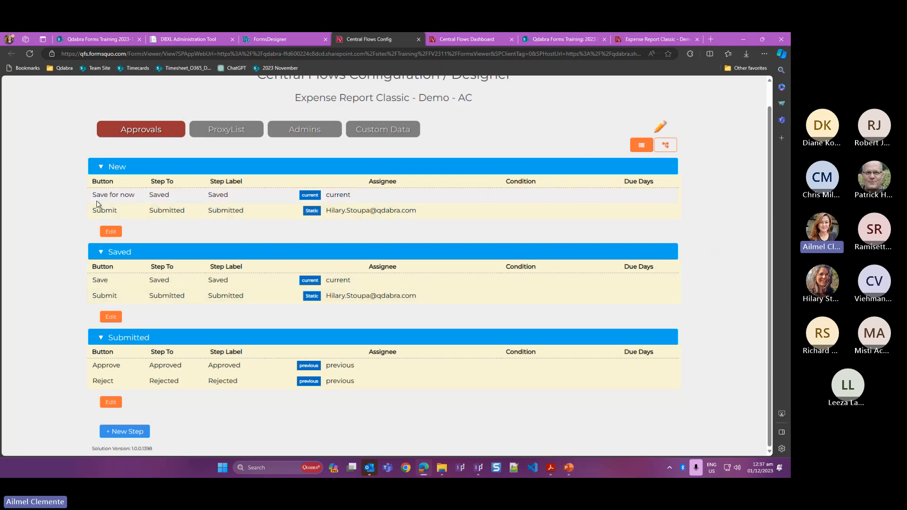
# Glance at the saved AC Demo expense report form, then bring the training PDF back to front
pyautogui.moveTo(92, 194); pyautogui.dragTo(140, 196)
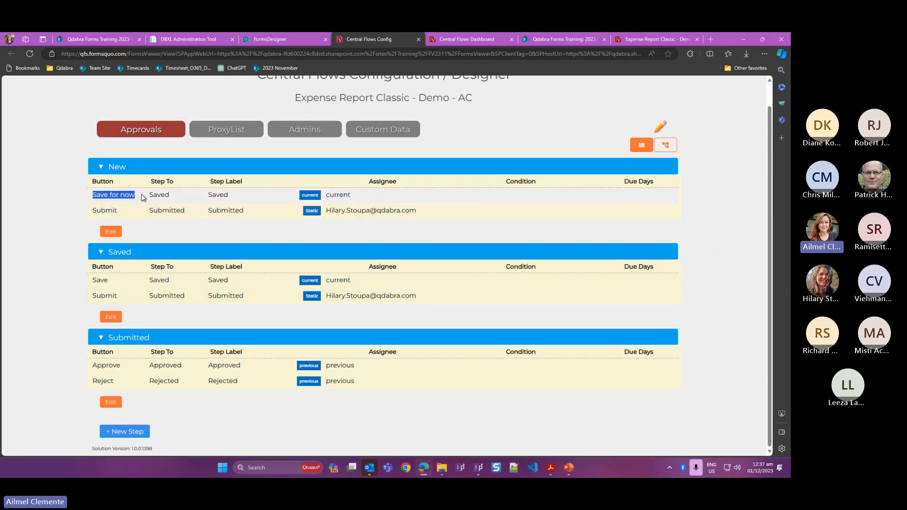
pyautogui.click(141, 196)
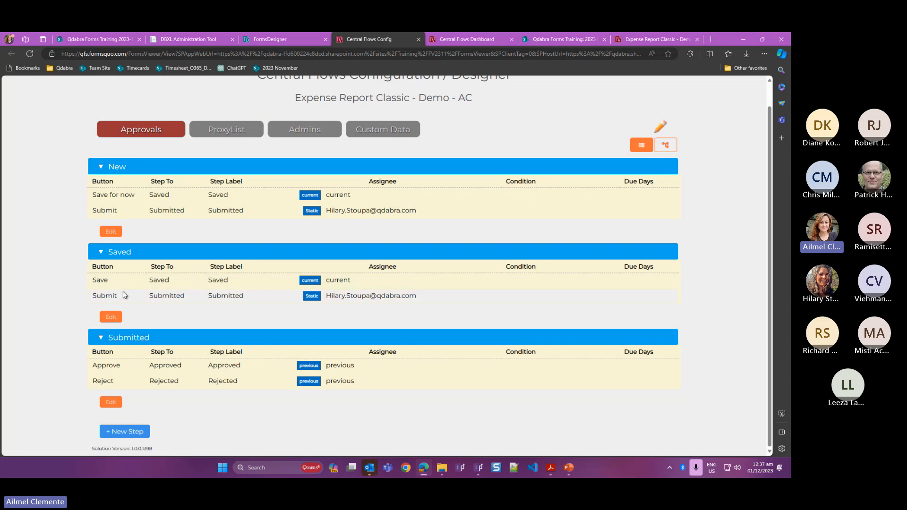
pyautogui.click(640, 41)
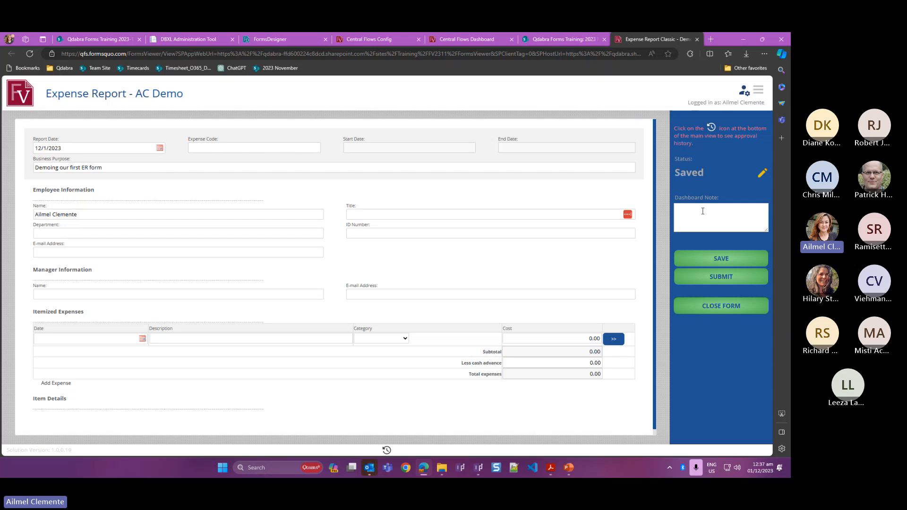
pyautogui.click(553, 470)
# Scroll the lab PDF to the manager Approve/Reject section, then switch back to the saved expense report
pyautogui.scroll(-5, 584, 358)
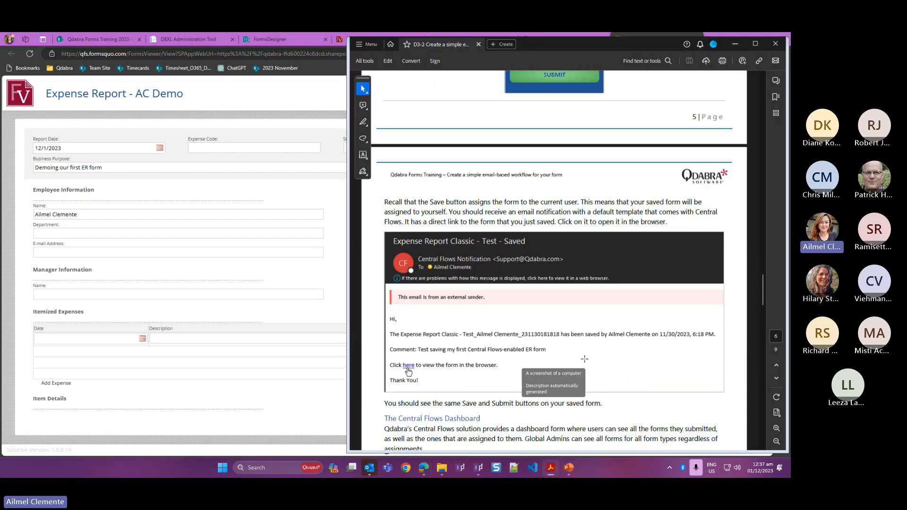
pyautogui.scroll(-3, 584, 358)
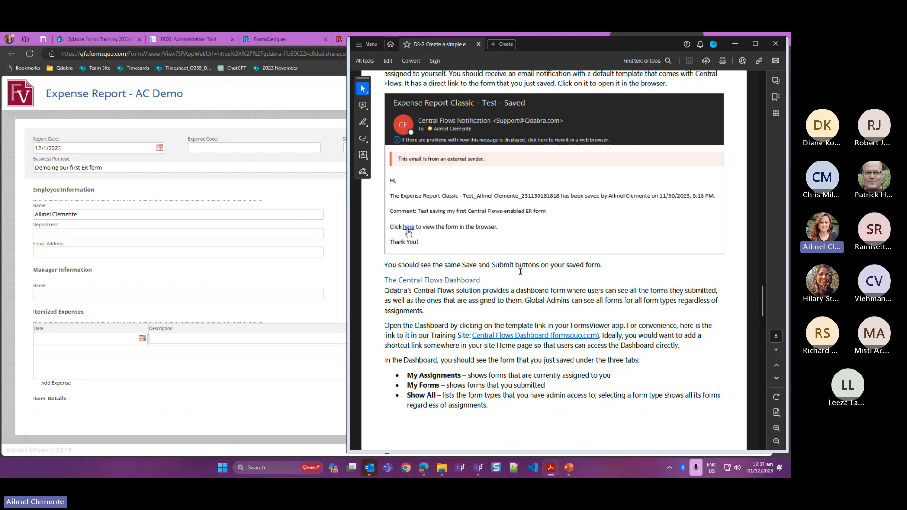
pyautogui.scroll(-2, 472, 298)
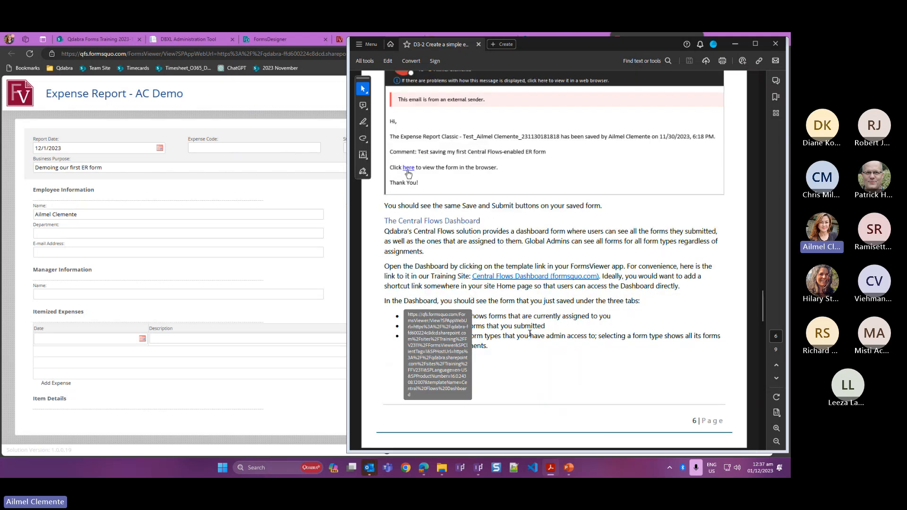
pyautogui.scroll(-6, 530, 334)
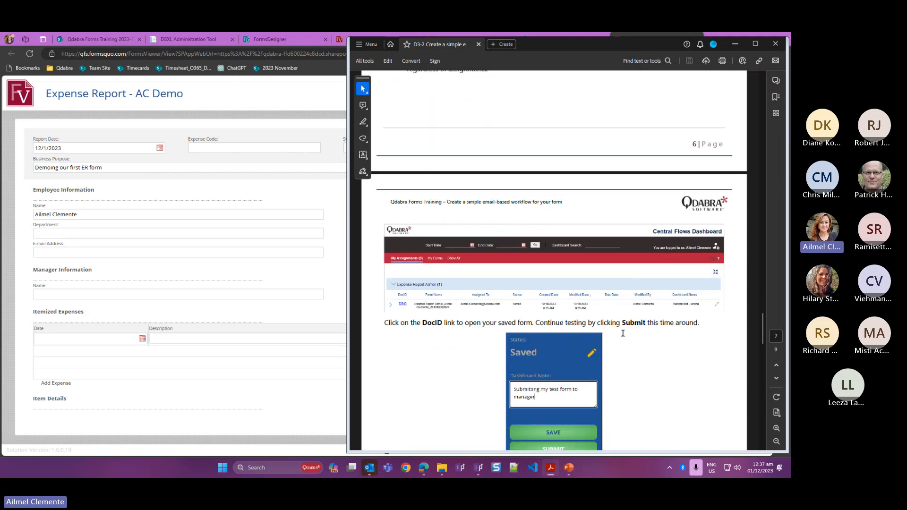
pyautogui.scroll(-2, 657, 345)
pyautogui.scroll(-1, 660, 350)
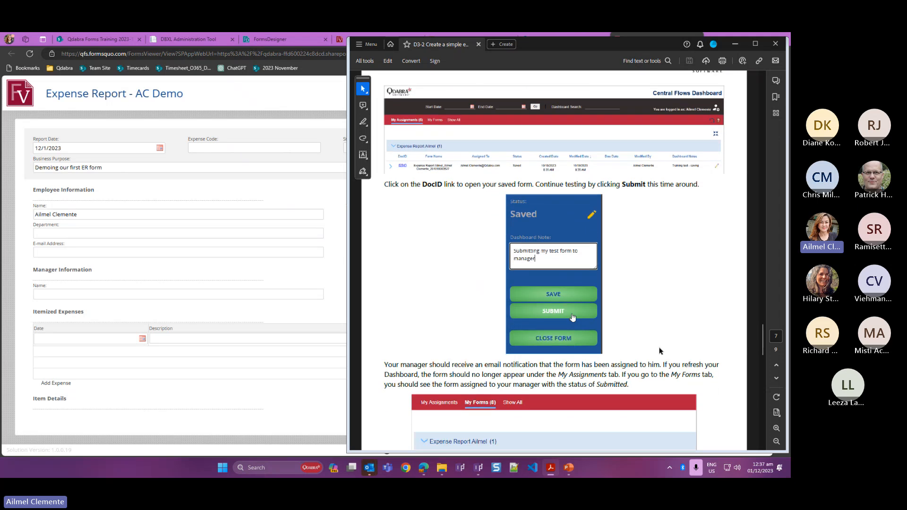
pyautogui.scroll(-3, 659, 350)
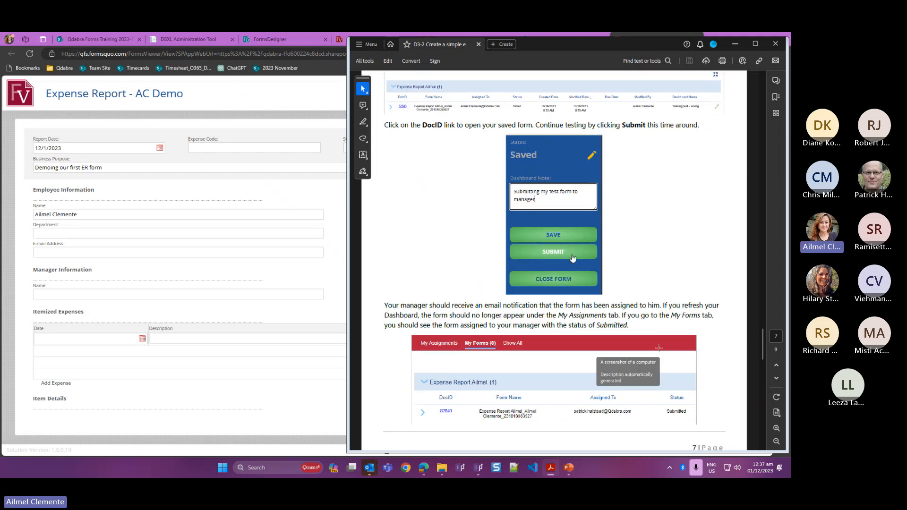
pyautogui.scroll(-5, 659, 349)
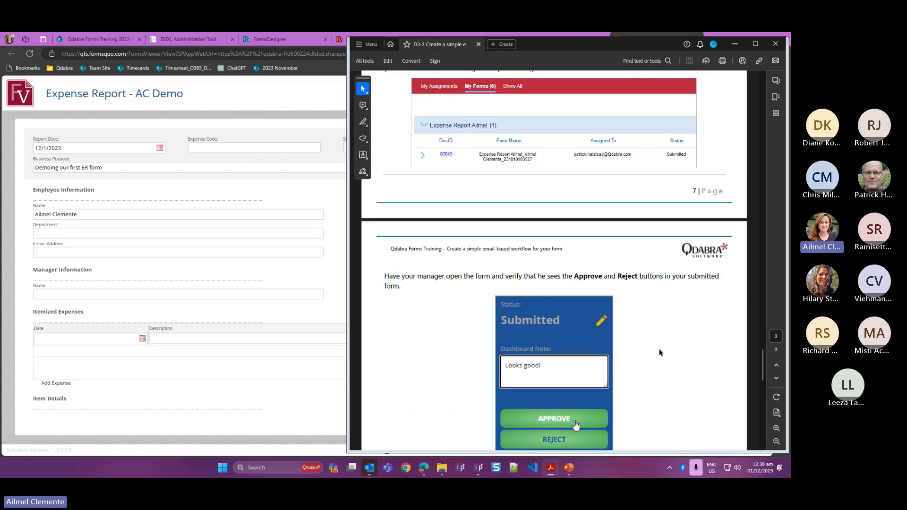
pyautogui.scroll(-3, 659, 353)
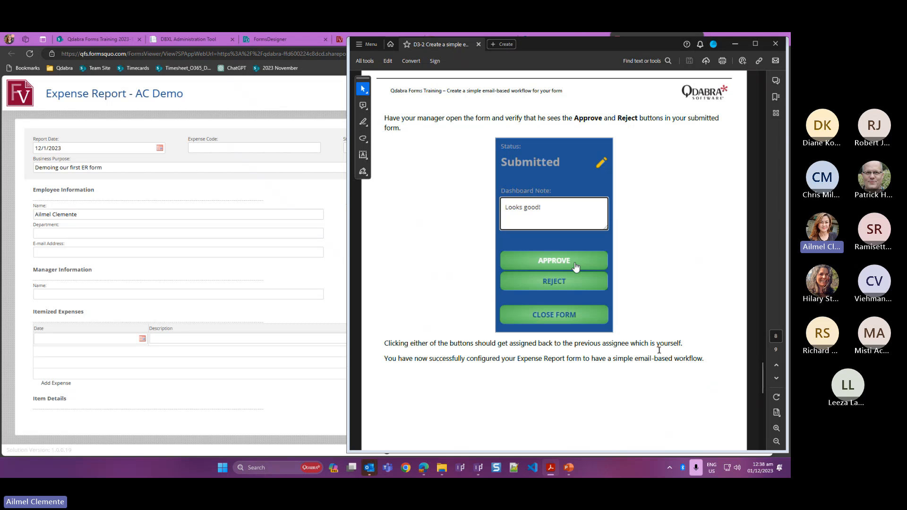
pyautogui.hotkey('alt', 'Tab')
# Submit the expense report to the manager with Dashboard Note 'Submitting', then close its tab
pyautogui.click(699, 229)
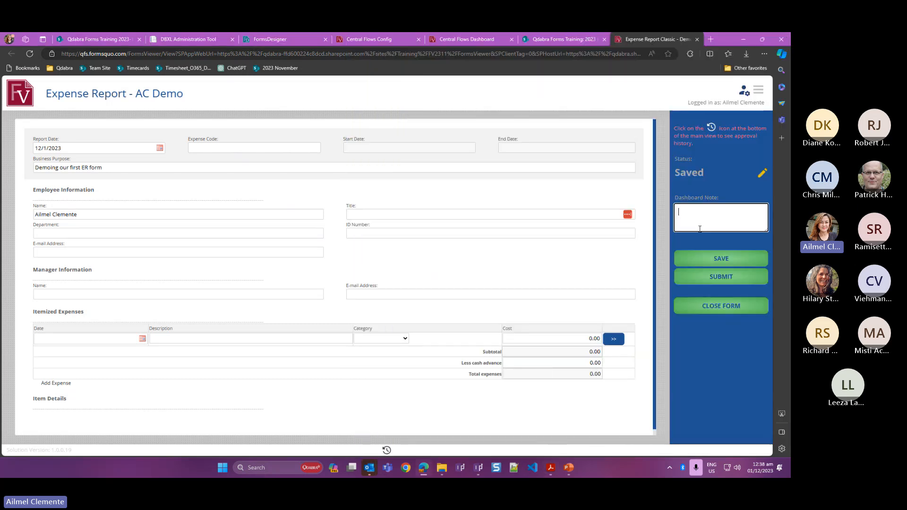
pyautogui.write('ss')
pyautogui.write('ubmitting')
pyautogui.press('Delete')
pyautogui.press('End')
pyautogui.click(695, 285)
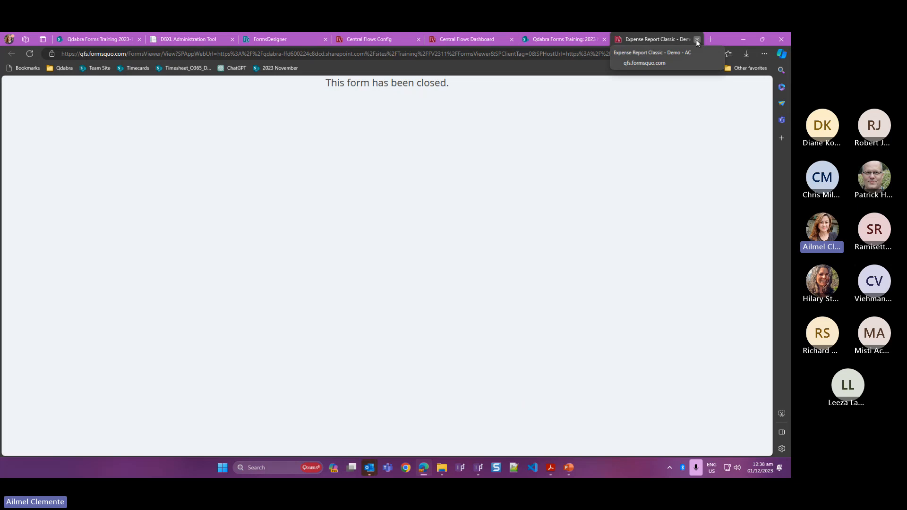
pyautogui.click(696, 39)
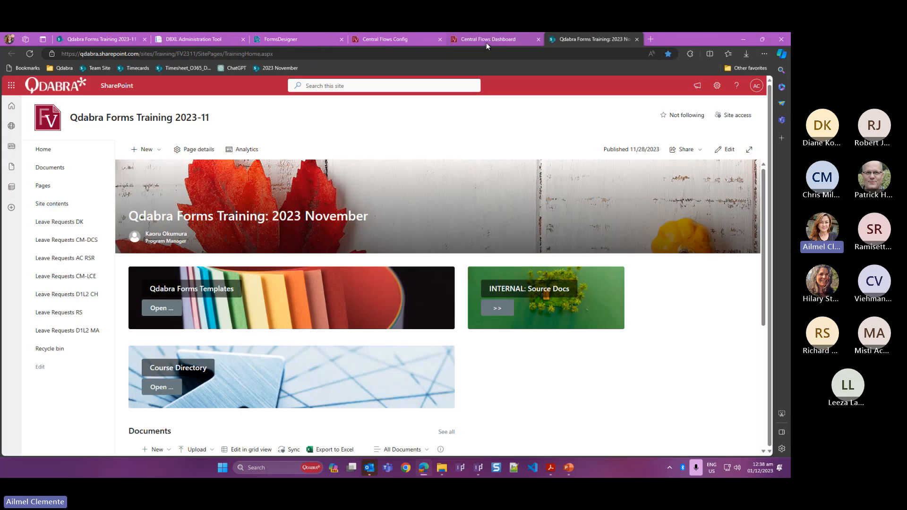
# On the Central Flows Dashboard, collapse the 84105 history, refresh, and expand Expense Report Classic - Test
pyautogui.click(486, 42)
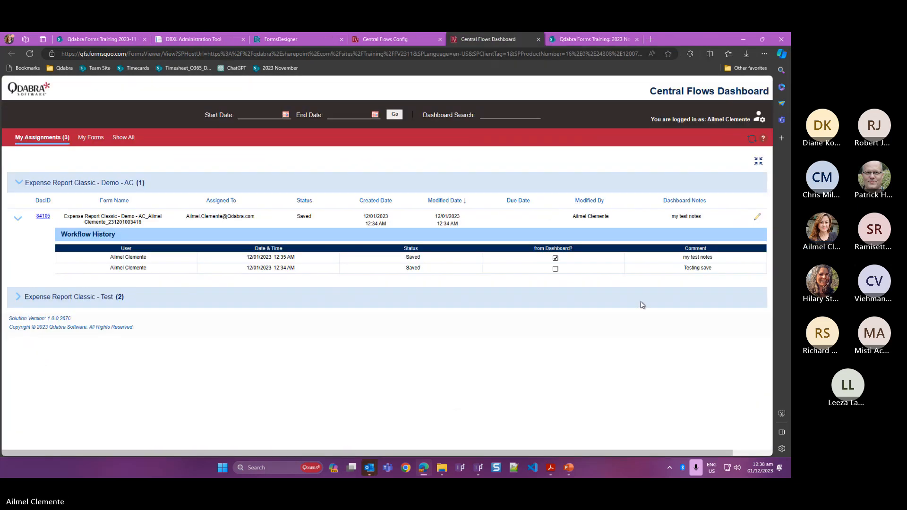
pyautogui.click(19, 218)
pyautogui.click(751, 140)
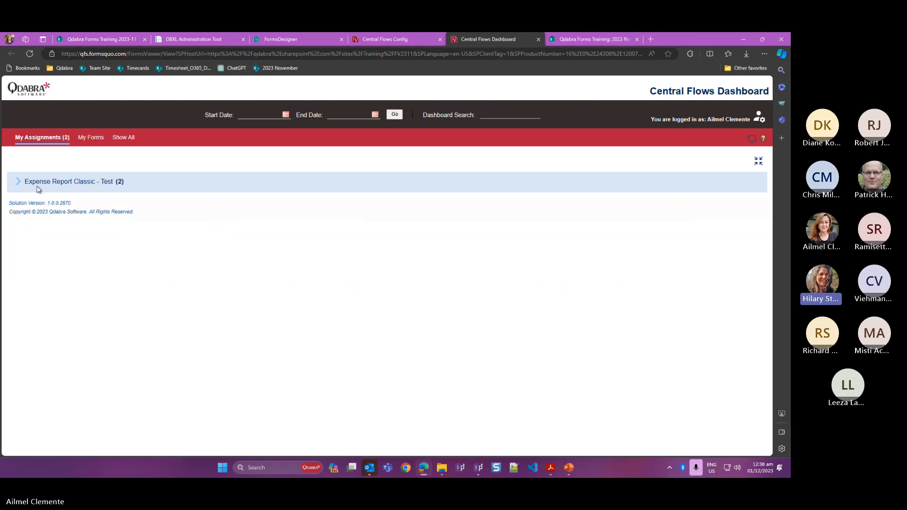
pyautogui.click(18, 180)
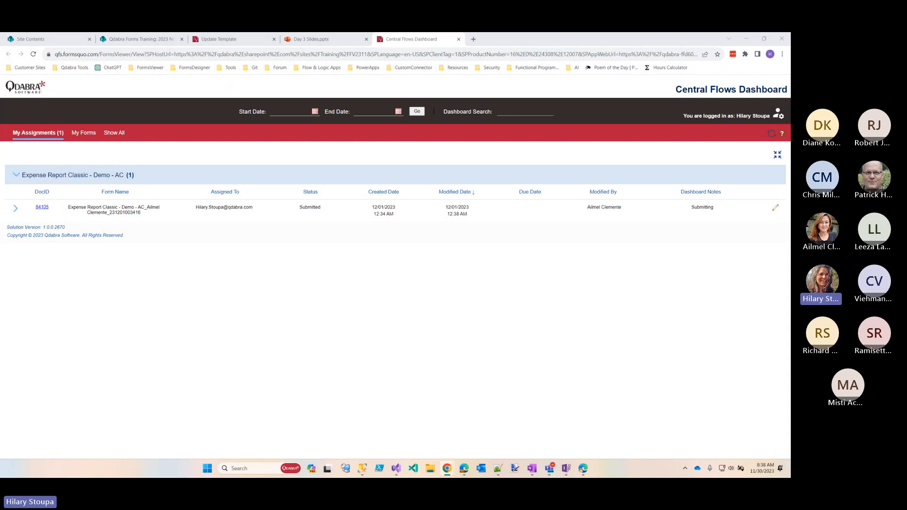
# Drag the Outlook Submitted notification e-mail over the manager's dashboard listing report 84105
pyautogui.moveTo(790, 153); pyautogui.dragTo(465, 139)
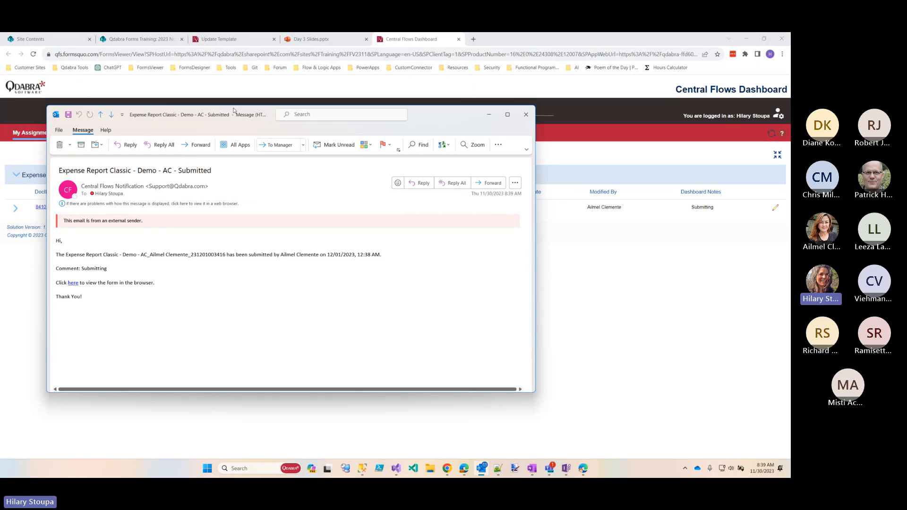
# Review and close the Submitted notification e-mail, then open report 84105 from the dashboard
pyautogui.moveTo(233, 110); pyautogui.dragTo(398, 121)
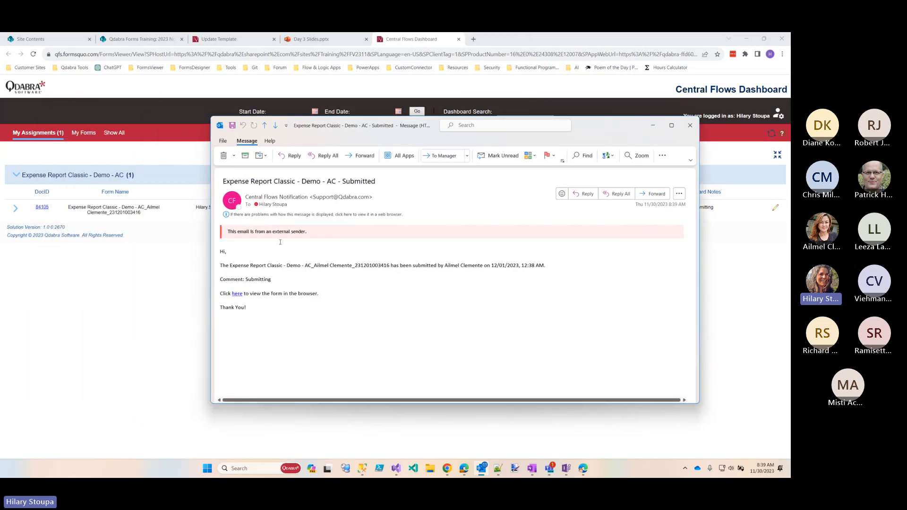
pyautogui.moveTo(318, 293); pyautogui.dragTo(237, 254)
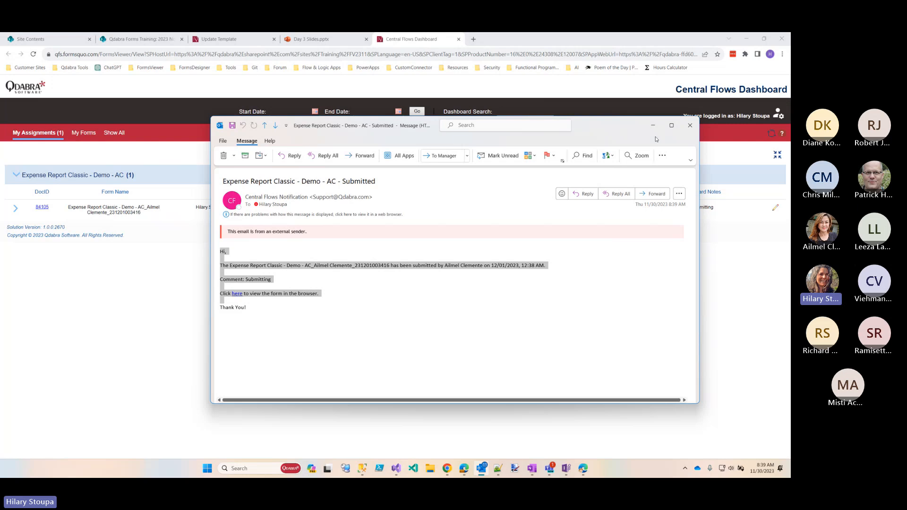
pyautogui.click(689, 125)
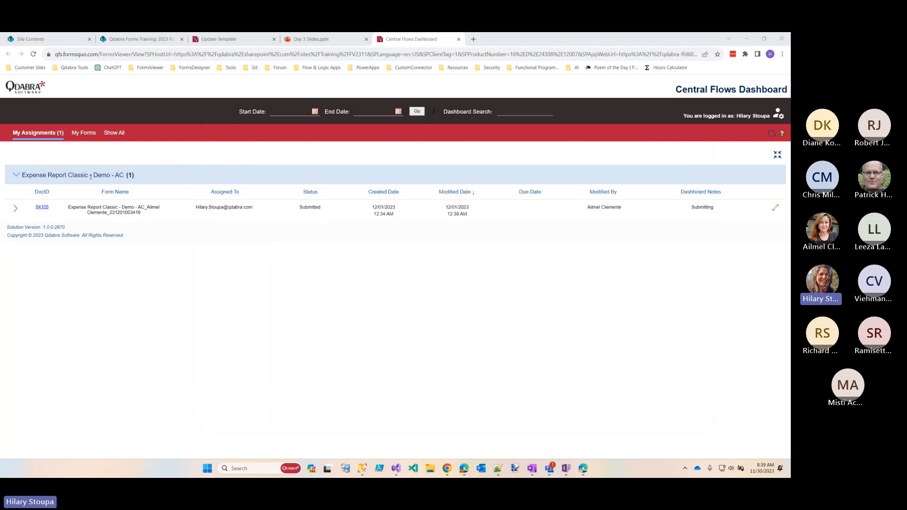
pyautogui.click(41, 206)
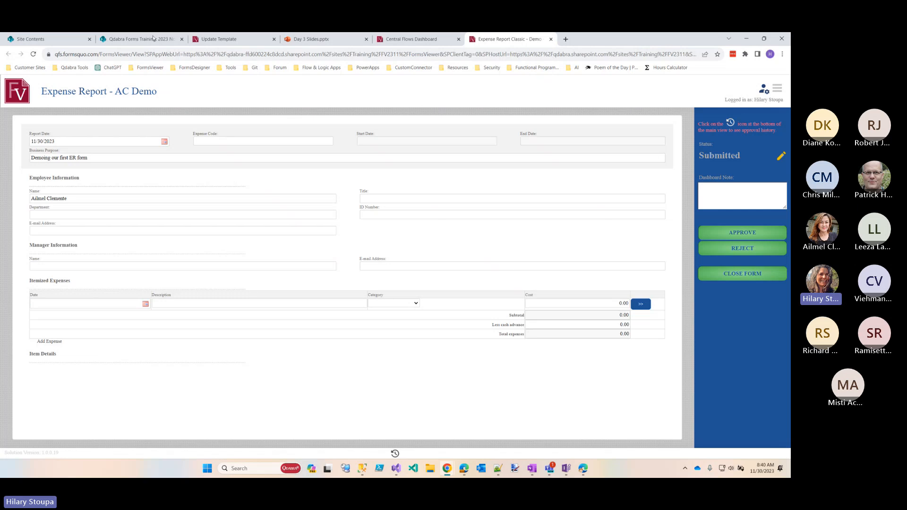
# Reload report 84105 and reject it with the note 'You didn't buy anything'
pyautogui.click(33, 53)
pyautogui.click(734, 200)
pyautogui.write('You did')
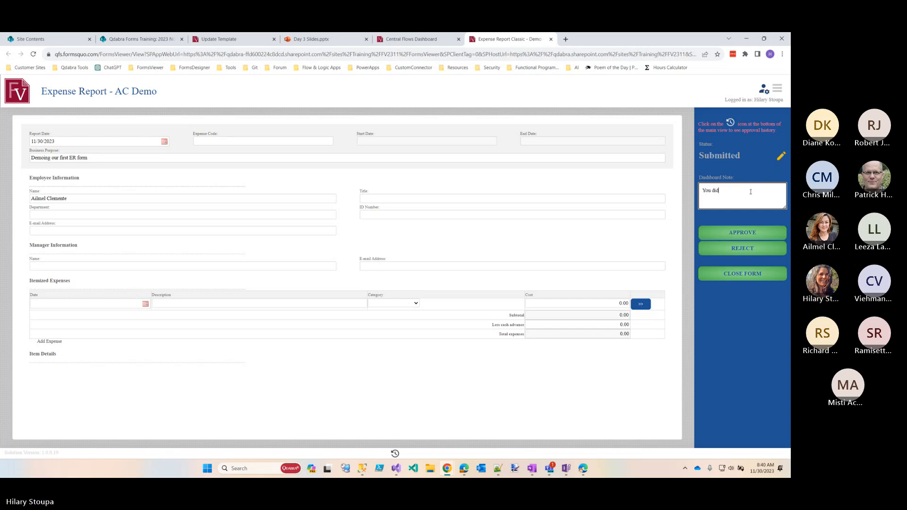
pyautogui.write("n't buy anything.")
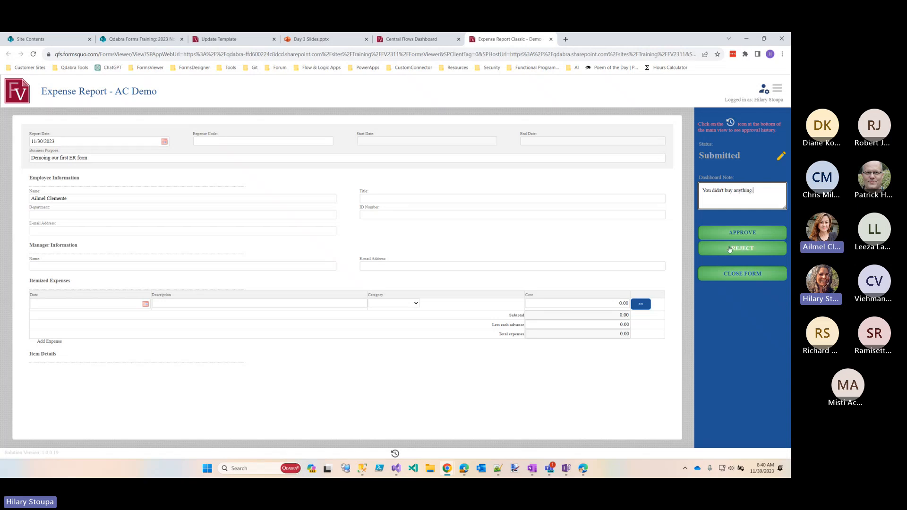
pyautogui.click(729, 249)
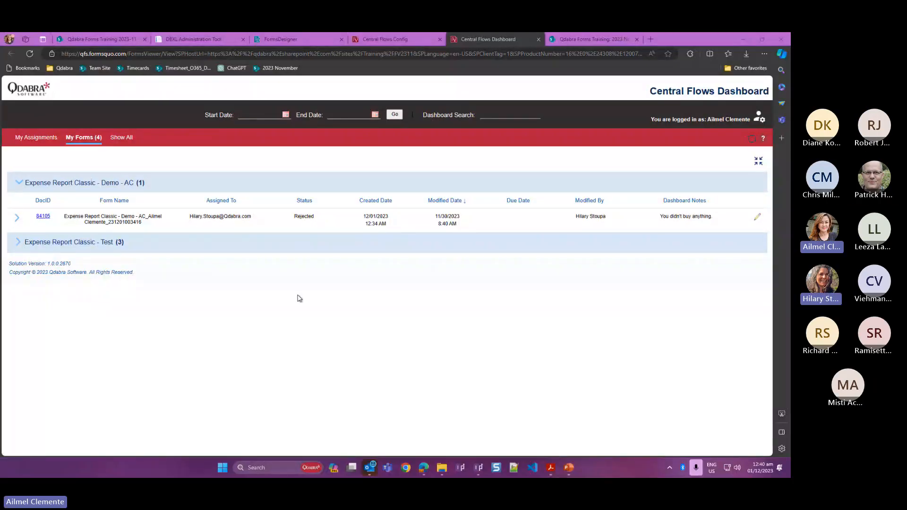
# Check the Rejected status of form 84105 in My Forms, then bring up the Outlook inbox
pyautogui.doubleClick(303, 219)
pyautogui.click(334, 219)
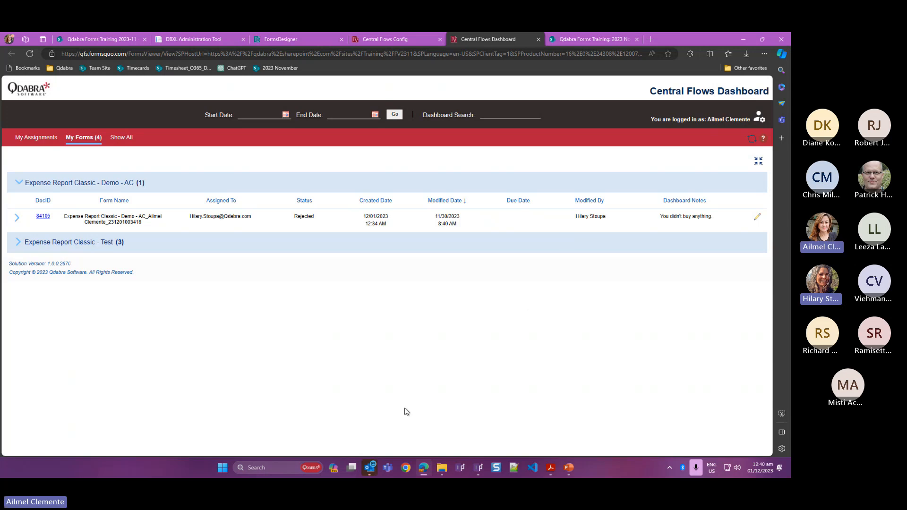
pyautogui.moveTo(370, 467)
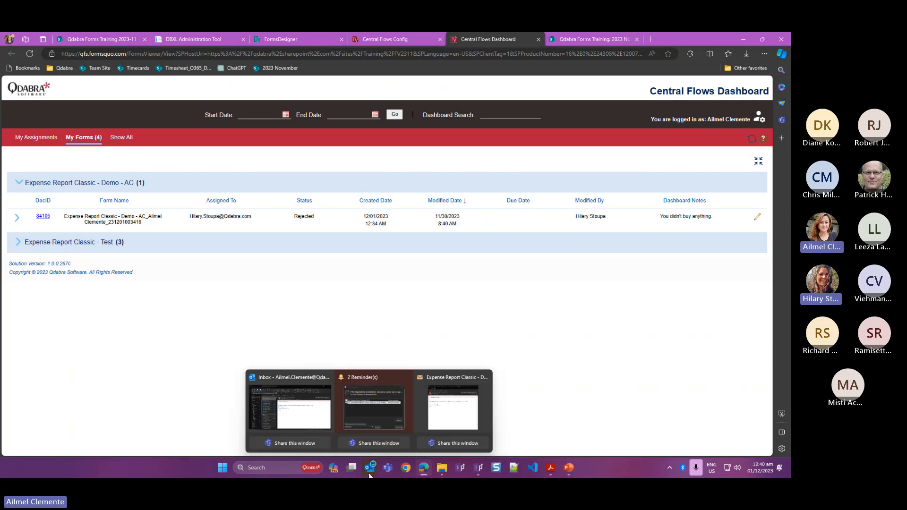
pyautogui.click(289, 407)
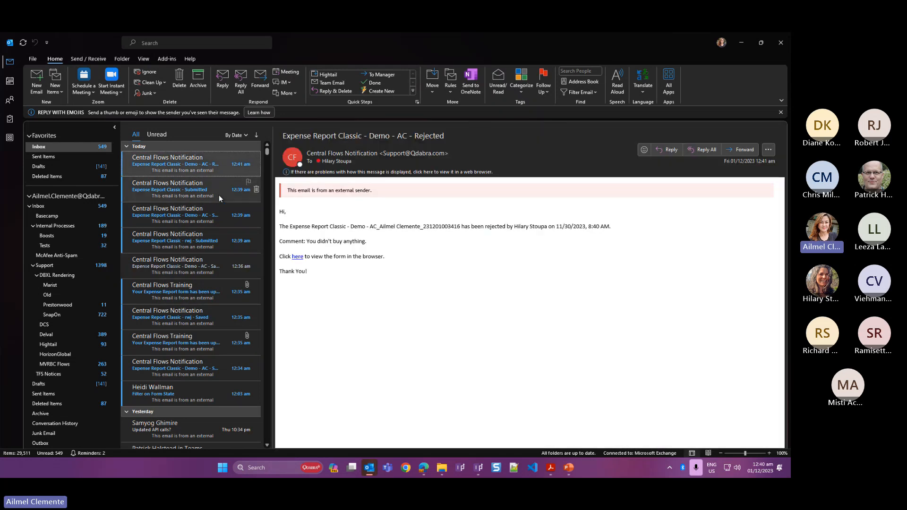
# Read the 'Expense Report Classic - Submitted' notification e-mail, then minimize Outlook
pyautogui.click(220, 197)
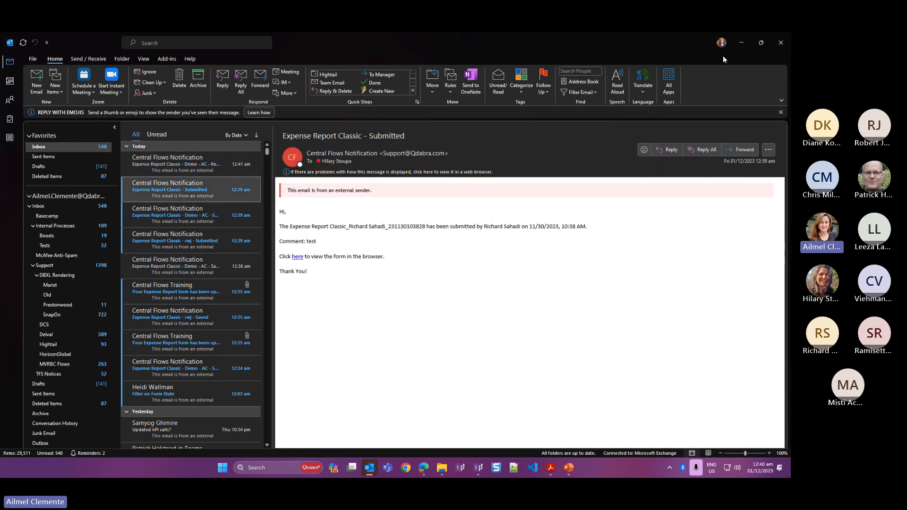
pyautogui.click(744, 44)
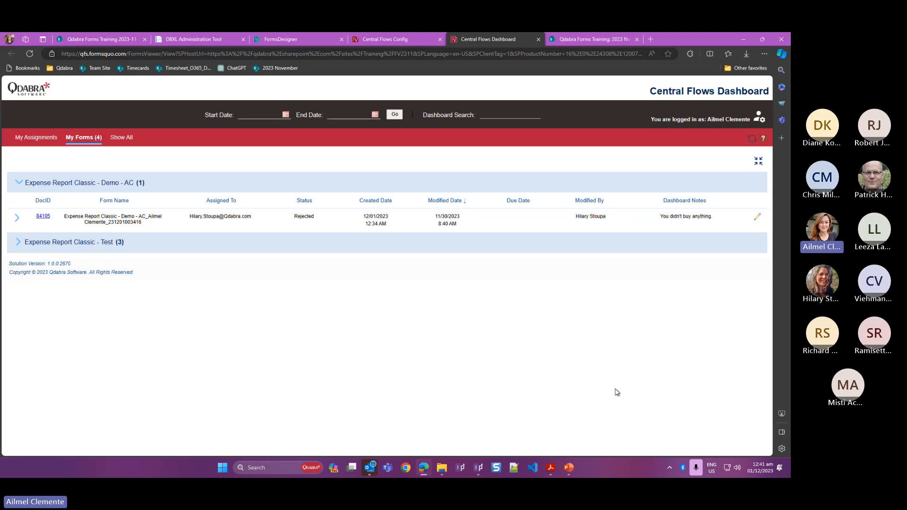
# Bring up the workflow guide PDF and scroll from page 8 back to the page 6 Saved e-mail section
pyautogui.moveTo(571, 467)
pyautogui.click(551, 468)
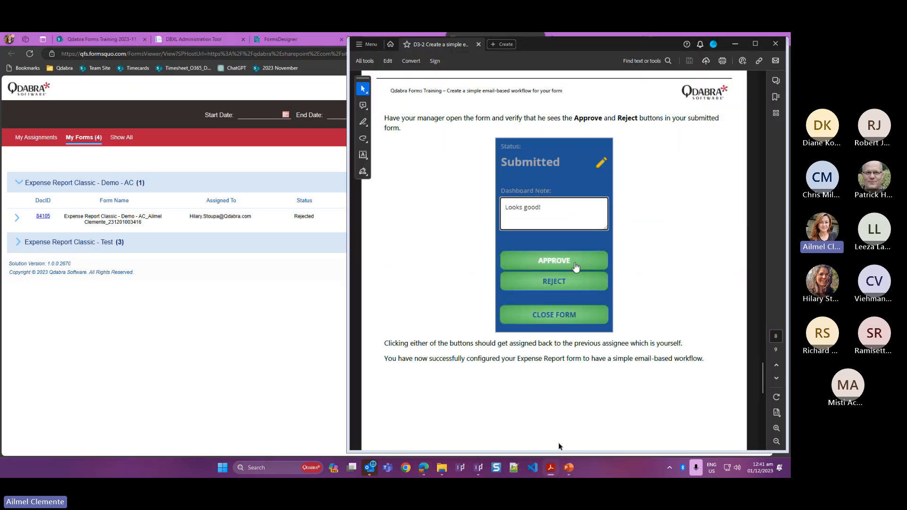
pyautogui.scroll(-1, 580, 374)
pyautogui.scroll(-5, 581, 374)
pyautogui.scroll(3, 580, 374)
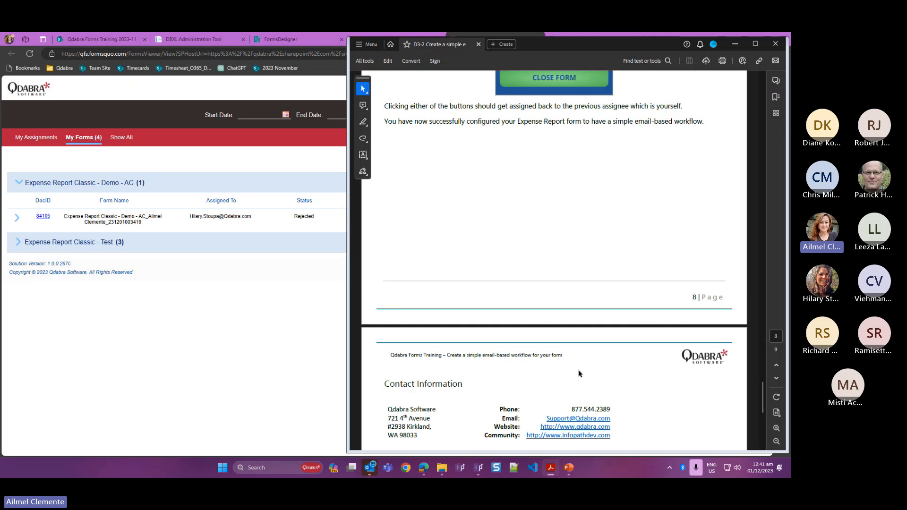
pyautogui.scroll(3, 580, 374)
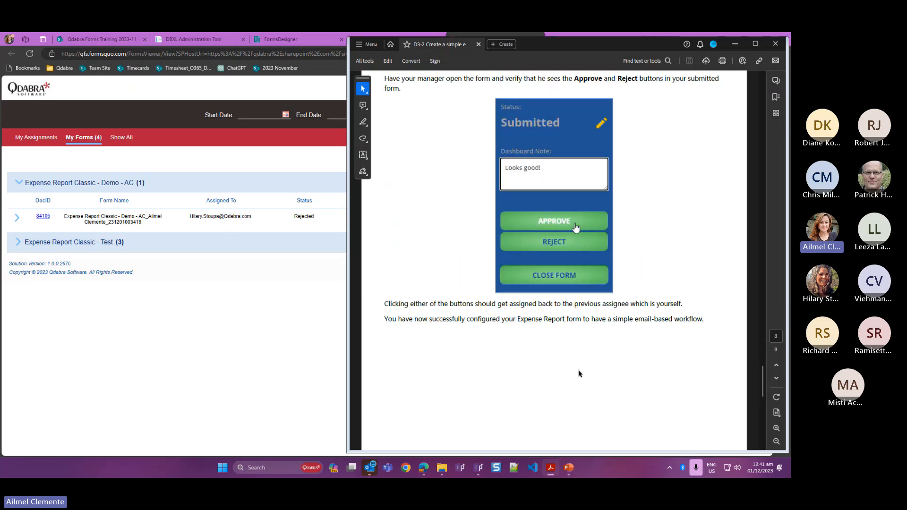
pyautogui.scroll(3, 580, 374)
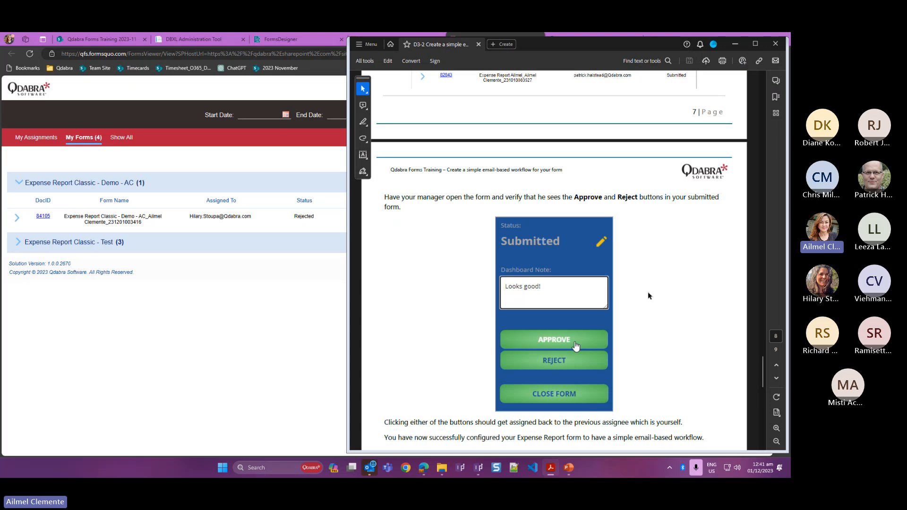
pyautogui.scroll(3, 648, 296)
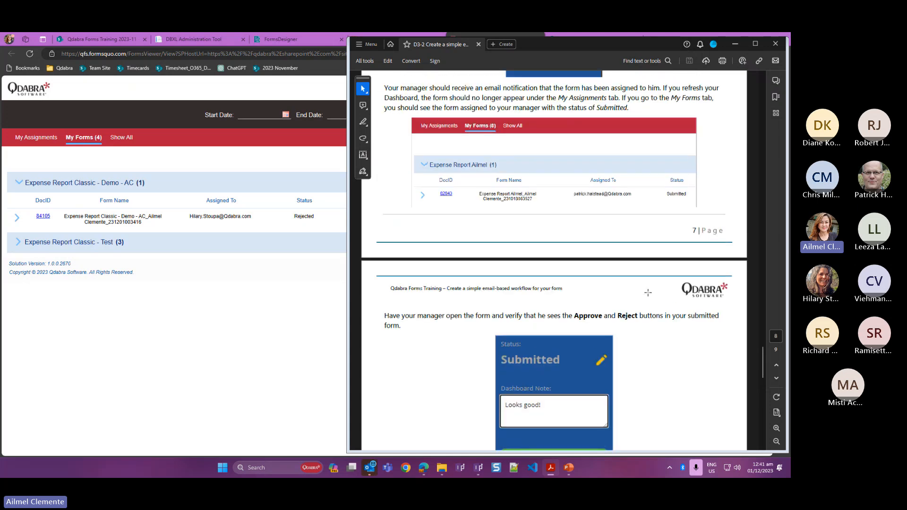
pyautogui.scroll(10, 648, 293)
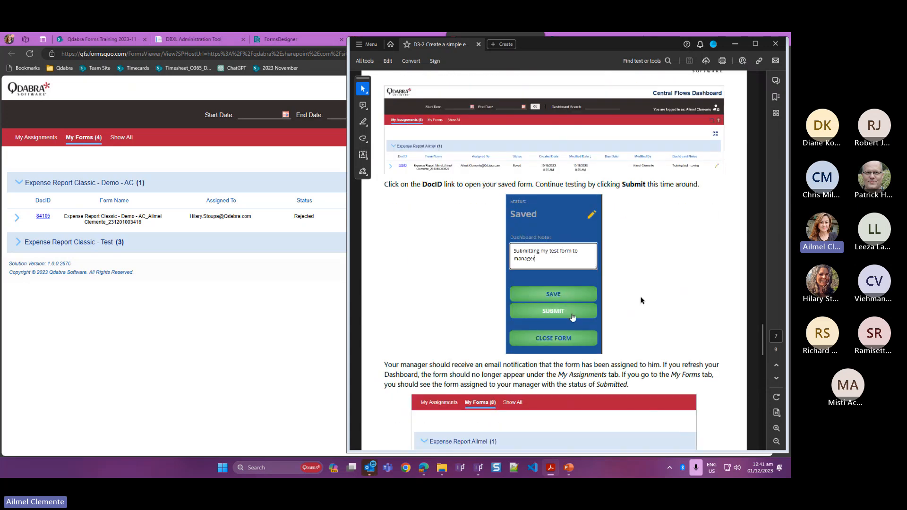
pyautogui.scroll(6, 640, 296)
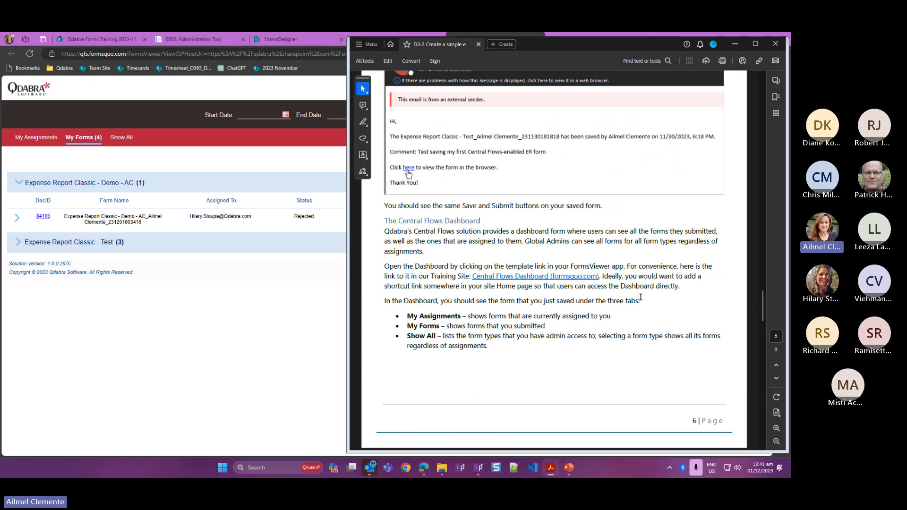
pyautogui.scroll(2, 495, 254)
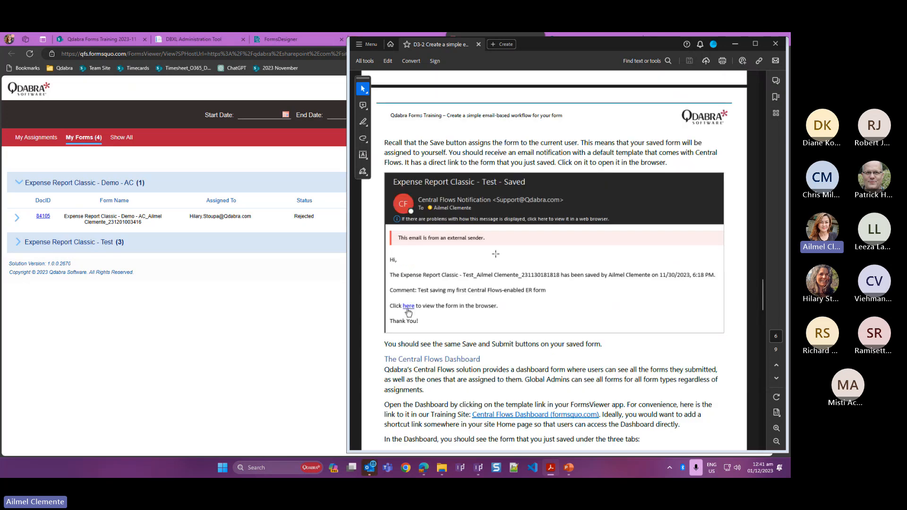
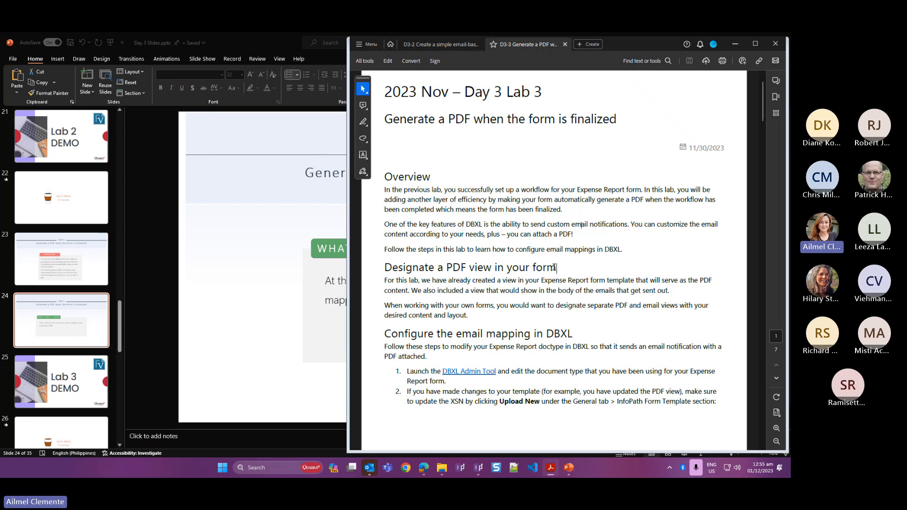
# Minimize the slide deck so the Lab 3 finalized-form PDF guide shows in Acrobat
pyautogui.scroll(-2, 358, 304)
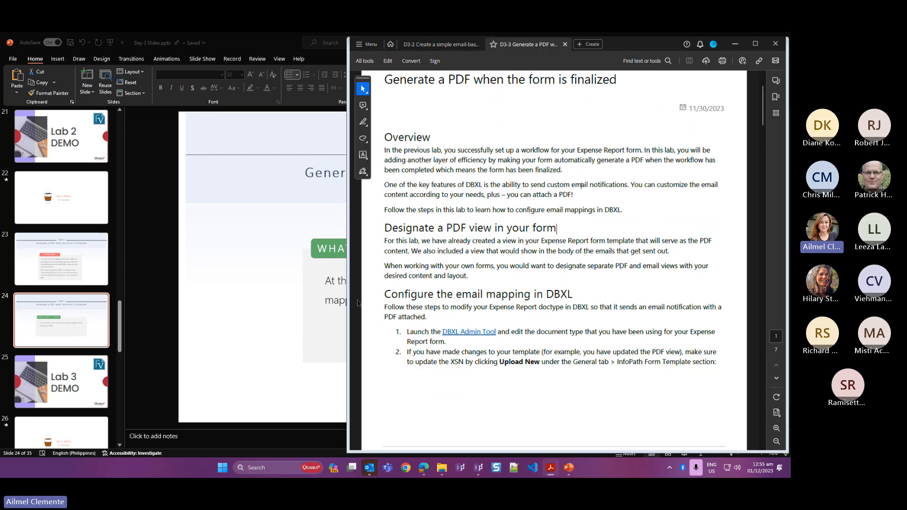
pyautogui.click(259, 260)
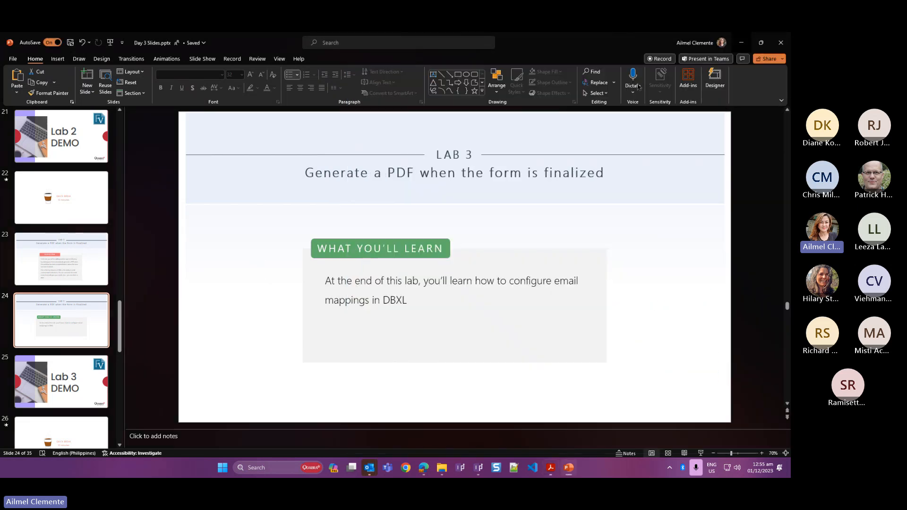
pyautogui.click(741, 42)
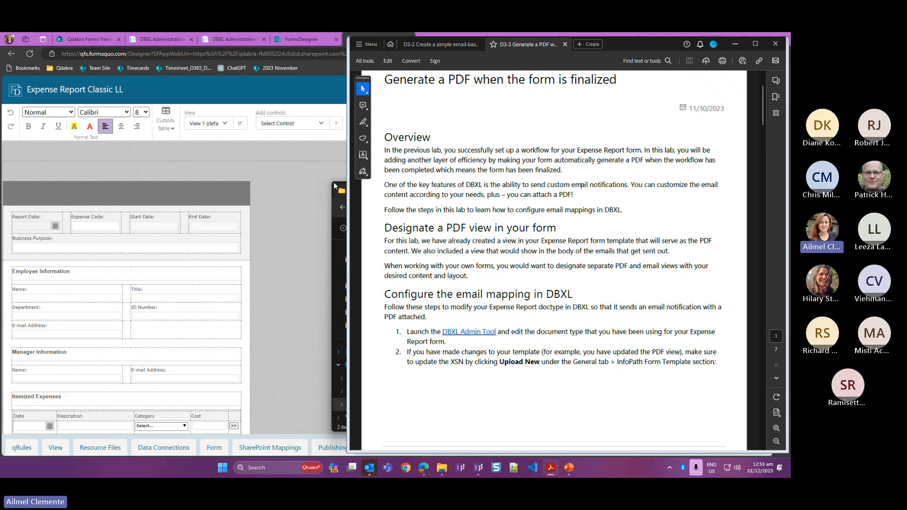
# Close the extra LL designer tab and show the Demo - AC template in its PDF view
pyautogui.click(287, 174)
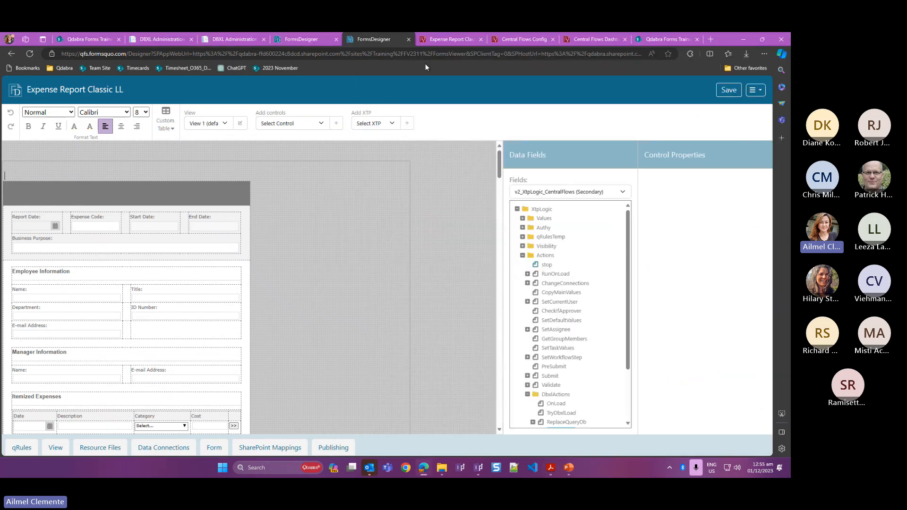
pyautogui.click(410, 41)
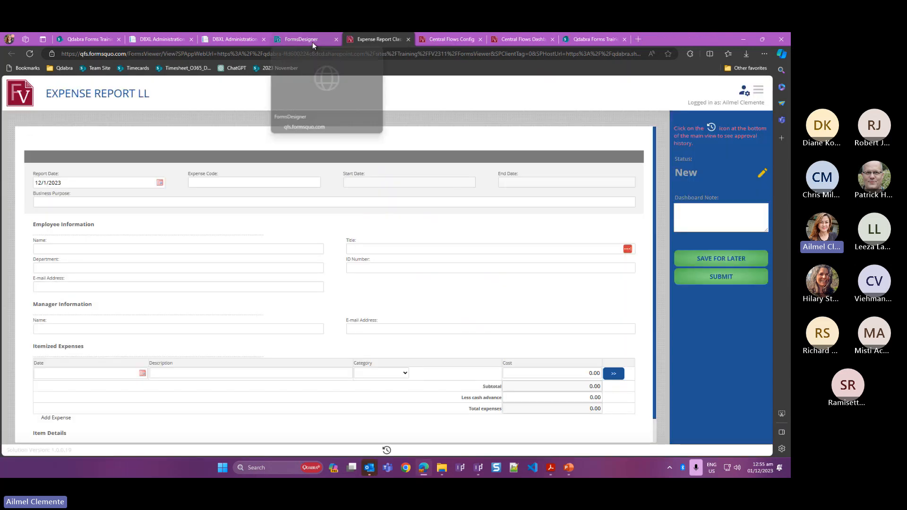
pyautogui.click(313, 42)
pyautogui.scroll(15, 374, 274)
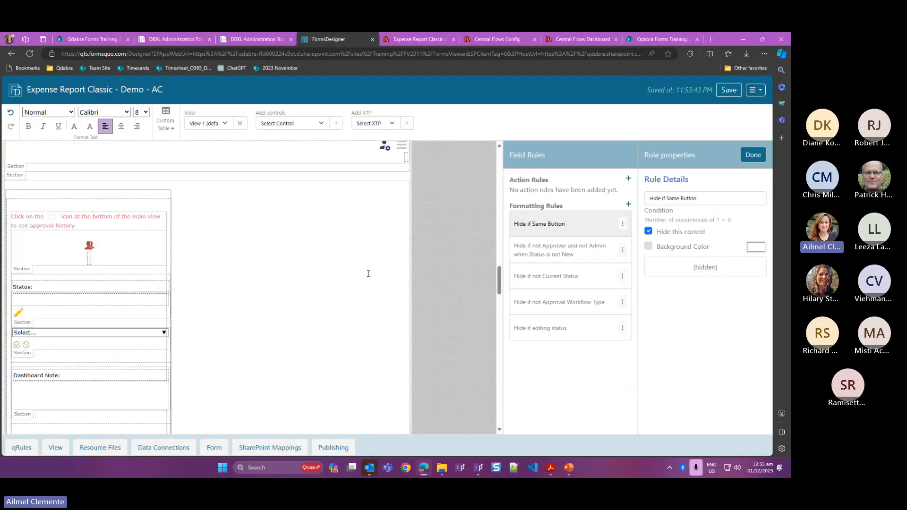
pyautogui.scroll(4, 366, 279)
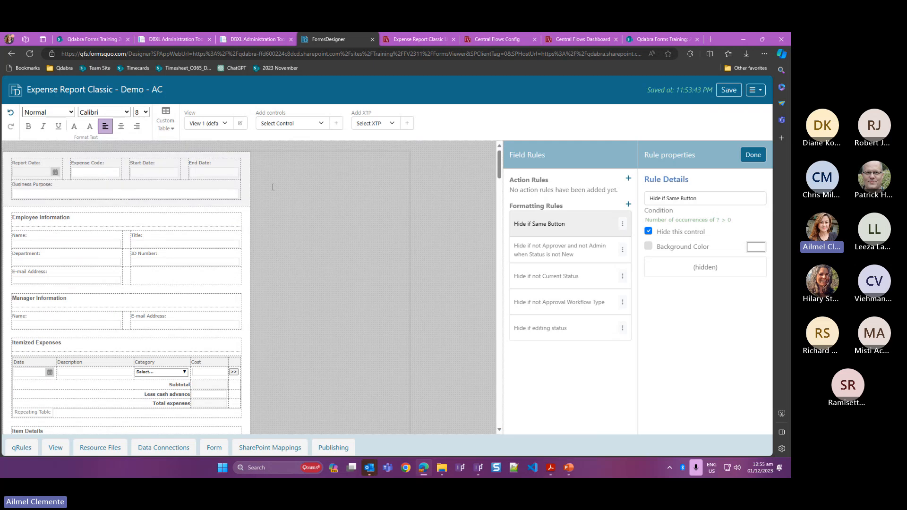
pyautogui.click(225, 124)
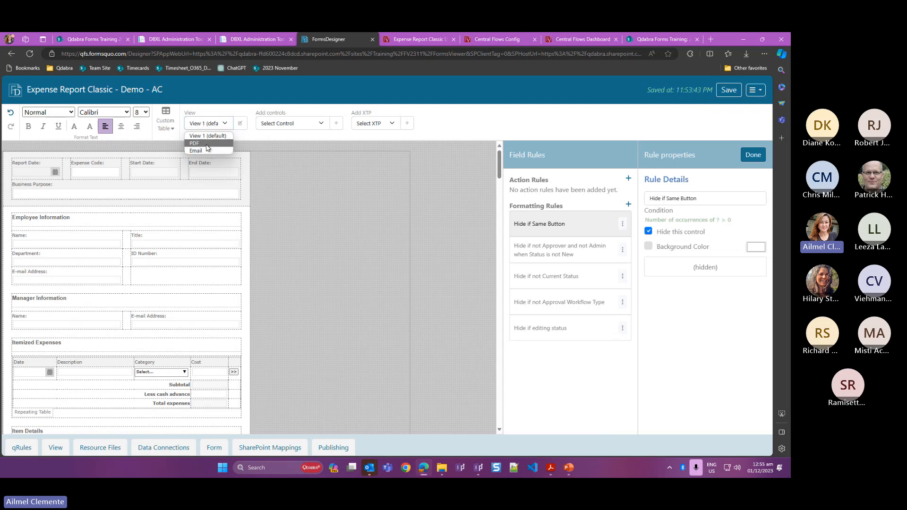
pyautogui.click(206, 144)
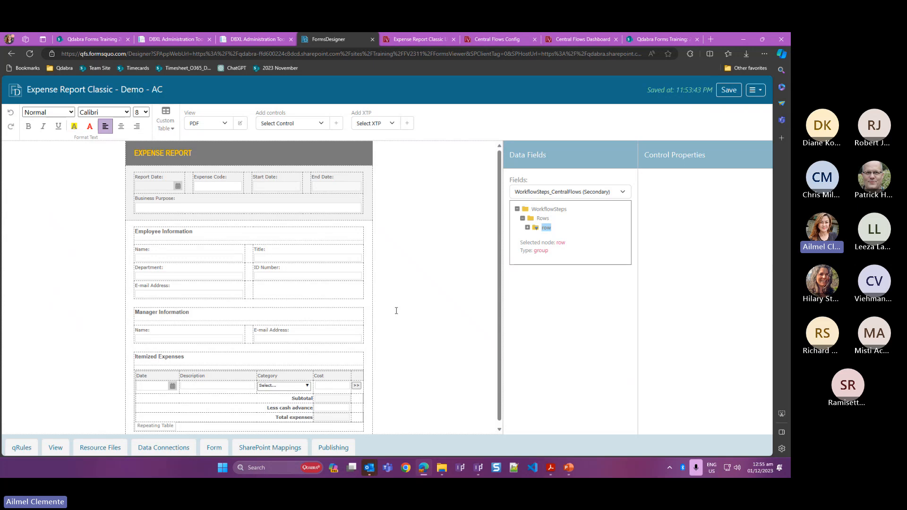
# Inspect the Business Purpose and Name fields and the controls list without changing anything
pyautogui.click(154, 206)
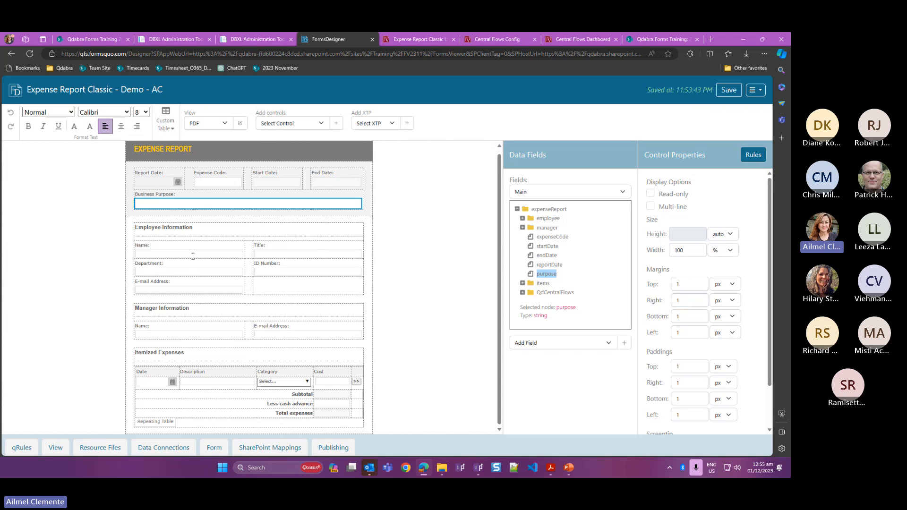
pyautogui.rightClick(183, 204)
pyautogui.click(169, 200)
pyautogui.click(324, 126)
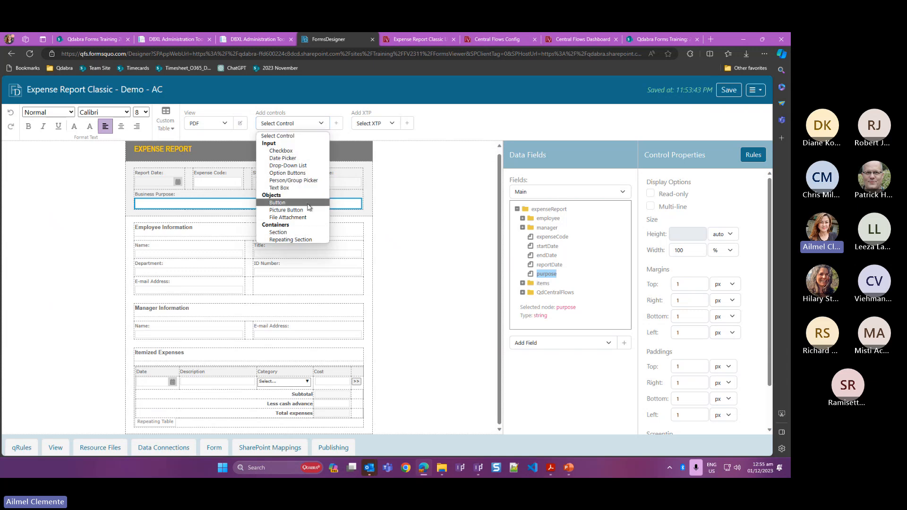
pyautogui.click(194, 205)
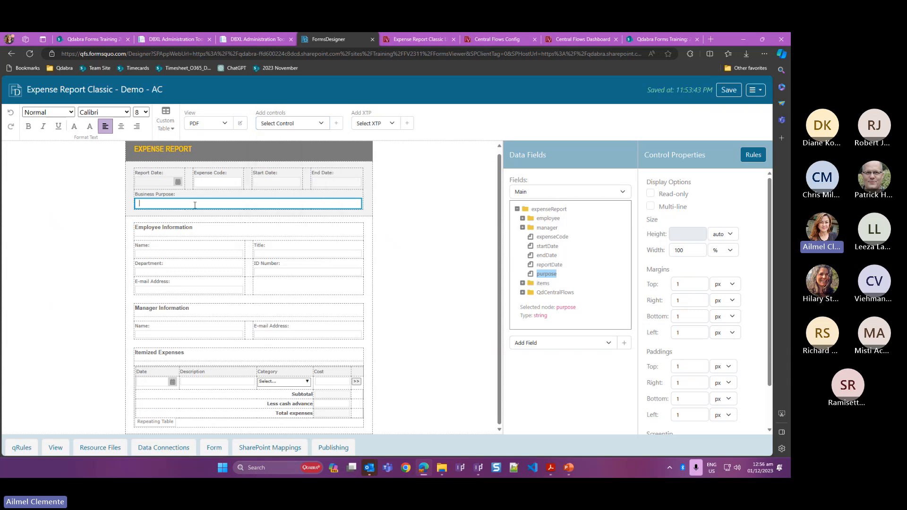
pyautogui.click(210, 255)
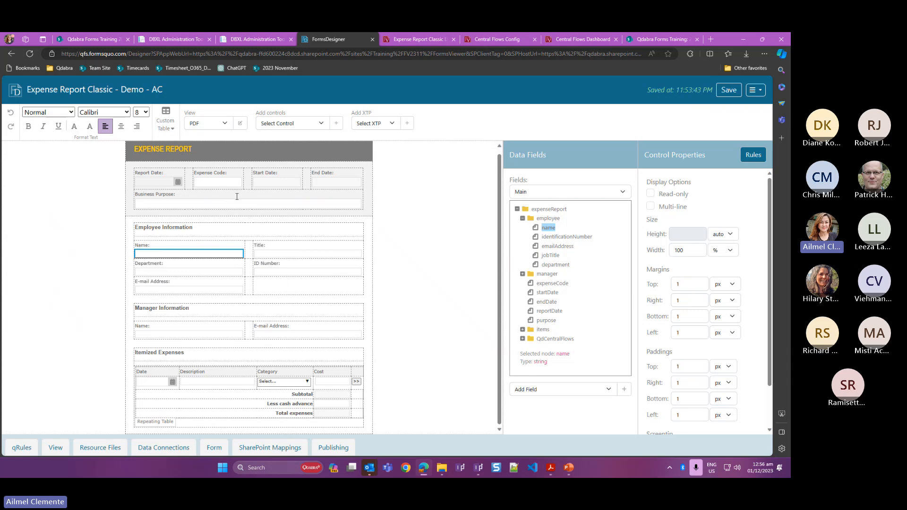
pyautogui.click(225, 123)
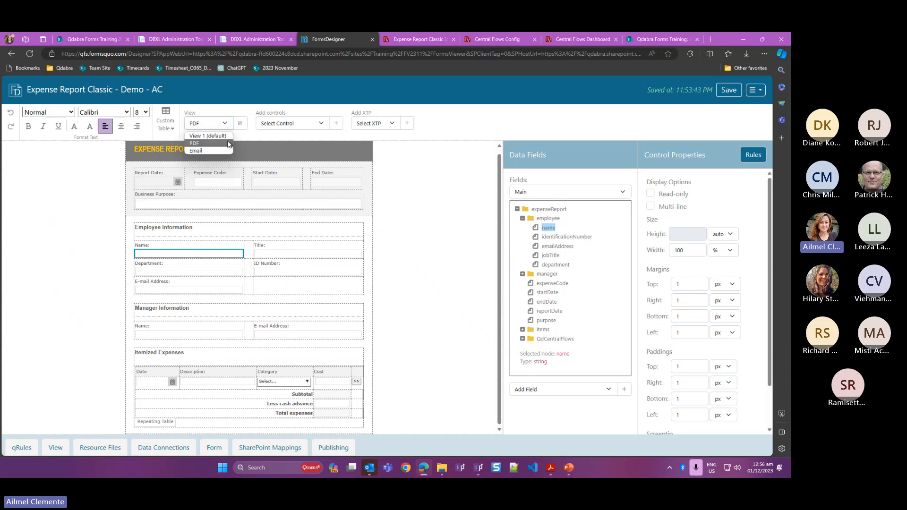
# Switch to the Email view and expand QdCentralFlows and its Emails group in Data Fields
pyautogui.click(211, 149)
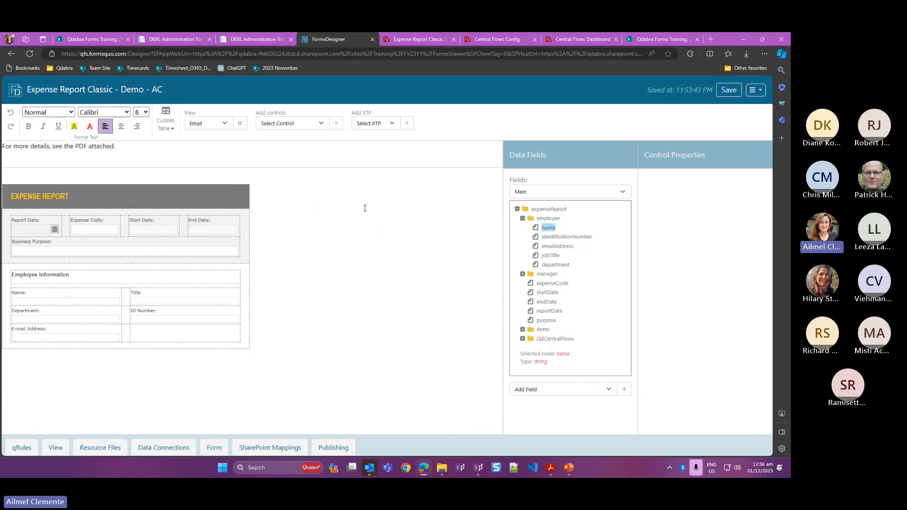
pyautogui.click(523, 339)
pyautogui.scroll(-1, 588, 346)
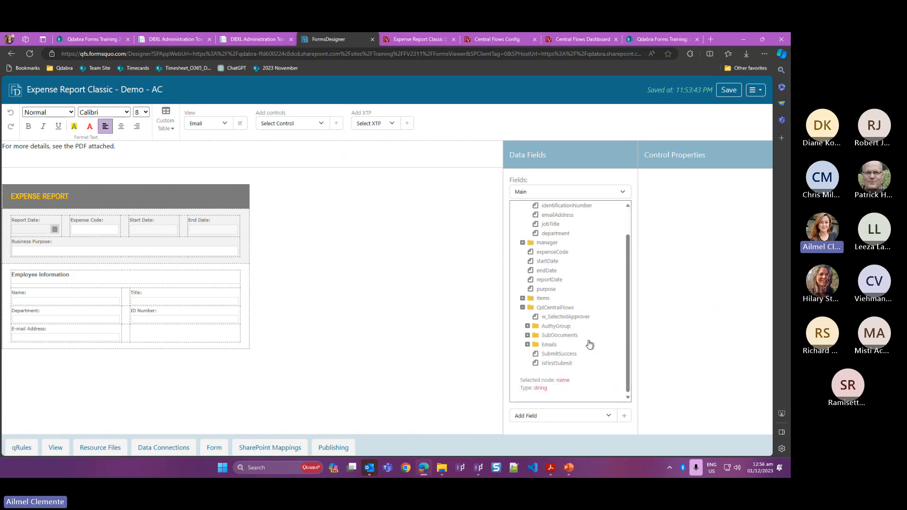
pyautogui.click(549, 308)
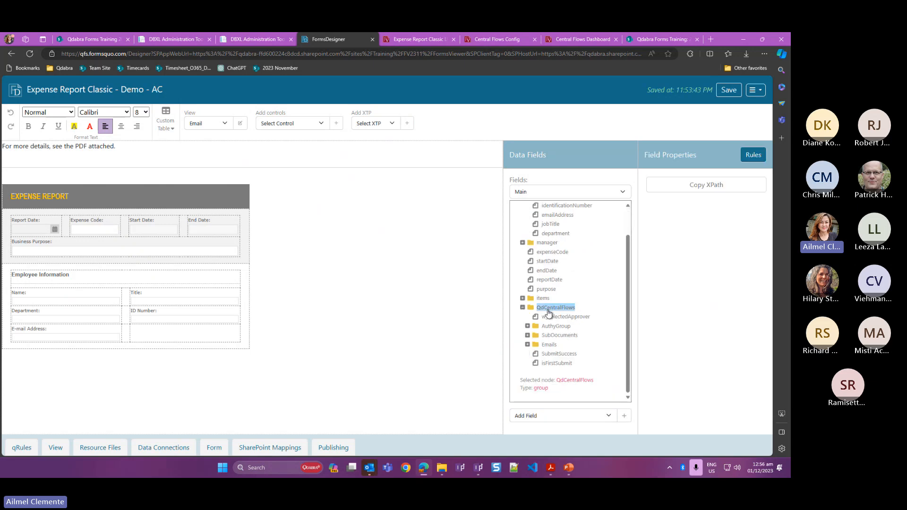
pyautogui.click(527, 344)
pyautogui.scroll(-1, 536, 350)
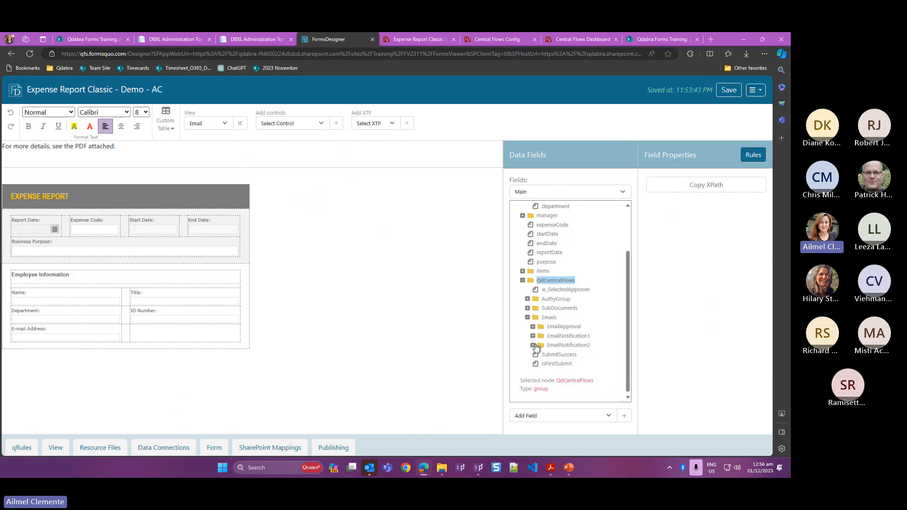
# Review the Business Purpose and Name fields, then expand SubDocuments, qdxtp_Tasks, Content and CentralFlowsTasks
pyautogui.click(26, 152)
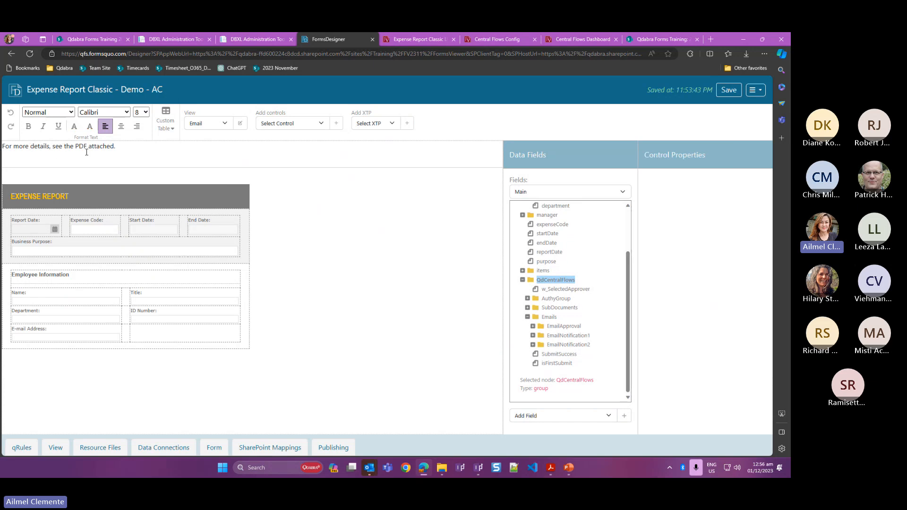
pyautogui.click(39, 251)
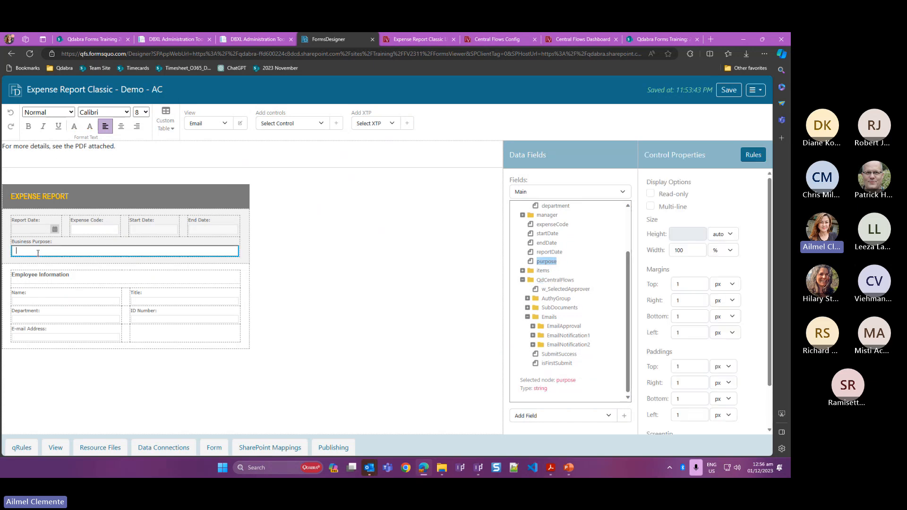
pyautogui.click(40, 301)
pyautogui.scroll(2, 552, 279)
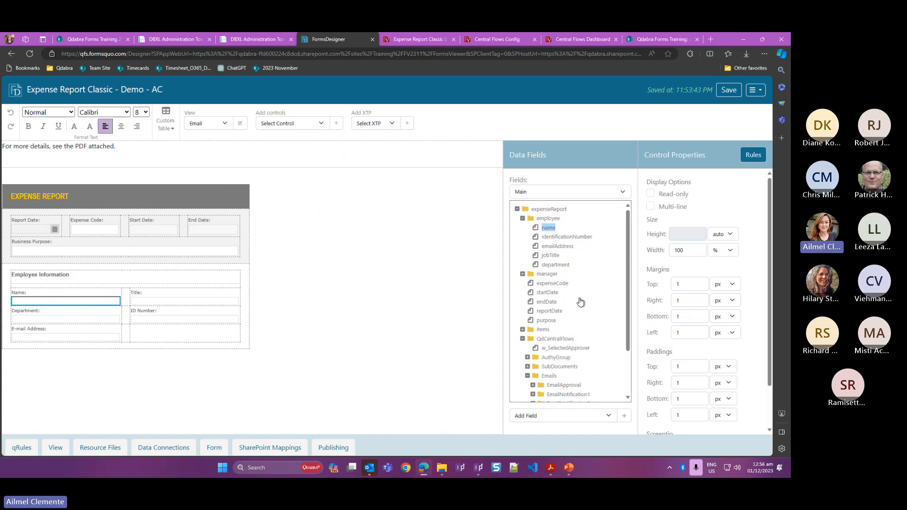
pyautogui.scroll(-1, 581, 312)
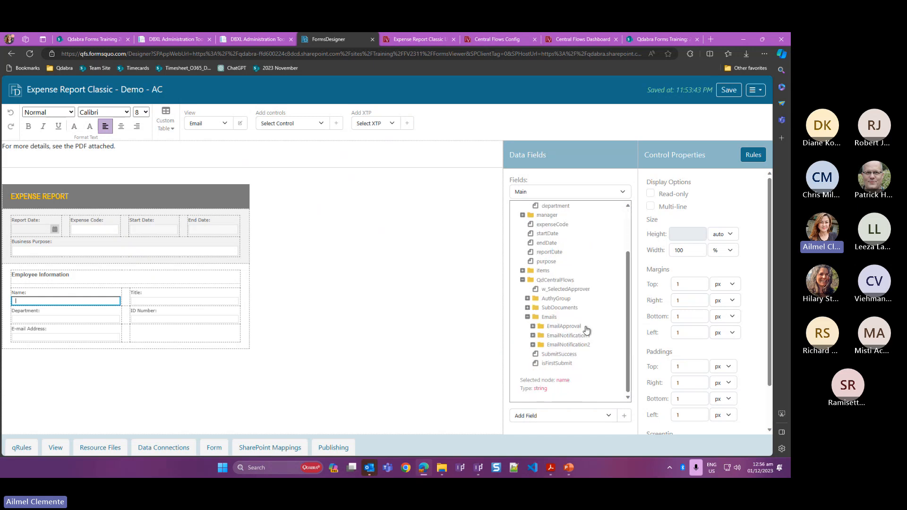
pyautogui.click(527, 309)
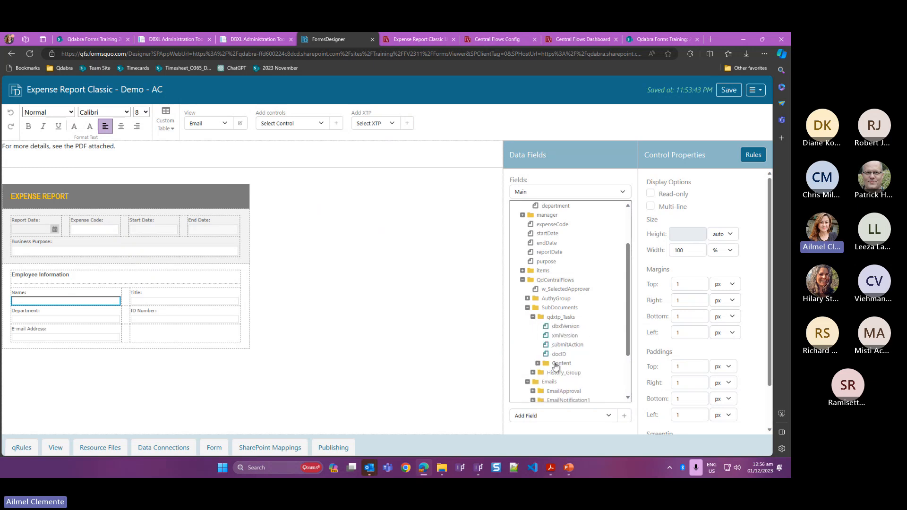
pyautogui.click(532, 317)
pyautogui.scroll(-1, 534, 311)
pyautogui.click(537, 298)
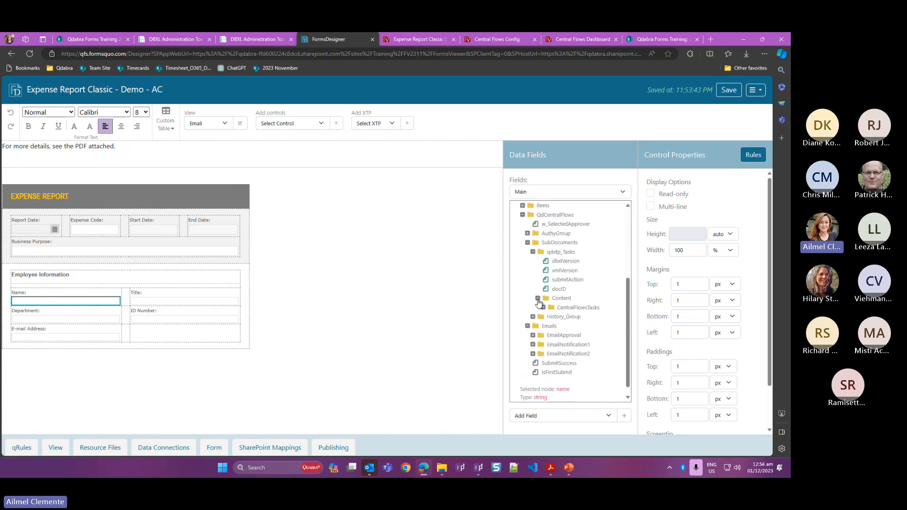
pyautogui.click(542, 307)
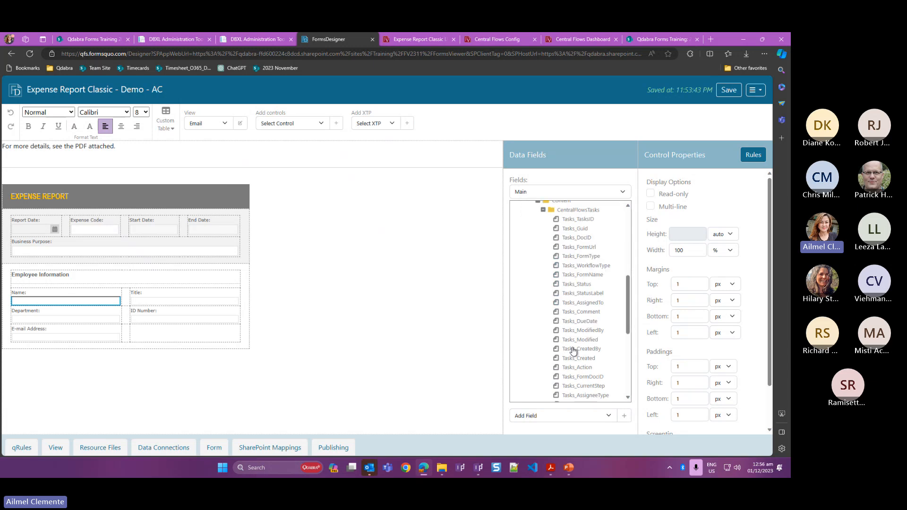
pyautogui.scroll(-3, 571, 347)
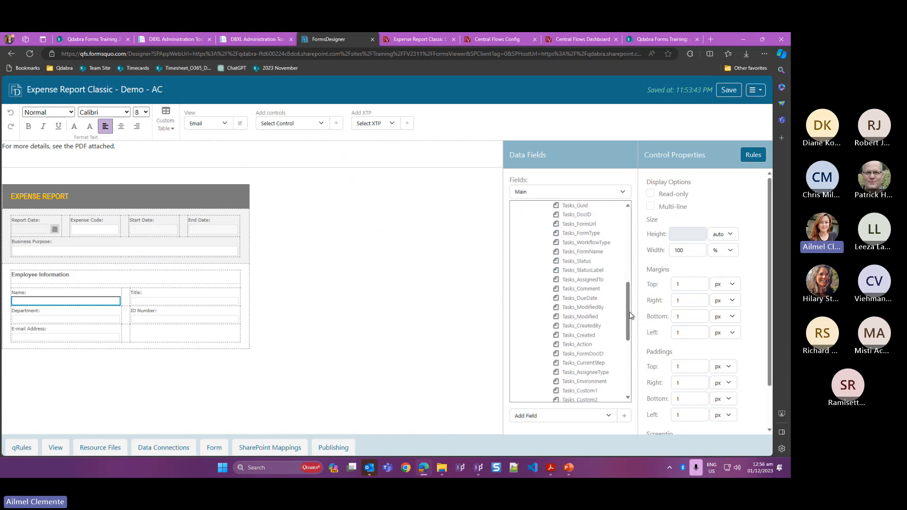
pyautogui.moveTo(626, 316); pyautogui.dragTo(626, 306)
# Insert a new top line reading 'Hi' in the email body, then return to the lab PDF
pyautogui.click(147, 150)
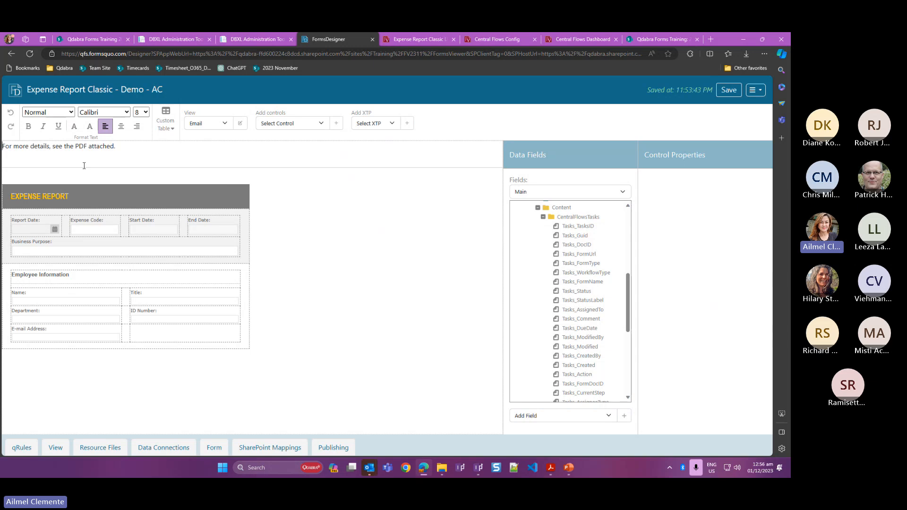
pyautogui.press('Home')
pyautogui.press('Return')
pyautogui.press('Return')
pyautogui.press('Up')
pyautogui.press('Up')
pyautogui.write('H')
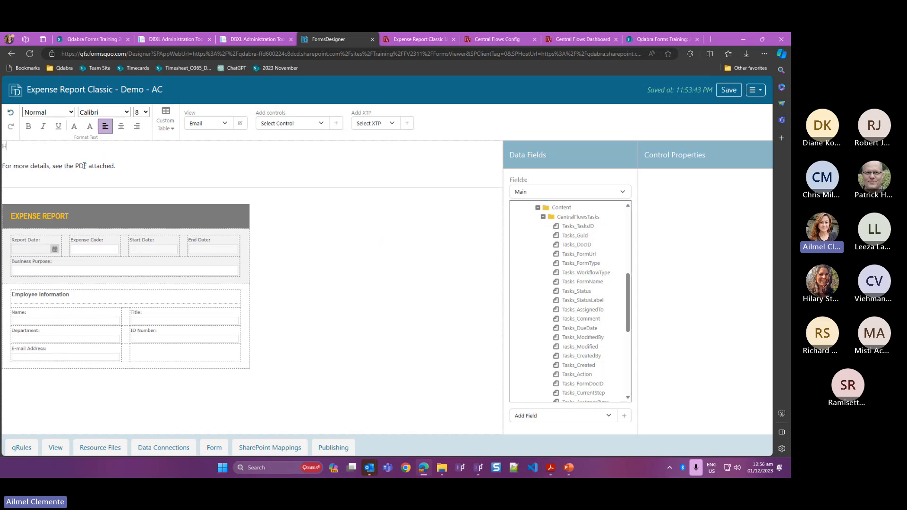
pyautogui.write('i')
pyautogui.moveTo(555, 465)
pyautogui.scroll(-1, 81, 154)
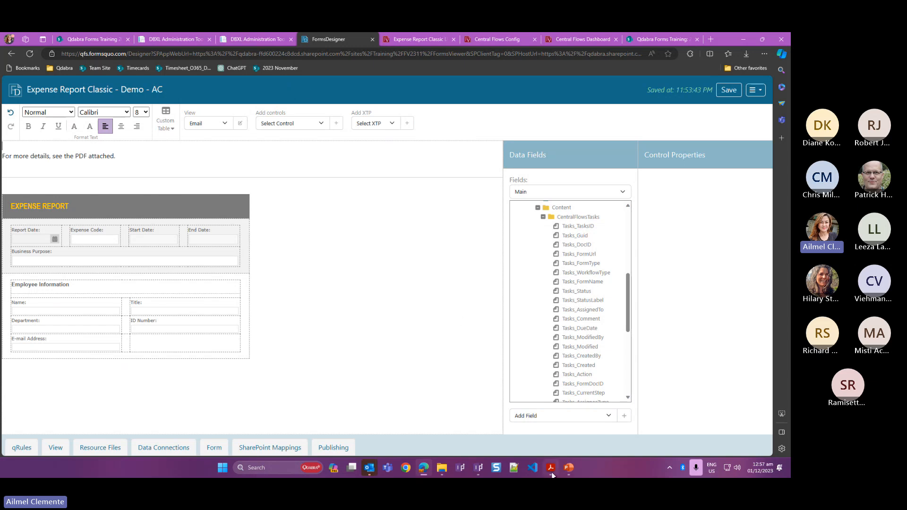
pyautogui.click(563, 416)
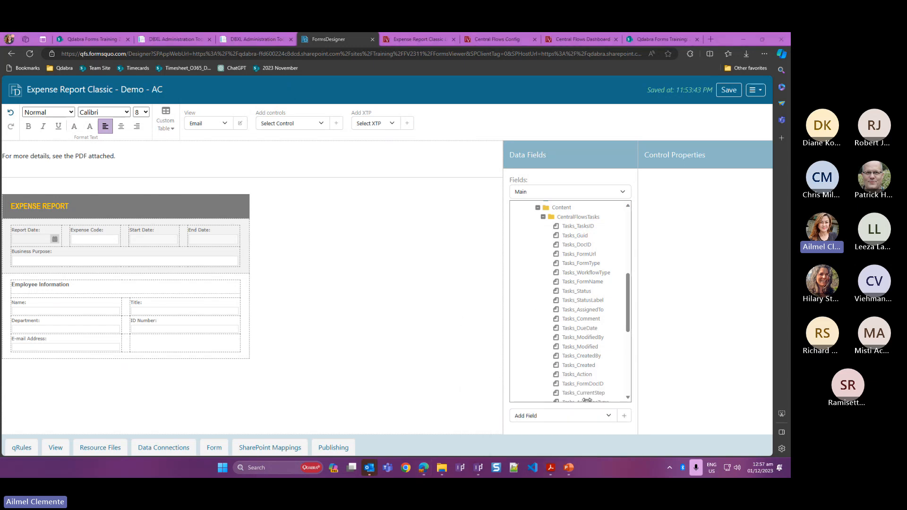
pyautogui.scroll(-5, 552, 300)
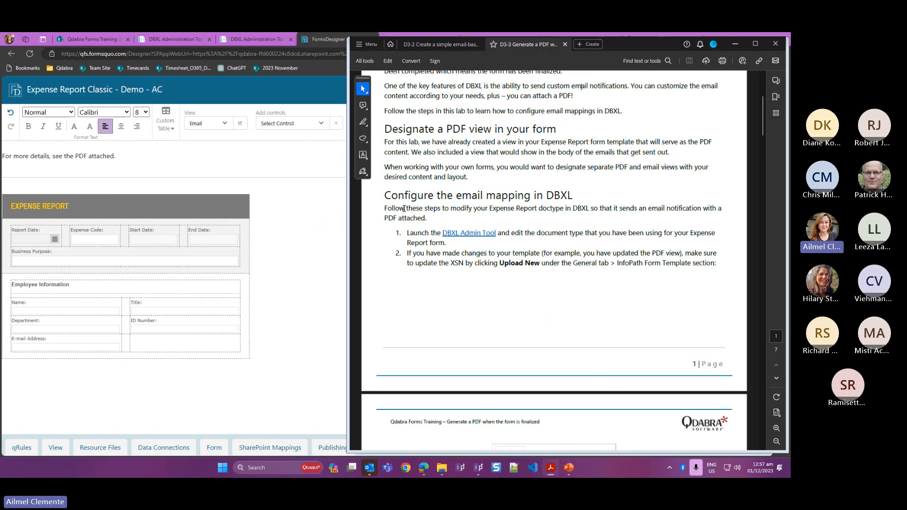
# Note the 'Configure the email mapping in DBXL' guide section, then show the doctype's Email tab
pyautogui.moveTo(384, 195); pyautogui.dragTo(592, 209)
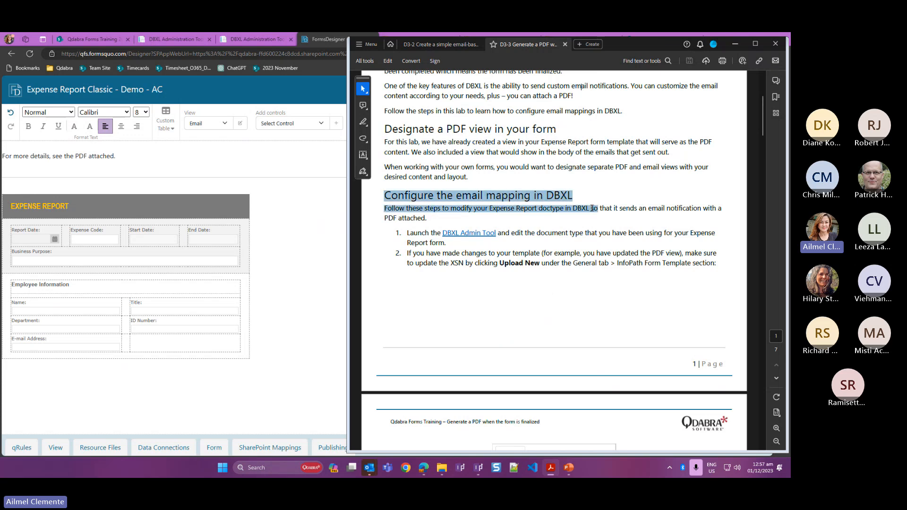
pyautogui.click(572, 233)
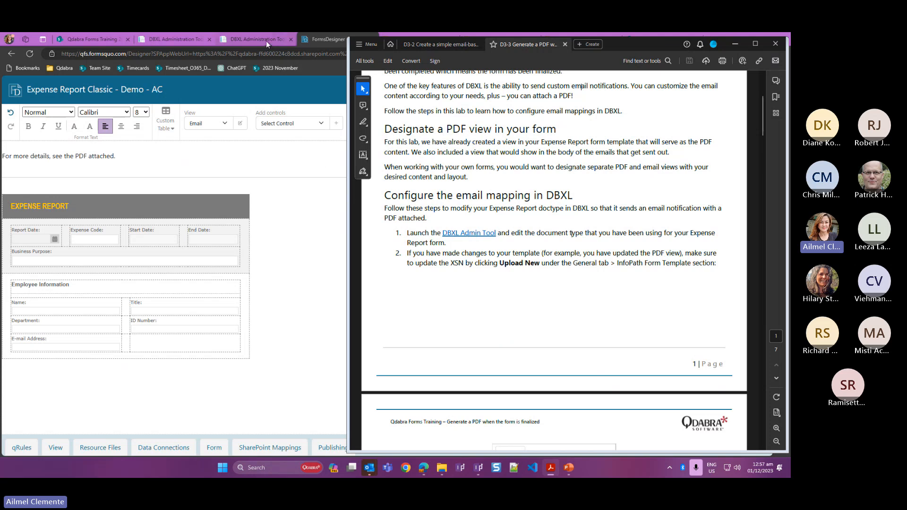
pyautogui.click(178, 39)
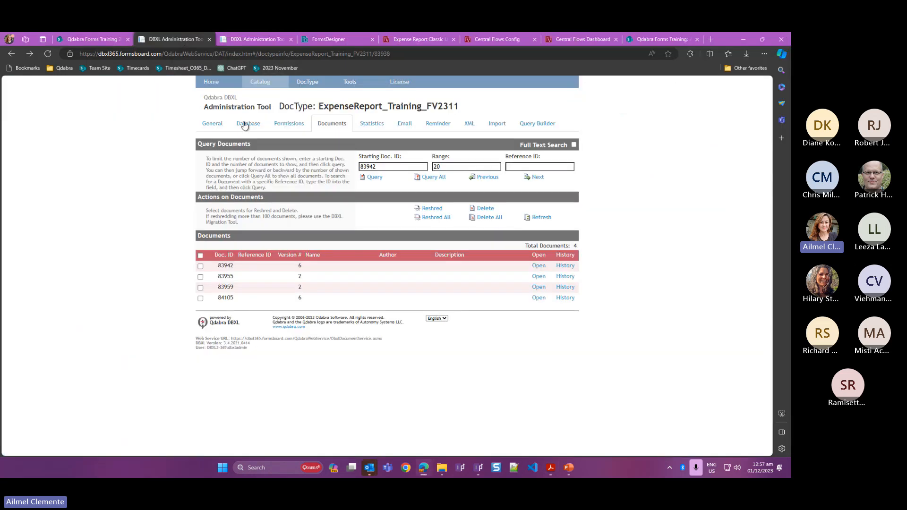
pyautogui.click(404, 123)
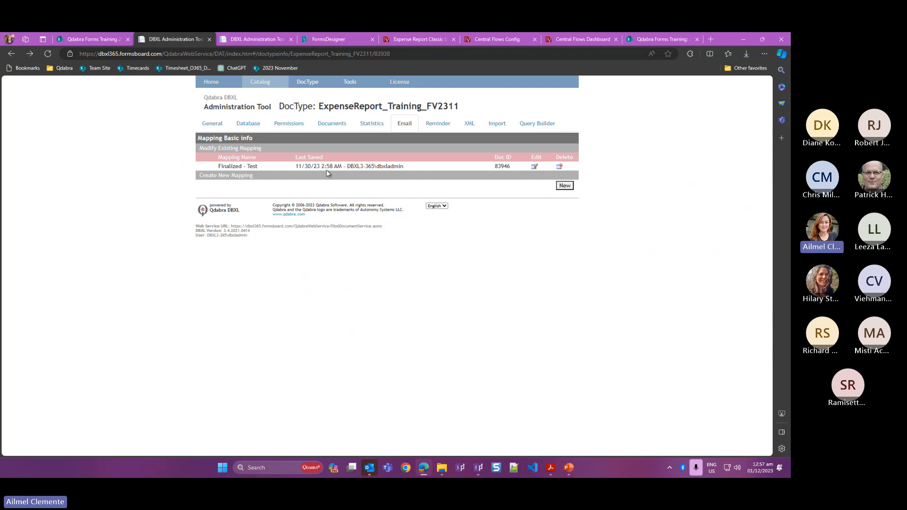
# Create a new email mapping using the PDF view, named 'Finalized - Demo'
pyautogui.click(564, 186)
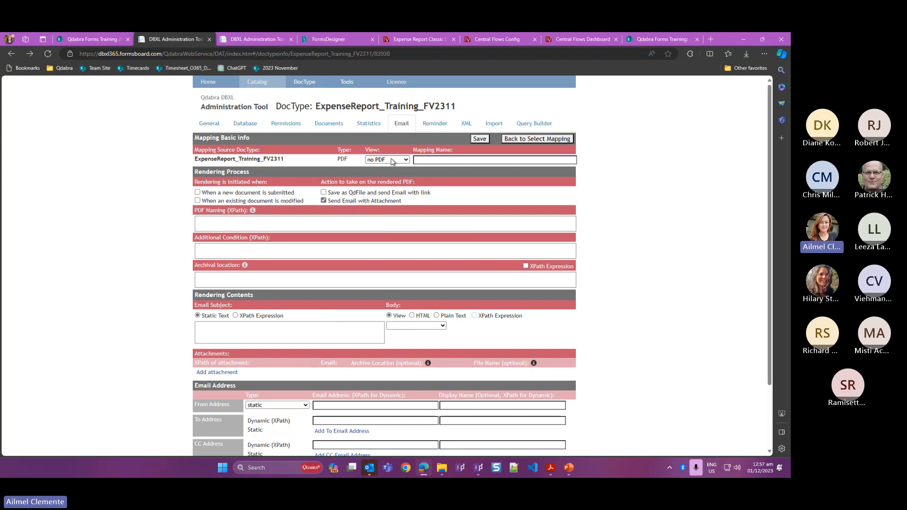
pyautogui.click(391, 161)
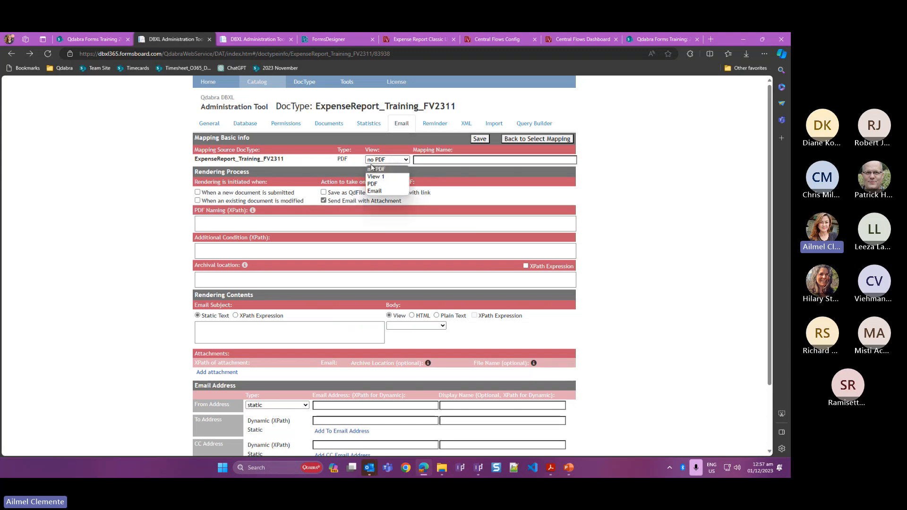
pyautogui.click(390, 184)
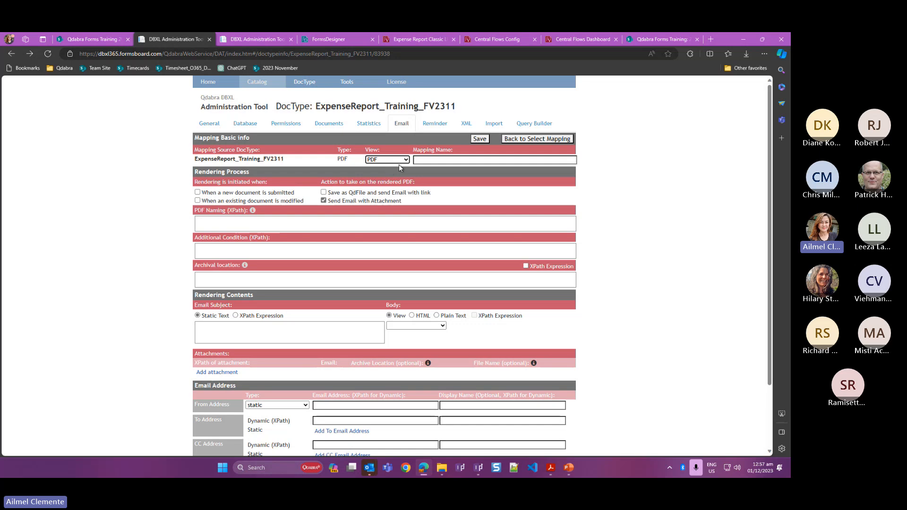
pyautogui.click(425, 161)
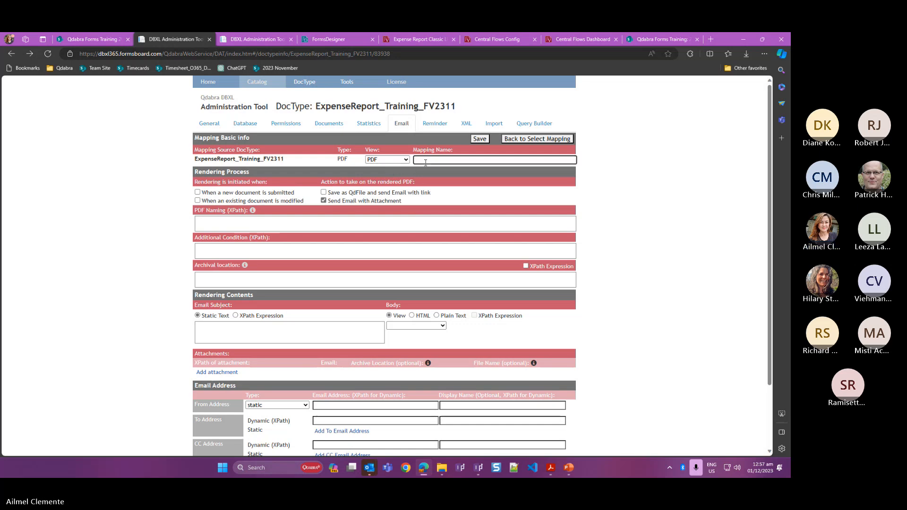
pyautogui.write('Fina')
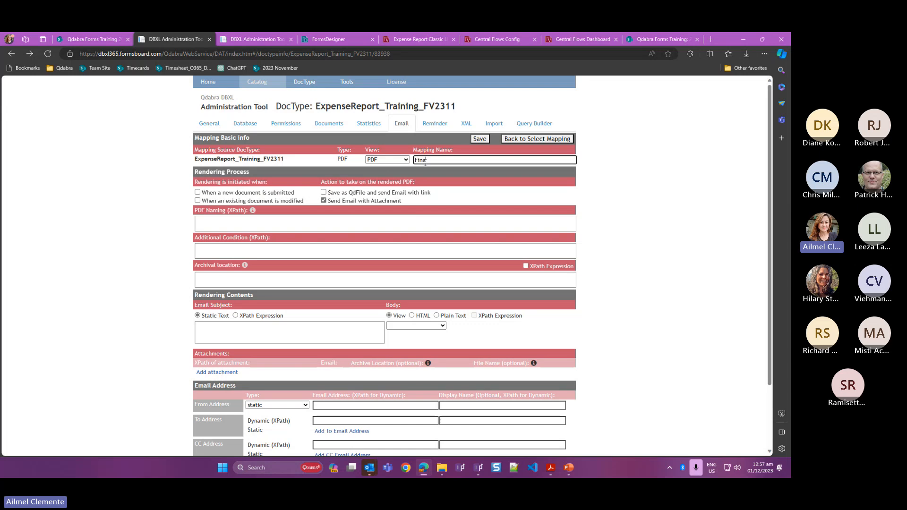
pyautogui.write('lized - Demo')
pyautogui.doubleClick(417, 161)
pyautogui.click(442, 161)
pyautogui.moveTo(554, 472)
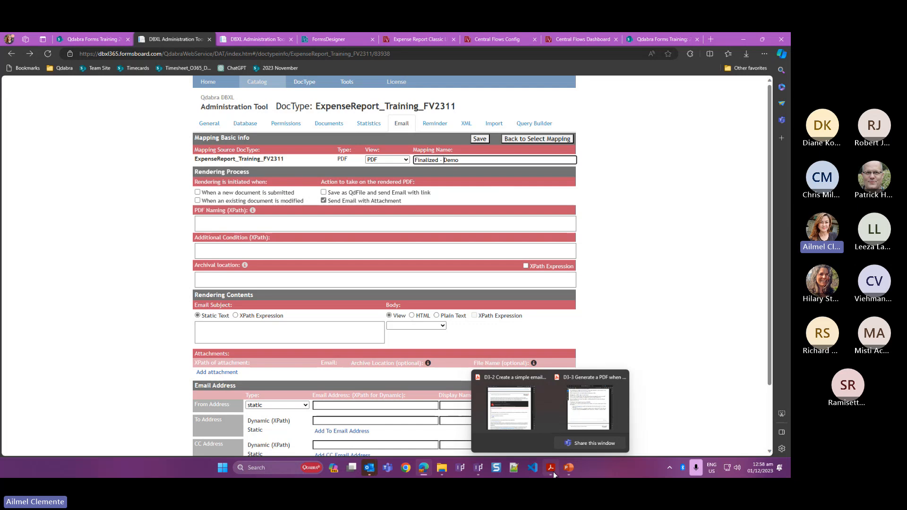
pyautogui.click(587, 417)
pyautogui.scroll(-5, 586, 418)
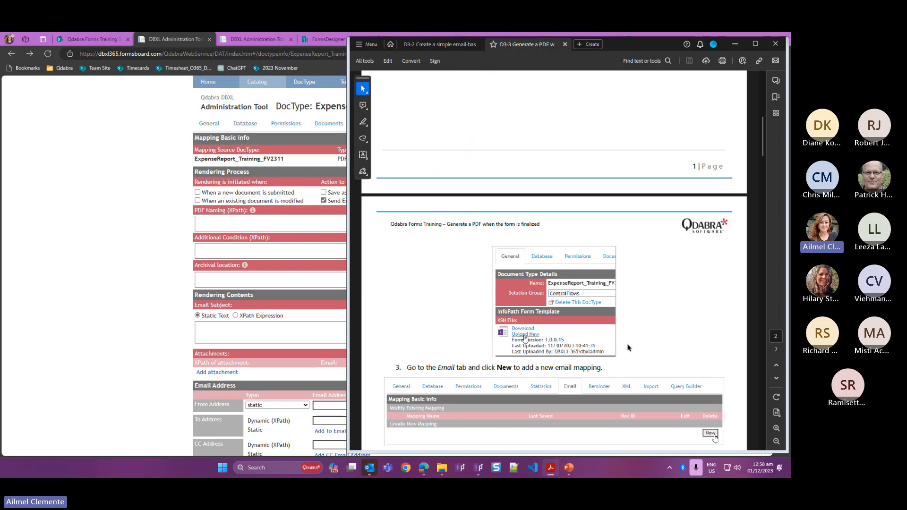
pyautogui.scroll(-3, 627, 347)
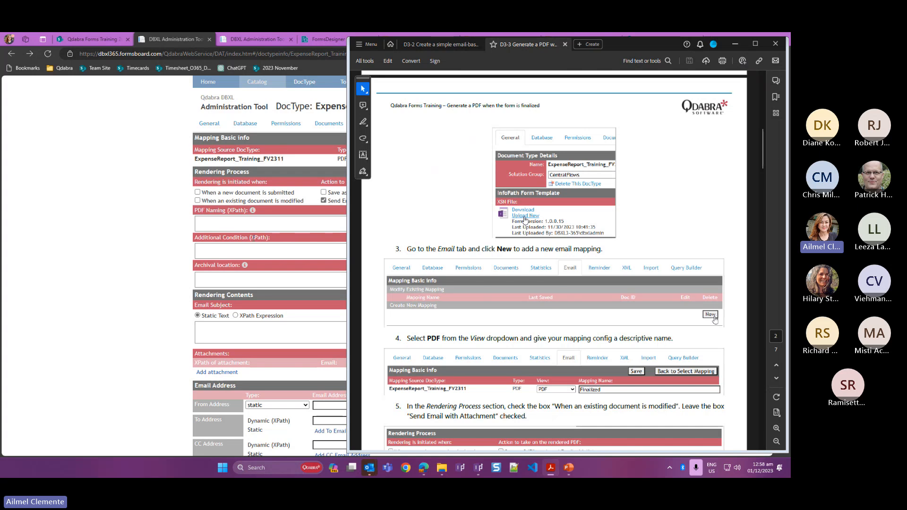
pyautogui.click(261, 228)
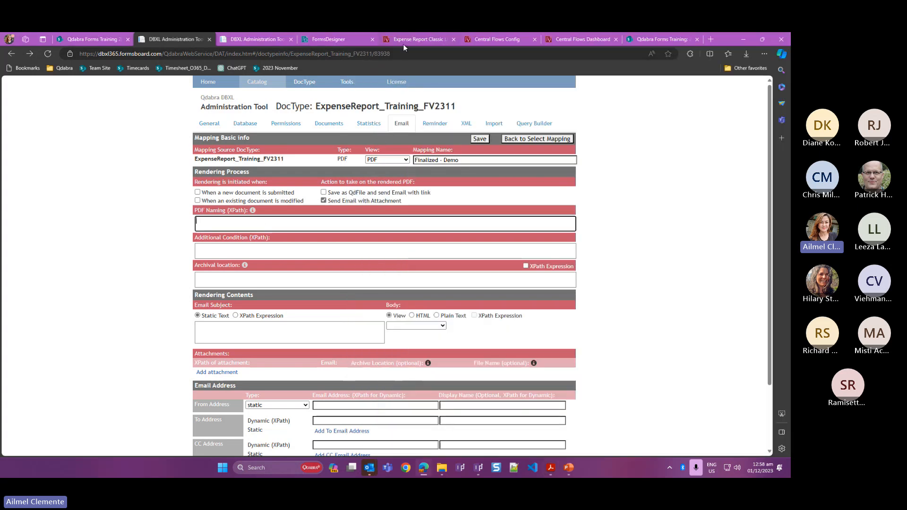
# Type 'Extra stuff' in the form designer, then view ExpenseReport_Training_FV2311's General tab in DBXL
pyautogui.click(350, 41)
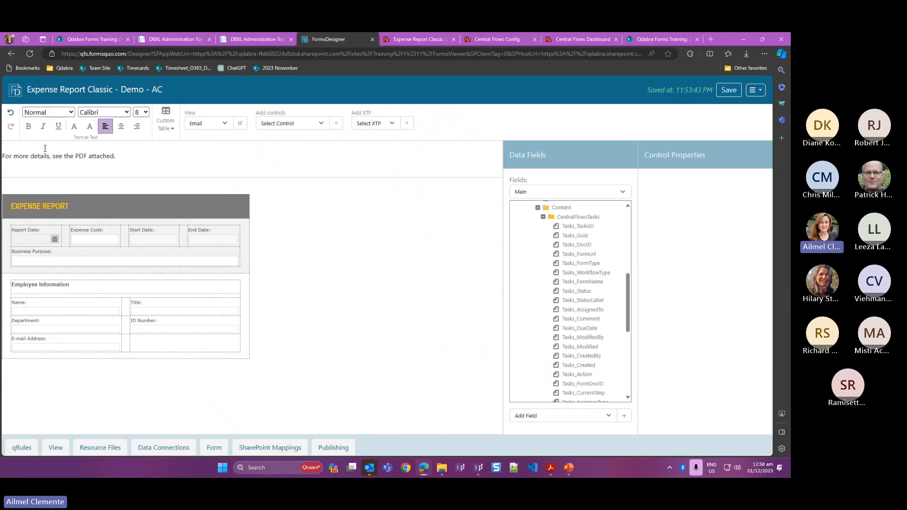
pyautogui.write('Extra stuff')
pyautogui.click(194, 40)
pyautogui.click(223, 125)
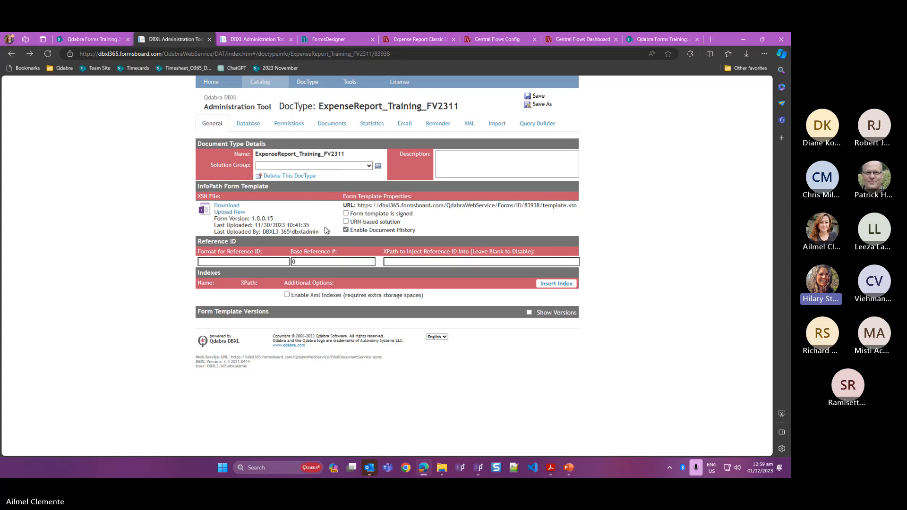
# Keep the PDF view and render the Finalized - Demo mapping only when an existing document is modified
pyautogui.click(401, 126)
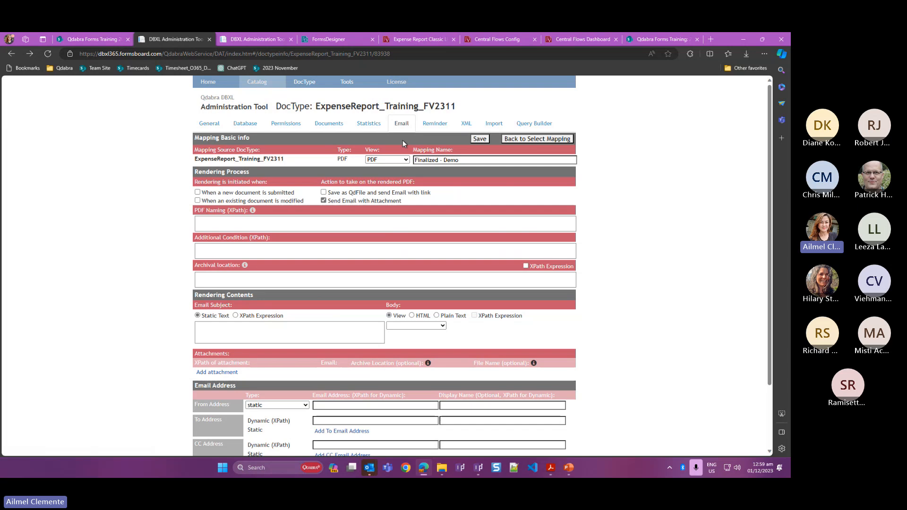
pyautogui.click(391, 161)
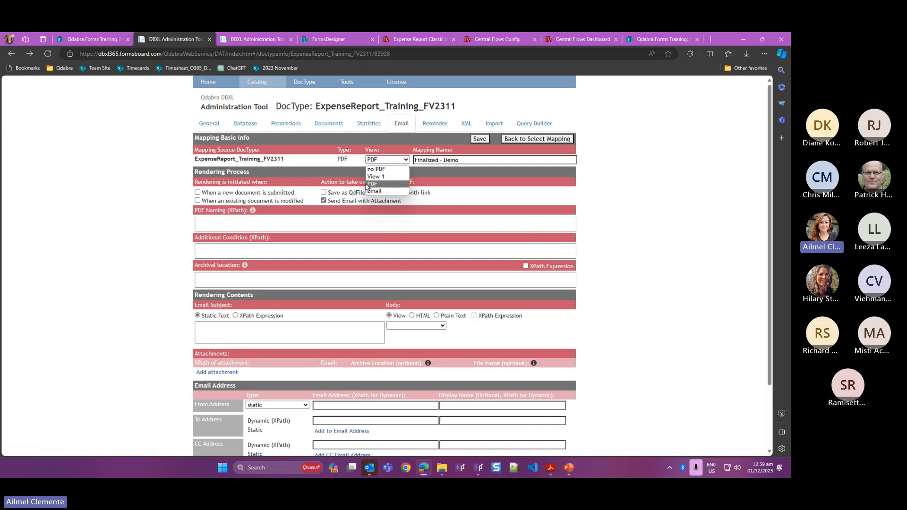
pyautogui.click(393, 185)
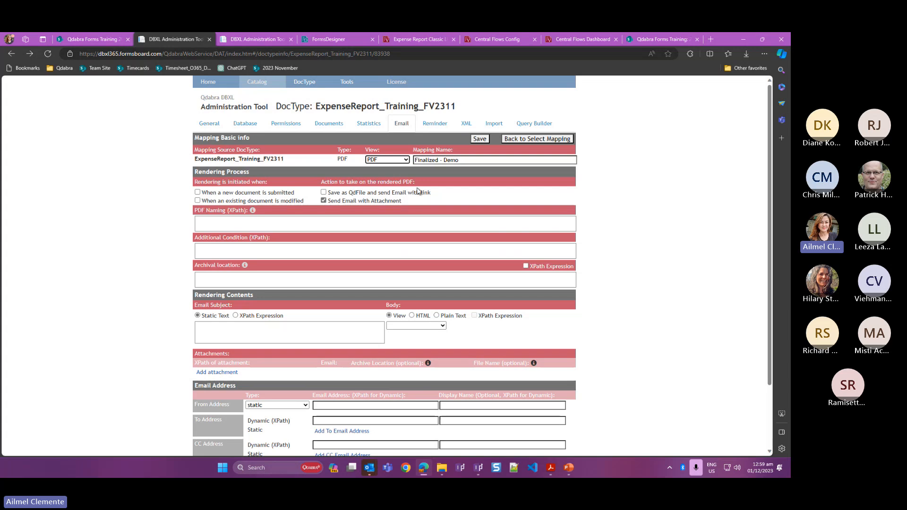
pyautogui.click(198, 193)
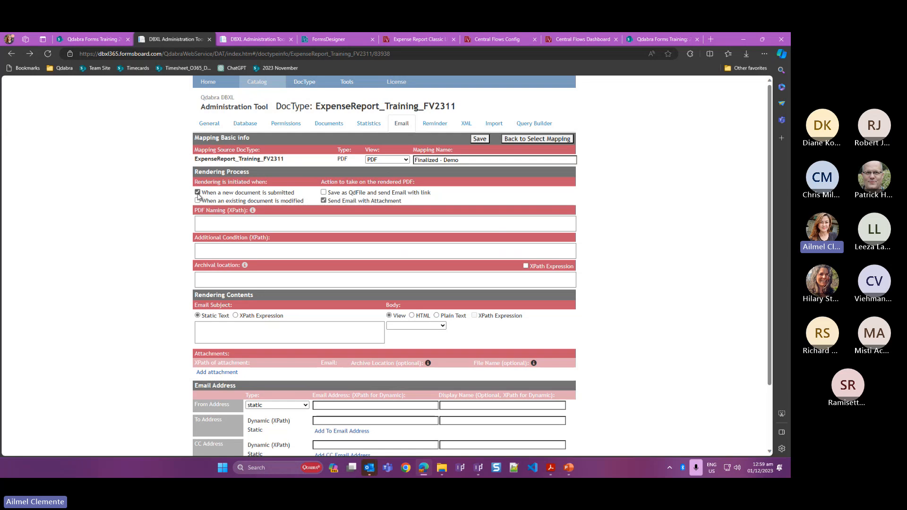
pyautogui.click(198, 193)
pyautogui.click(198, 200)
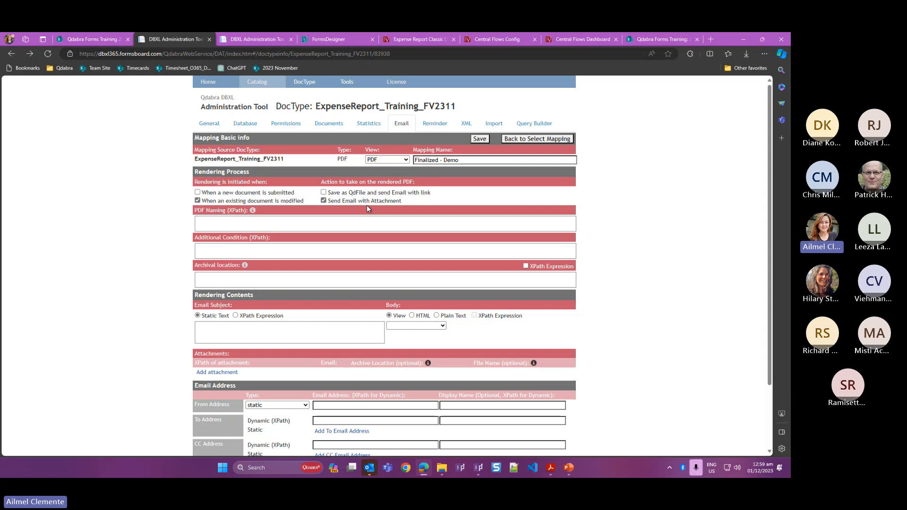
pyautogui.click(343, 227)
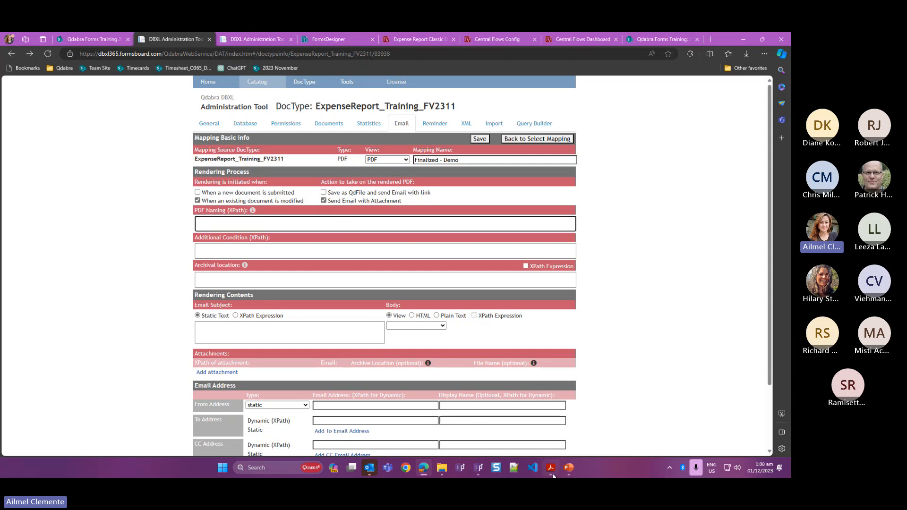
pyautogui.moveTo(553, 476)
# Paste the guide's step 6 my:Tasks_FormName XPath into the mapping's PDF Naming field
pyautogui.click(588, 406)
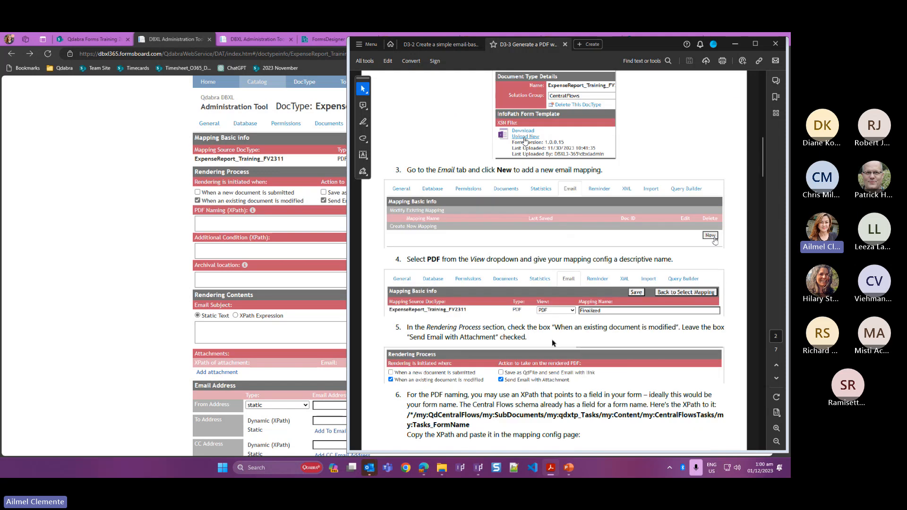
pyautogui.scroll(-2, 552, 343)
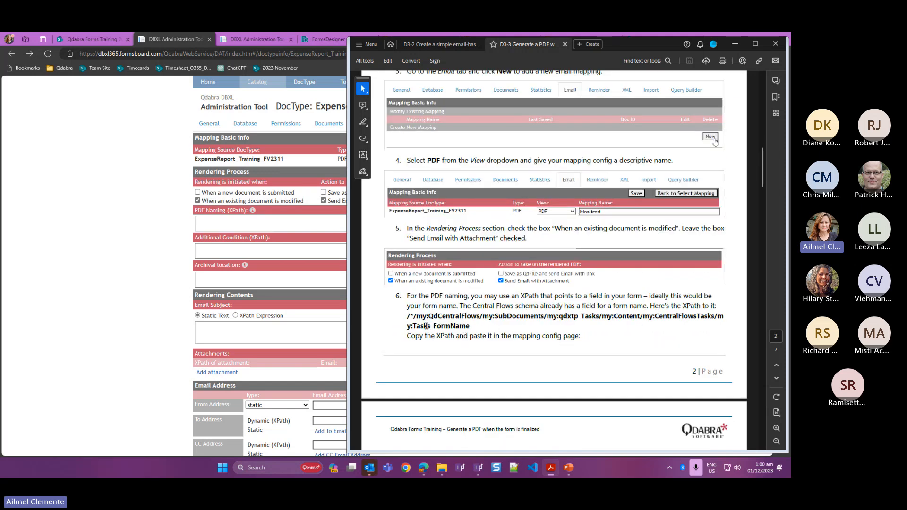
pyautogui.moveTo(404, 316); pyautogui.dragTo(473, 326)
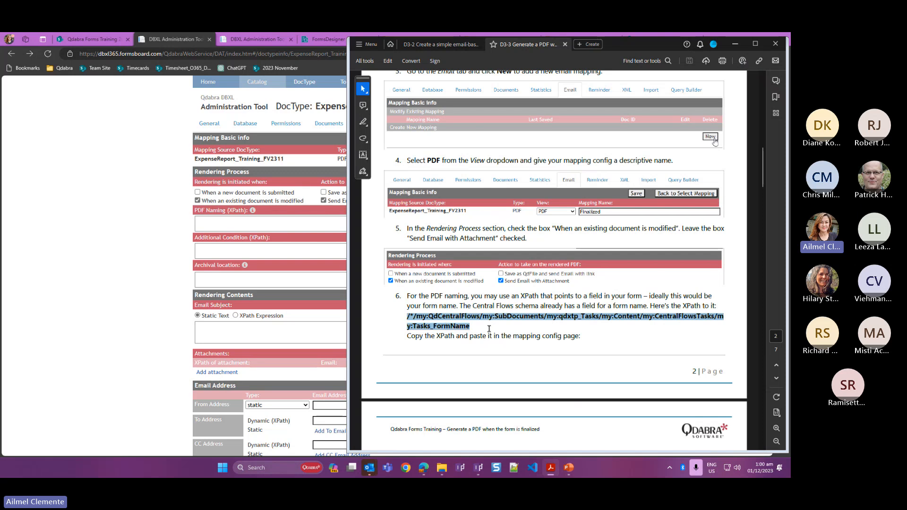
pyautogui.scroll(-2, 493, 328)
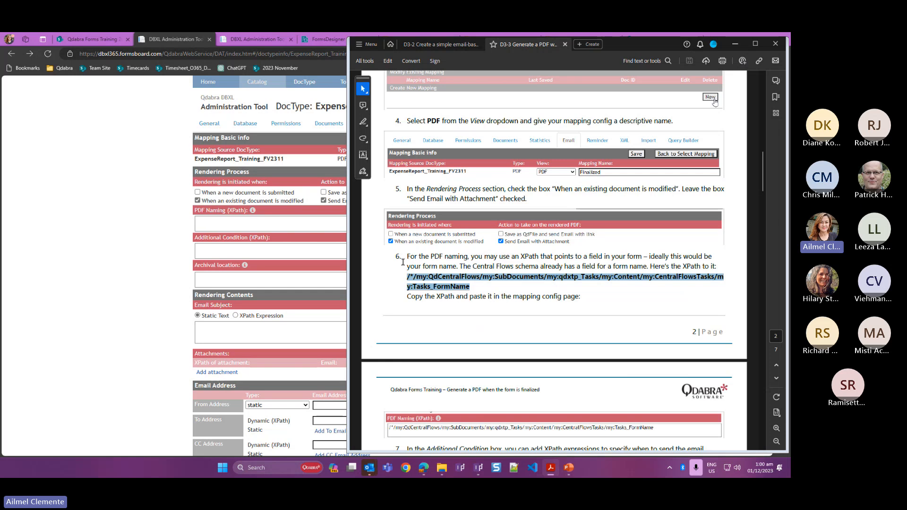
pyautogui.click(219, 223)
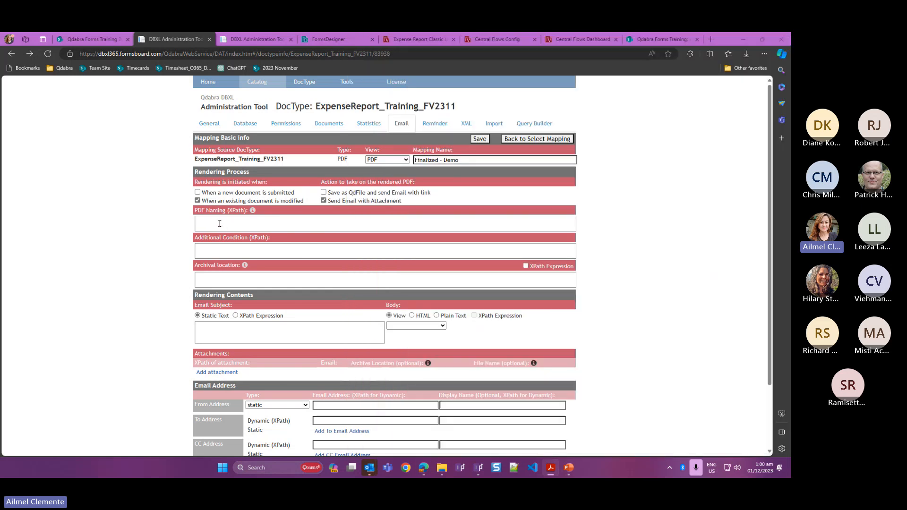
pyautogui.write('/*/my:QdCentralFlows/my:SubDocuments/my:qdxtp_Tasks/my:Content/my:CentralFlowsTasks/my:Tasks_FormName')
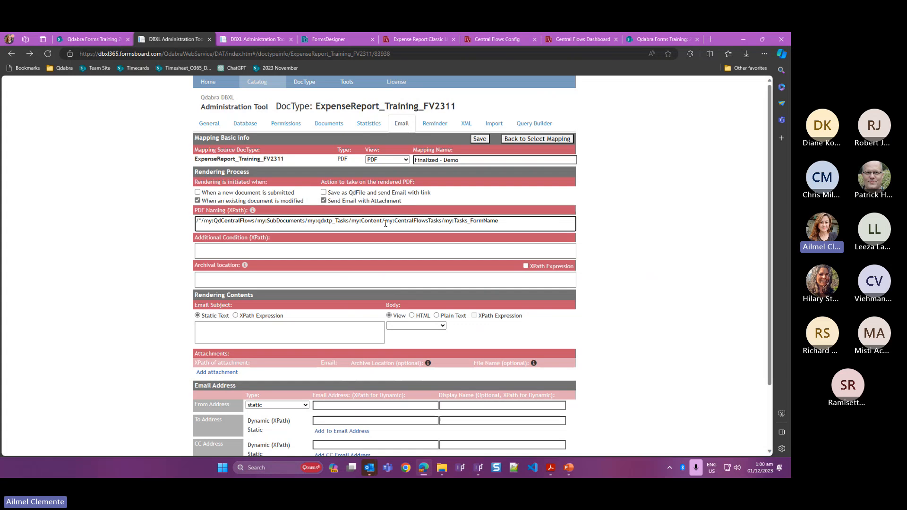
# Move to the Additional Condition field and return to the lab guide
pyautogui.scroll(-2, 435, 235)
pyautogui.scroll(-2, 435, 234)
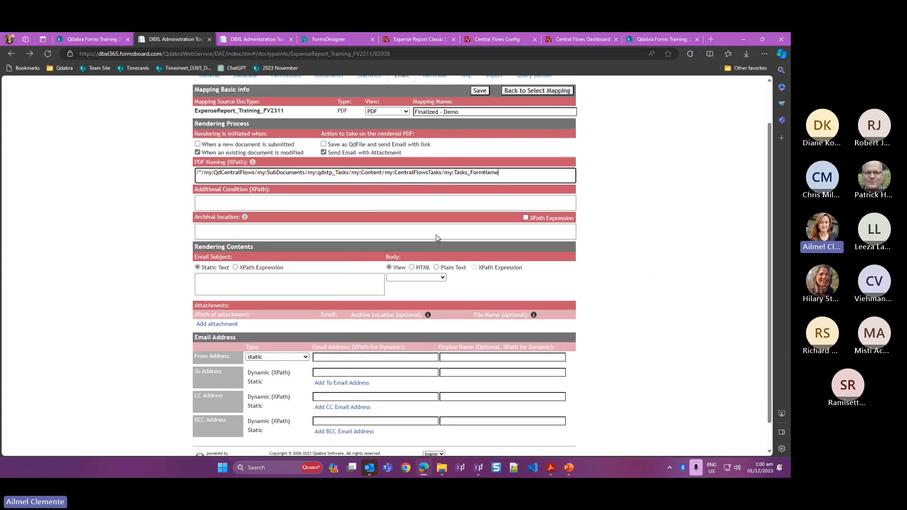
pyautogui.click(256, 193)
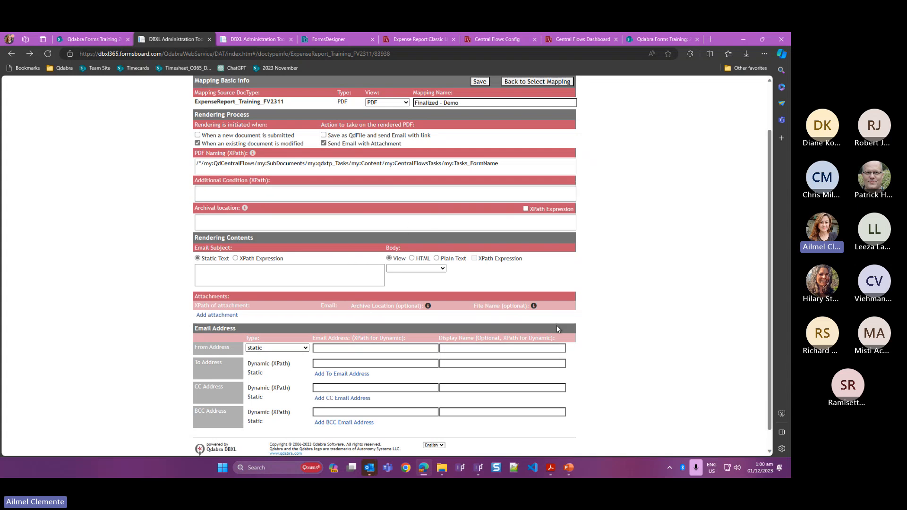
pyautogui.hotkey('alt', 'Tab')
pyautogui.scroll(-2, 562, 338)
pyautogui.scroll(-2, 563, 338)
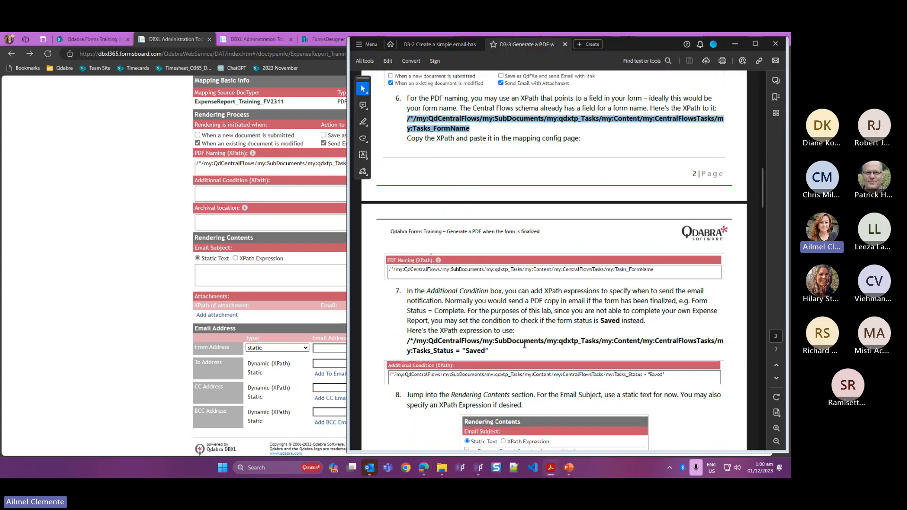
# Set the Additional Condition to the guide's my:Tasks_Status = "Saved" XPath
pyautogui.moveTo(407, 341); pyautogui.dragTo(491, 349)
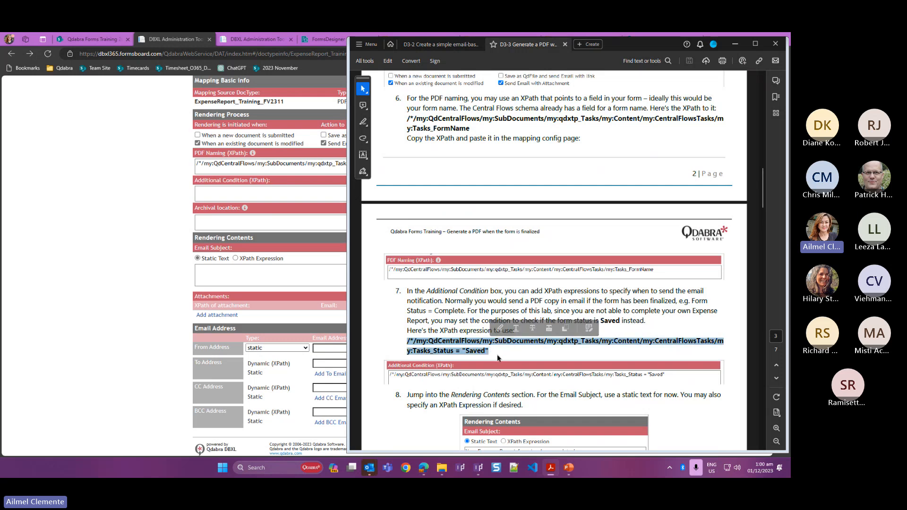
pyautogui.click(439, 353)
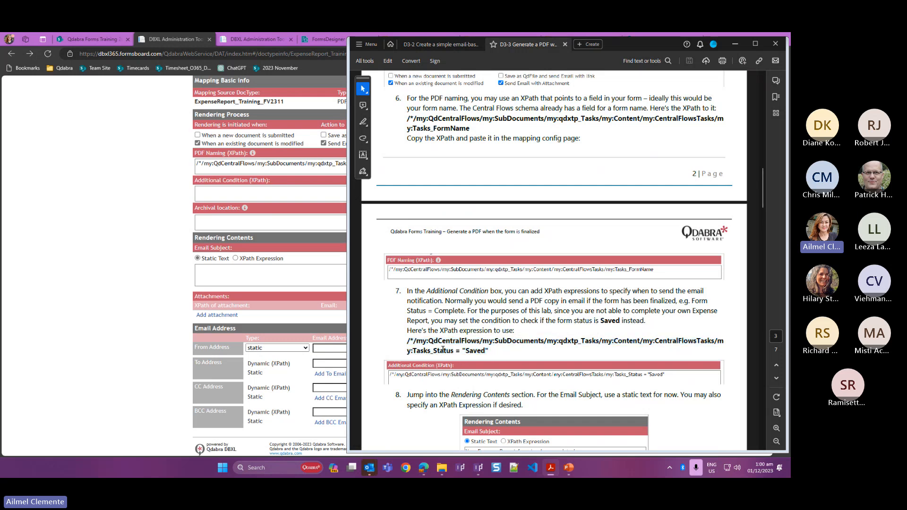
pyautogui.click(244, 189)
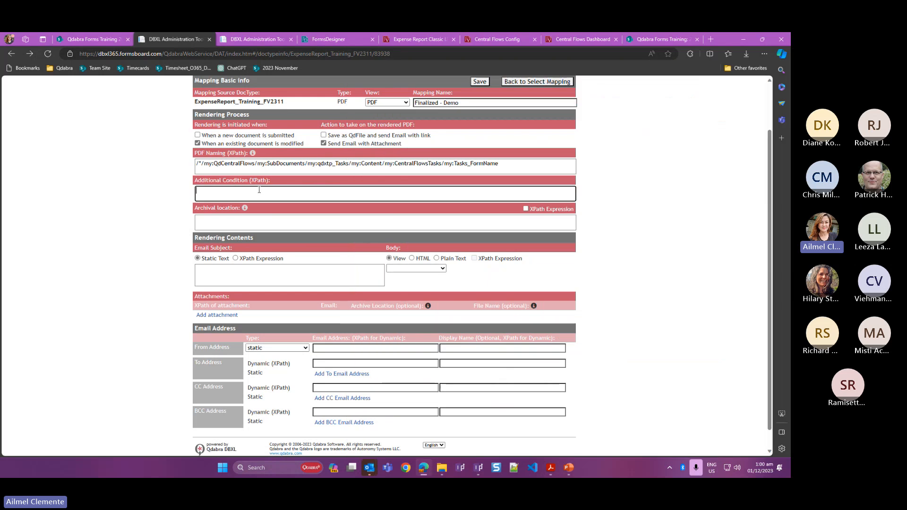
pyautogui.write('/*/my:QdCentralFlows/my:SubDocuments/my:qdxtp_Tasks/my:Content/my:CentralFlowsTasks/my:Tasks_Status = "Saved"')
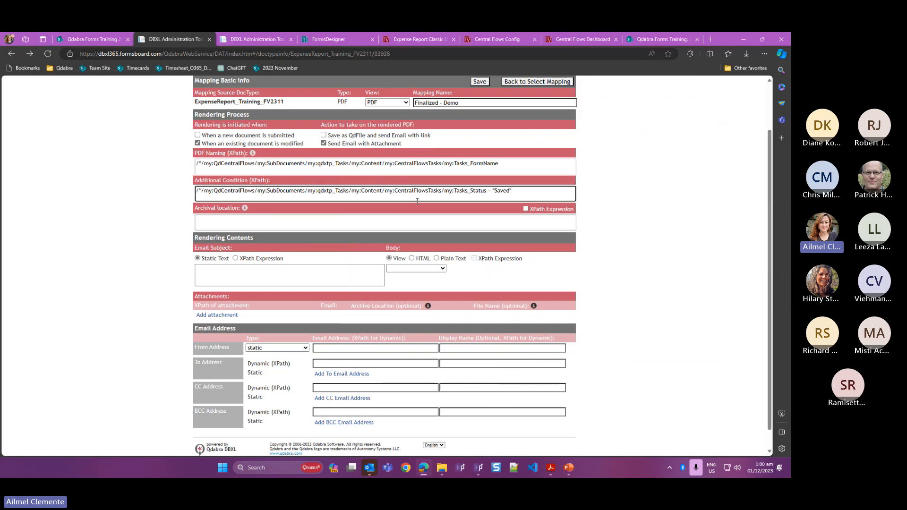
pyautogui.moveTo(447, 193); pyautogui.dragTo(486, 191)
pyautogui.doubleClick(502, 191)
pyautogui.click(521, 187)
# Scroll the lab guide to steps 8–9 and begin filling in the Email Subject
pyautogui.hotkey('alt', 'Tab')
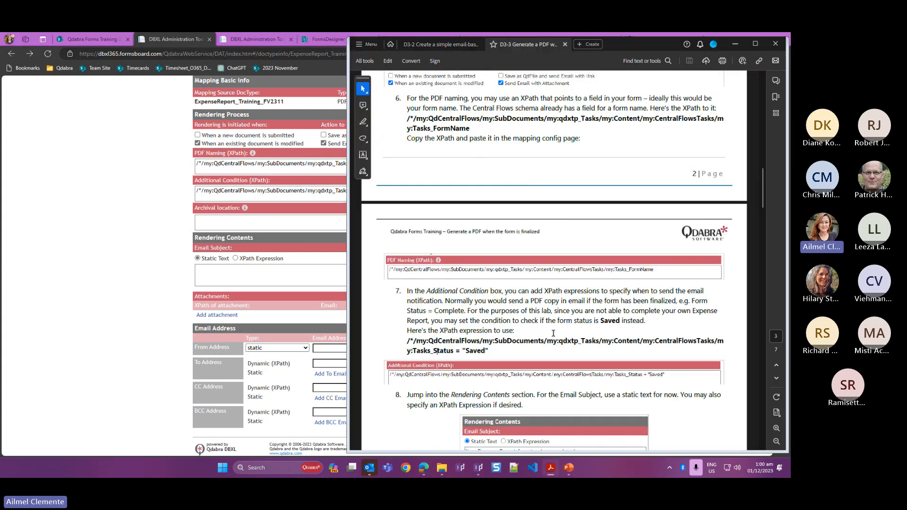
pyautogui.scroll(-4, 551, 335)
pyautogui.scroll(-1, 550, 339)
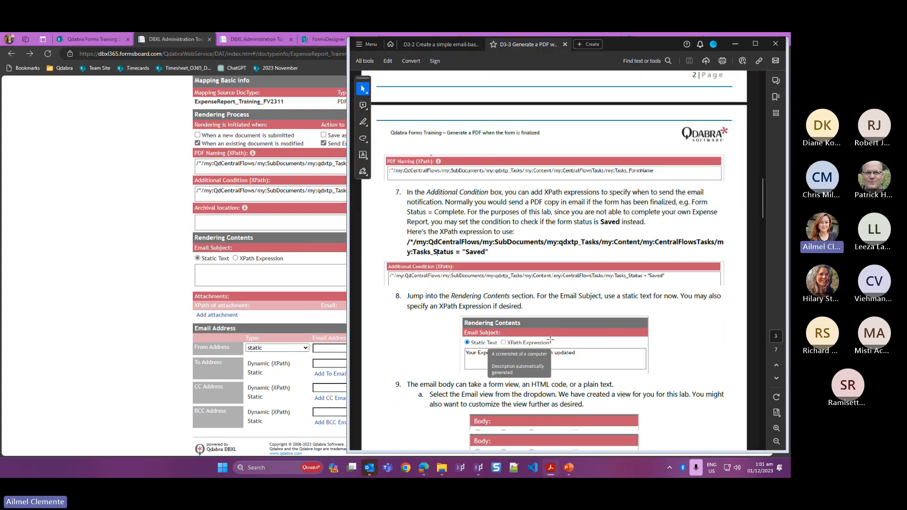
pyautogui.scroll(-1, 442, 315)
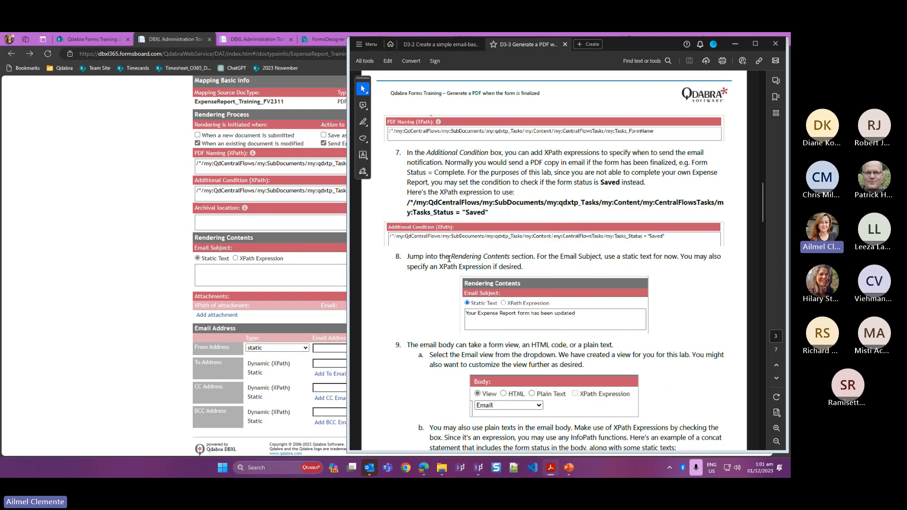
pyautogui.scroll(-1, 485, 263)
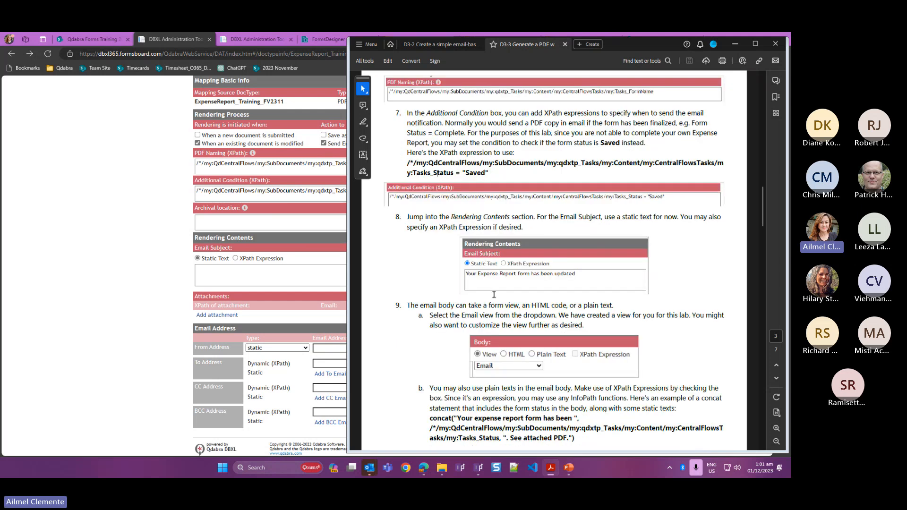
pyautogui.scroll(-1, 494, 294)
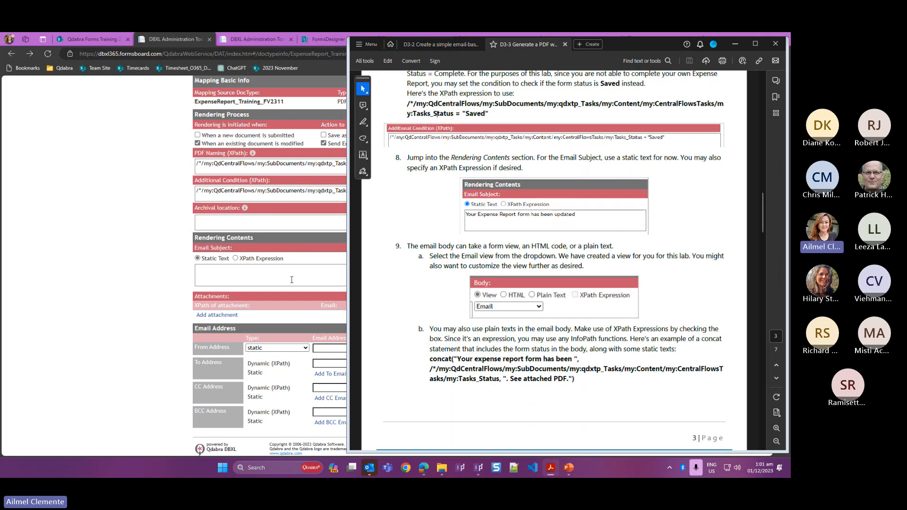
pyautogui.click(292, 279)
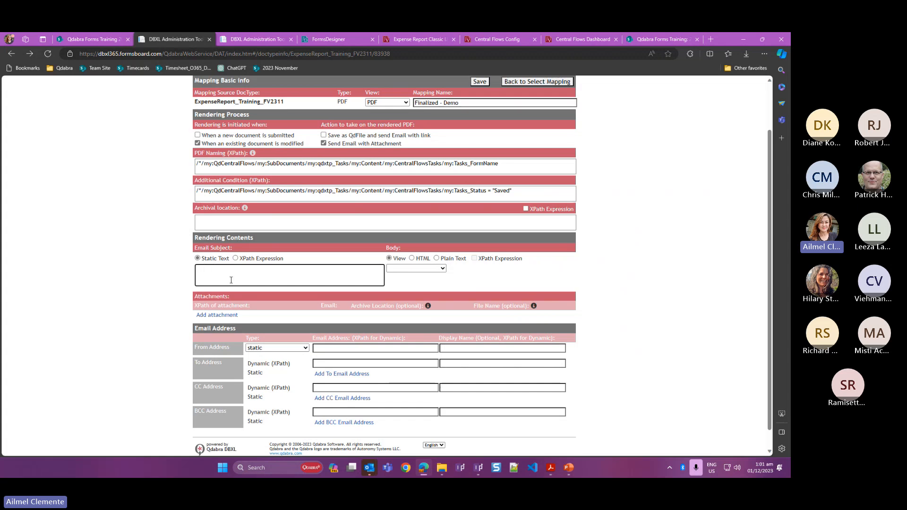
# Enter the Email Subject 'Your Expense Report has been update' and set the Body to Plain Text
pyautogui.write('Your Expense Report has been update')
pyautogui.click(414, 271)
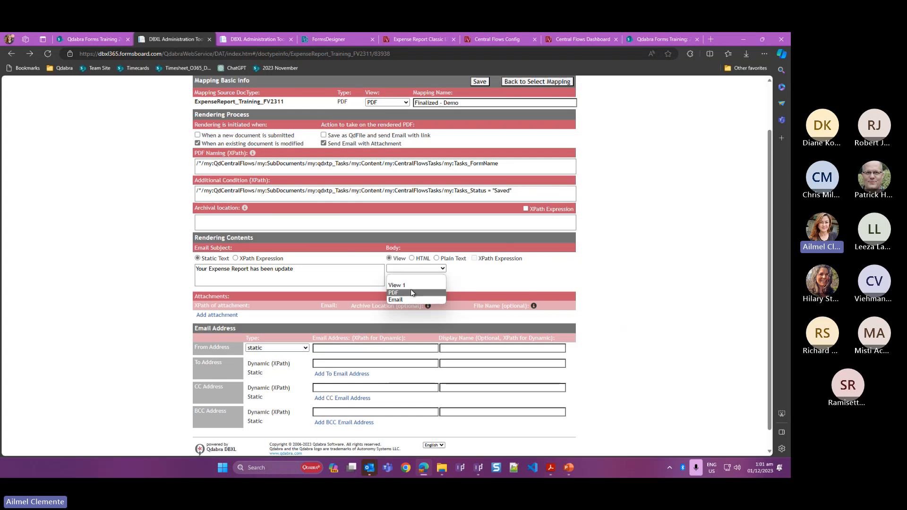
pyautogui.click(436, 258)
pyautogui.click(450, 271)
# Copy the subject text into the Body, tick XPath Expression, and return to the D3-3 guide
pyautogui.click(350, 278)
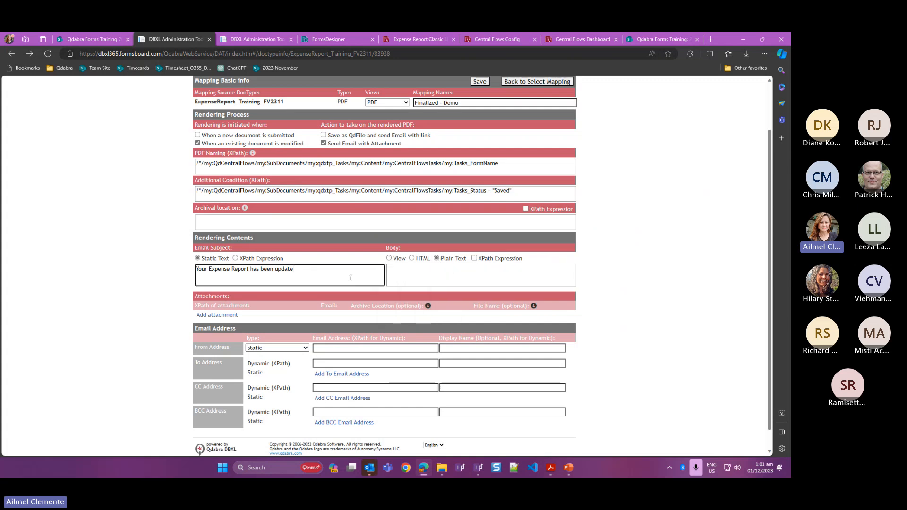
pyautogui.hotkey('ctrl', 'a')
pyautogui.hotkey('ctrl', 'c')
pyautogui.click(434, 278)
pyautogui.hotkey('ctrl', 'v')
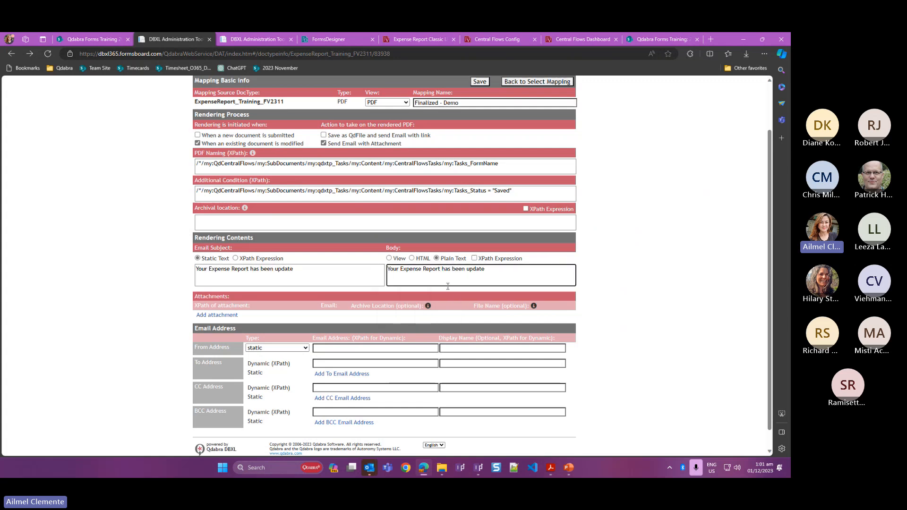
pyautogui.click(474, 258)
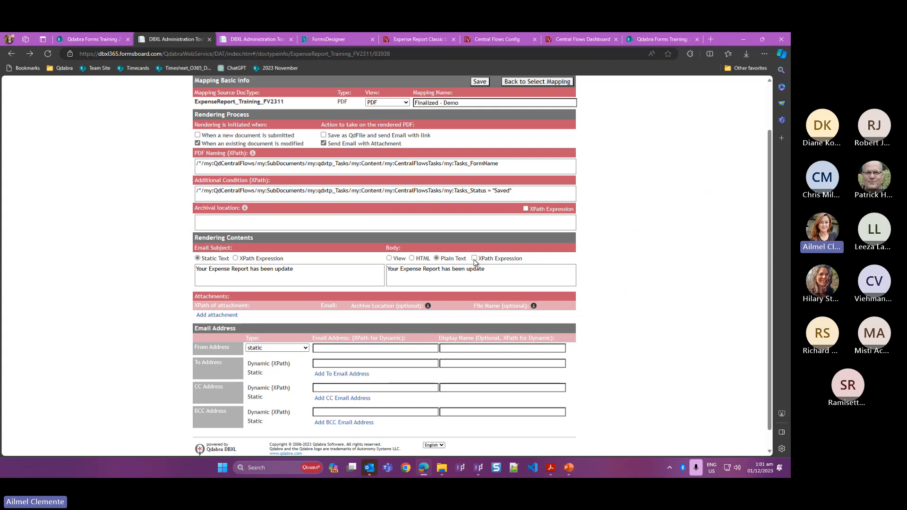
pyautogui.click(449, 272)
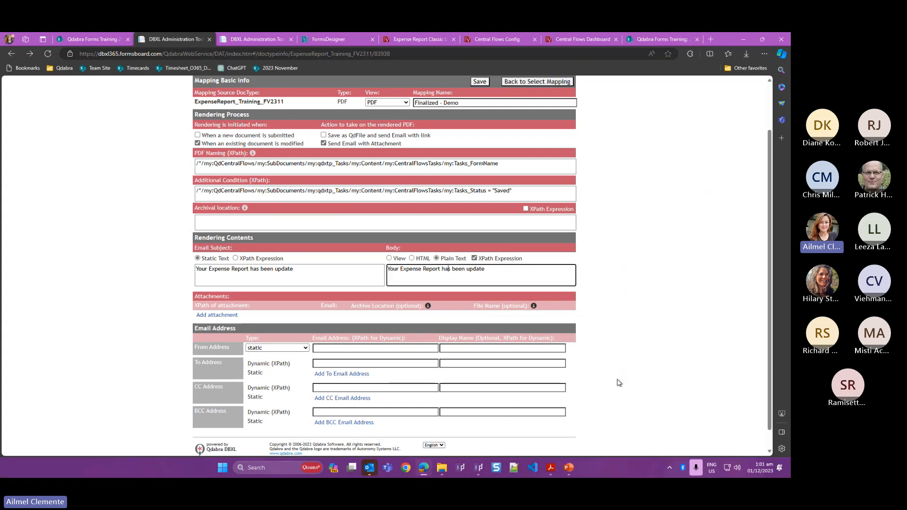
pyautogui.click(552, 469)
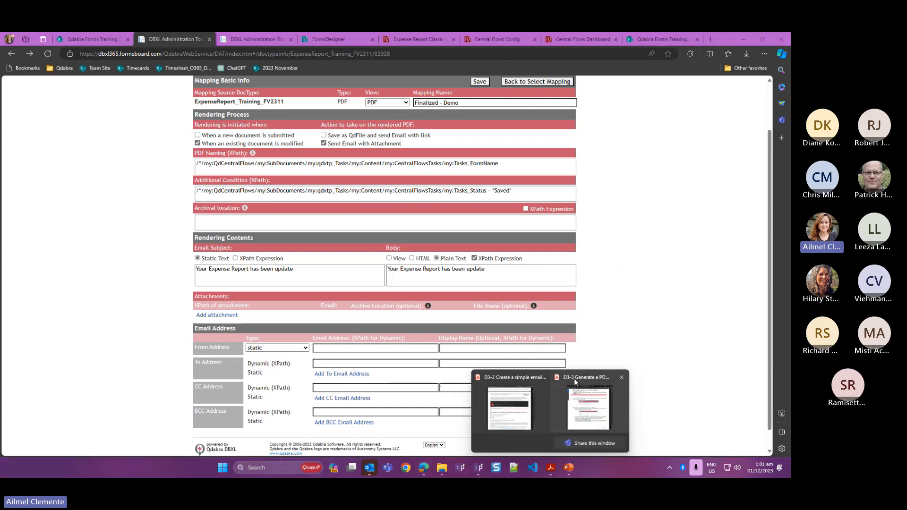
pyautogui.click(588, 407)
# Select the step 9b concat(...) body expression in the D3-3 guide, then return to the mapping page
pyautogui.scroll(-2, 560, 321)
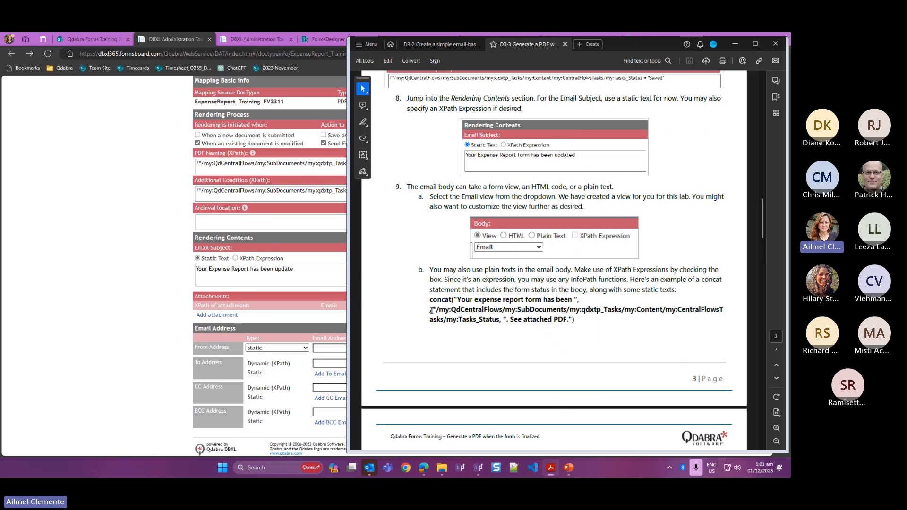
pyautogui.moveTo(429, 299); pyautogui.dragTo(577, 320)
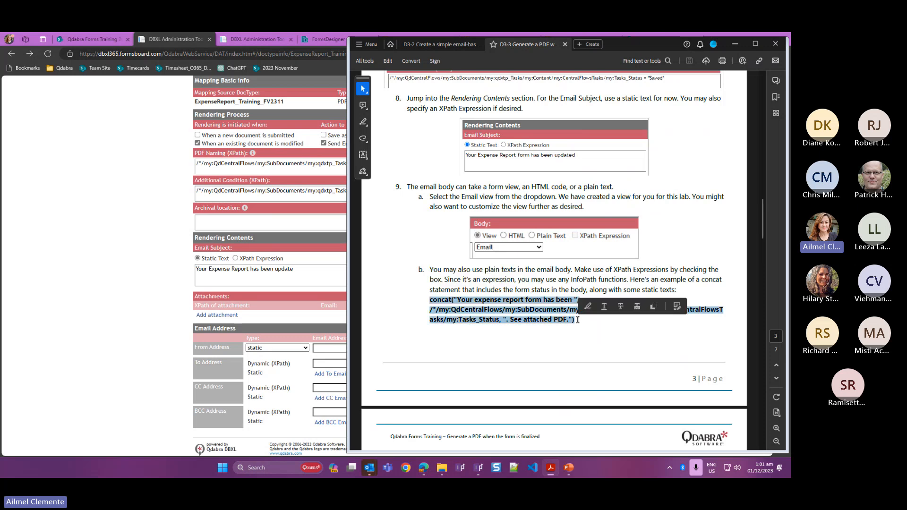
pyautogui.click(566, 347)
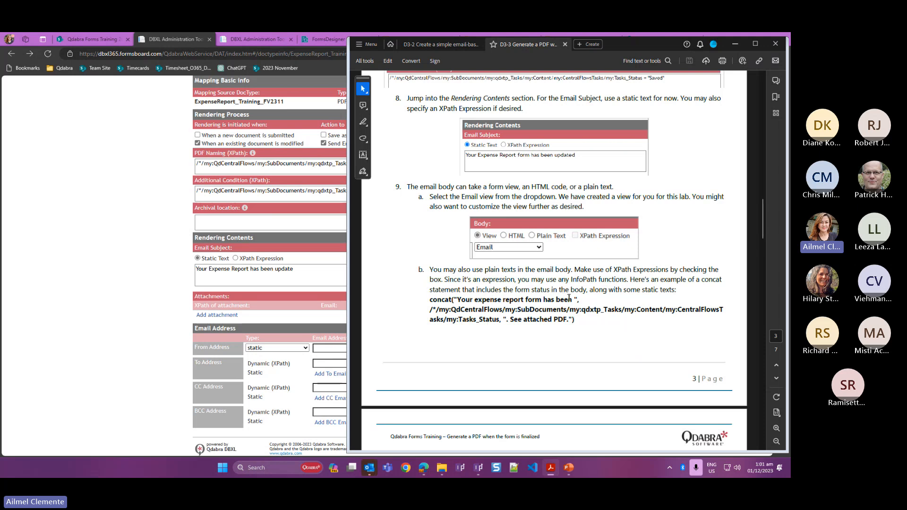
pyautogui.moveTo(462, 319); pyautogui.dragTo(492, 324)
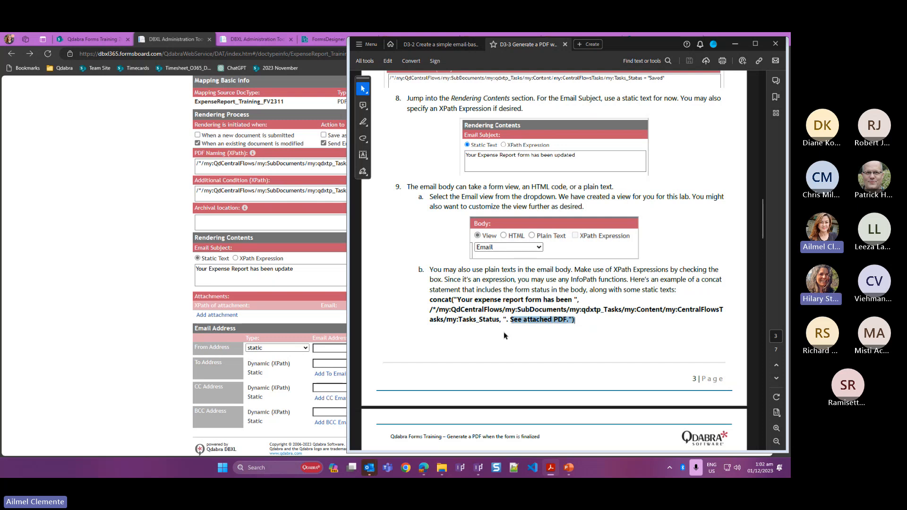
pyautogui.hotkey('alt', 'Tab')
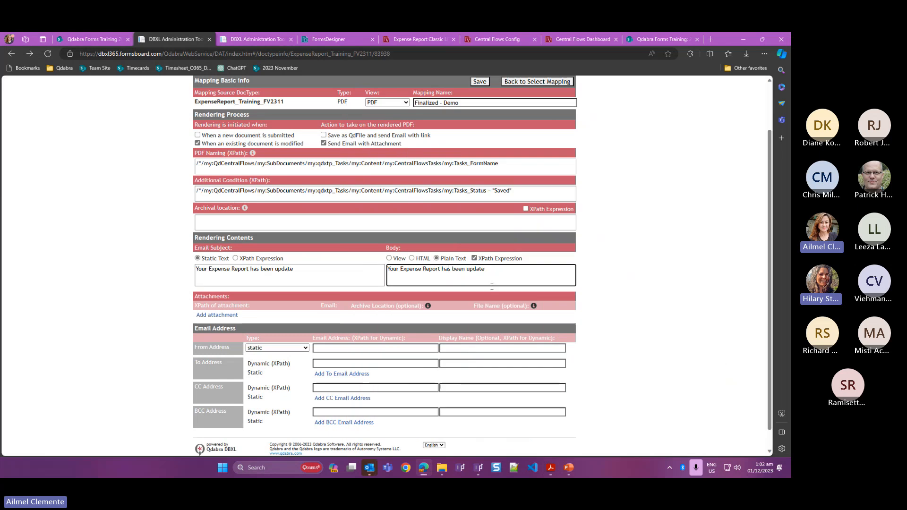
# Replace the pasted concat Body expression with the View option set to the form's Email view
pyautogui.hotkey('ctrl', 'a')
pyautogui.write('concat("Your expense report form has been ", /*/my:QdCentralFlows/my:SubDocuments/my:qdxtp_Tasks/my:Content/my:CentralFlowsTasks/my:Tasks_Status, ". See attached PDF.")')
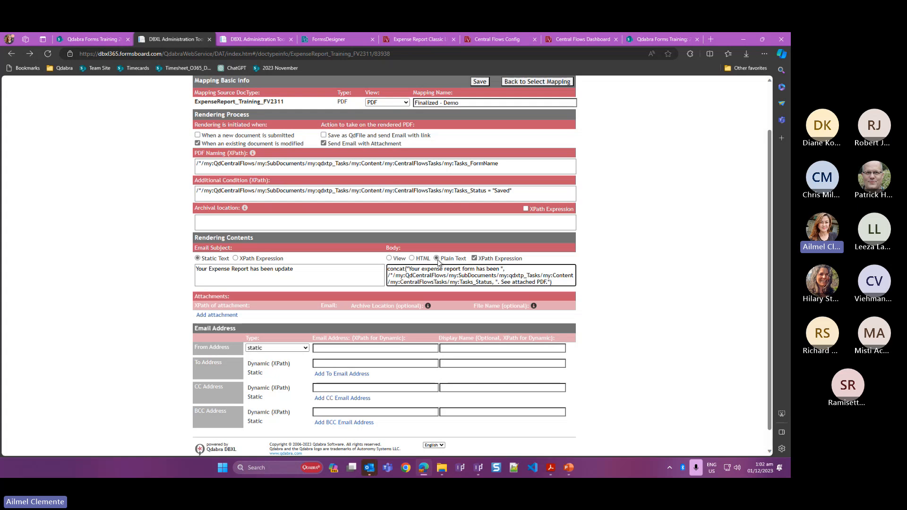
pyautogui.click(390, 261)
pyautogui.click(390, 259)
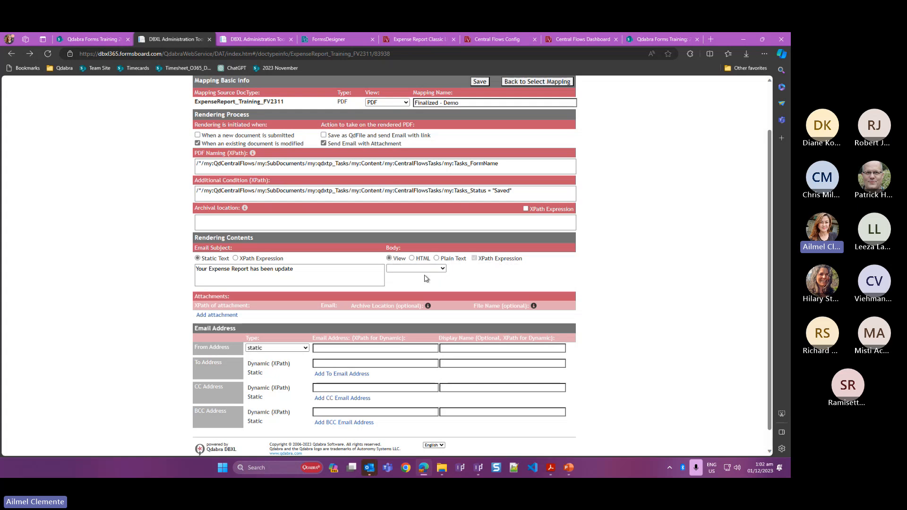
pyautogui.click(416, 268)
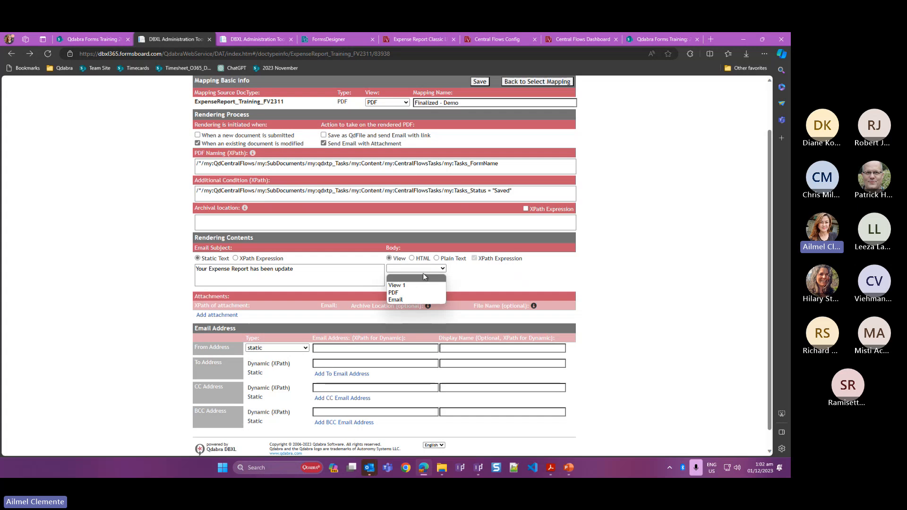
pyautogui.click(418, 302)
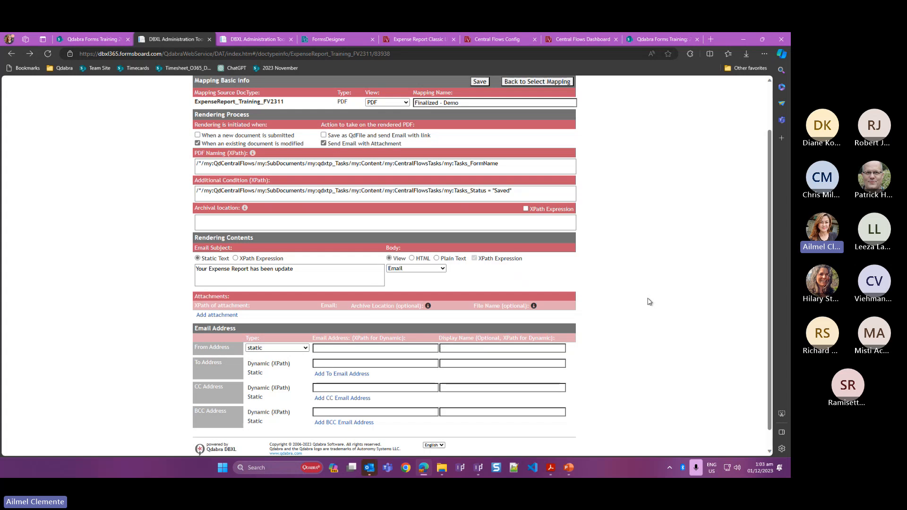
pyautogui.scroll(-1, 648, 307)
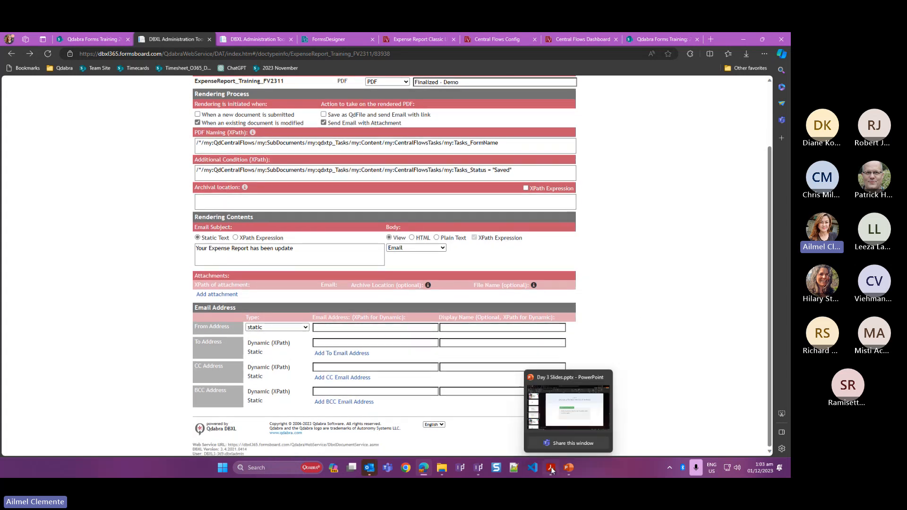
pyautogui.moveTo(551, 468)
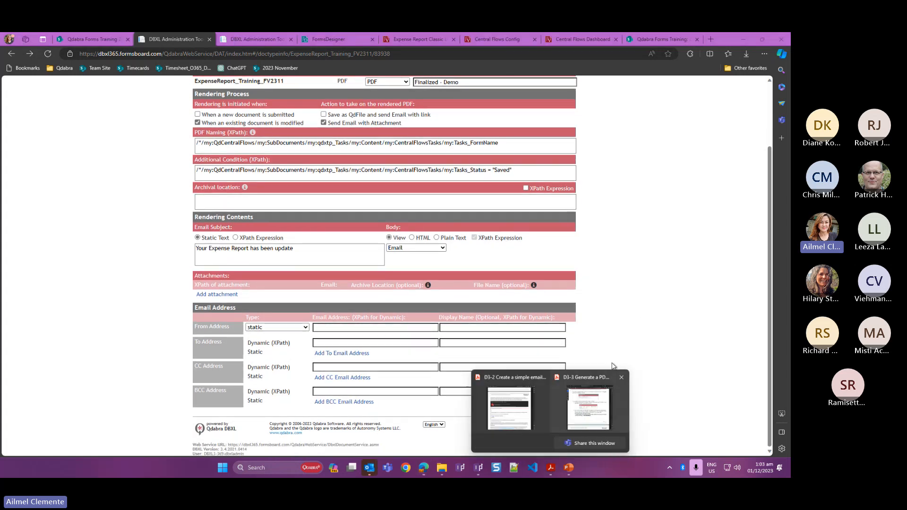
pyautogui.click(590, 392)
pyautogui.scroll(-1, 536, 279)
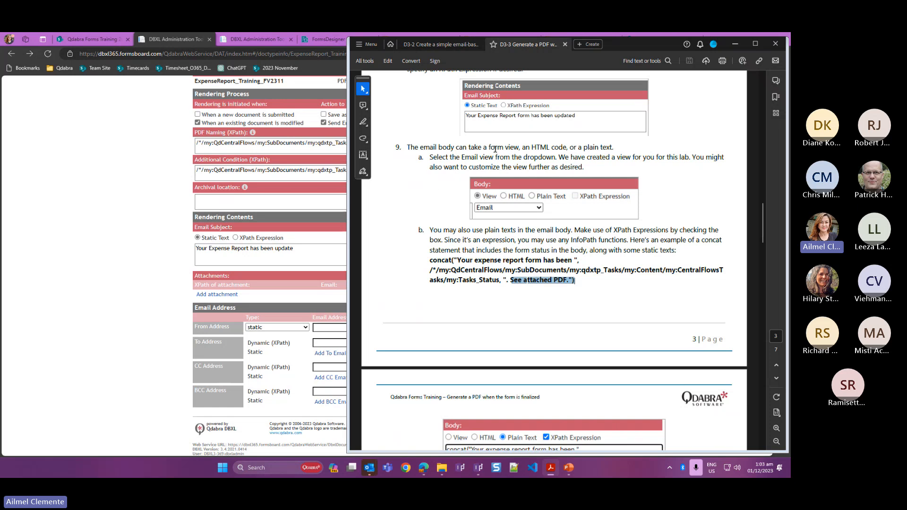
pyautogui.scroll(-3, 482, 293)
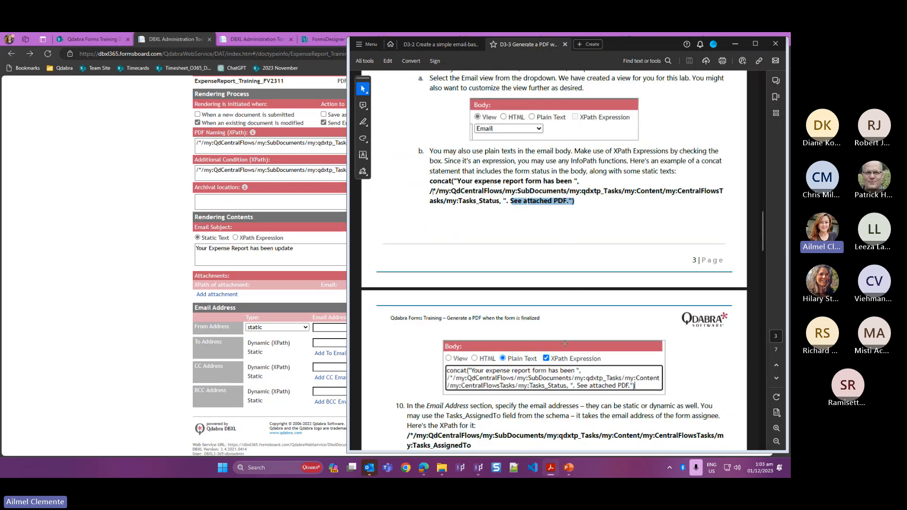
pyautogui.scroll(-3, 578, 316)
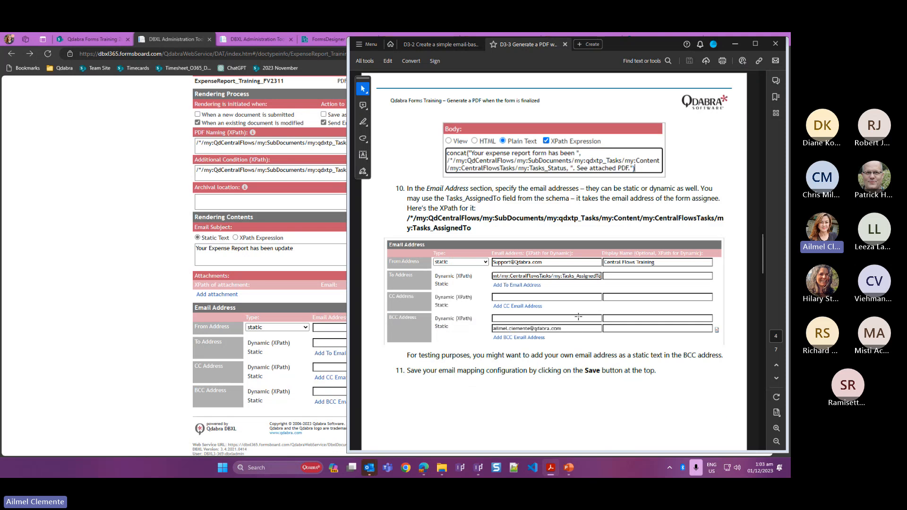
pyautogui.scroll(-1, 551, 235)
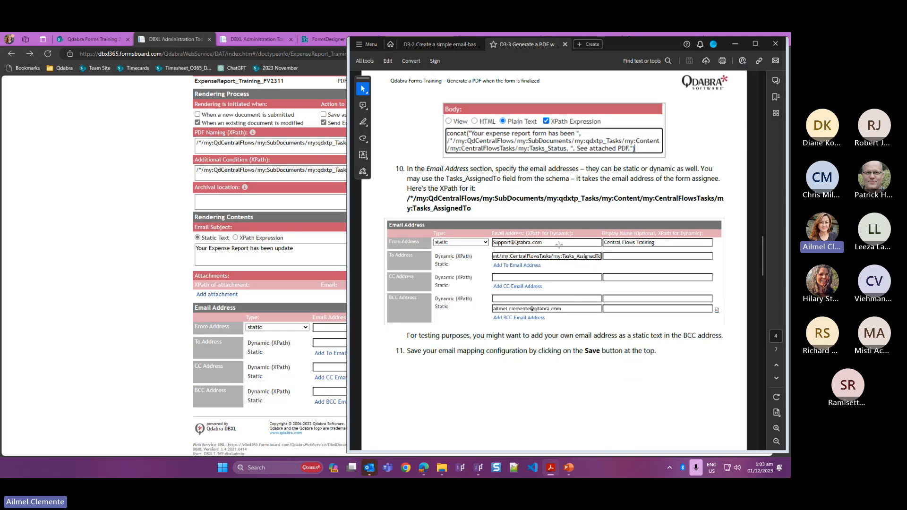
pyautogui.click(108, 384)
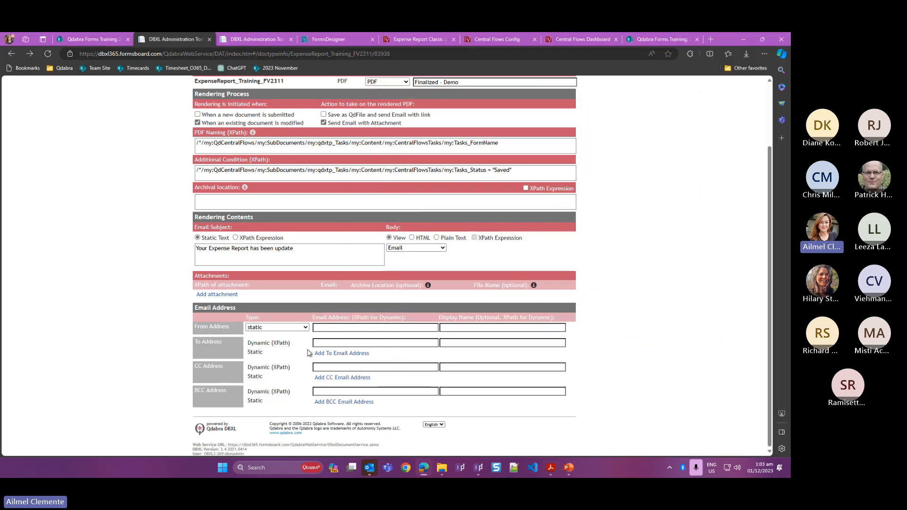
# Set the From Address to the Qdabra support e-mail with display name 'Central Flows Training'
pyautogui.click(335, 329)
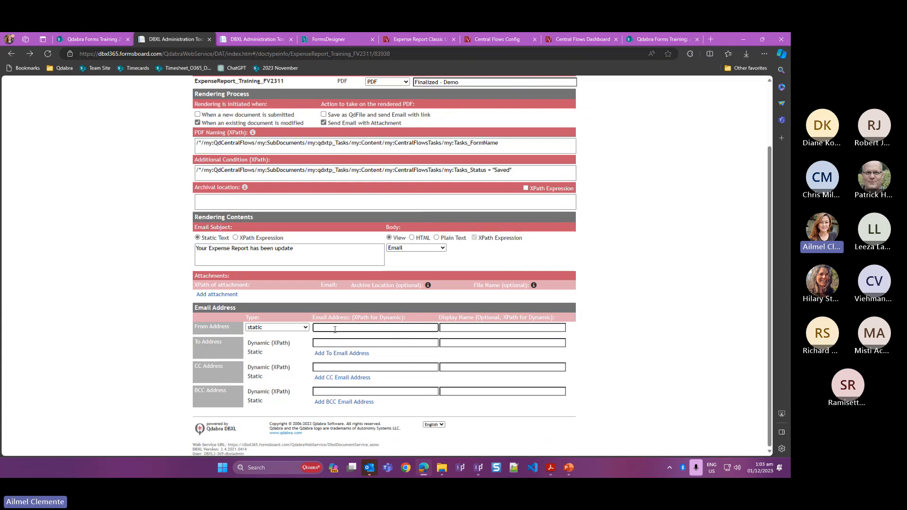
pyautogui.press('Tab')
pyautogui.write('C')
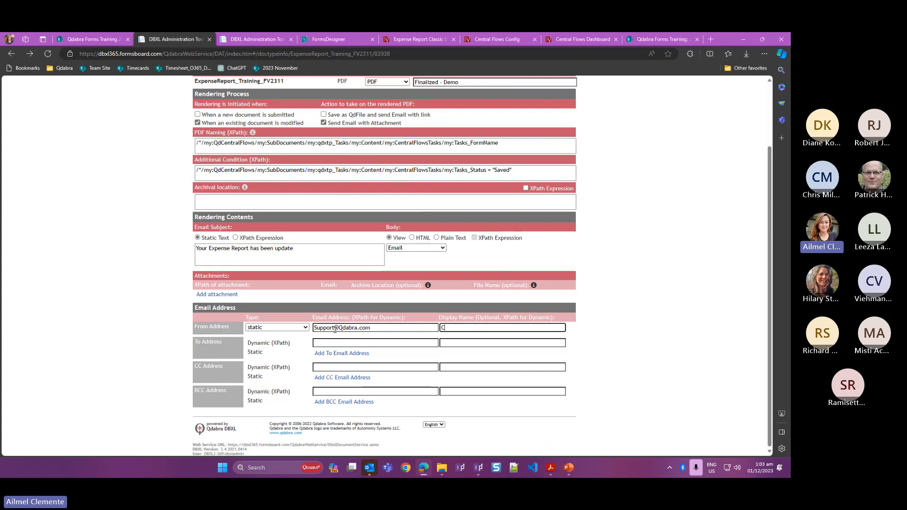
pyautogui.write('entral Flows Teaining')
pyautogui.moveTo(252, 353); pyautogui.dragTo(290, 356)
pyautogui.click(252, 354)
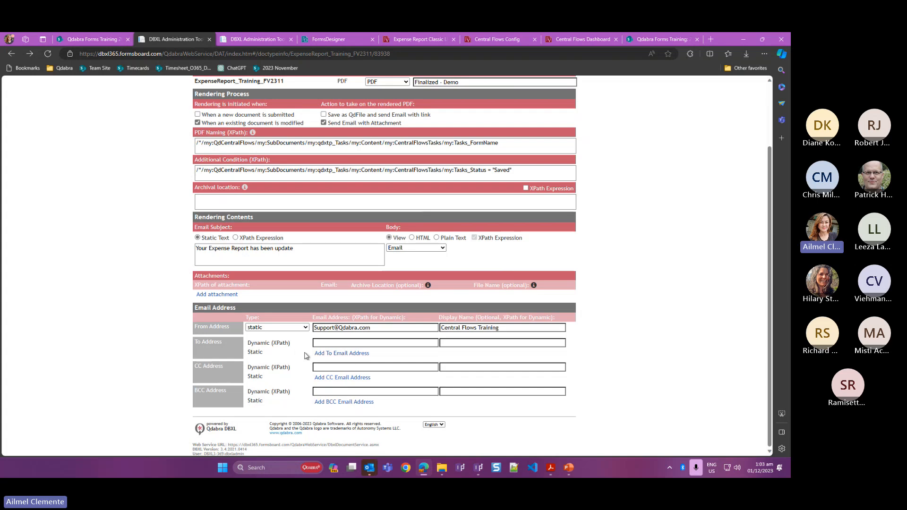
# Add a static To Address row and clear the dynamic recipient field
pyautogui.click(343, 354)
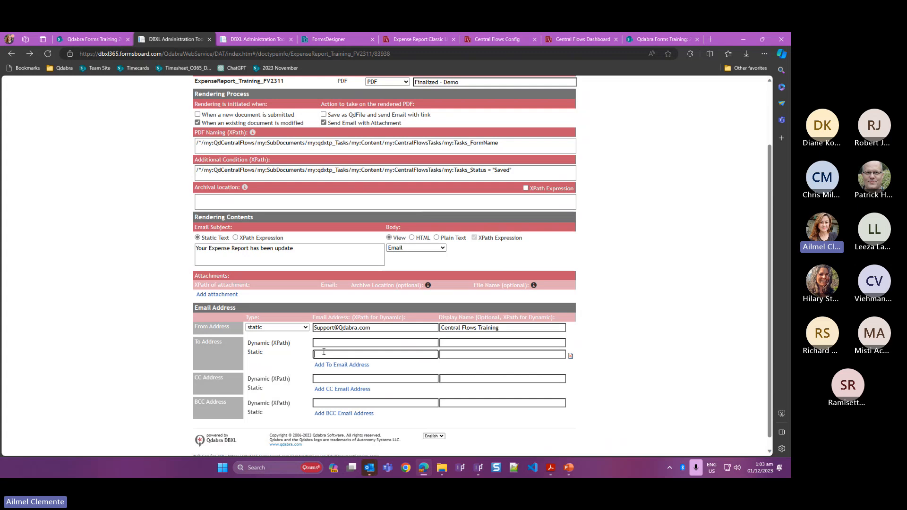
pyautogui.click(290, 355)
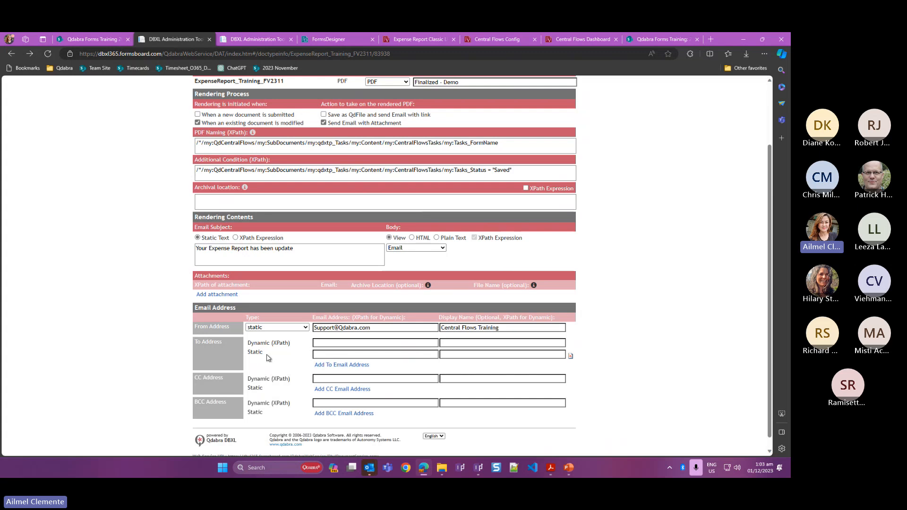
pyautogui.click(323, 353)
pyautogui.click(323, 343)
pyautogui.hotkey('ctrl', 'a')
pyautogui.press('BackSpace')
# Copy the Tasks_AssignedTo XPath from the lab guide into the Dynamic (XPath) To Address field
pyautogui.hotkey('alt', 'Tab')
pyautogui.scroll(-7, 479, 375)
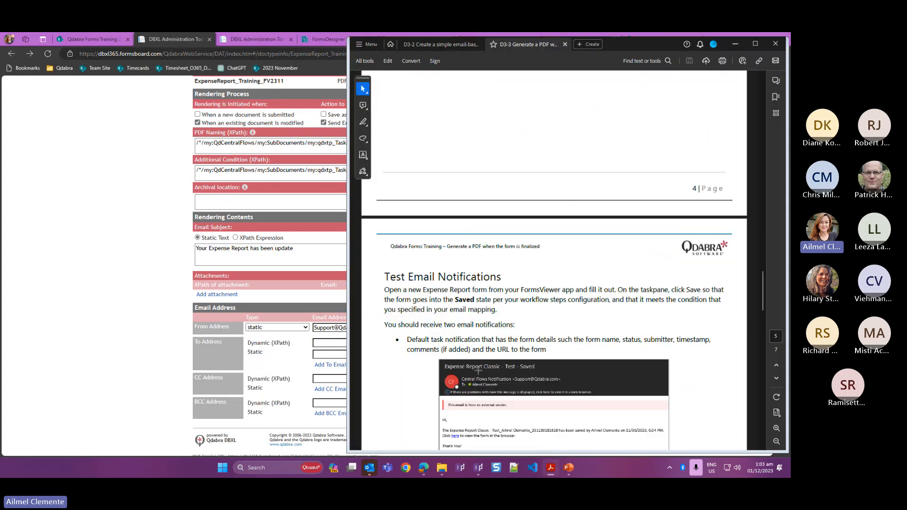
pyautogui.scroll(6, 478, 371)
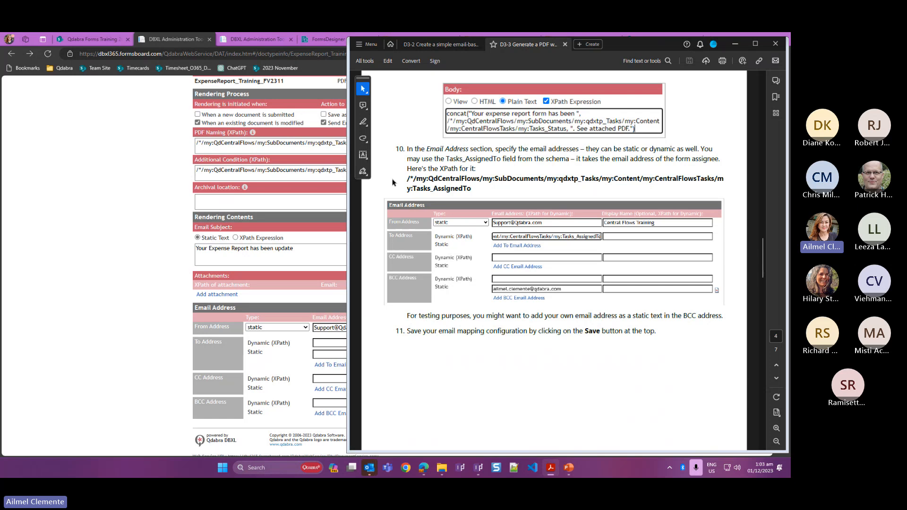
pyautogui.moveTo(409, 179); pyautogui.dragTo(474, 183)
pyautogui.click(438, 187)
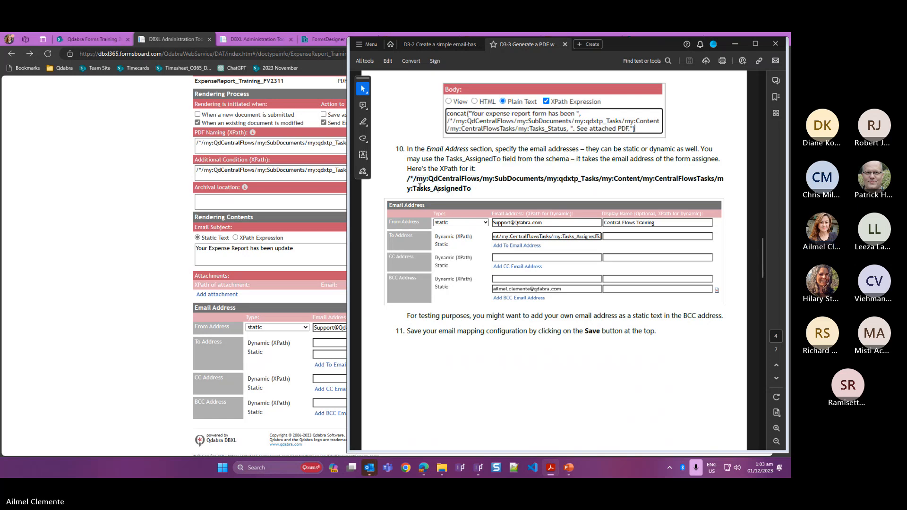
pyautogui.moveTo(407, 178); pyautogui.dragTo(475, 189)
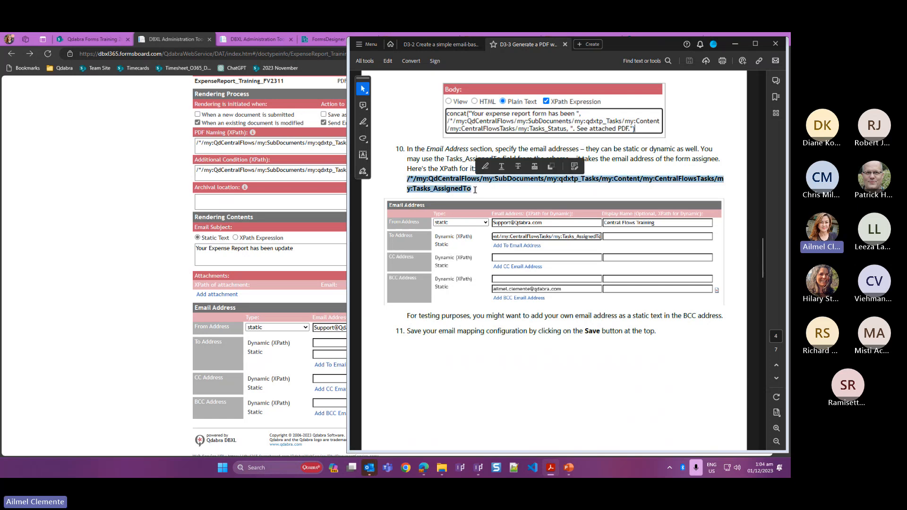
pyautogui.click(329, 342)
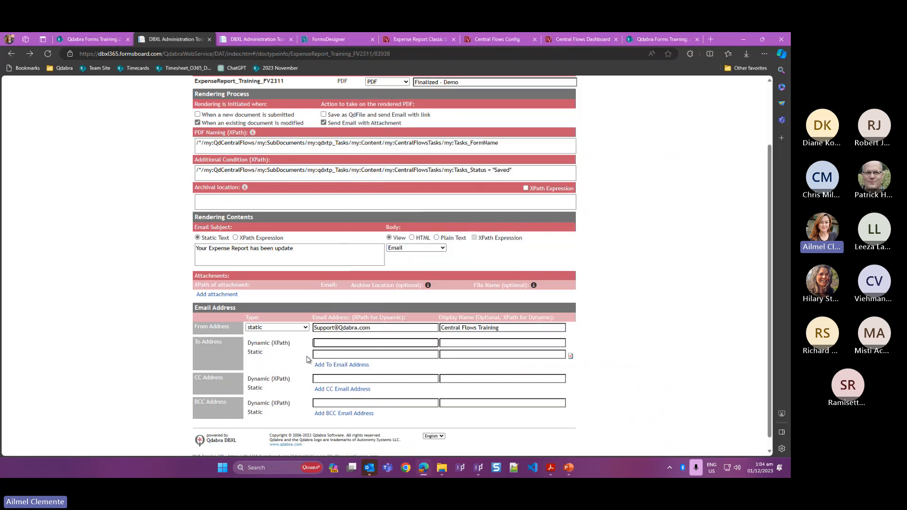
pyautogui.write('/*/my:QdCentralFlows/my:SubDocuments/my:qdxtp_Tasks/my:Content/my:CentralFlowsTasks/my:Tasks_AssignedTo')
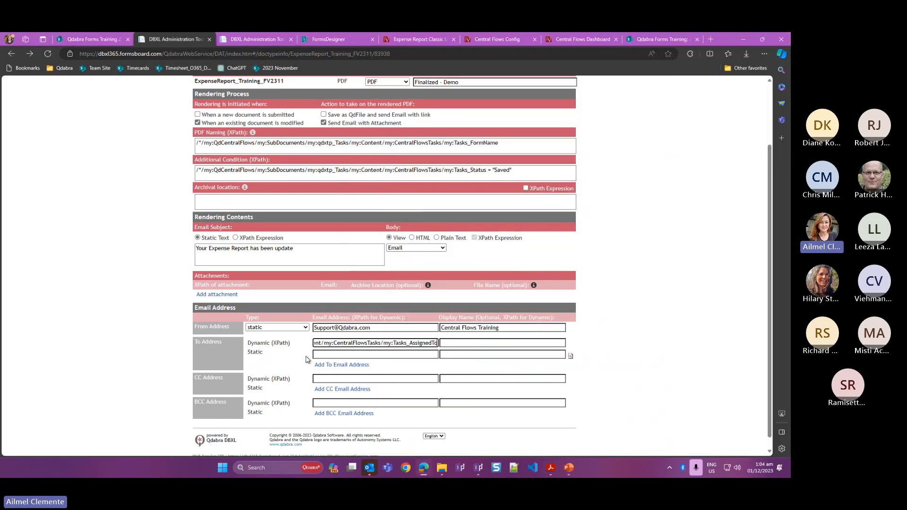
pyautogui.click(348, 354)
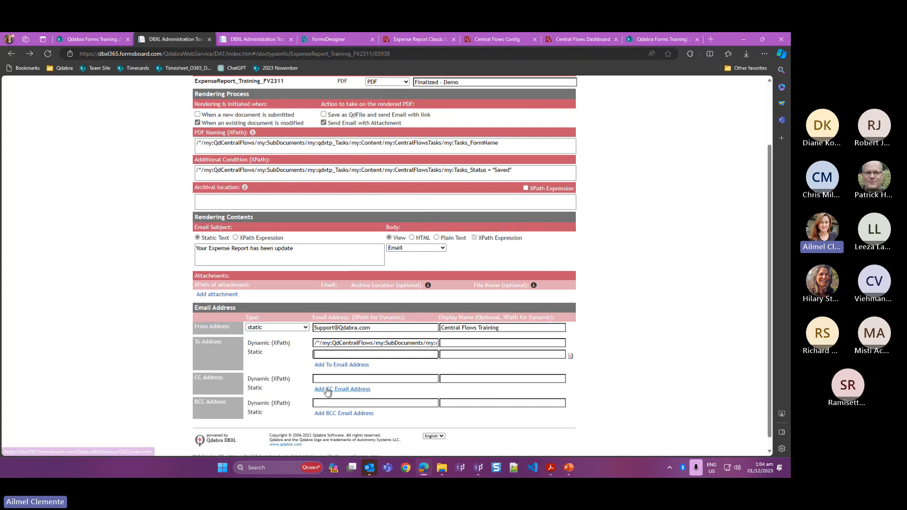
# Add a static BCC row containing the tester's own qdabra.com e-mail address
pyautogui.click(345, 413)
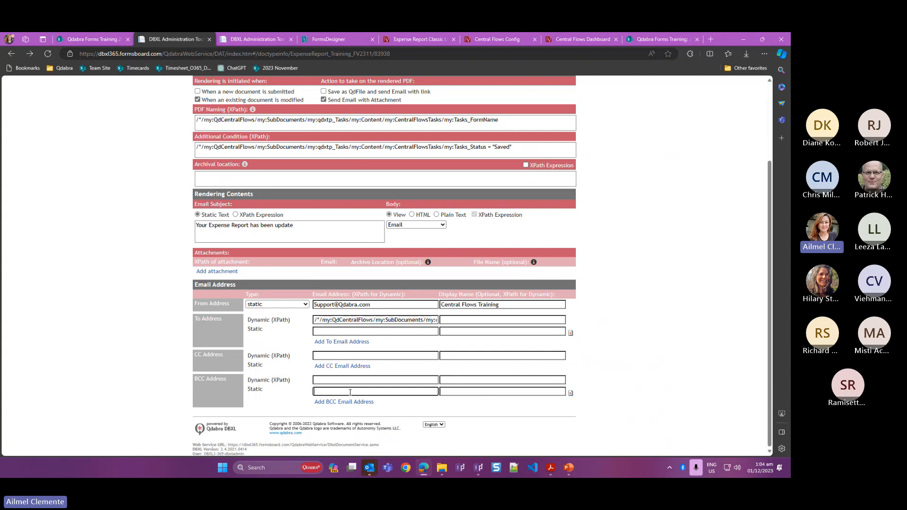
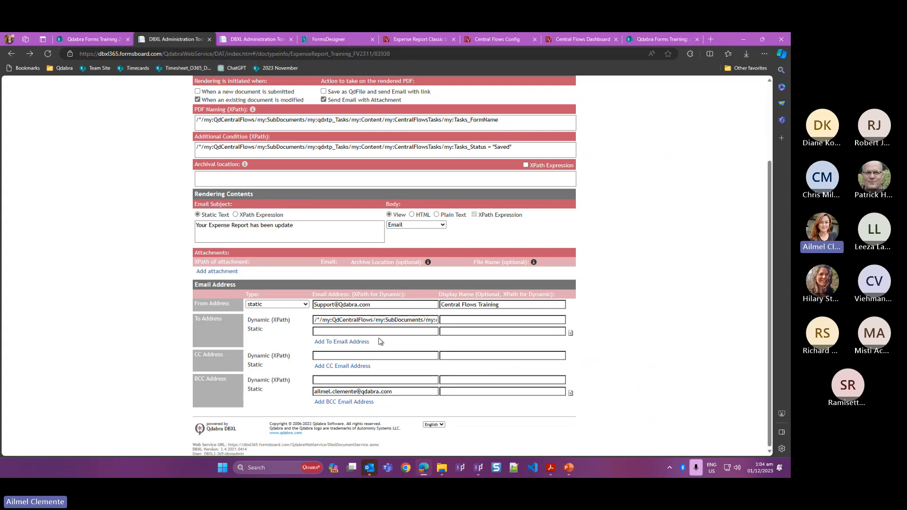
pyautogui.click(550, 467)
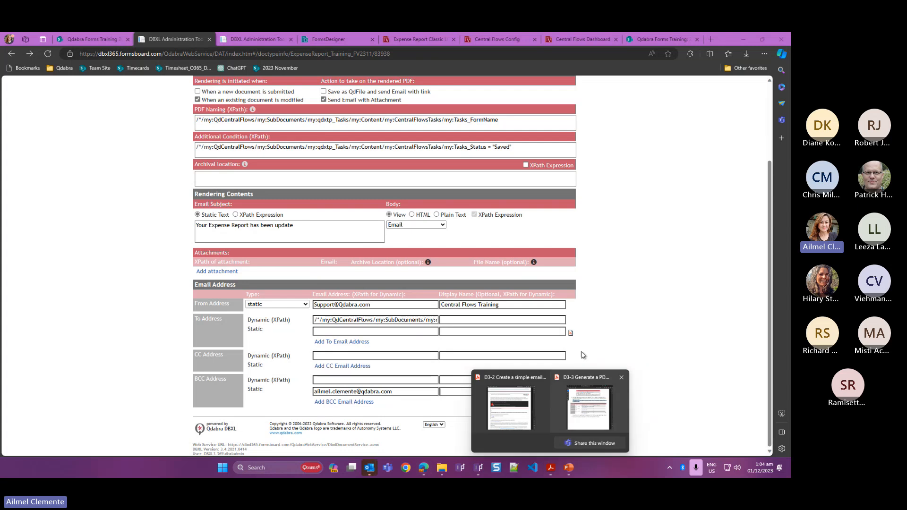
# Check the D3-3 instruction PDF for the next instructions
pyautogui.click(576, 410)
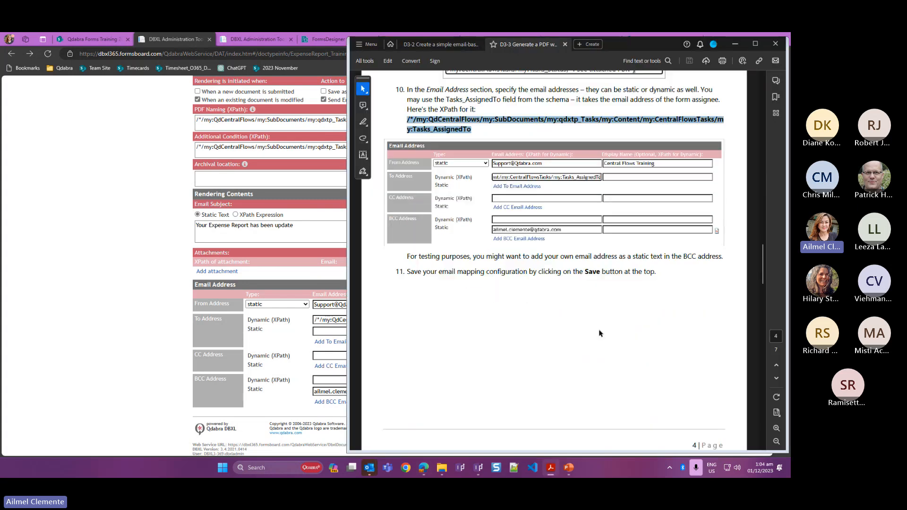
pyautogui.scroll(-5, 599, 333)
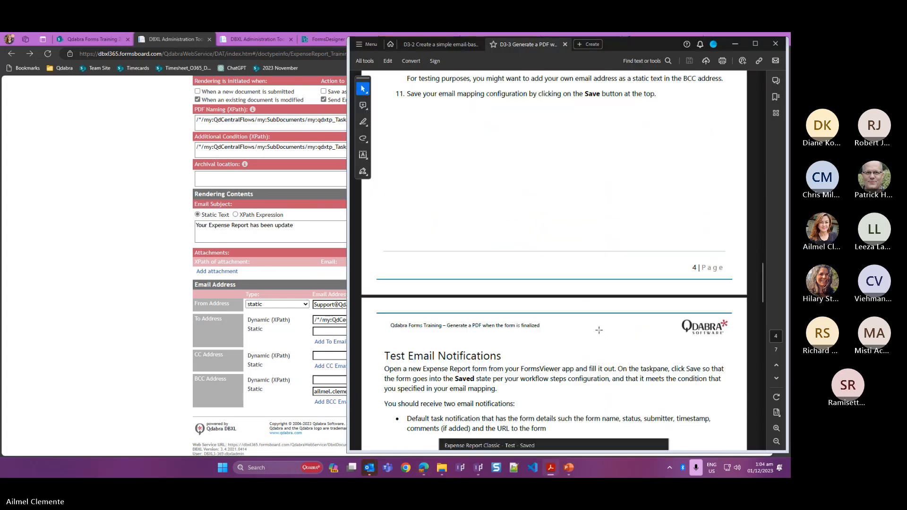
pyautogui.scroll(-3, 578, 354)
# Save the Finalized - Demo email mapping, confirm the alert, and return to the Expense Report form designer
pyautogui.click(59, 273)
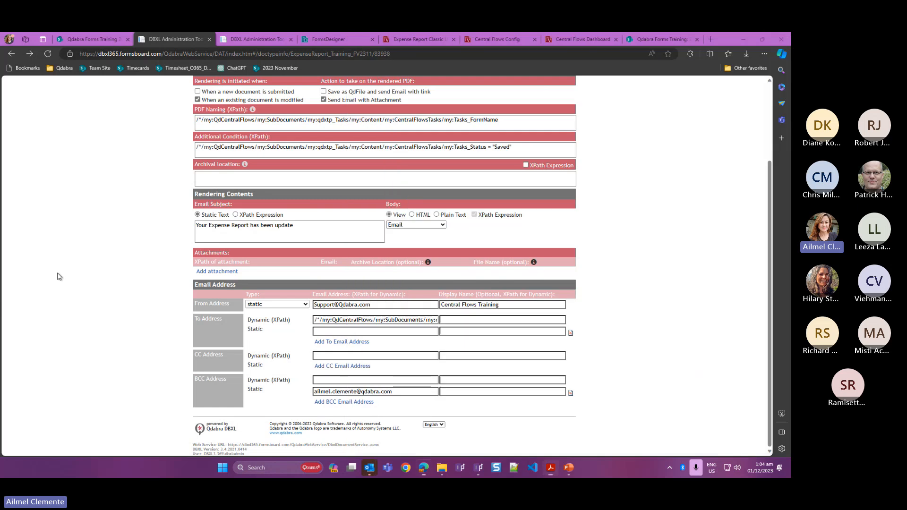
pyautogui.scroll(2, 712, 232)
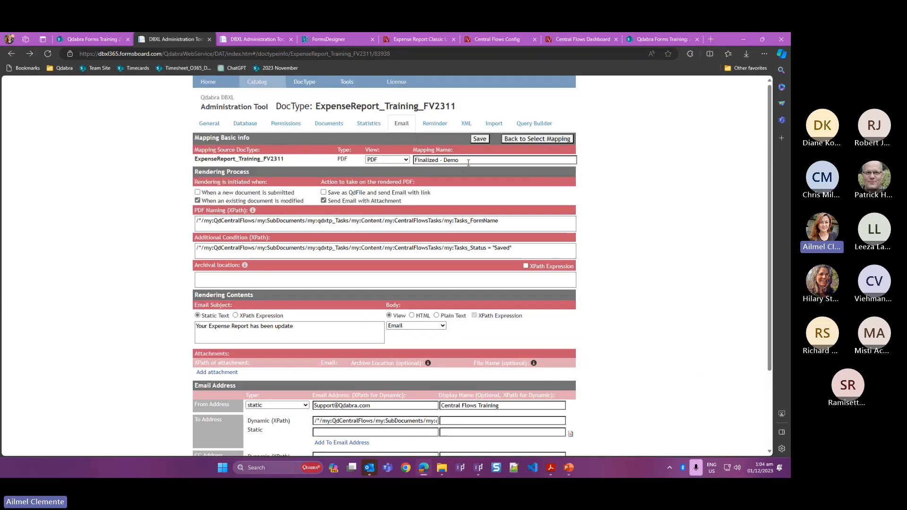
pyautogui.click(480, 139)
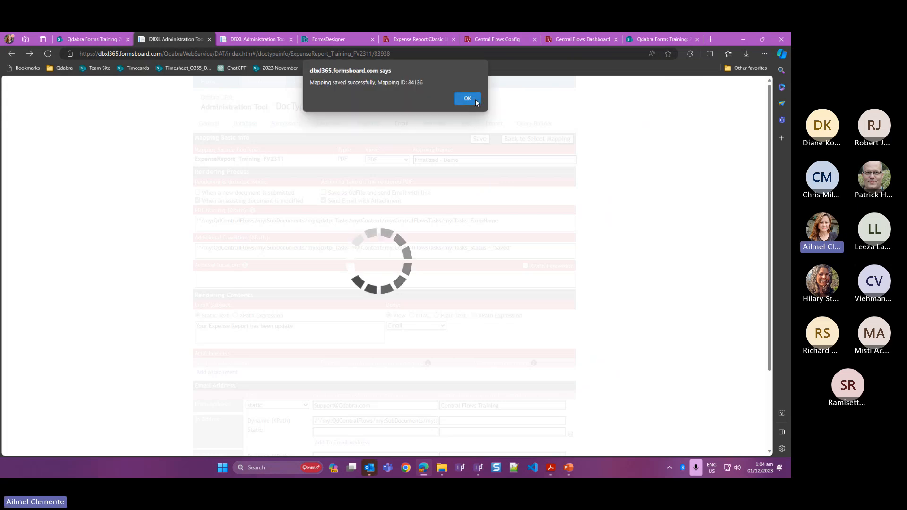
pyautogui.click(475, 99)
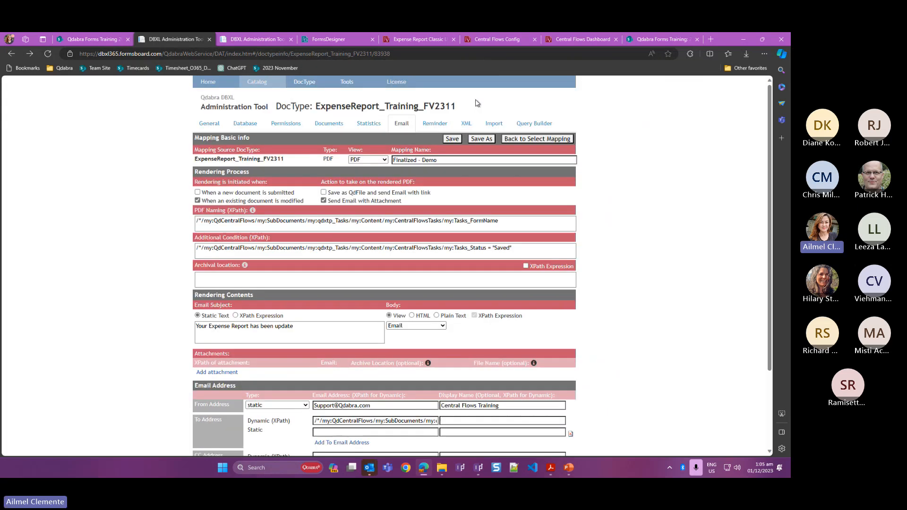
pyautogui.click(403, 40)
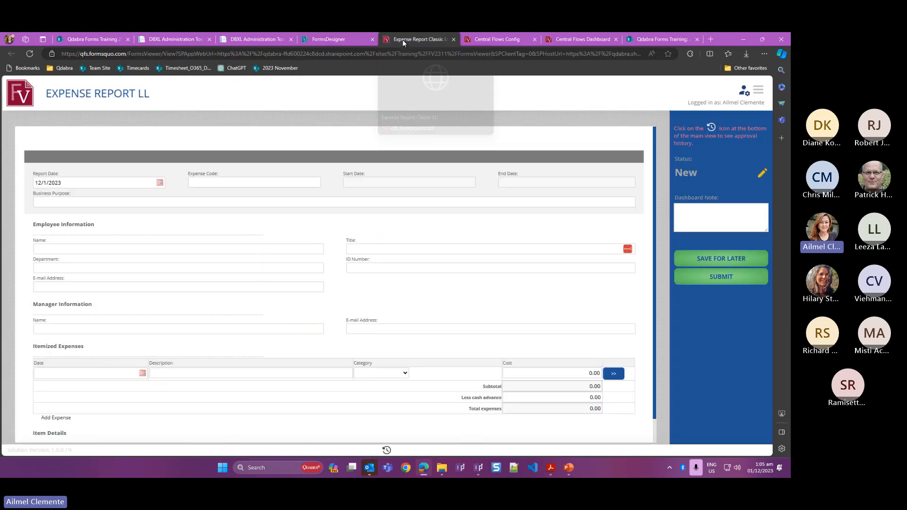
pyautogui.click(352, 44)
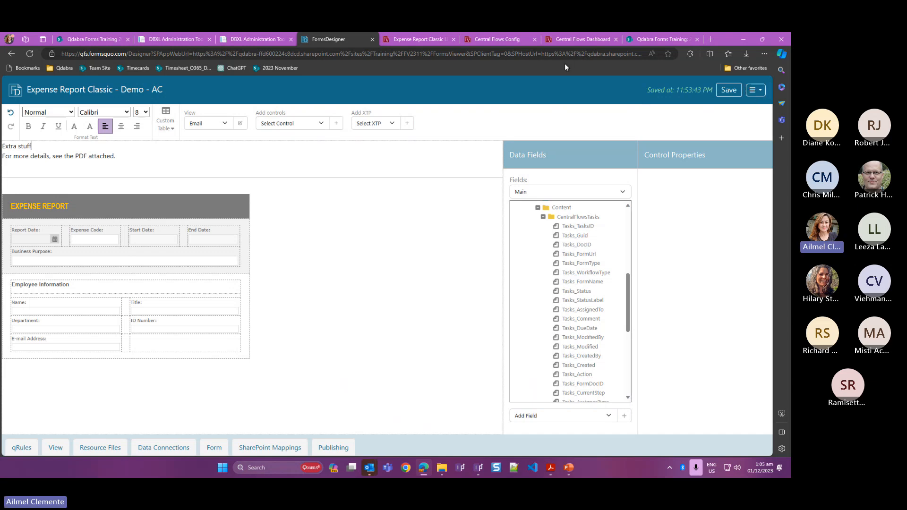
# Expand Expense Report Classic - Test on the Central Flows Dashboard and open form 83942
pyautogui.click(591, 40)
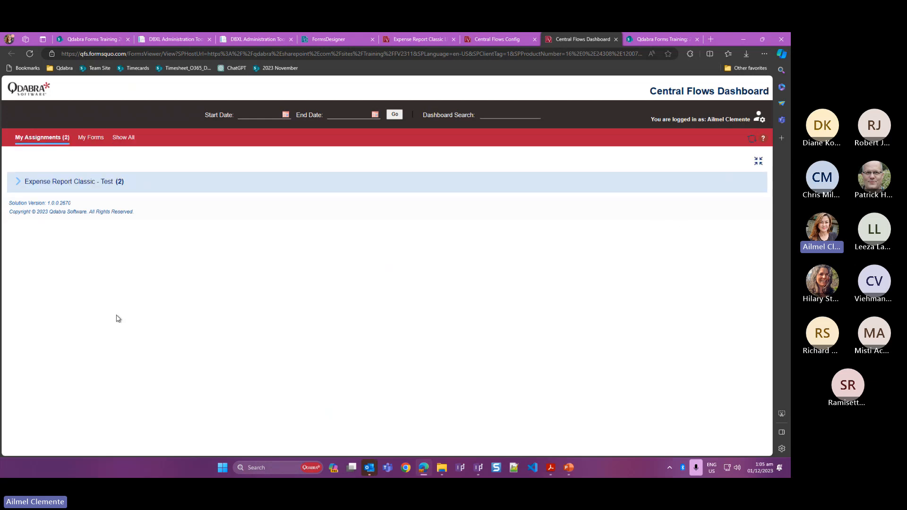
pyautogui.click(18, 182)
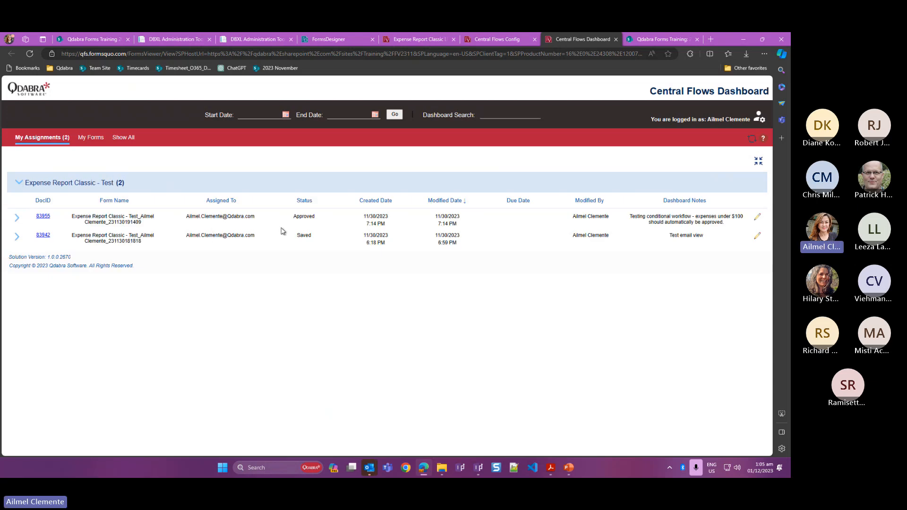
pyautogui.click(44, 236)
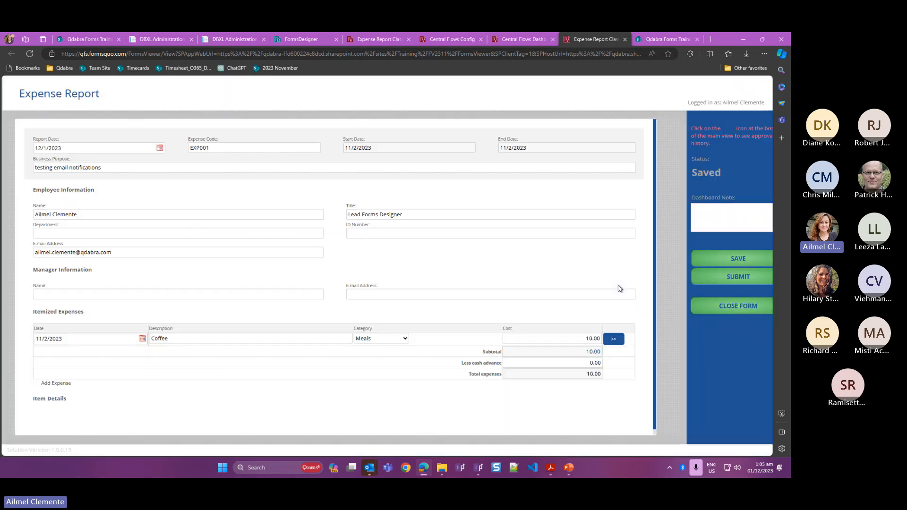
# Add the dashboard note 'Testing PDF attachment in email' and save the expense report
pyautogui.click(721, 219)
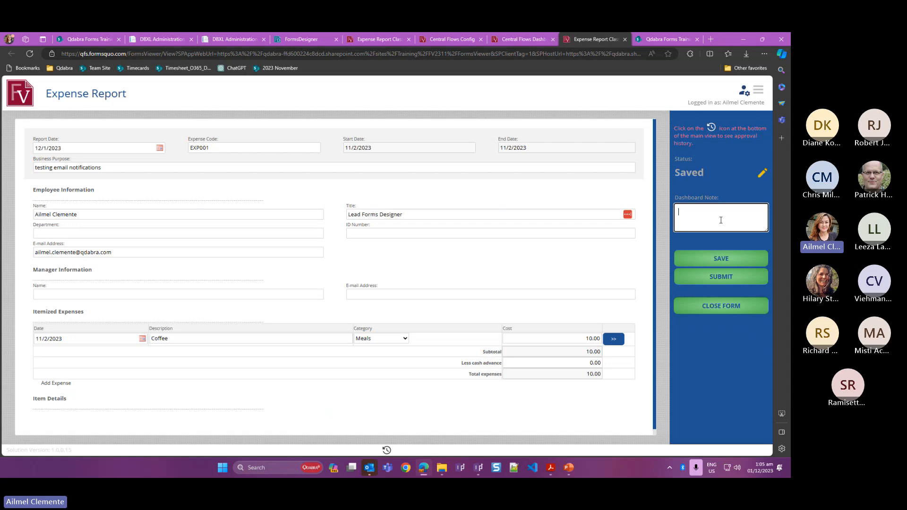
pyautogui.write('Testing PDF attachment i em')
pyautogui.press('BackSpace')
pyautogui.press('BackSpace')
pyautogui.write('ail')
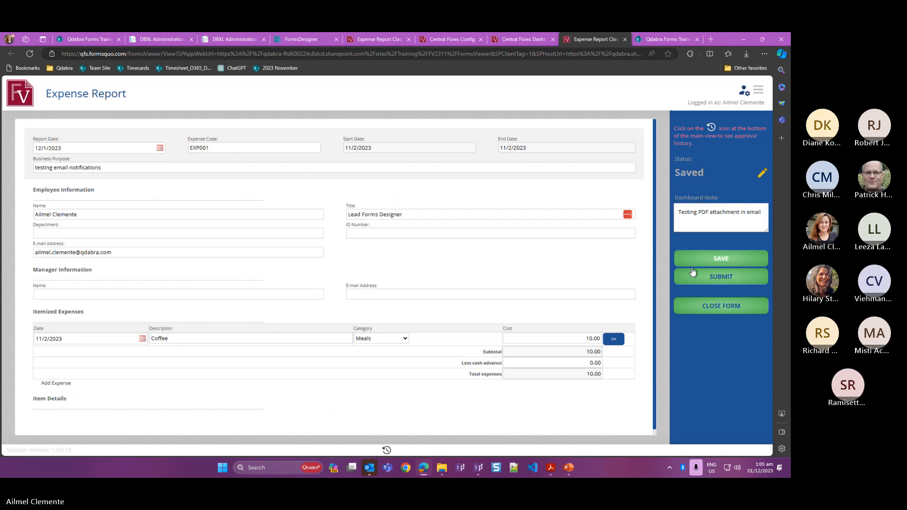
pyautogui.click(709, 275)
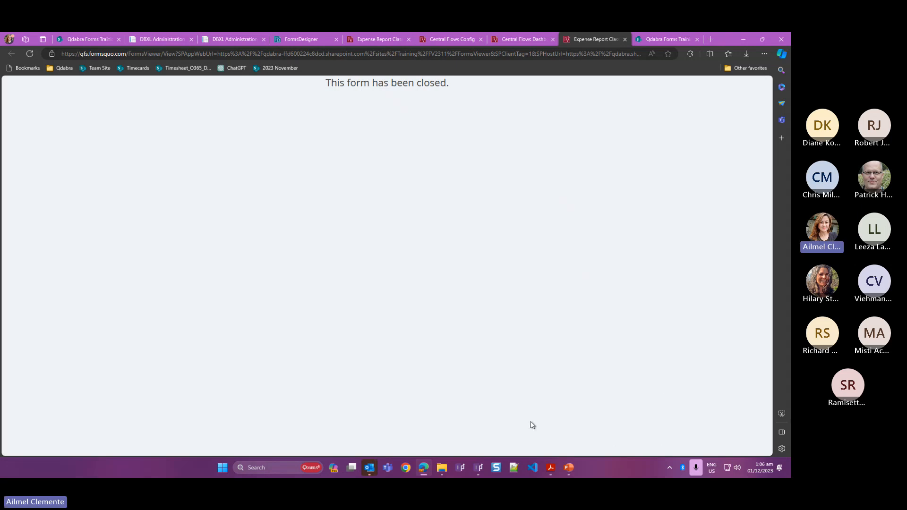
# Check the latest Central Flows Training email in the Outlook inbox
pyautogui.moveTo(374, 468)
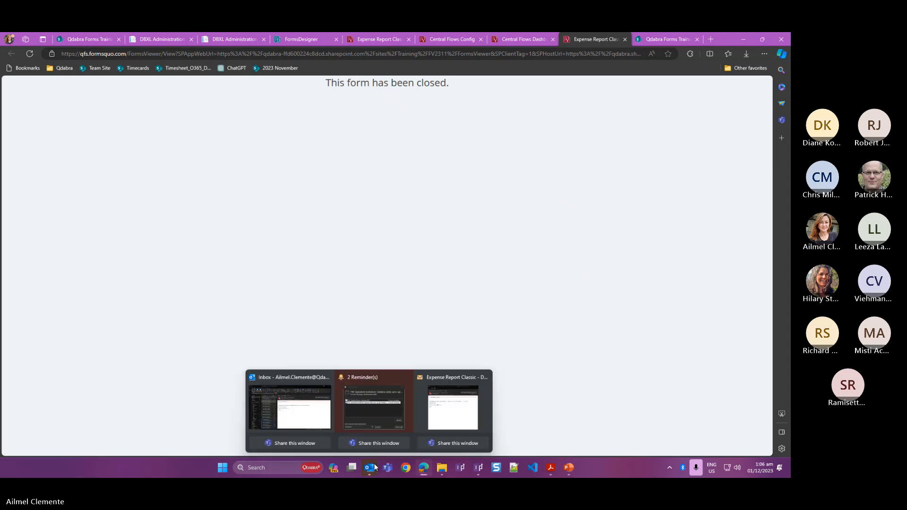
pyautogui.click(308, 414)
pyautogui.click(170, 173)
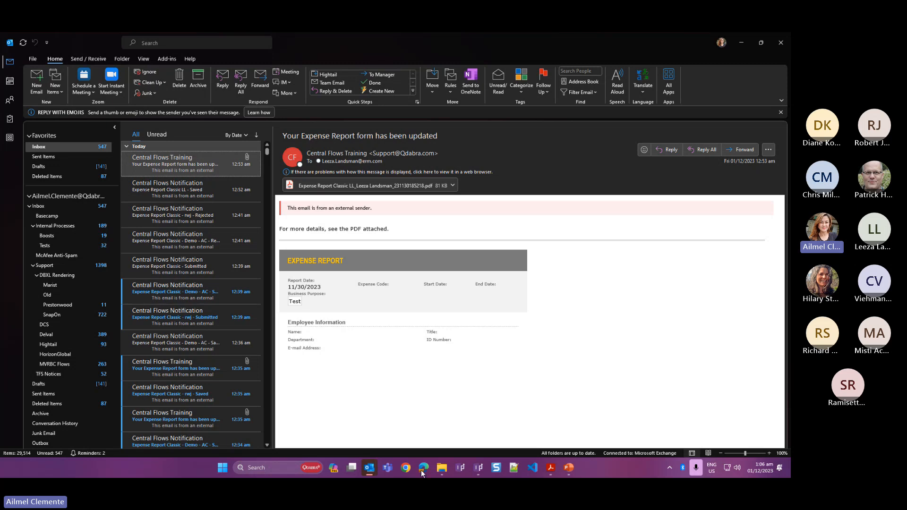
pyautogui.moveTo(423, 470)
pyautogui.click(430, 417)
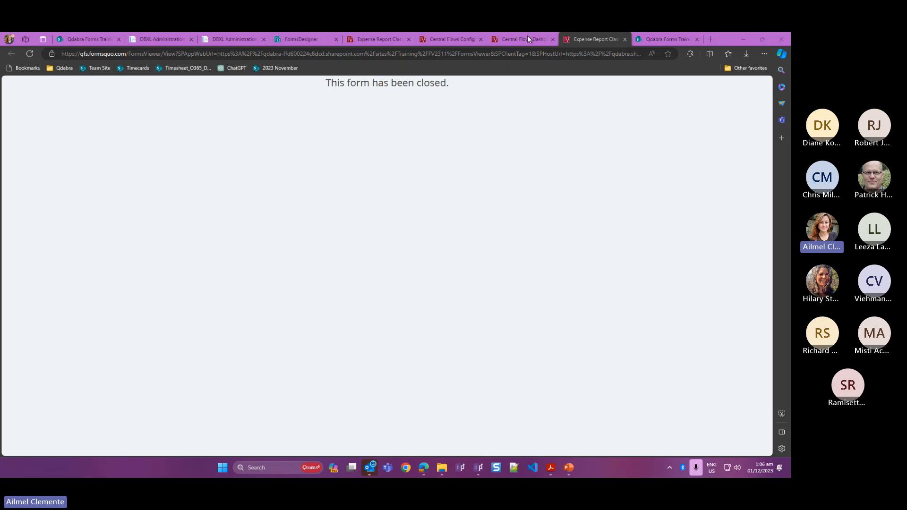
# Refresh the Central Flows Dashboard and review form 83942's new note and workflow history
pyautogui.click(542, 40)
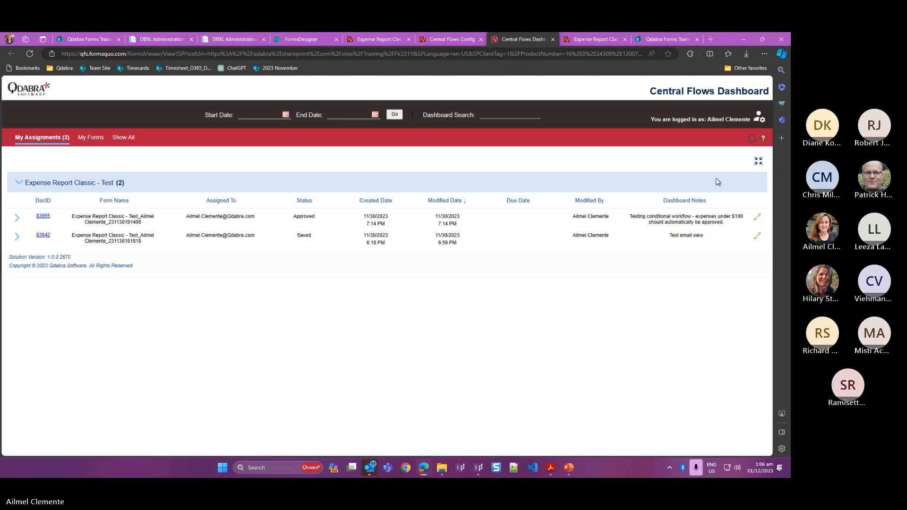
pyautogui.click(751, 138)
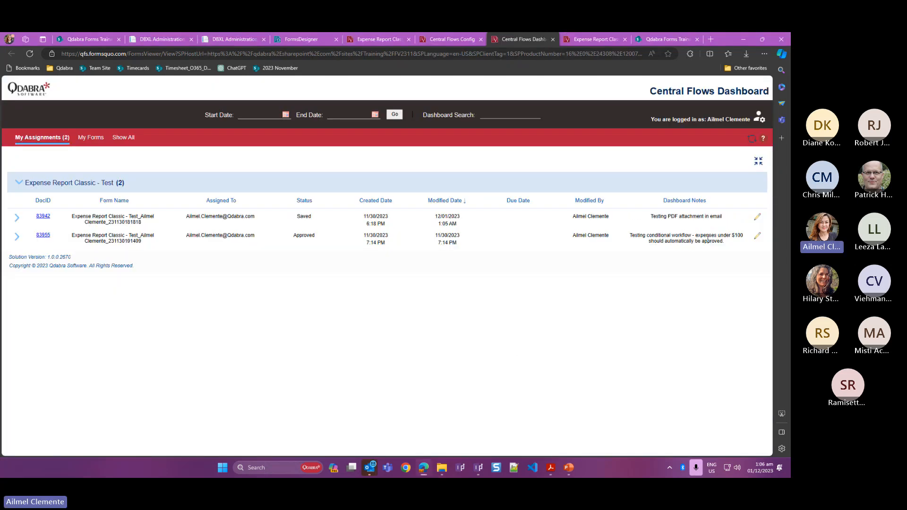
pyautogui.moveTo(659, 216); pyautogui.dragTo(702, 216)
pyautogui.click(702, 216)
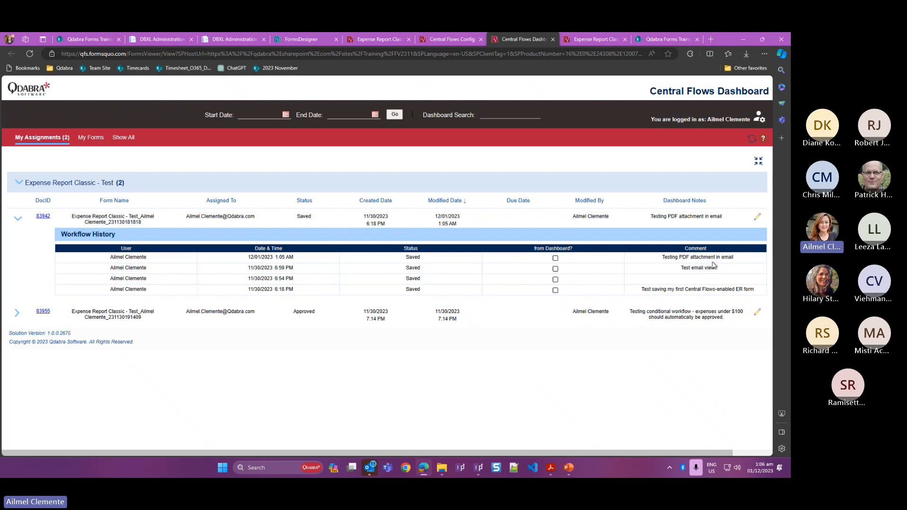
# Open the 1:06 Central Flows Training expense report email and view its attached PDF
pyautogui.moveTo(374, 470)
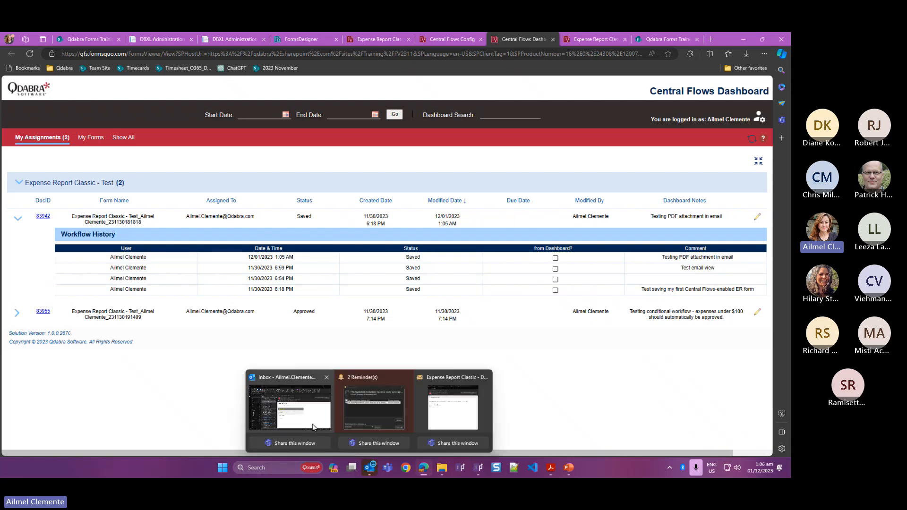
pyautogui.click(290, 406)
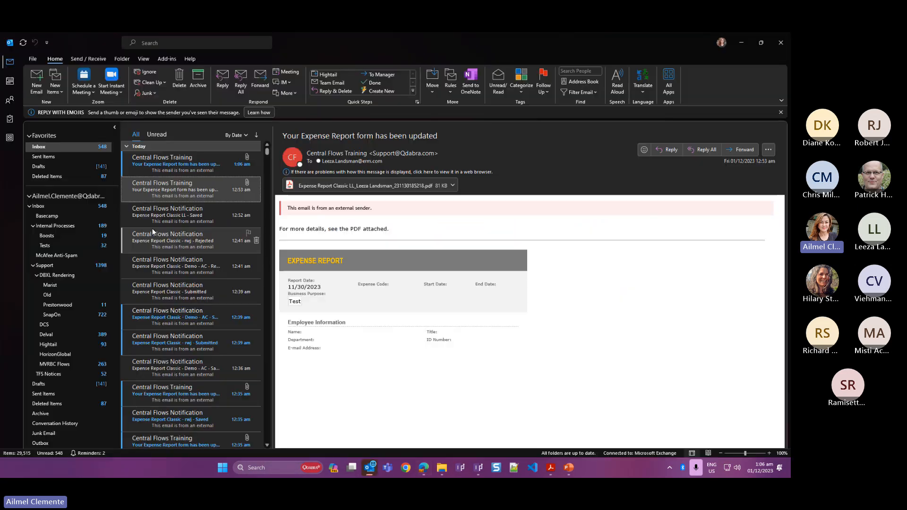
pyautogui.click(182, 171)
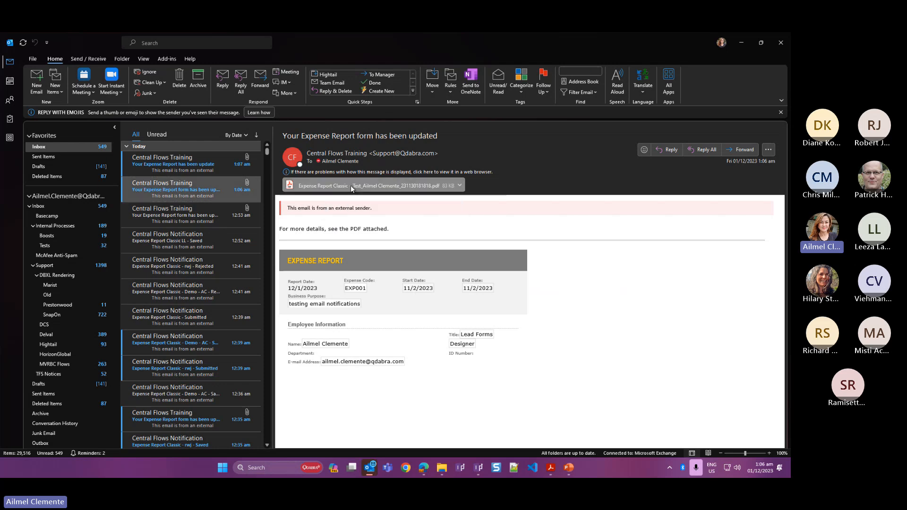
pyautogui.doubleClick(351, 185)
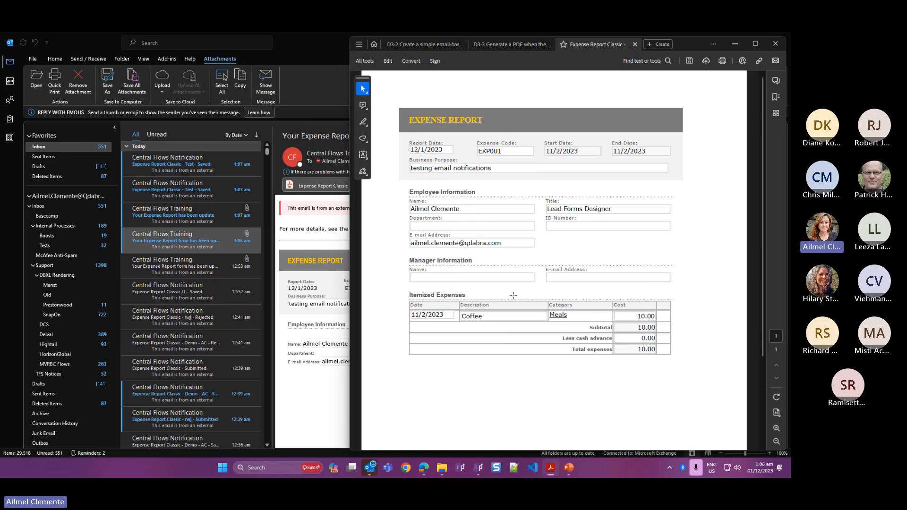
pyautogui.scroll(-3, 531, 356)
pyautogui.scroll(3, 531, 357)
pyautogui.click(297, 325)
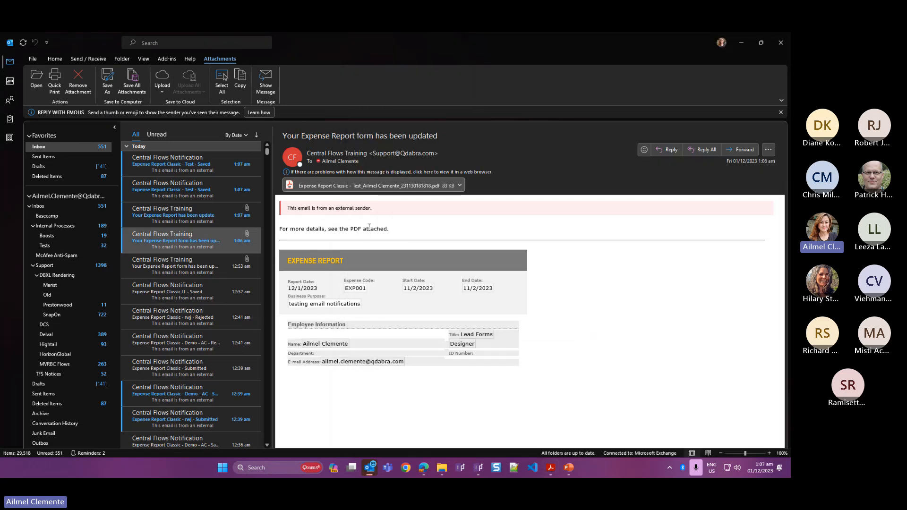
# Open the 'Your Expense Report has been update' email, then browse the training guide
pyautogui.click(208, 215)
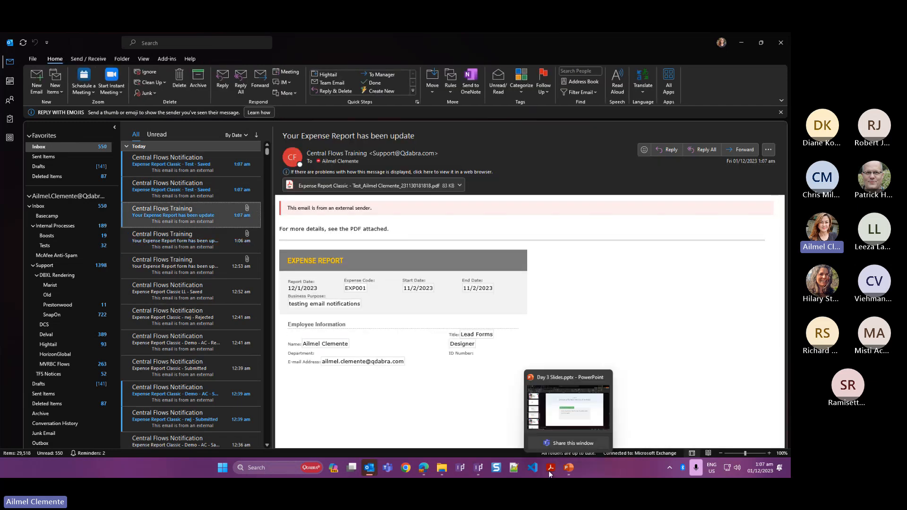
pyautogui.hotkey('alt', 'Tab')
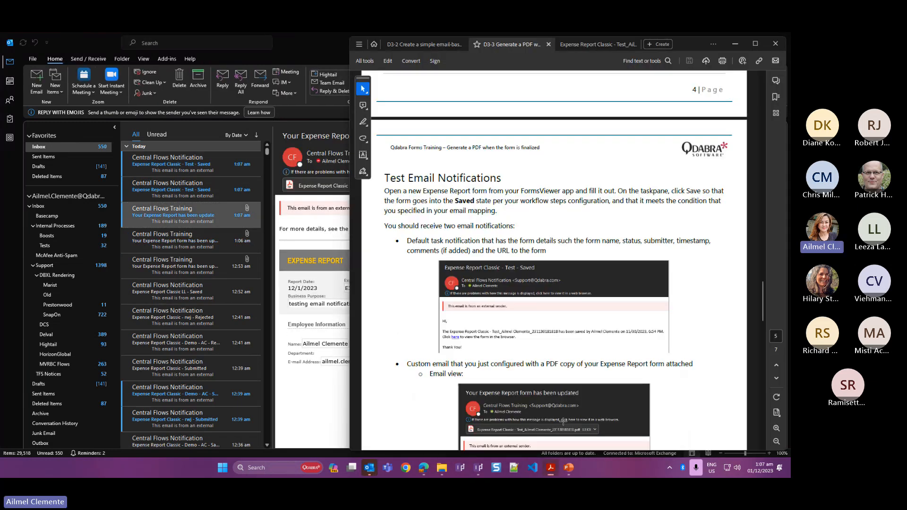
pyautogui.scroll(-10, 605, 347)
pyautogui.scroll(-1, 605, 347)
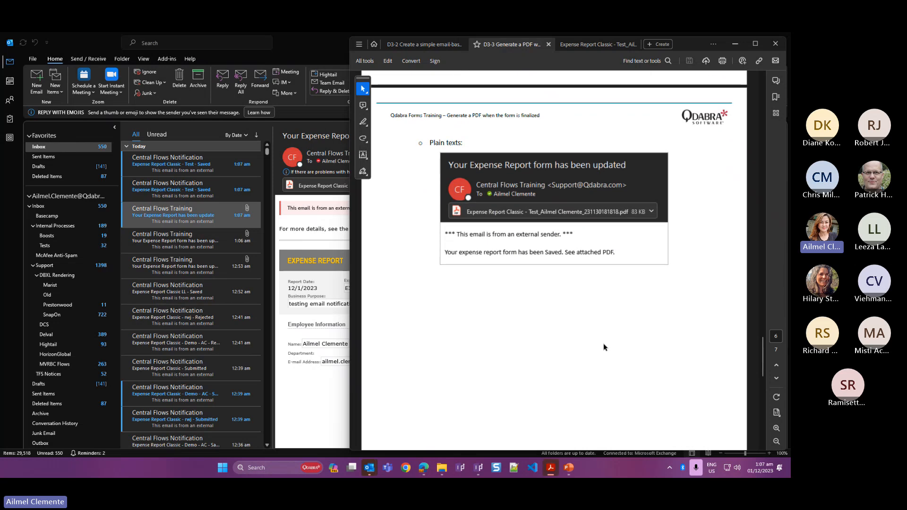
pyautogui.scroll(8, 605, 347)
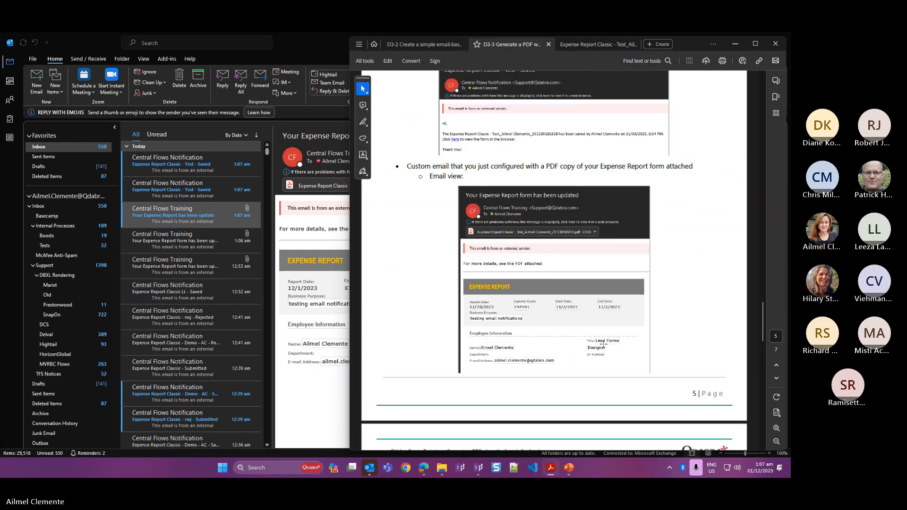
pyautogui.scroll(3, 603, 344)
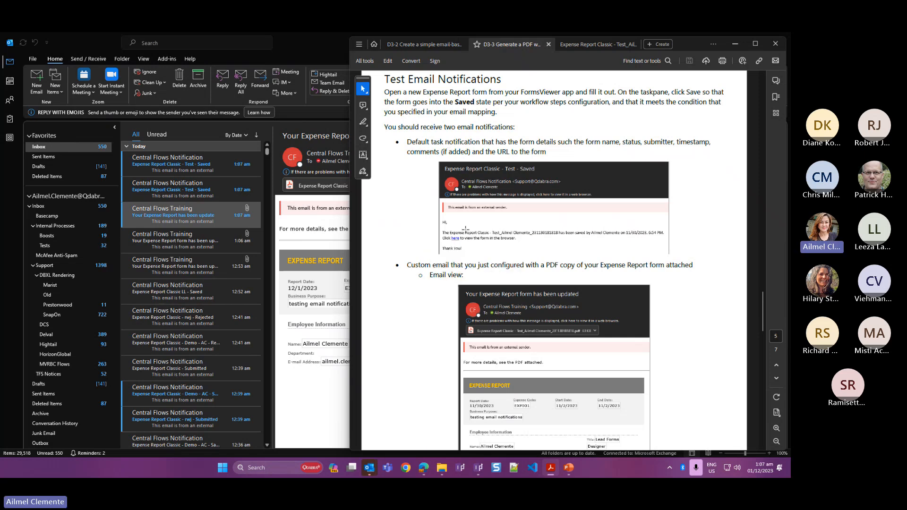
# Read down to the page 6 Plain texts example, then open the Expense Report Classic - Test - Saved notification
pyautogui.scroll(-3, 525, 246)
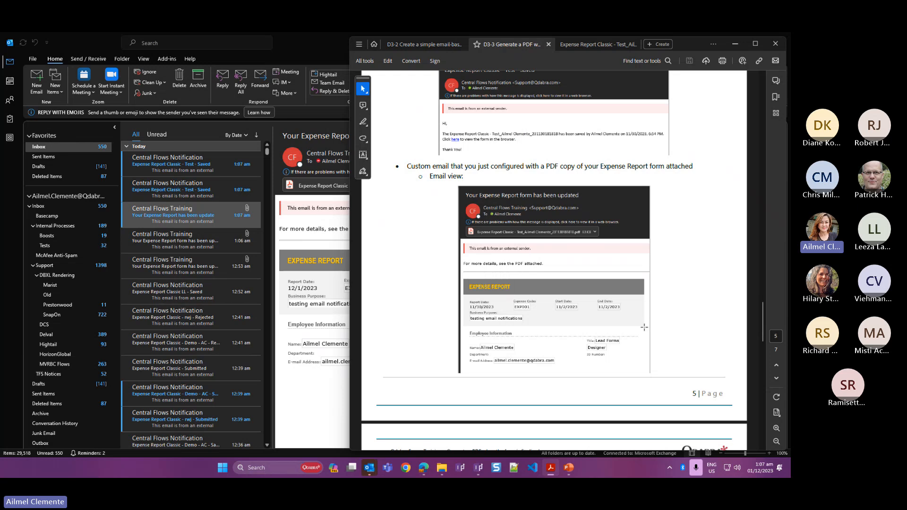
pyautogui.scroll(-2, 644, 326)
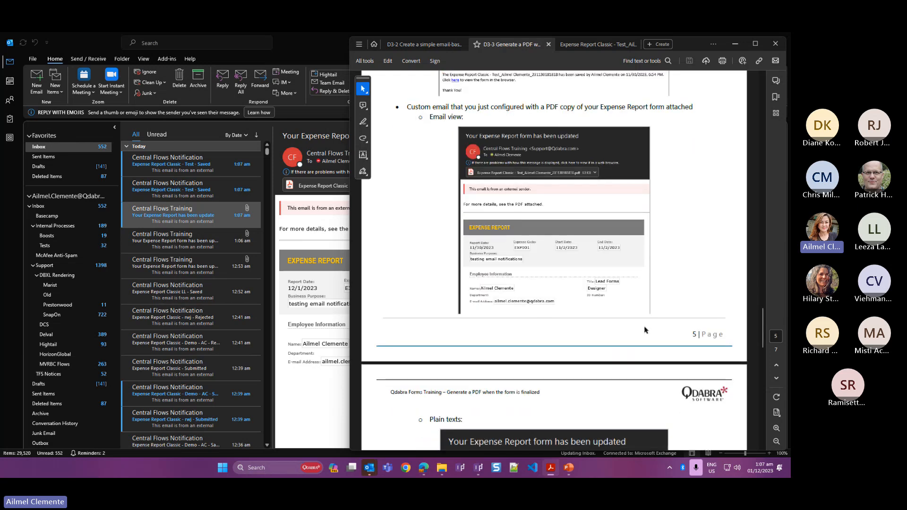
pyautogui.scroll(-5, 580, 375)
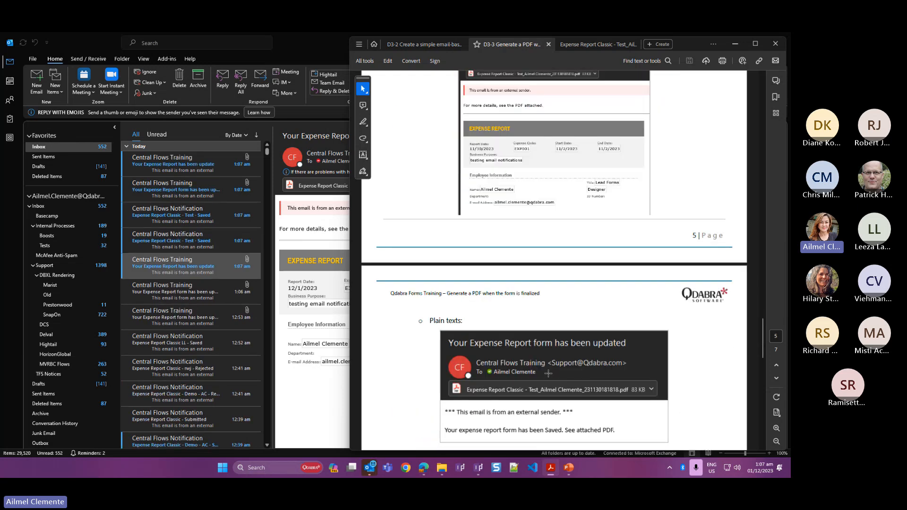
pyautogui.scroll(-2, 498, 363)
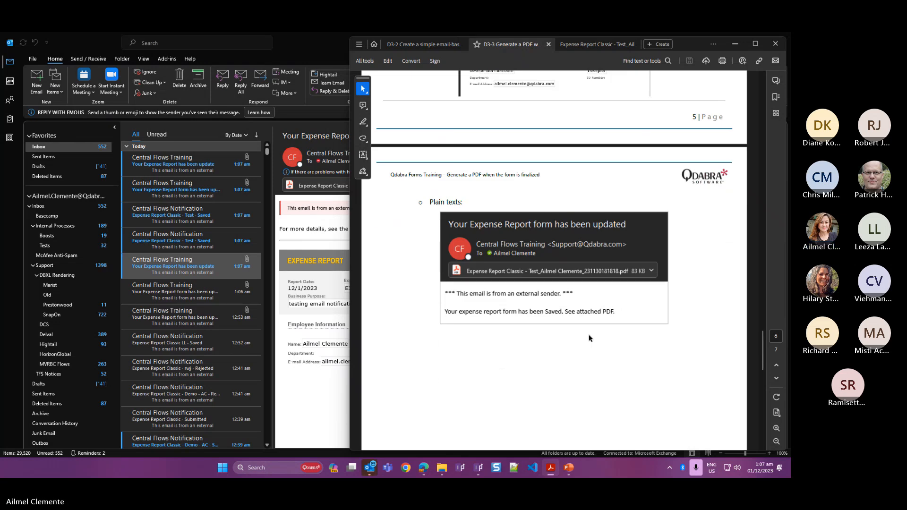
pyautogui.click(155, 247)
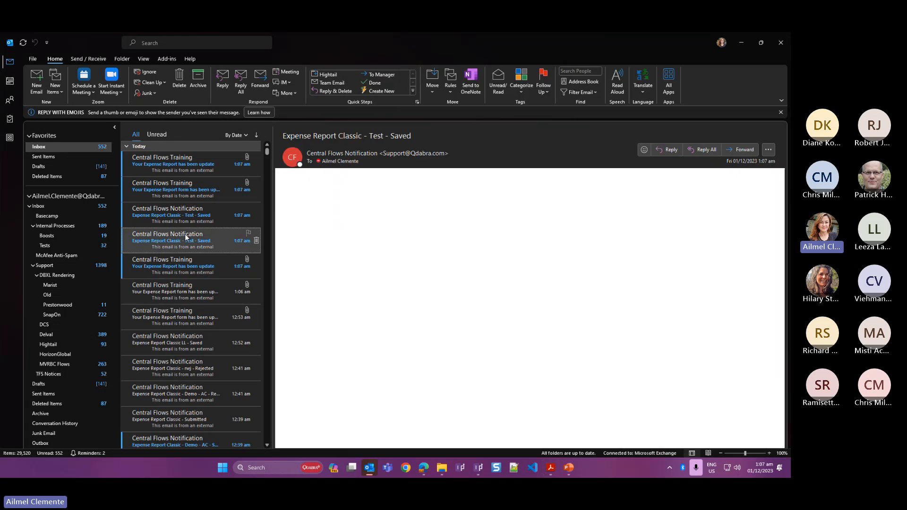
# Review the Test - Saved notifications and expense report emails with PDF attachment, then minimize Outlook
pyautogui.click(196, 219)
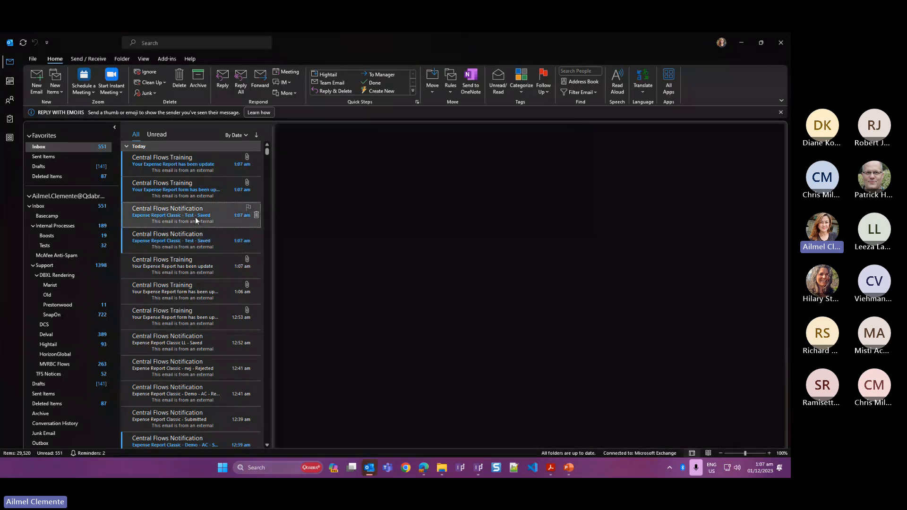
pyautogui.click(198, 191)
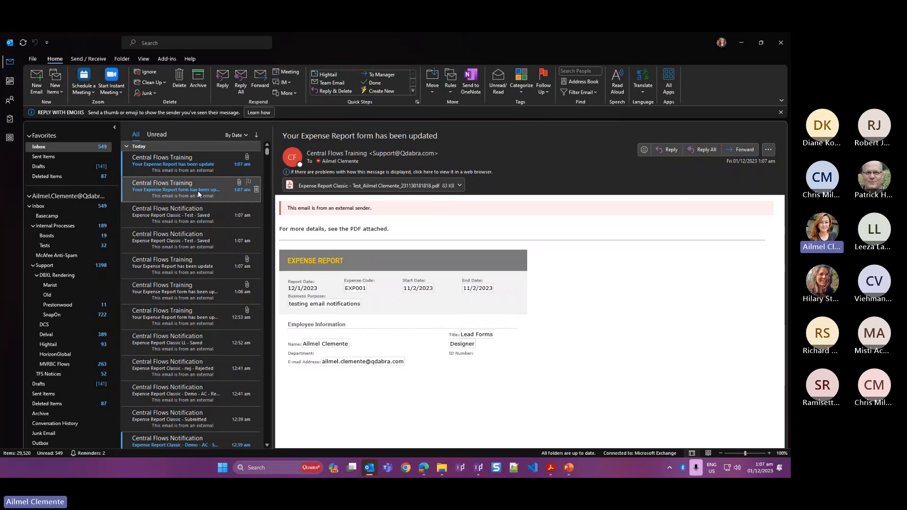
pyautogui.click(204, 169)
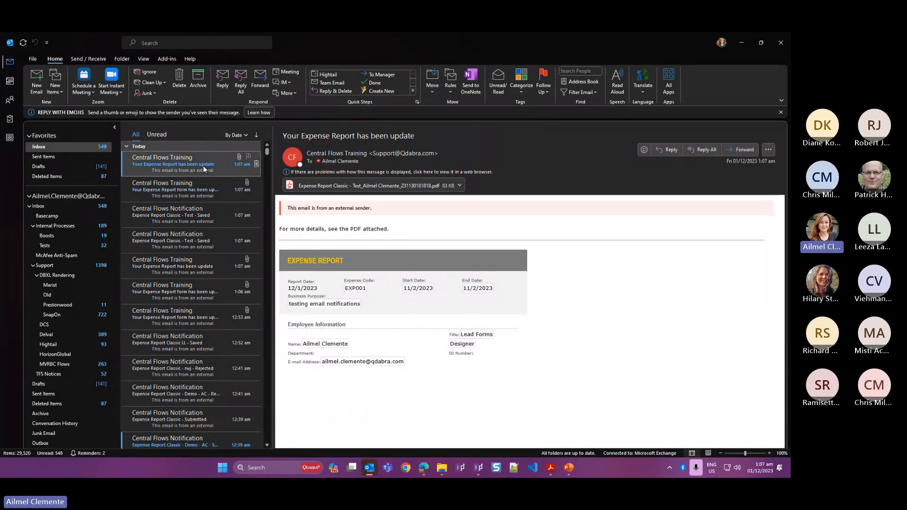
pyautogui.click(207, 190)
pyautogui.click(202, 216)
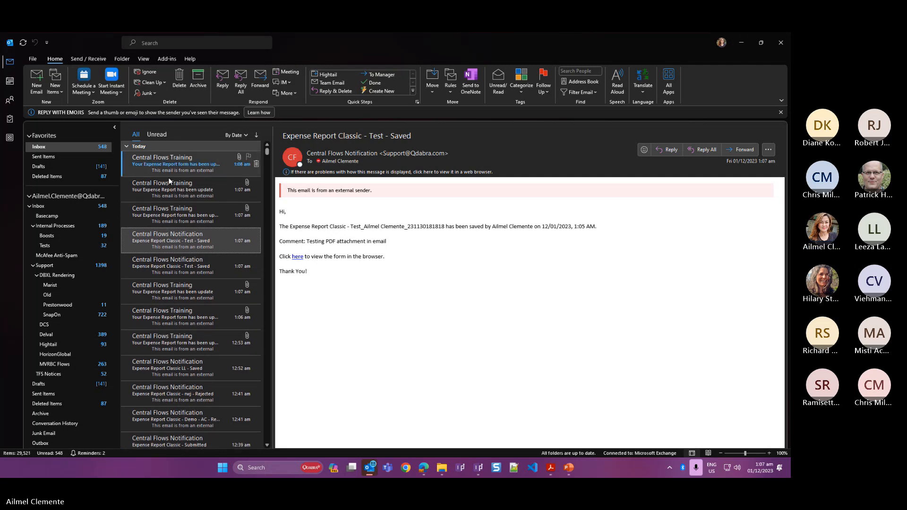
pyautogui.click(193, 164)
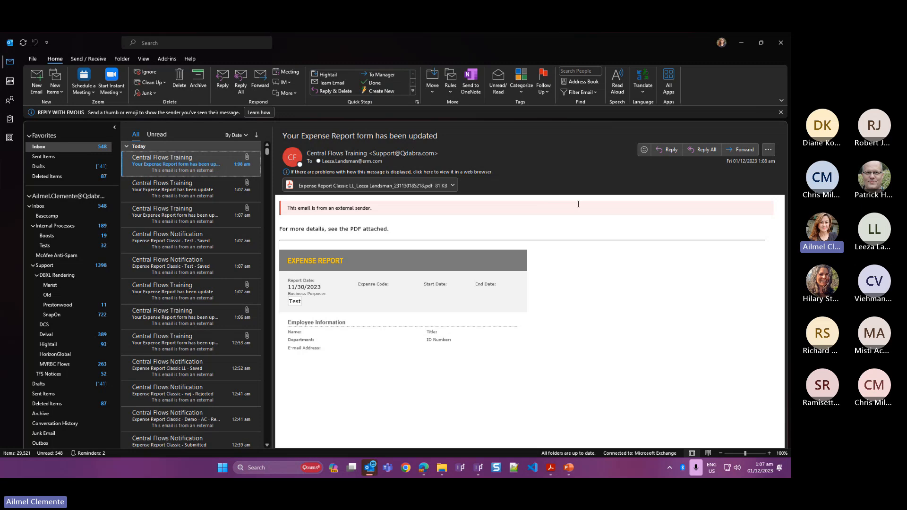
pyautogui.click(740, 50)
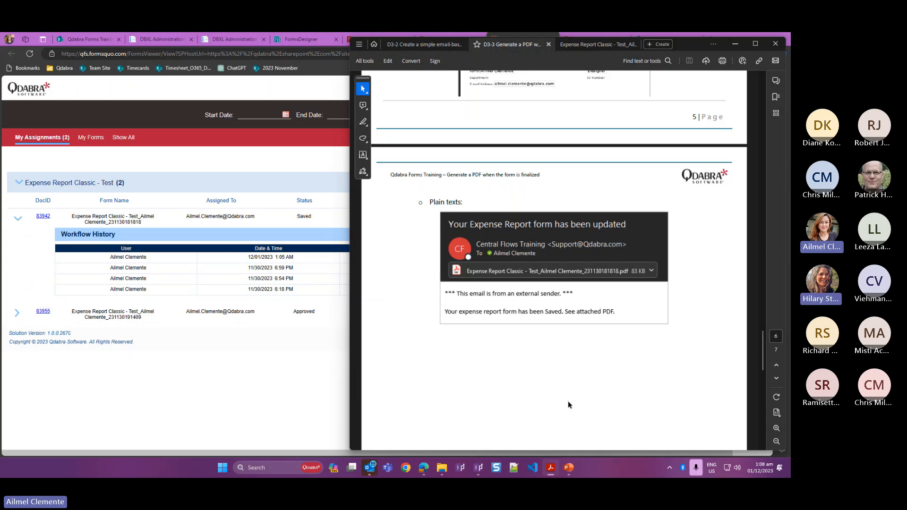
pyautogui.hotkey('ctrl', 'shift', 'm')
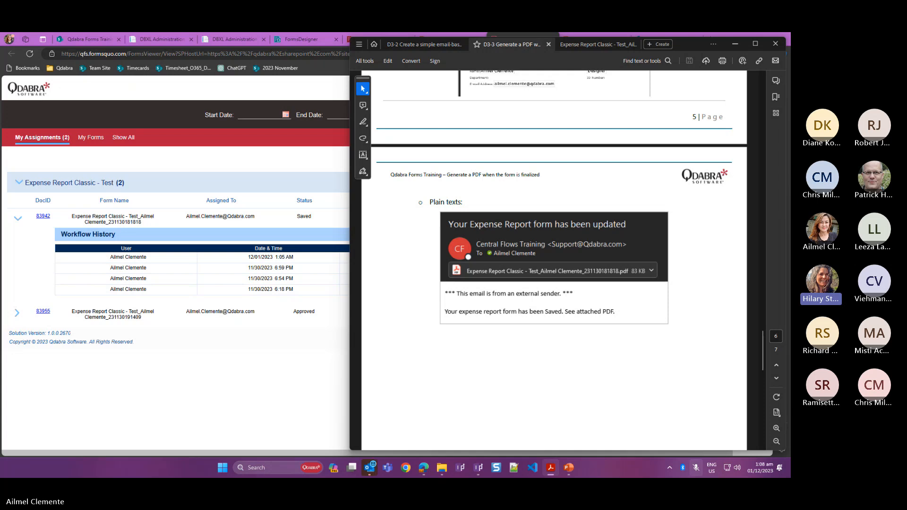
pyautogui.hotkey('ctrl', 'shift', 'm')
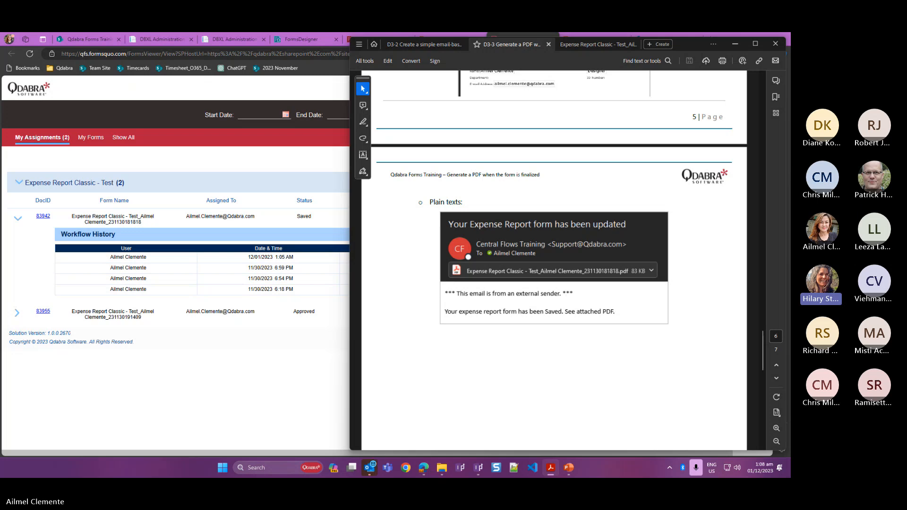
pyautogui.hotkey('ctrl', 'shift', 'm')
pyautogui.press('super+alt+k')
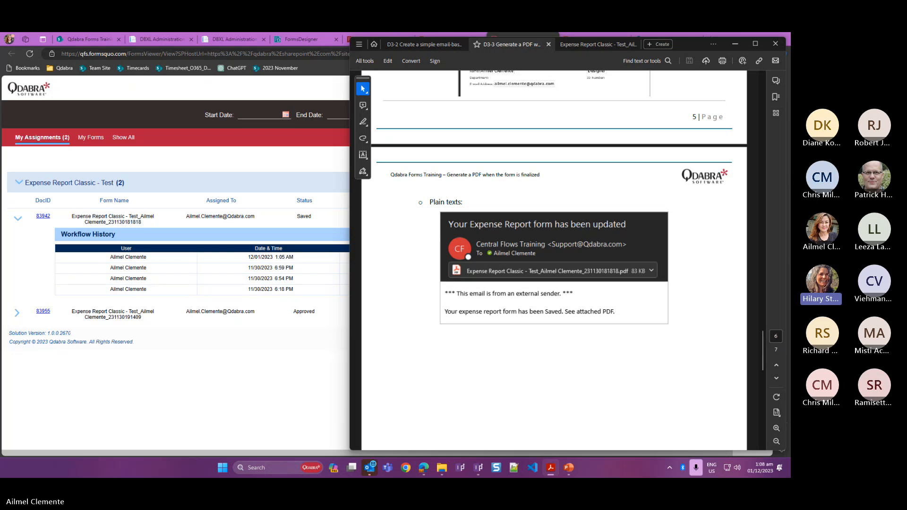
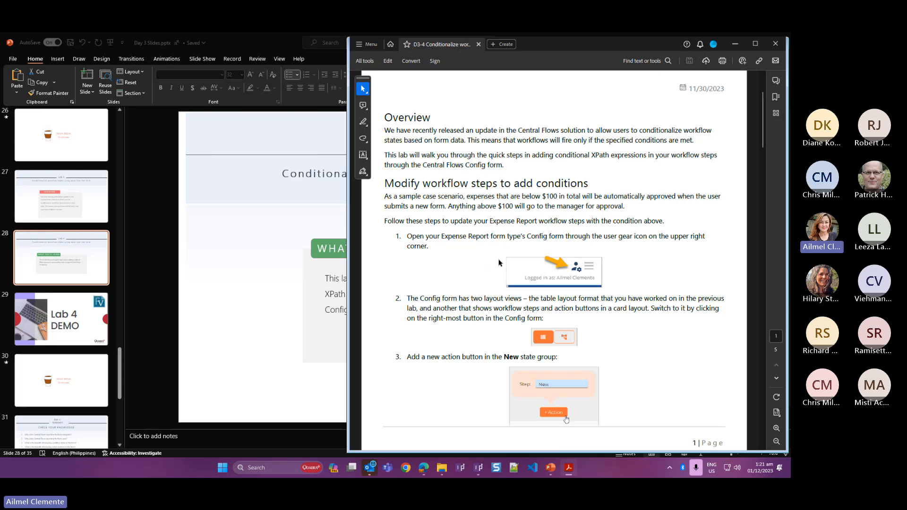
# Scroll the lab guide to the 'Modify workflow steps to add conditions' instructions
pyautogui.scroll(-3, 498, 262)
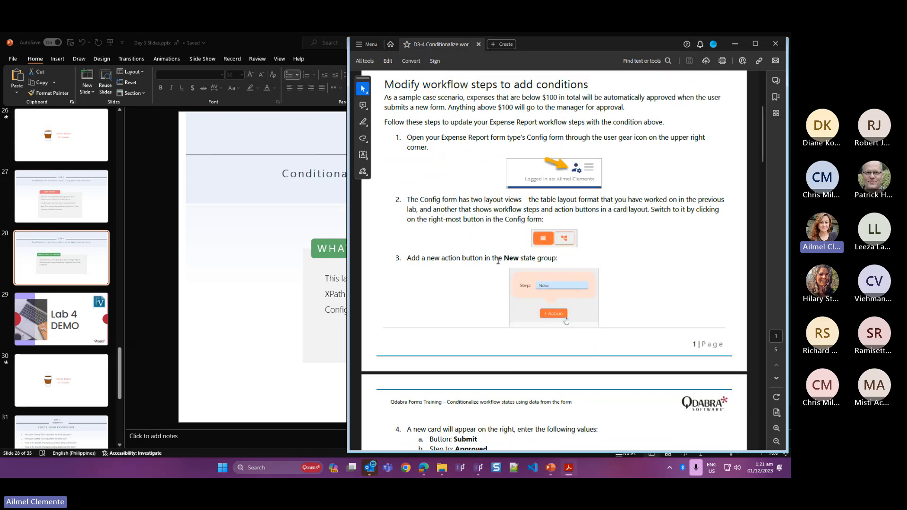
pyautogui.moveTo(420, 474)
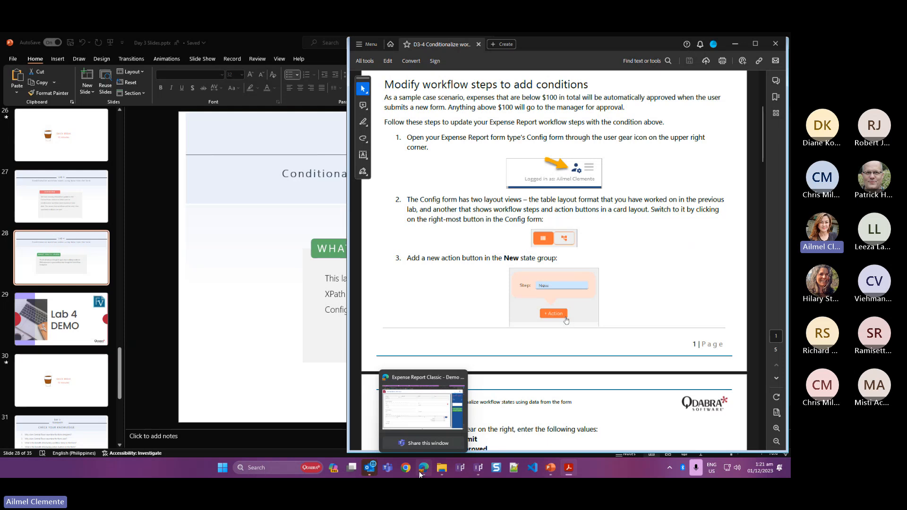
# Open the Central Flows configuration for the Expense Report Classic - Demo - AC form
pyautogui.click(419, 474)
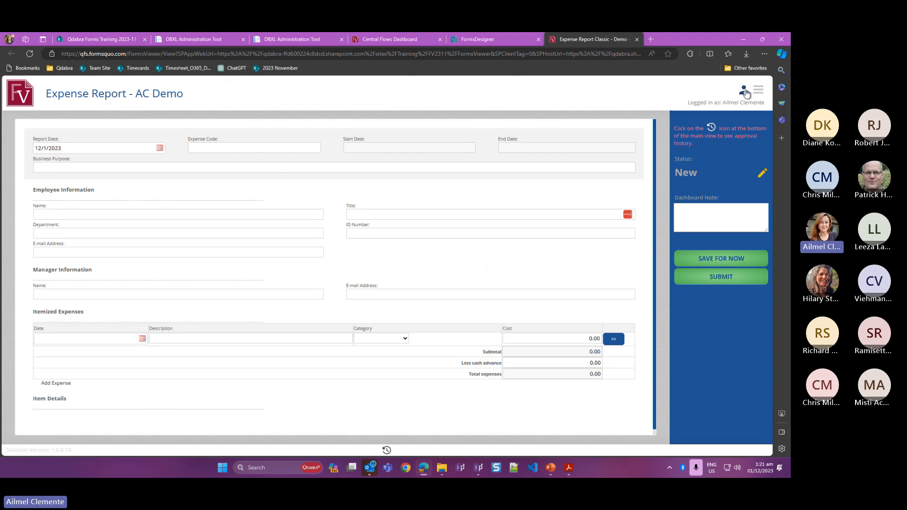
pyautogui.click(743, 95)
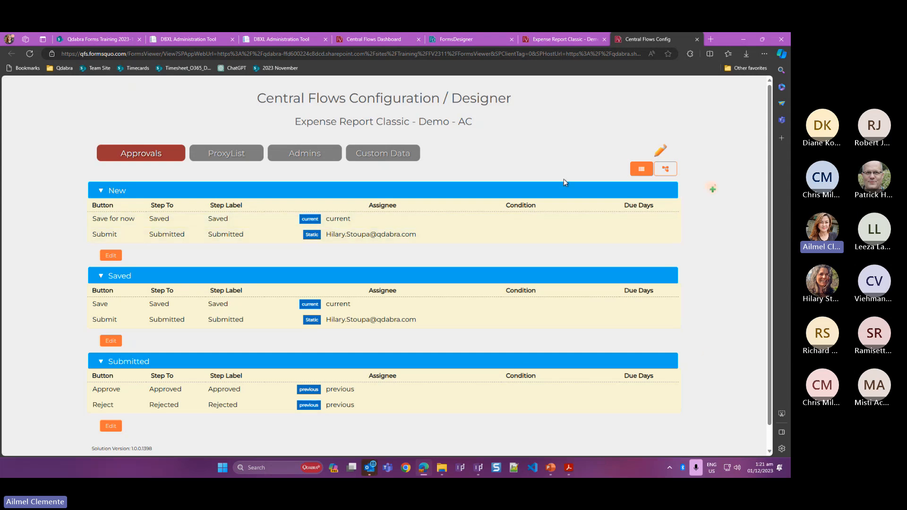
pyautogui.moveTo(641, 189)
# Switch to card view and review the New, Saved and Submitted step cards and their actions
pyautogui.click(669, 173)
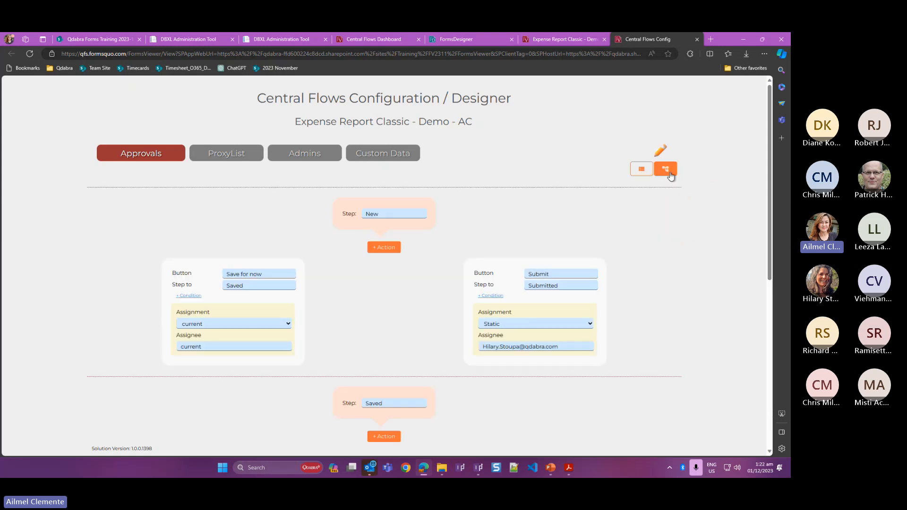
pyautogui.scroll(-1, 408, 308)
pyautogui.scroll(-2, 410, 311)
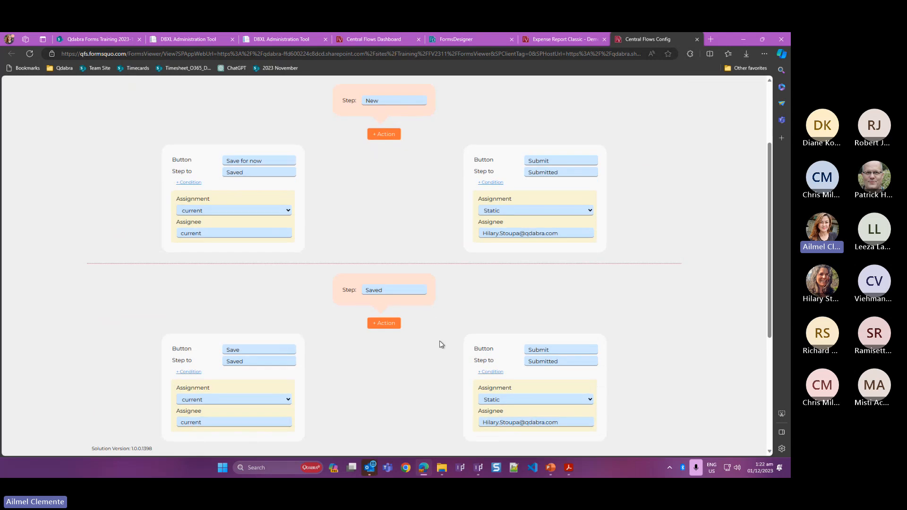
pyautogui.scroll(3, 439, 344)
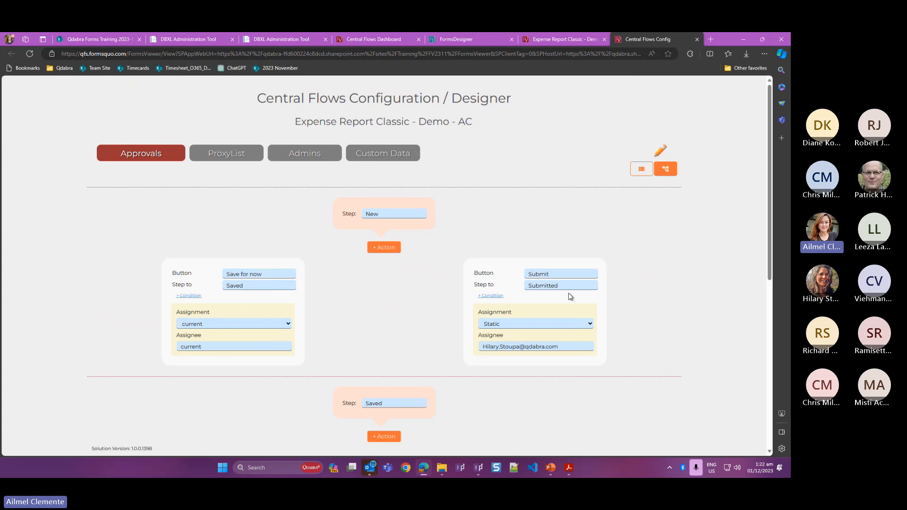
pyautogui.scroll(-4, 569, 296)
pyautogui.scroll(-1, 570, 297)
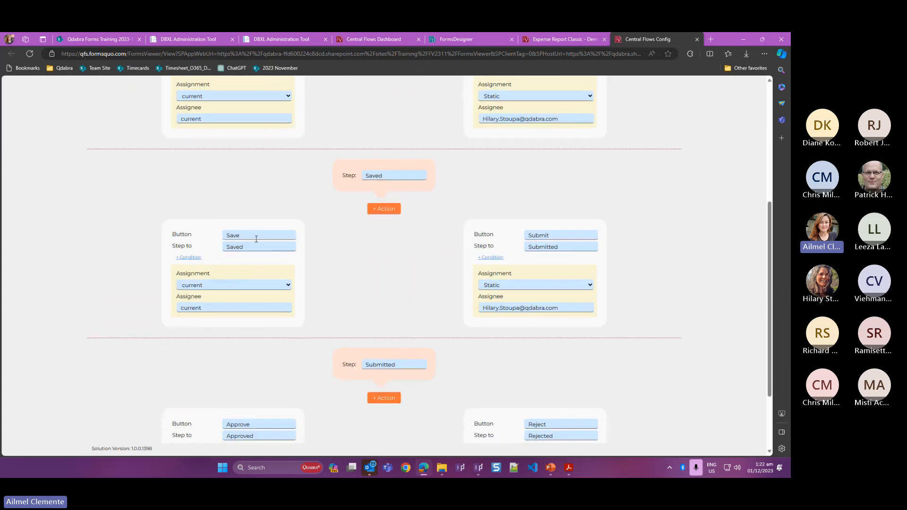
pyautogui.scroll(-2, 597, 324)
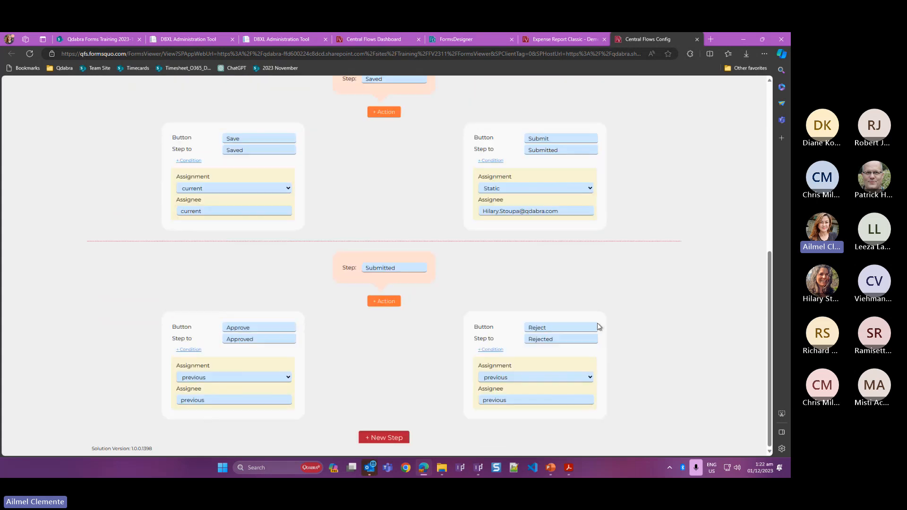
pyautogui.scroll(6, 597, 323)
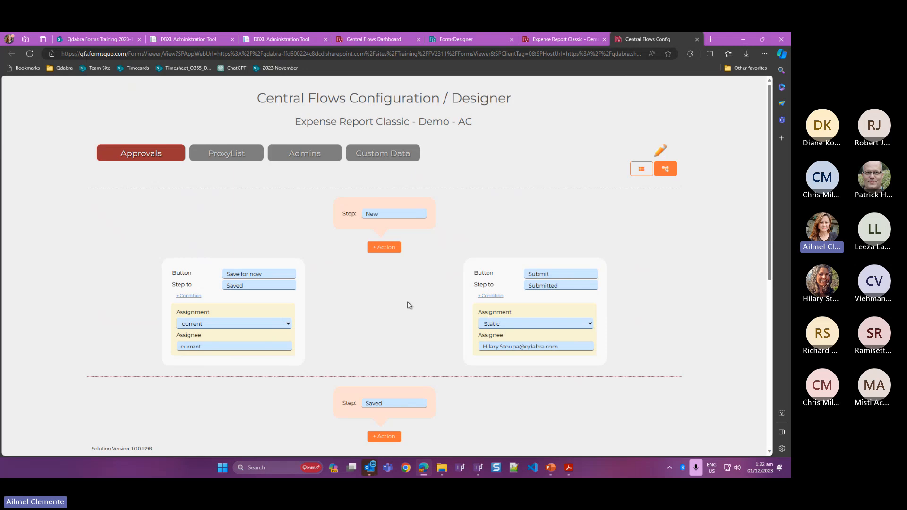
# Add a 'Submit' action to the New step going to Approved, assigned to current
pyautogui.click(390, 250)
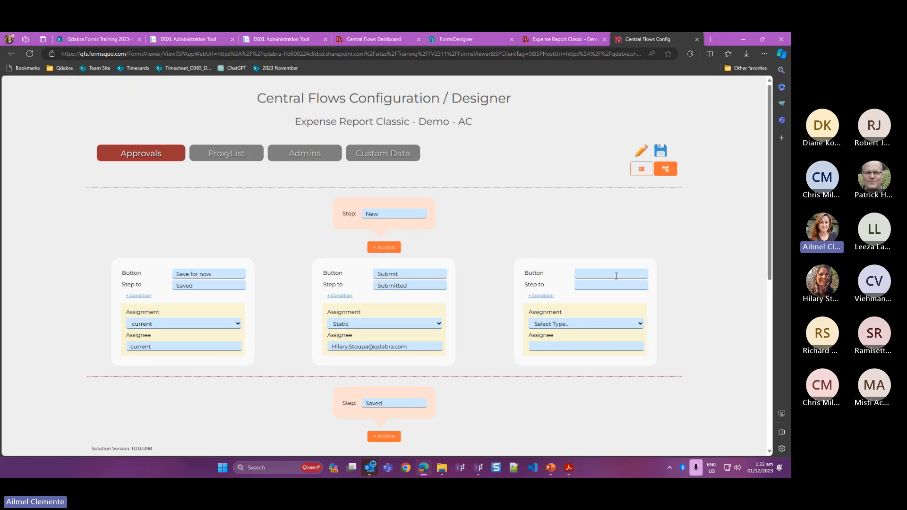
pyautogui.write('Submit')
pyautogui.click(599, 285)
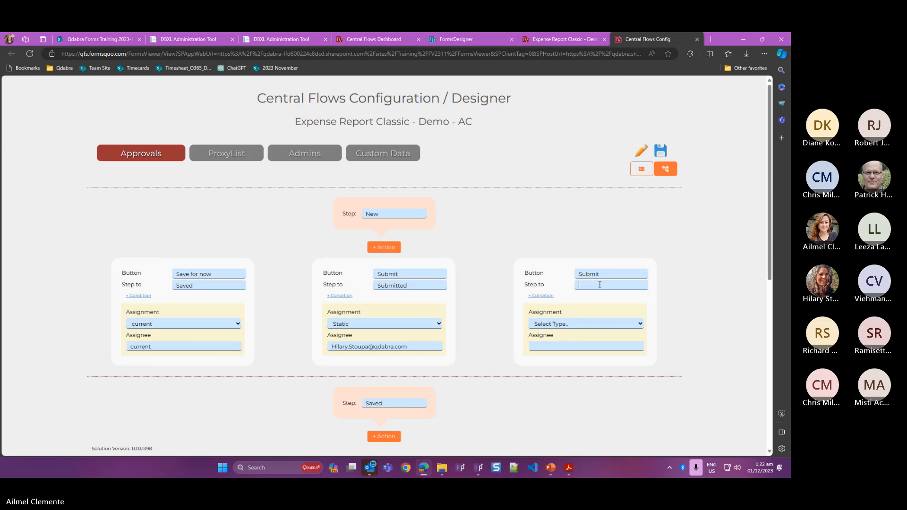
pyautogui.write('Approved')
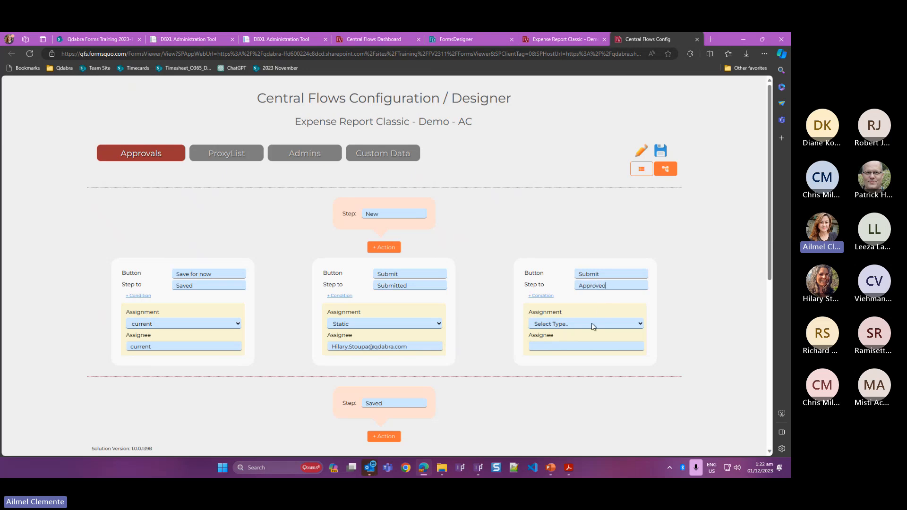
pyautogui.click(593, 325)
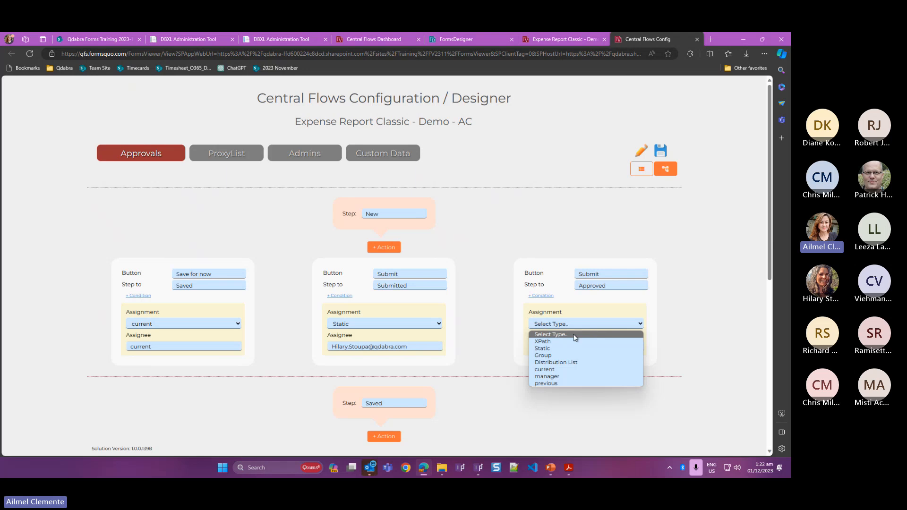
pyautogui.click(579, 370)
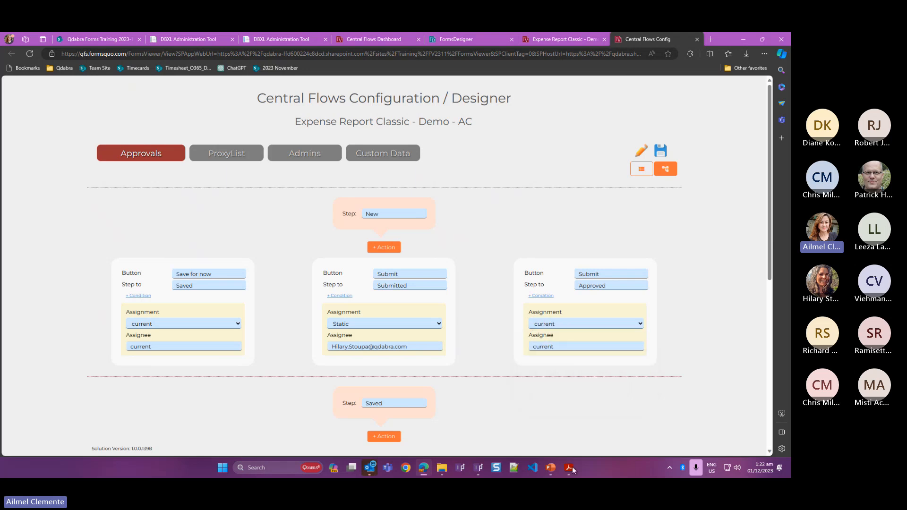
pyautogui.click(574, 469)
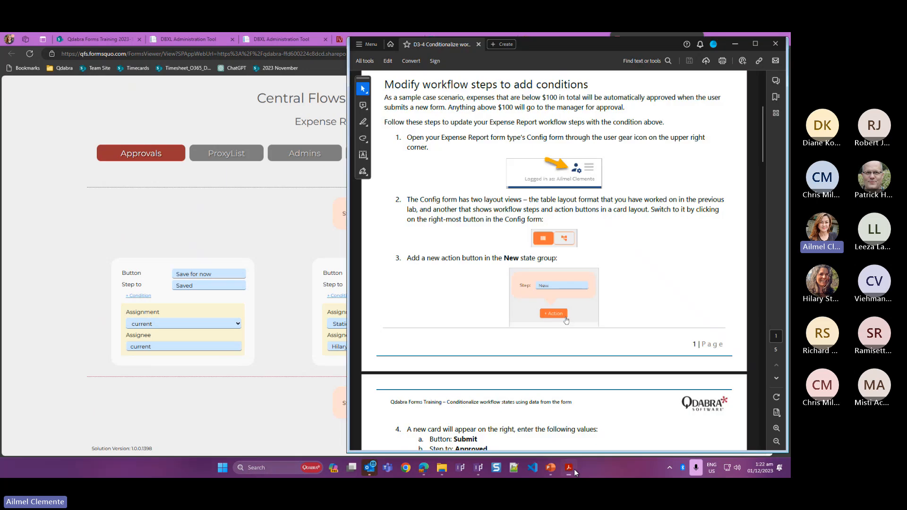
# Add empty conditions to both Submit actions, to Approved and to Submitted
pyautogui.scroll(-2, 668, 324)
pyautogui.scroll(-4, 668, 324)
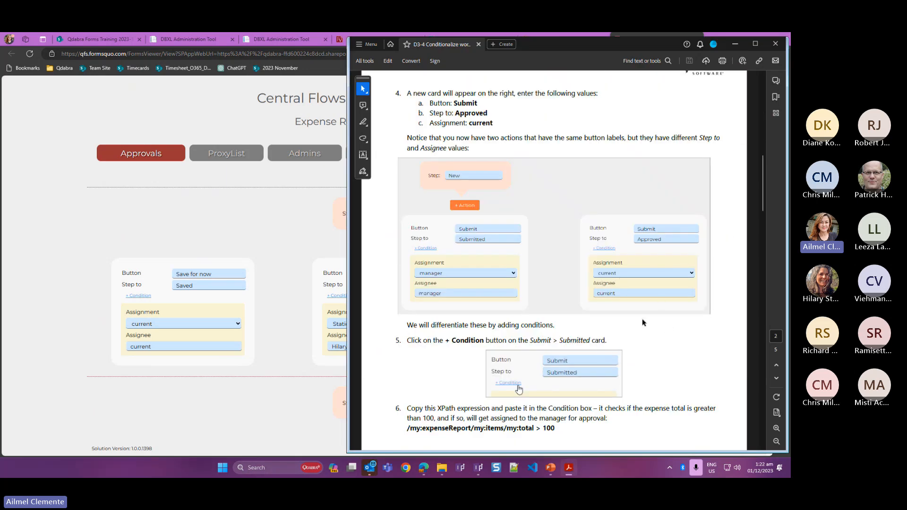
pyautogui.hotkey('alt', 'Tab')
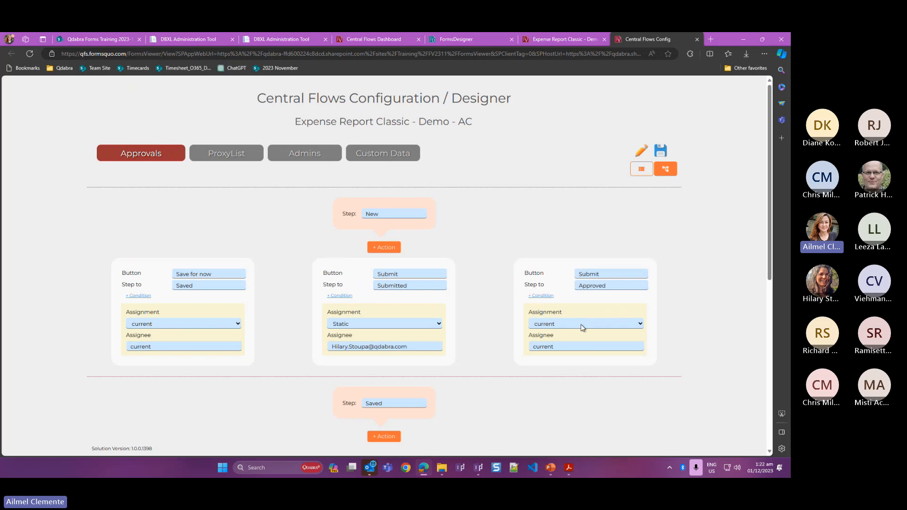
pyautogui.click(543, 296)
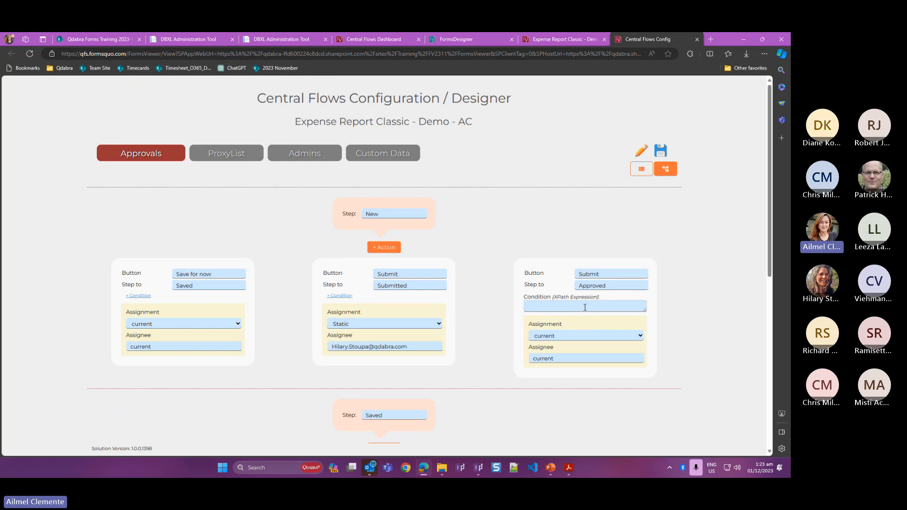
pyautogui.click(339, 296)
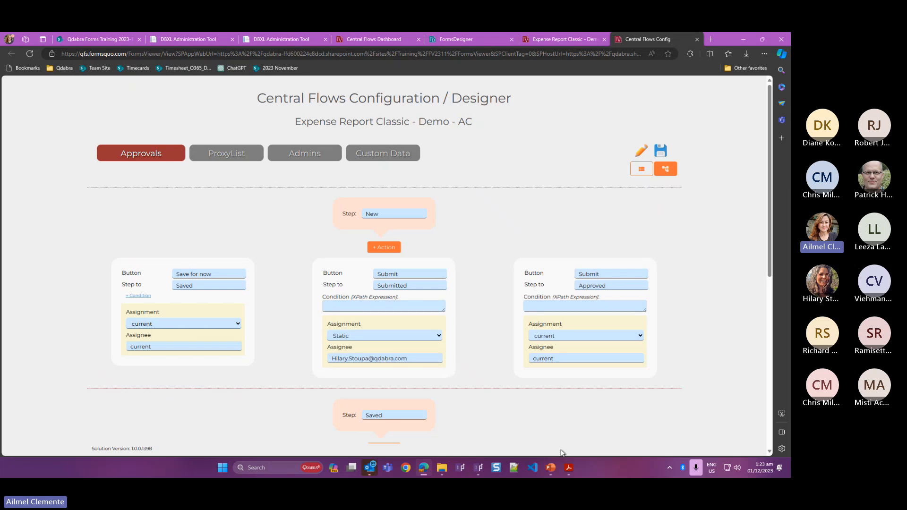
# Scroll the lab guide to step 6's total-over-100 XPath expression
pyautogui.click(569, 470)
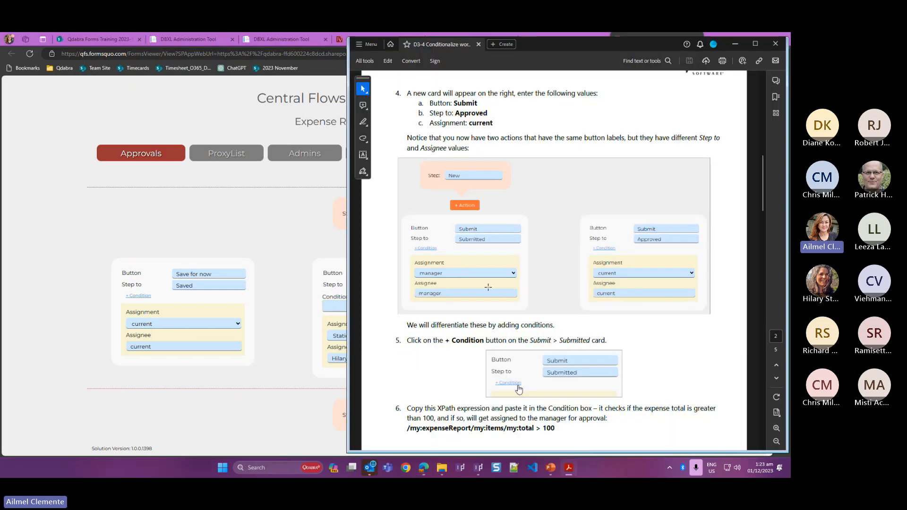
pyautogui.scroll(-3, 487, 288)
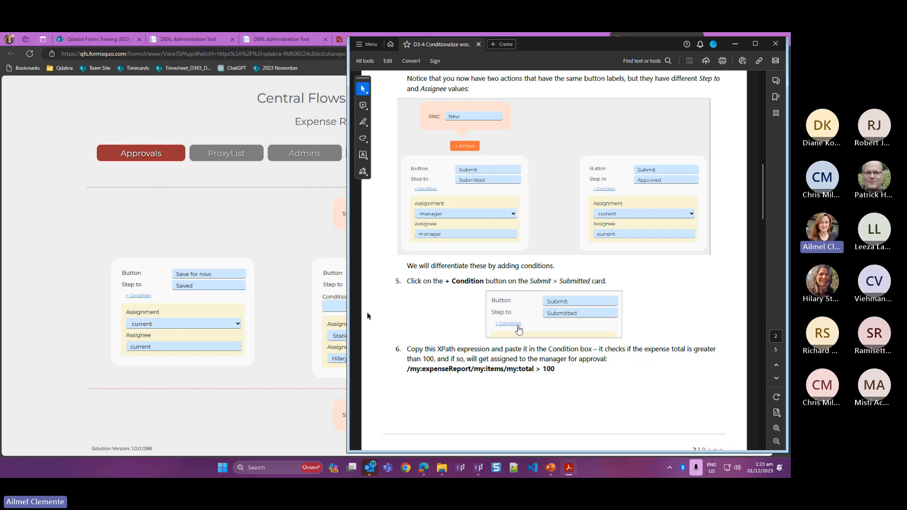
pyautogui.click(311, 332)
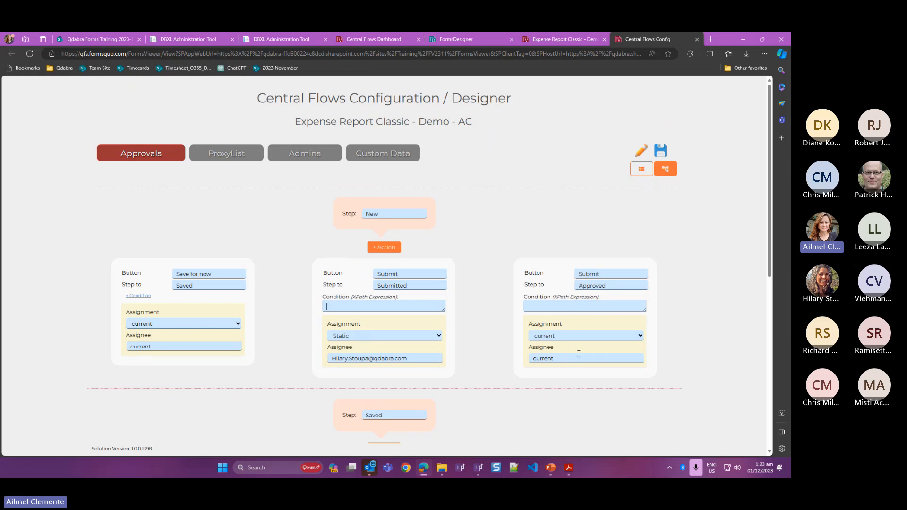
pyautogui.hotkey('alt', 'Tab')
pyautogui.scroll(-3, 636, 327)
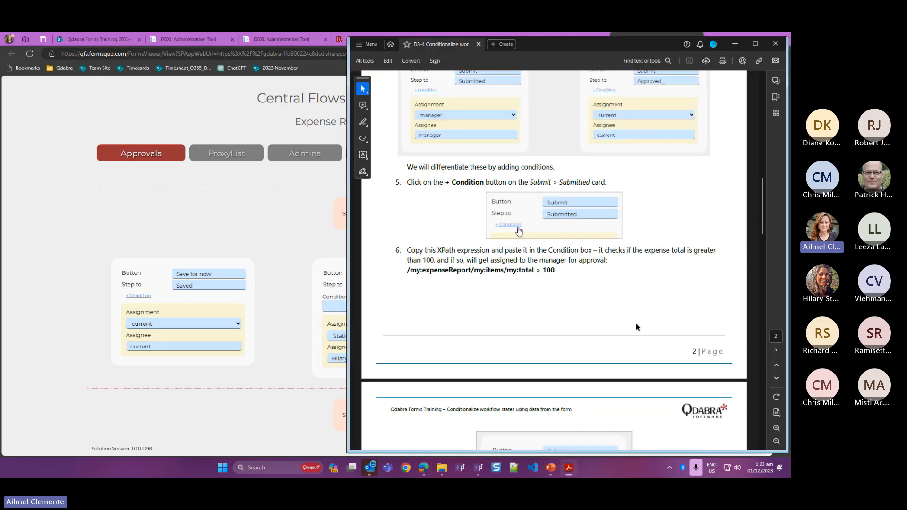
pyautogui.scroll(-1, 636, 327)
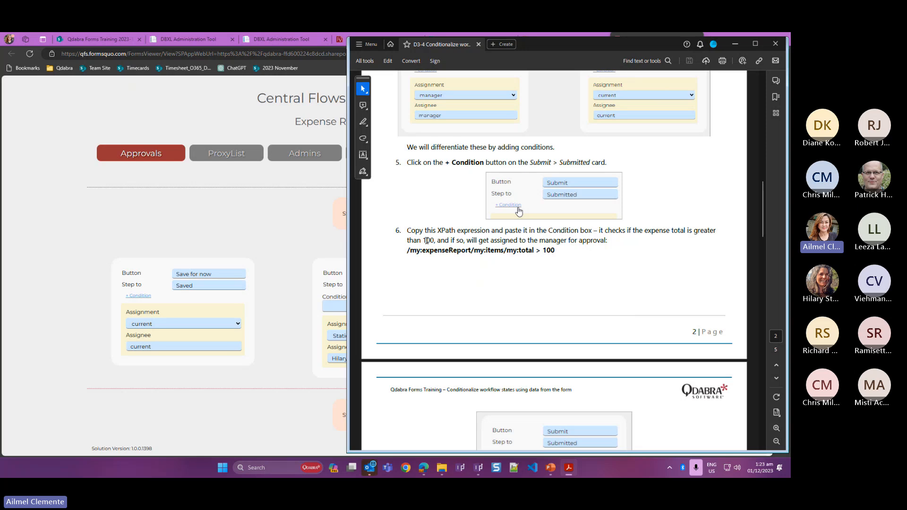
# Select the step 6 XPath expression in the lab guide
pyautogui.moveTo(407, 250); pyautogui.dragTo(552, 248)
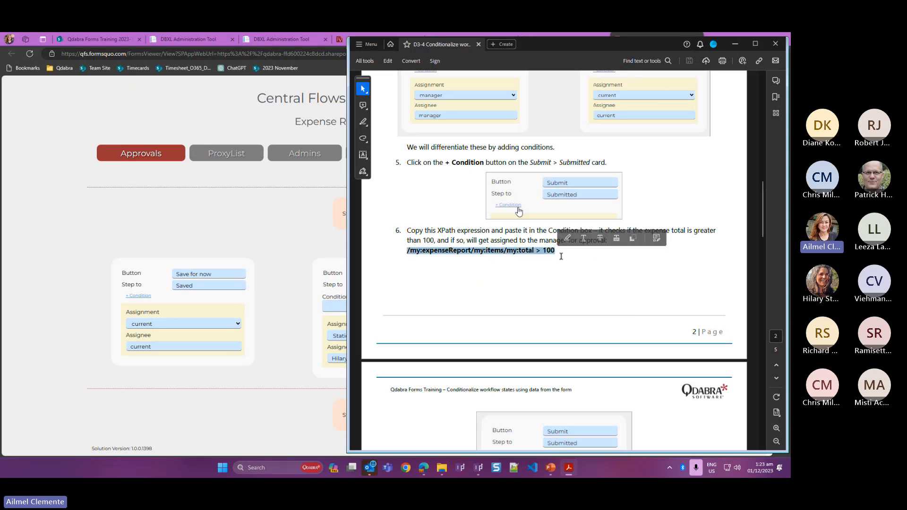
pyautogui.click(561, 256)
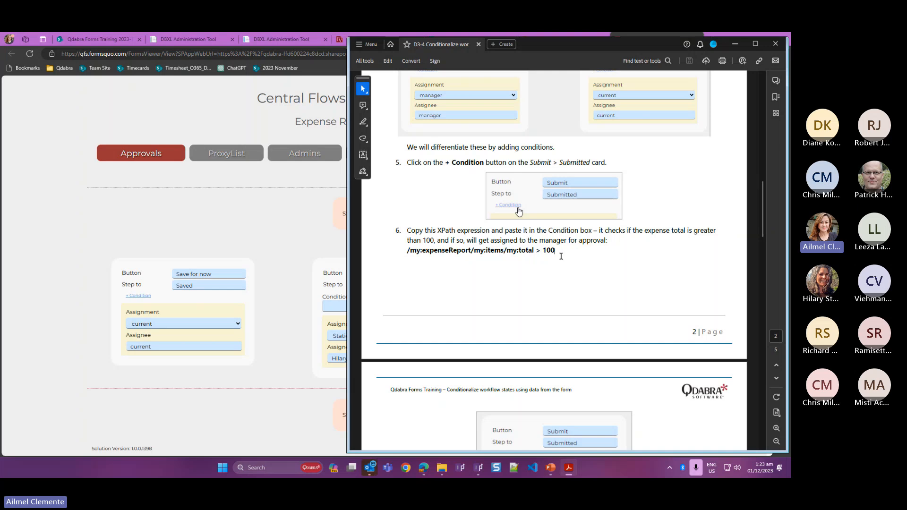
pyautogui.moveTo(407, 250); pyautogui.dragTo(561, 254)
pyautogui.hotkey('ctrl', 'c')
pyautogui.click(561, 255)
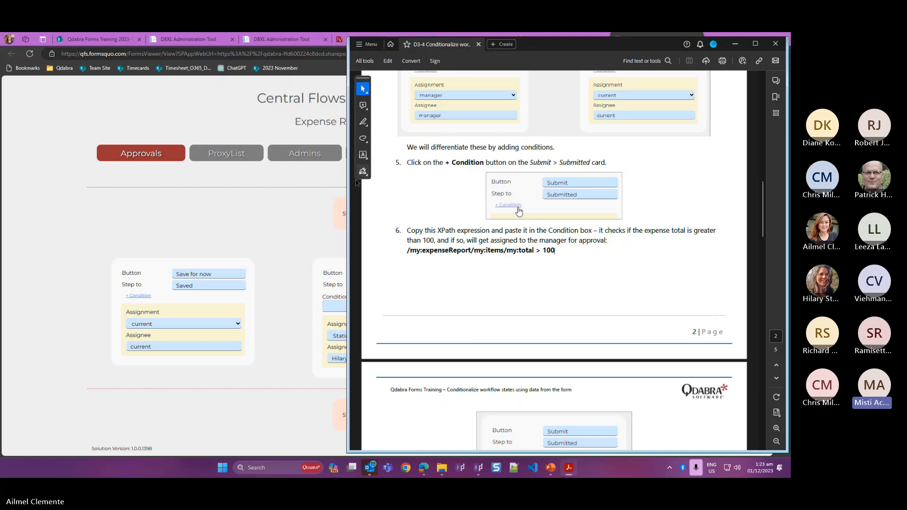
pyautogui.scroll(3, 533, 171)
pyautogui.scroll(3, 533, 171)
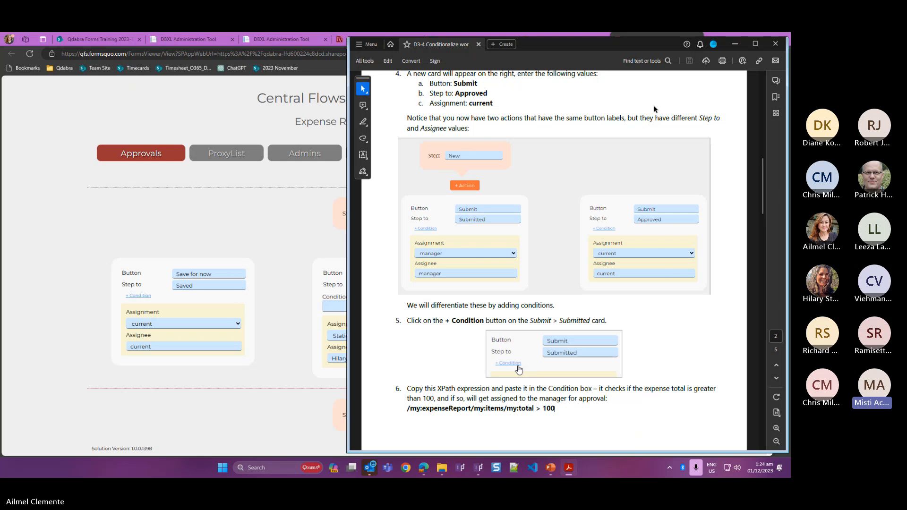
# Keep the Submit→Submitted assignment as Static and place the cursor in its condition box
pyautogui.click(308, 243)
pyautogui.click(356, 336)
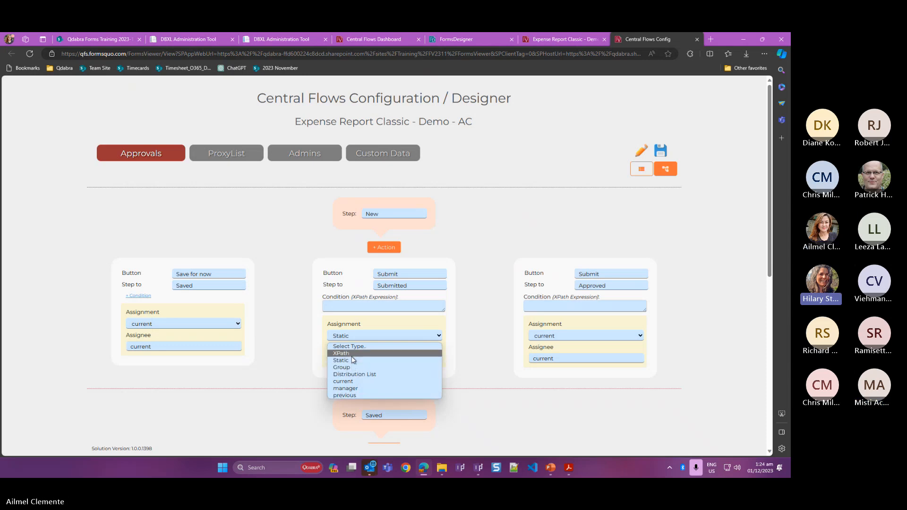
pyautogui.click(464, 325)
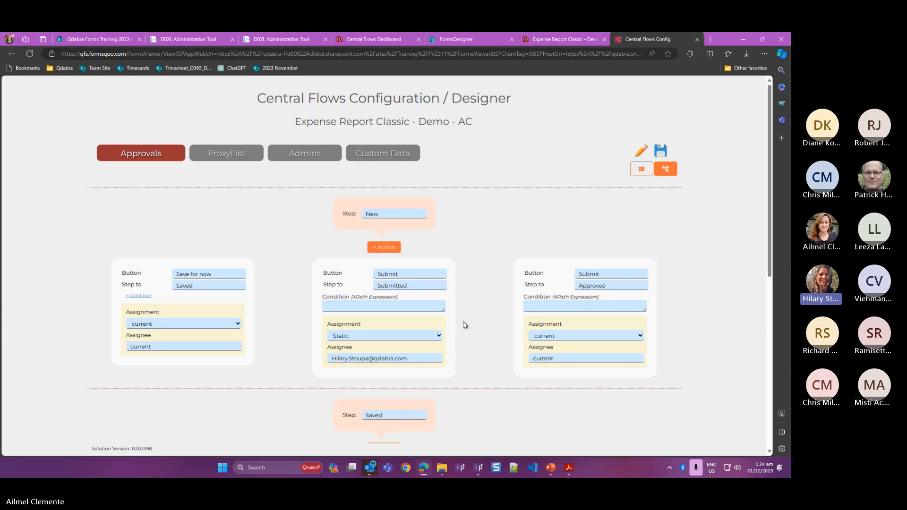
pyautogui.click(440, 337)
pyautogui.click(440, 338)
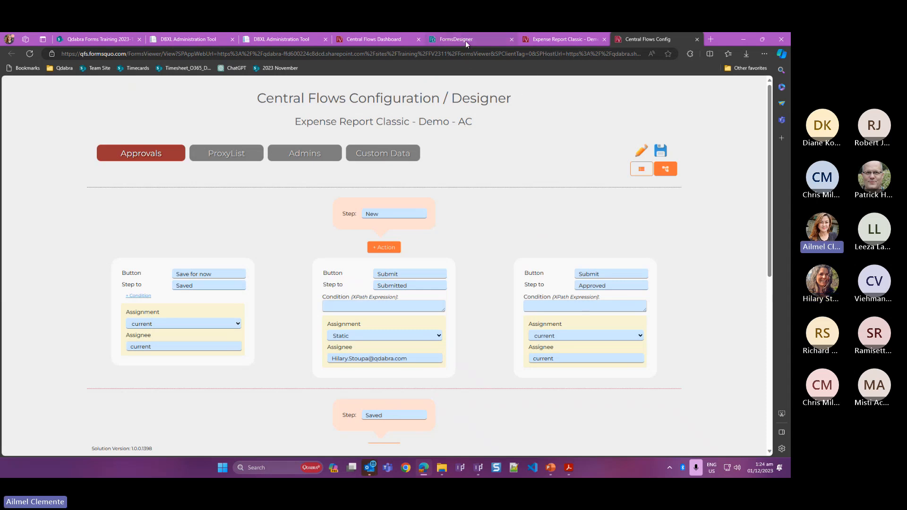
pyautogui.click(365, 307)
pyautogui.moveTo(474, 41)
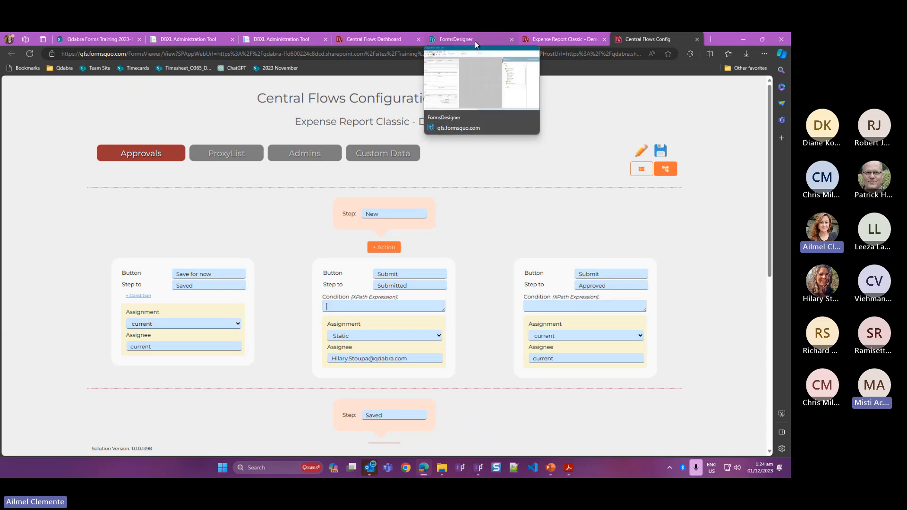
# Paste the items total XPath /my:expenseReport/my:items/my:total into the Submit→Submitted condition
pyautogui.click(475, 41)
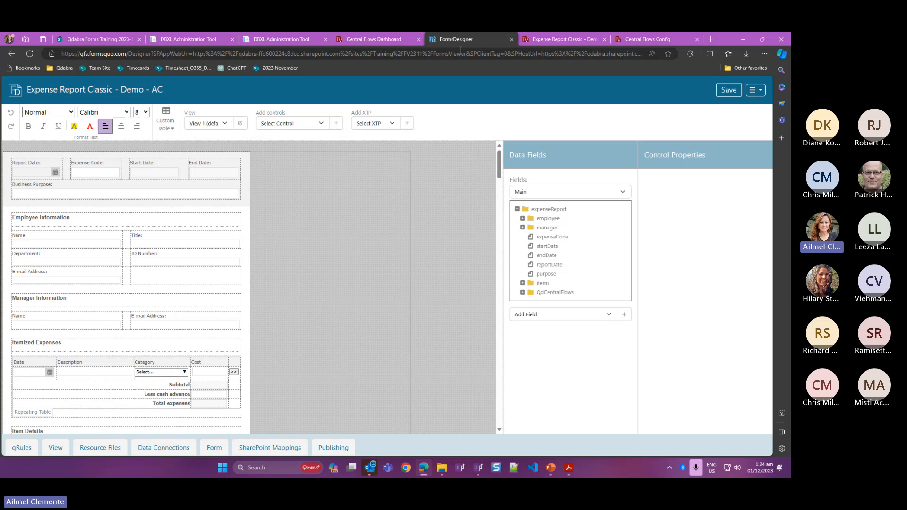
pyautogui.click(523, 285)
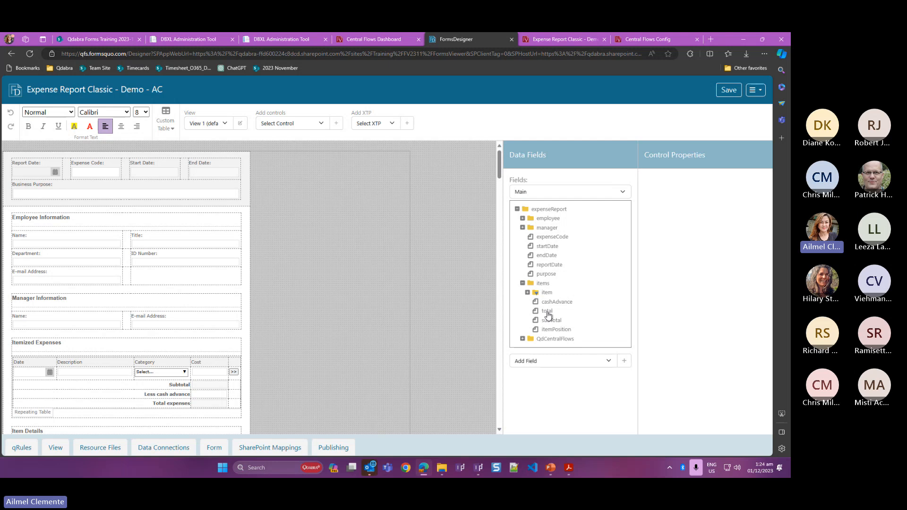
pyautogui.click(547, 312)
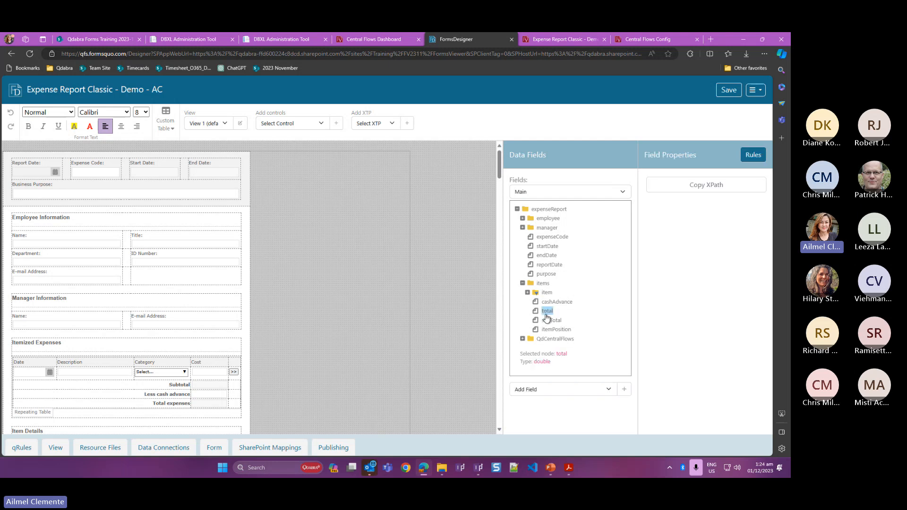
pyautogui.scroll(-2, 303, 340)
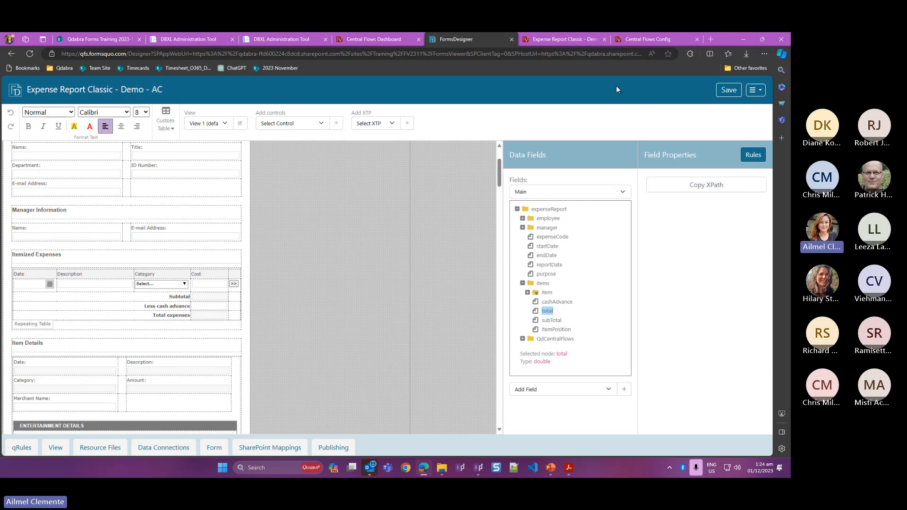
pyautogui.click(640, 39)
pyautogui.hotkey('ctrl', 'v')
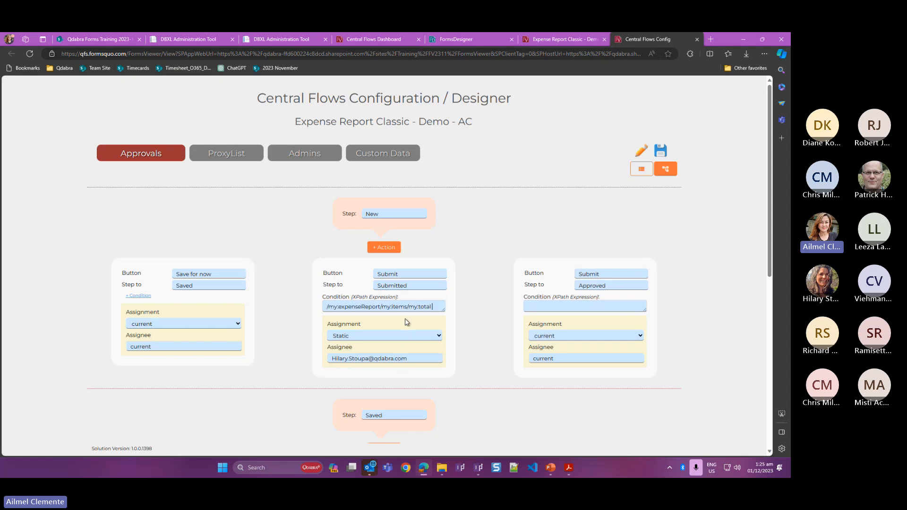
# Set Submitted's condition to total > 100 and Approved's to total <= 100
pyautogui.write('>')
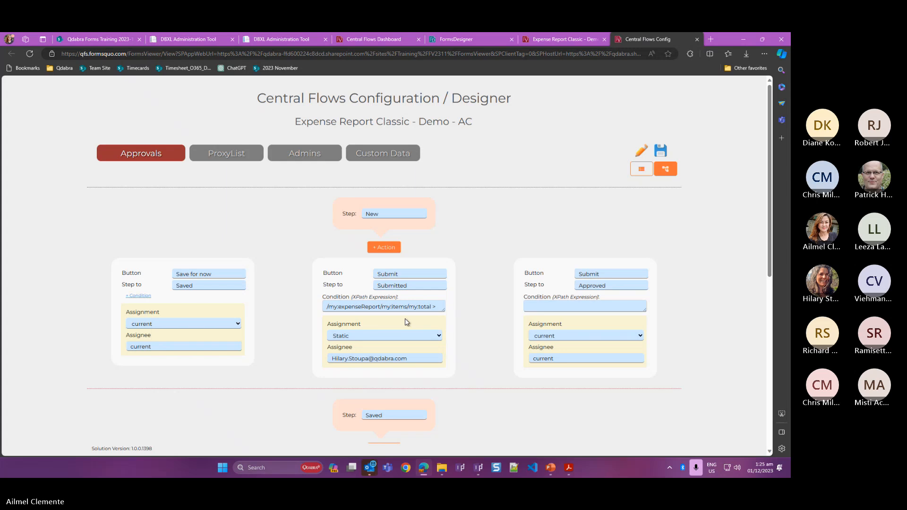
pyautogui.write(' 100')
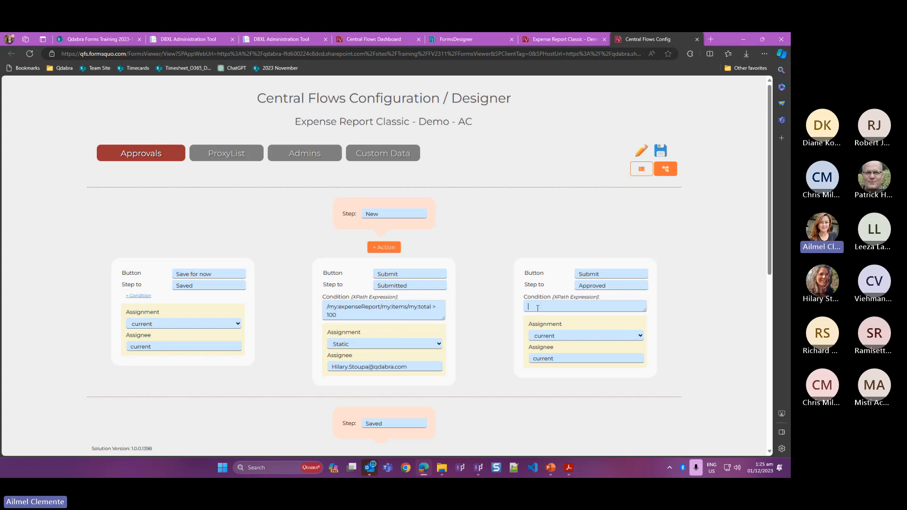
pyautogui.click(538, 308)
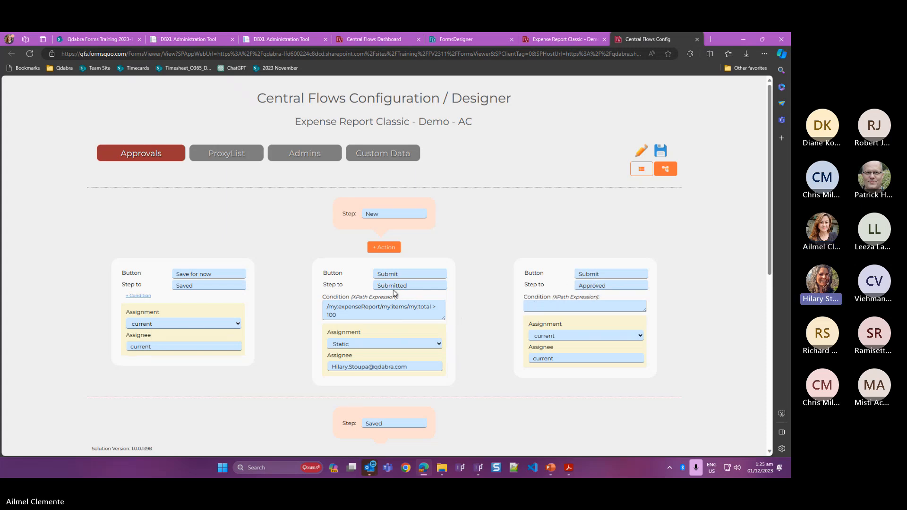
pyautogui.hotkey('ctrl', 'v')
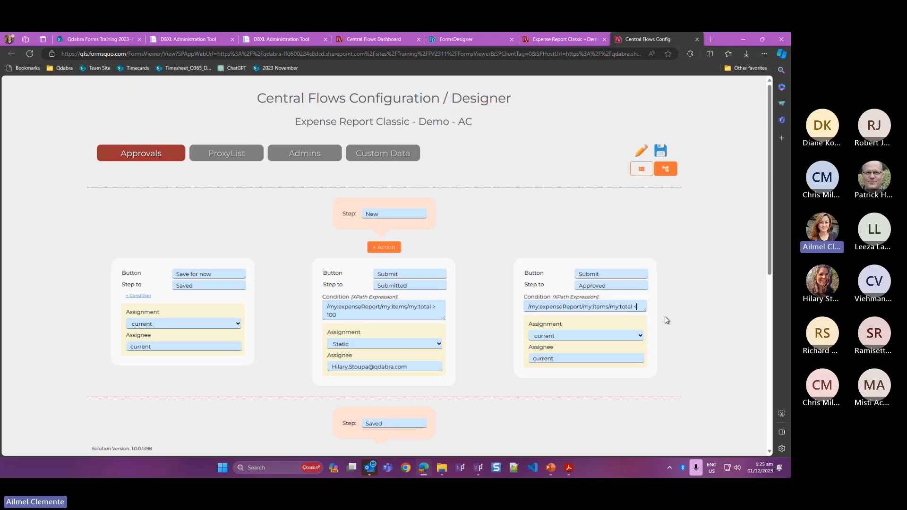
pyautogui.write('100')
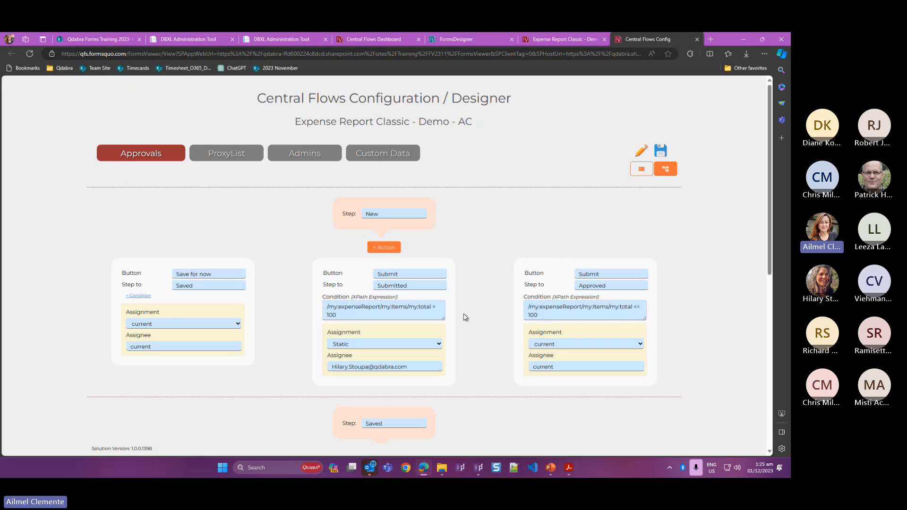
# Save the workflow, then scroll the guide to the Test Submission and Approvals section
pyautogui.click(661, 150)
pyautogui.click(569, 468)
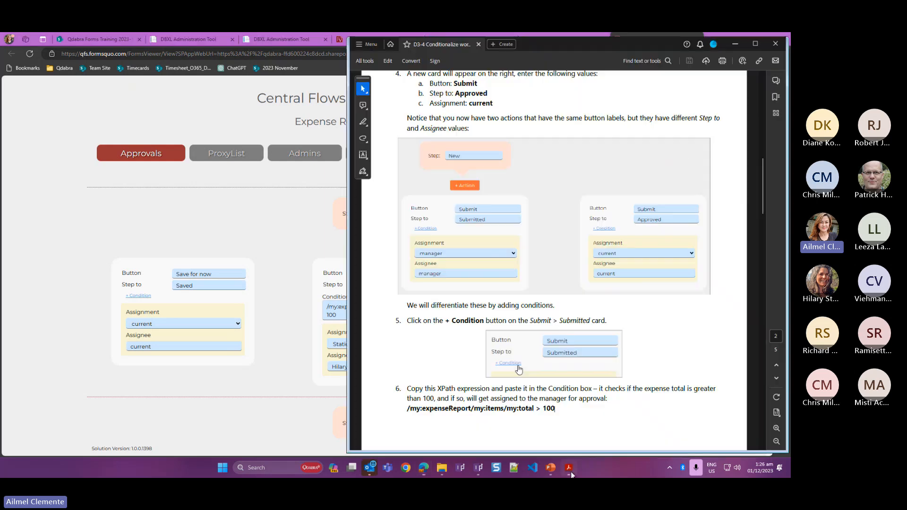
pyautogui.scroll(-3, 670, 268)
pyautogui.scroll(-6, 669, 268)
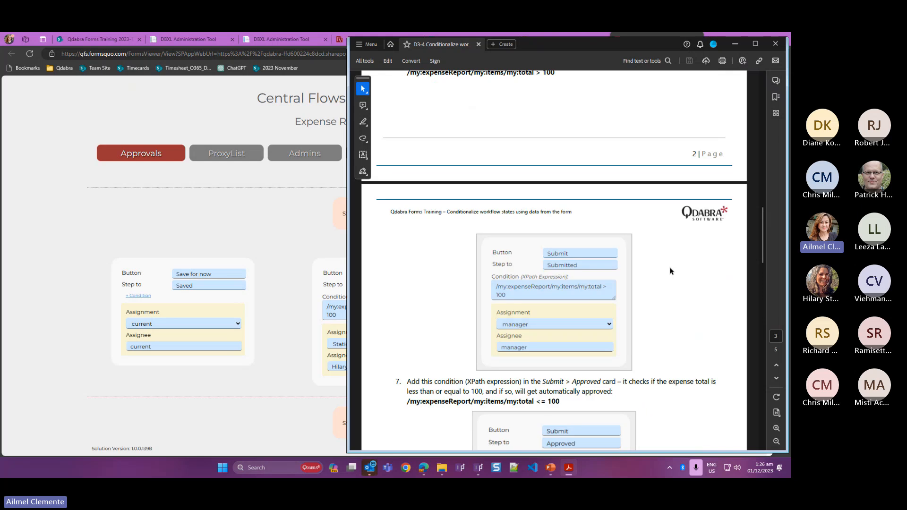
pyautogui.scroll(-4, 669, 269)
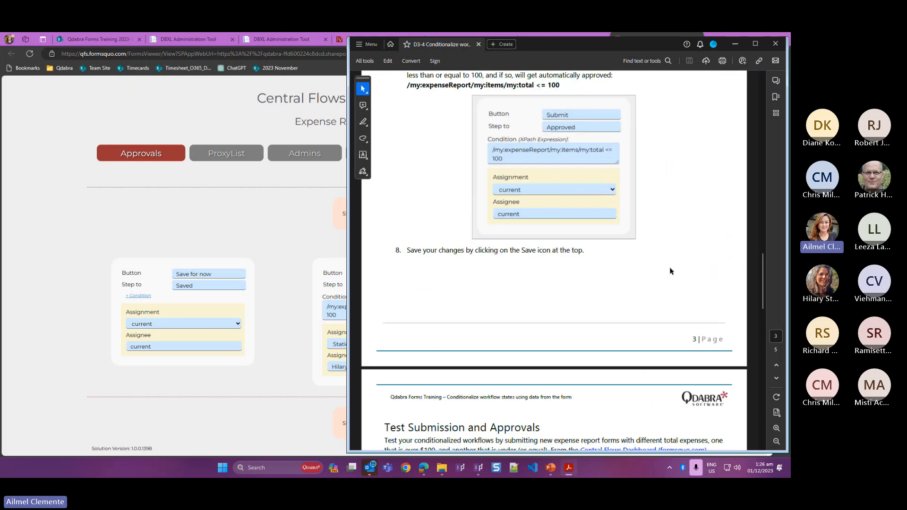
pyautogui.scroll(-3, 670, 271)
pyautogui.scroll(-3, 669, 271)
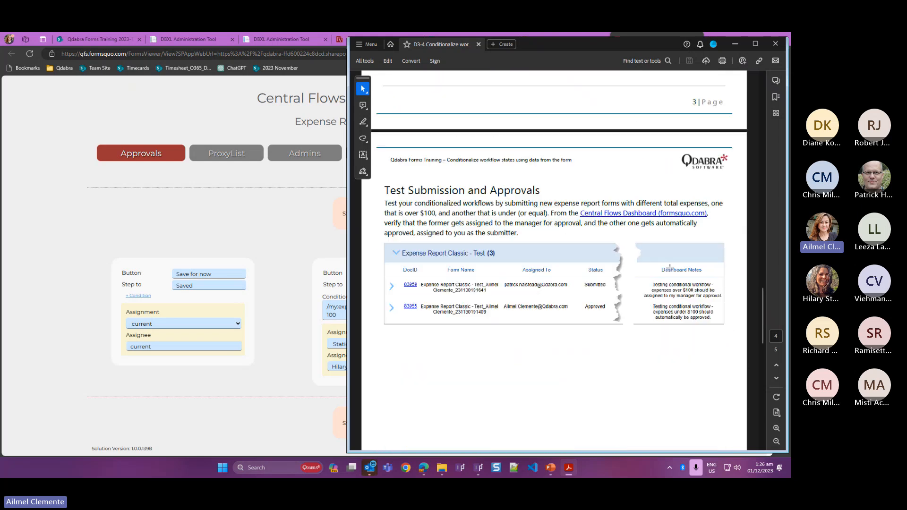
# Check the Dashboard, then reload the Expense Report Classic form to a blank New form
pyautogui.click(275, 418)
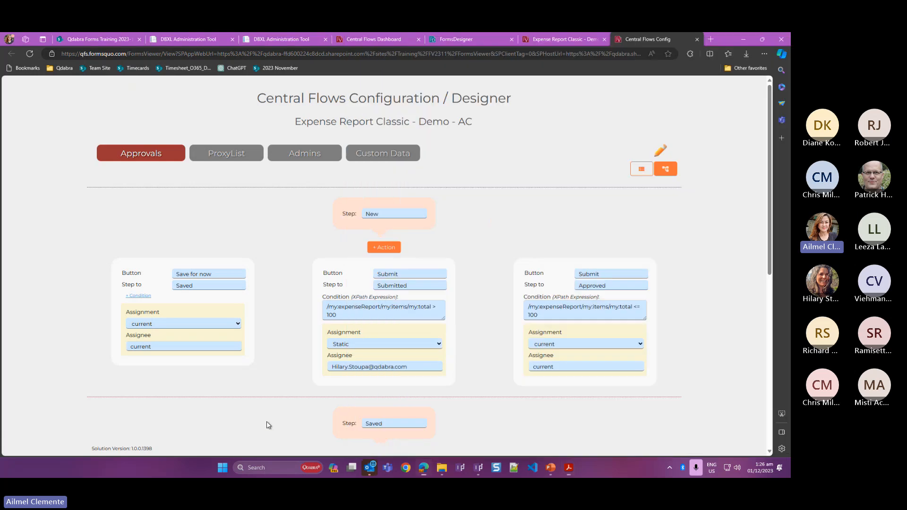
pyautogui.click(541, 42)
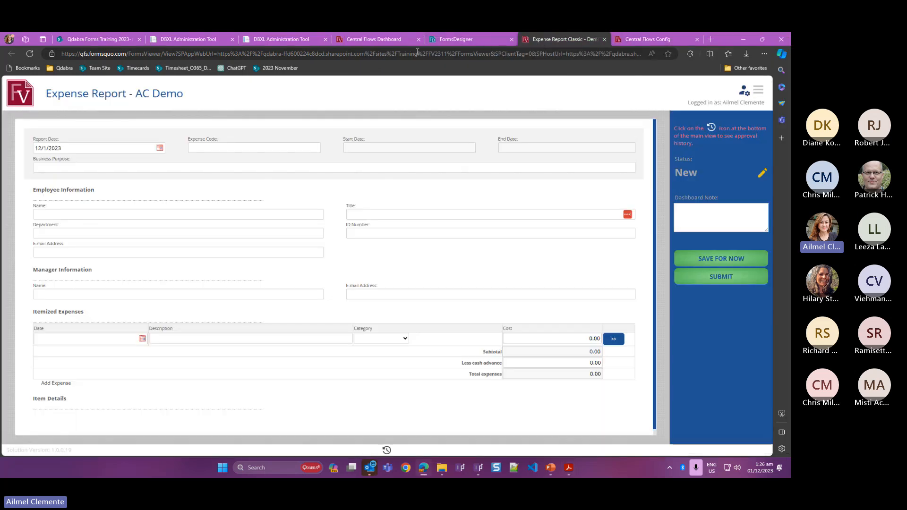
pyautogui.click(361, 41)
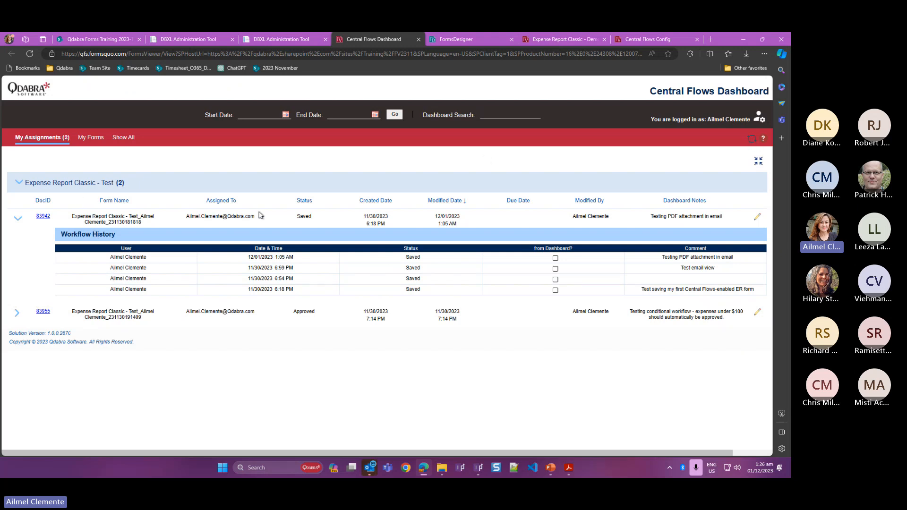
pyautogui.click(643, 40)
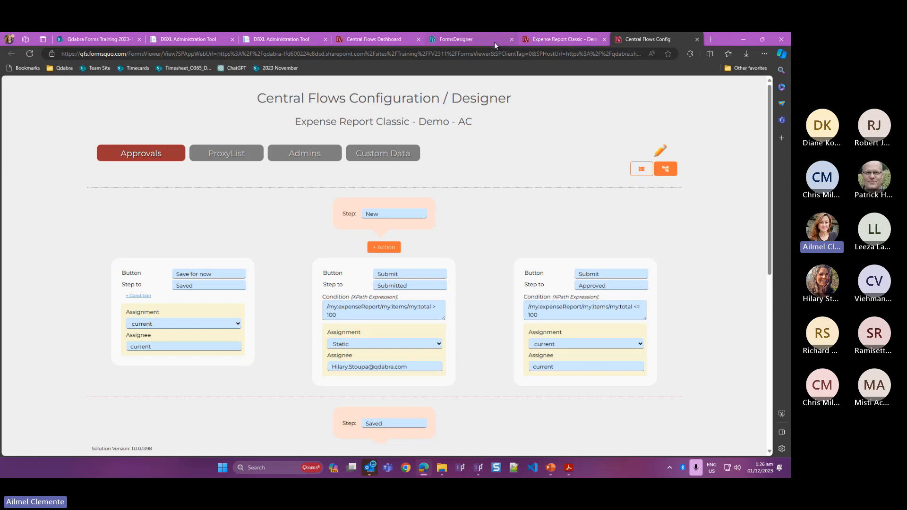
pyautogui.click(568, 41)
pyautogui.click(30, 53)
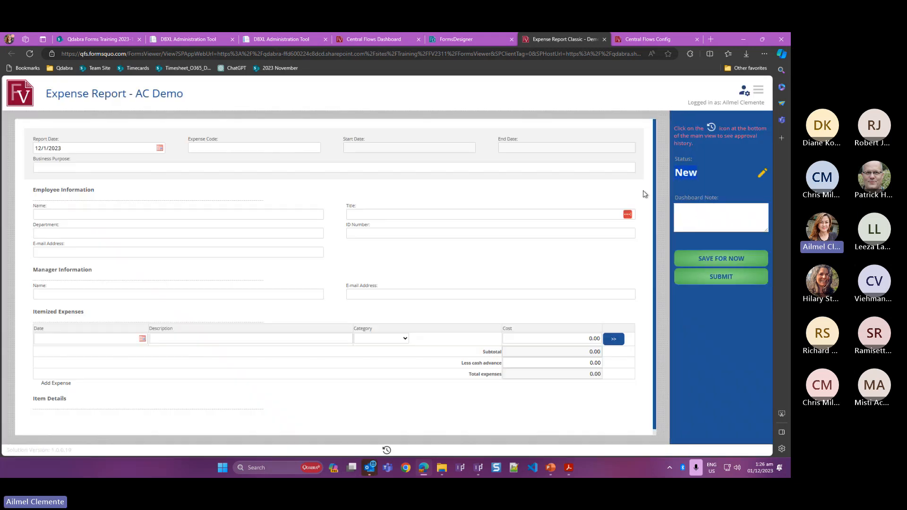
# Change the Business Purpose to 'Testing expenses > $100' and return to the Central Flows designer
pyautogui.click(76, 171)
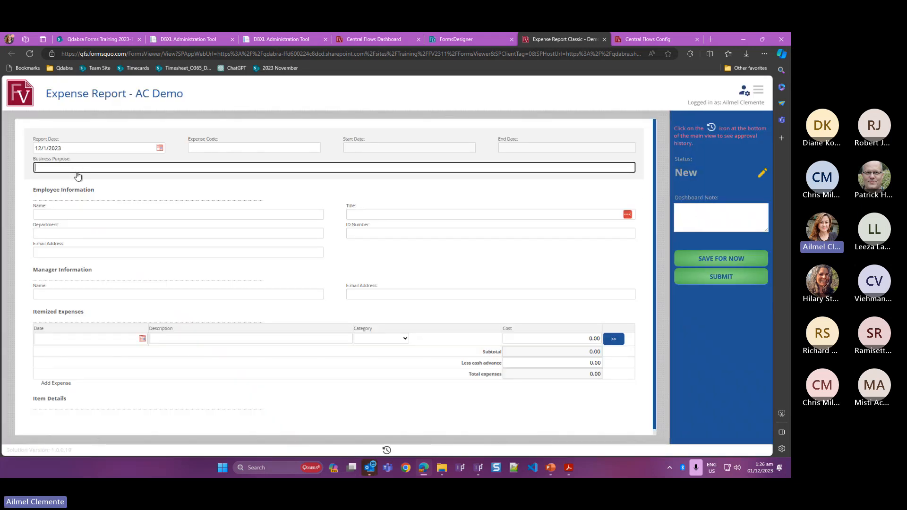
pyautogui.write('Testing')
pyautogui.write(' expenses g')
pyautogui.write('reater')
pyautogui.press('BackSpace')
pyautogui.press('BackSpace')
pyautogui.press('BackSpace')
pyautogui.press('BackSpace')
pyautogui.press('BackSpace')
pyautogui.press('BackSpace')
pyautogui.press('BackSpace')
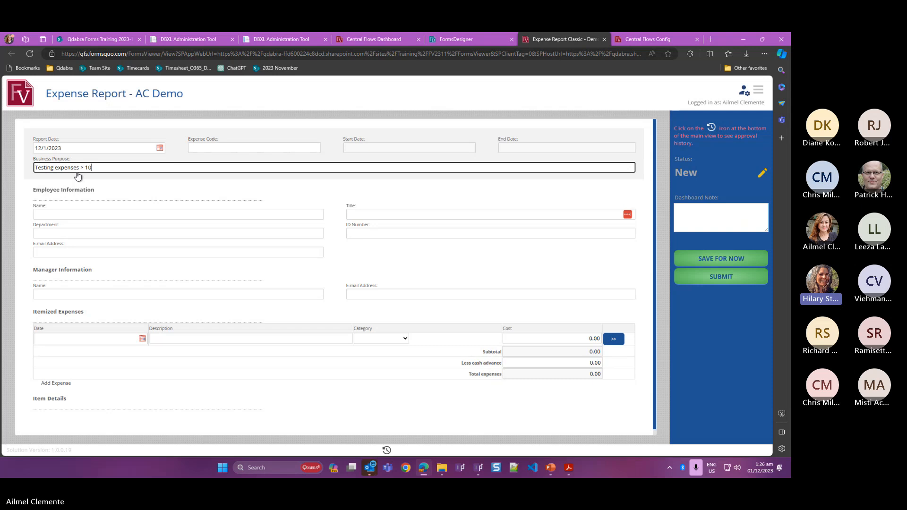
pyautogui.write('> $100')
pyautogui.click(624, 41)
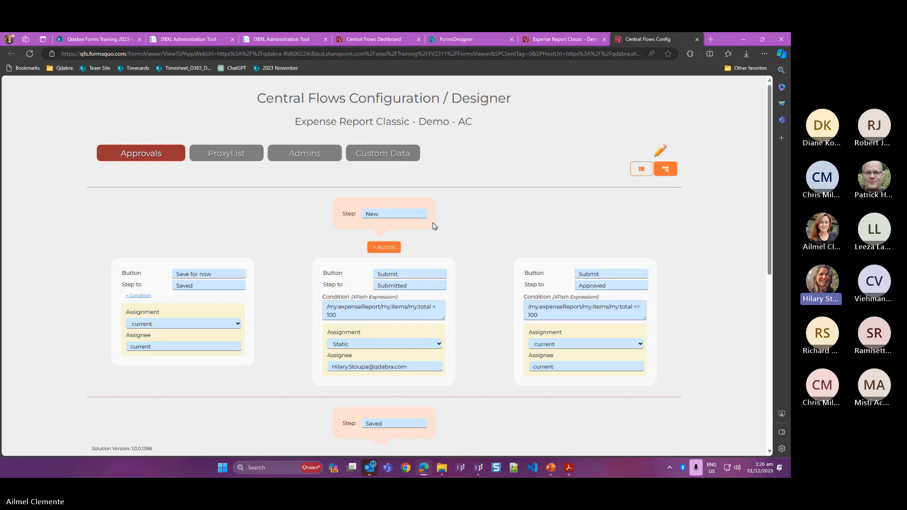
pyautogui.scroll(-4, 434, 227)
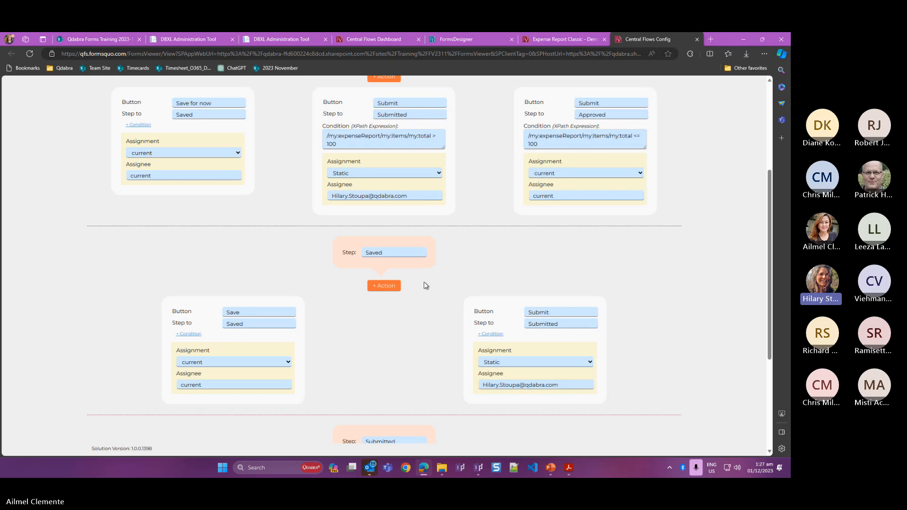
pyautogui.scroll(3, 425, 286)
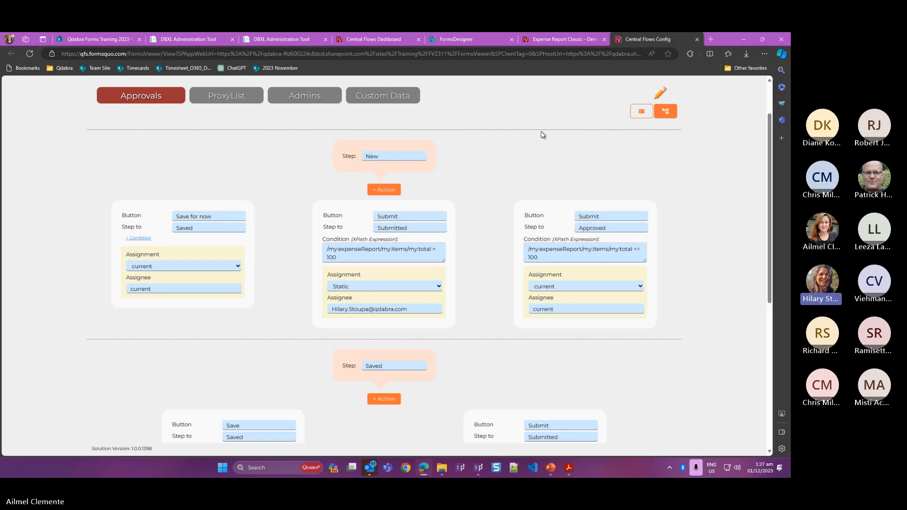
# Enter the employee name and set the expense date to November 2
pyautogui.click(562, 42)
pyautogui.click(75, 217)
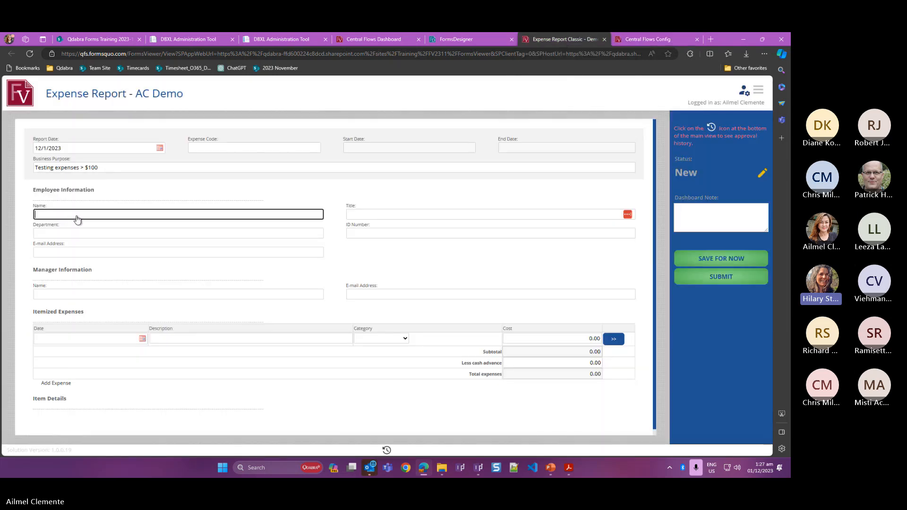
pyautogui.write('Mel')
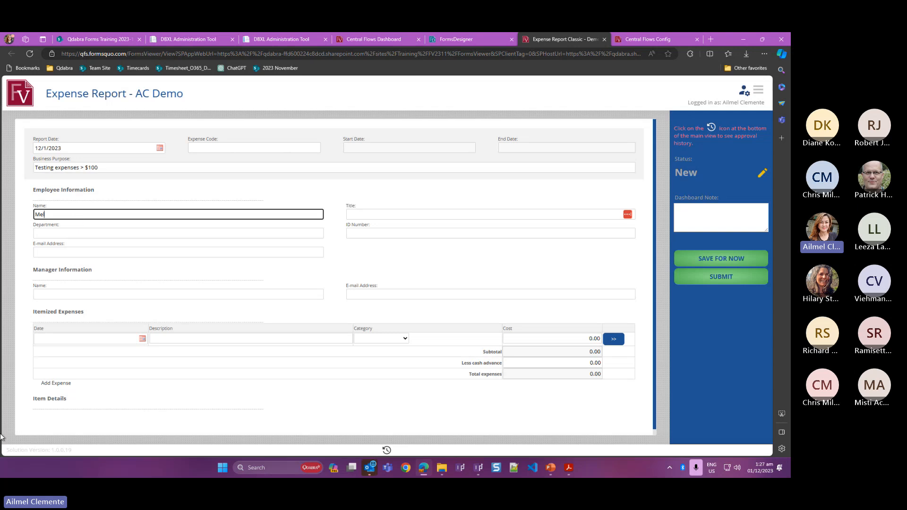
pyautogui.click(143, 340)
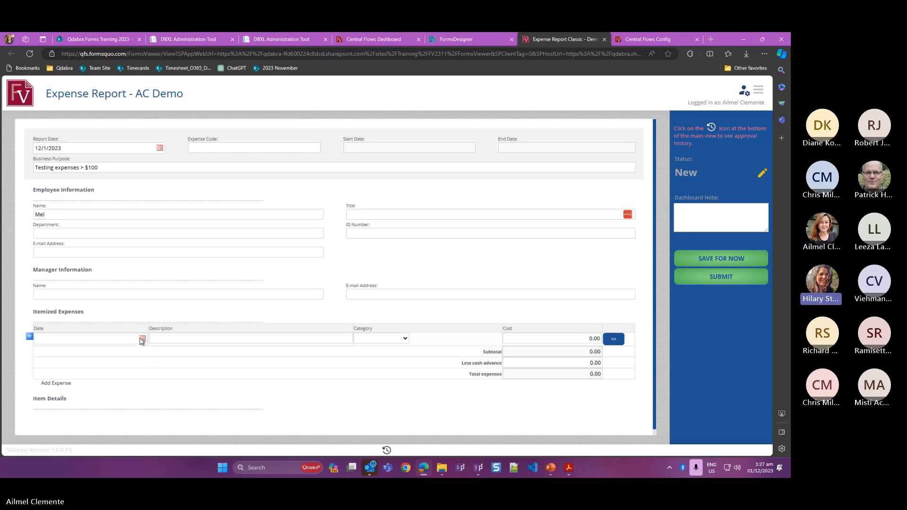
pyautogui.click(142, 338)
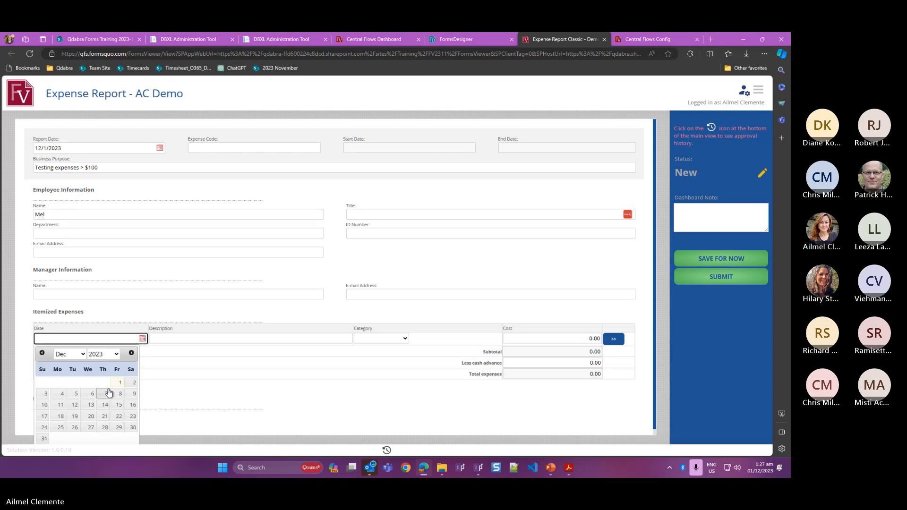
pyautogui.click(72, 355)
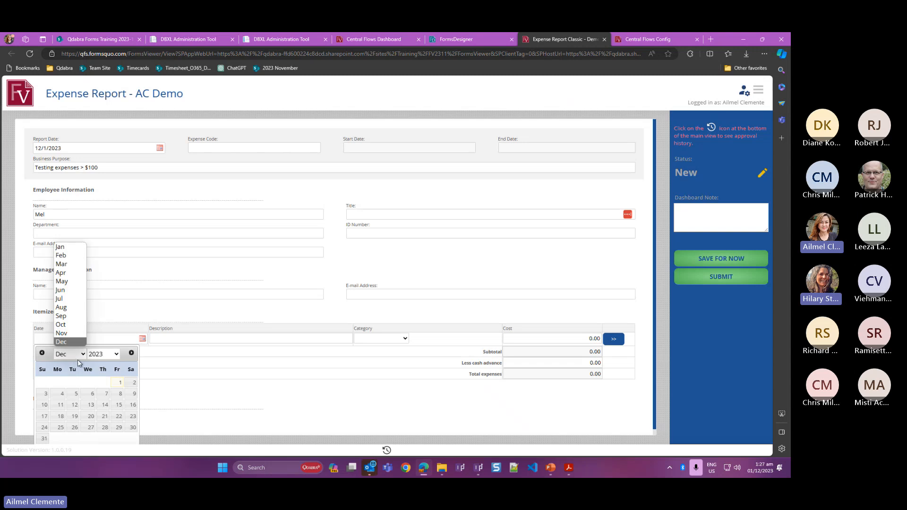
pyautogui.click(61, 333)
pyautogui.click(105, 382)
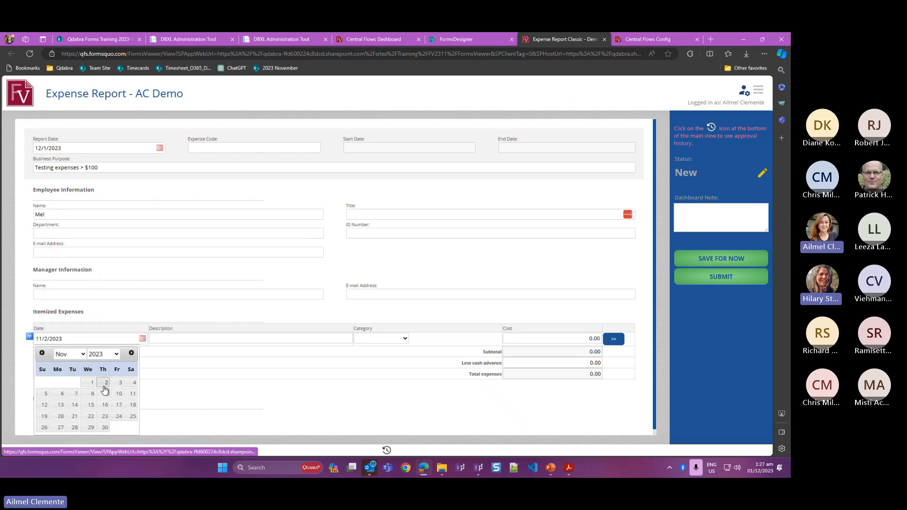
# Add a Monitor line item in Office supplies costing 500
pyautogui.click(297, 339)
pyautogui.write('Tes')
pyautogui.press('BackSpace')
pyautogui.press('BackSpace')
pyautogui.press('BackSpace')
pyautogui.write('Coff')
pyautogui.press('BackSpace')
pyautogui.press('BackSpace')
pyautogui.press('BackSpace')
pyautogui.press('BackSpace')
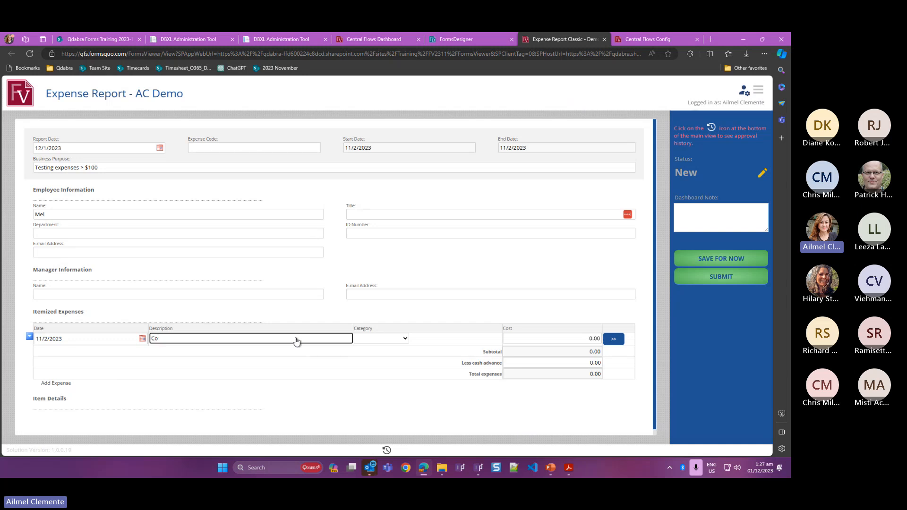
pyautogui.write('Monitor')
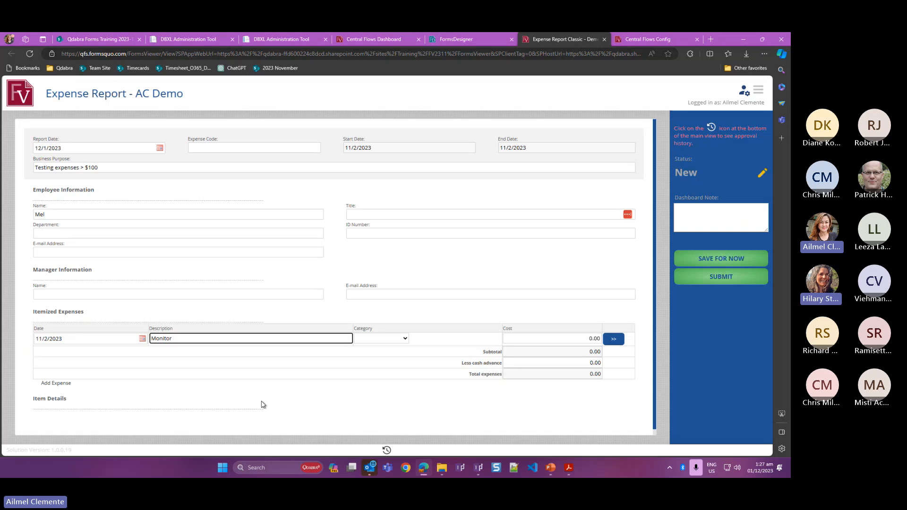
pyautogui.click(399, 338)
pyautogui.click(395, 405)
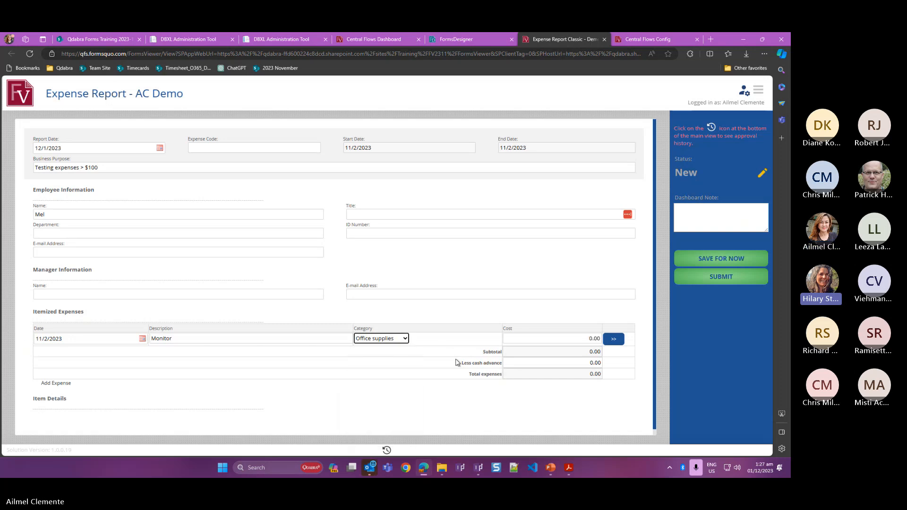
pyautogui.click(552, 339)
pyautogui.write('500')
pyautogui.press('Tab')
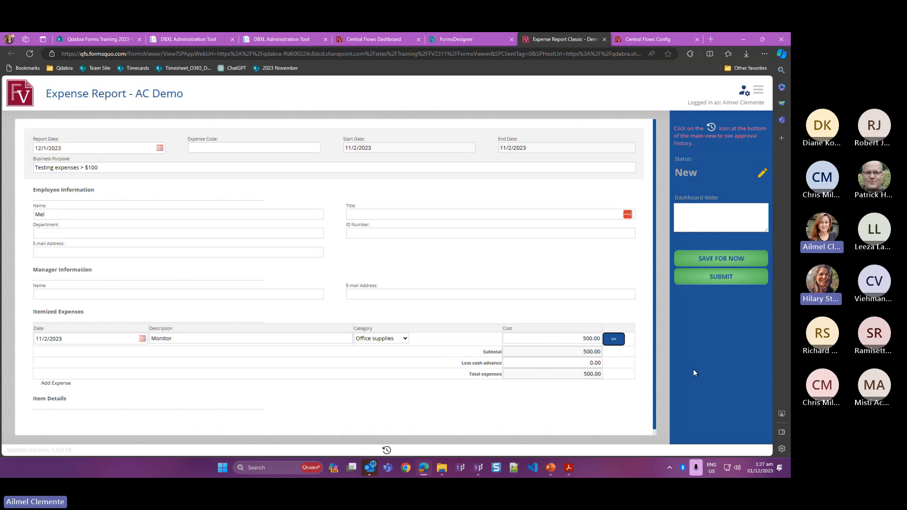
# Write the dashboard note 'Bought a monitor, please approve' and submit the report
pyautogui.click(715, 220)
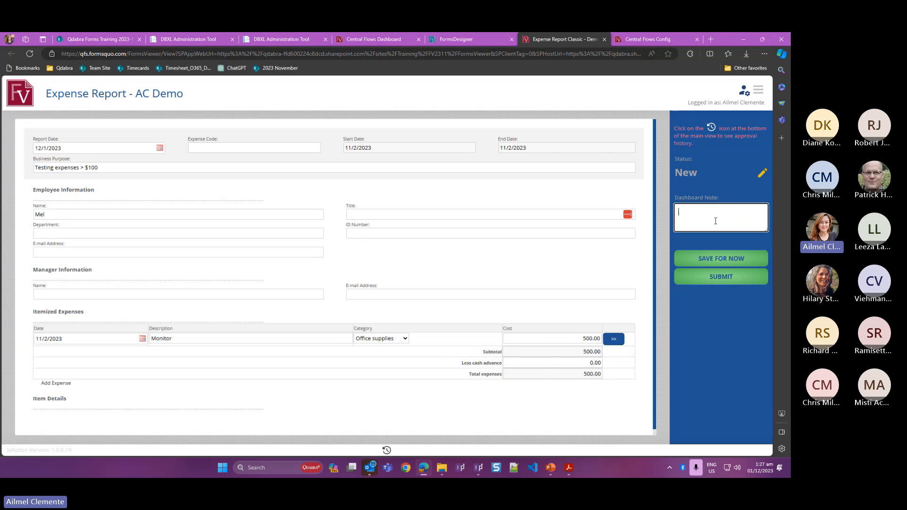
pyautogui.write('Testing')
pyautogui.hotkey('ctrl', 'a')
pyautogui.write('Bought a monitor, please approve')
pyautogui.click(644, 441)
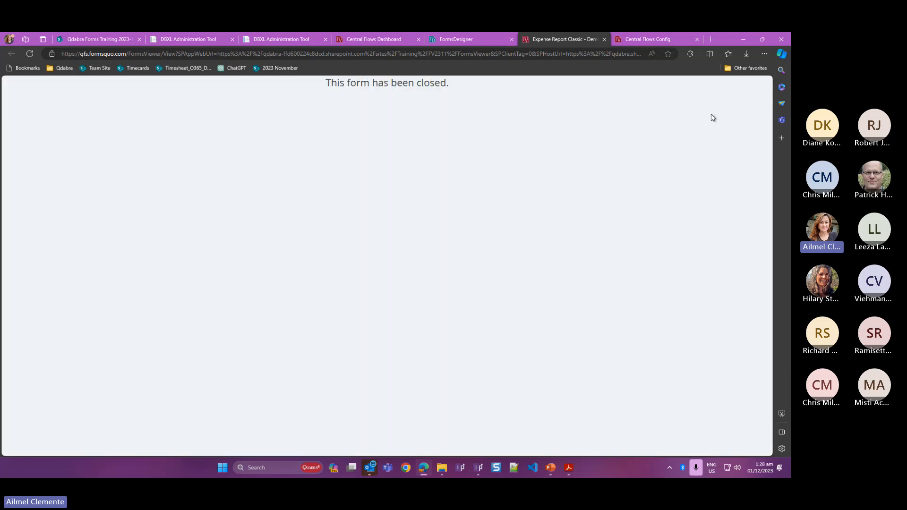
pyautogui.click(651, 40)
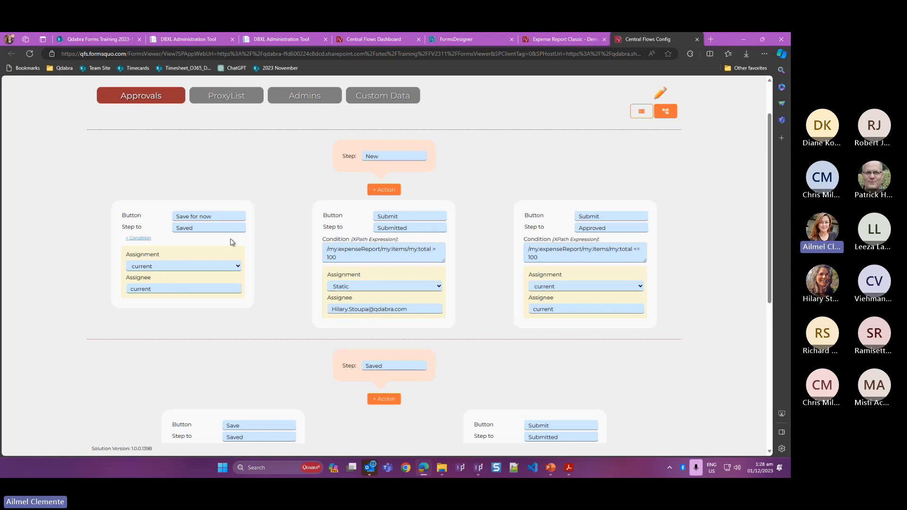
# On the dashboard, expand Expense Report Classic - Demo - AC and confirm the monitor report is Submitted to the approver
pyautogui.click(565, 38)
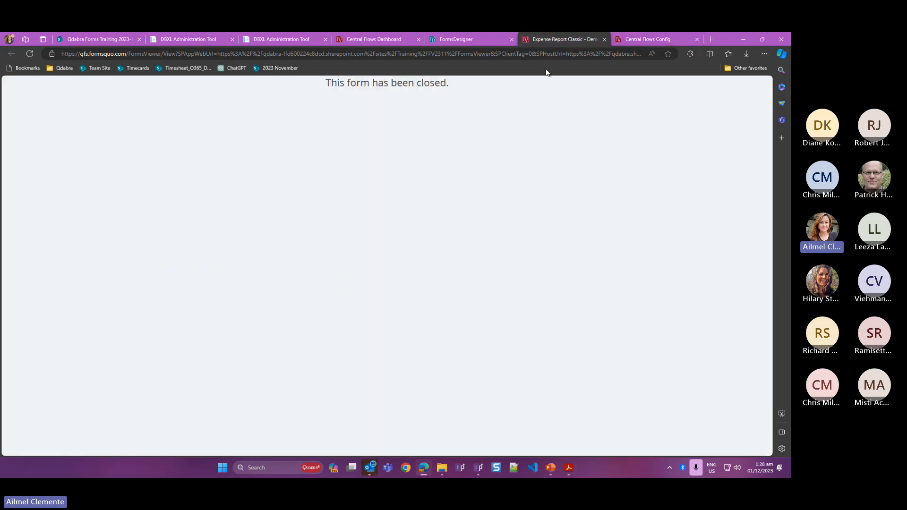
pyautogui.click(405, 41)
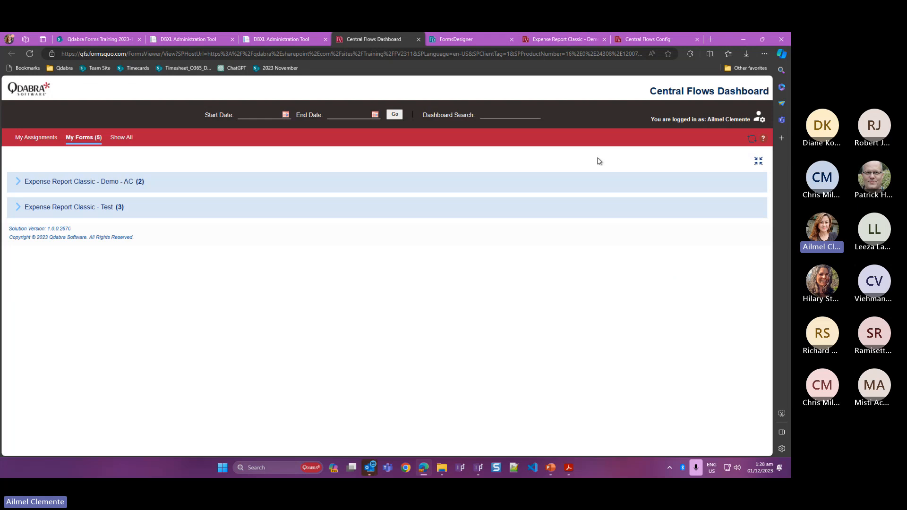
pyautogui.click(19, 184)
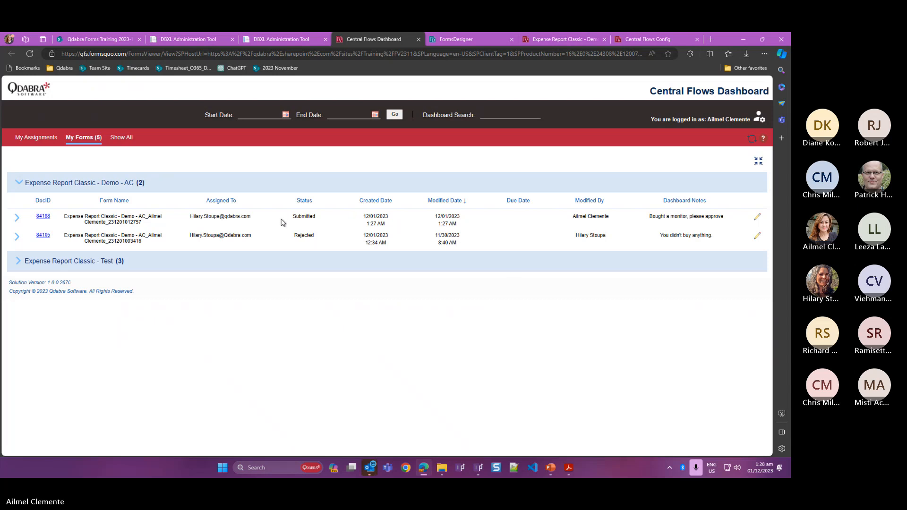
pyautogui.moveTo(211, 216); pyautogui.dragTo(336, 216)
pyautogui.click(336, 215)
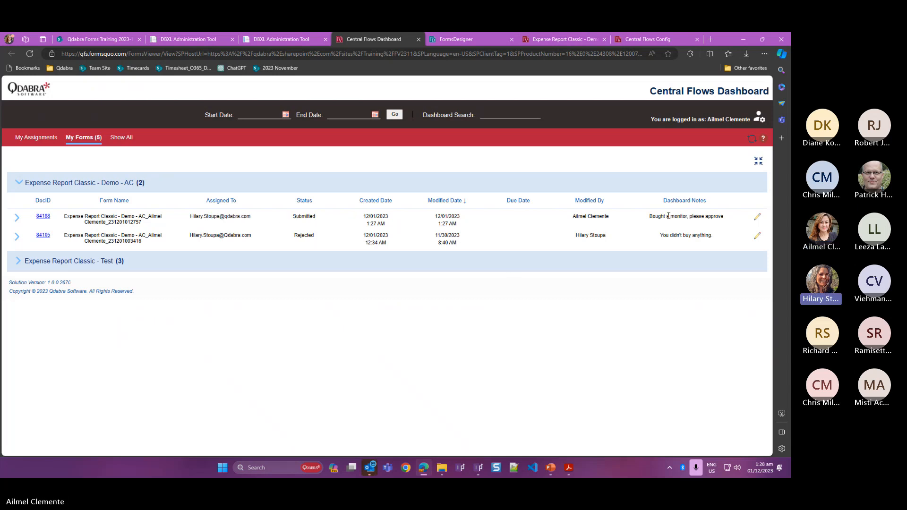
pyautogui.tripleClick(718, 216)
pyautogui.click(727, 220)
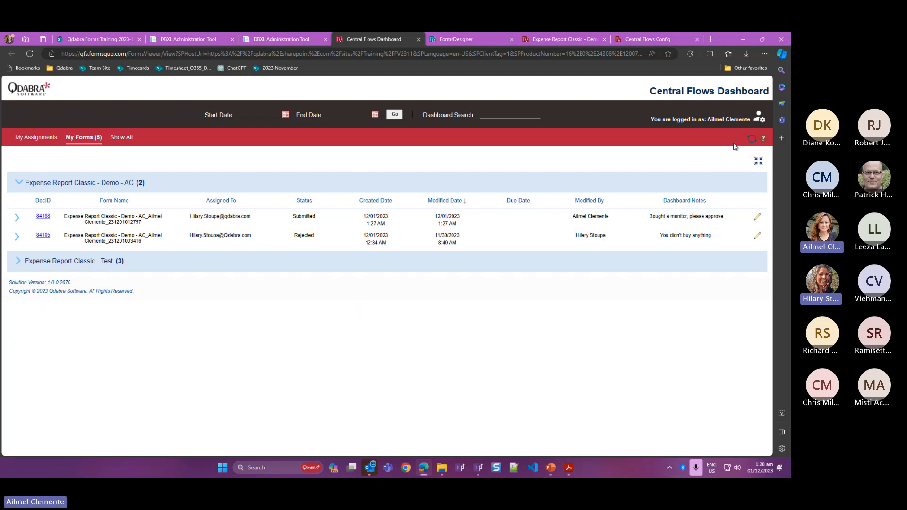
# Refresh the dashboard to see report 84188 Approved with the note 'Hooray'
pyautogui.click(750, 138)
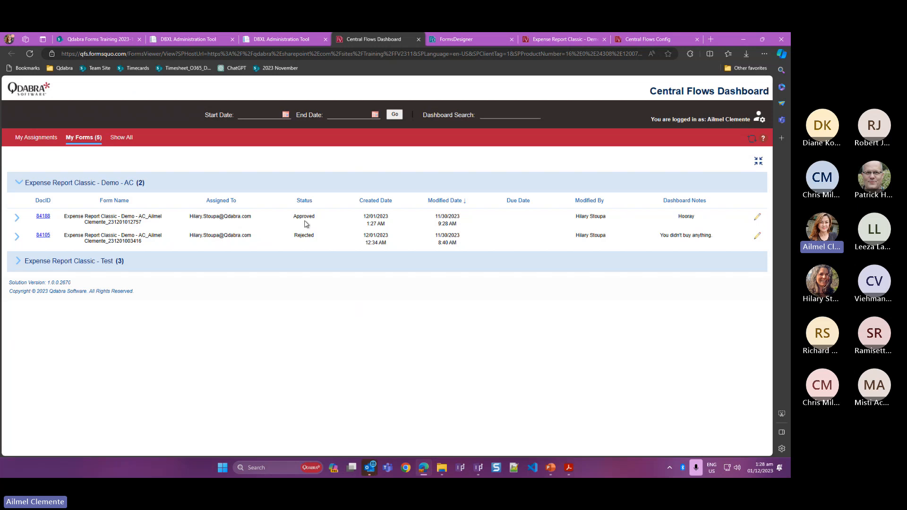
pyautogui.doubleClick(691, 216)
pyautogui.click(699, 219)
pyautogui.click(542, 41)
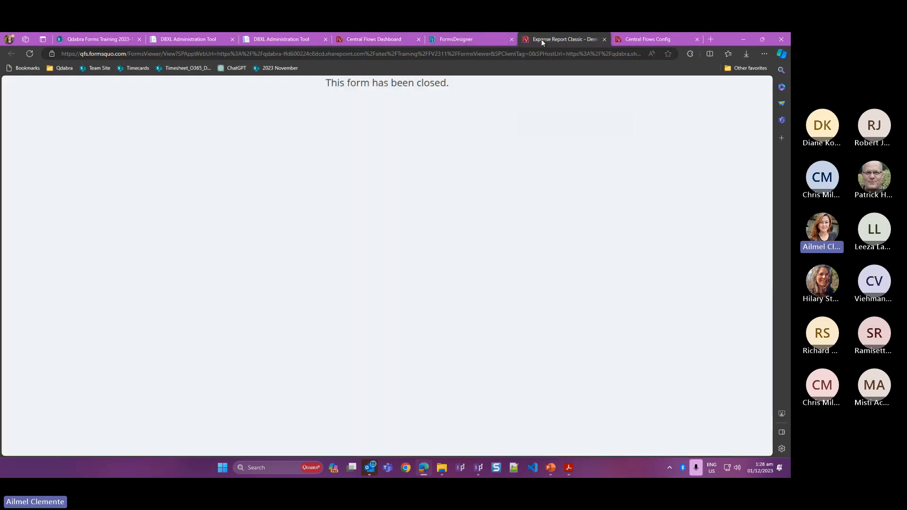
# Reload the form, enter Business Purpose 'Testing cheaper expense' and the employee name
pyautogui.click(30, 54)
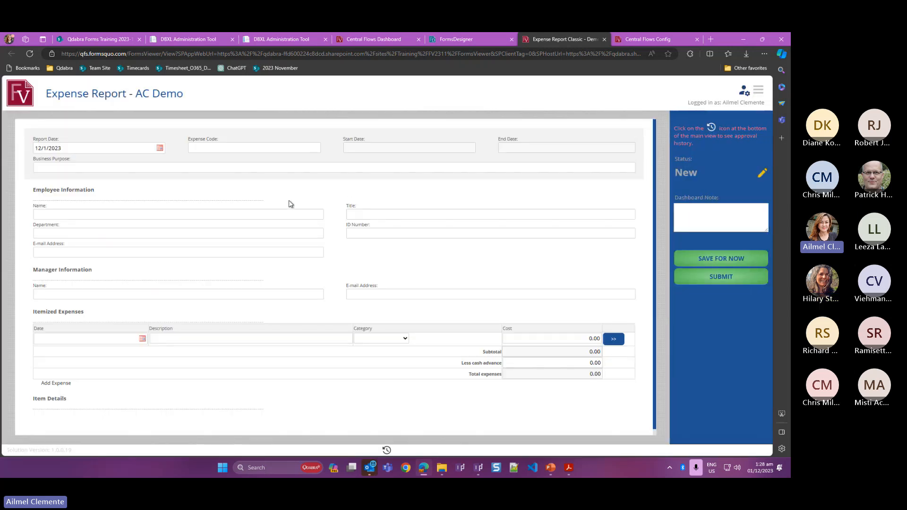
pyautogui.click(165, 168)
pyautogui.write('Test')
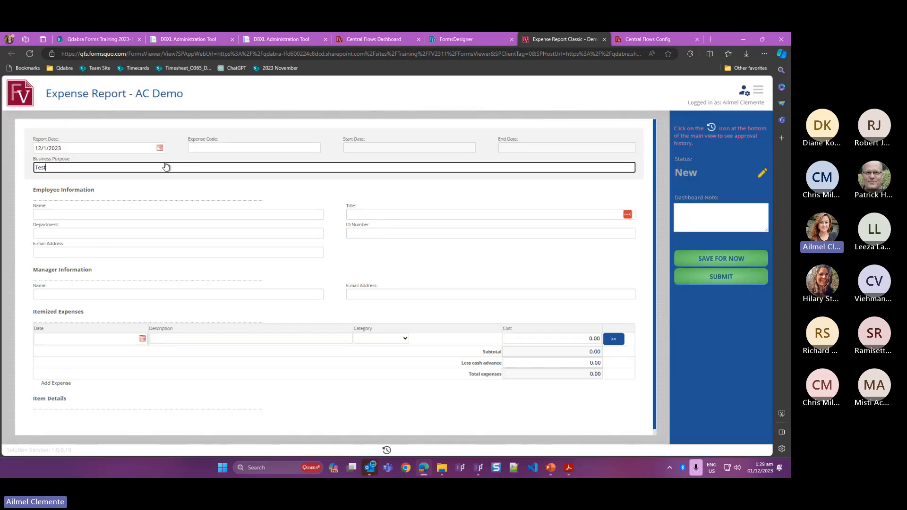
pyautogui.write('ing cheaper expense')
pyautogui.click(148, 226)
pyautogui.click(147, 217)
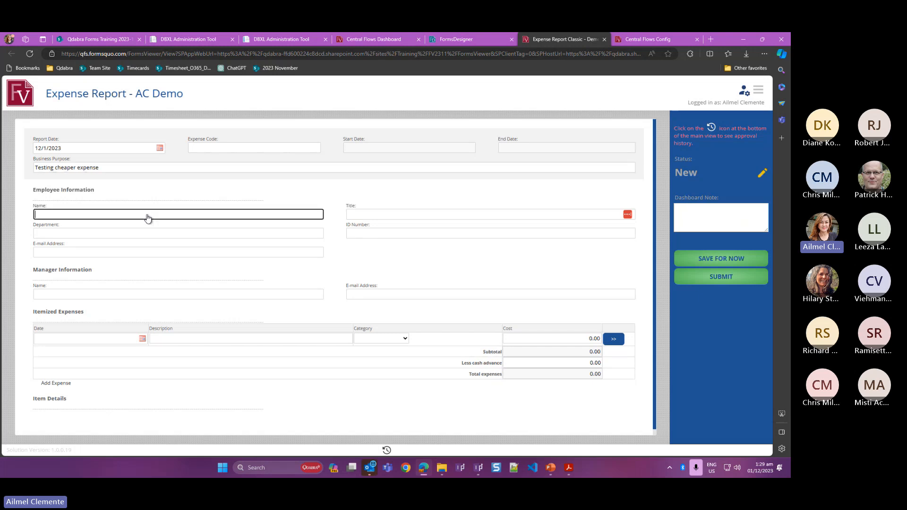
pyautogui.write('Mel')
# Add a Coffee line item dated November 1, category Meals, costing 20
pyautogui.click(143, 341)
pyautogui.click(142, 339)
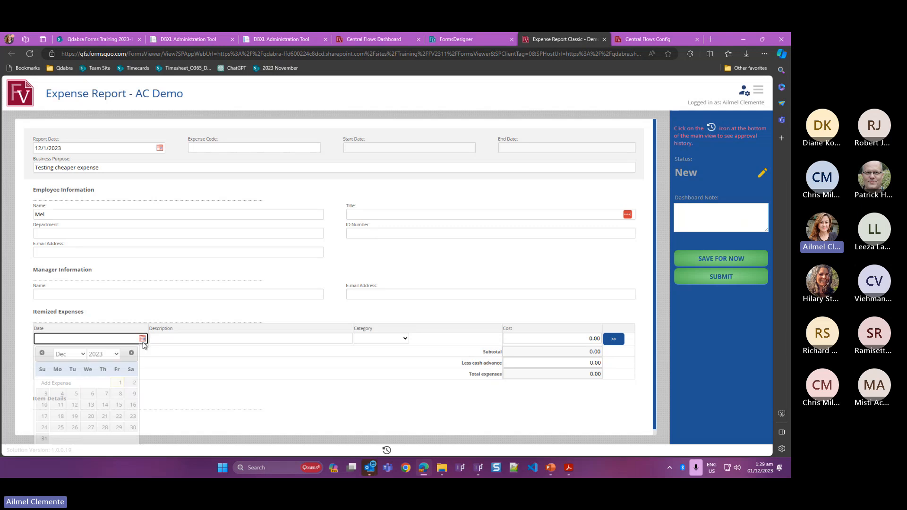
pyautogui.click(80, 358)
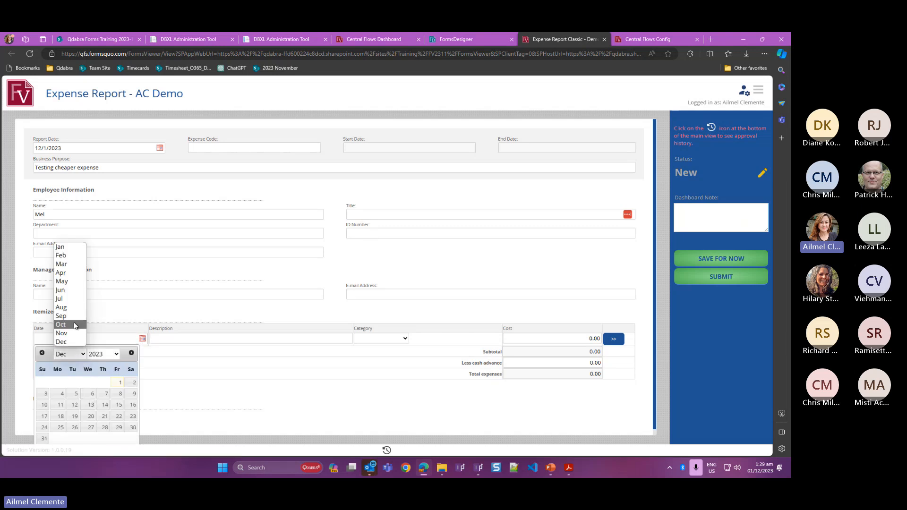
pyautogui.click(74, 335)
pyautogui.click(92, 382)
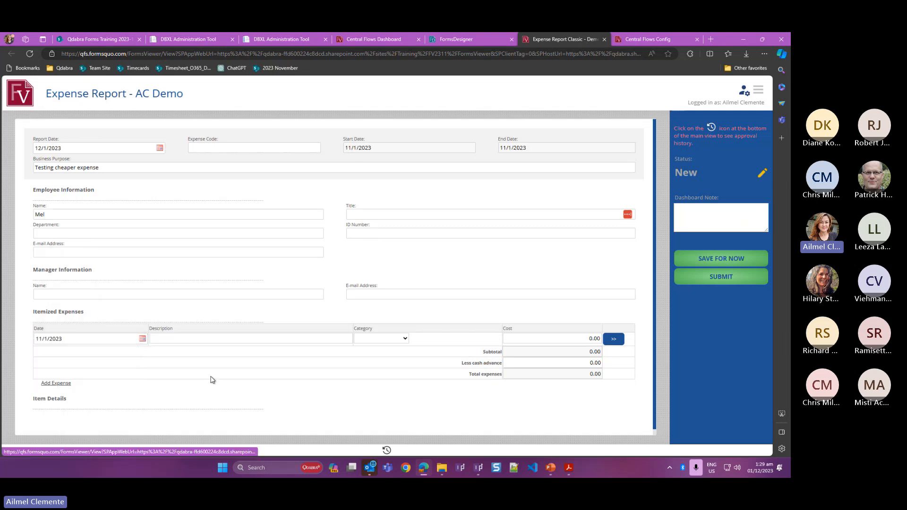
pyautogui.click(346, 343)
pyautogui.write('Coffee')
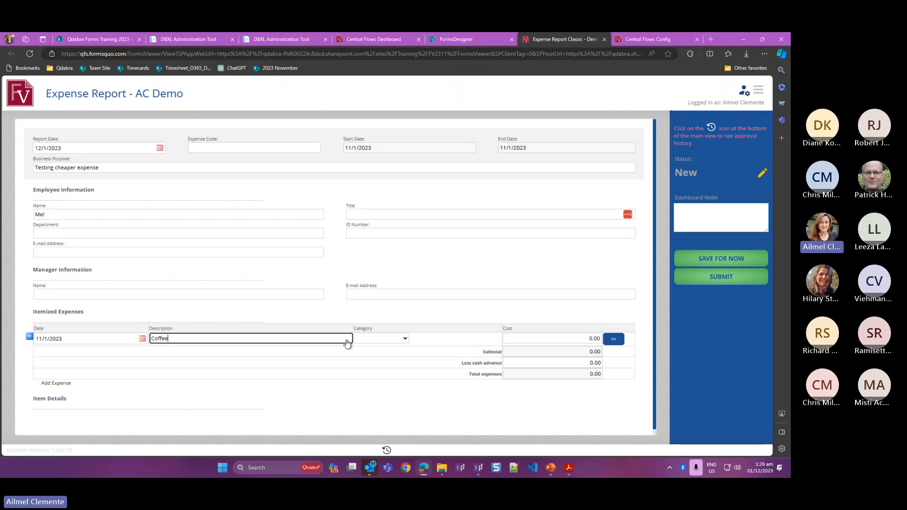
pyautogui.click(374, 339)
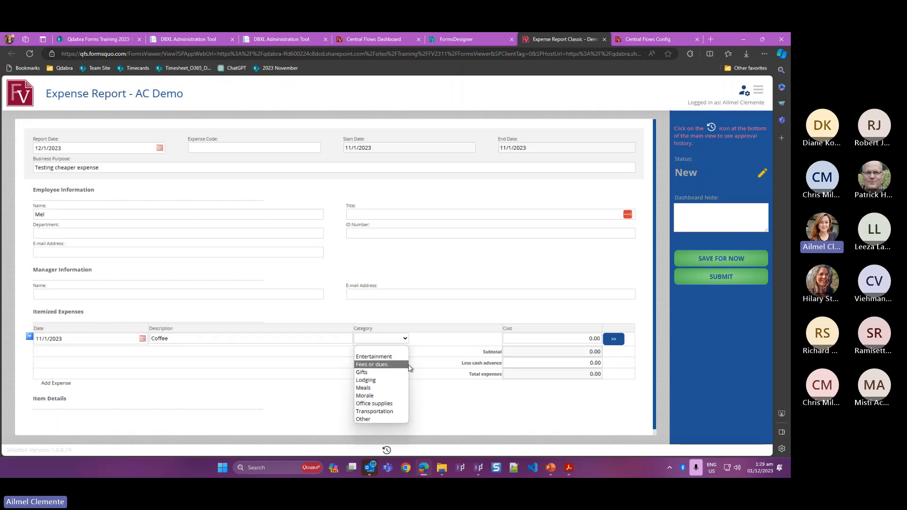
pyautogui.click(403, 387)
pyautogui.click(563, 340)
pyautogui.write('20')
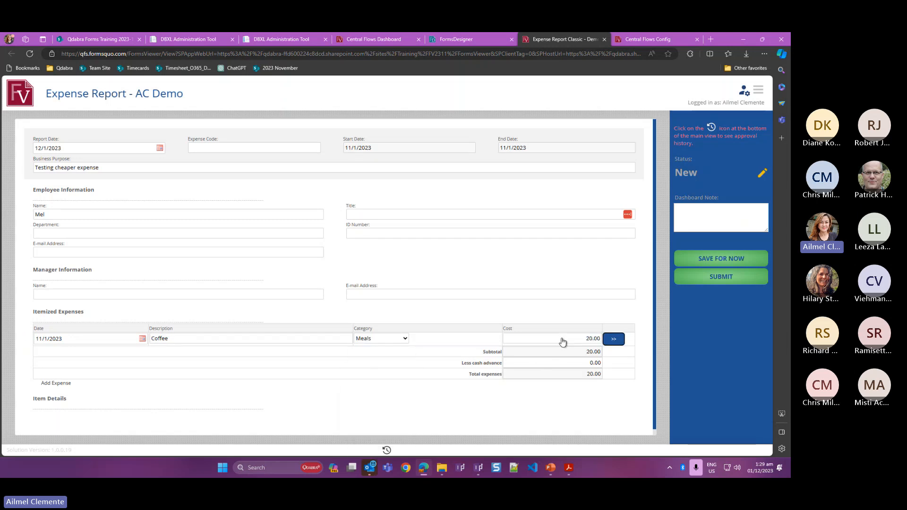
# Add the note 'Please approve my coffee expense' and submit the report
pyautogui.click(723, 214)
pyautogui.write('Please approve my coffee expense')
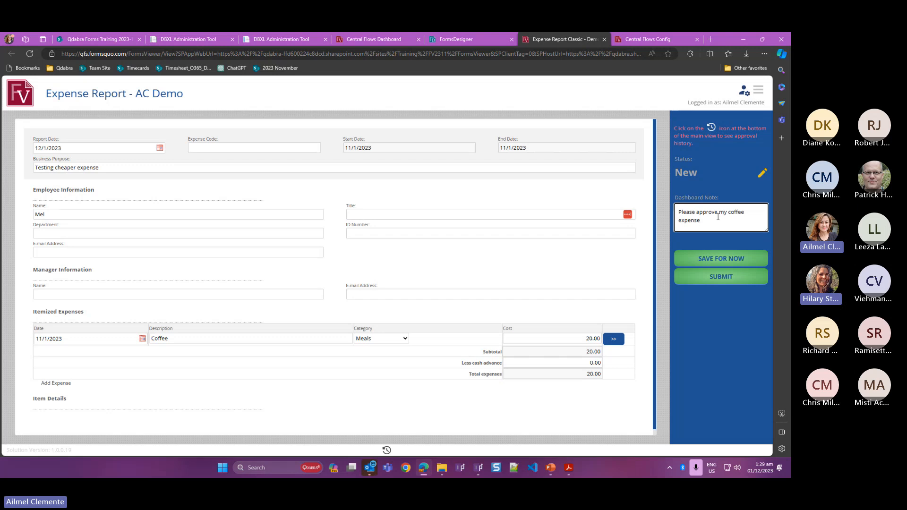
pyautogui.click(688, 343)
pyautogui.click(725, 280)
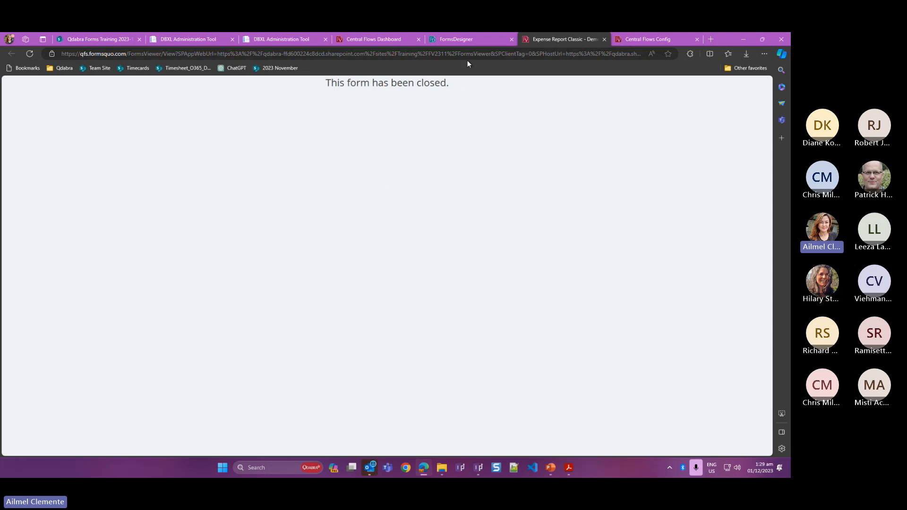
# Refresh the dashboard and confirm coffee report 84196 is already Approved without an approver
pyautogui.click(385, 41)
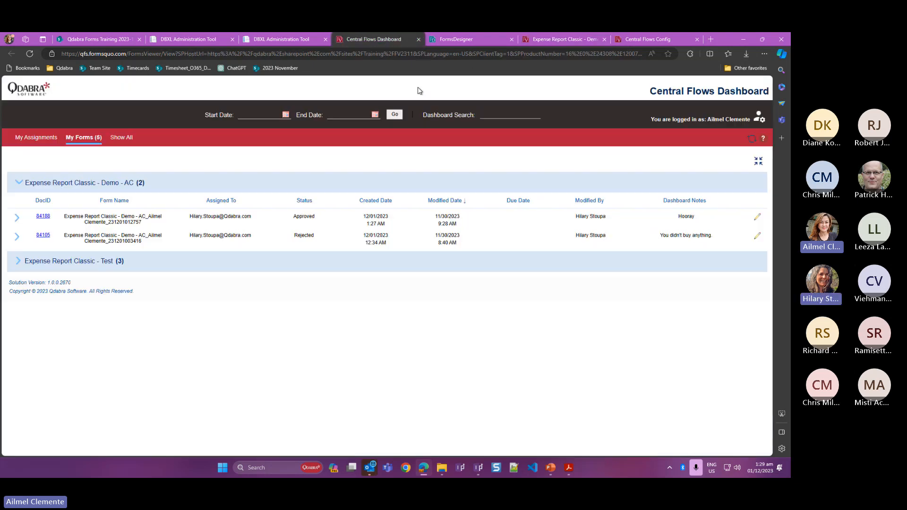
pyautogui.click(751, 139)
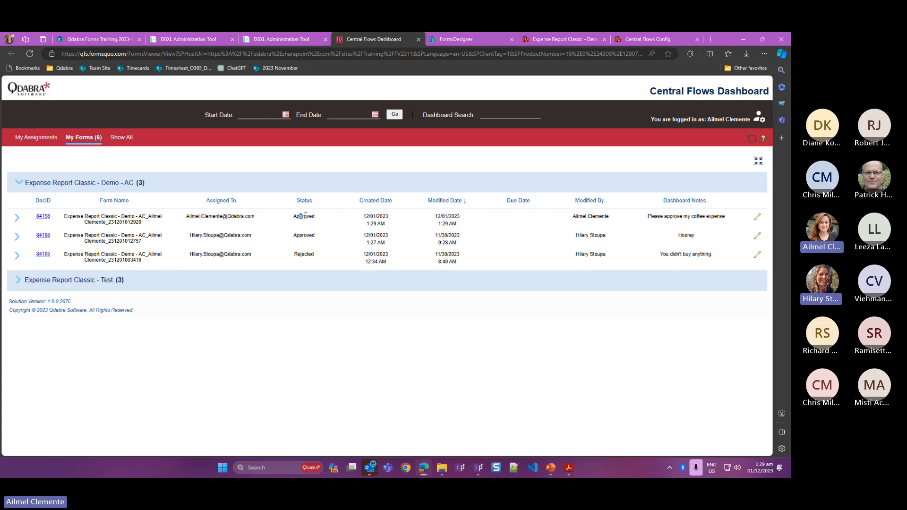
pyautogui.moveTo(668, 216); pyautogui.dragTo(660, 215)
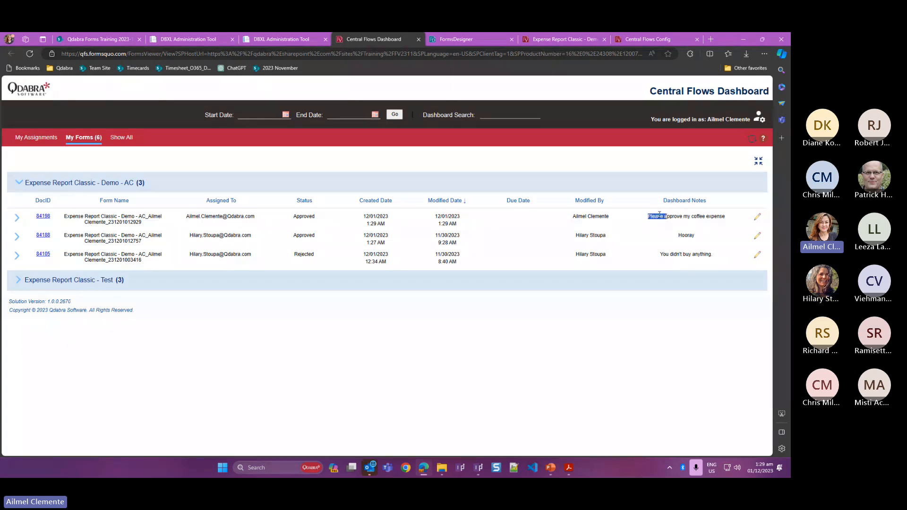
pyautogui.doubleClick(699, 217)
pyautogui.click(683, 223)
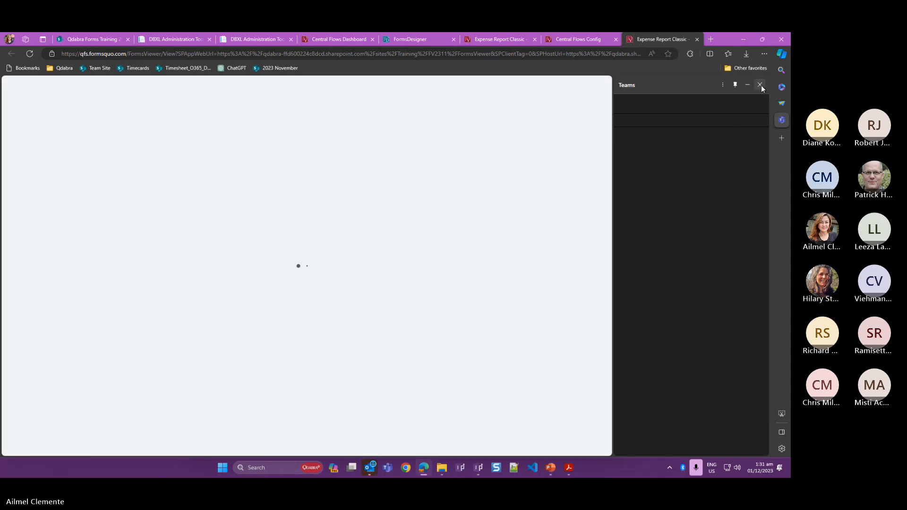
# Close the Teams side pane and bring the Day 3 Slides presentation to the front
pyautogui.click(760, 85)
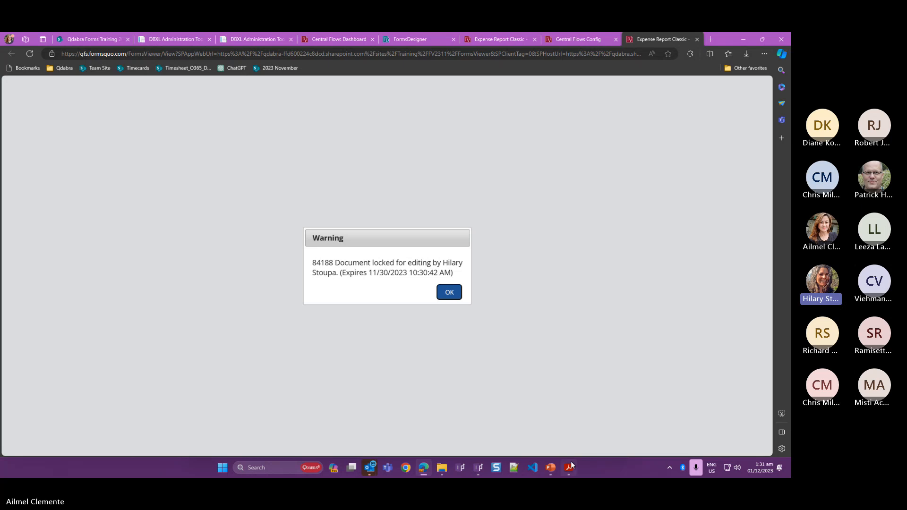
pyautogui.moveTo(562, 467)
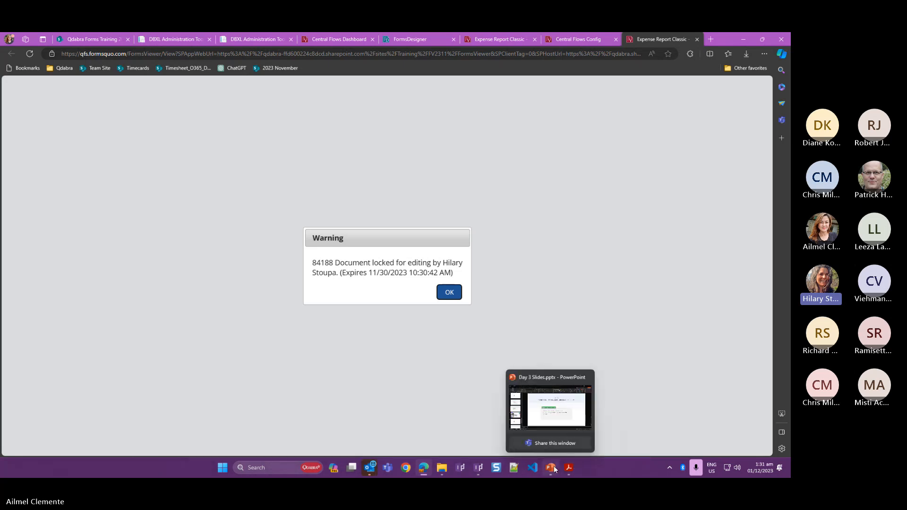
pyautogui.click(555, 468)
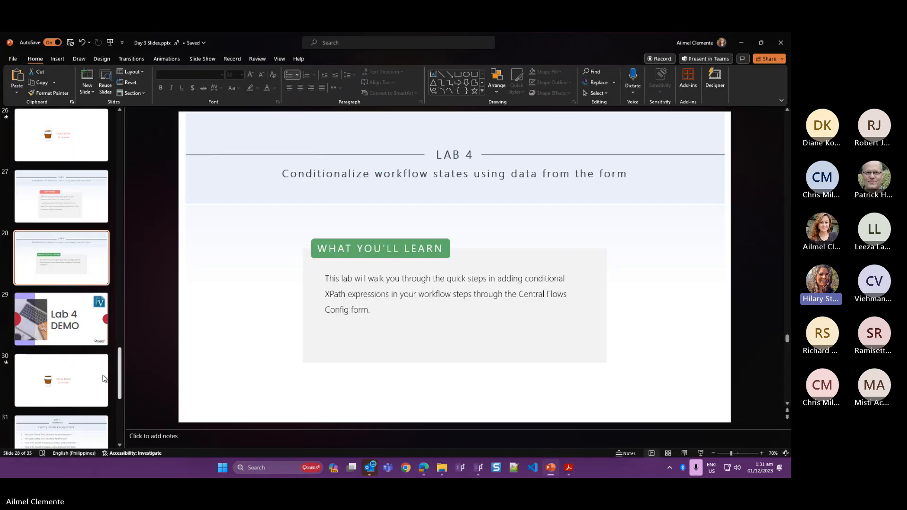
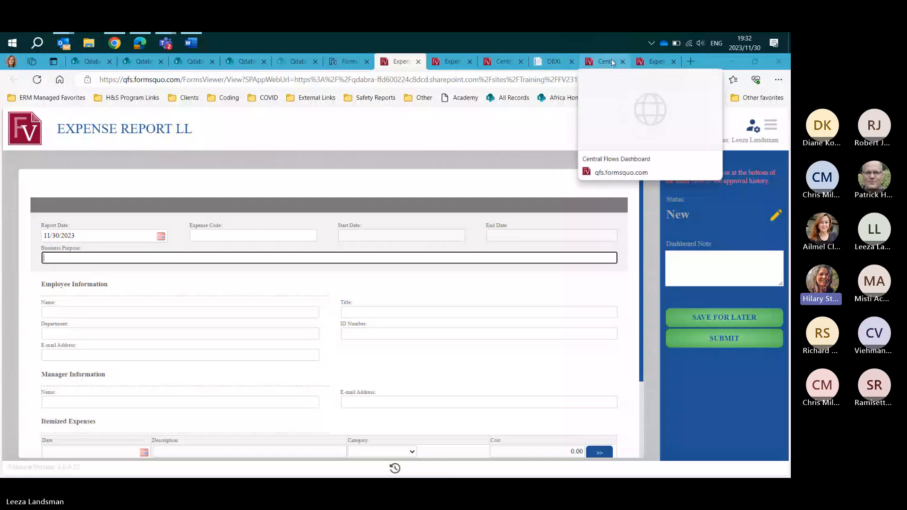
# Expand Expense Report Classic LL, then scroll the Central Flows Designer to its New, Saved and Submitted steps
pyautogui.click(605, 61)
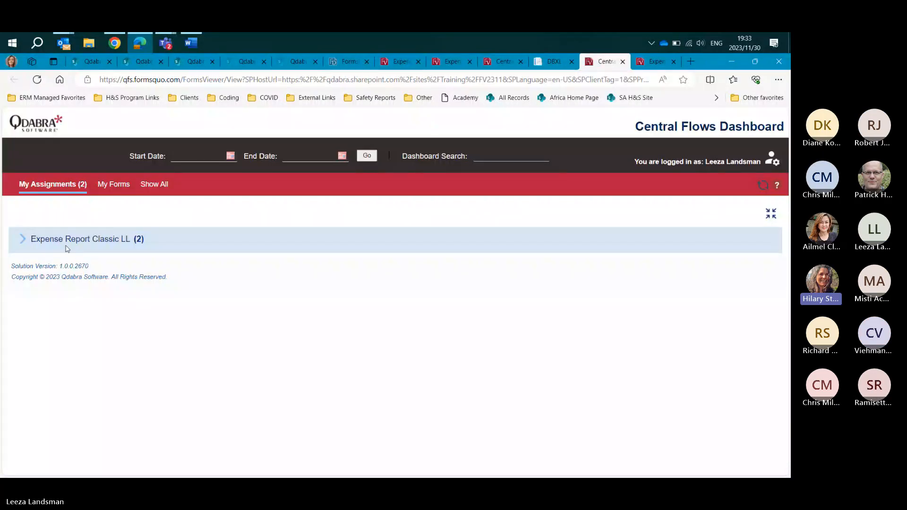
pyautogui.click(33, 238)
pyautogui.click(654, 61)
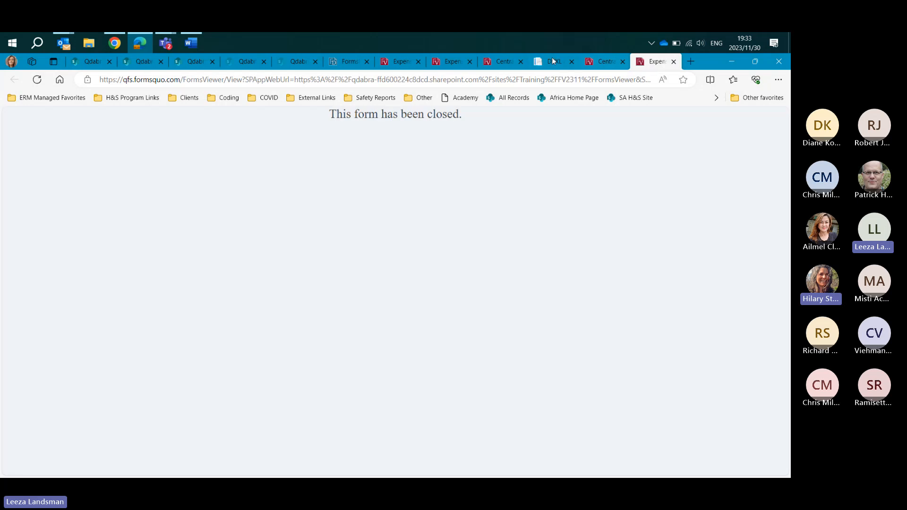
pyautogui.click(501, 63)
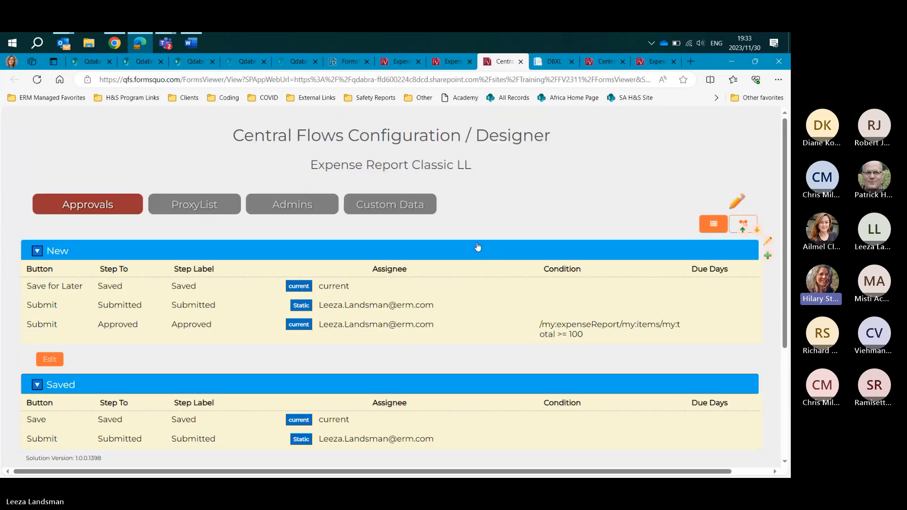
pyautogui.scroll(-1, 477, 247)
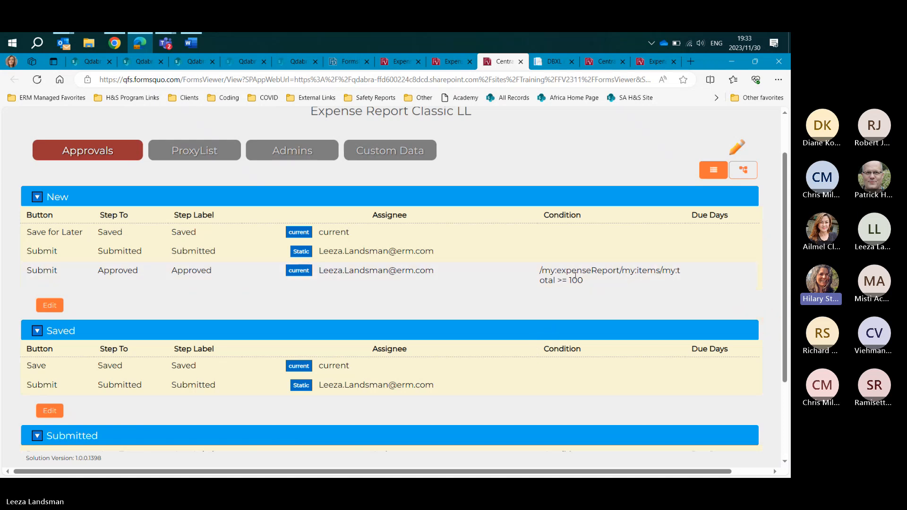
# Change the New step's Approved condition to '/my:expenseReport/my:items/my:total <= 100' and save
pyautogui.click(738, 169)
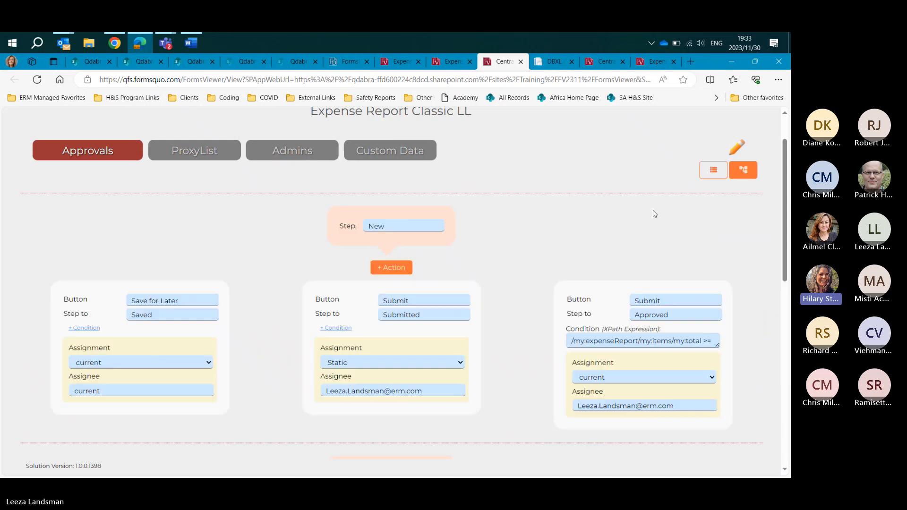
pyautogui.scroll(-2, 610, 240)
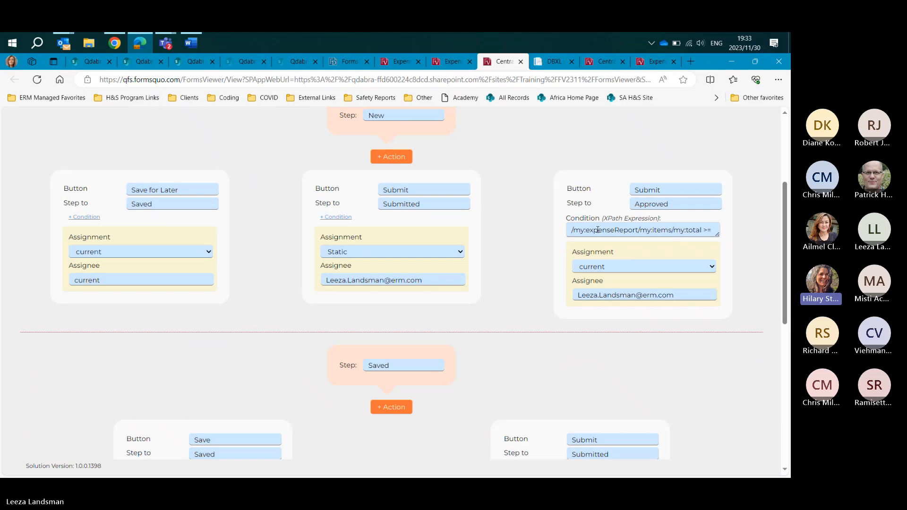
pyautogui.moveTo(598, 230); pyautogui.dragTo(723, 230)
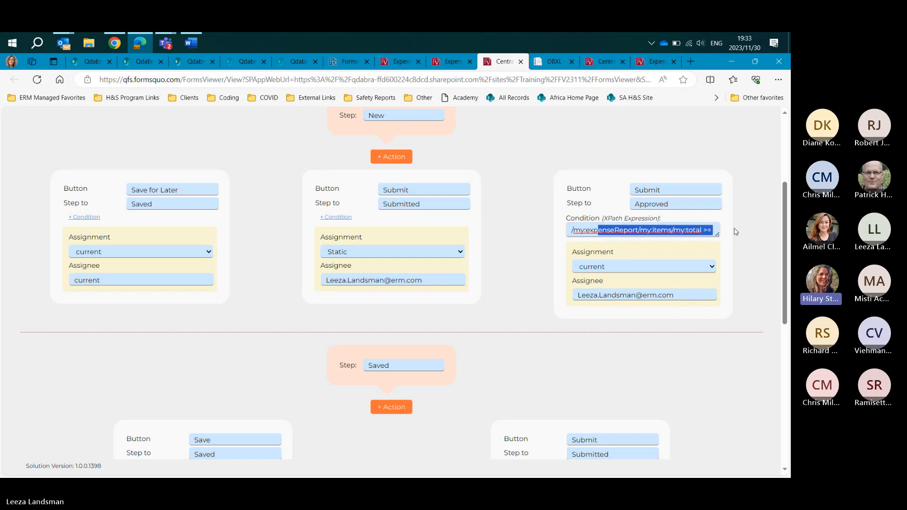
pyautogui.click(708, 229)
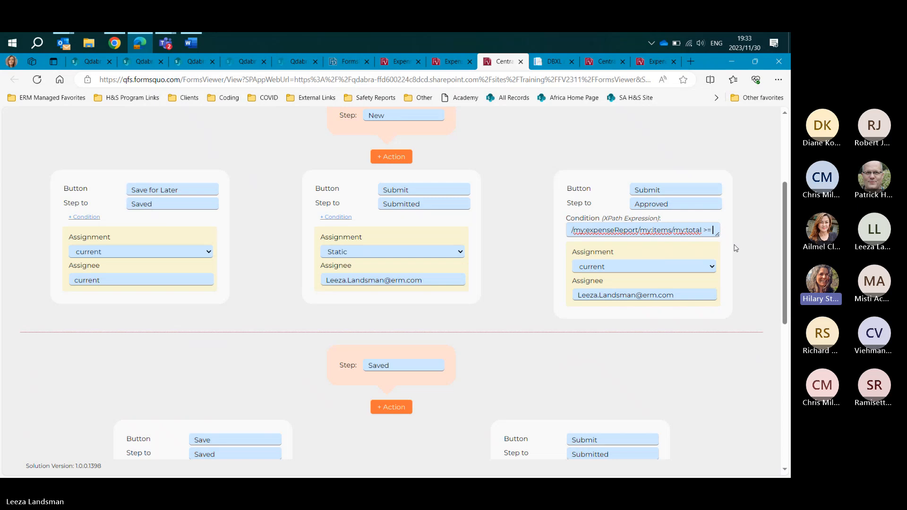
pyautogui.moveTo(718, 234); pyautogui.dragTo(718, 251)
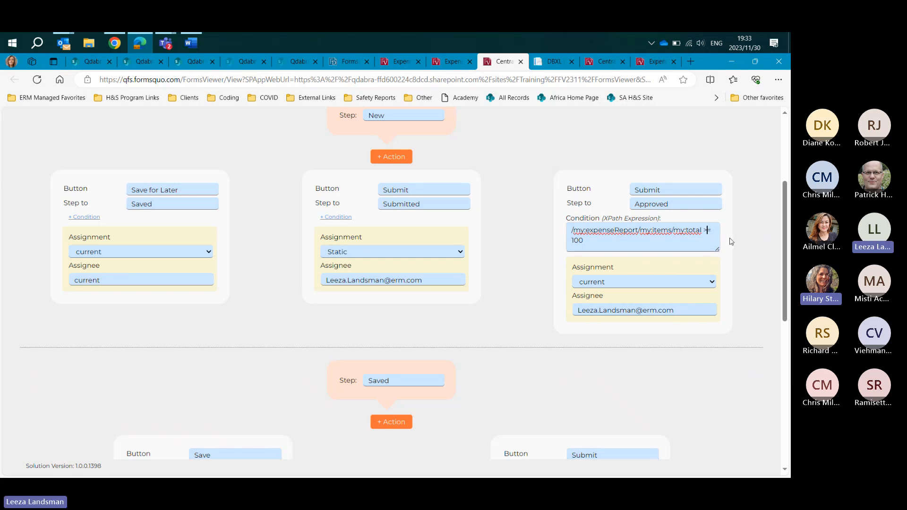
pyautogui.write('=')
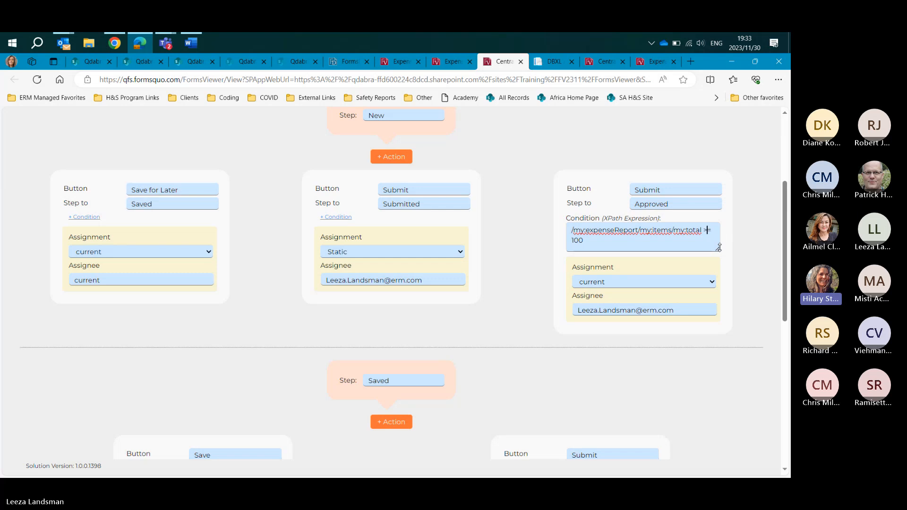
pyautogui.press('BackSpace')
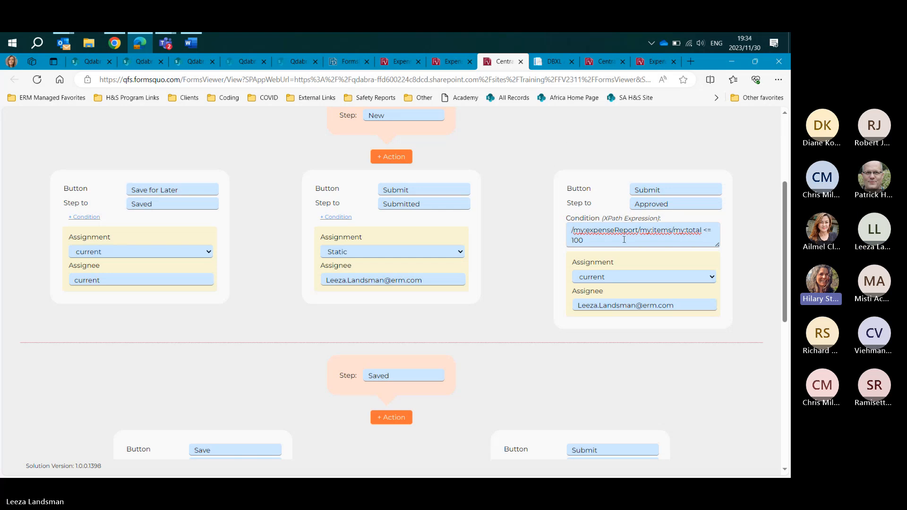
pyautogui.scroll(3, 712, 202)
pyautogui.scroll(-1, 732, 185)
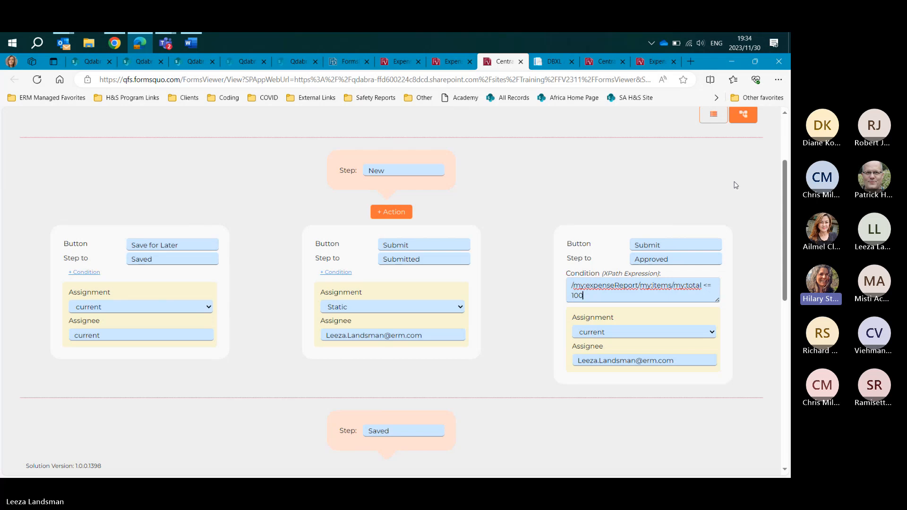
pyautogui.scroll(2, 744, 156)
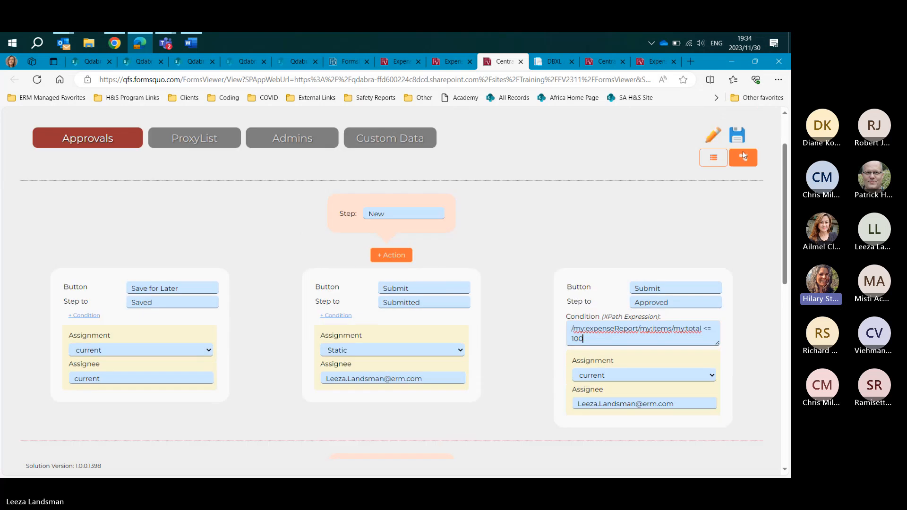
pyautogui.click(737, 151)
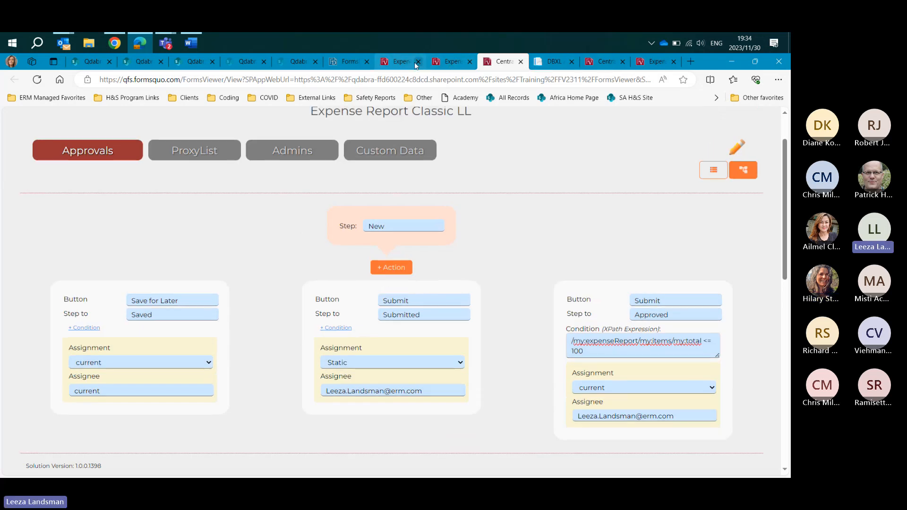
# Launch a blank Expense Report Classic LL form in FormsViewer from the FormsDesigner menu
pyautogui.click(346, 61)
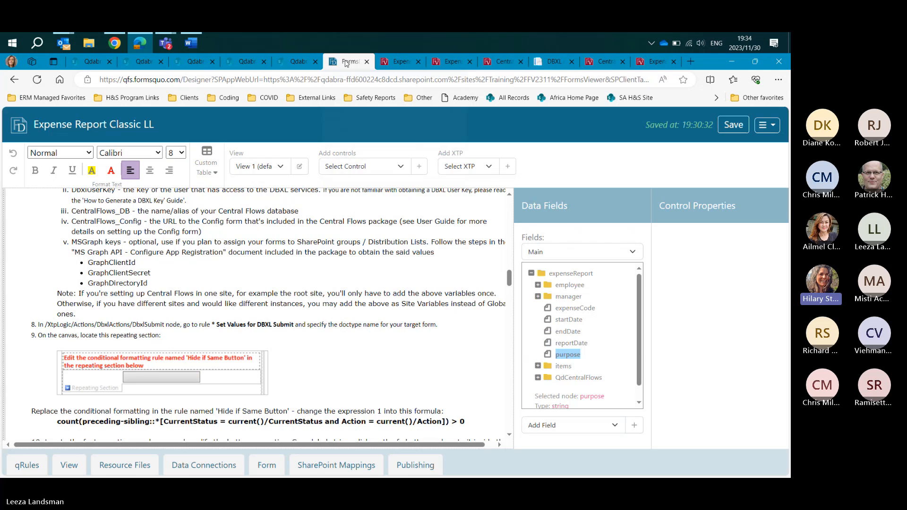
pyautogui.click(766, 125)
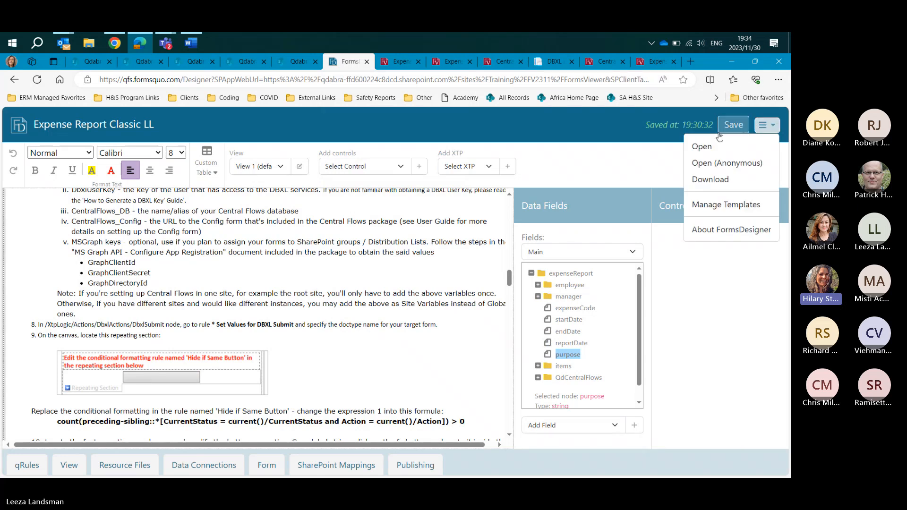
pyautogui.click(706, 145)
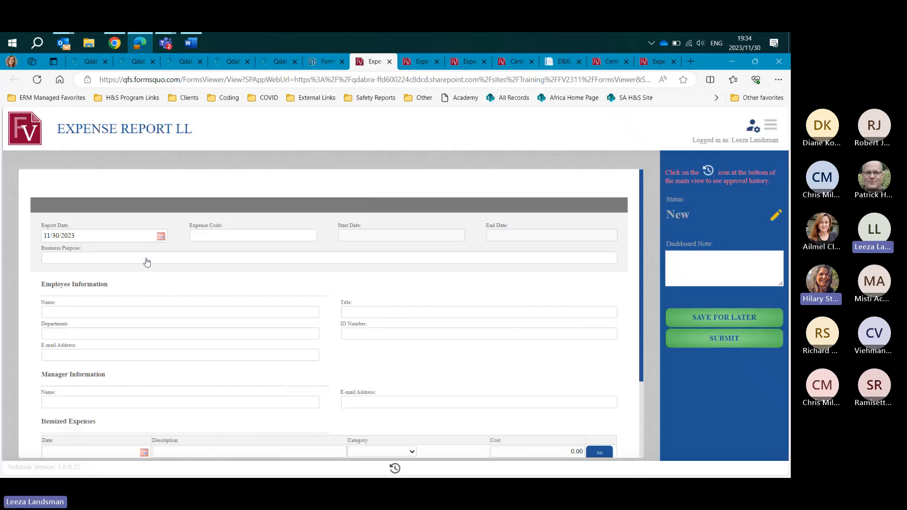
# Enter business purpose 'TEsting' and the employee name on the expense report
pyautogui.click(130, 260)
pyautogui.write('TEsting')
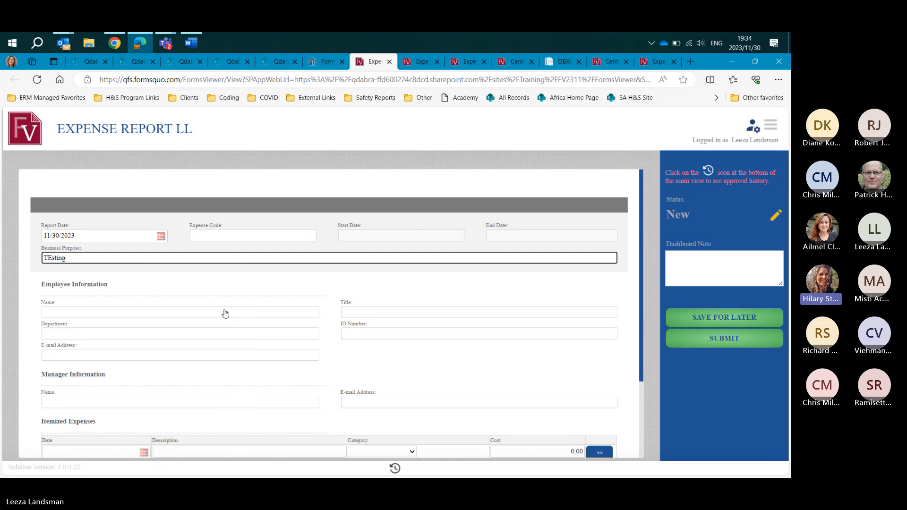
pyautogui.scroll(-1, 160, 307)
pyautogui.click(90, 270)
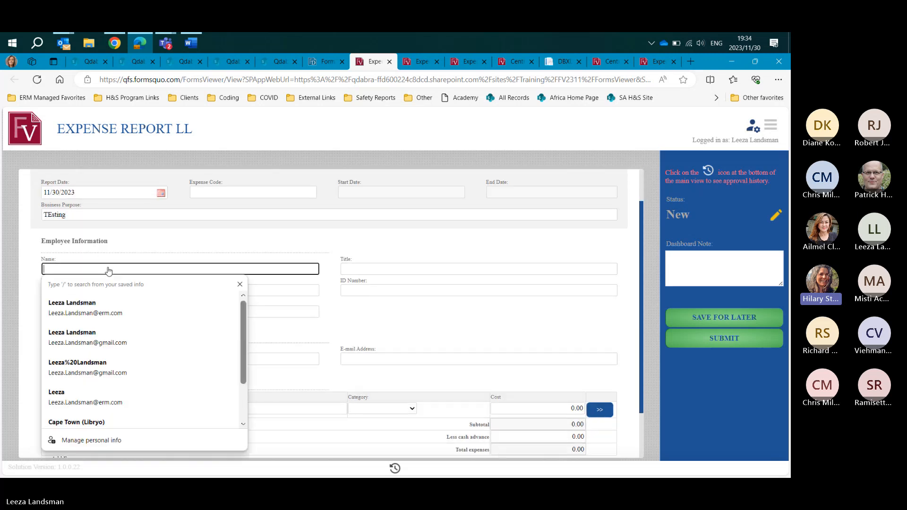
pyautogui.write('Leeza')
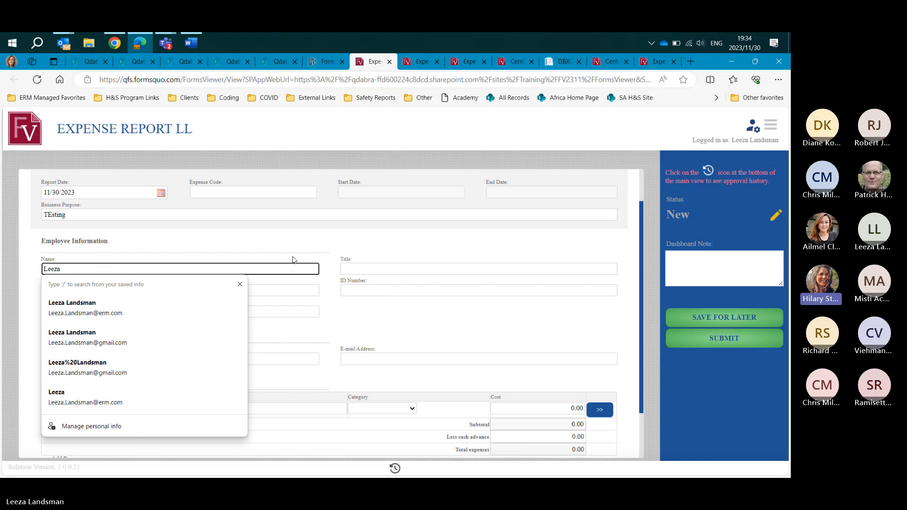
pyautogui.scroll(-1, 333, 284)
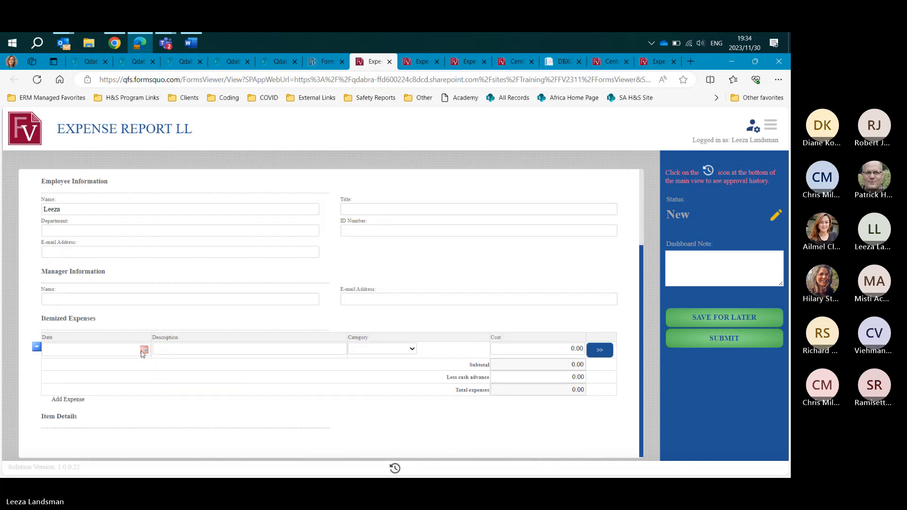
# Add a 99 Meals expense dated 11/7/2023 and submit the report
pyautogui.click(143, 349)
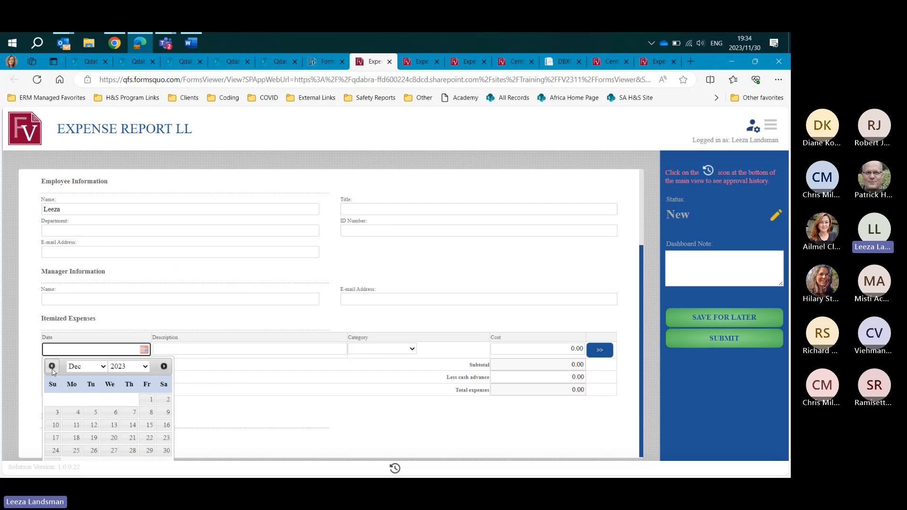
pyautogui.click(92, 412)
pyautogui.click(236, 353)
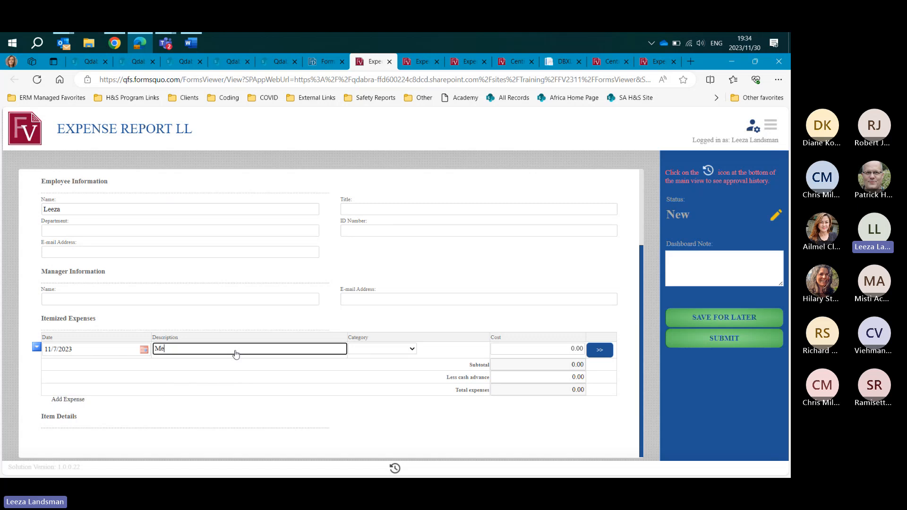
pyautogui.click(396, 351)
pyautogui.click(377, 405)
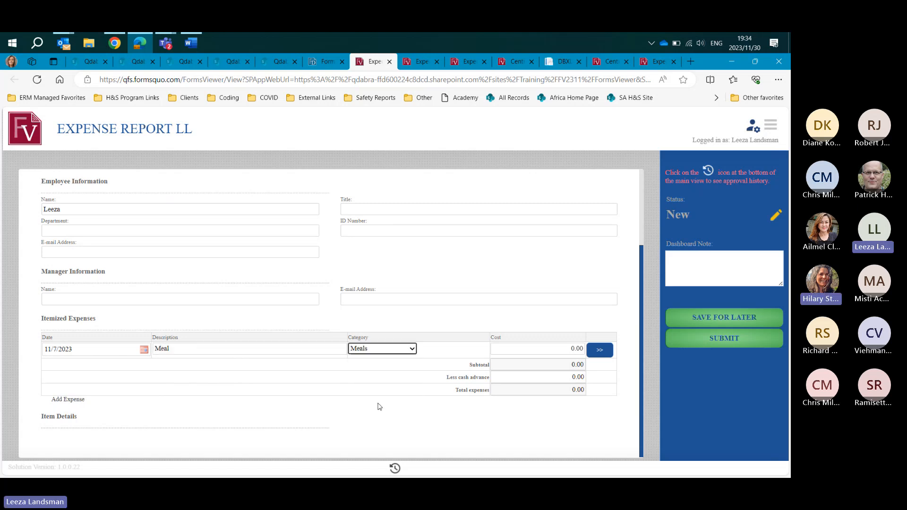
pyautogui.click(569, 351)
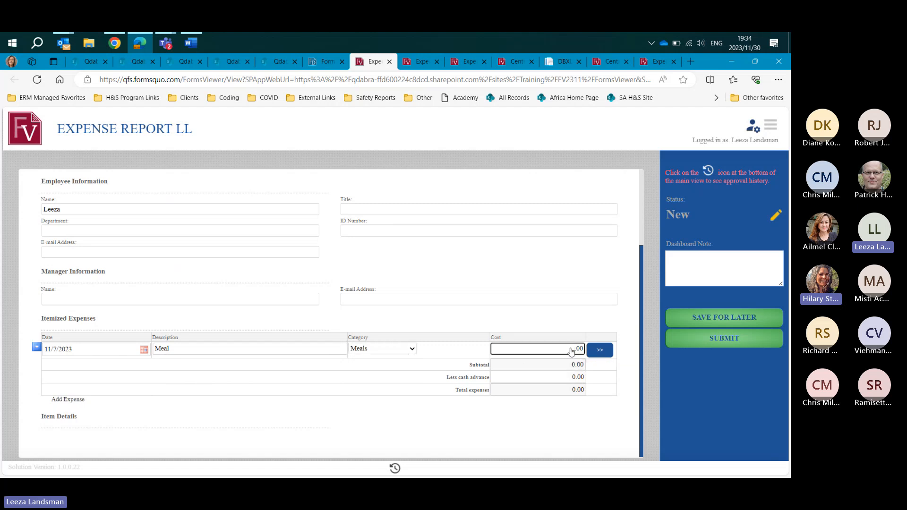
pyautogui.write('99')
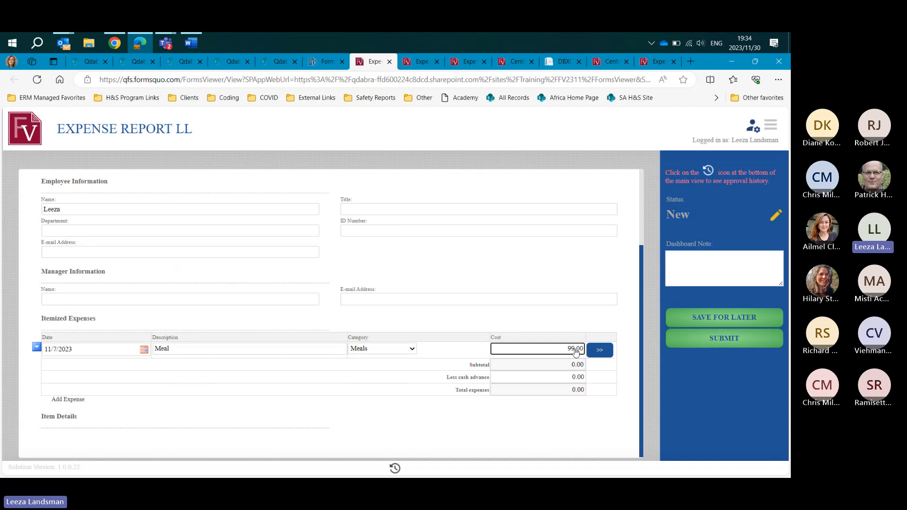
pyautogui.click(534, 369)
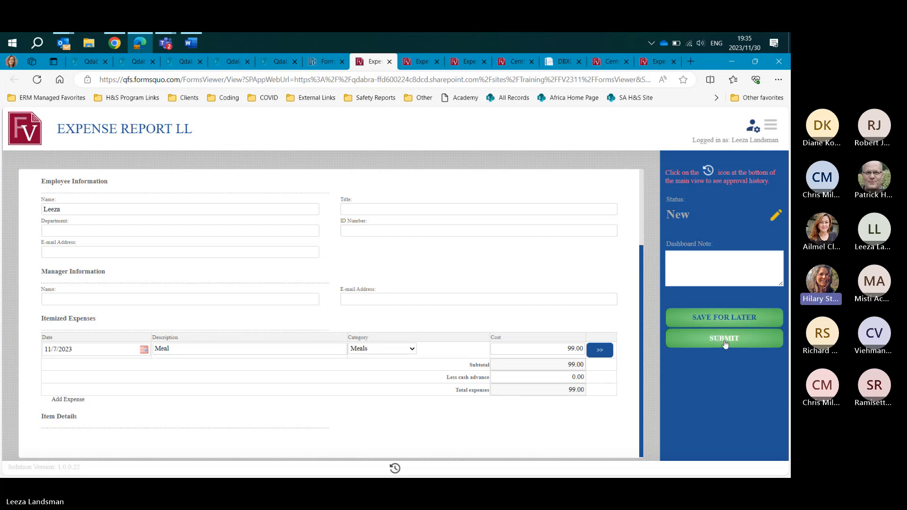
pyautogui.click(717, 319)
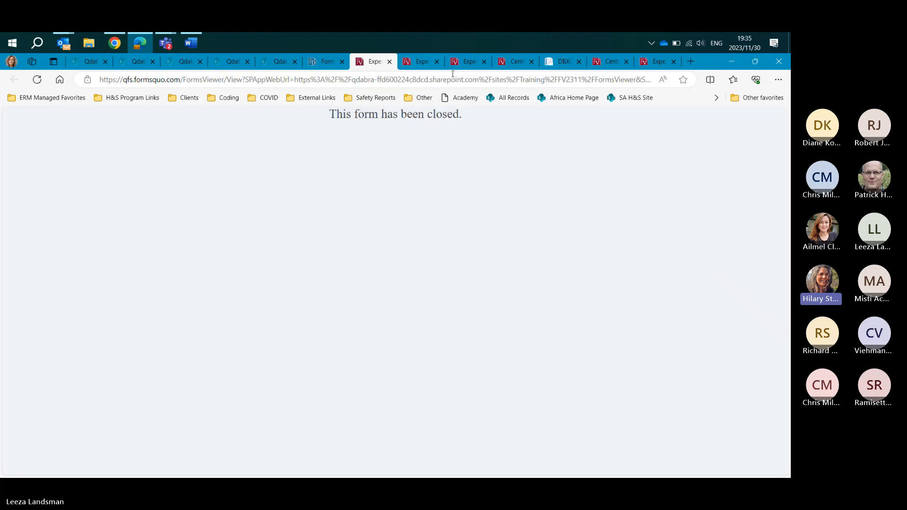
# Refresh the Central Flows Dashboard and expand Expense Report Classic LL, showing 84204 Submitted
pyautogui.click(422, 62)
pyautogui.click(474, 66)
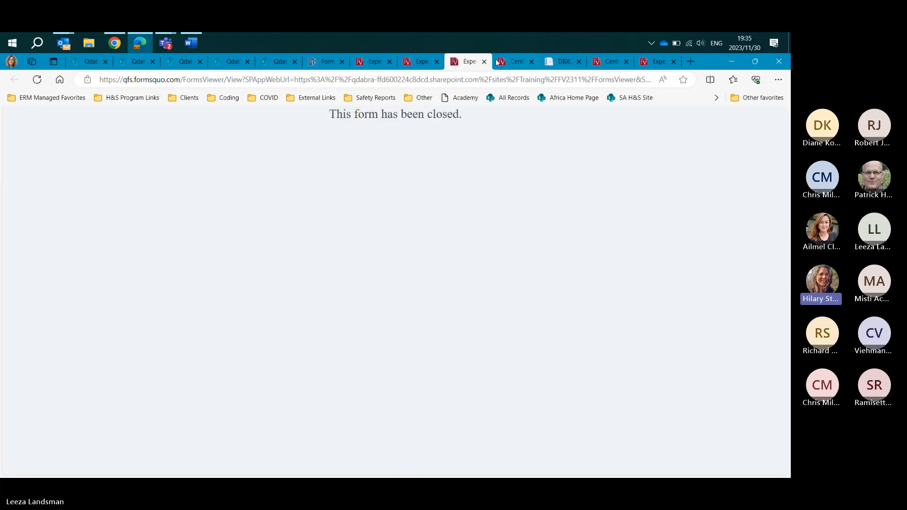
pyautogui.click(508, 66)
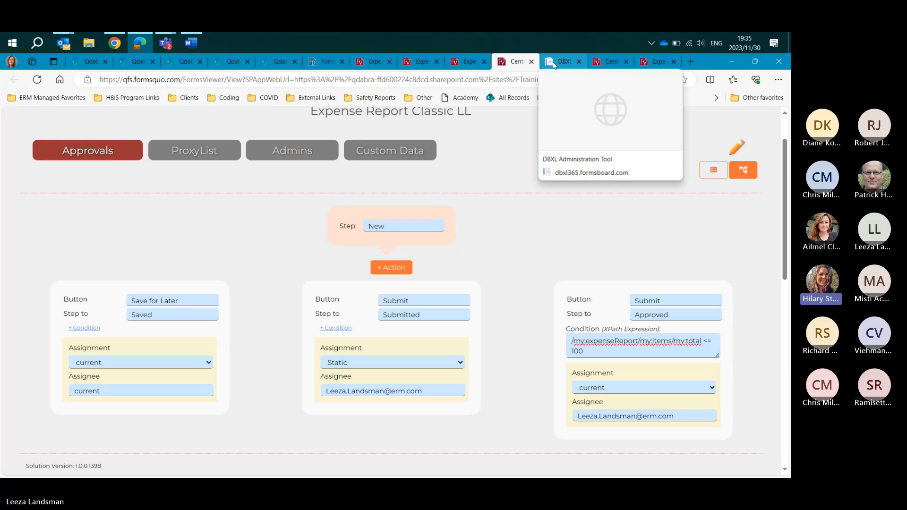
pyautogui.click(554, 65)
pyautogui.click(632, 65)
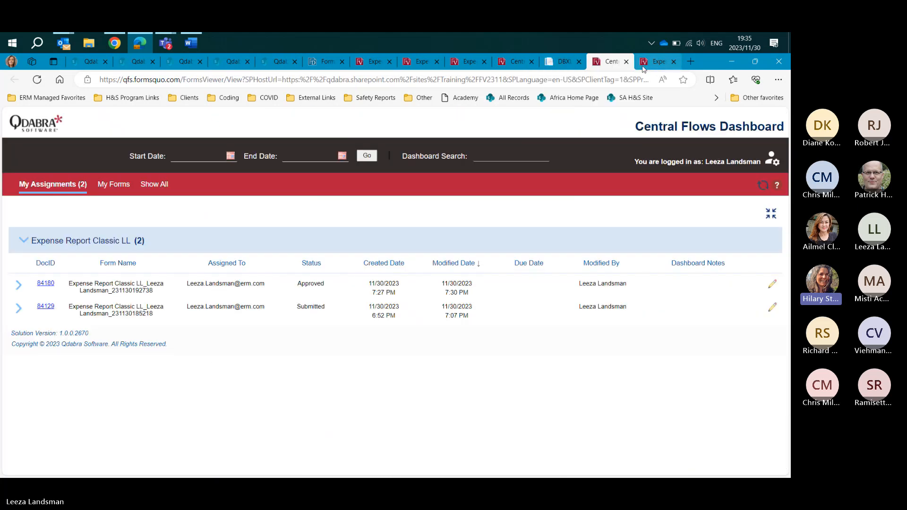
pyautogui.click(37, 81)
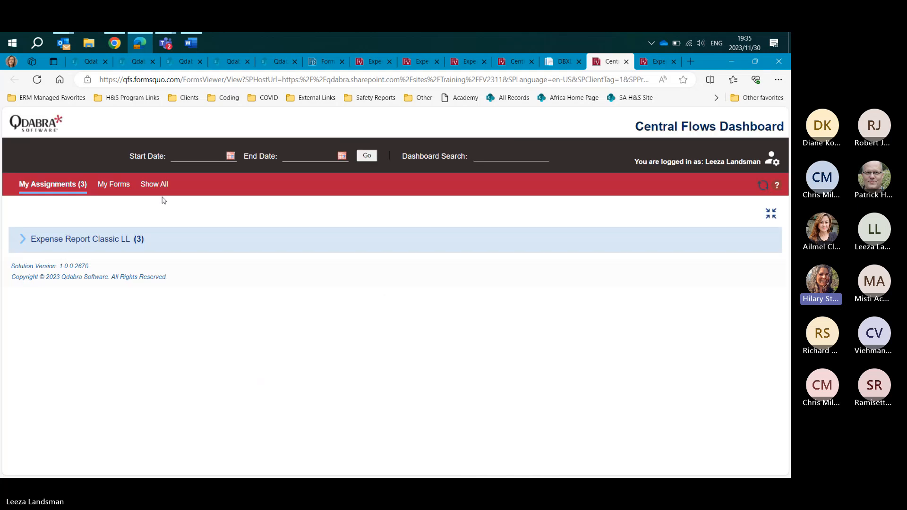
pyautogui.click(23, 241)
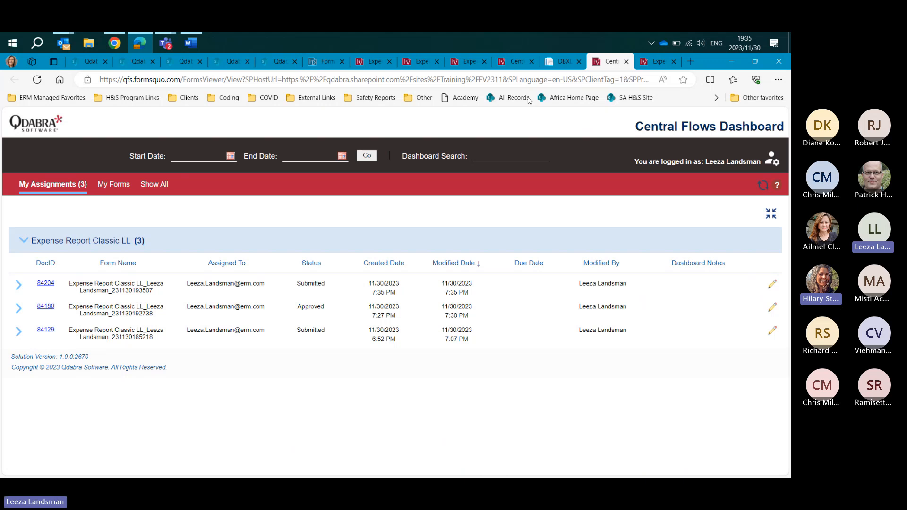
pyautogui.click(655, 63)
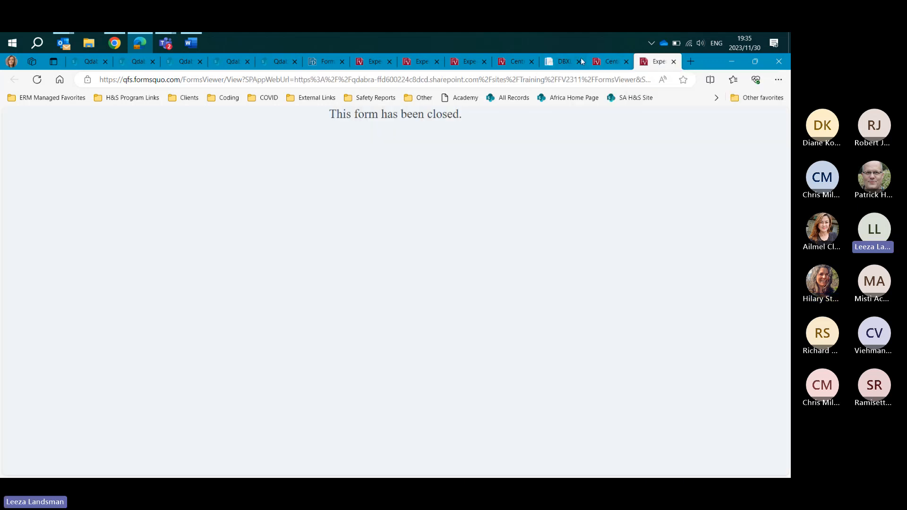
# Check the dashboard and close the first 'This form has been closed' tab
pyautogui.click(509, 63)
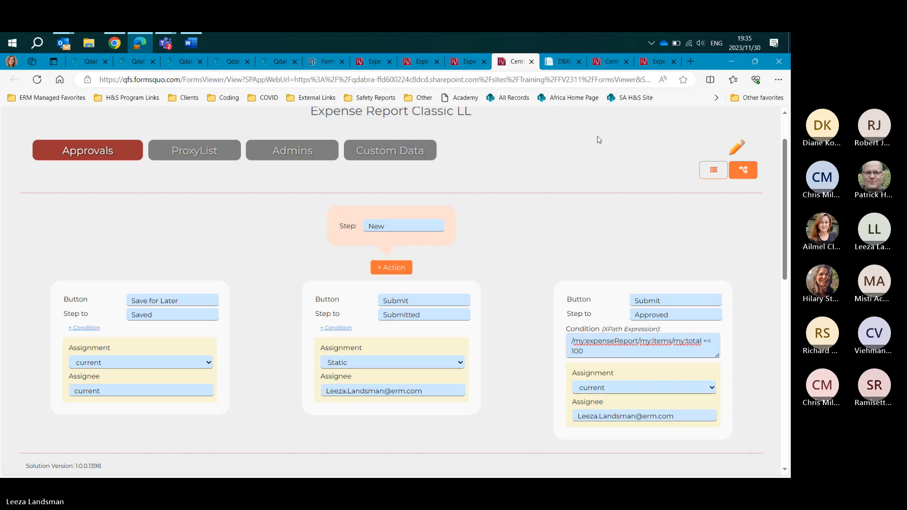
pyautogui.click(654, 60)
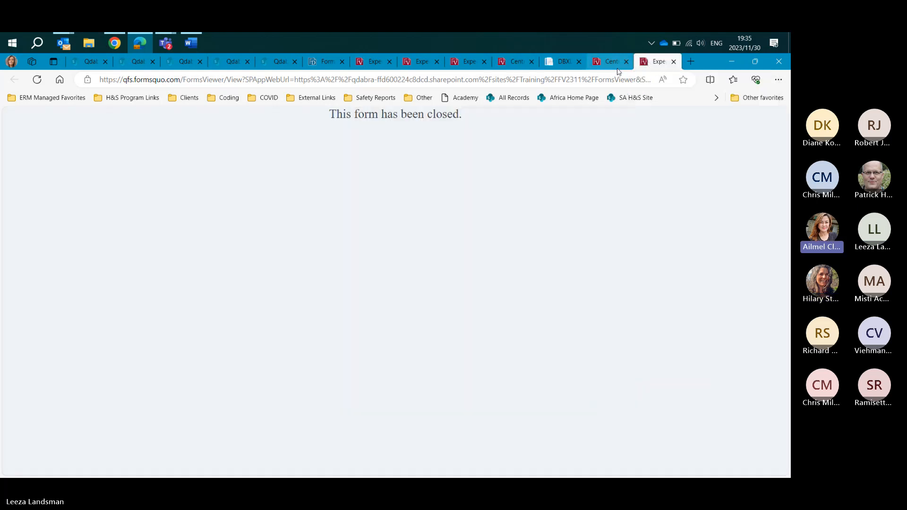
pyautogui.click(598, 63)
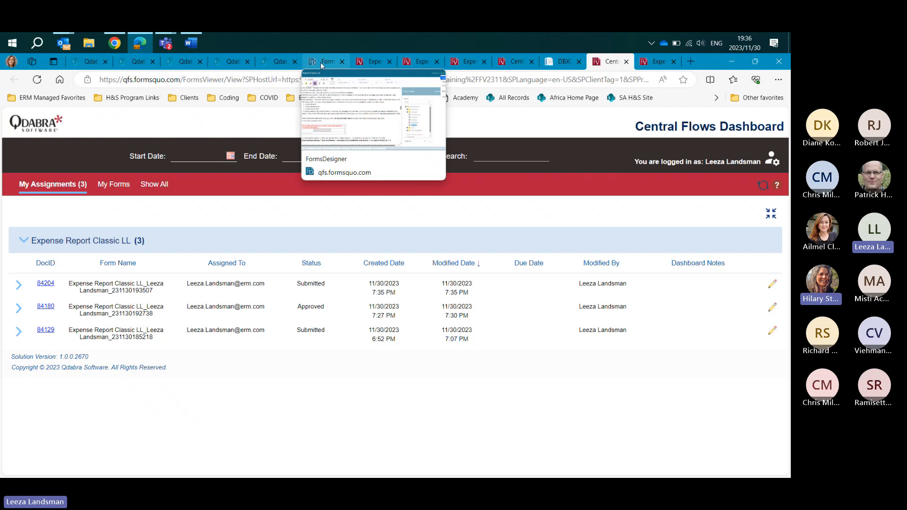
pyautogui.click(653, 62)
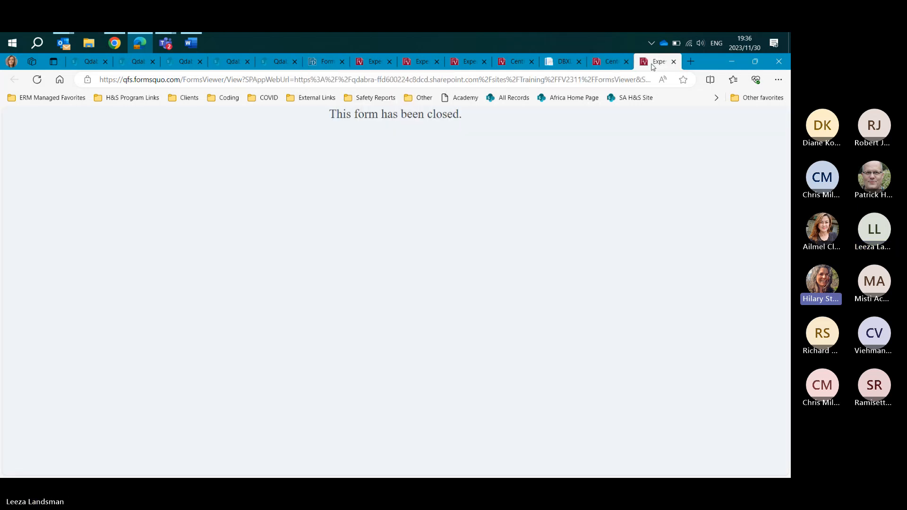
pyautogui.click(674, 63)
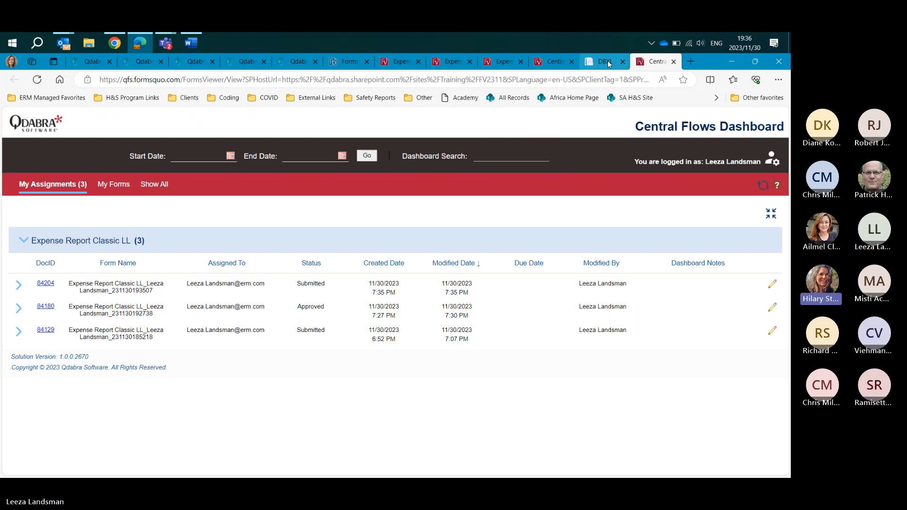
# Close the two remaining closed expense form tabs
pyautogui.click(543, 66)
pyautogui.click(494, 62)
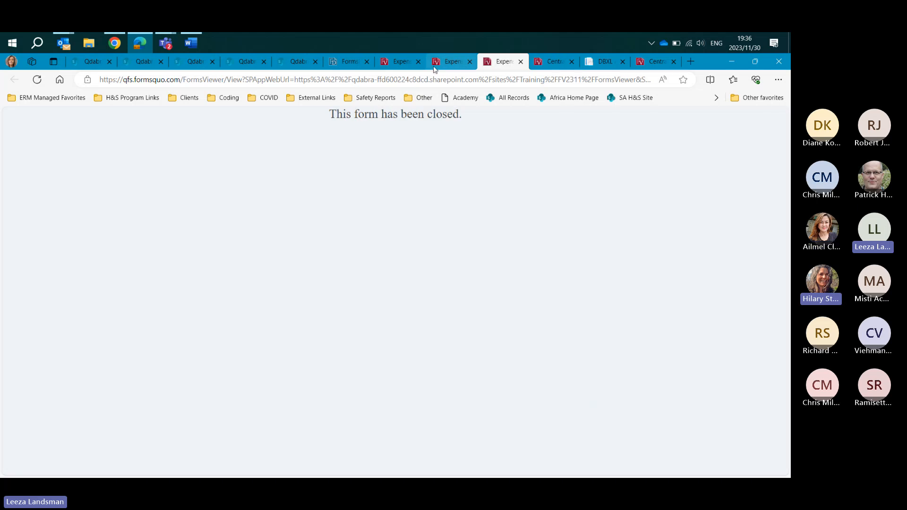
pyautogui.click(434, 68)
pyautogui.click(488, 64)
pyautogui.click(520, 61)
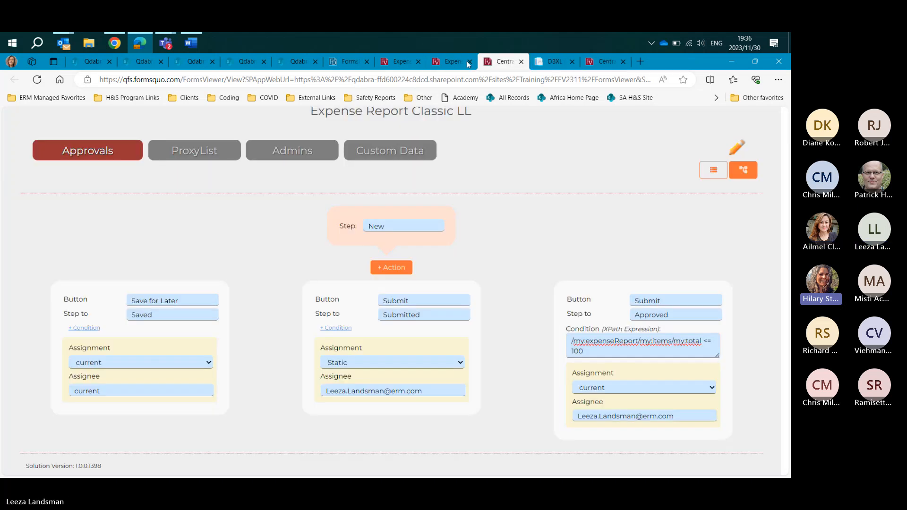
pyautogui.click(406, 63)
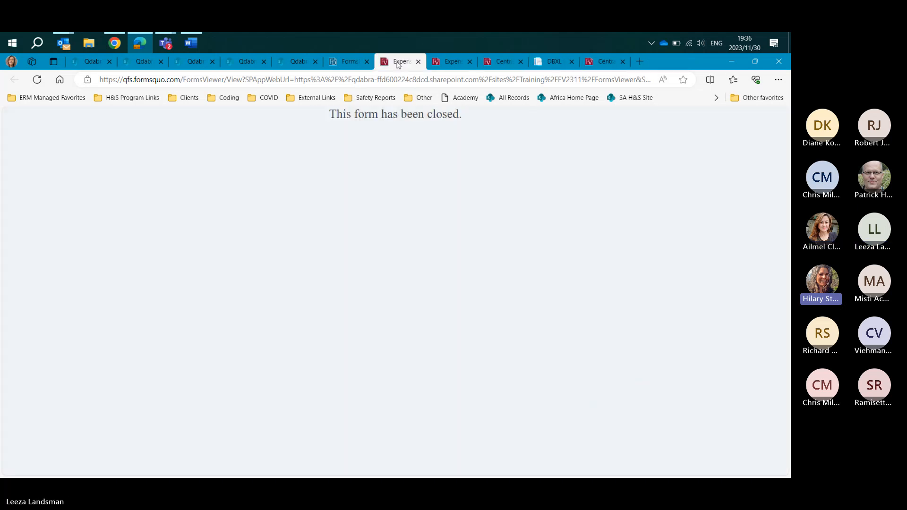
pyautogui.click(418, 61)
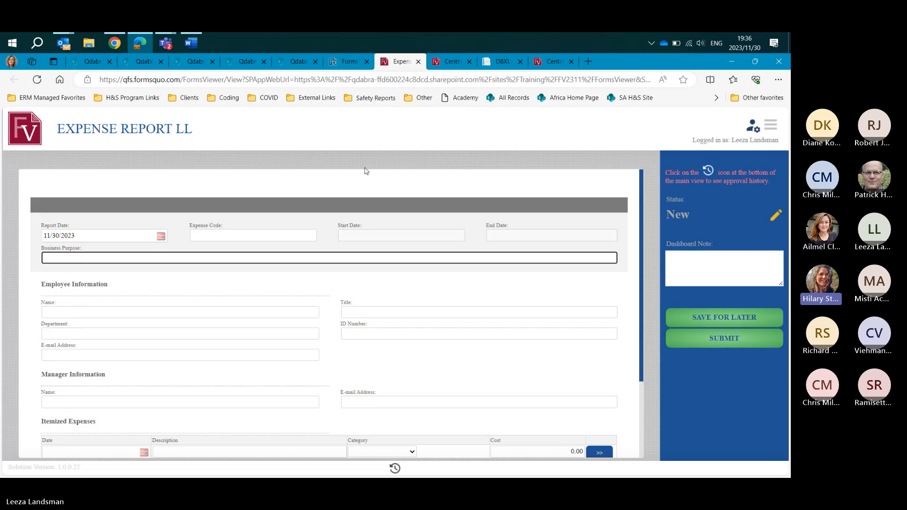
# Bring up the Expense Report Classic LL approvals flow page
pyautogui.scroll(-2, 366, 257)
pyautogui.scroll(3, 368, 259)
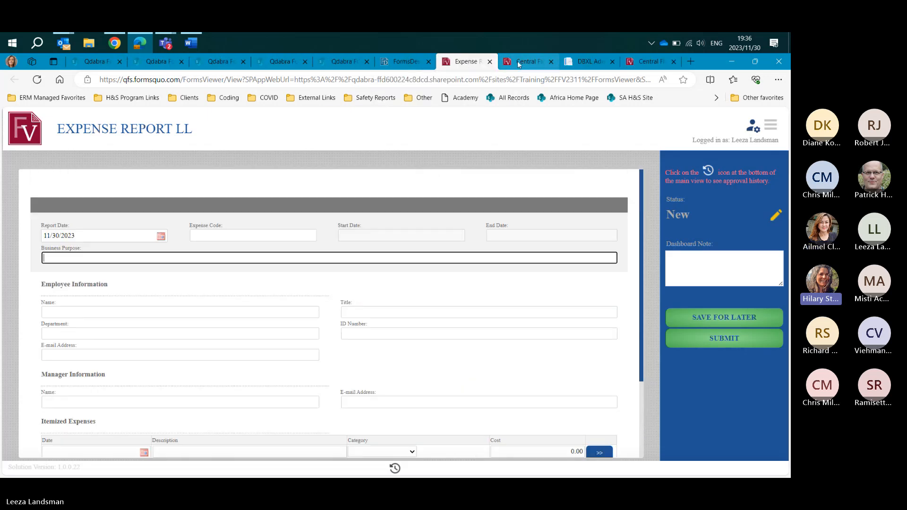
pyautogui.click(525, 62)
pyautogui.click(637, 62)
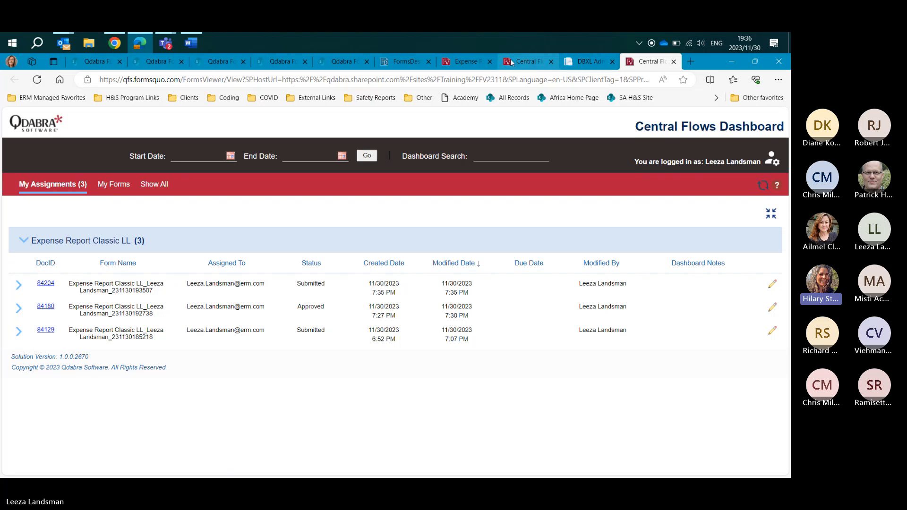
pyautogui.click(525, 61)
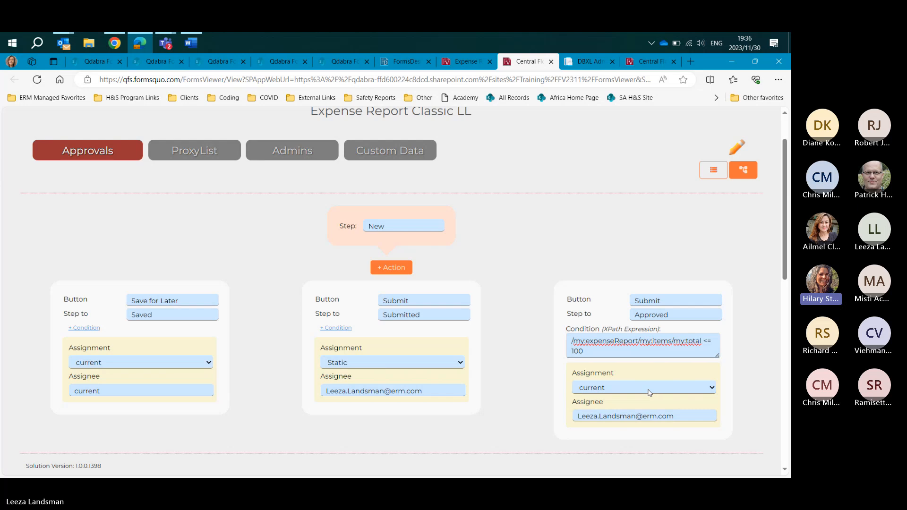
# Switch the Submit-to-Approved assignment from Static back to current and save the flow
pyautogui.click(650, 393)
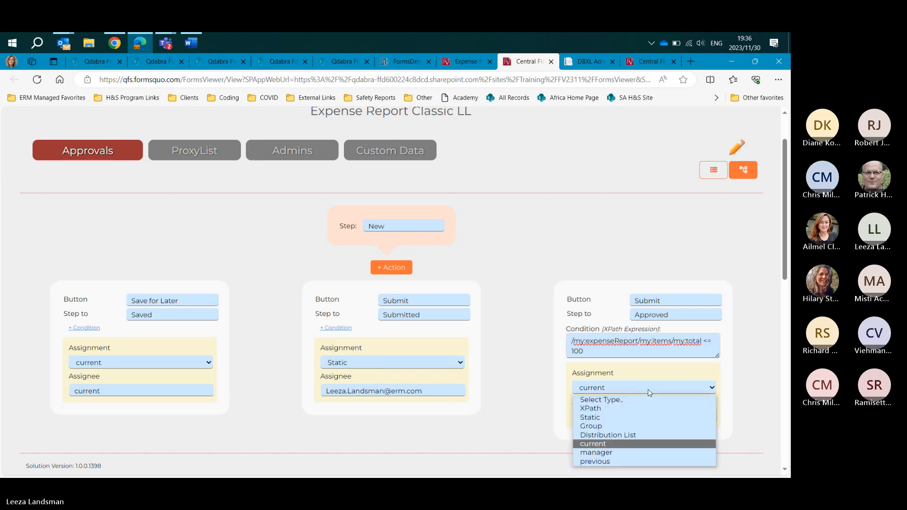
pyautogui.click(613, 417)
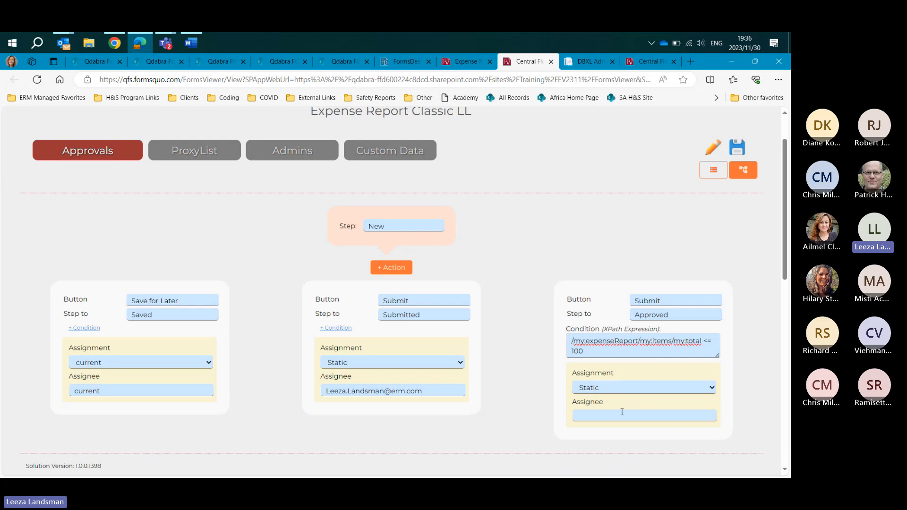
pyautogui.click(616, 388)
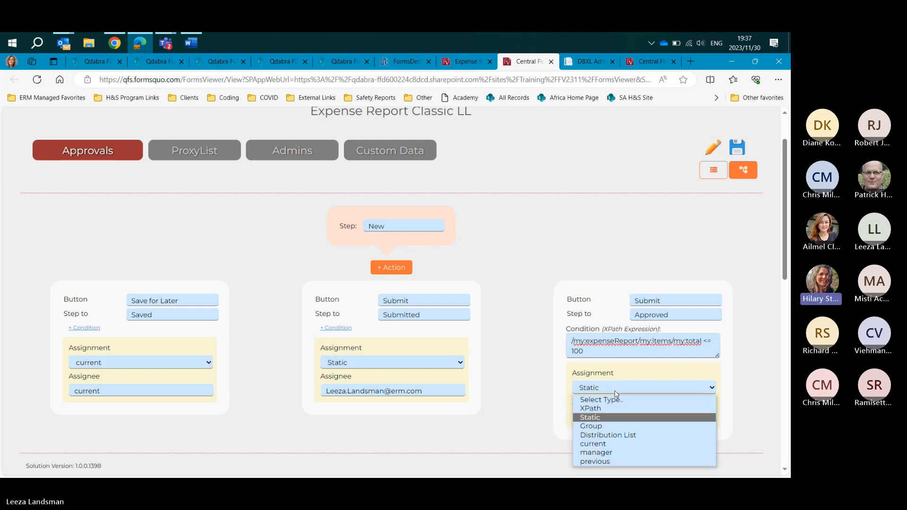
pyautogui.click(606, 446)
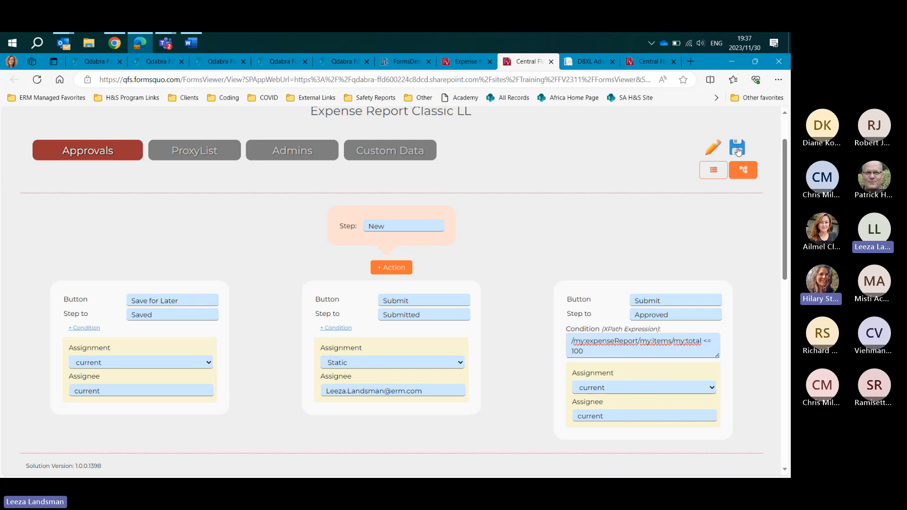
pyautogui.click(738, 151)
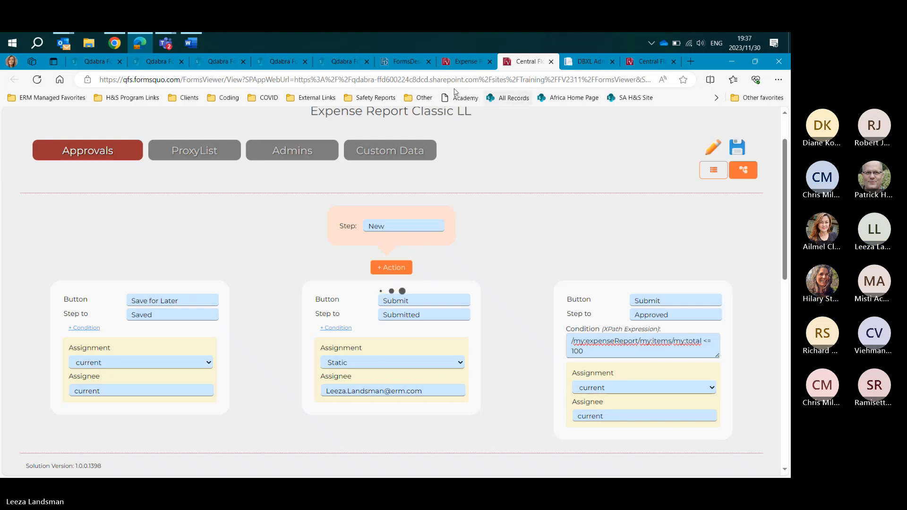
pyautogui.click(403, 59)
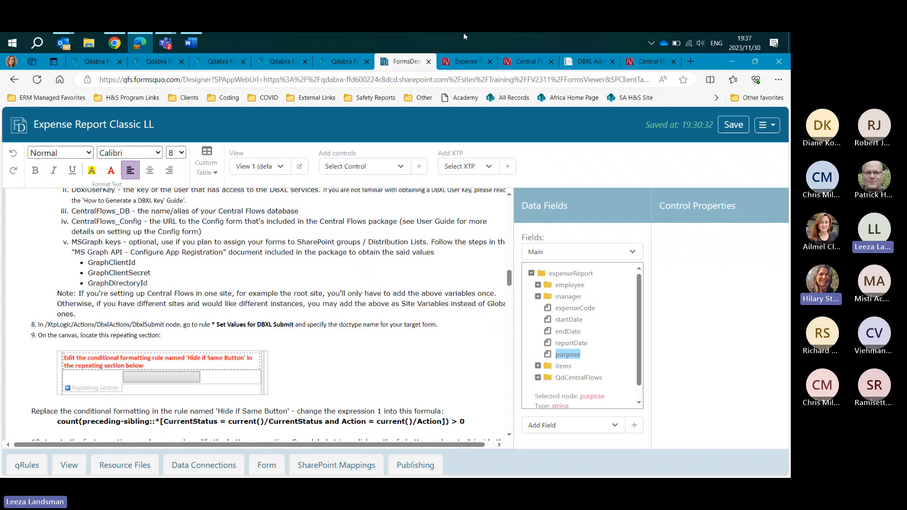
# Open a new test report, type 'Te' as Business Purpose and view its spelling suggestions
pyautogui.click(767, 124)
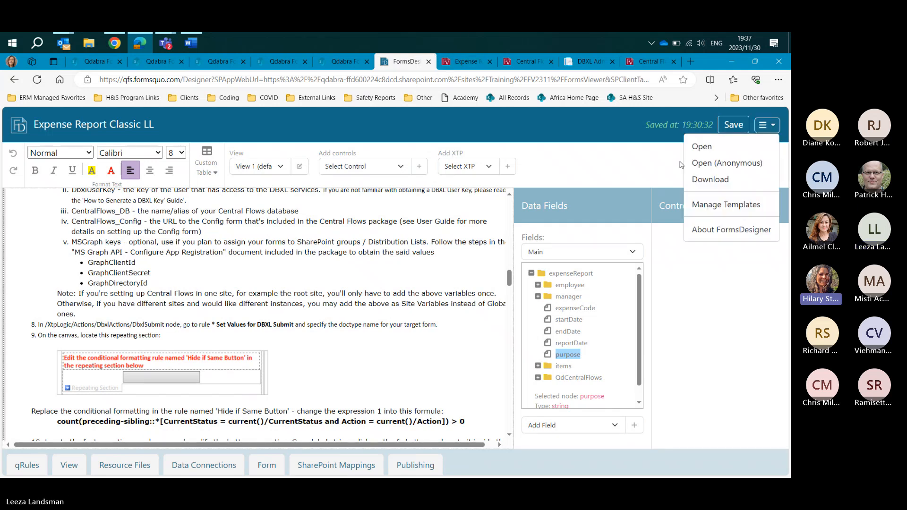
pyautogui.click(716, 147)
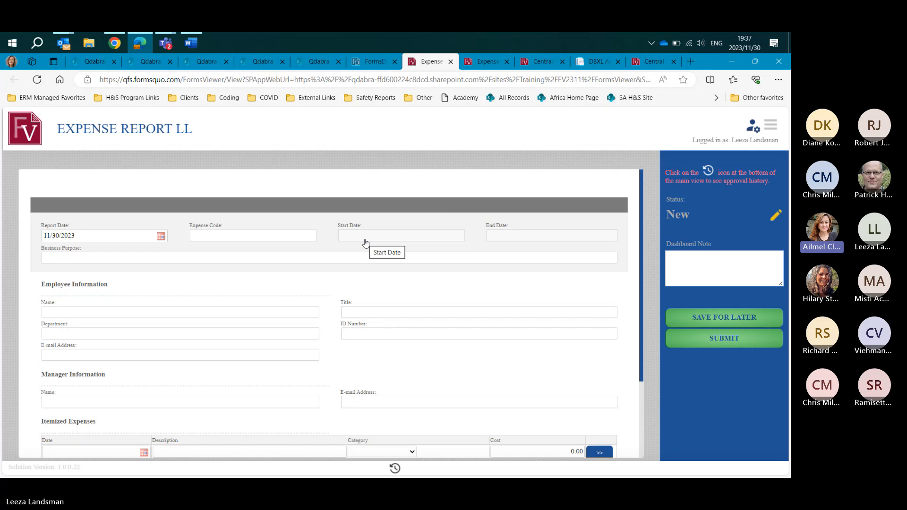
pyautogui.click(138, 259)
pyautogui.write('Tesing')
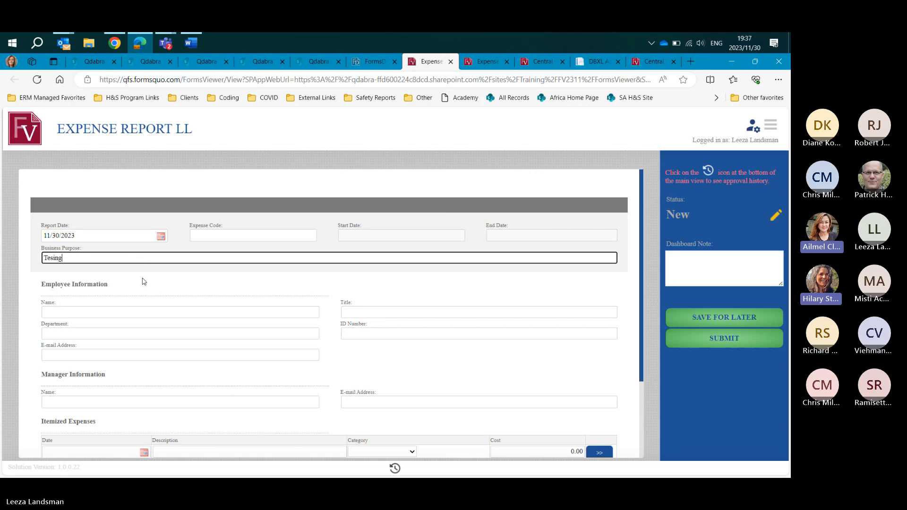
pyautogui.click(53, 257)
pyautogui.rightClick(54, 259)
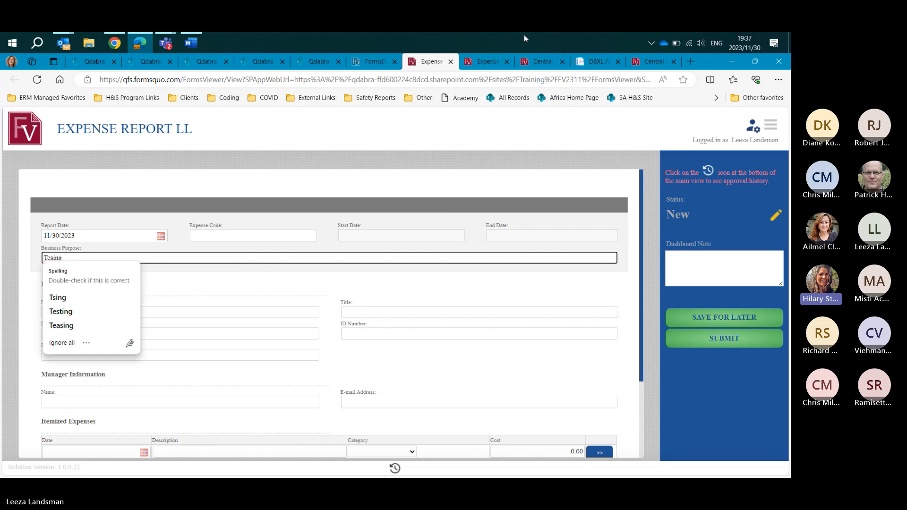
pyautogui.click(646, 61)
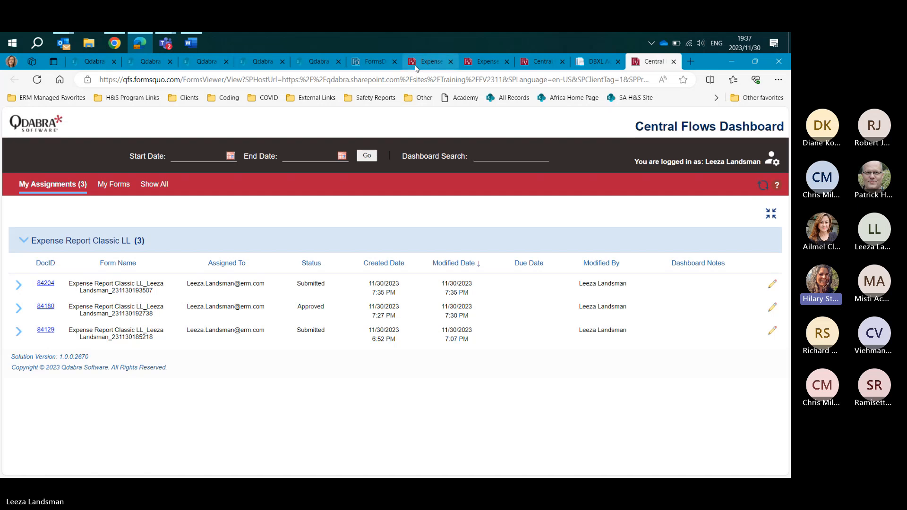
# Give the Submitted action the condition '/my:expenseReport/my:items/my:total > 100' and save the flow
pyautogui.click(536, 63)
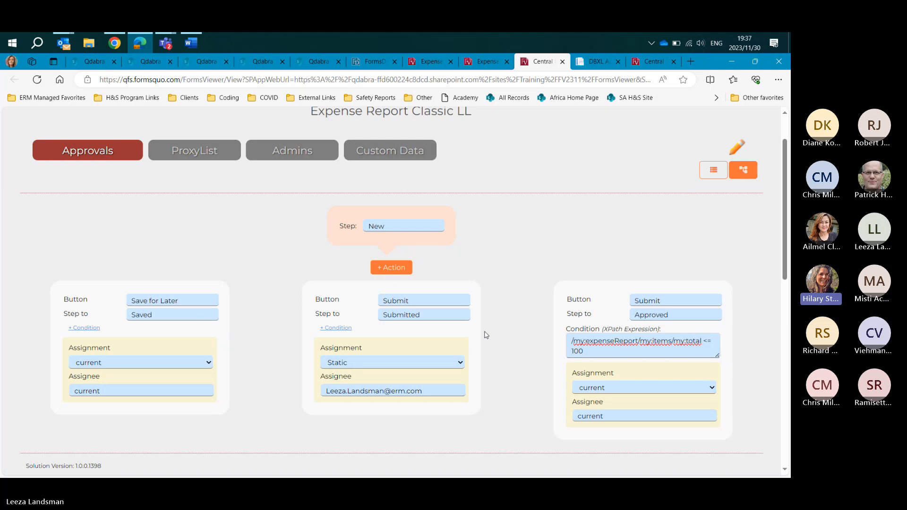
pyautogui.click(338, 328)
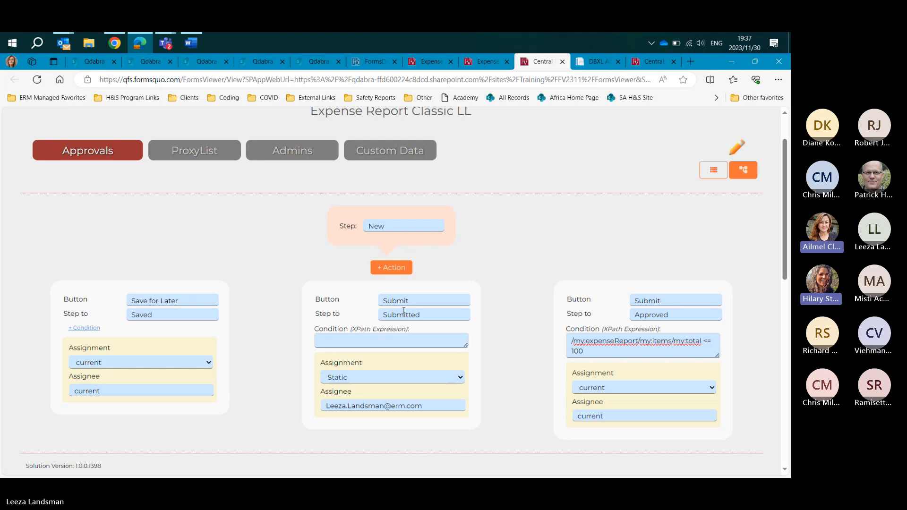
pyautogui.click(587, 352)
pyautogui.moveTo(587, 352); pyautogui.dragTo(562, 343)
pyautogui.hotkey('ctrl', 'c')
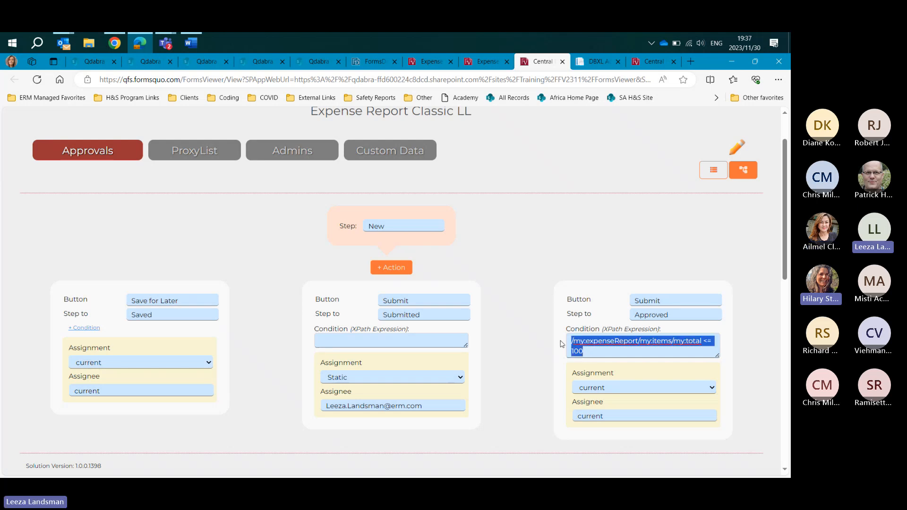
pyautogui.click(351, 341)
pyautogui.hotkey('ctrl', 'v')
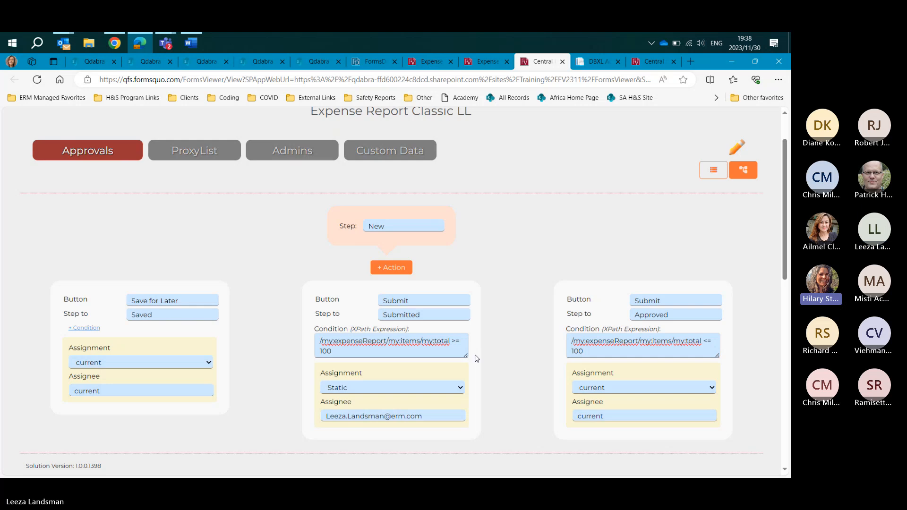
pyautogui.write('=')
pyautogui.click(738, 148)
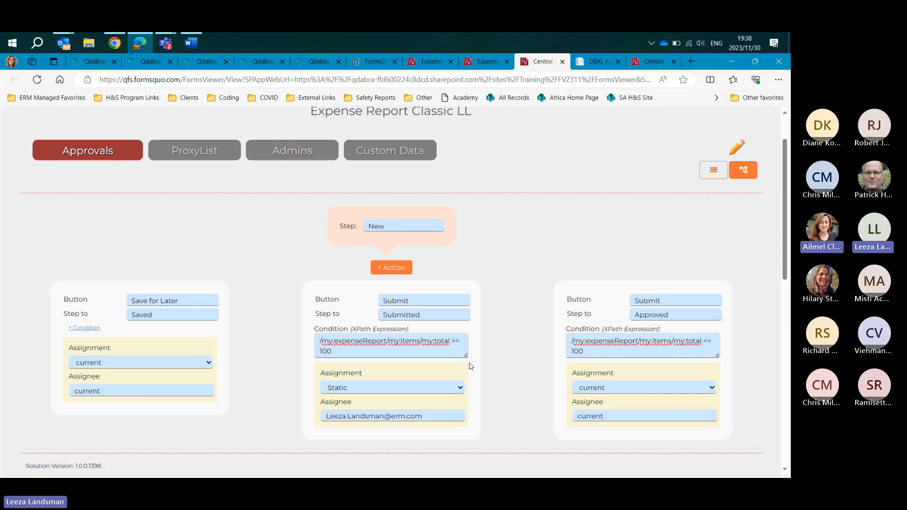
pyautogui.press('BackSpace')
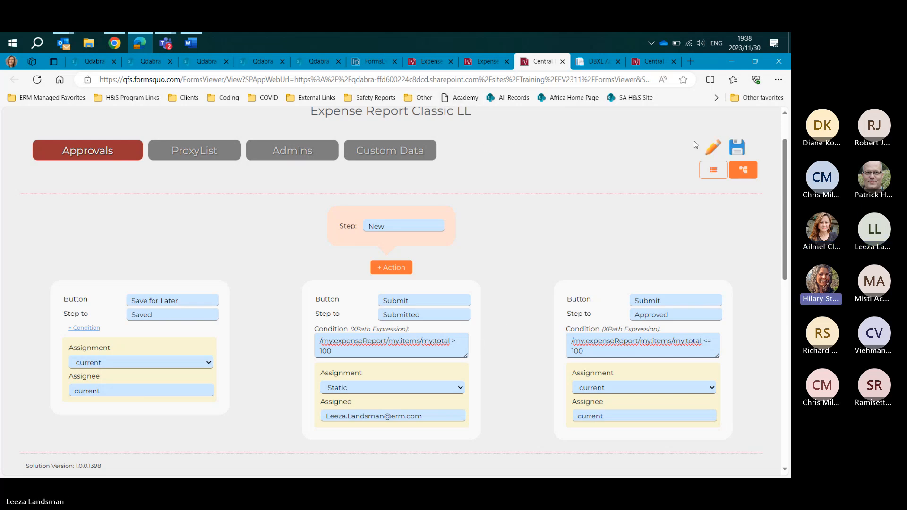
pyautogui.click(736, 146)
# Open a new expense report with purpose 'This is the winner' and the employee name
pyautogui.click(367, 63)
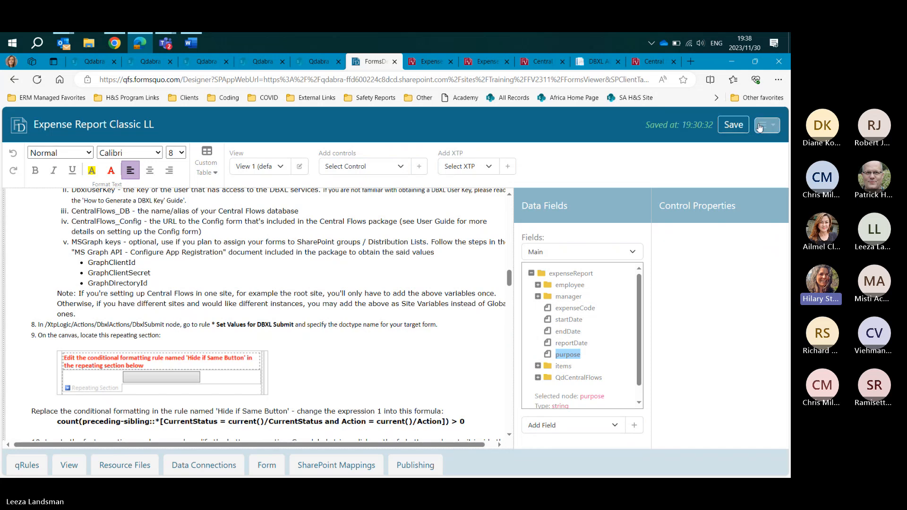
pyautogui.click(767, 125)
pyautogui.click(739, 151)
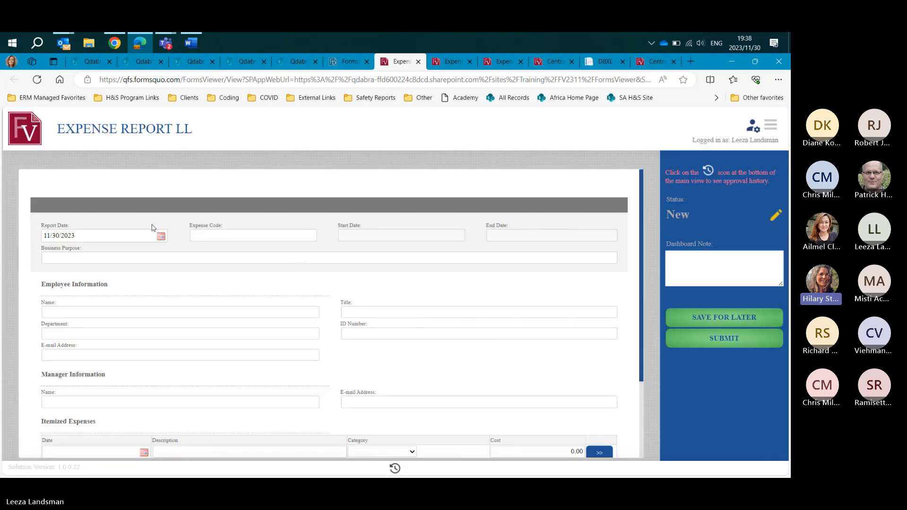
pyautogui.click(126, 263)
pyautogui.write('T')
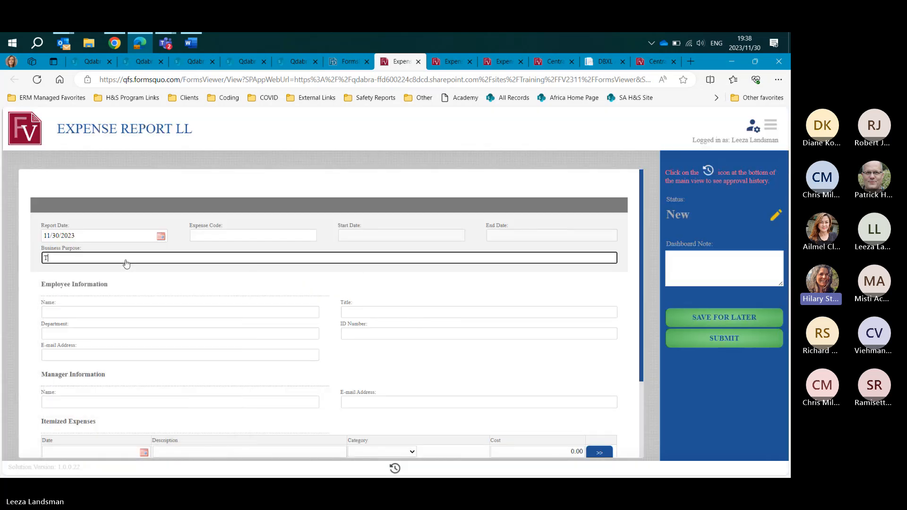
pyautogui.write('his is the winner')
pyautogui.scroll(-2, 103, 360)
pyautogui.click(95, 226)
pyautogui.write('Leeza')
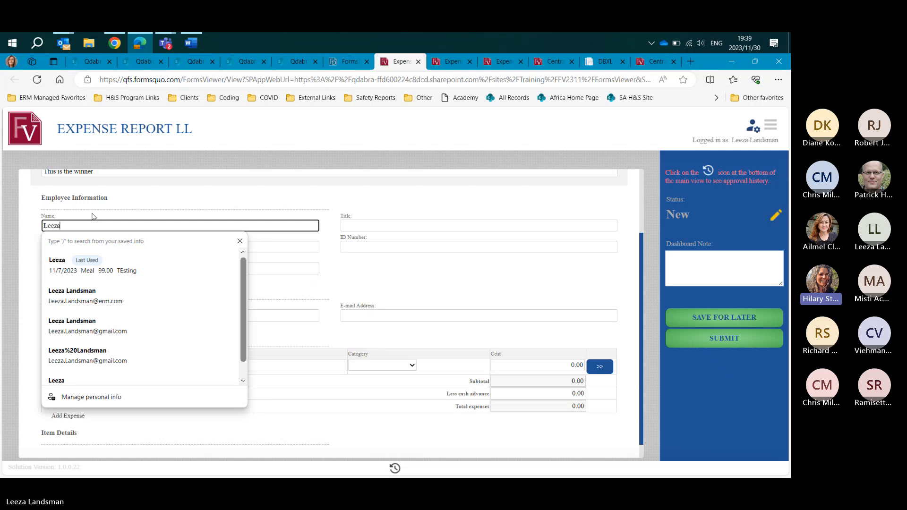
pyautogui.click(394, 224)
# Add a Meals expense item dated 11/30/2023 costing 99.00
pyautogui.click(144, 366)
pyautogui.click(132, 350)
pyautogui.click(293, 367)
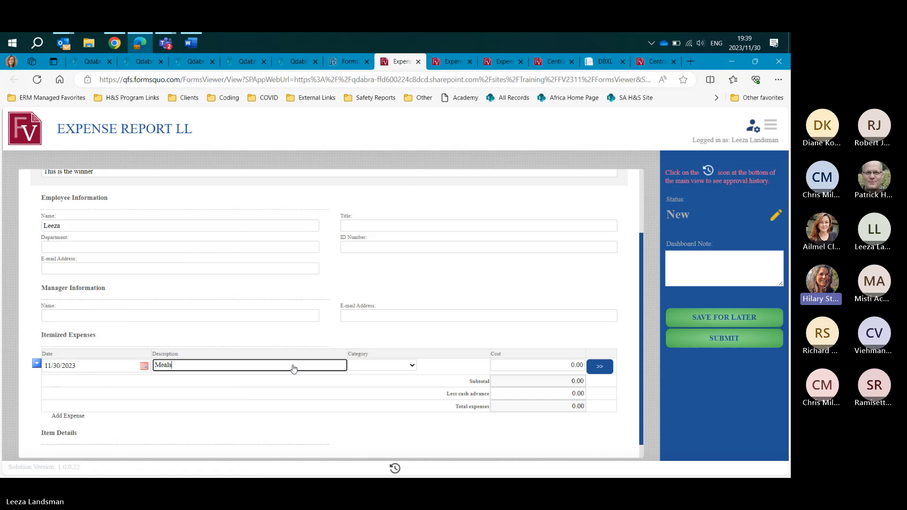
pyautogui.click(381, 368)
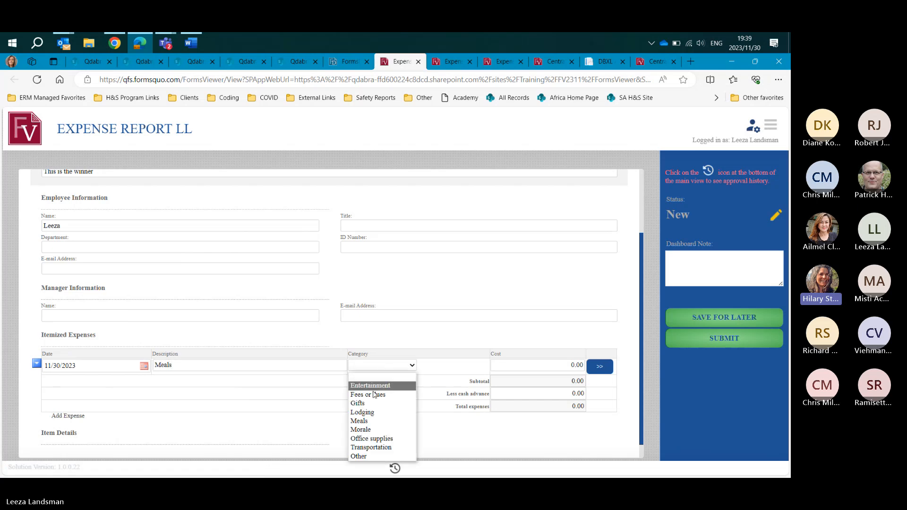
pyautogui.click(380, 421)
pyautogui.click(561, 369)
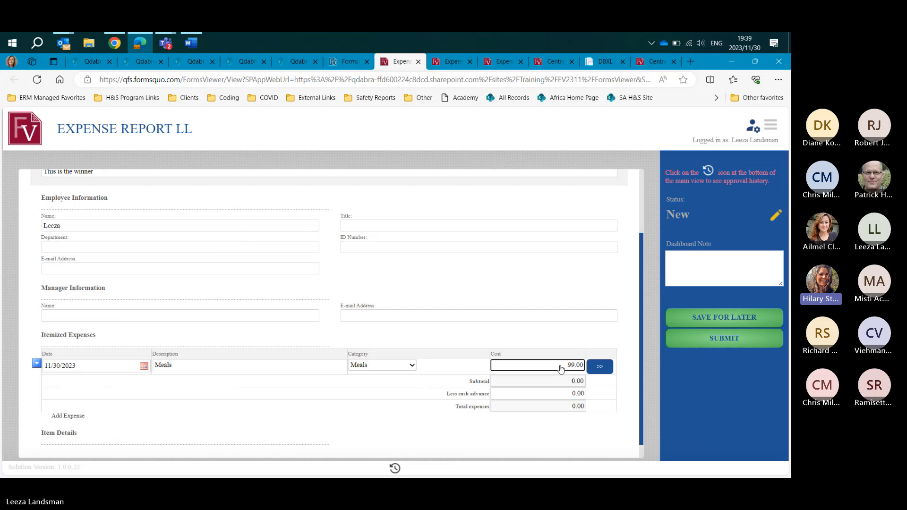
pyautogui.click(558, 395)
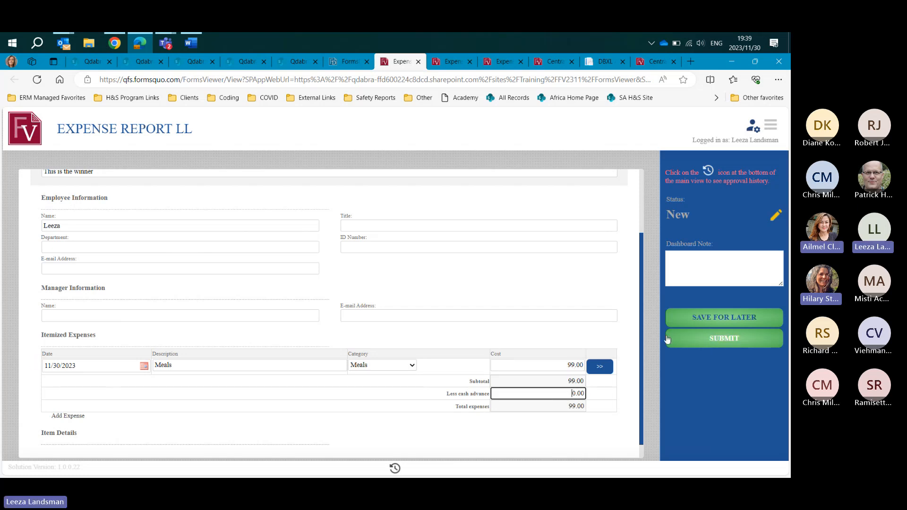
# Add dashboard note '99' and submit the report
pyautogui.click(675, 280)
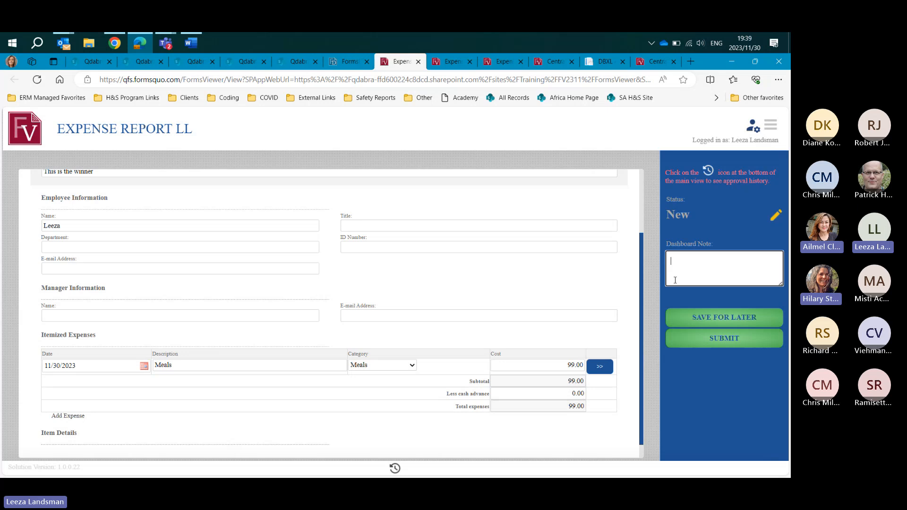
pyautogui.write('99')
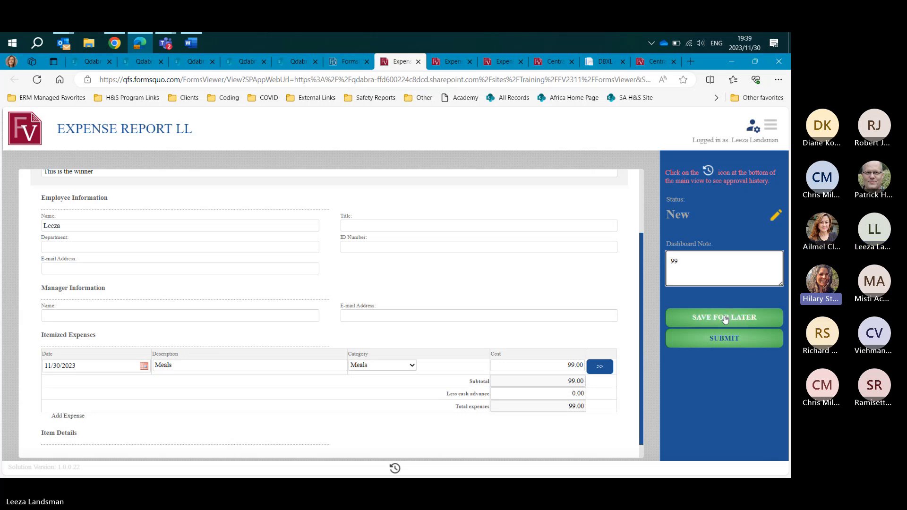
pyautogui.click(724, 339)
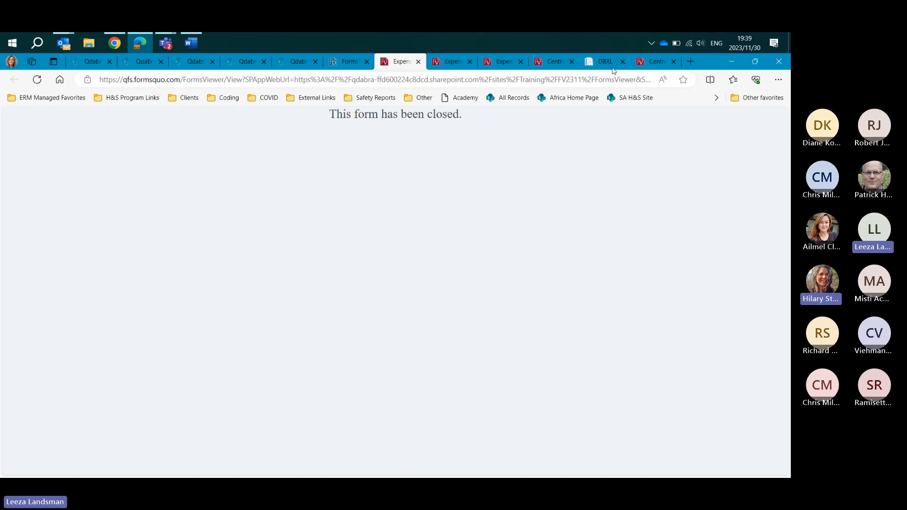
# Refresh the Central Flows Dashboard and expand Expense Report Classic LL to find the new $99 report listed as Approved
pyautogui.click(655, 62)
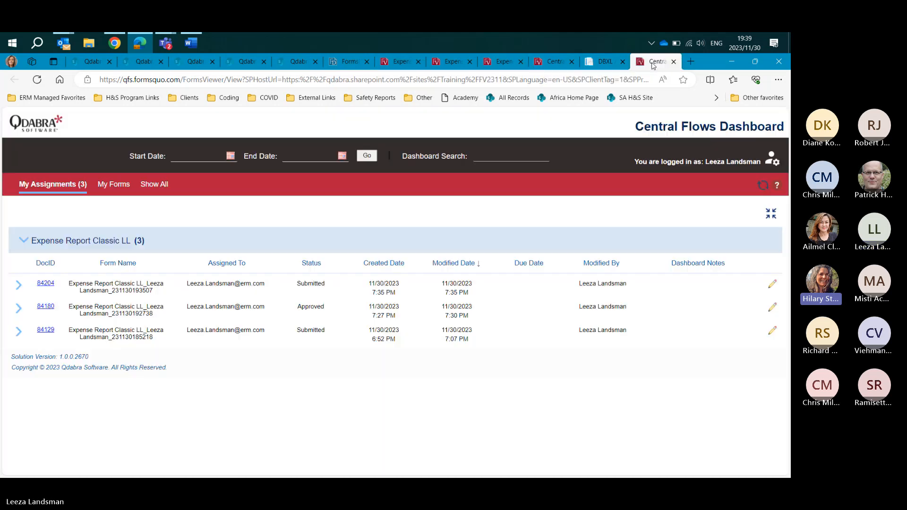
pyautogui.click(40, 84)
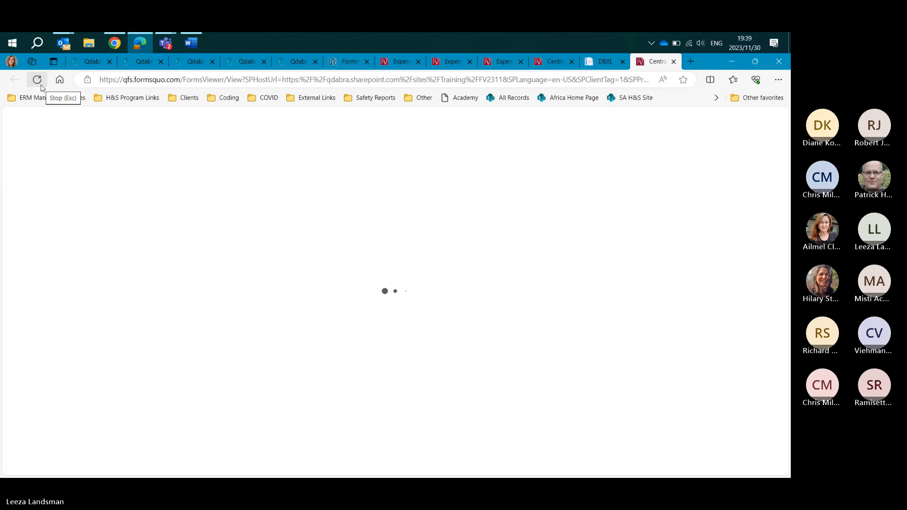
pyautogui.click(24, 240)
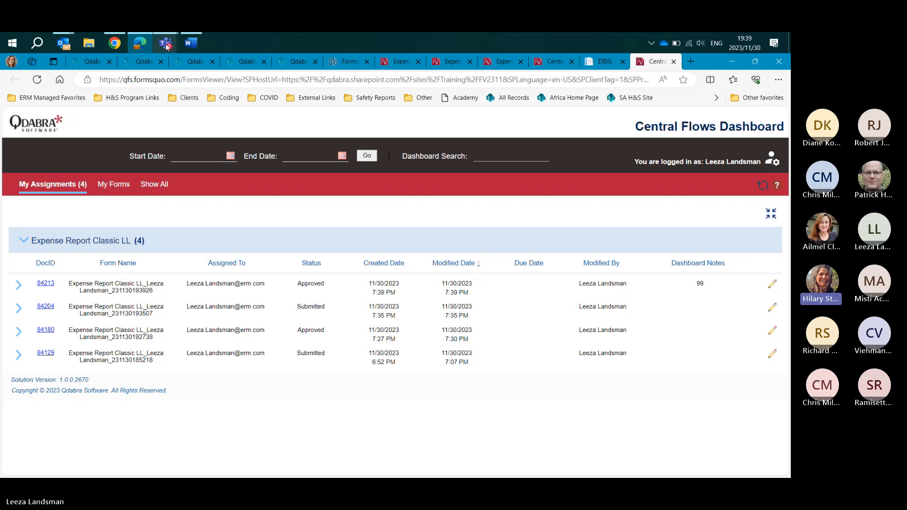
# Start the PowerPoint slide show and swap Presenter View to show the Day 3 summary slide full screen
pyautogui.moveTo(166, 46)
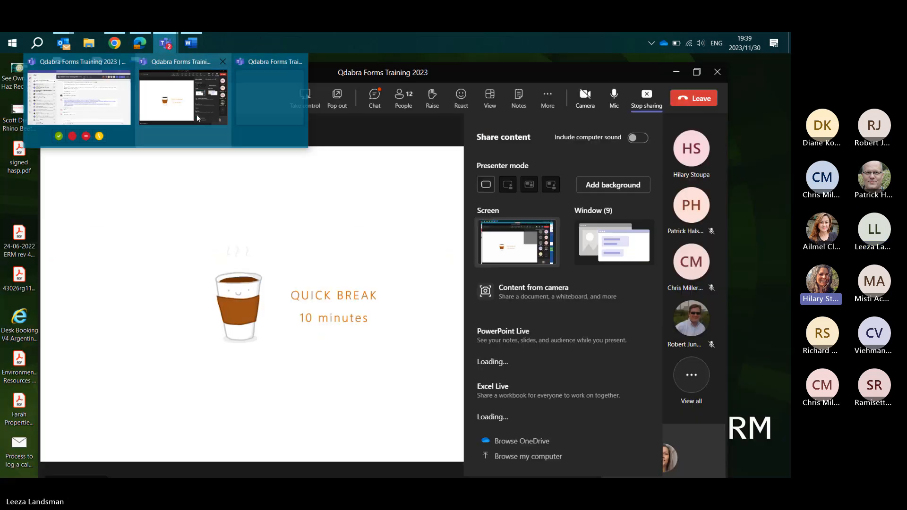
pyautogui.moveTo(208, 116)
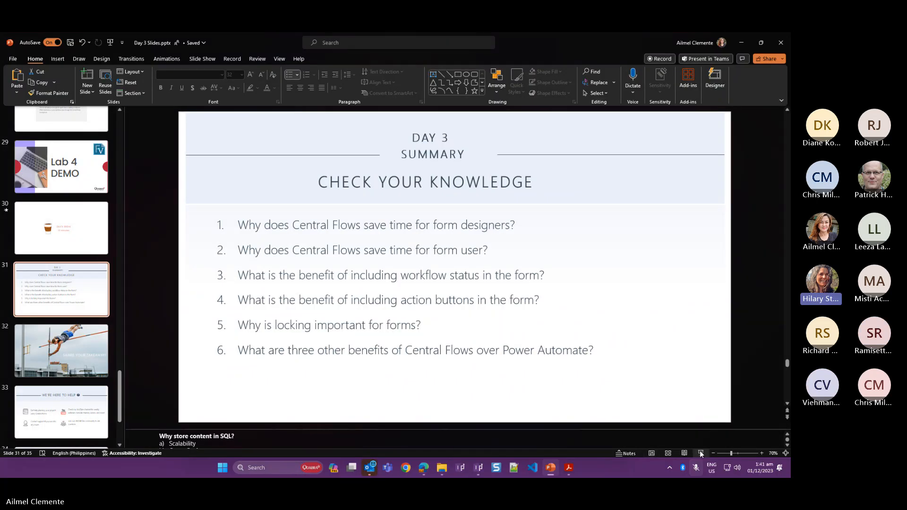
pyautogui.click(700, 453)
pyautogui.click(158, 46)
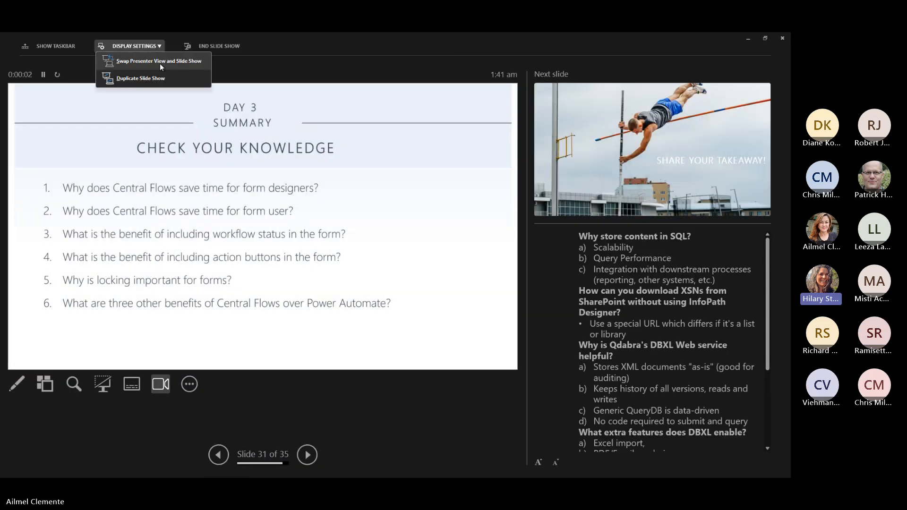
pyautogui.click(160, 62)
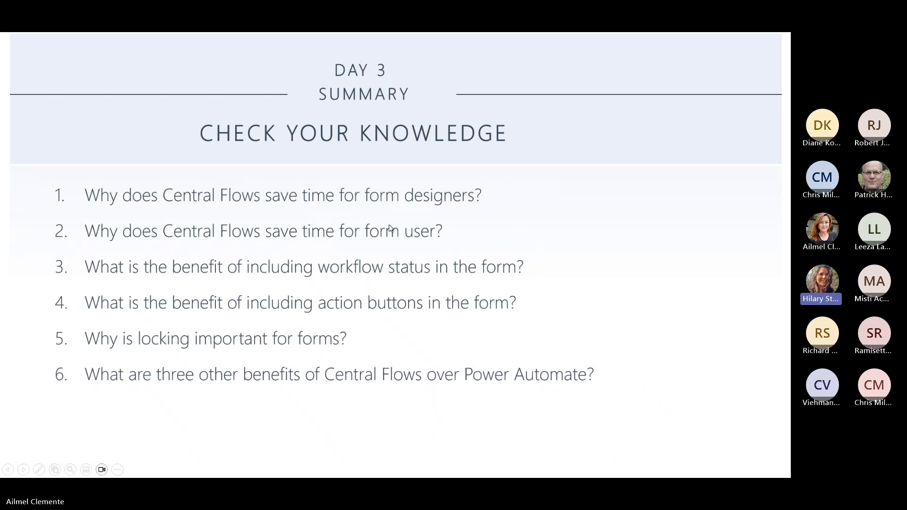